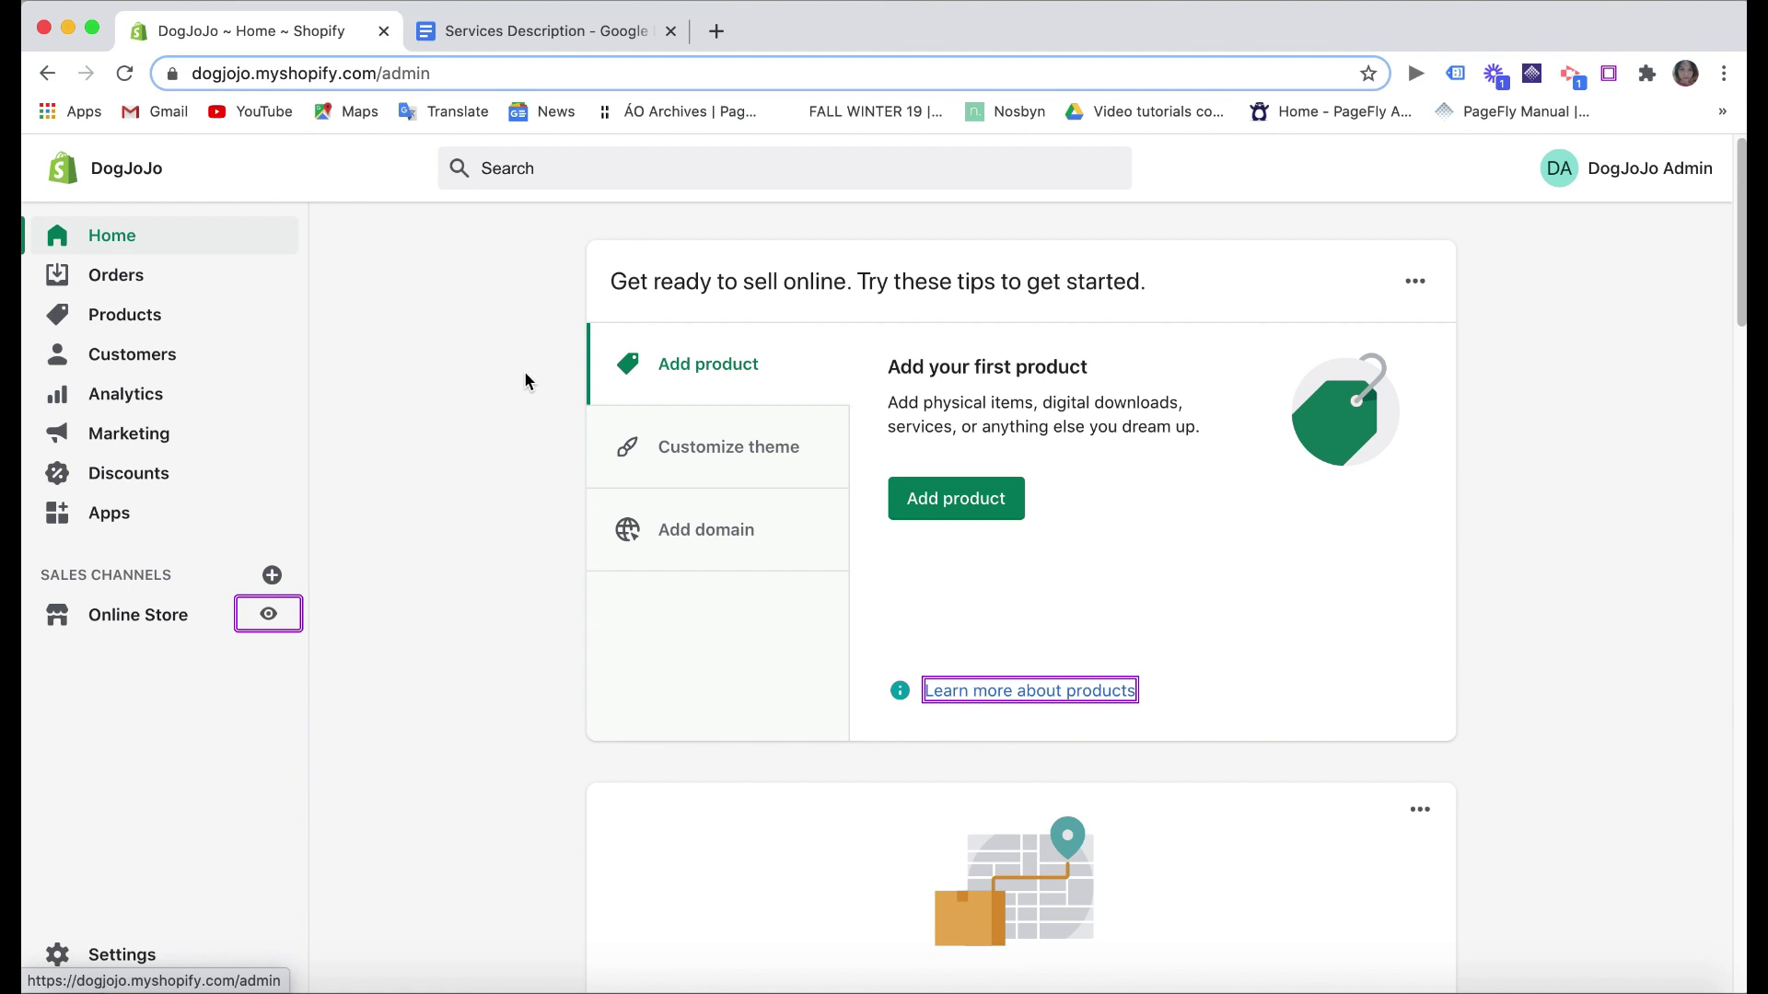
- Start a new product and title it 'Doggie Training', copied from the services document heading
{"action": "left_click", "coordinate": [196, 329]}
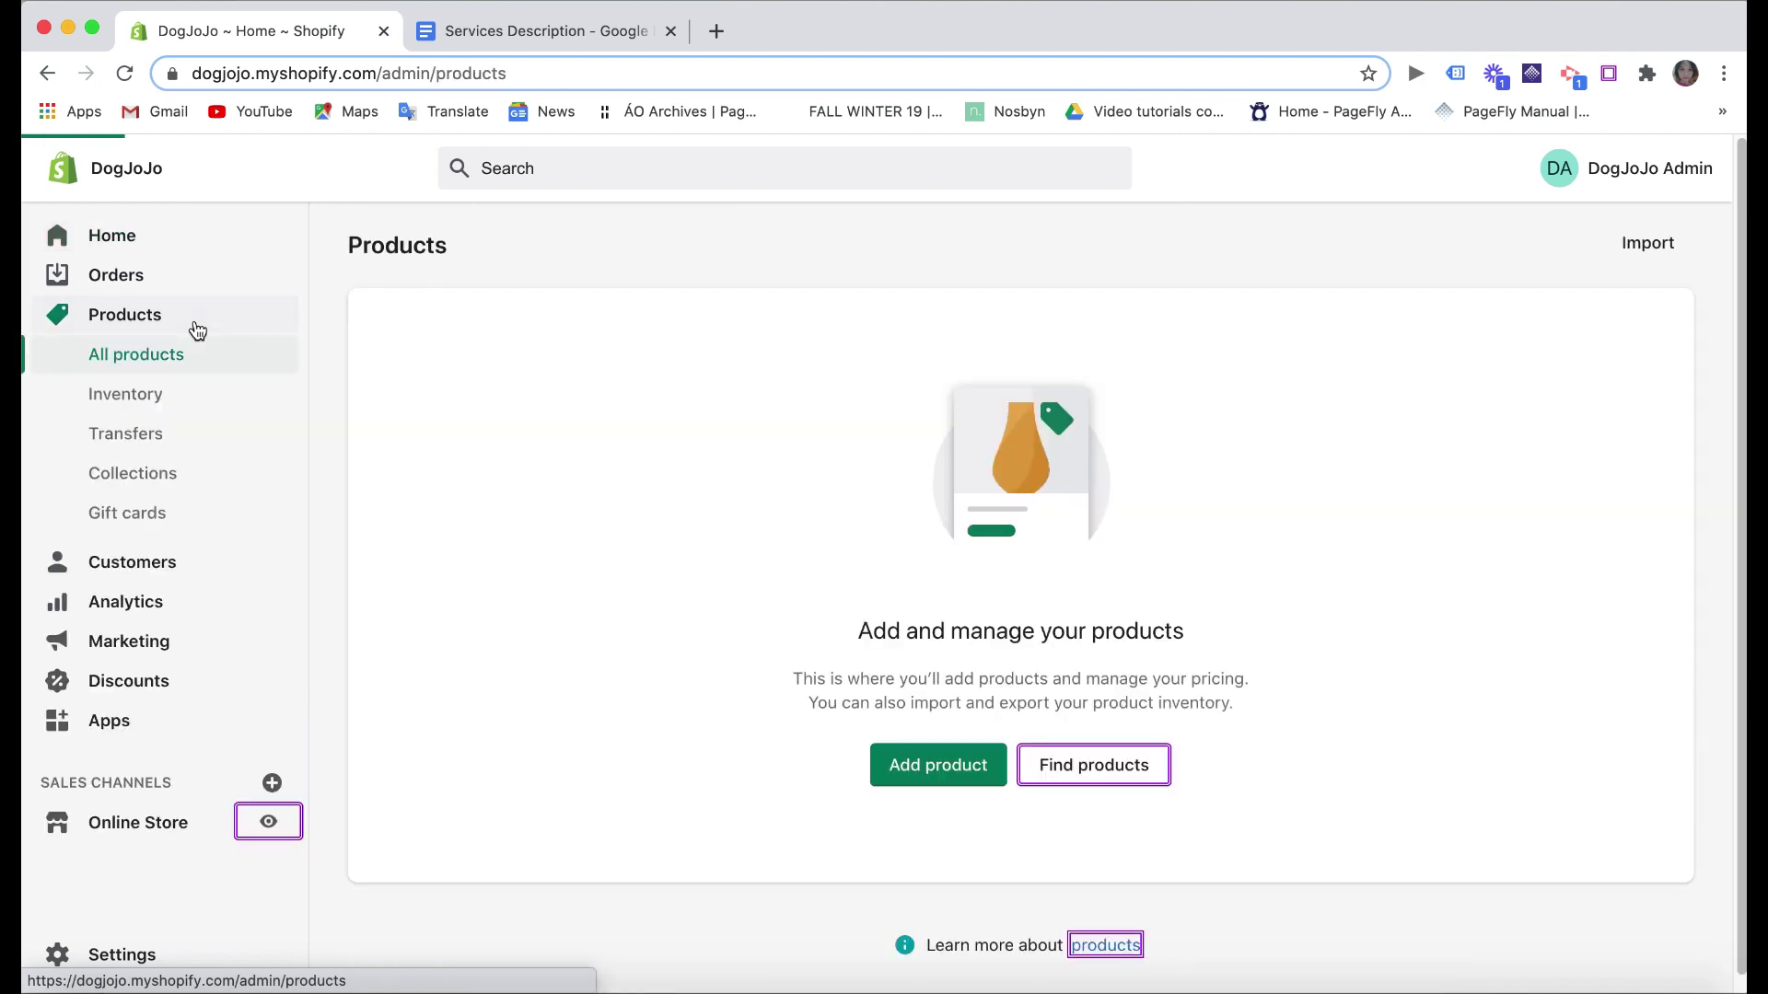
{"action": "left_click", "coordinate": [905, 767]}
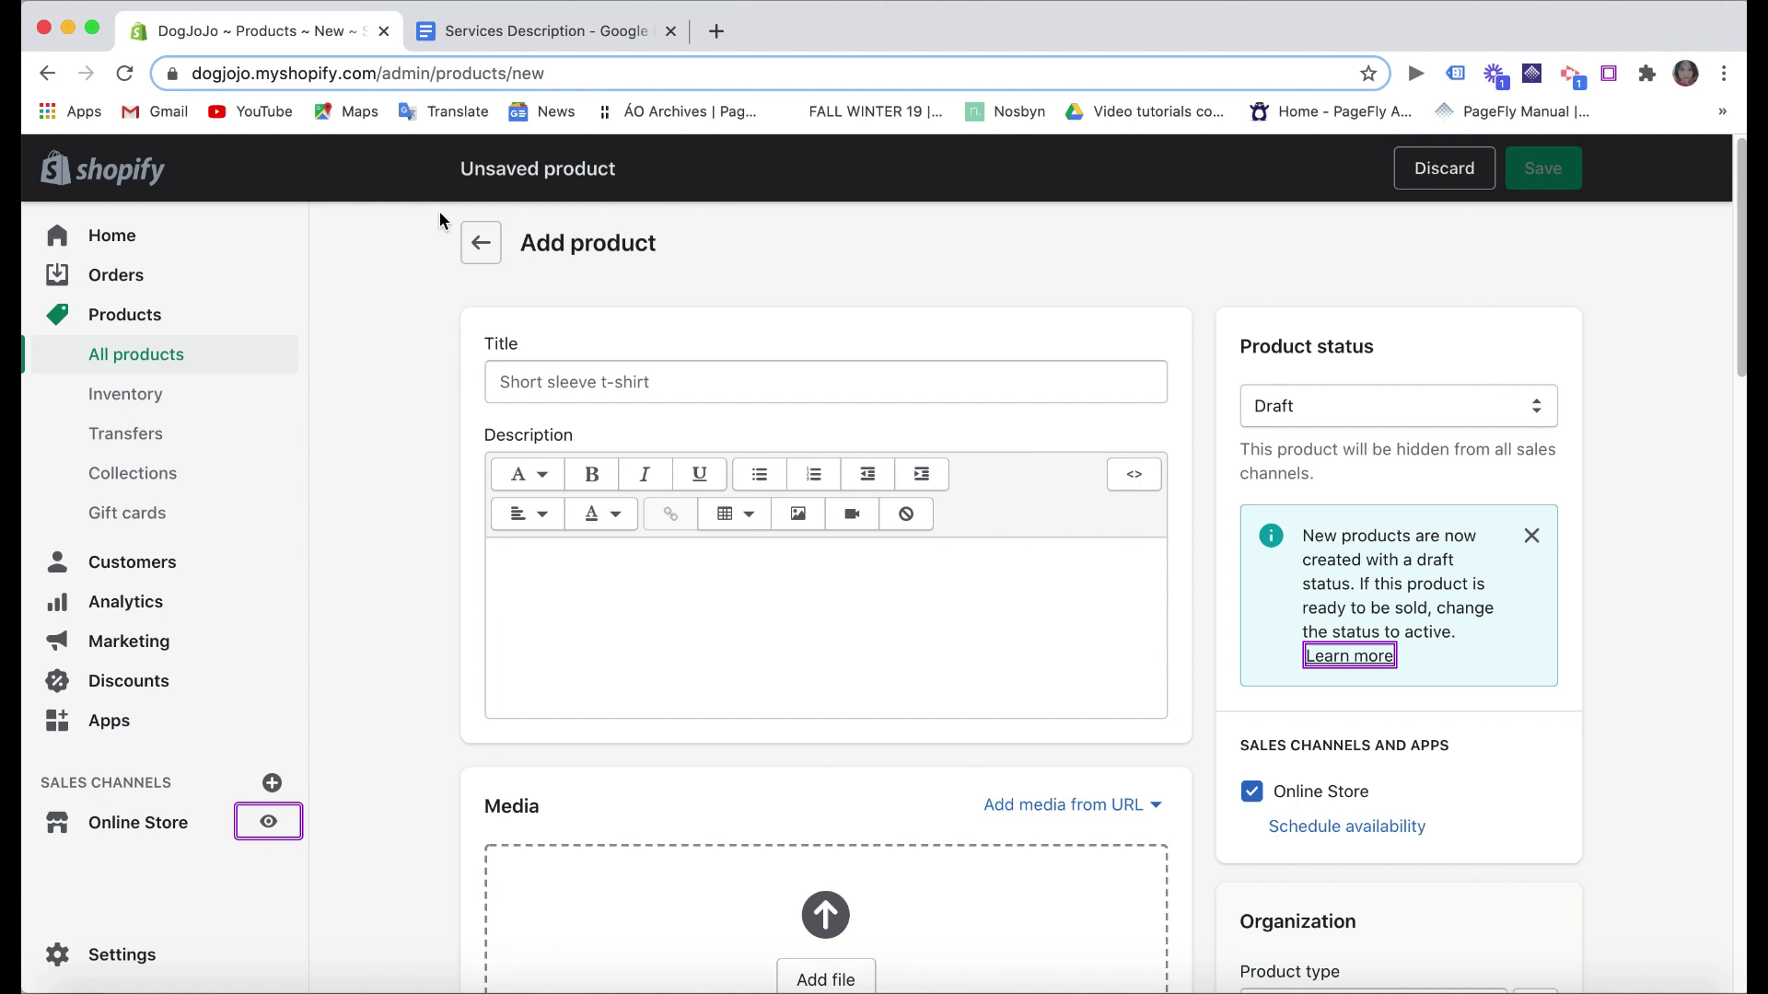
{"action": "left_click", "coordinate": [565, 31]}
{"action": "scroll", "coordinate": [939, 613], "scroll_direction": "down", "scroll_amount": 5}
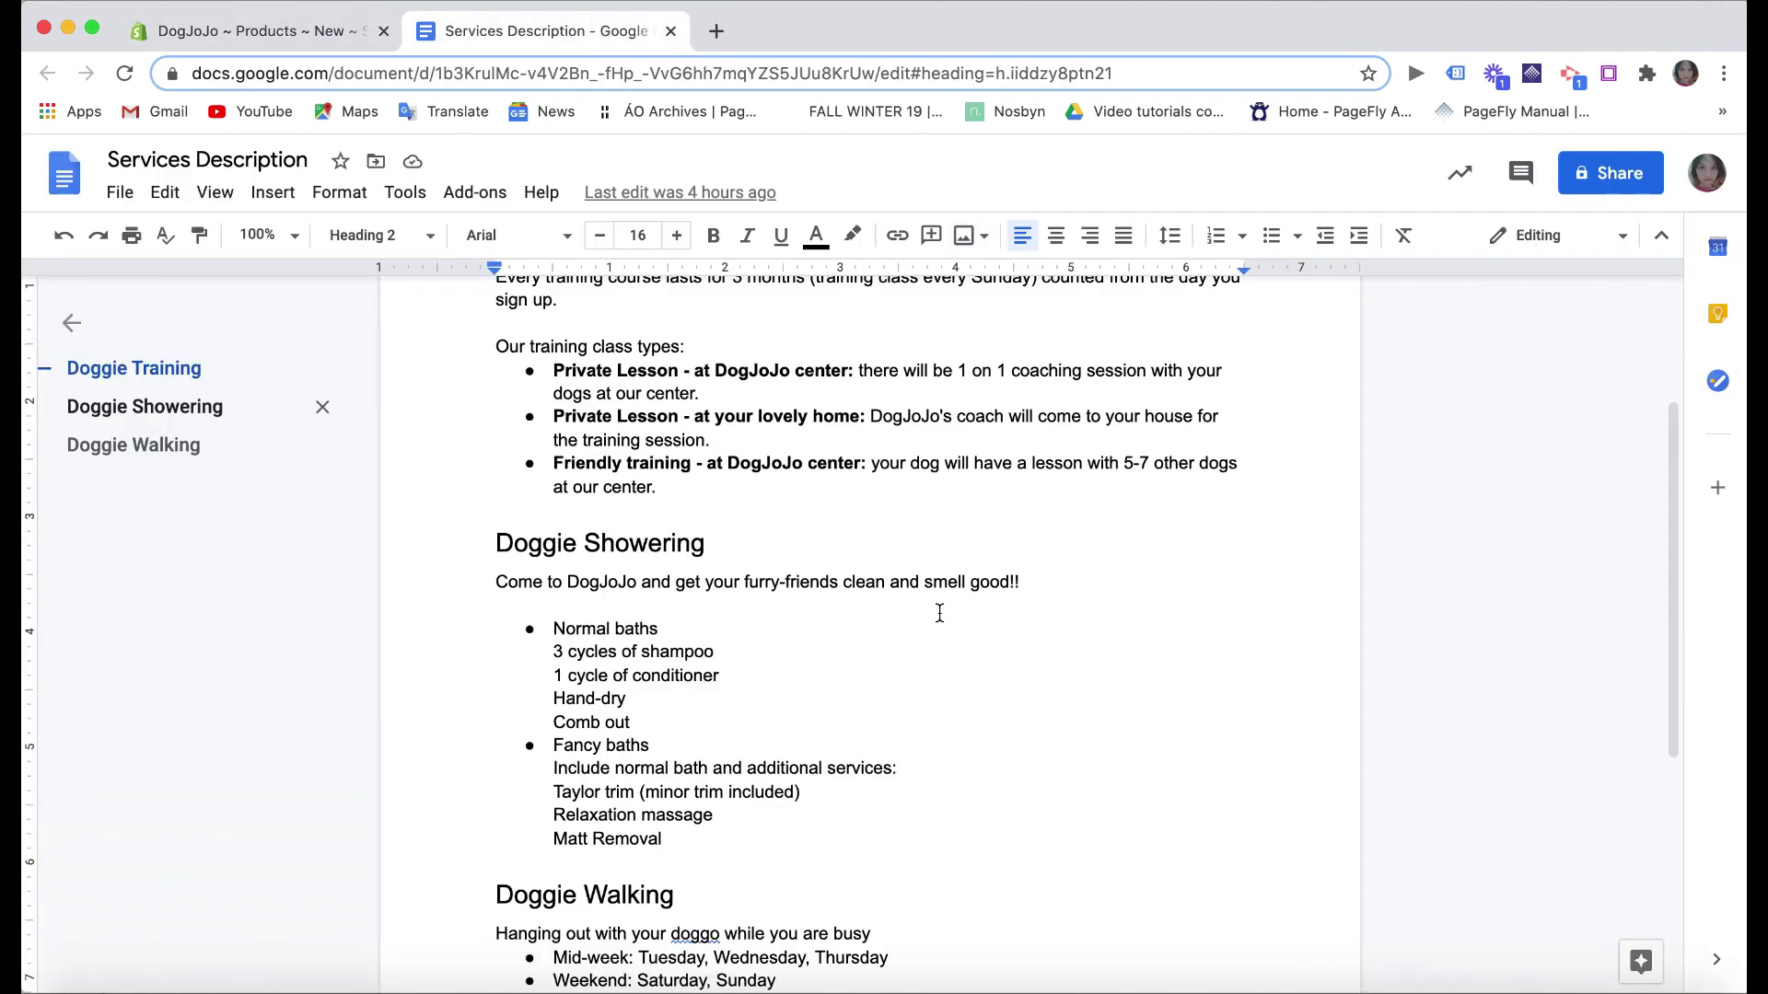
{"action": "scroll", "coordinate": [939, 613], "scroll_direction": "up", "scroll_amount": 8}
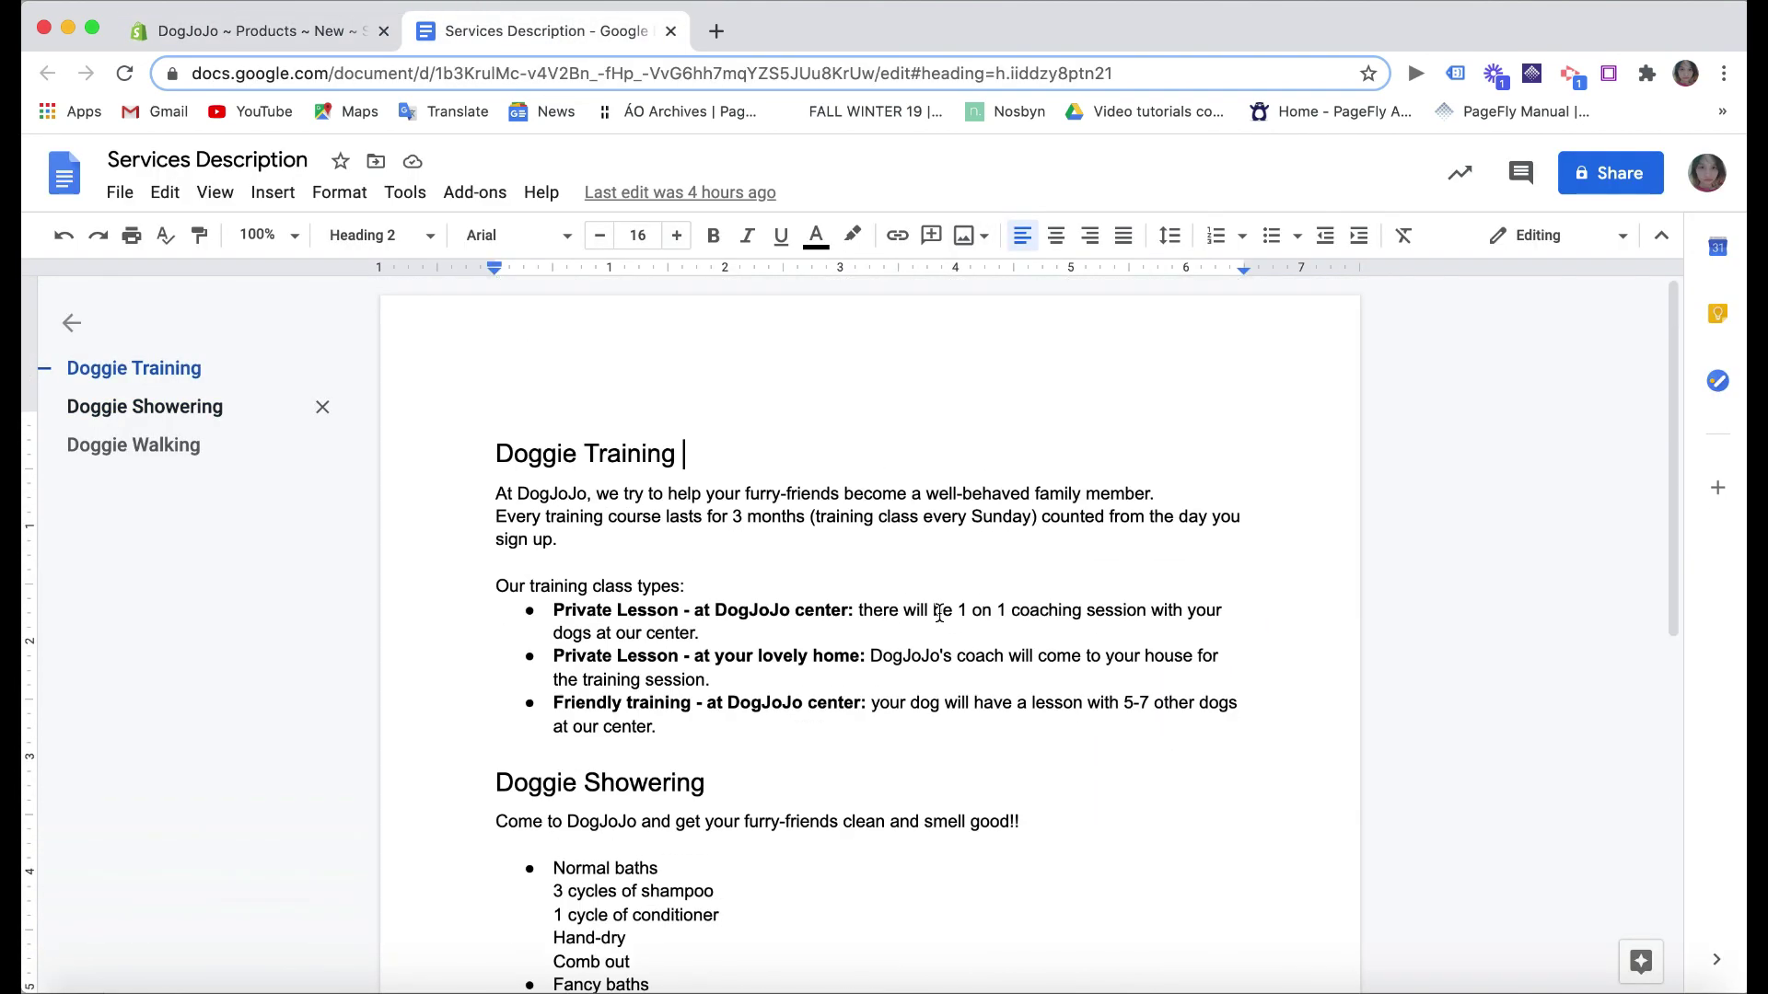
{"action": "left_click_drag", "start_coordinate": [713, 460], "coordinate": [471, 443]}
{"action": "right_click", "coordinate": [573, 453]}
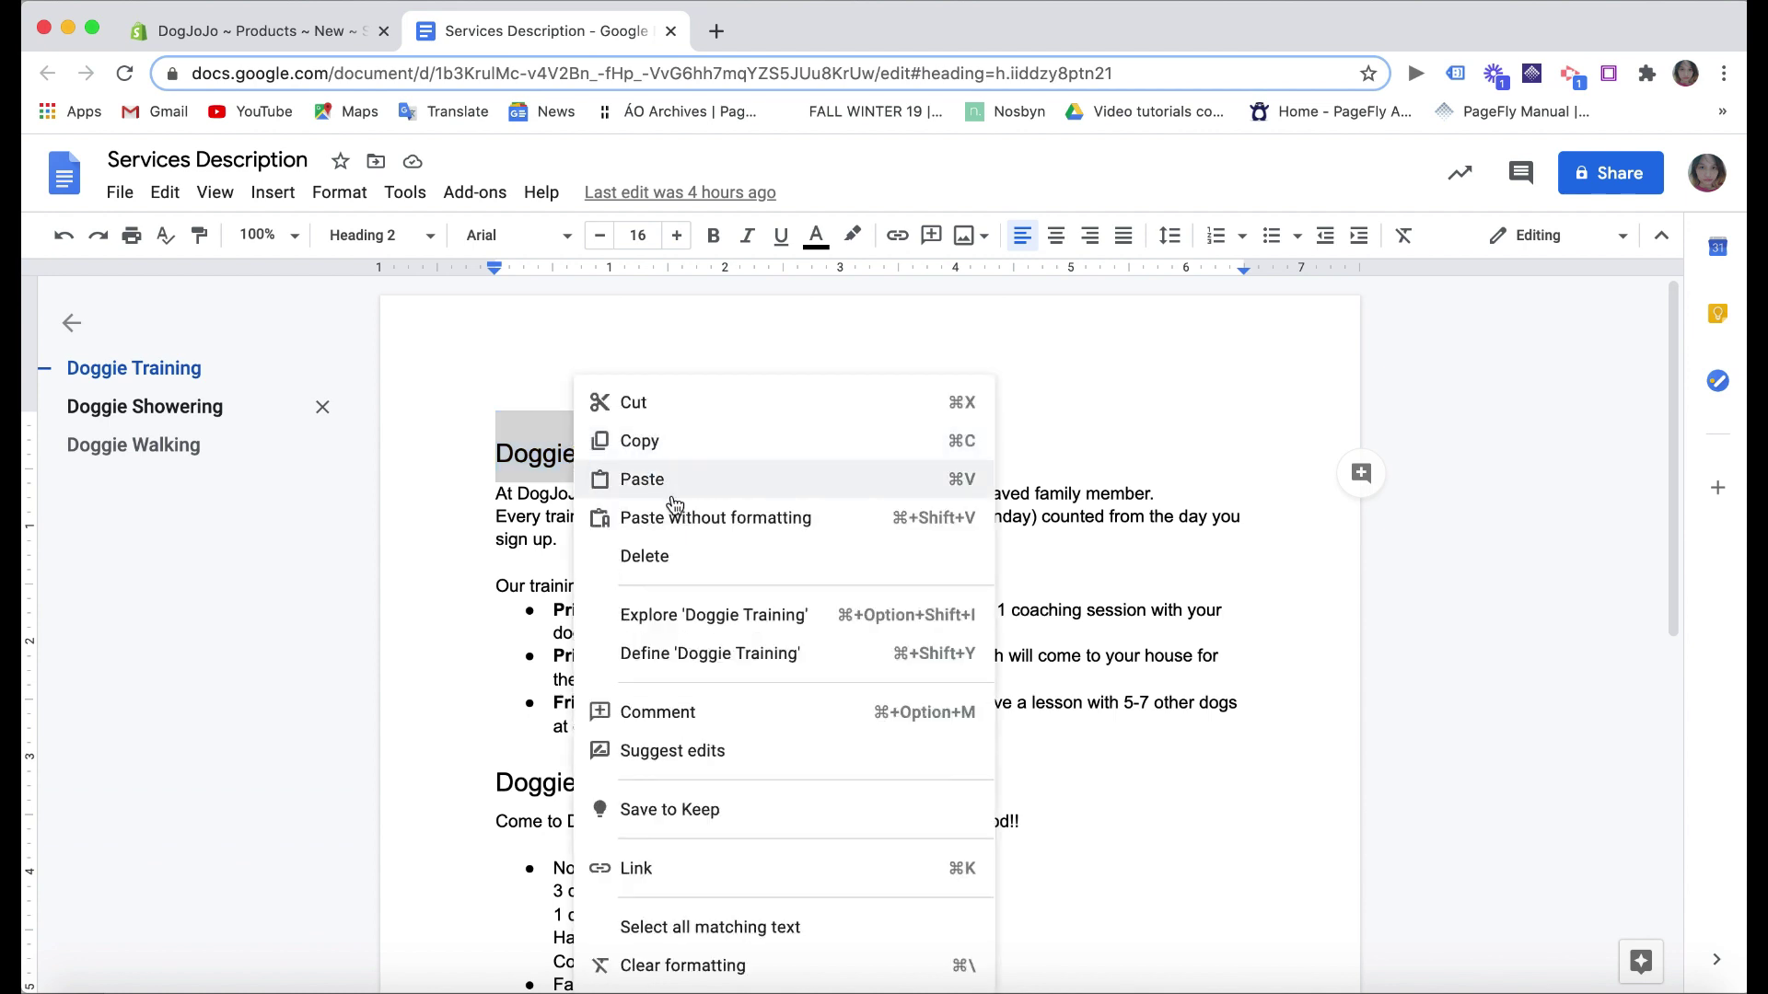
{"action": "left_click", "coordinate": [682, 448]}
{"action": "left_click", "coordinate": [308, 35]}
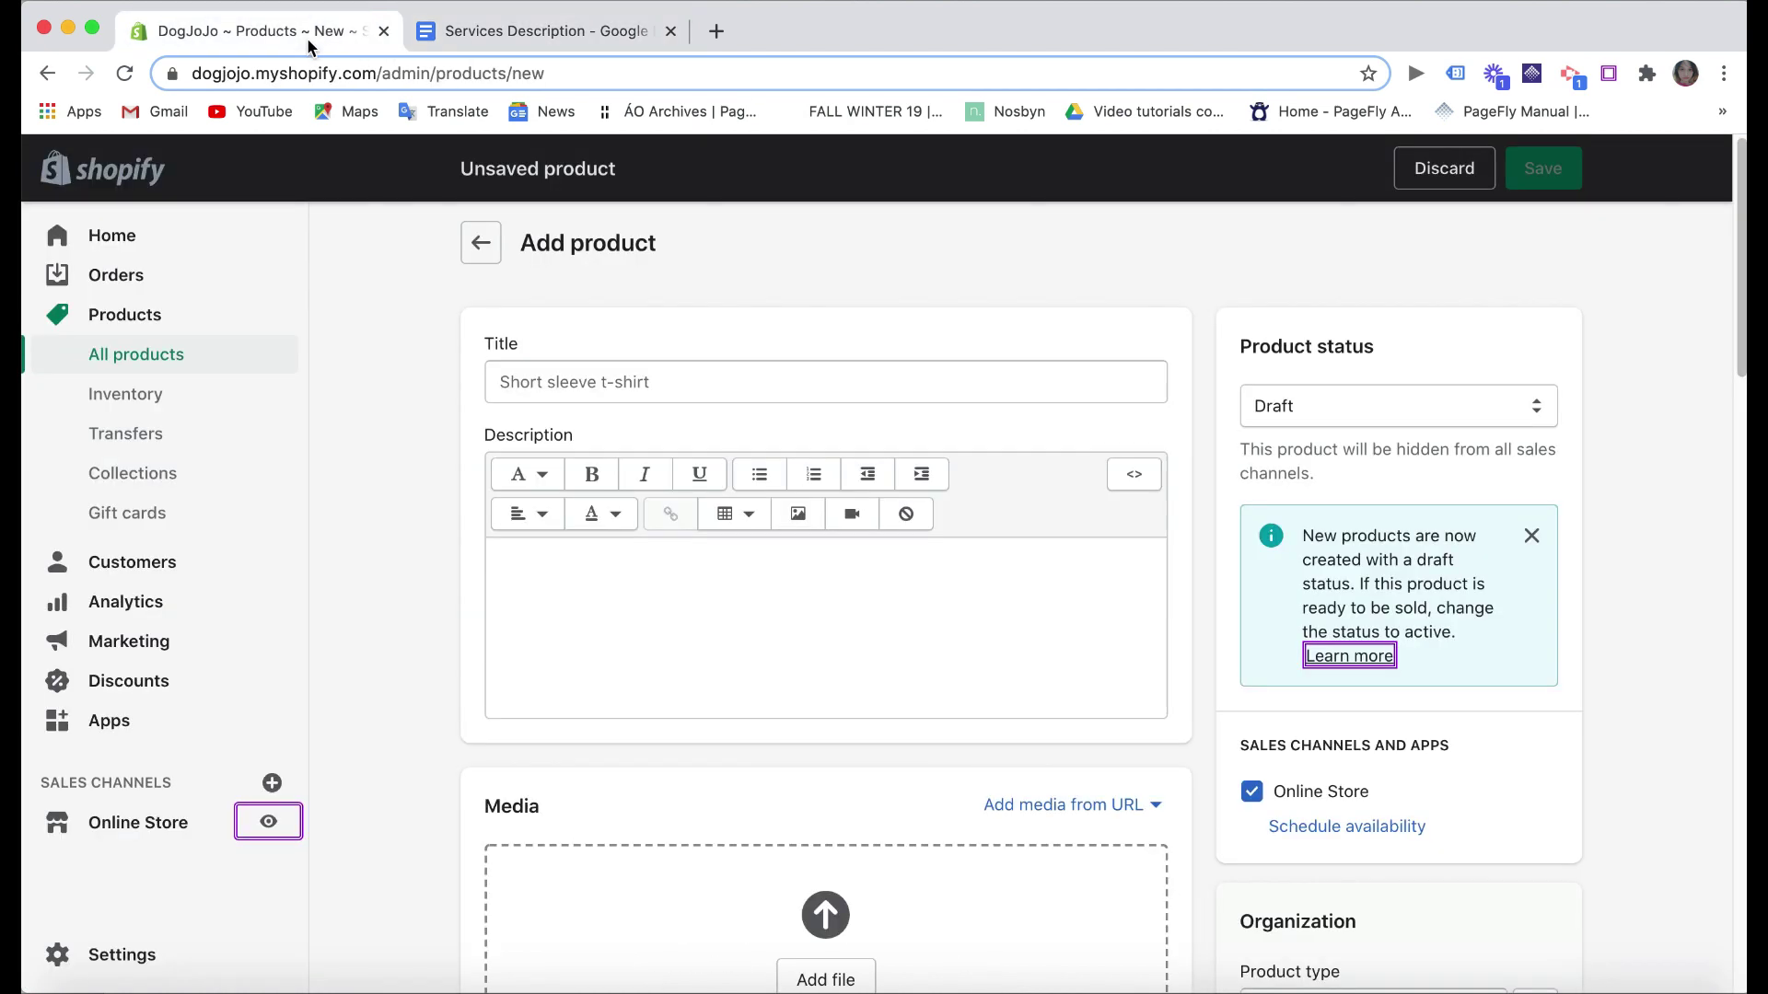
{"action": "left_click", "coordinate": [746, 395]}
{"action": "key", "text": "super+v"}
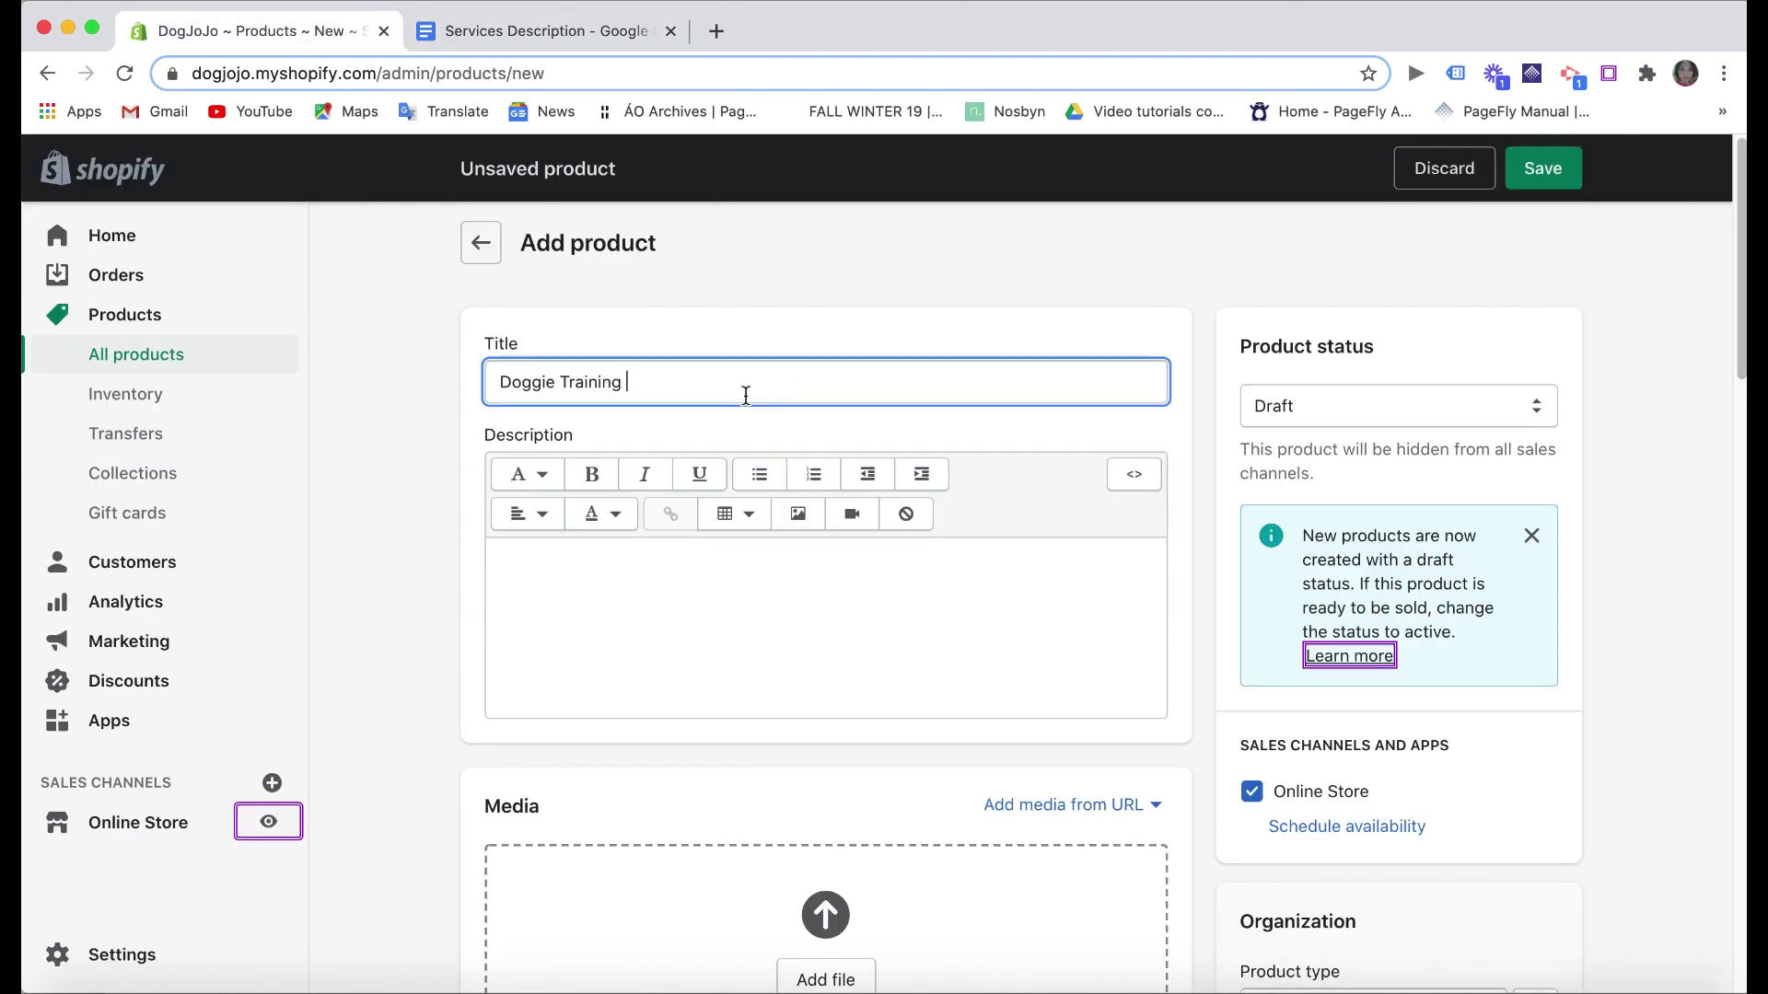
- Paste the Doggie Training section text from the services document into the product description
{"action": "left_click", "coordinate": [726, 567]}
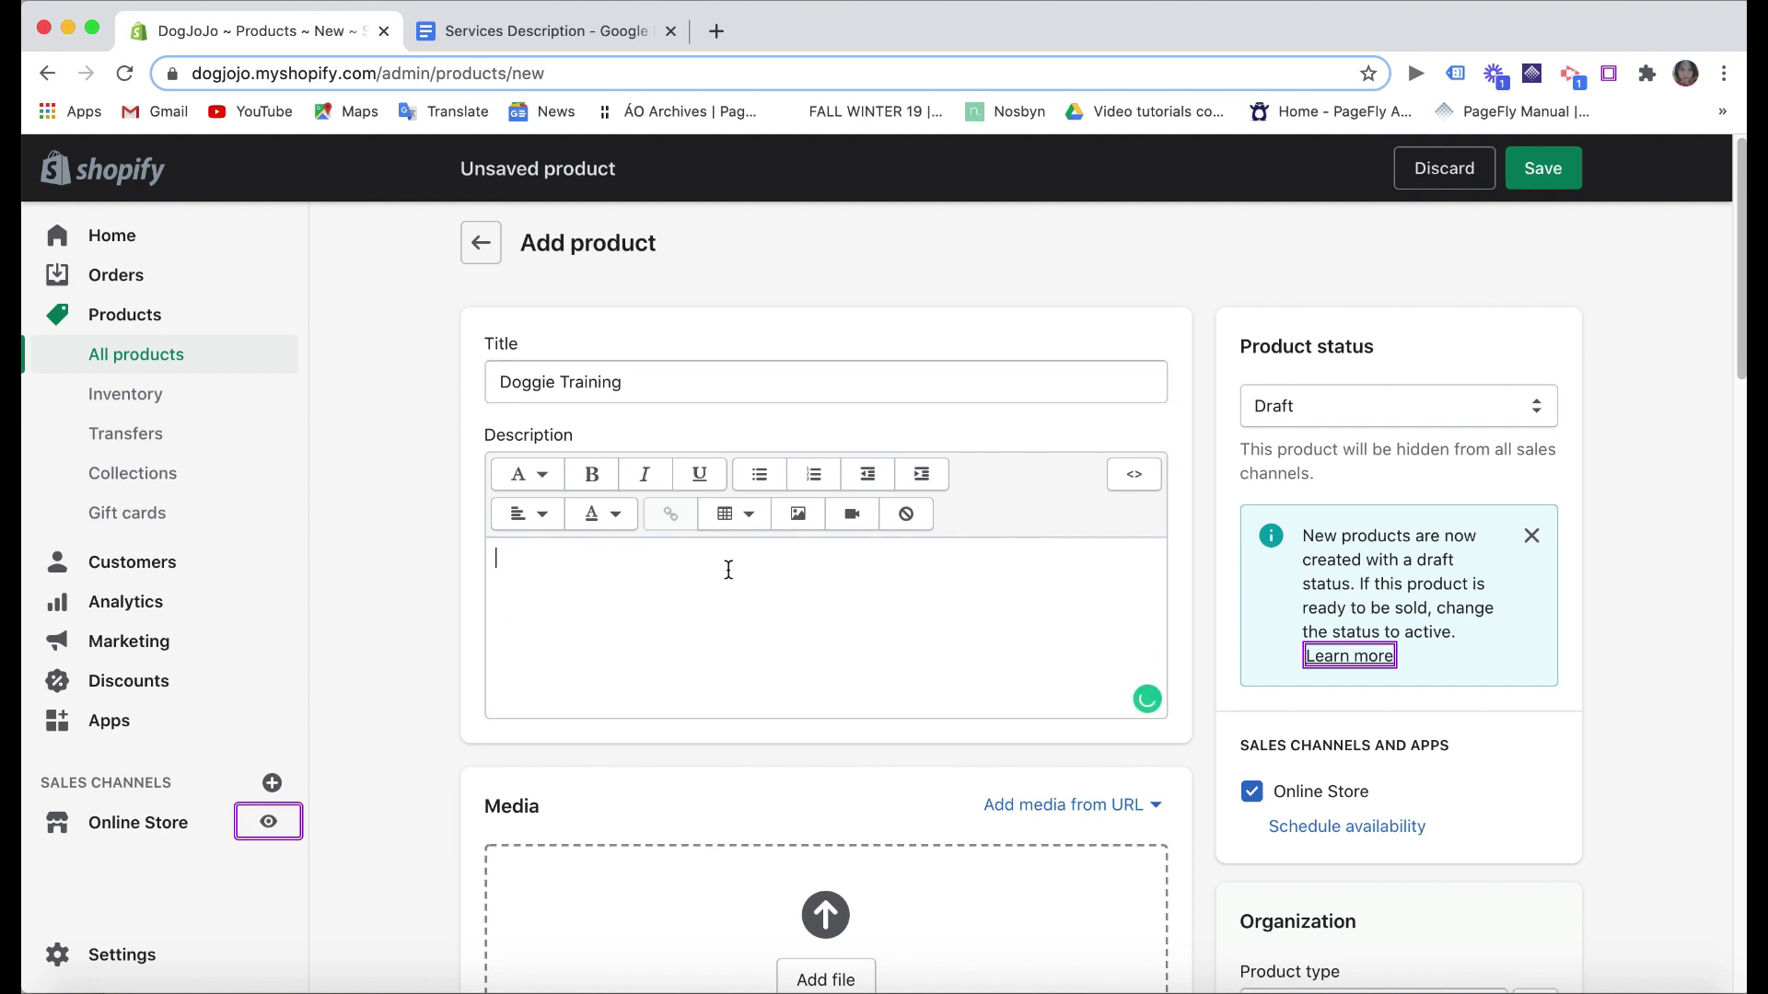
{"action": "left_click", "coordinate": [529, 41]}
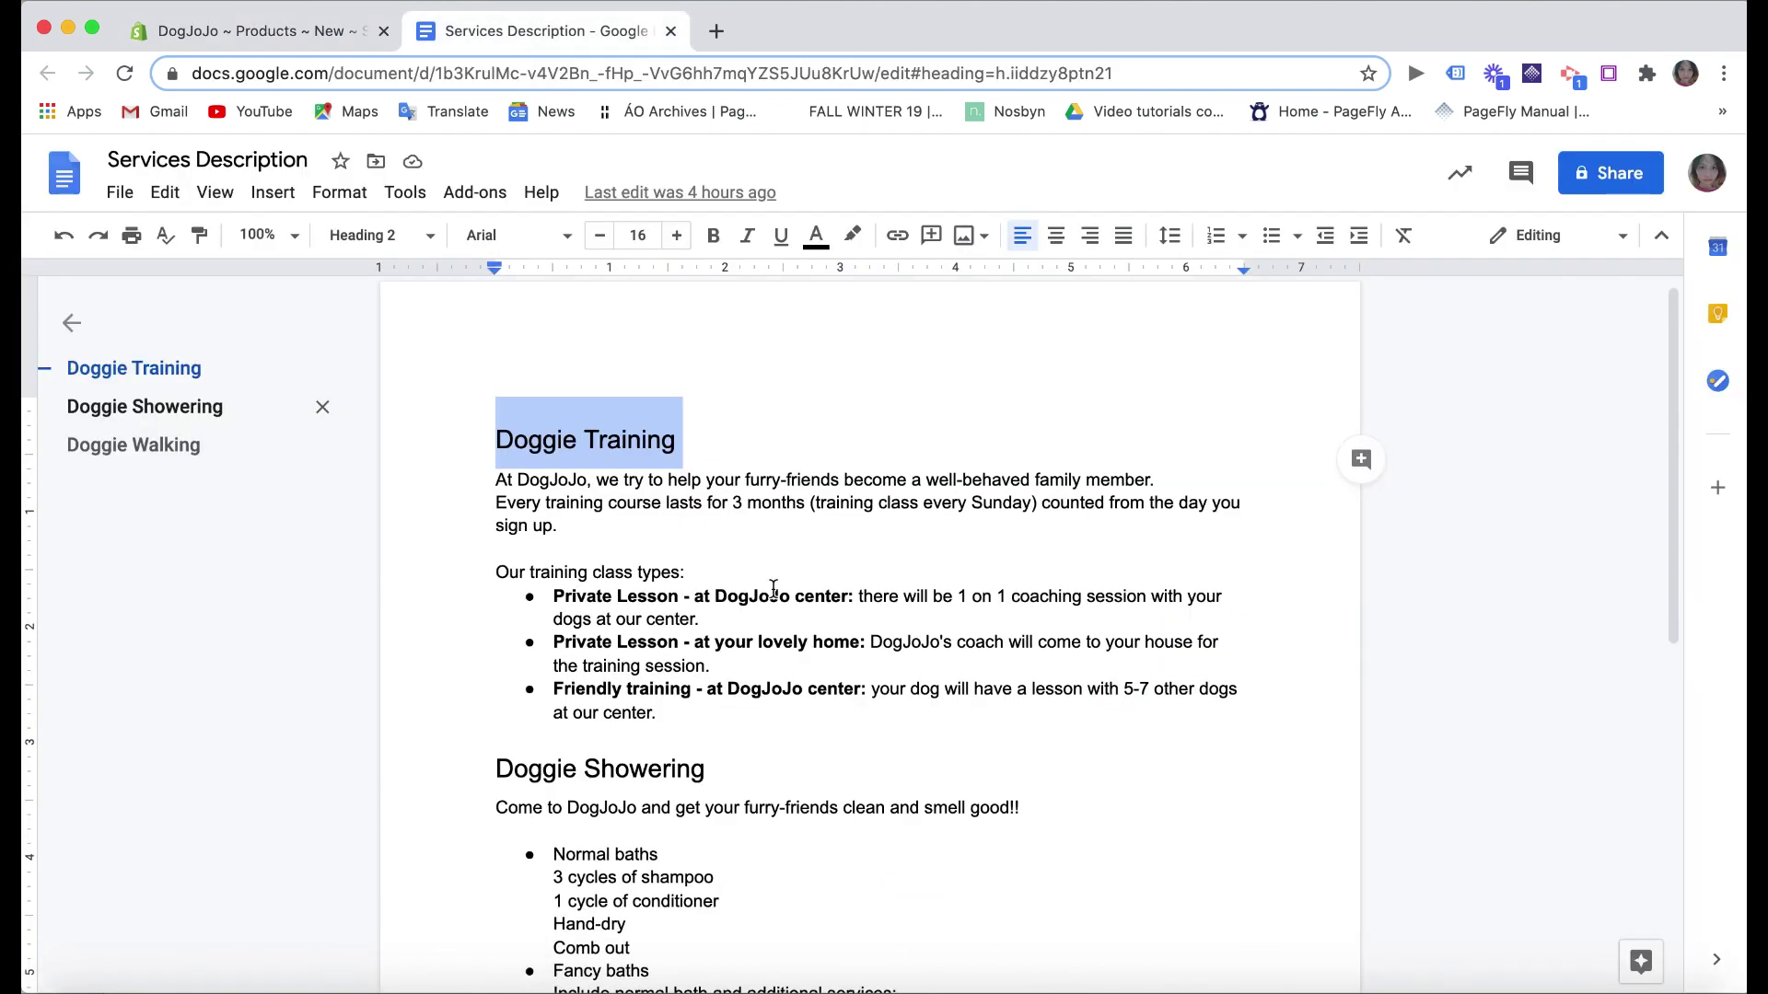
{"action": "scroll", "coordinate": [690, 718], "scroll_direction": "down", "scroll_amount": 6}
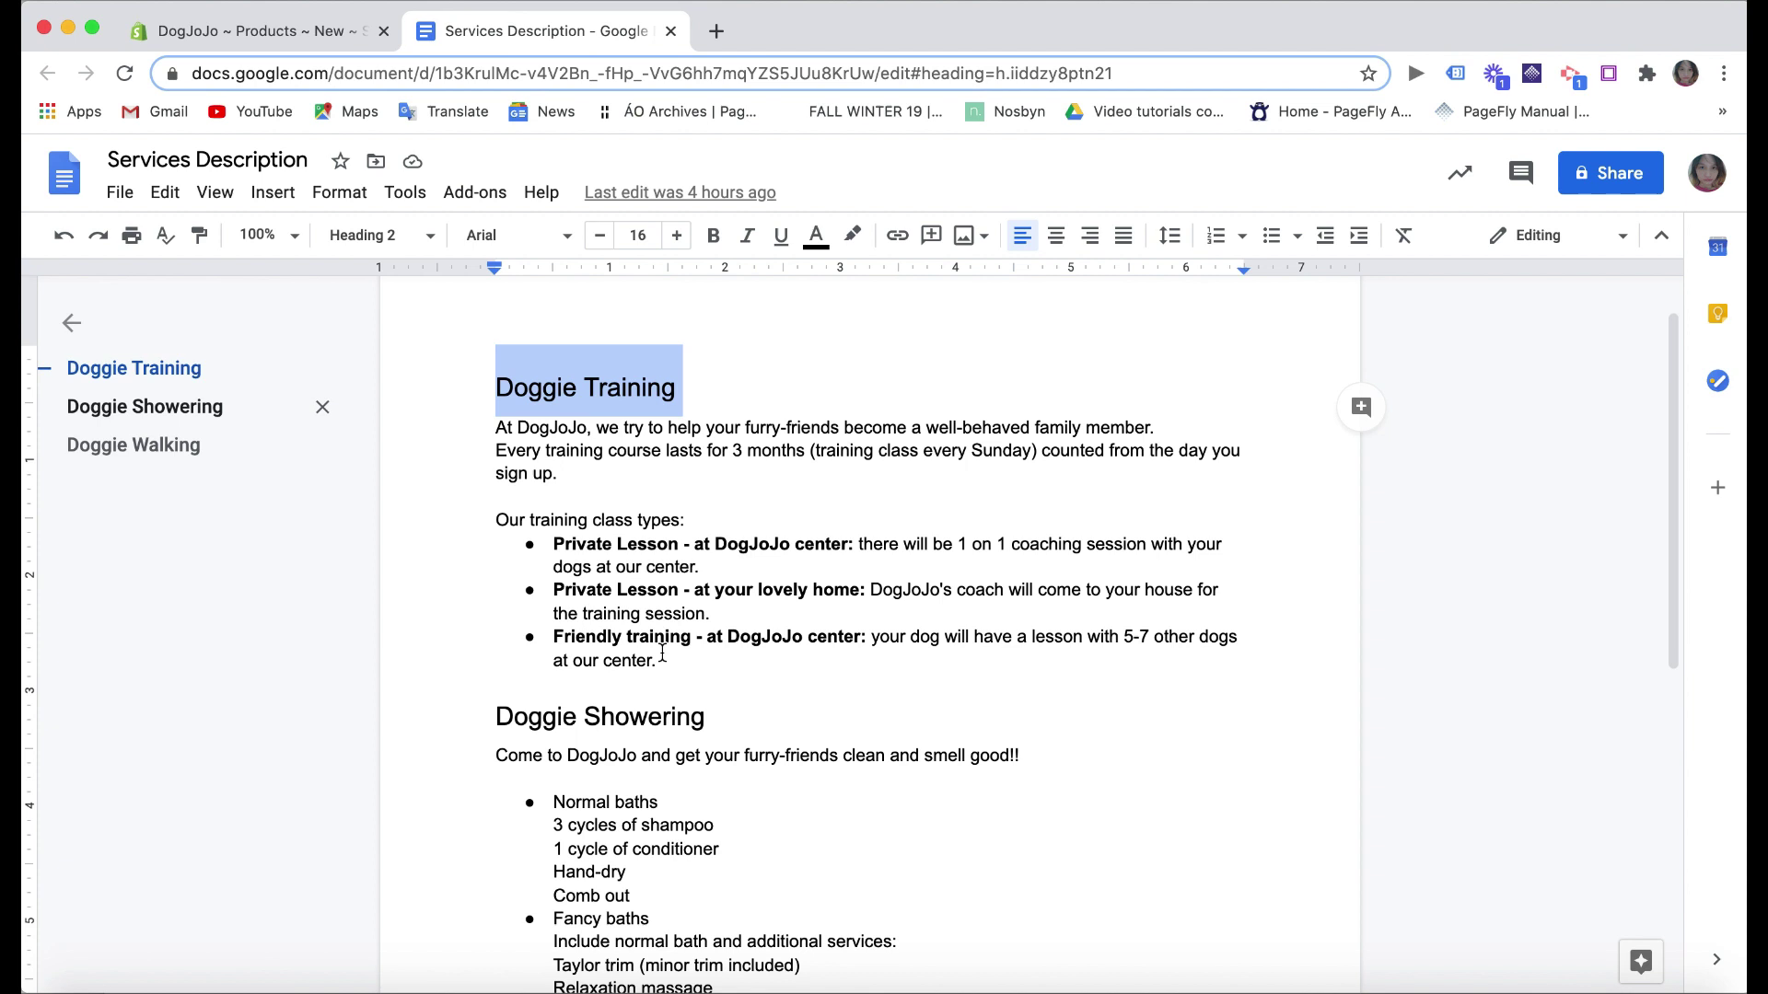
{"action": "scroll", "coordinate": [669, 698], "scroll_direction": "up", "scroll_amount": 6}
{"action": "left_click", "coordinate": [669, 727]}
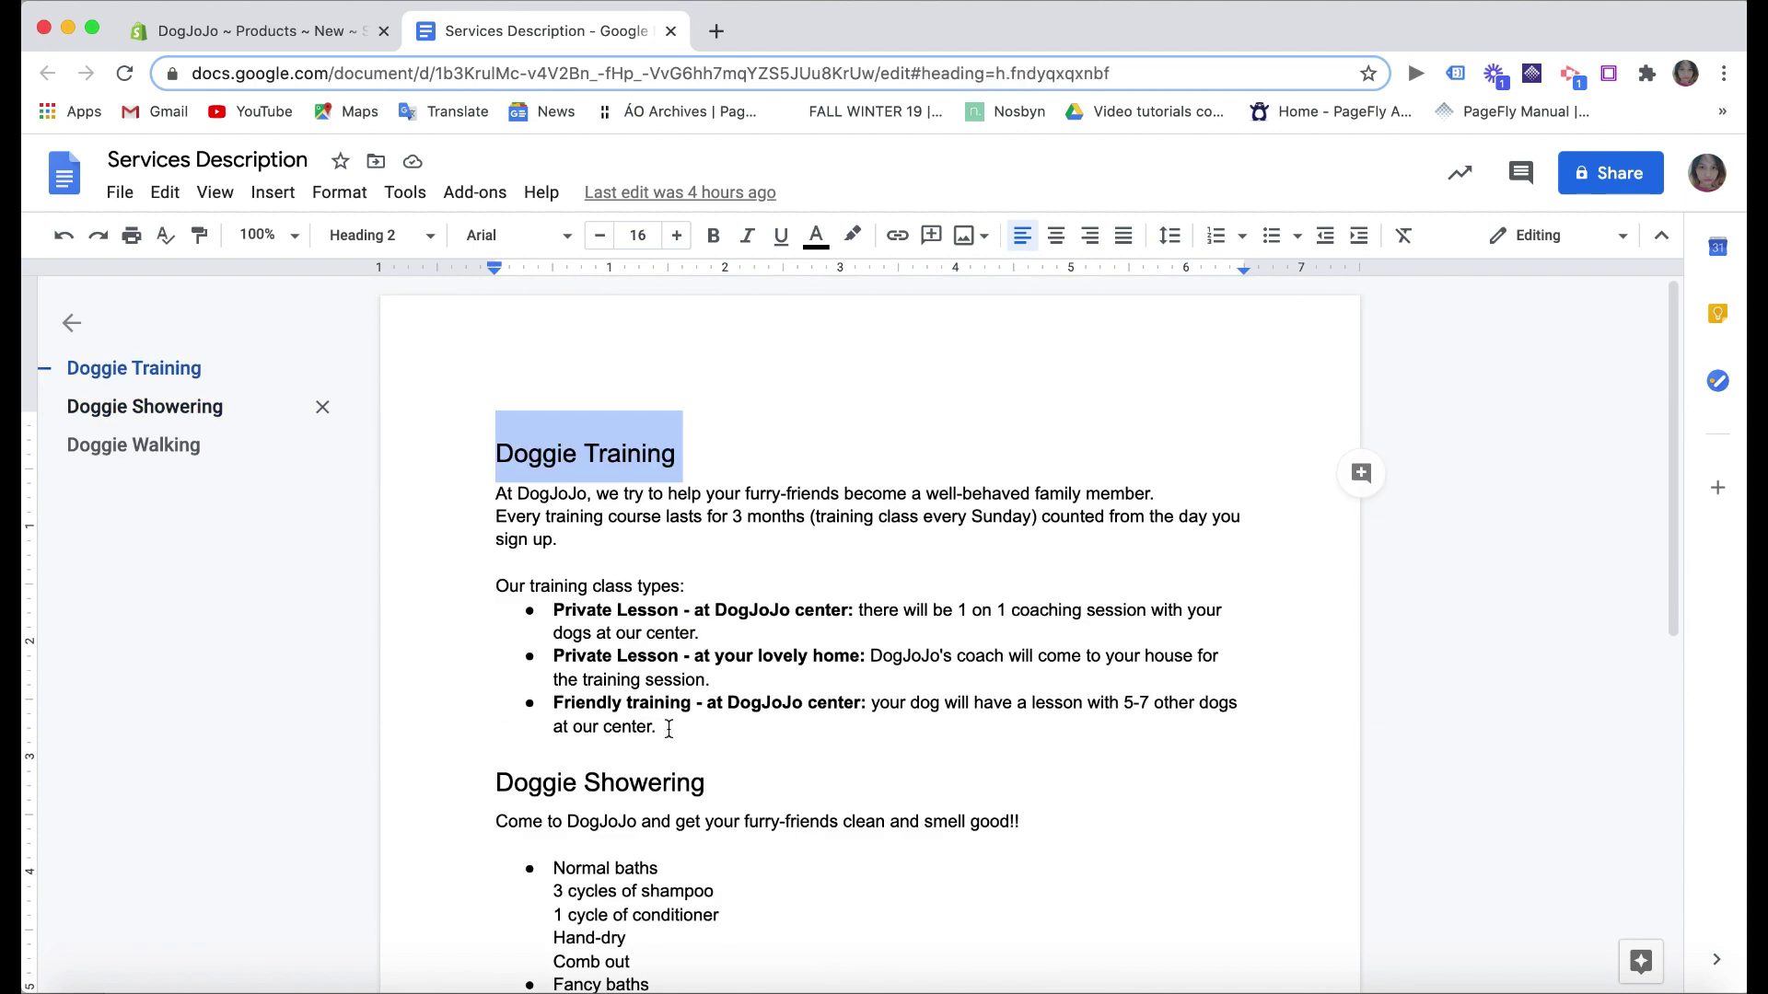
{"action": "left_click_drag", "start_coordinate": [542, 617], "coordinate": [466, 503]}
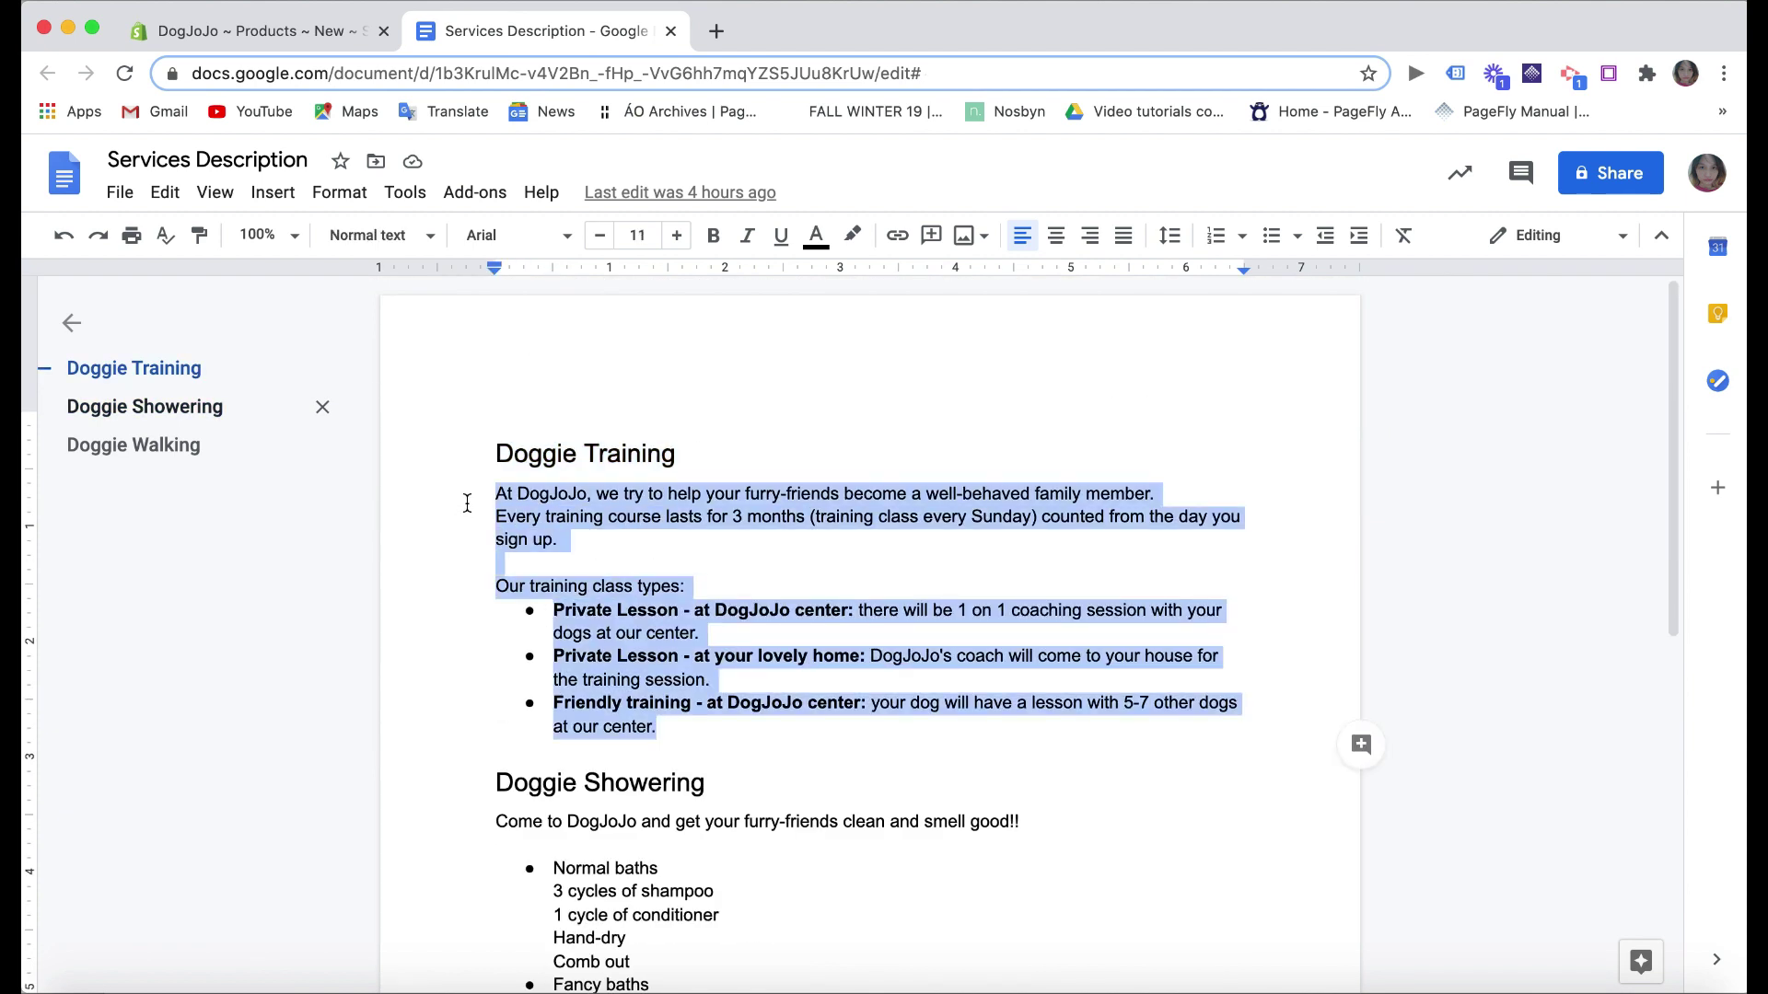
{"action": "key", "text": "super+c"}
{"action": "key", "text": "ctrl+shift+Tab"}
{"action": "right_click", "coordinate": [647, 560]}
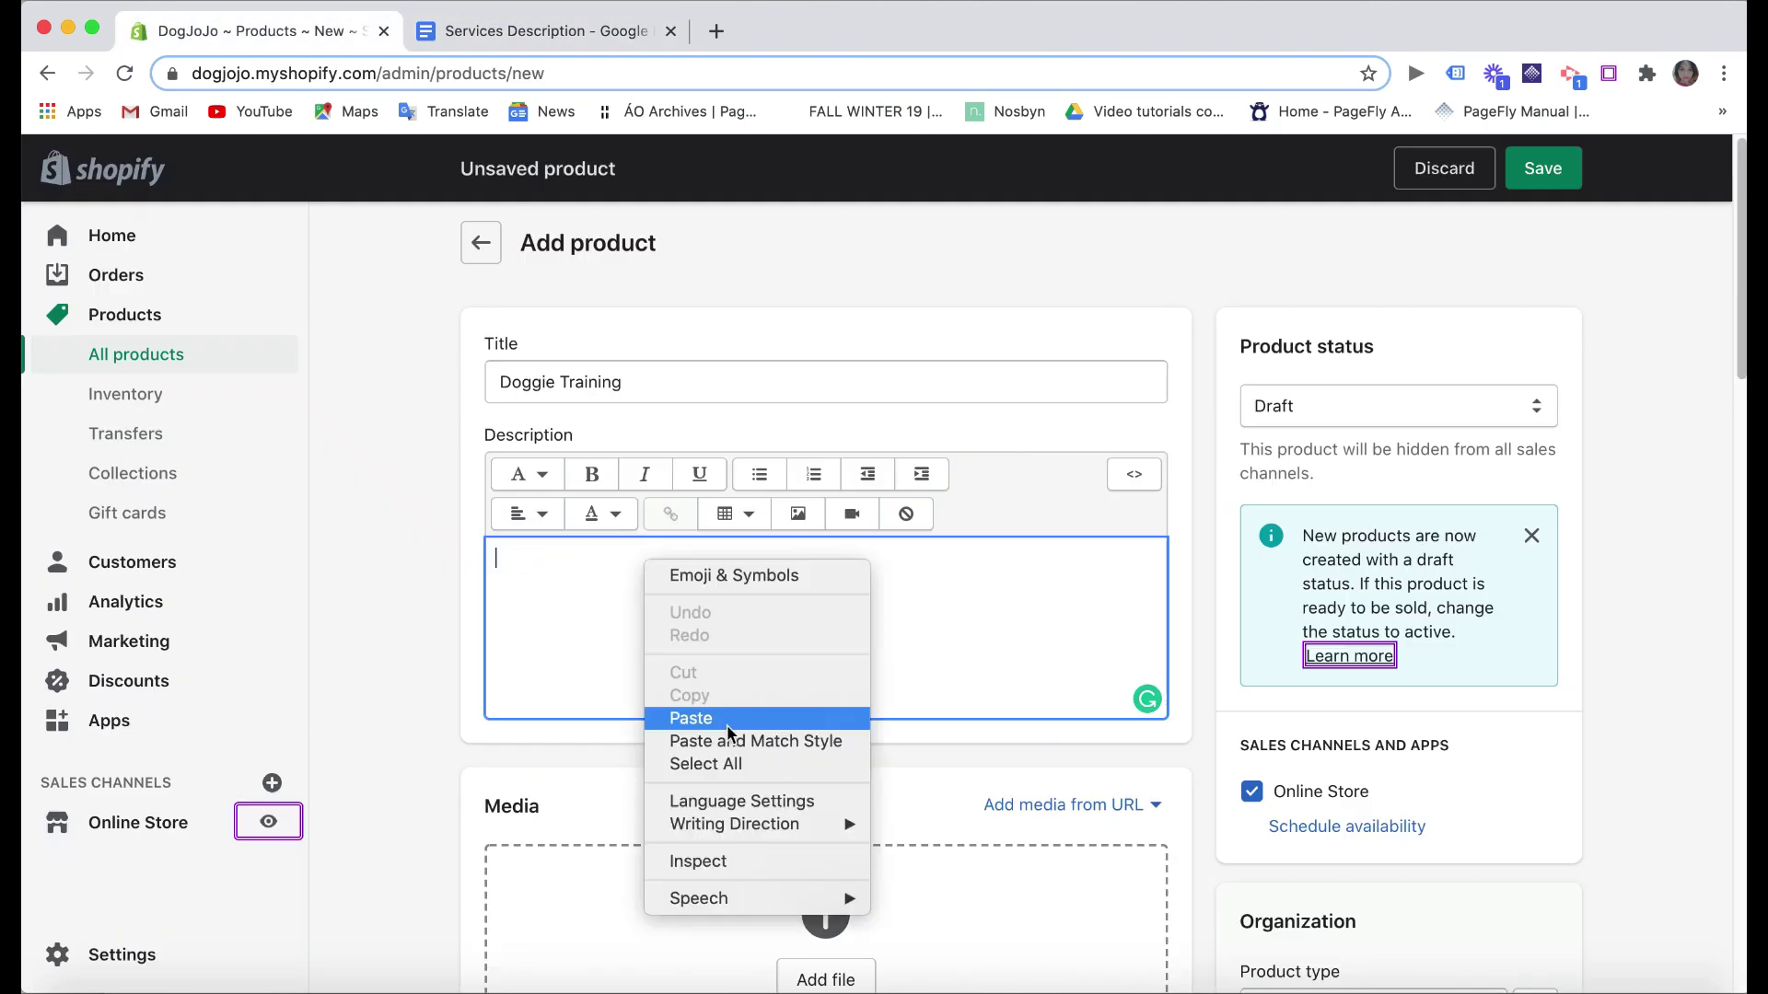
{"action": "left_click", "coordinate": [709, 714]}
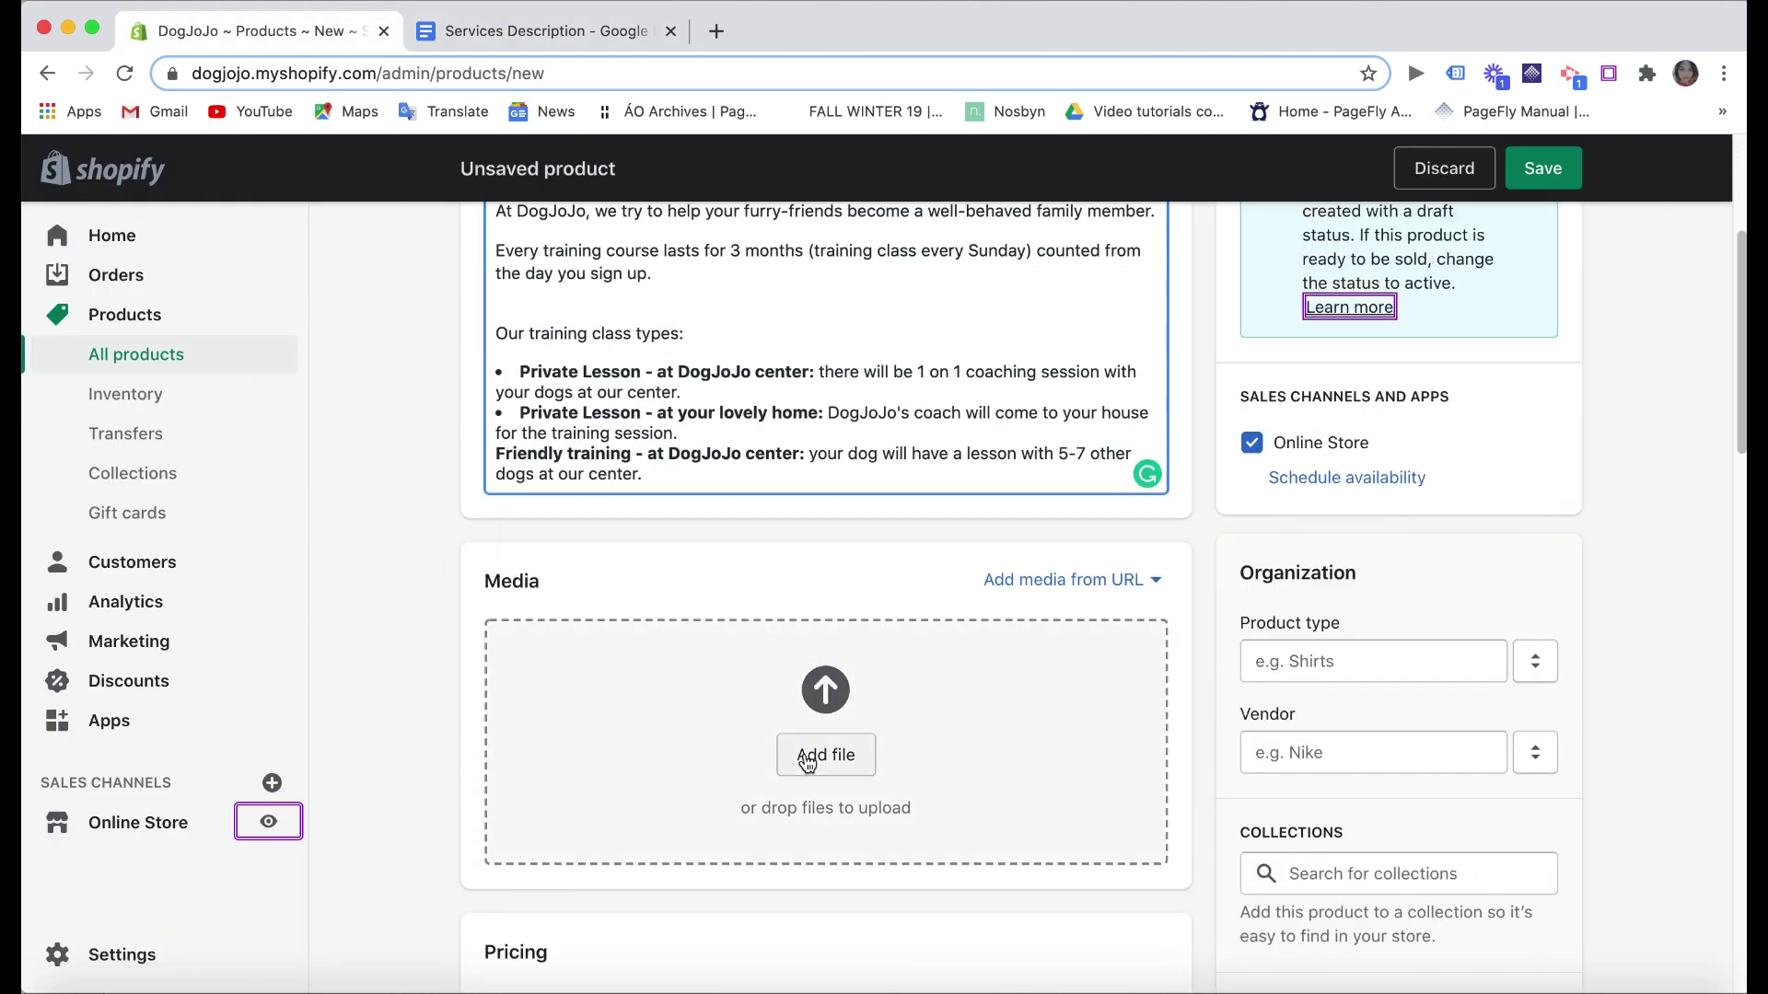
- Upload the dog video as the product's media
{"action": "left_click", "coordinate": [807, 755]}
{"action": "scroll", "coordinate": [976, 414], "scroll_direction": "down", "scroll_amount": 5}
{"action": "double_click", "coordinate": [976, 615]}
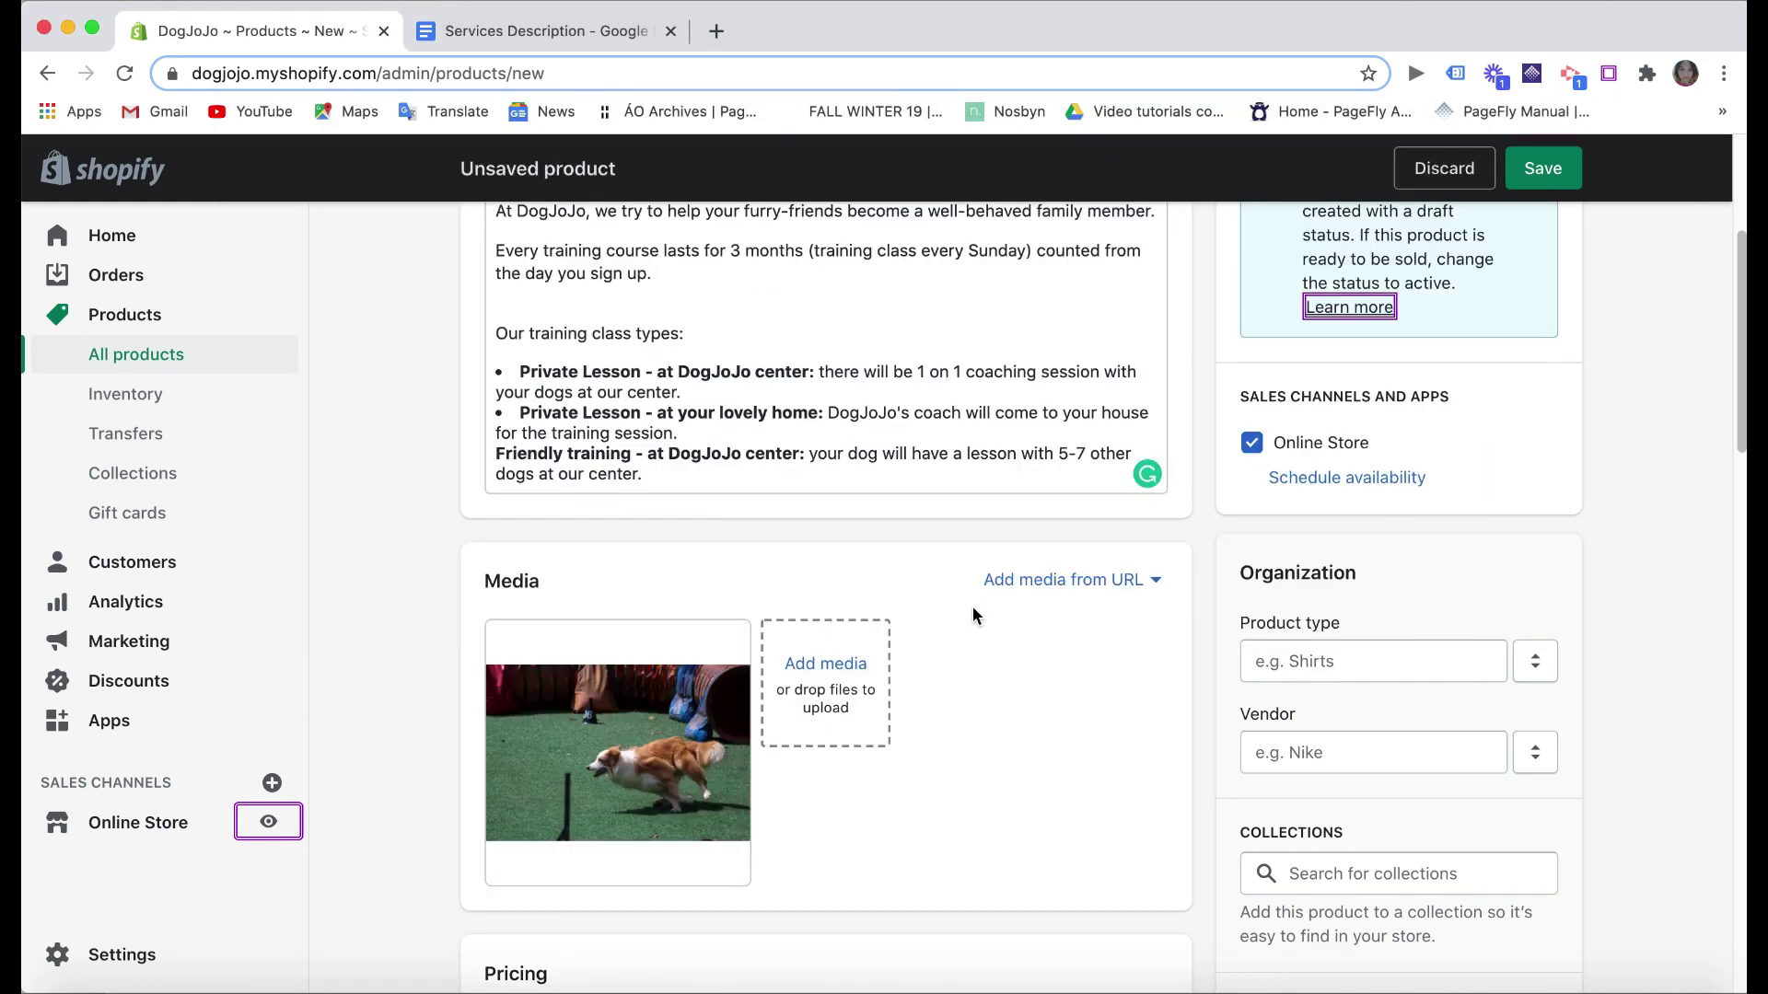
{"action": "scroll", "coordinate": [884, 615], "scroll_direction": "down", "scroll_amount": 5}
- Set price 130.00, SKU 45, quantity 30, and mark it as not a physical product
{"action": "left_click", "coordinate": [706, 784]}
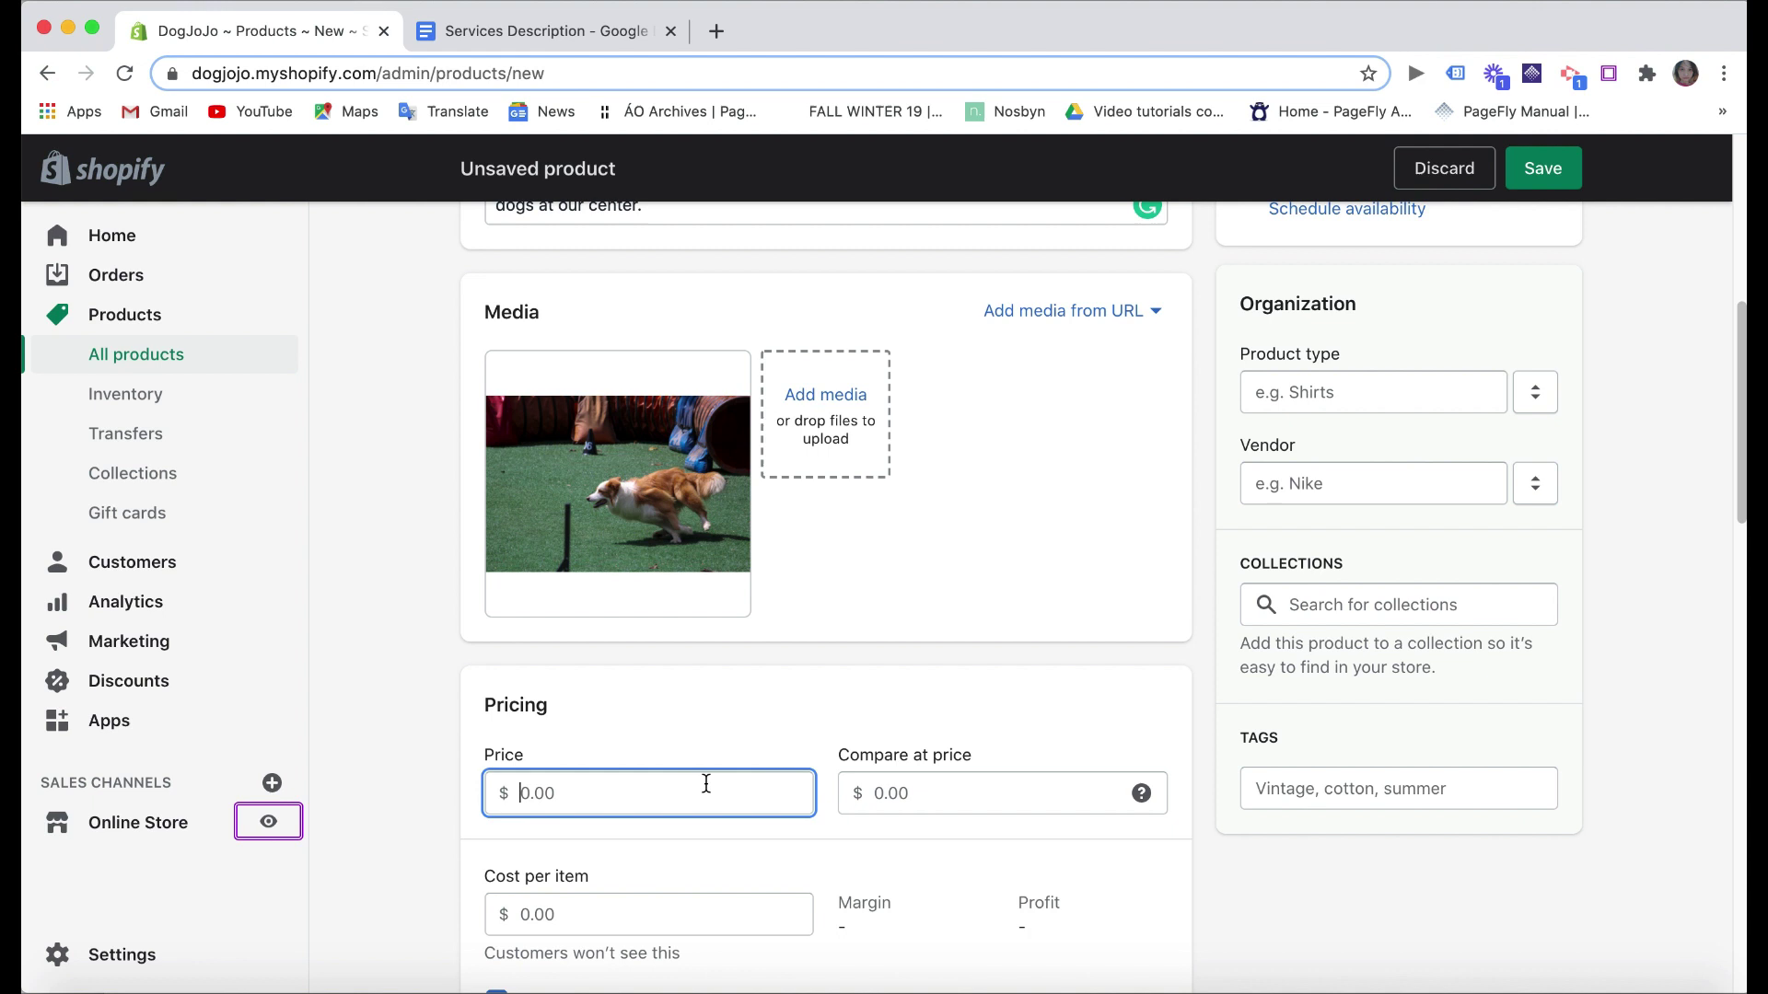
{"action": "type", "text": "130"}
{"action": "scroll", "coordinate": [663, 801], "scroll_direction": "down", "scroll_amount": 10}
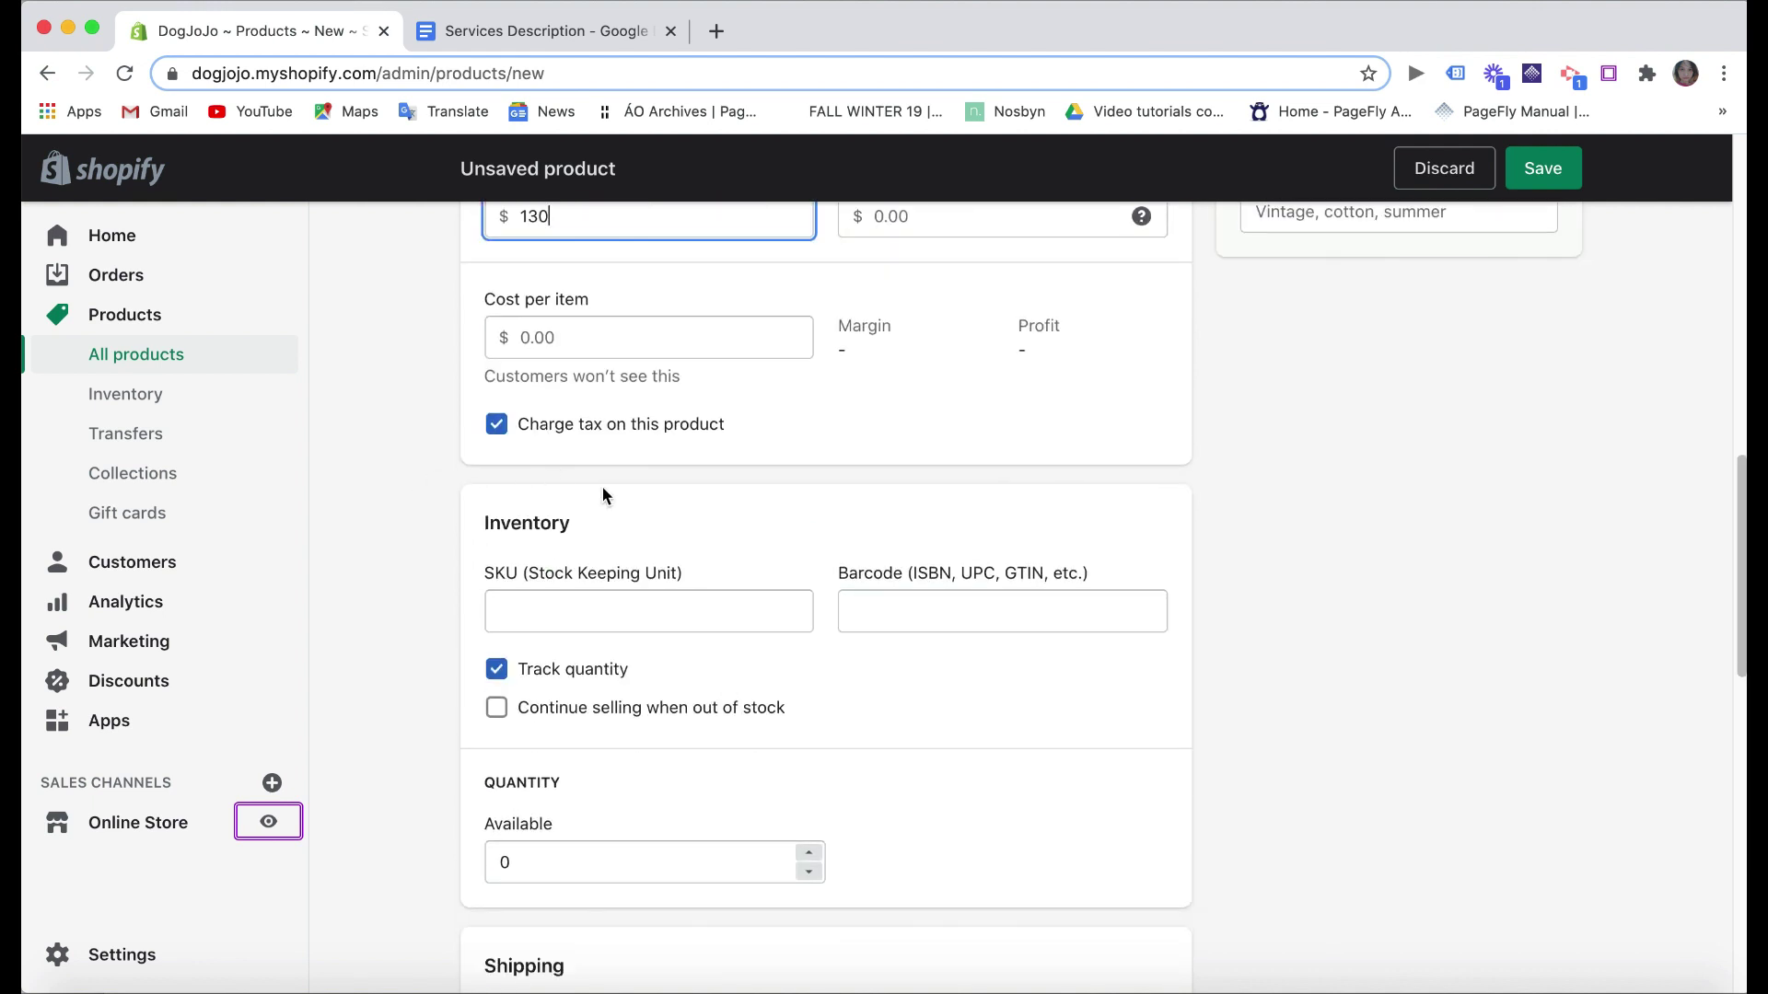
{"action": "left_click", "coordinate": [606, 614]}
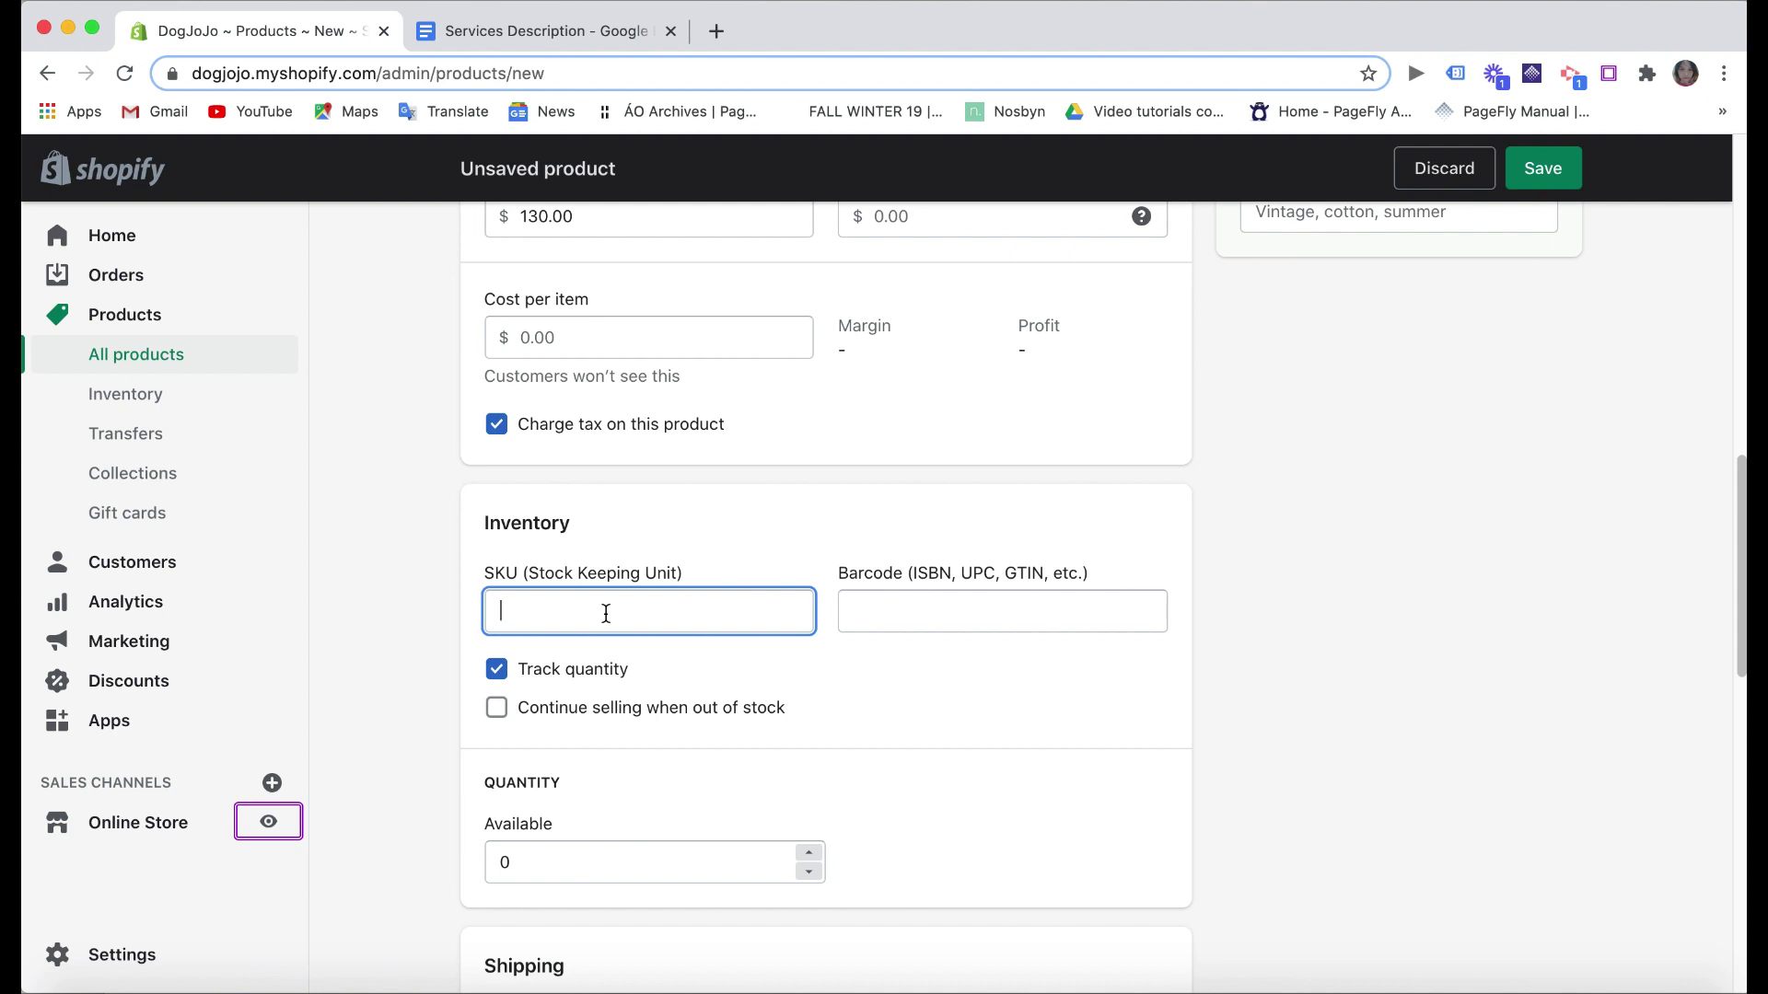
{"action": "type", "text": "45"}
{"action": "scroll", "coordinate": [621, 736], "scroll_direction": "down", "scroll_amount": 1}
{"action": "left_click", "coordinate": [501, 830]}
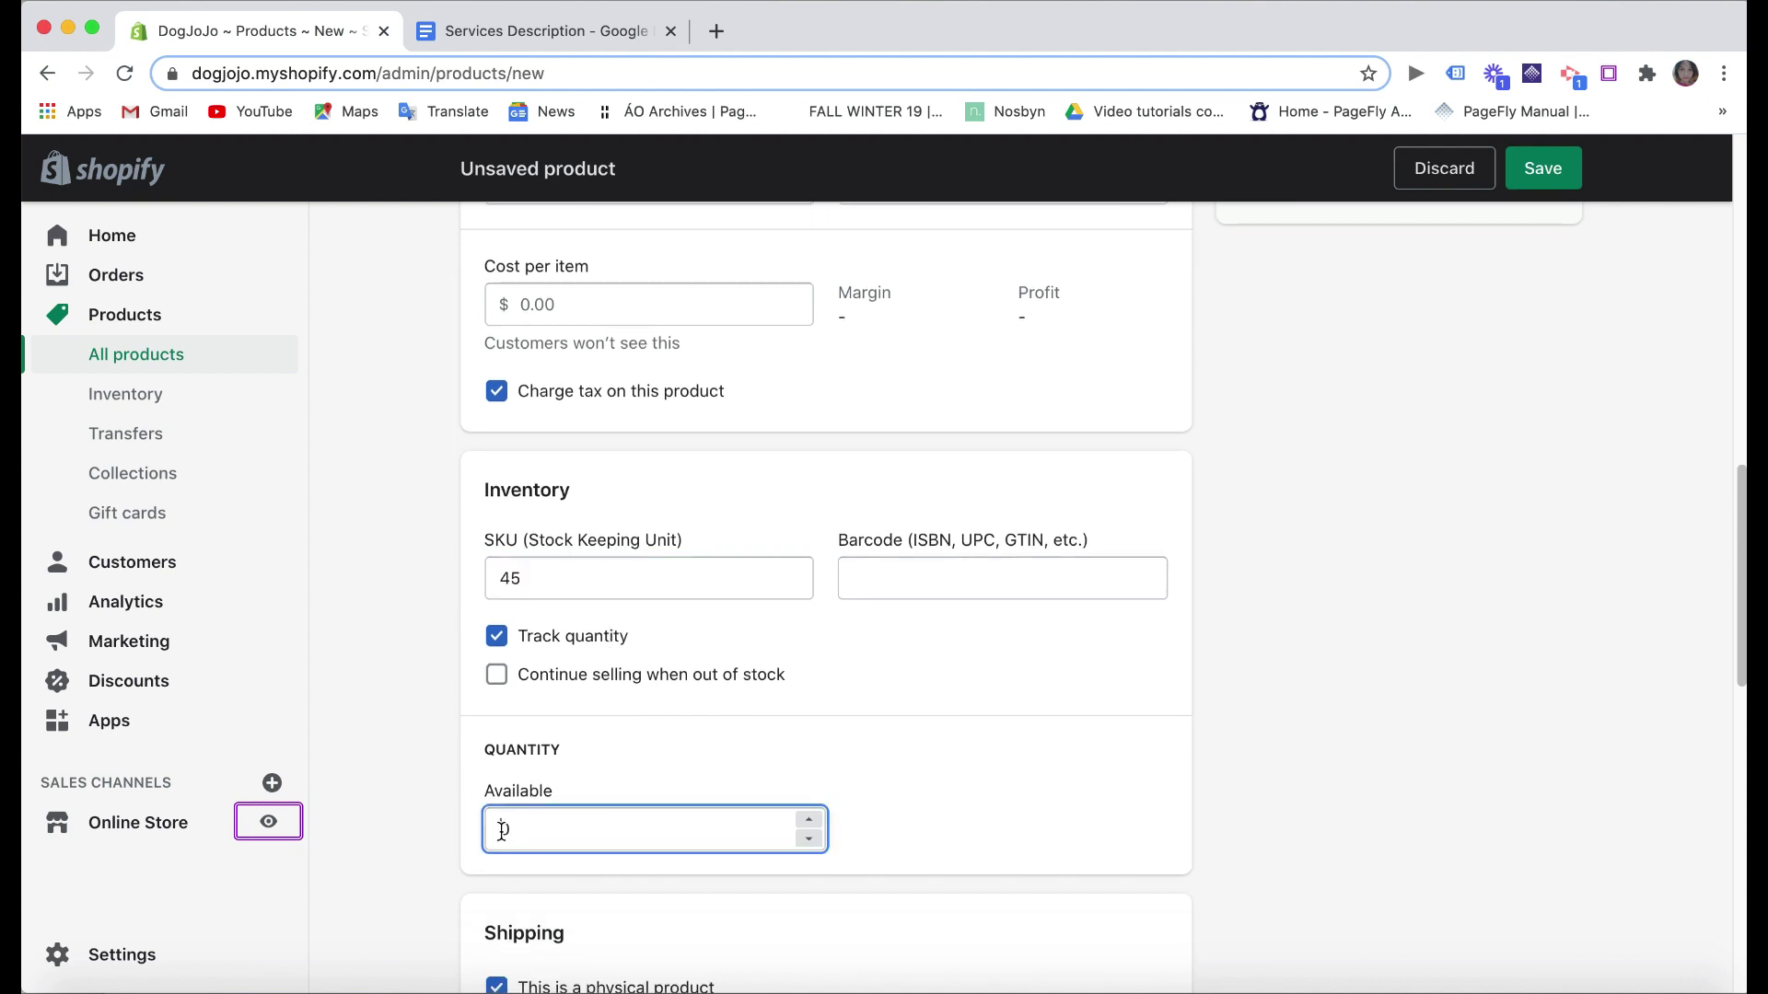
{"action": "type", "text": "3"}
{"action": "scroll", "coordinate": [540, 889], "scroll_direction": "down", "scroll_amount": 5}
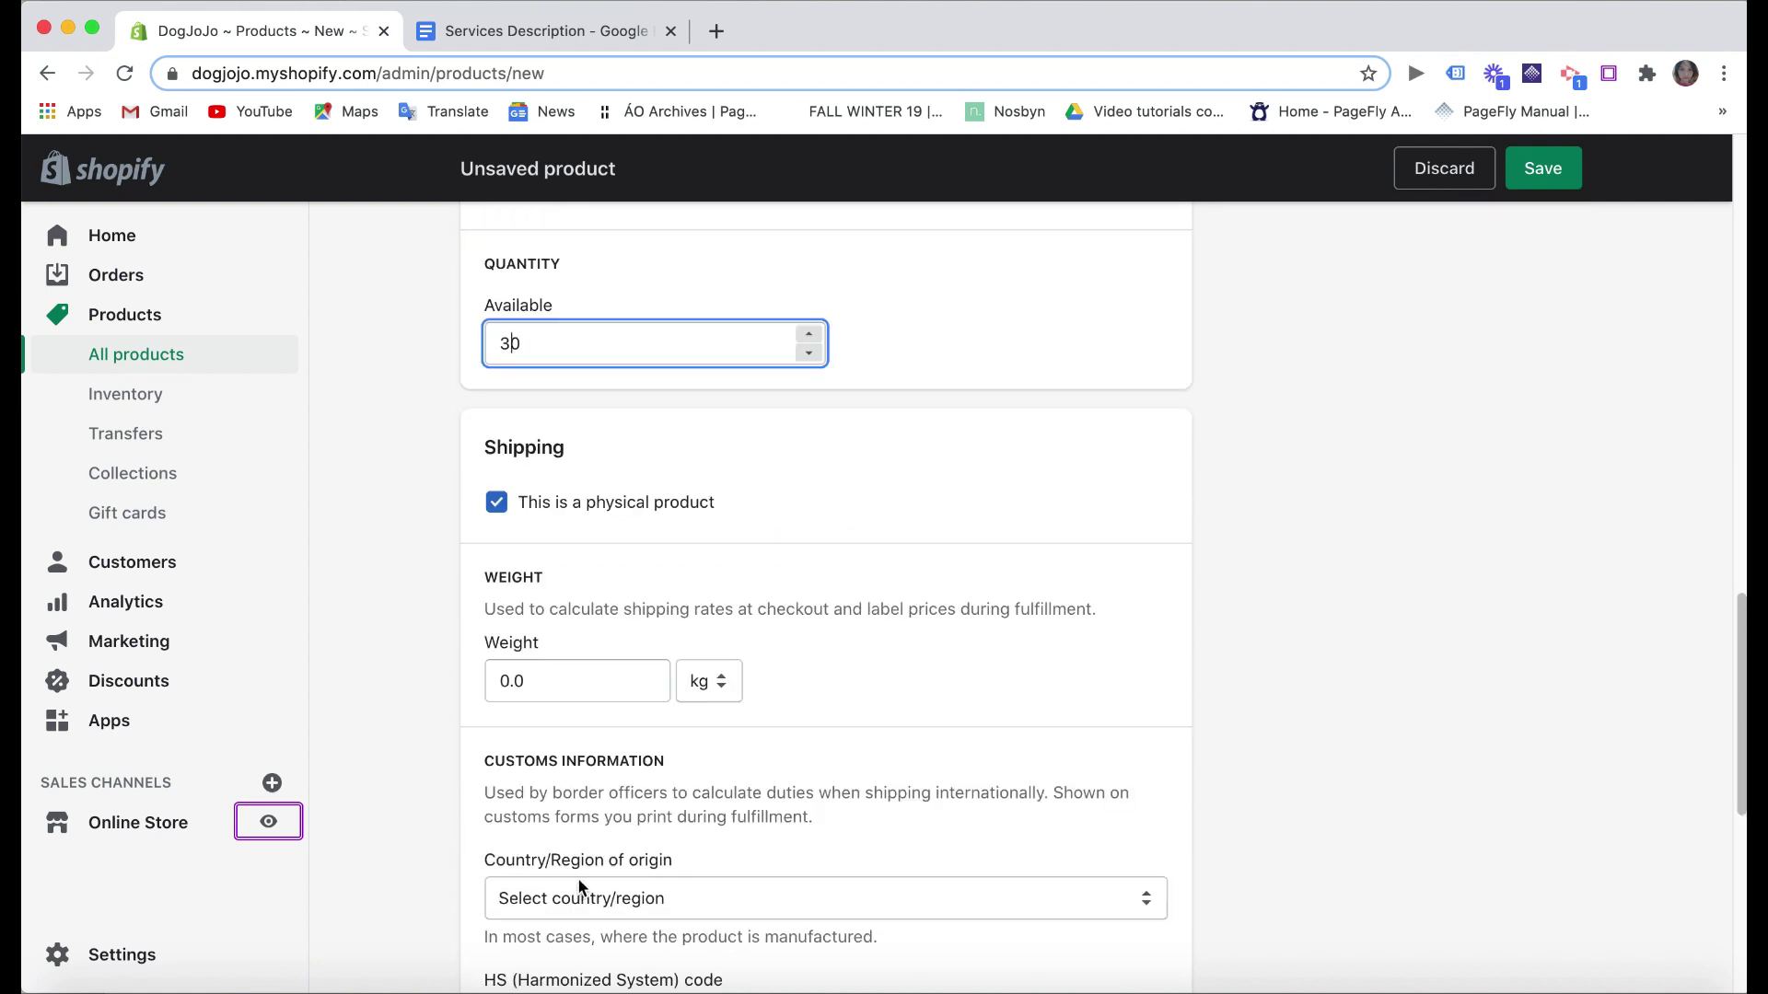
{"action": "left_click", "coordinate": [497, 506]}
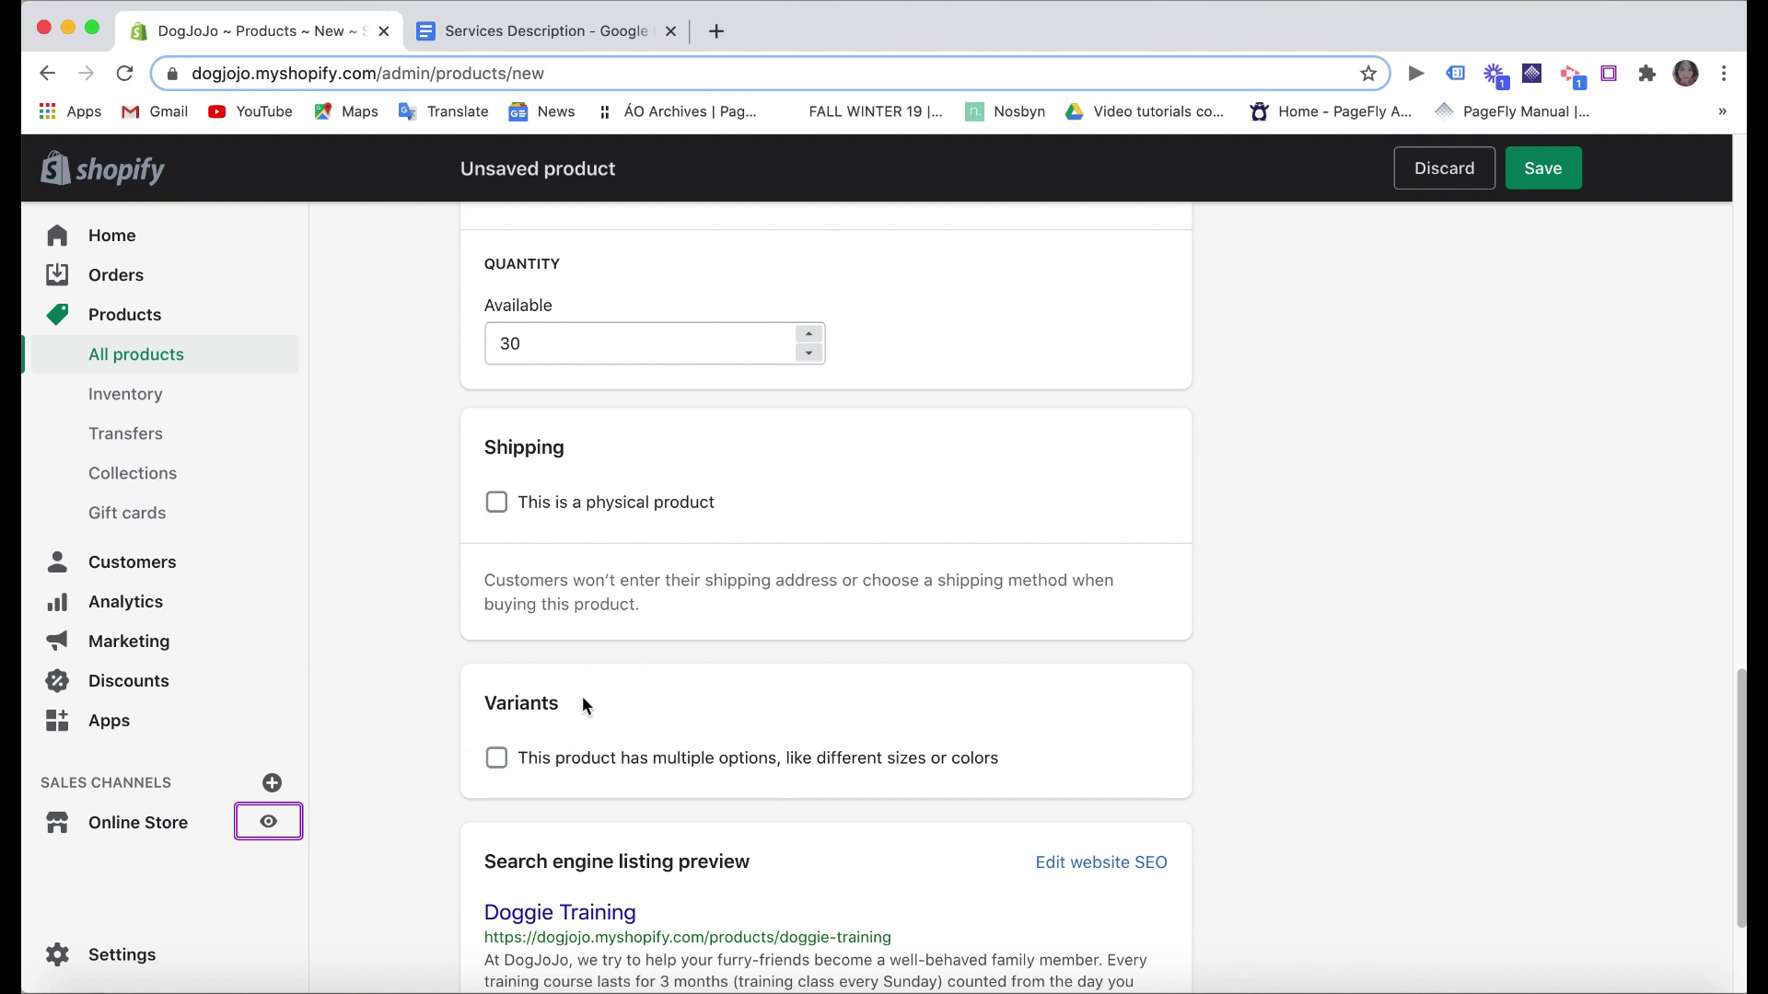
- Add a Course Type option with the two Private Lesson values and Friendly Training
{"action": "left_click", "coordinate": [523, 764]}
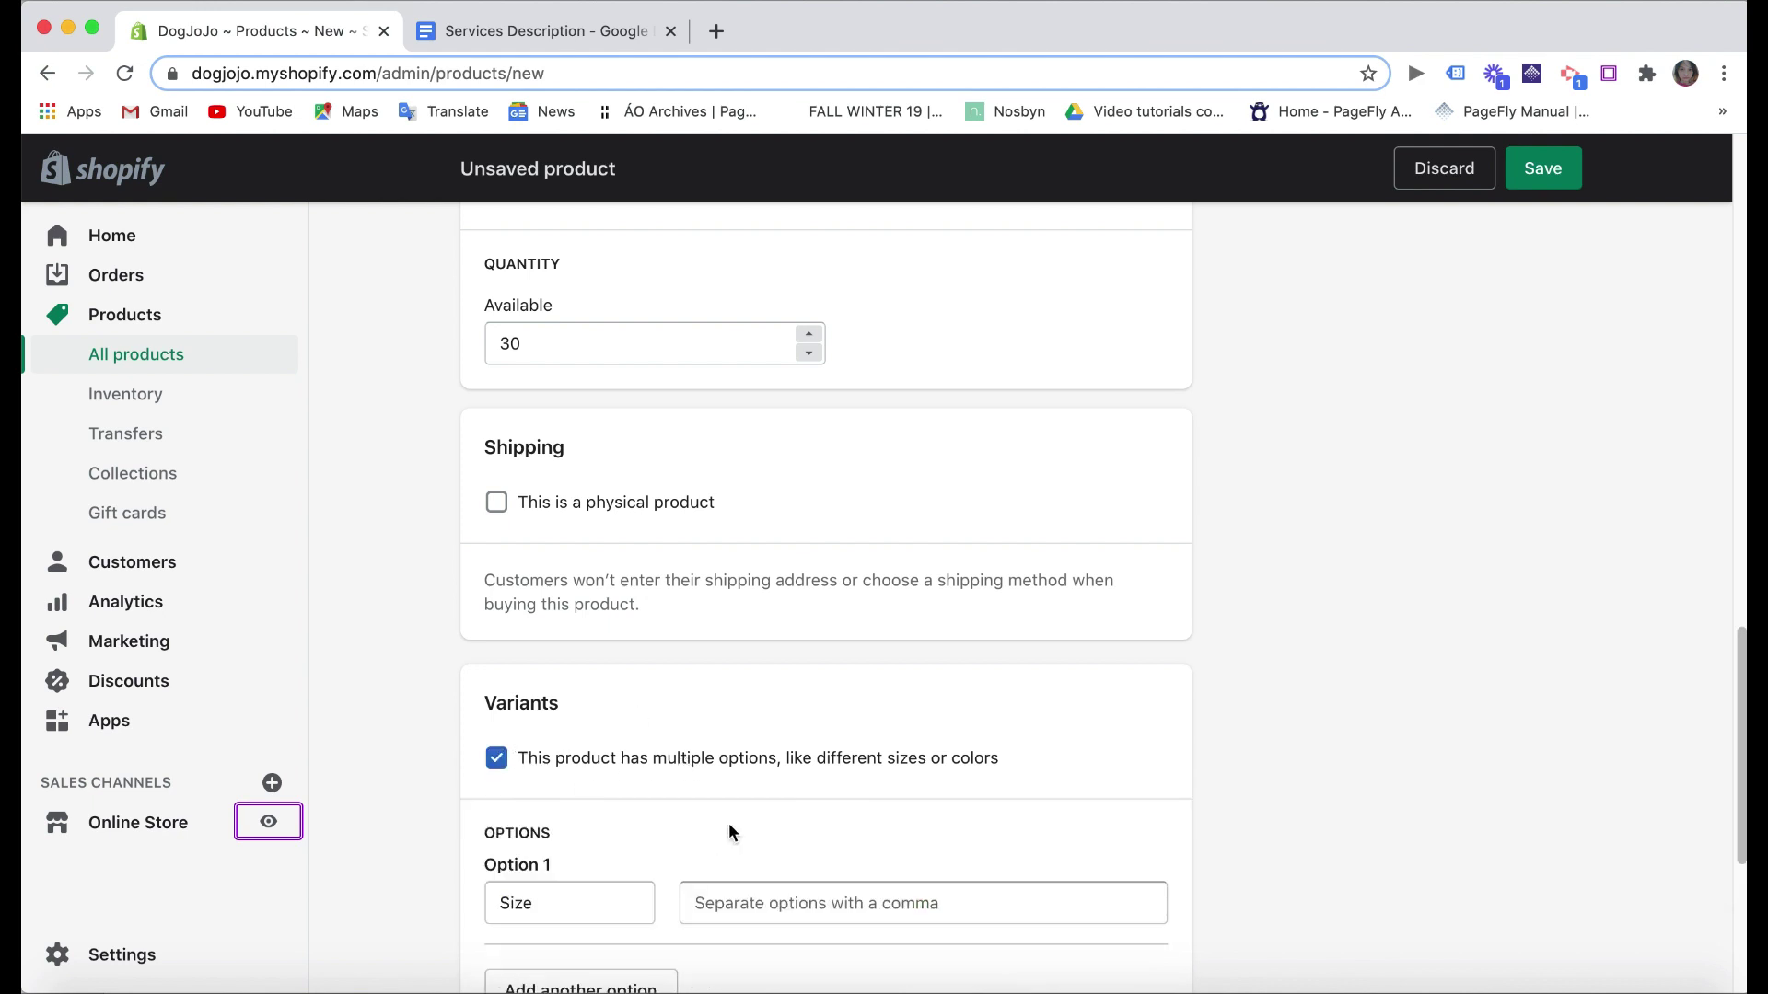
{"action": "scroll", "coordinate": [729, 831], "scroll_direction": "down", "scroll_amount": 3}
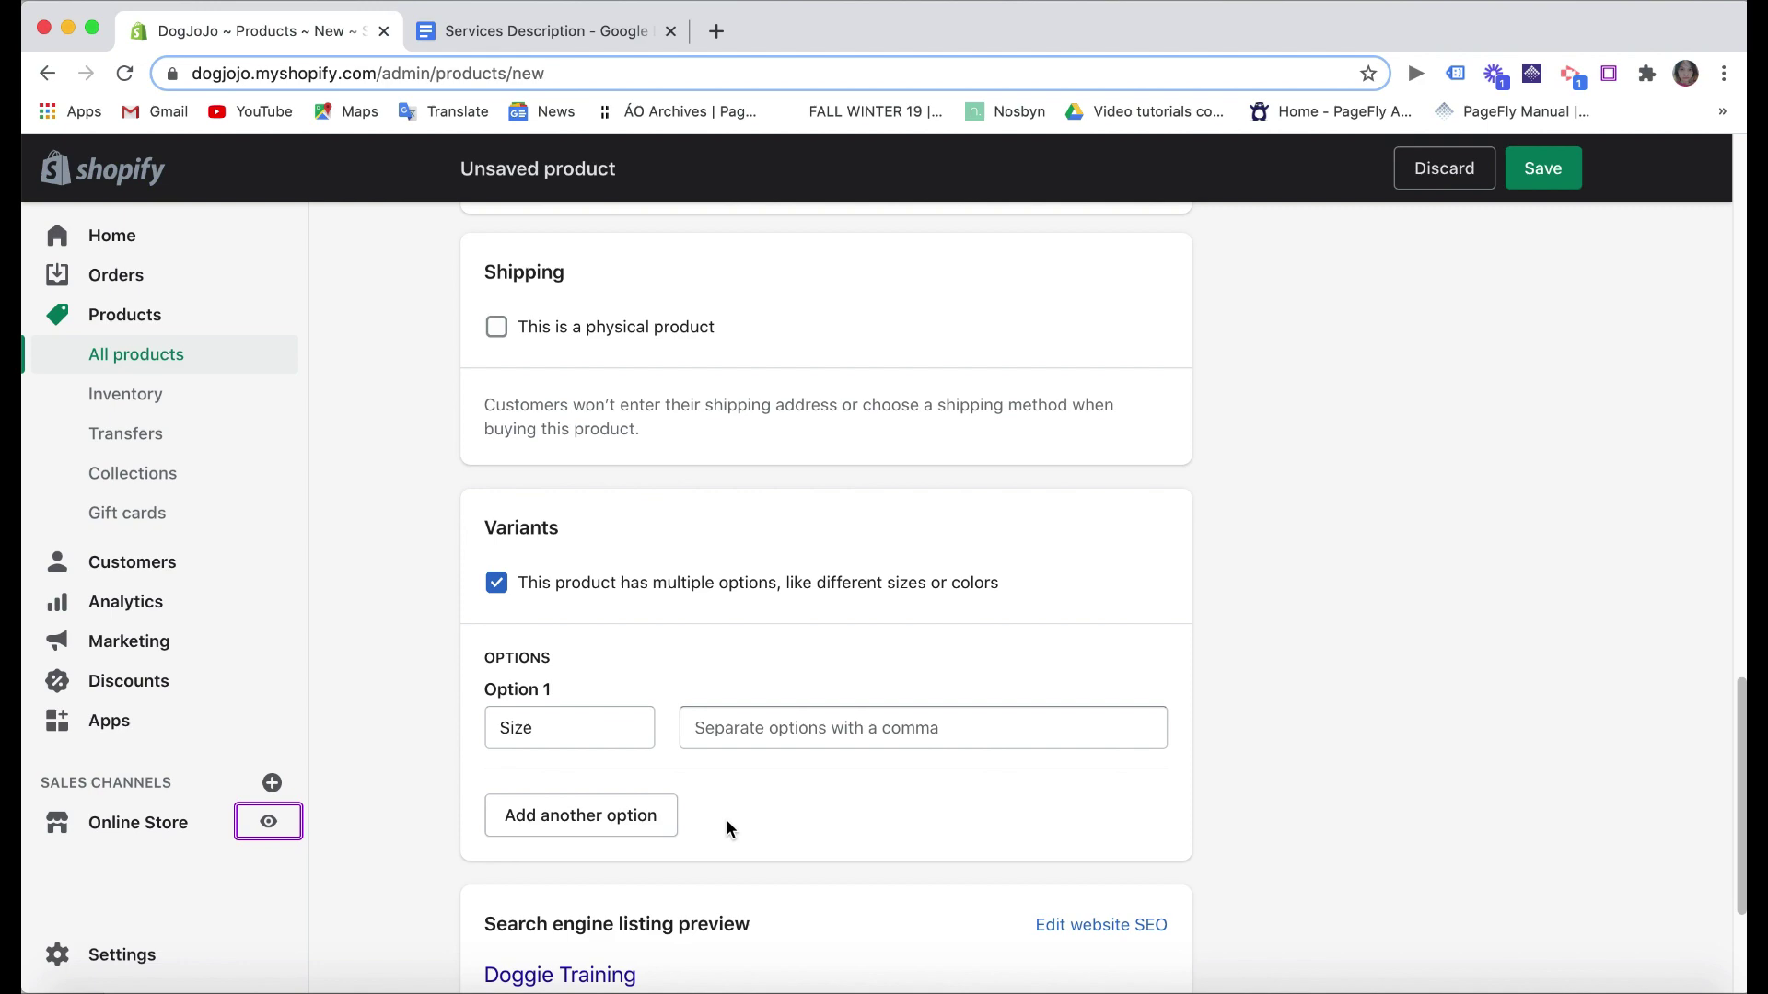
{"action": "scroll", "coordinate": [951, 652], "scroll_direction": "up", "scroll_amount": 15}
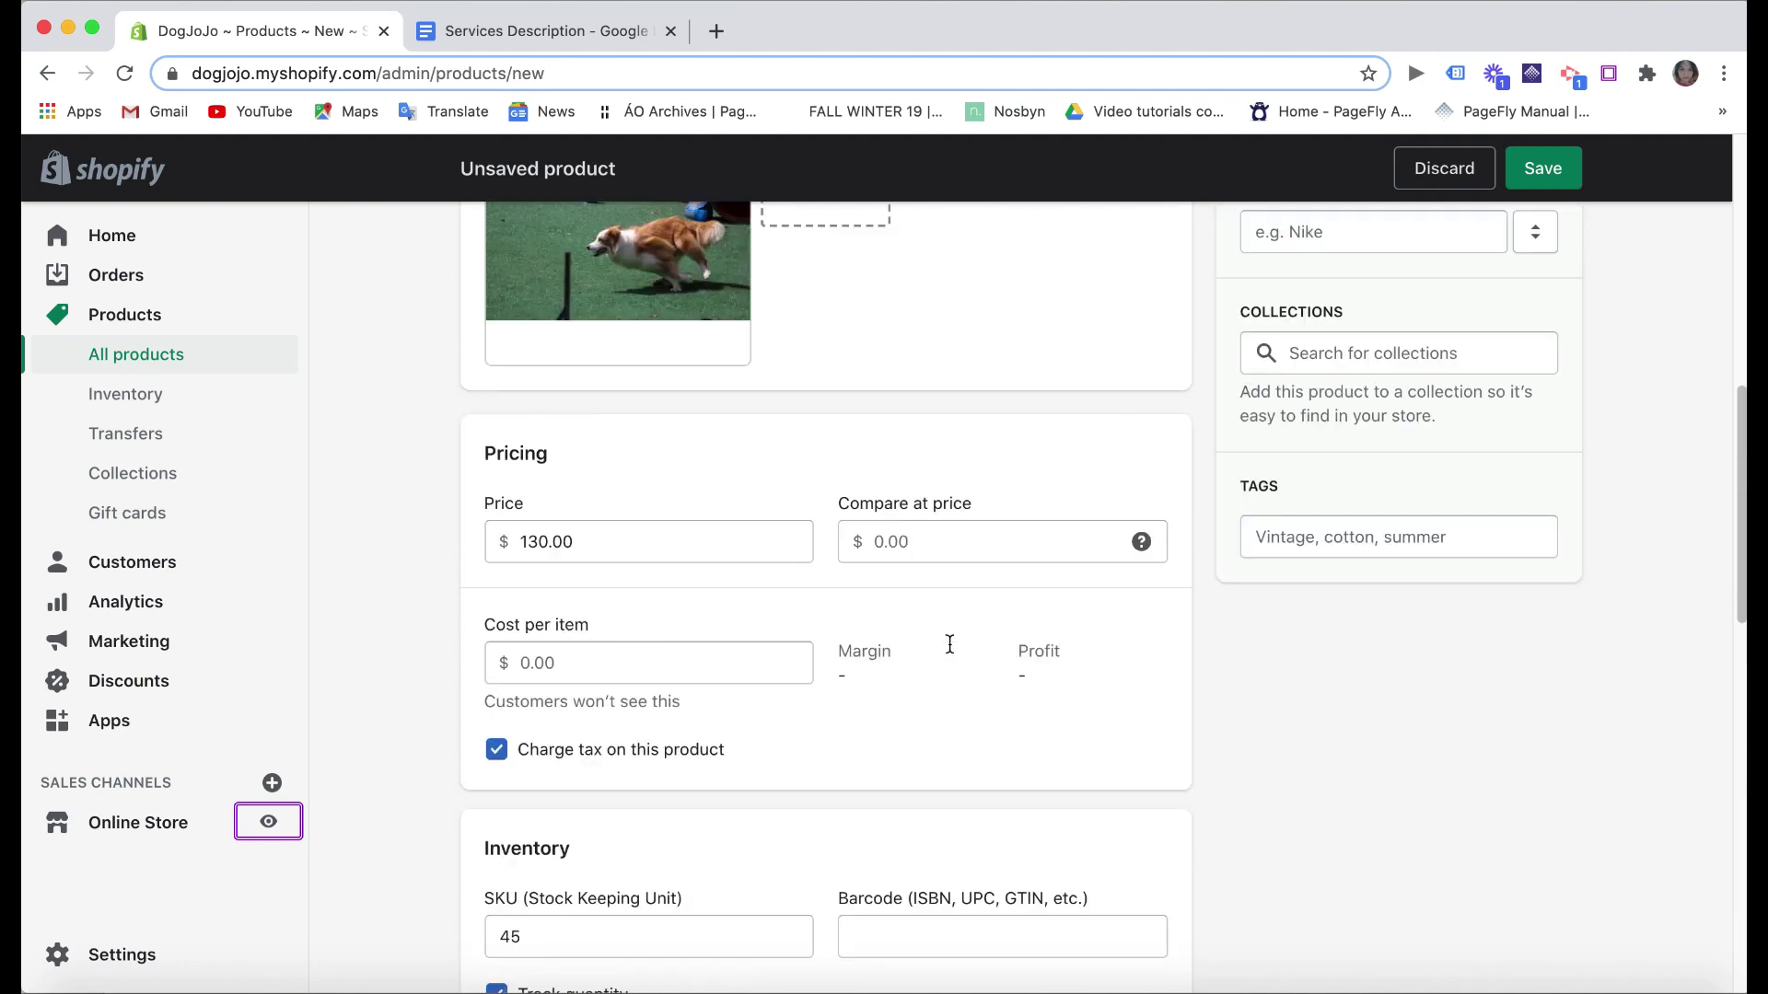
{"action": "scroll", "coordinate": [951, 652], "scroll_direction": "down", "scroll_amount": 10}
{"action": "scroll", "coordinate": [951, 652], "scroll_direction": "up", "scroll_amount": 10}
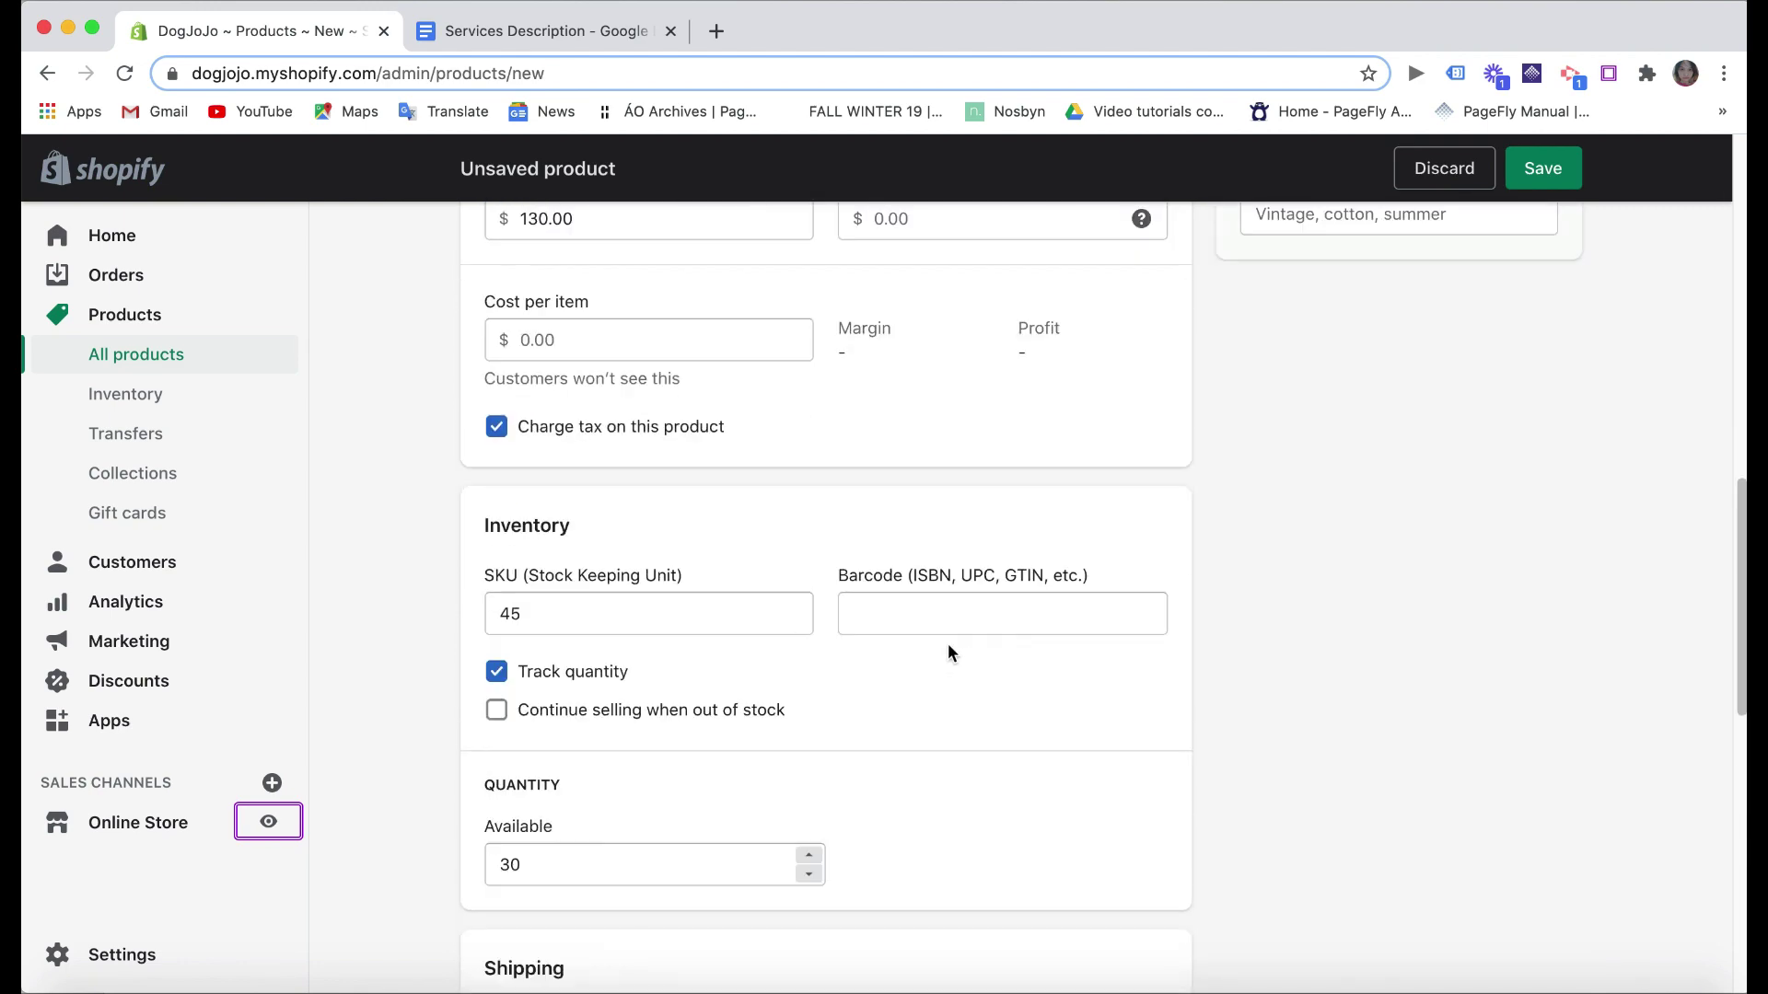
{"action": "scroll", "coordinate": [948, 652], "scroll_direction": "up", "scroll_amount": 2}
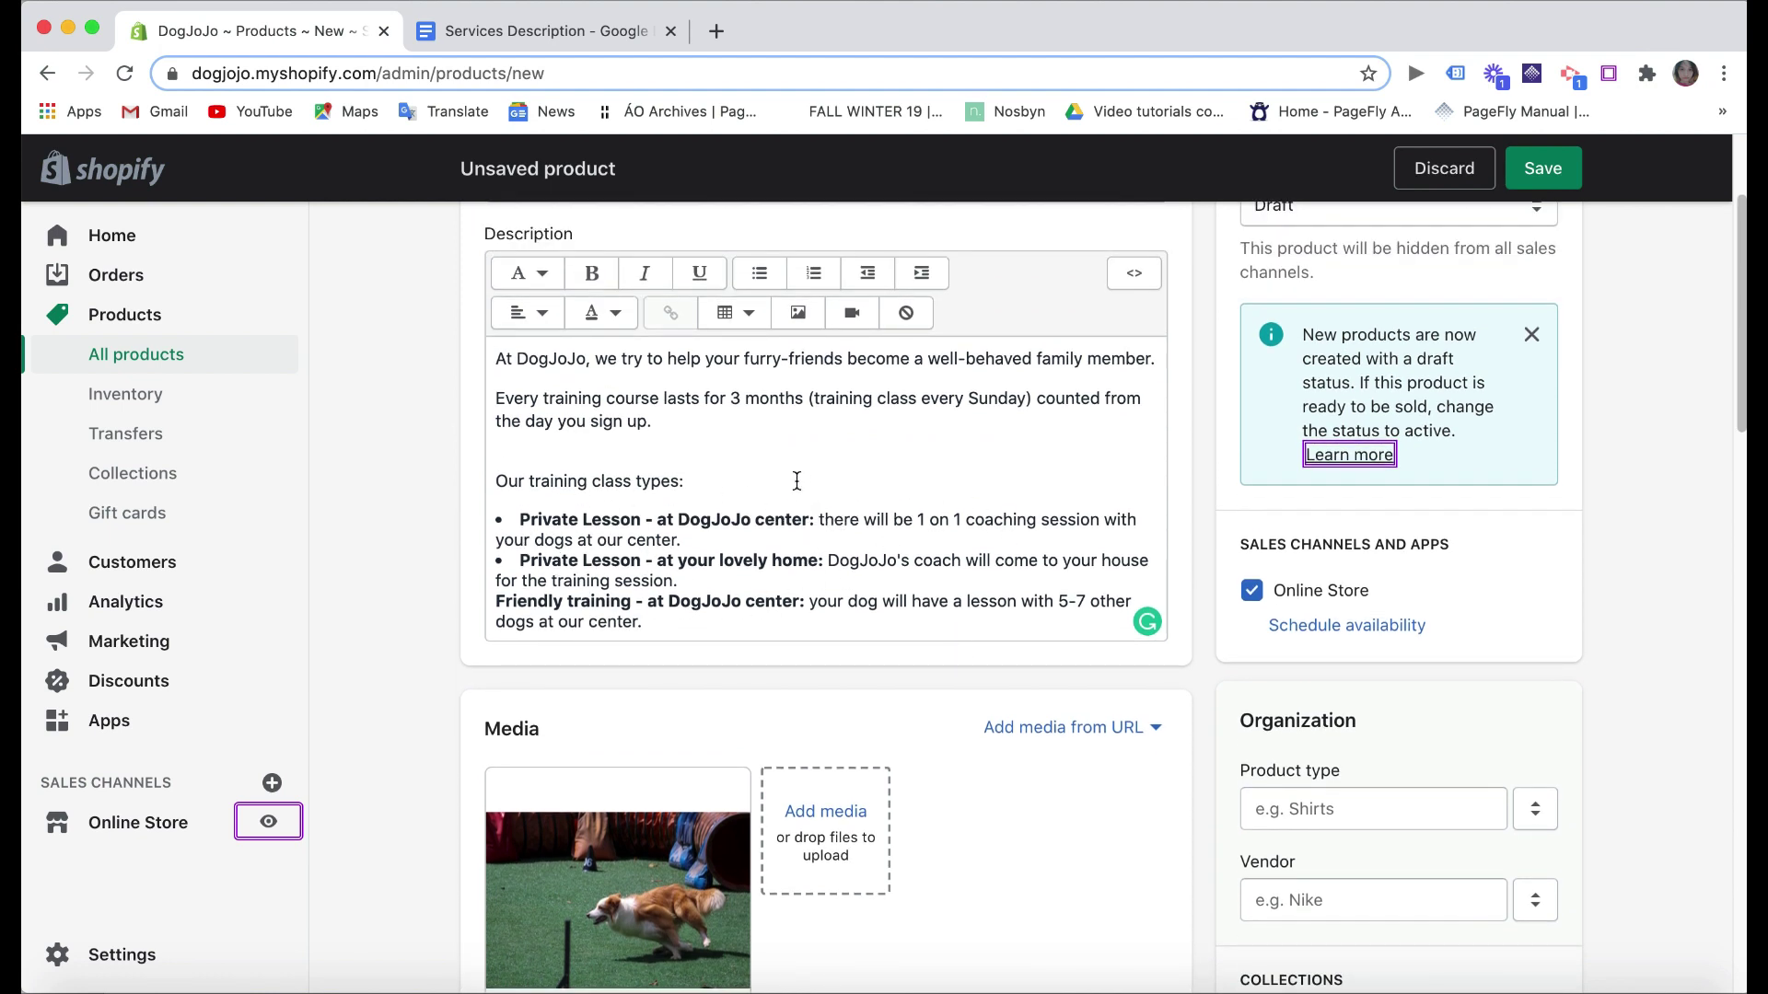
{"action": "scroll", "coordinate": [826, 598], "scroll_direction": "down", "scroll_amount": 15}
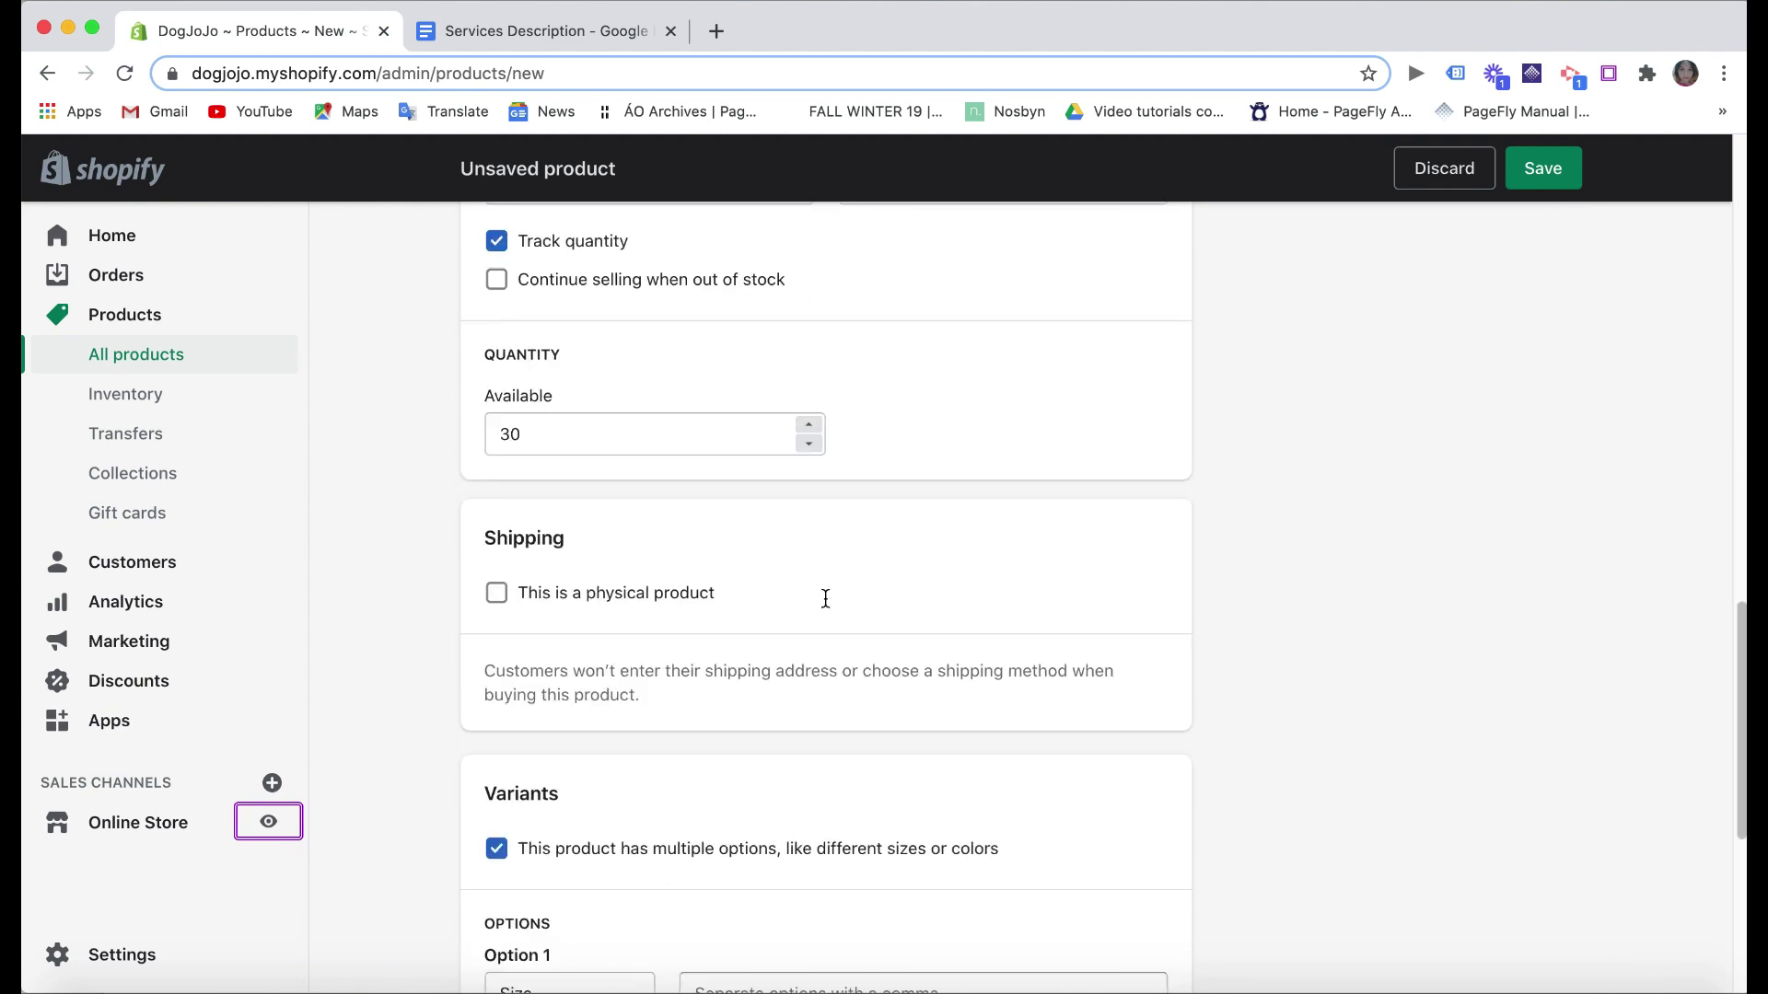
{"action": "scroll", "coordinate": [826, 599], "scroll_direction": "down", "scroll_amount": 1}
{"action": "left_click", "coordinate": [582, 556]}
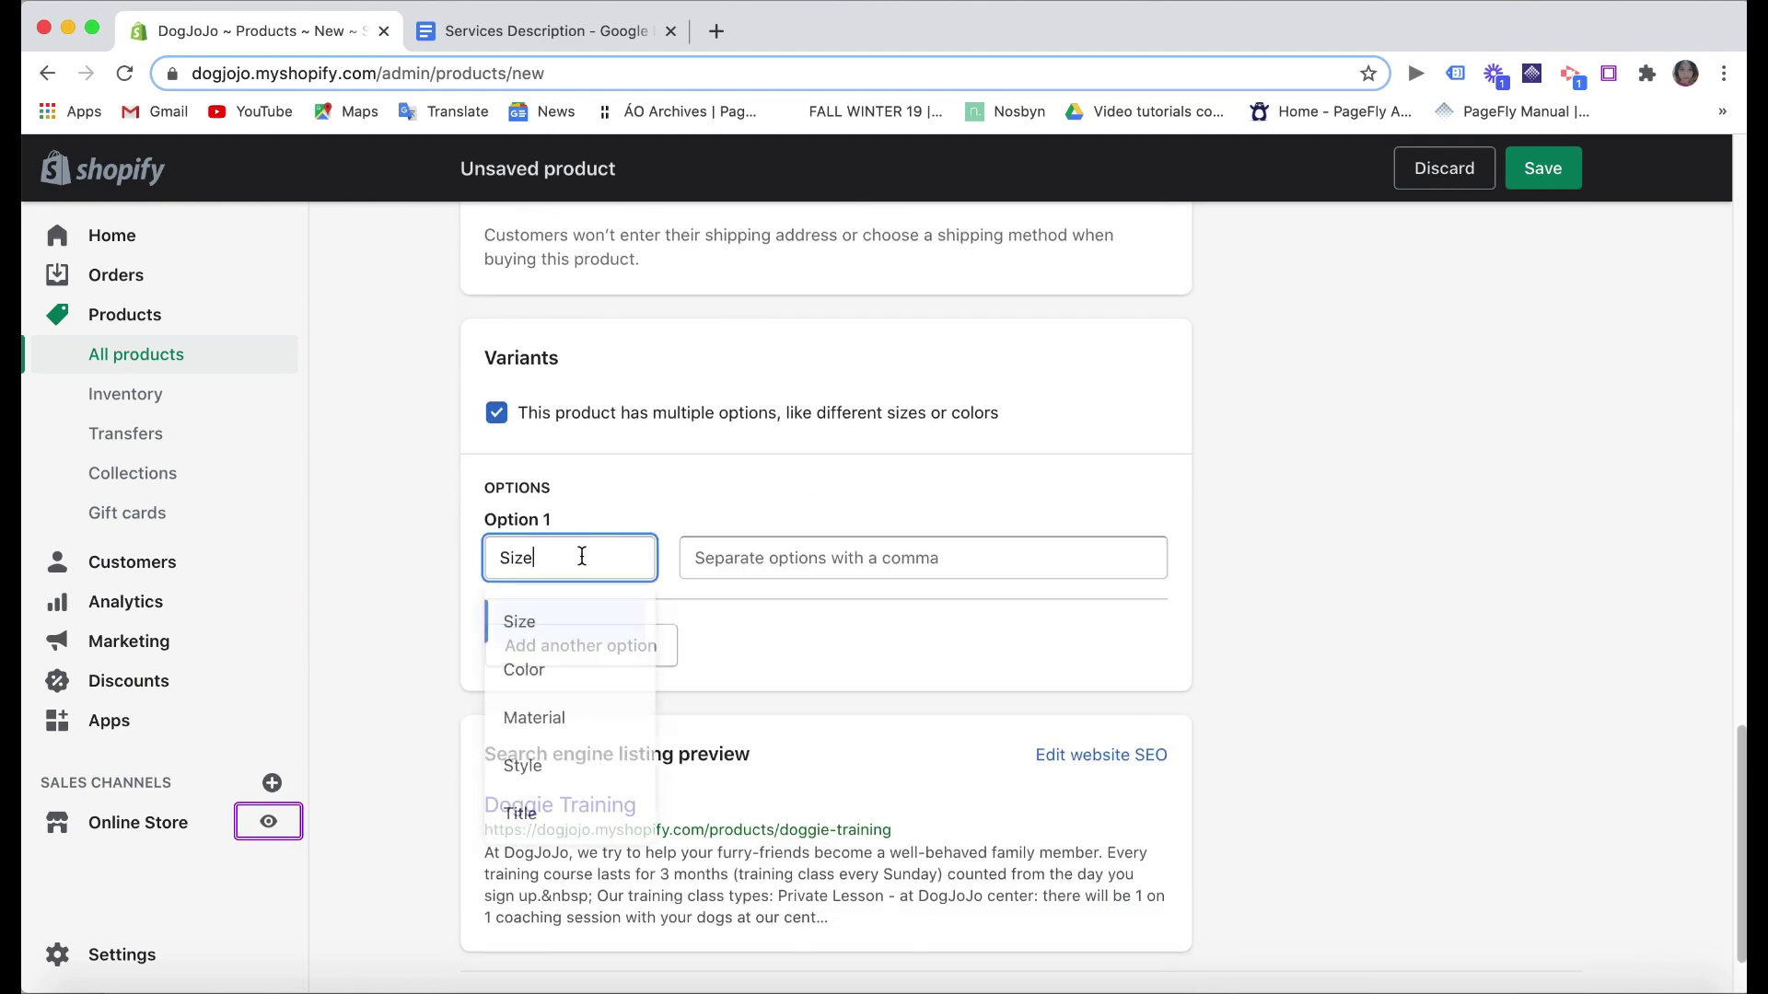
{"action": "type", "text": "Course Type"}
{"action": "key", "text": "Tab"}
{"action": "type", "text": "Private Lesson - "}
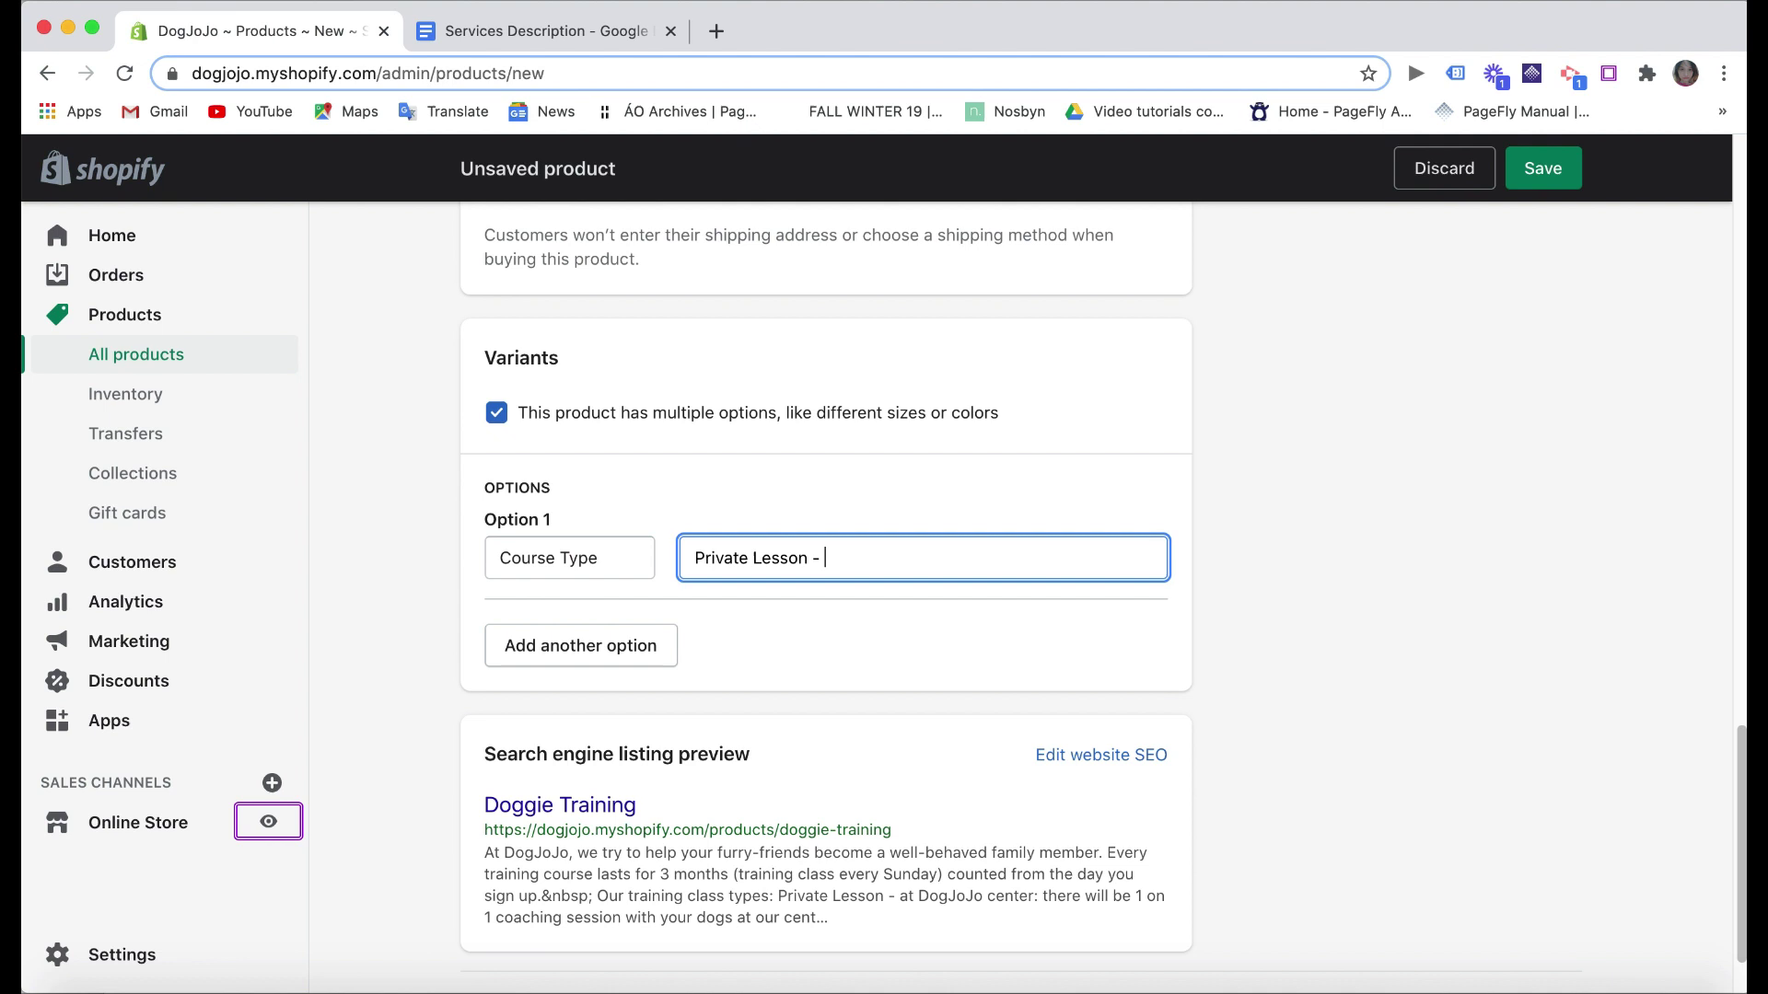
{"action": "type", "text": "at DogJoJo center, Private Lesson - at your lovely home, Friendly Training - at DogJoJo center"}
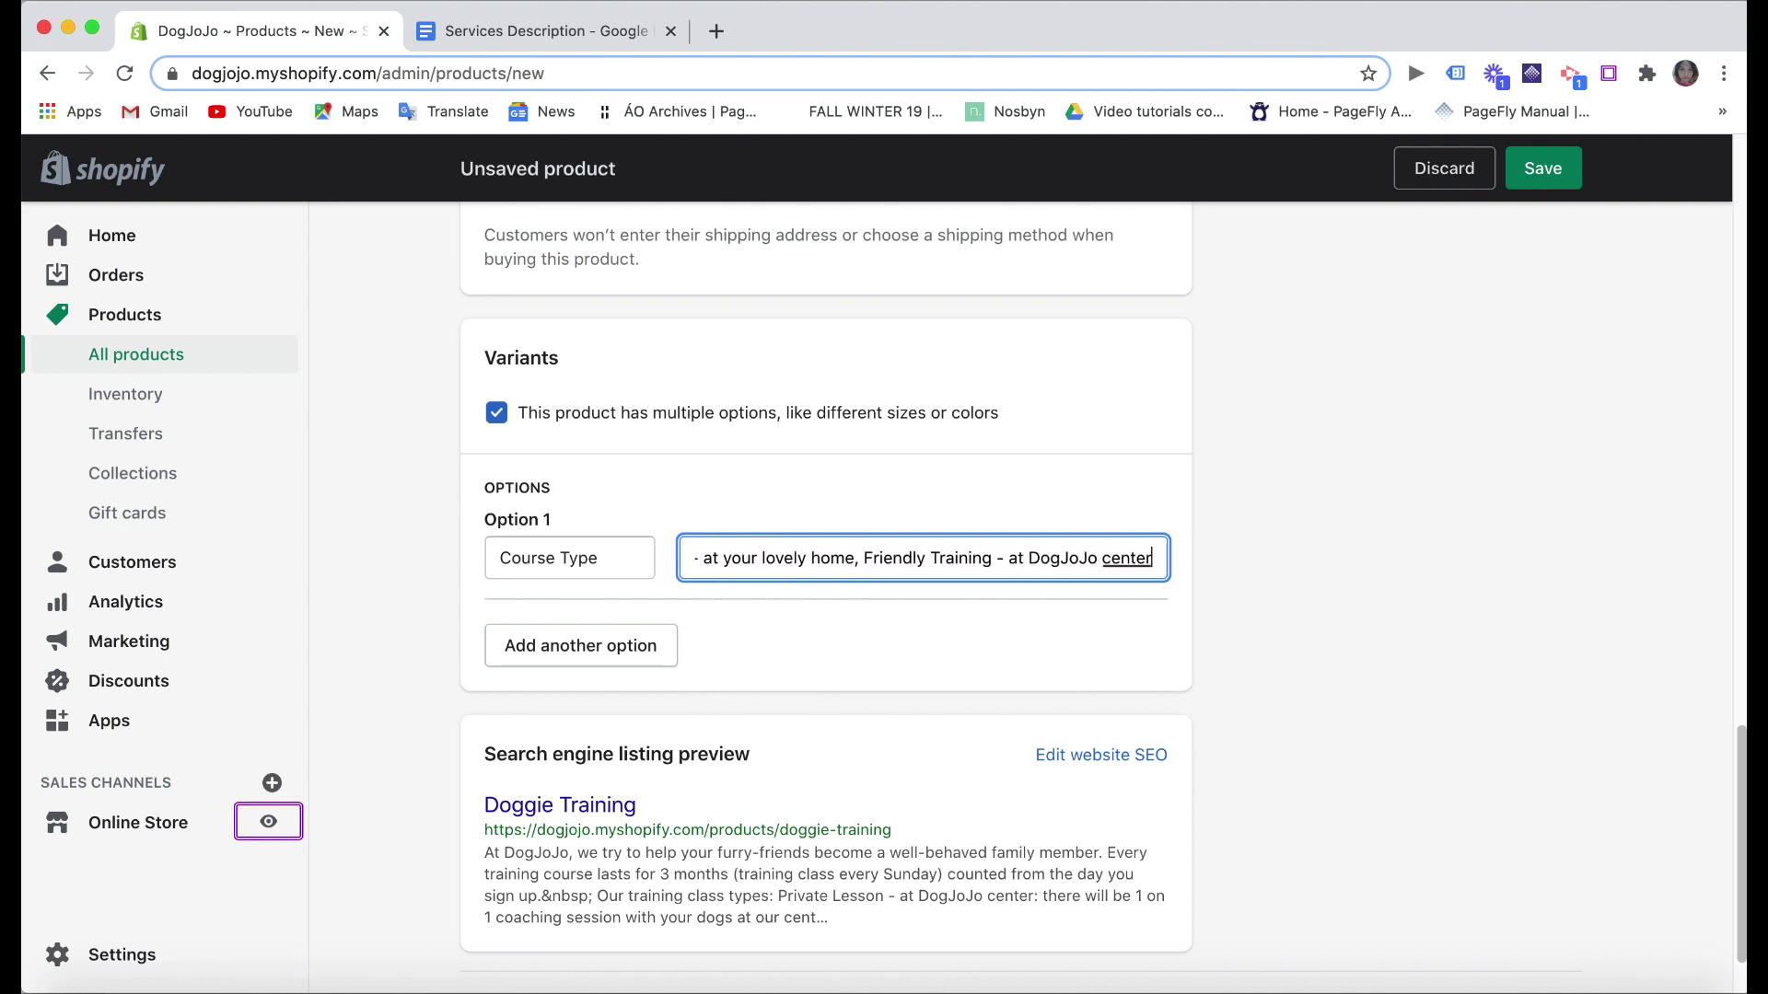
{"action": "key", "text": "Return"}
- Price the three variants at 150, 170 and 100, stocked 30, 30 and 17
{"action": "scroll", "coordinate": [827, 627], "scroll_direction": "down", "scroll_amount": 5}
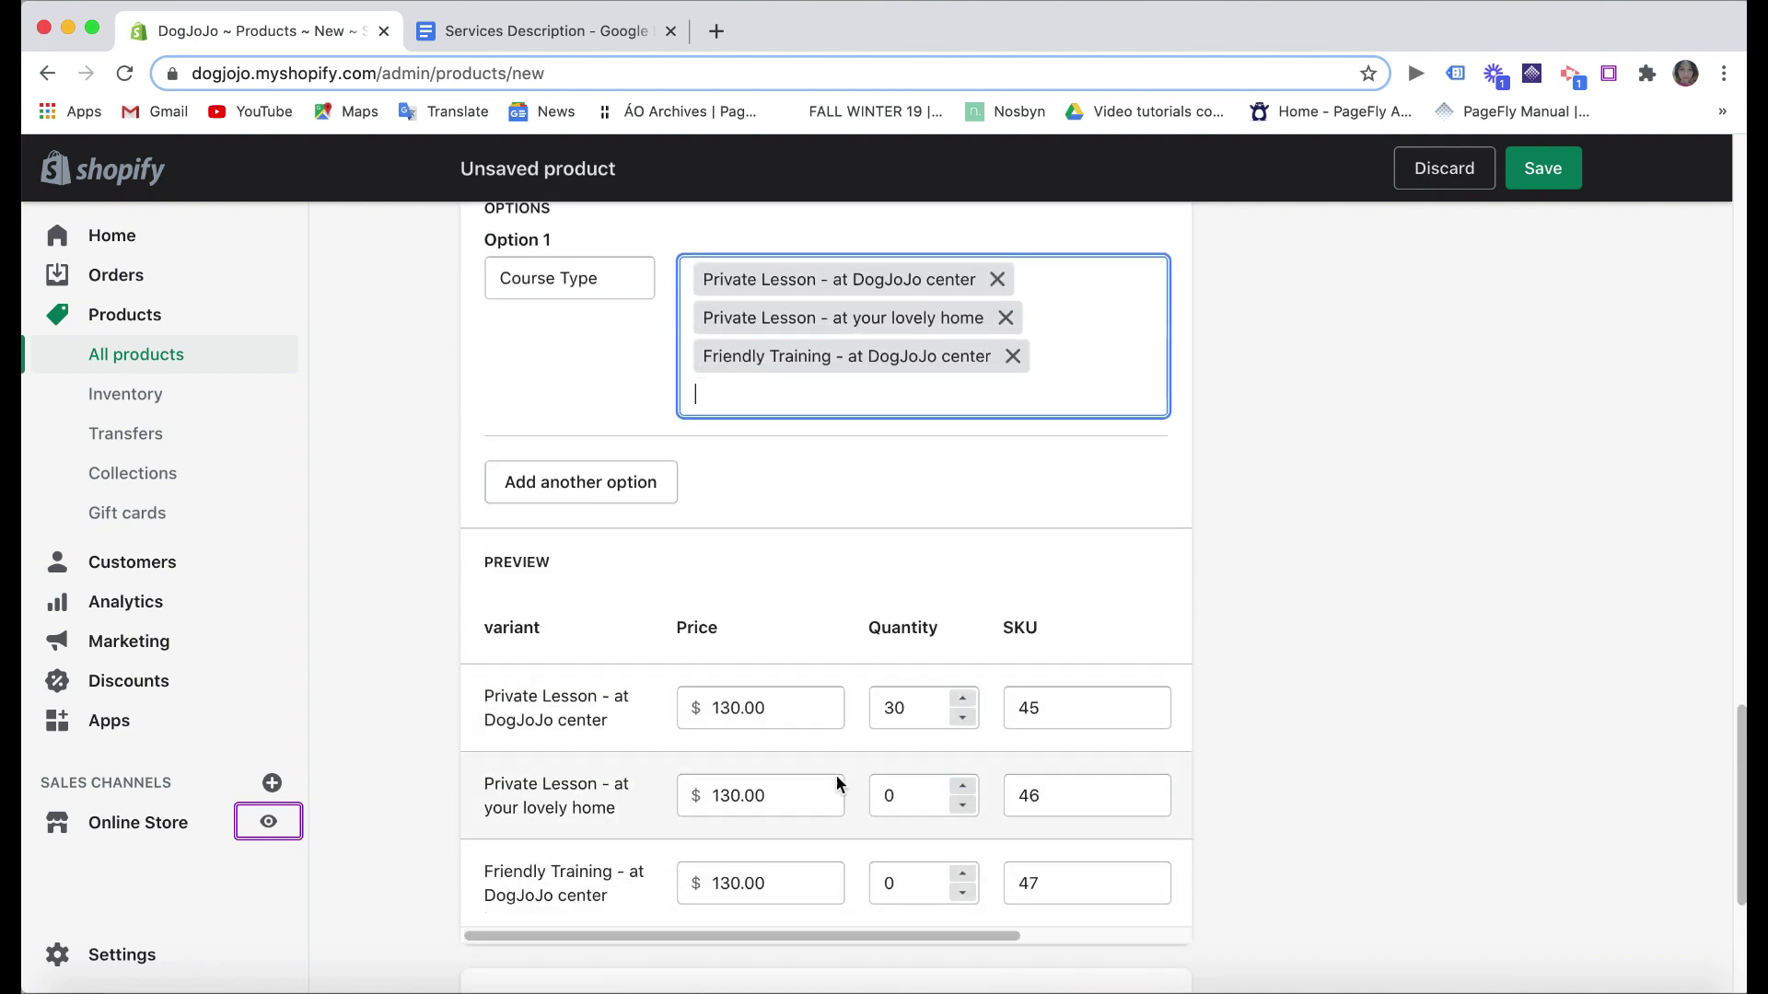
{"action": "scroll", "coordinate": [773, 758], "scroll_direction": "down", "scroll_amount": 1}
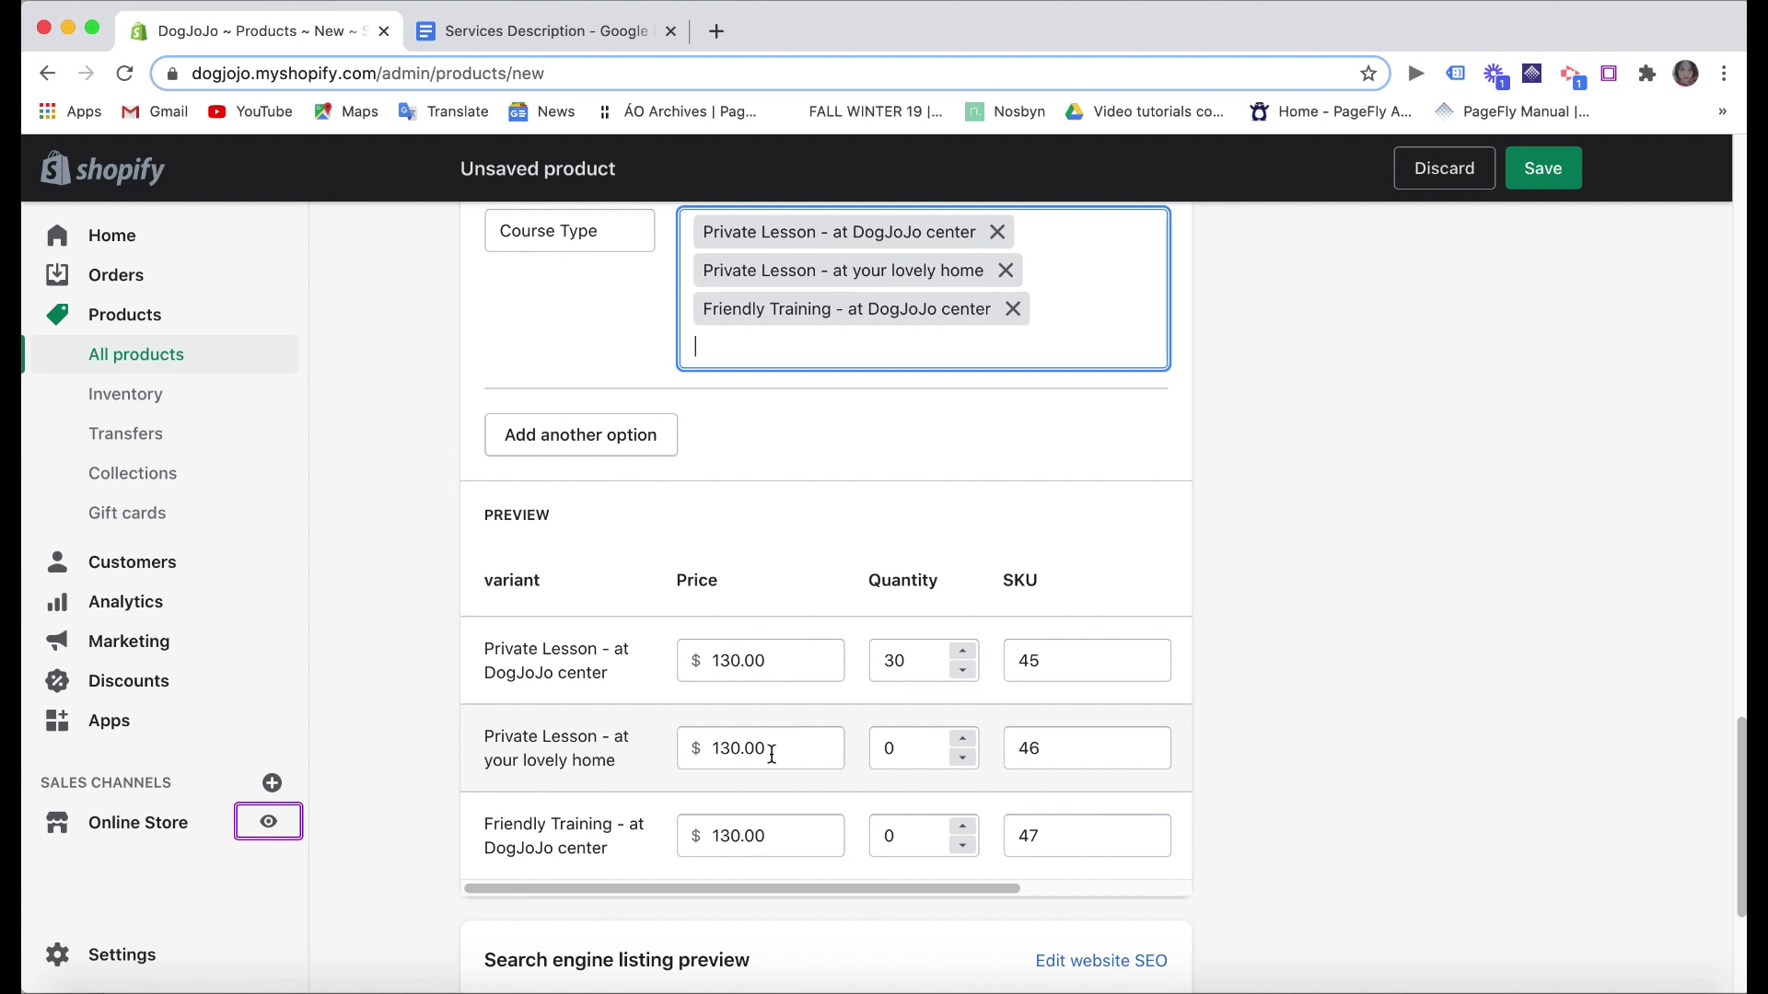
{"action": "left_click", "coordinate": [733, 660]}
{"action": "key", "text": "BackSpace"}
{"action": "type", "text": "5"}
{"action": "left_click", "coordinate": [732, 748]}
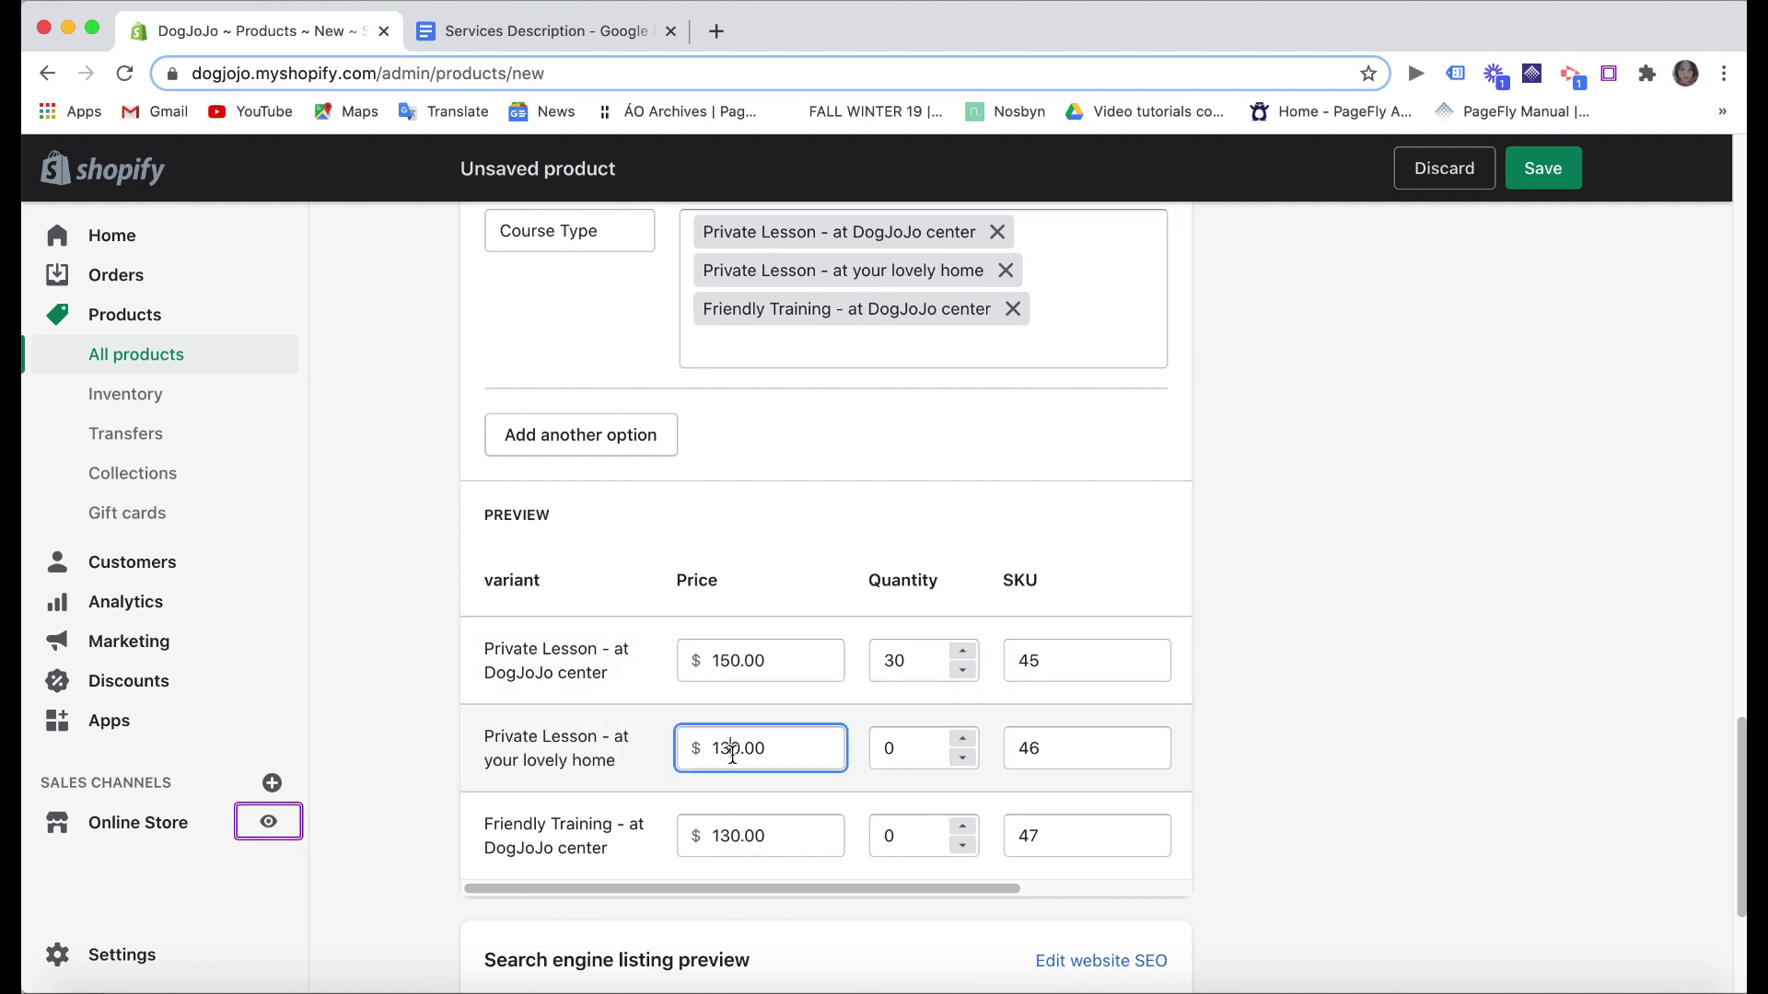
{"action": "key", "text": "BackSpace"}
{"action": "type", "text": "7"}
{"action": "key", "text": "Tab"}
{"action": "type", "text": "3"}
{"action": "left_click", "coordinate": [733, 835]}
{"action": "key", "text": "BackSpace"}
{"action": "type", "text": "0"}
{"action": "key", "text": "Tab"}
{"action": "type", "text": "1"}
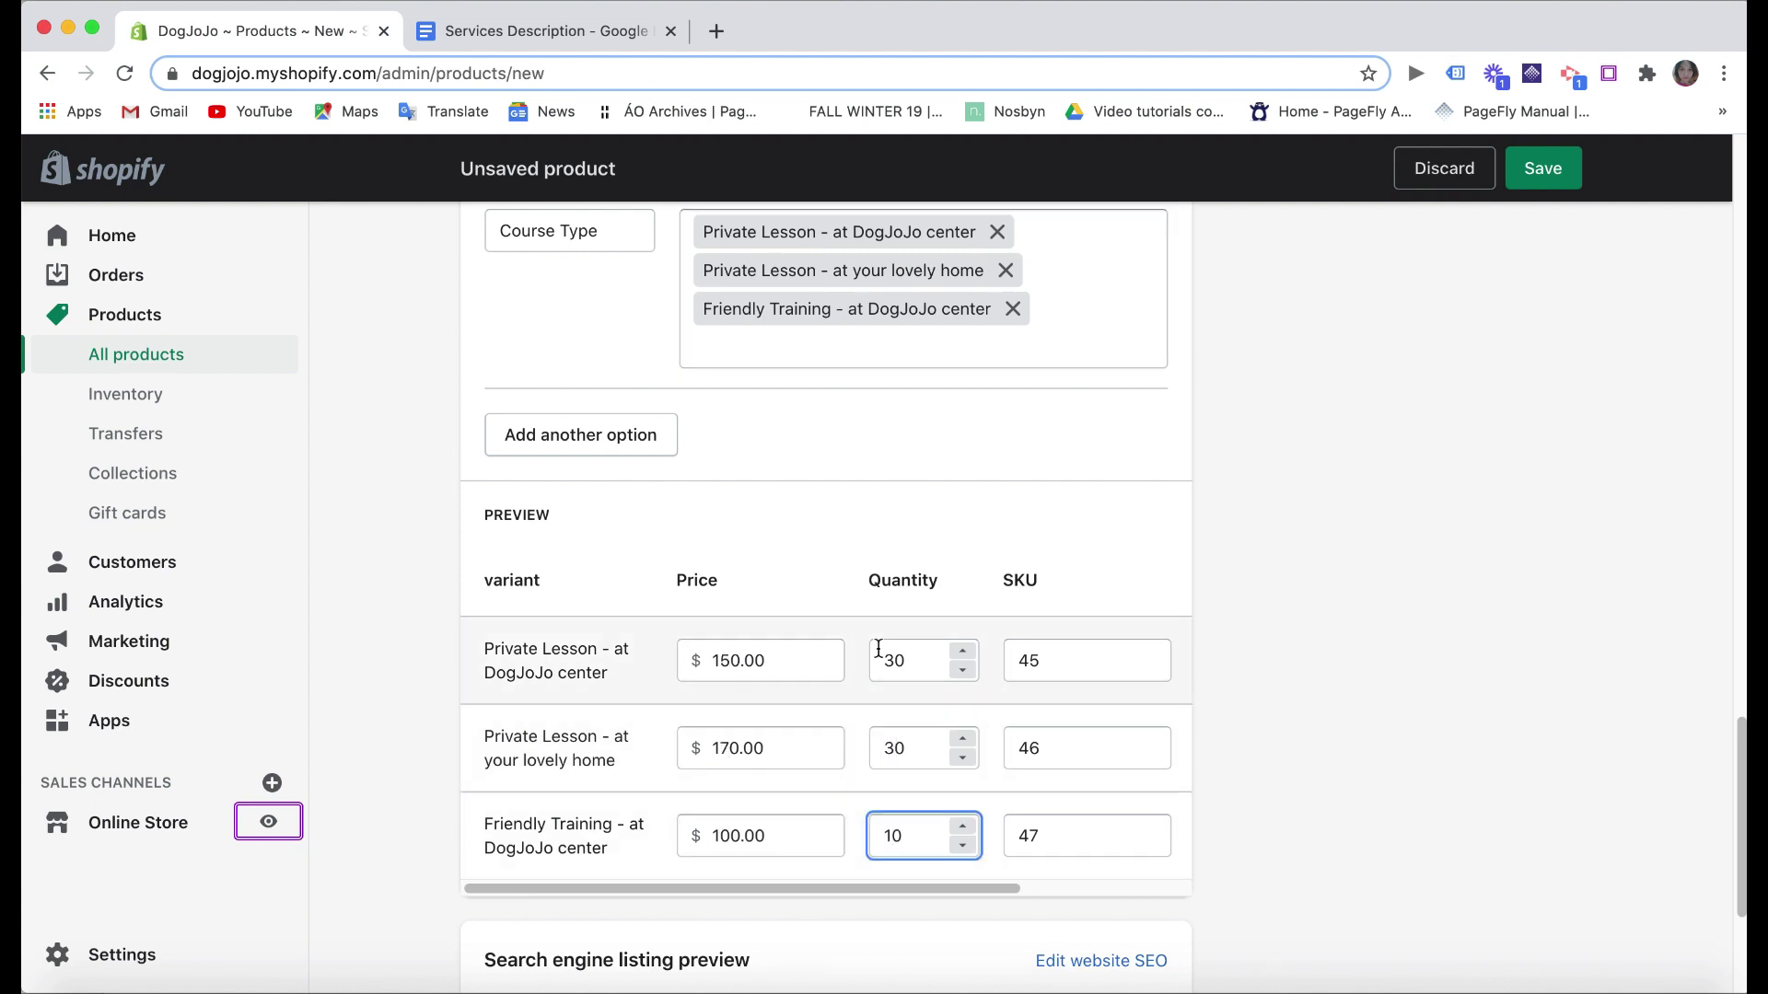
{"action": "scroll", "coordinate": [783, 792], "scroll_direction": "down", "scroll_amount": 3}
{"action": "key", "text": "Delete"}
{"action": "type", "text": "7"}
{"action": "scroll", "coordinate": [1413, 703], "scroll_direction": "down", "scroll_amount": 1}
{"action": "scroll", "coordinate": [1350, 731], "scroll_direction": "up", "scroll_amount": 5}
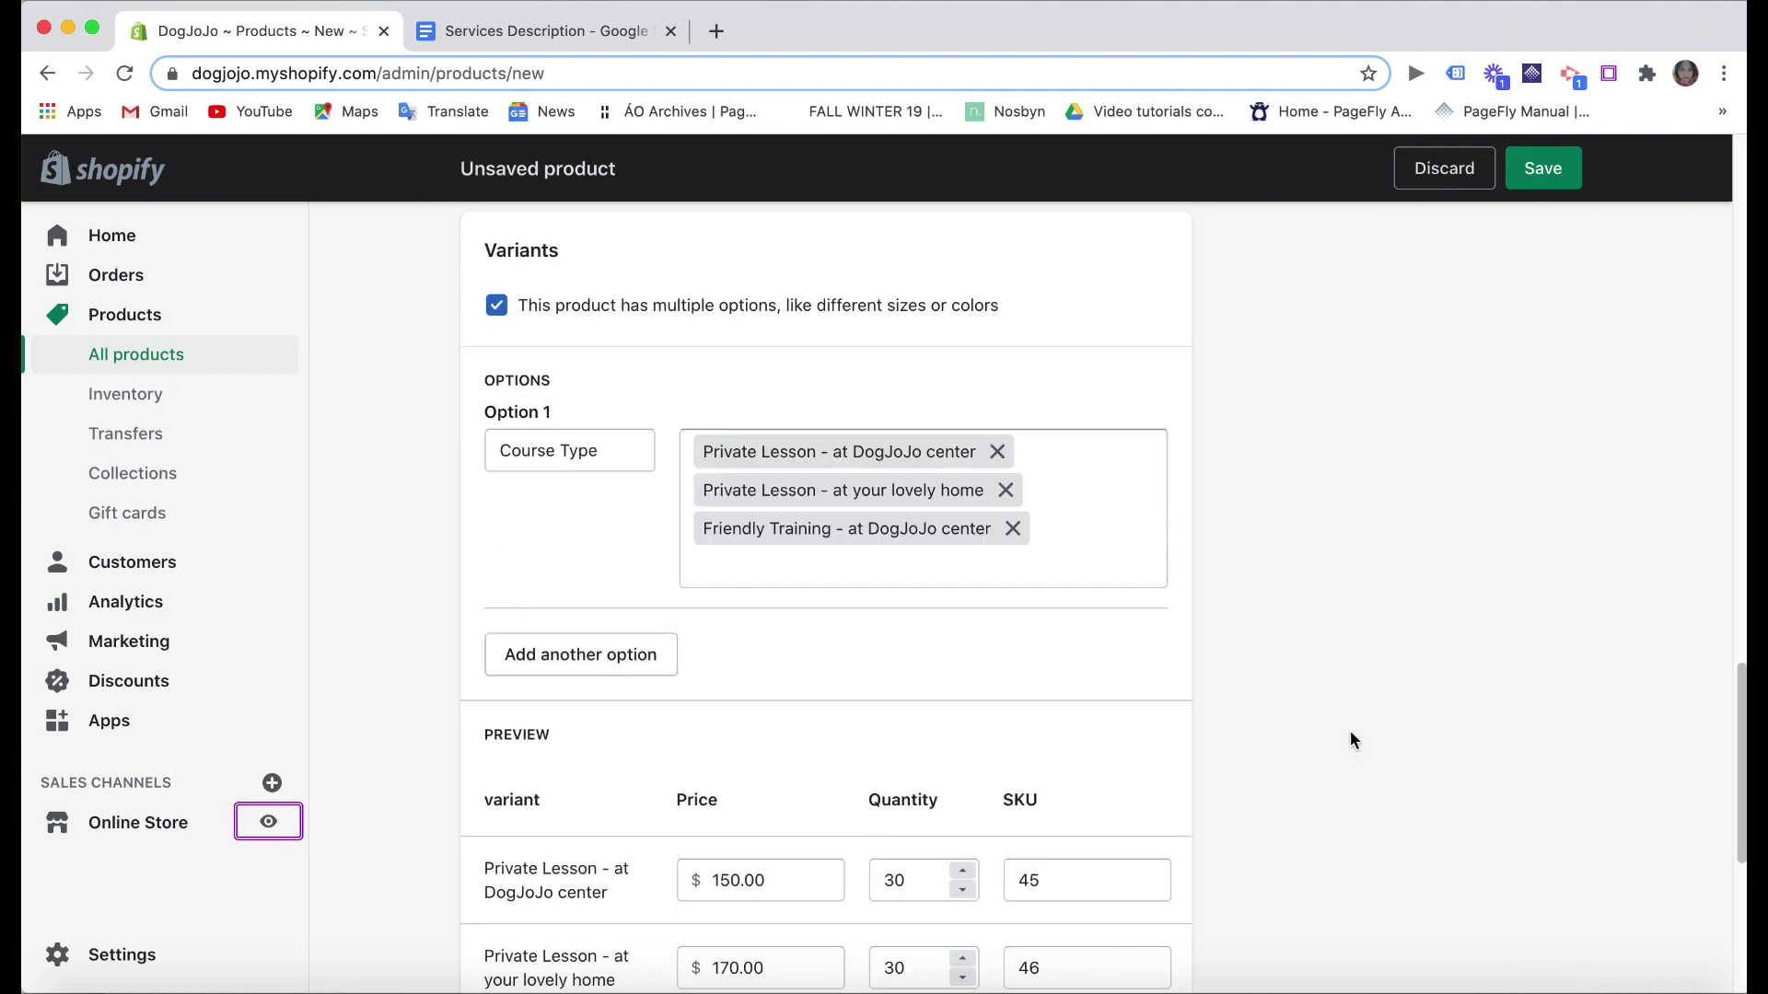
{"action": "scroll", "coordinate": [1350, 731], "scroll_direction": "down", "scroll_amount": 5}
- Save the Doggie Training product and open its storefront preview from All products
{"action": "left_click", "coordinate": [1556, 926]}
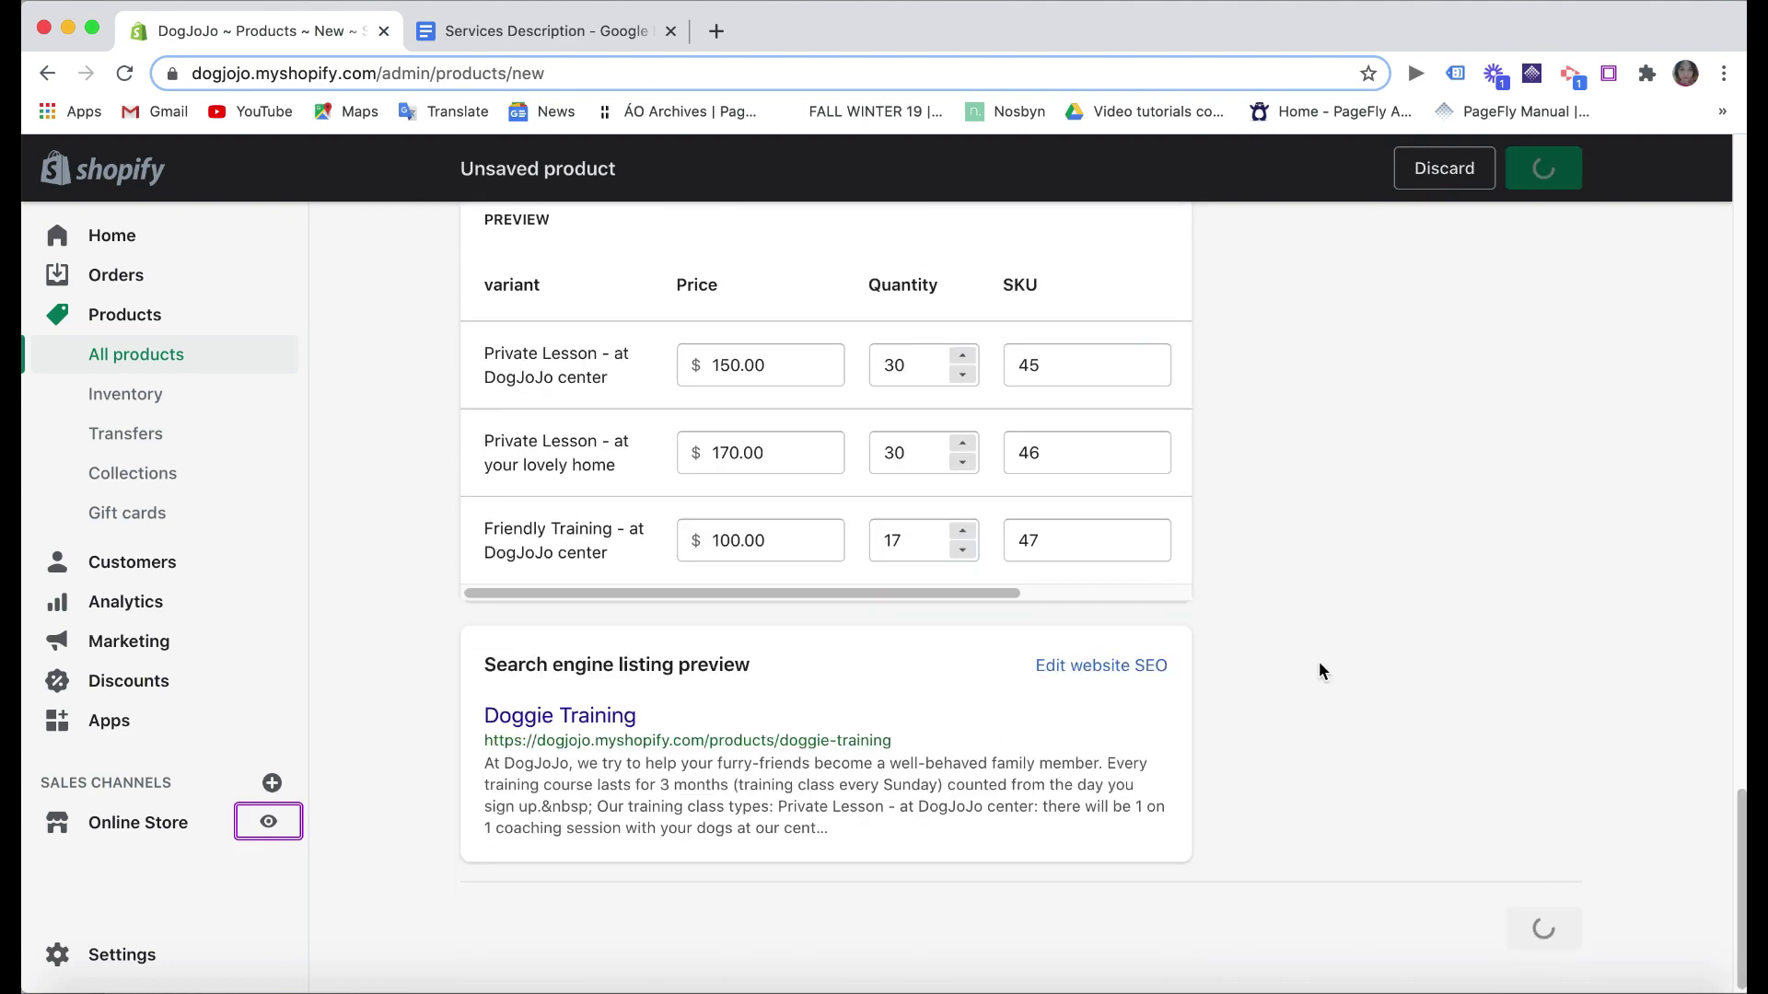
{"action": "left_click", "coordinate": [231, 357]}
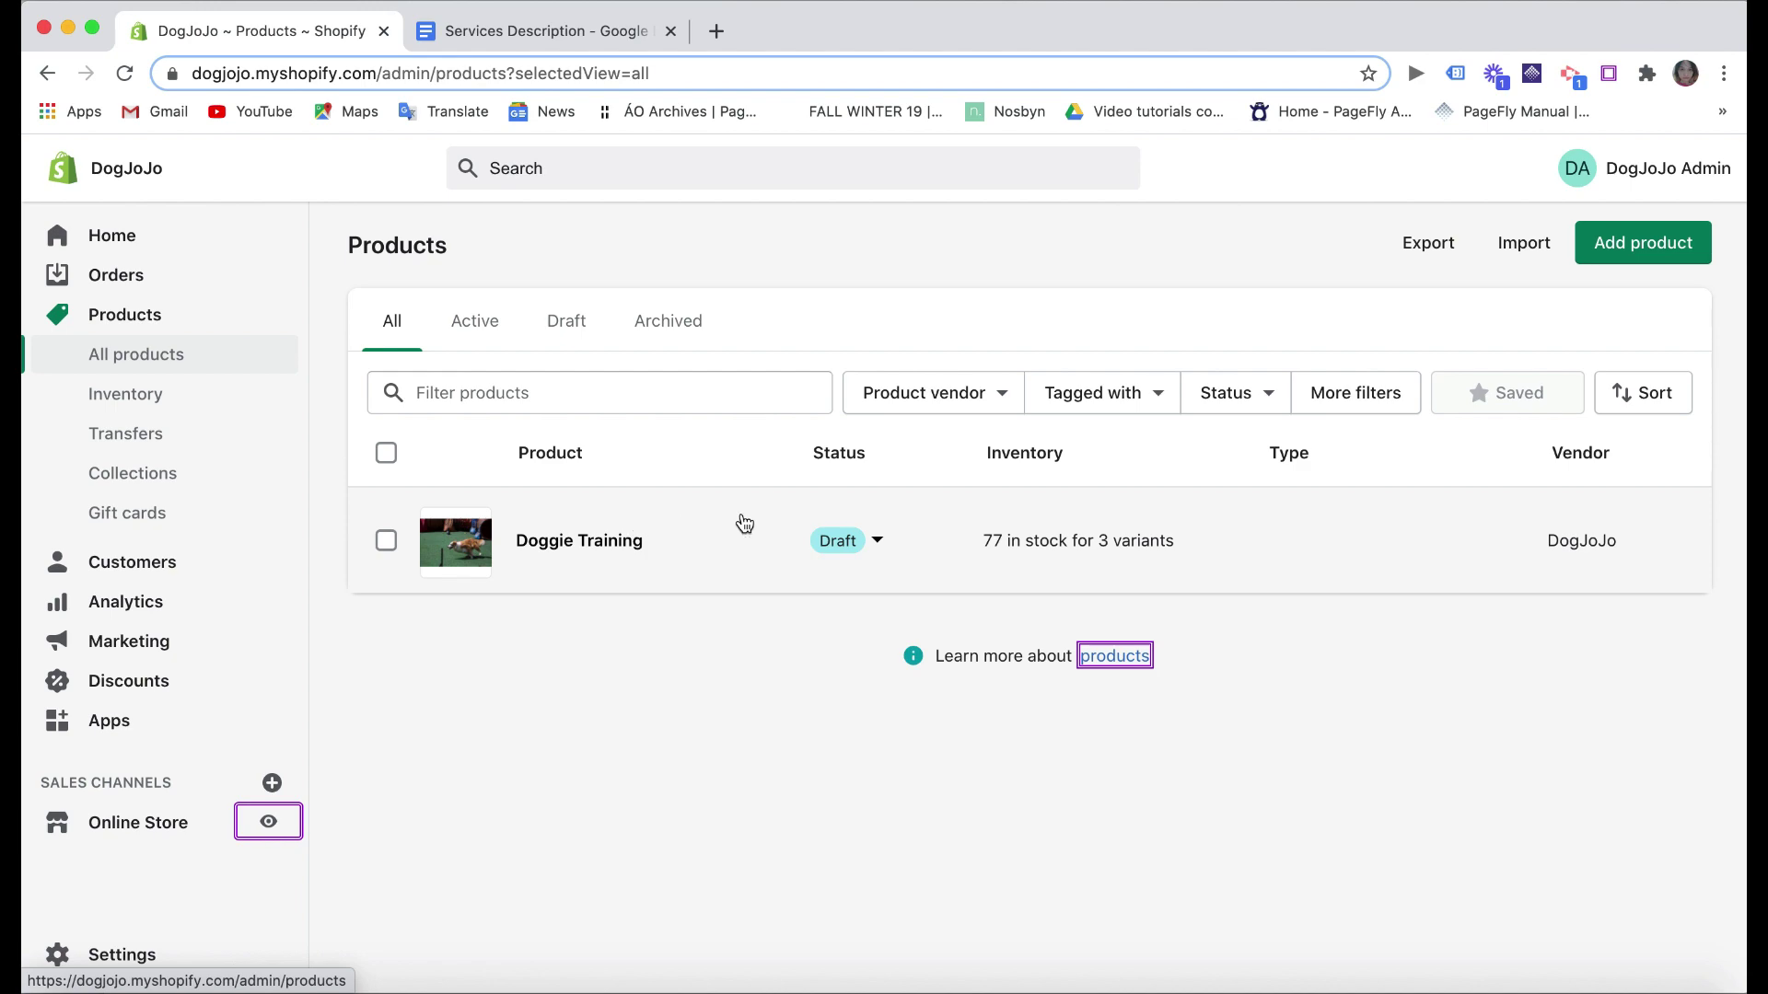
{"action": "mouse_move", "coordinate": [512, 556]}
{"action": "left_click", "coordinate": [673, 542]}
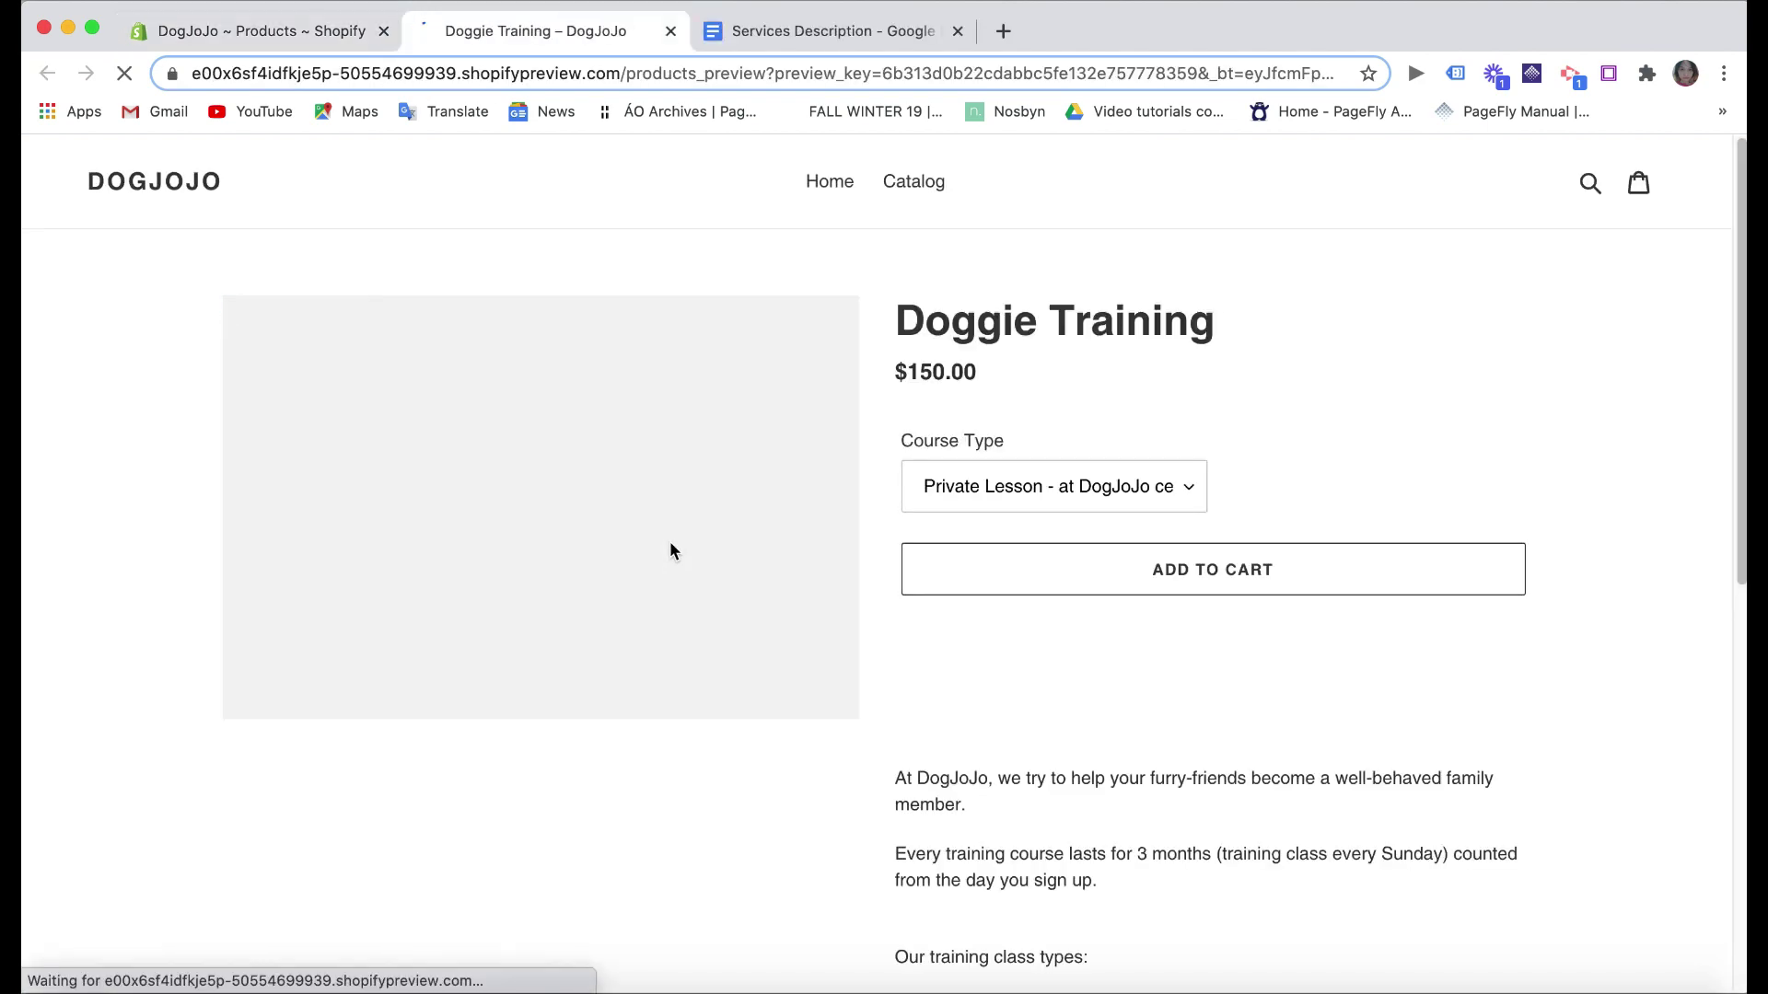
- Choose Friendly Training in the Course Type dropdown, showing $100.00
{"action": "scroll", "coordinate": [720, 489], "scroll_direction": "down", "scroll_amount": 3}
{"action": "scroll", "coordinate": [720, 489], "scroll_direction": "up", "scroll_amount": 3}
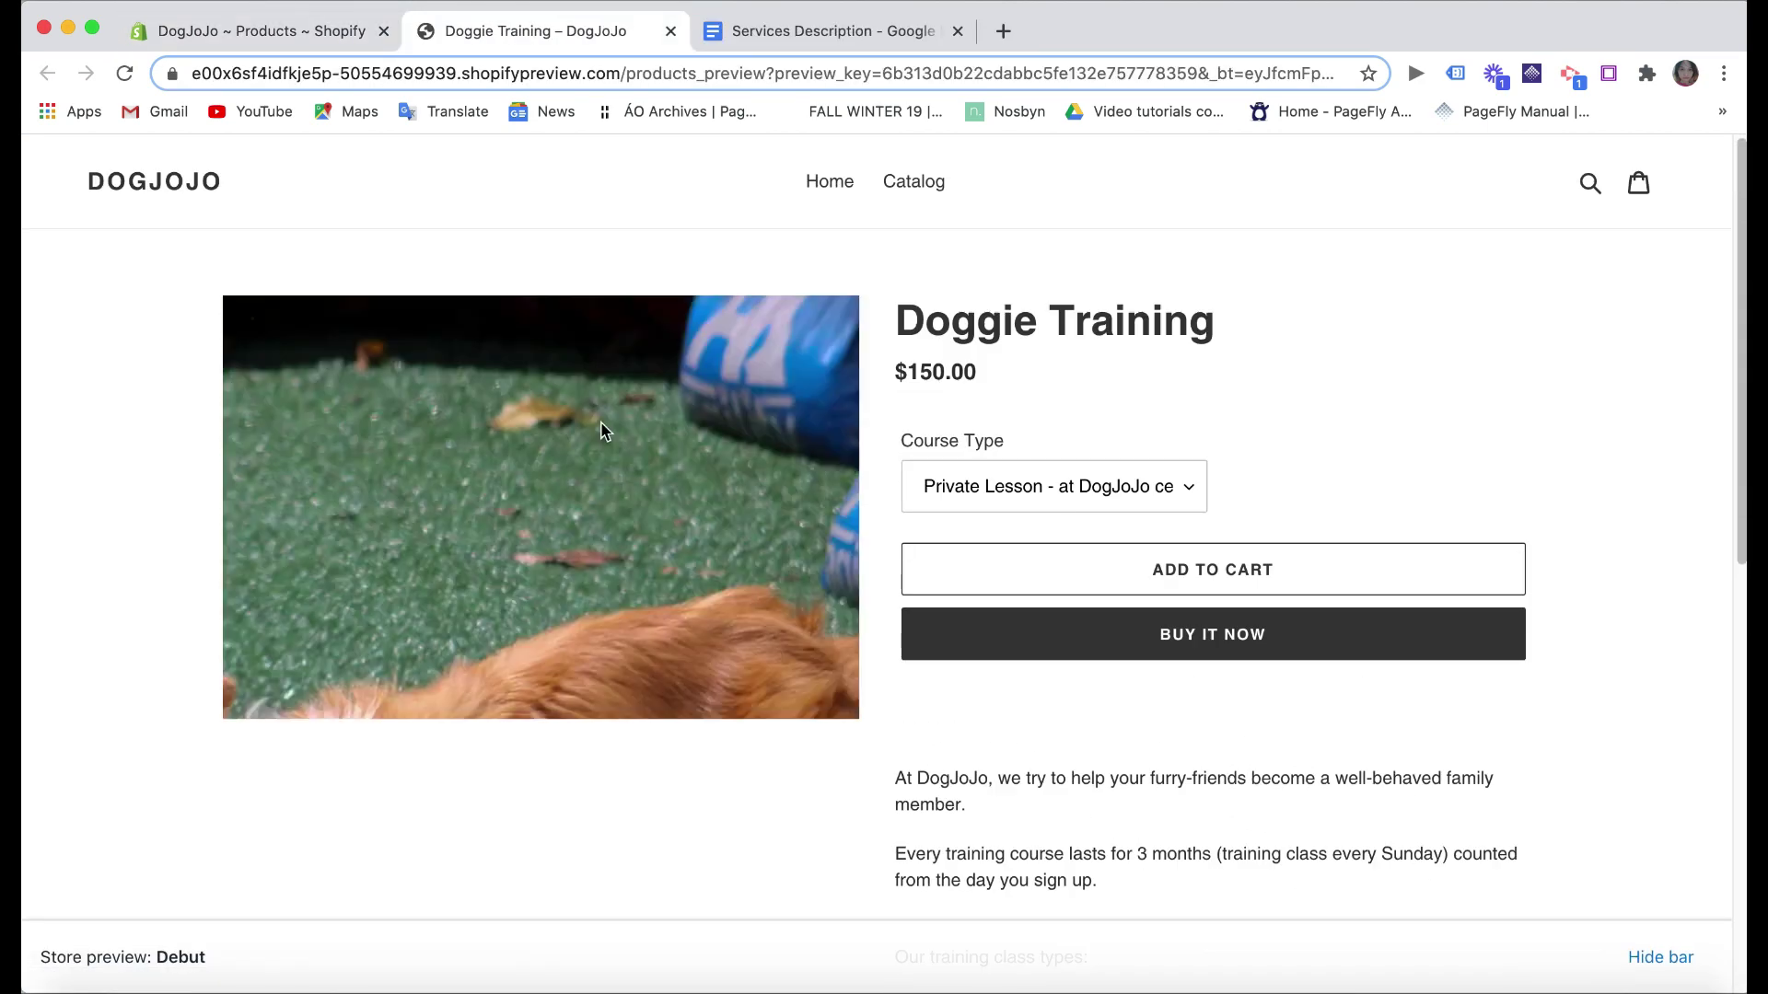
{"action": "scroll", "coordinate": [1215, 705], "scroll_direction": "down", "scroll_amount": 3}
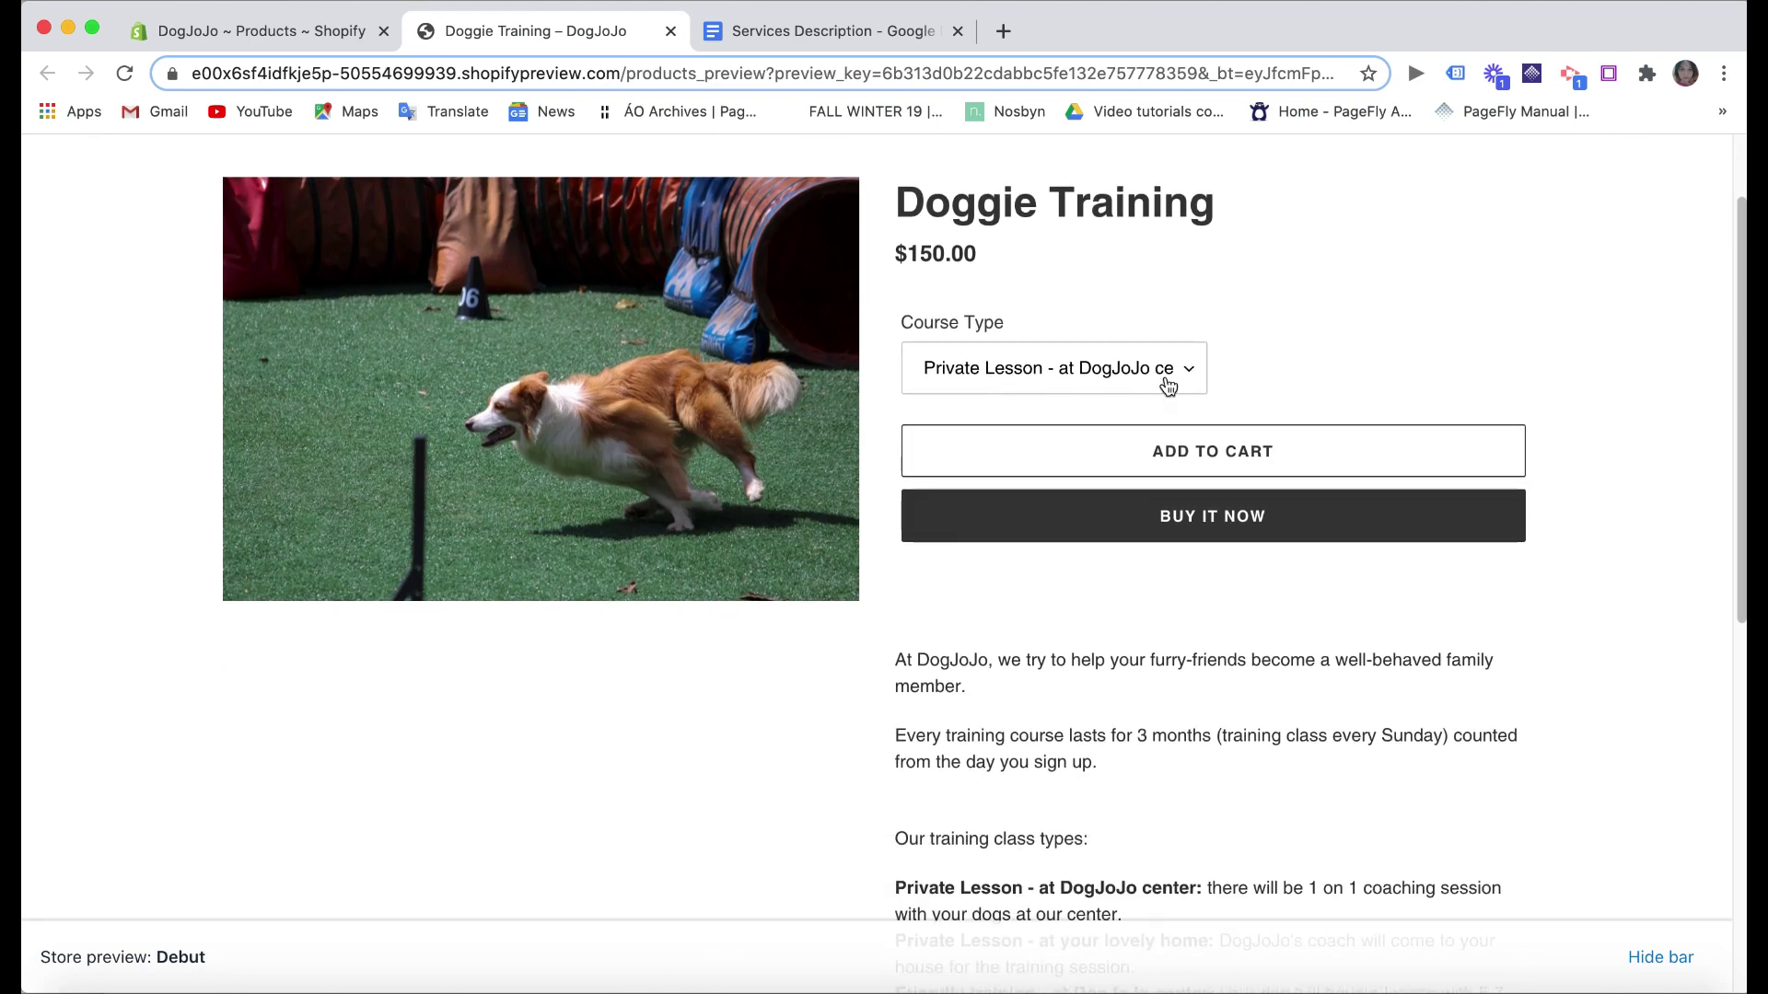
{"action": "left_click", "coordinate": [1167, 376]}
{"action": "key", "text": "Escape"}
{"action": "left_click", "coordinate": [1122, 396]}
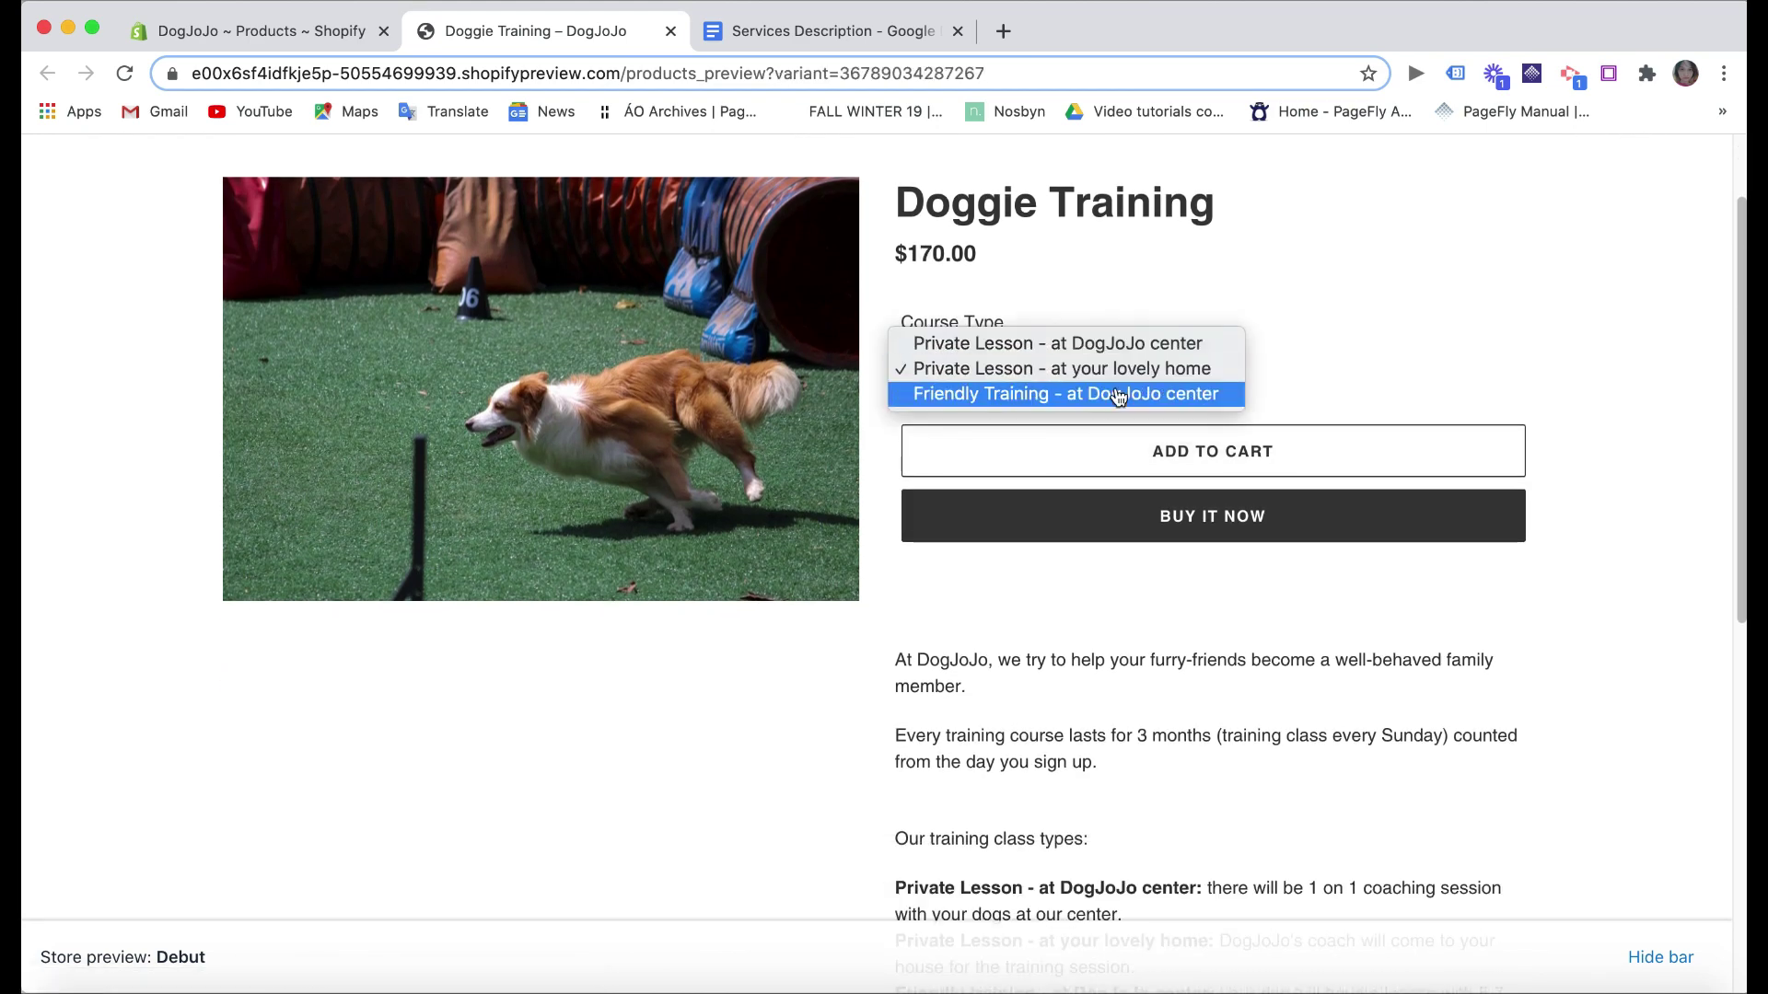
{"action": "left_click", "coordinate": [1124, 394]}
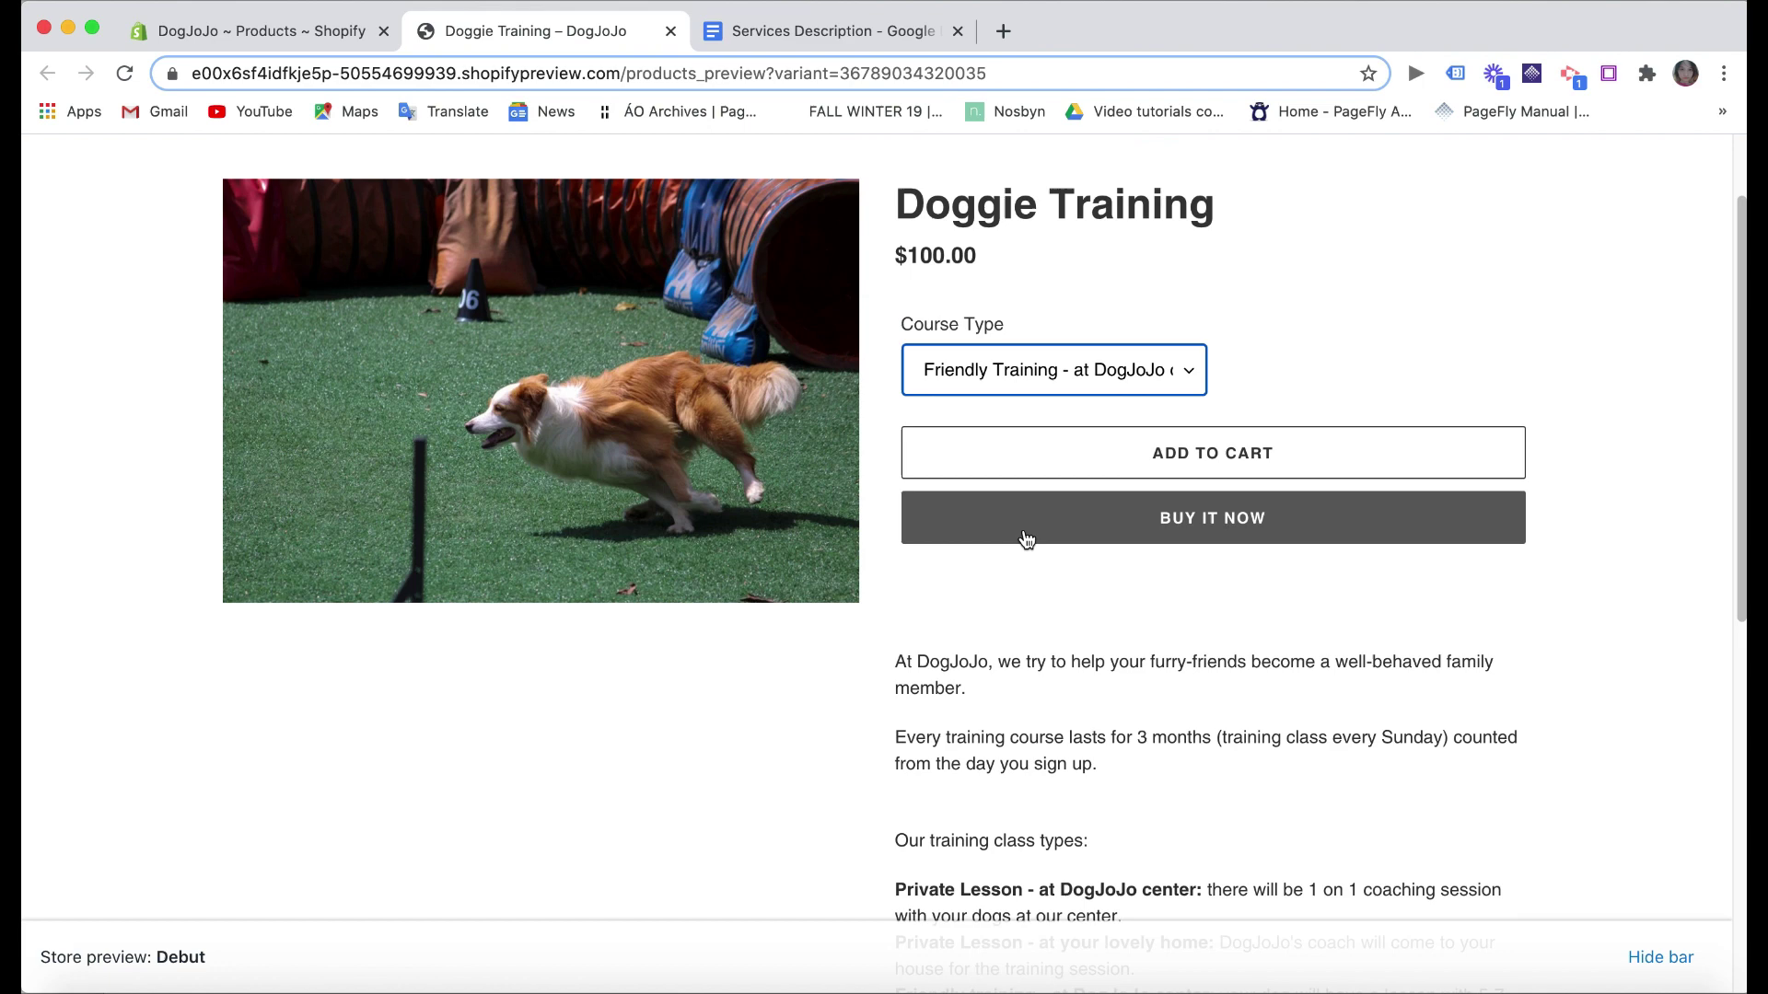
{"action": "scroll", "coordinate": [1027, 539], "scroll_direction": "down", "scroll_amount": 2}
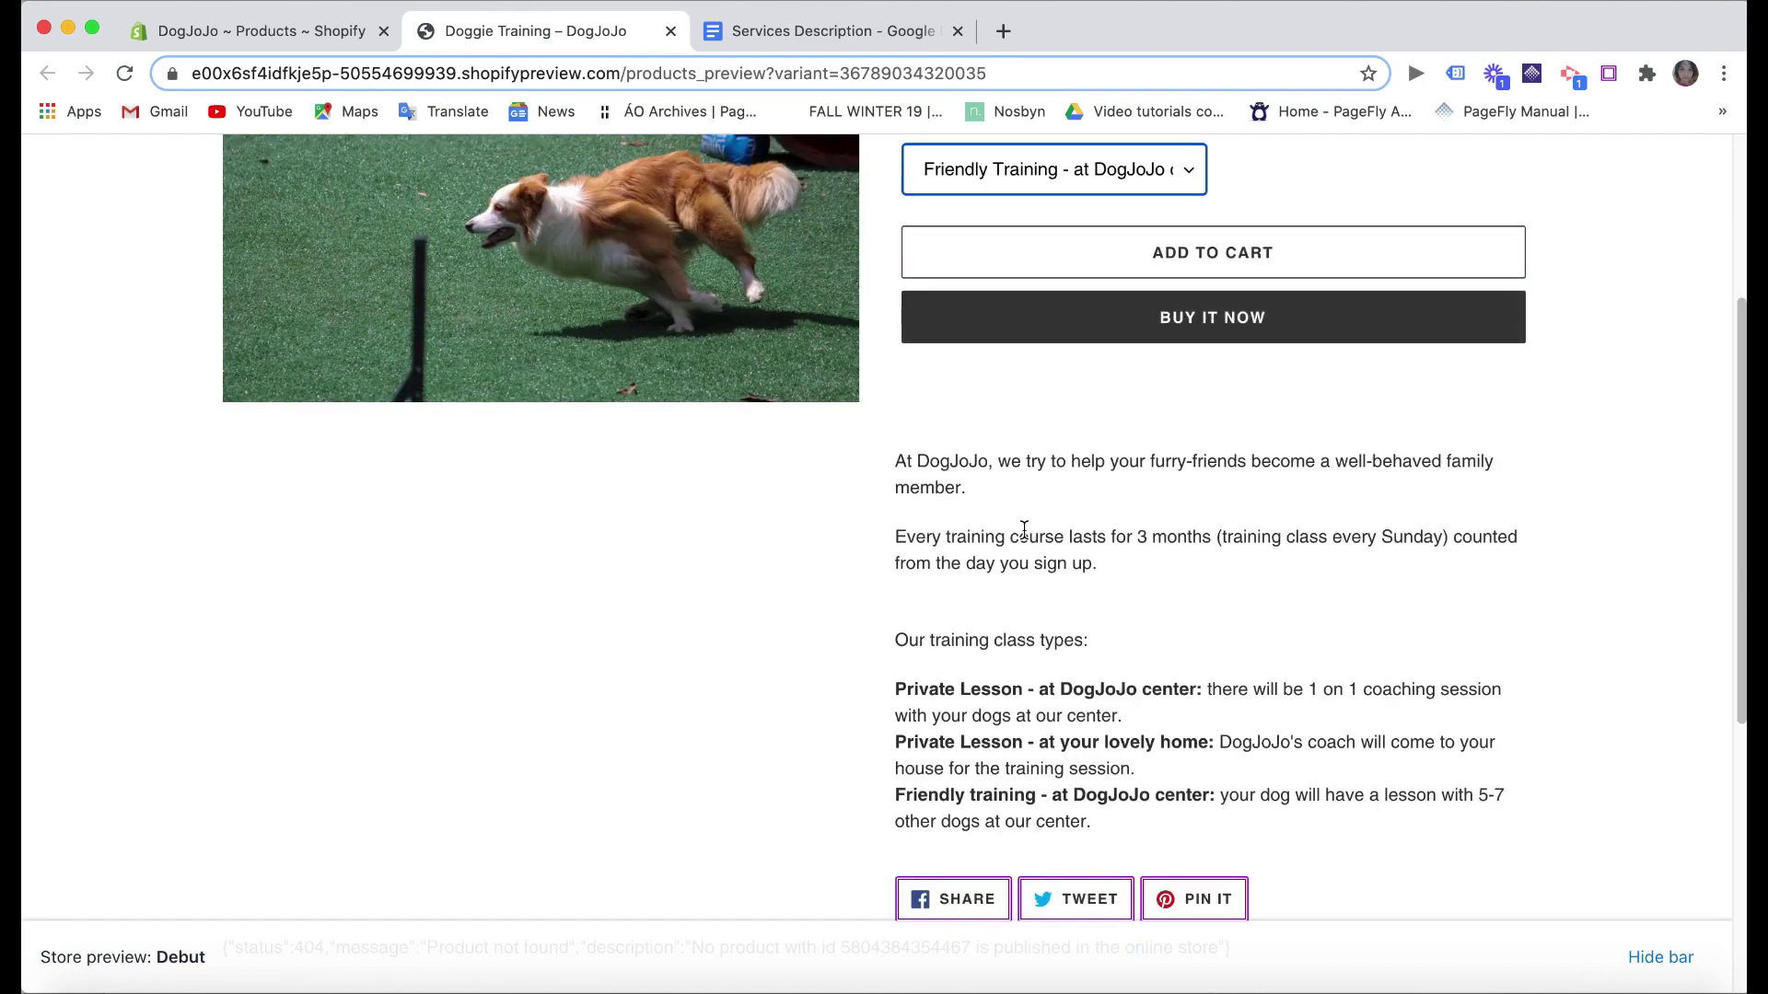
{"action": "scroll", "coordinate": [1023, 530], "scroll_direction": "up", "scroll_amount": 3}
- Browse the Product Personalizer App Store listing, rated 4.7 and priced from $9.99/month
{"action": "left_click", "coordinate": [313, 33]}
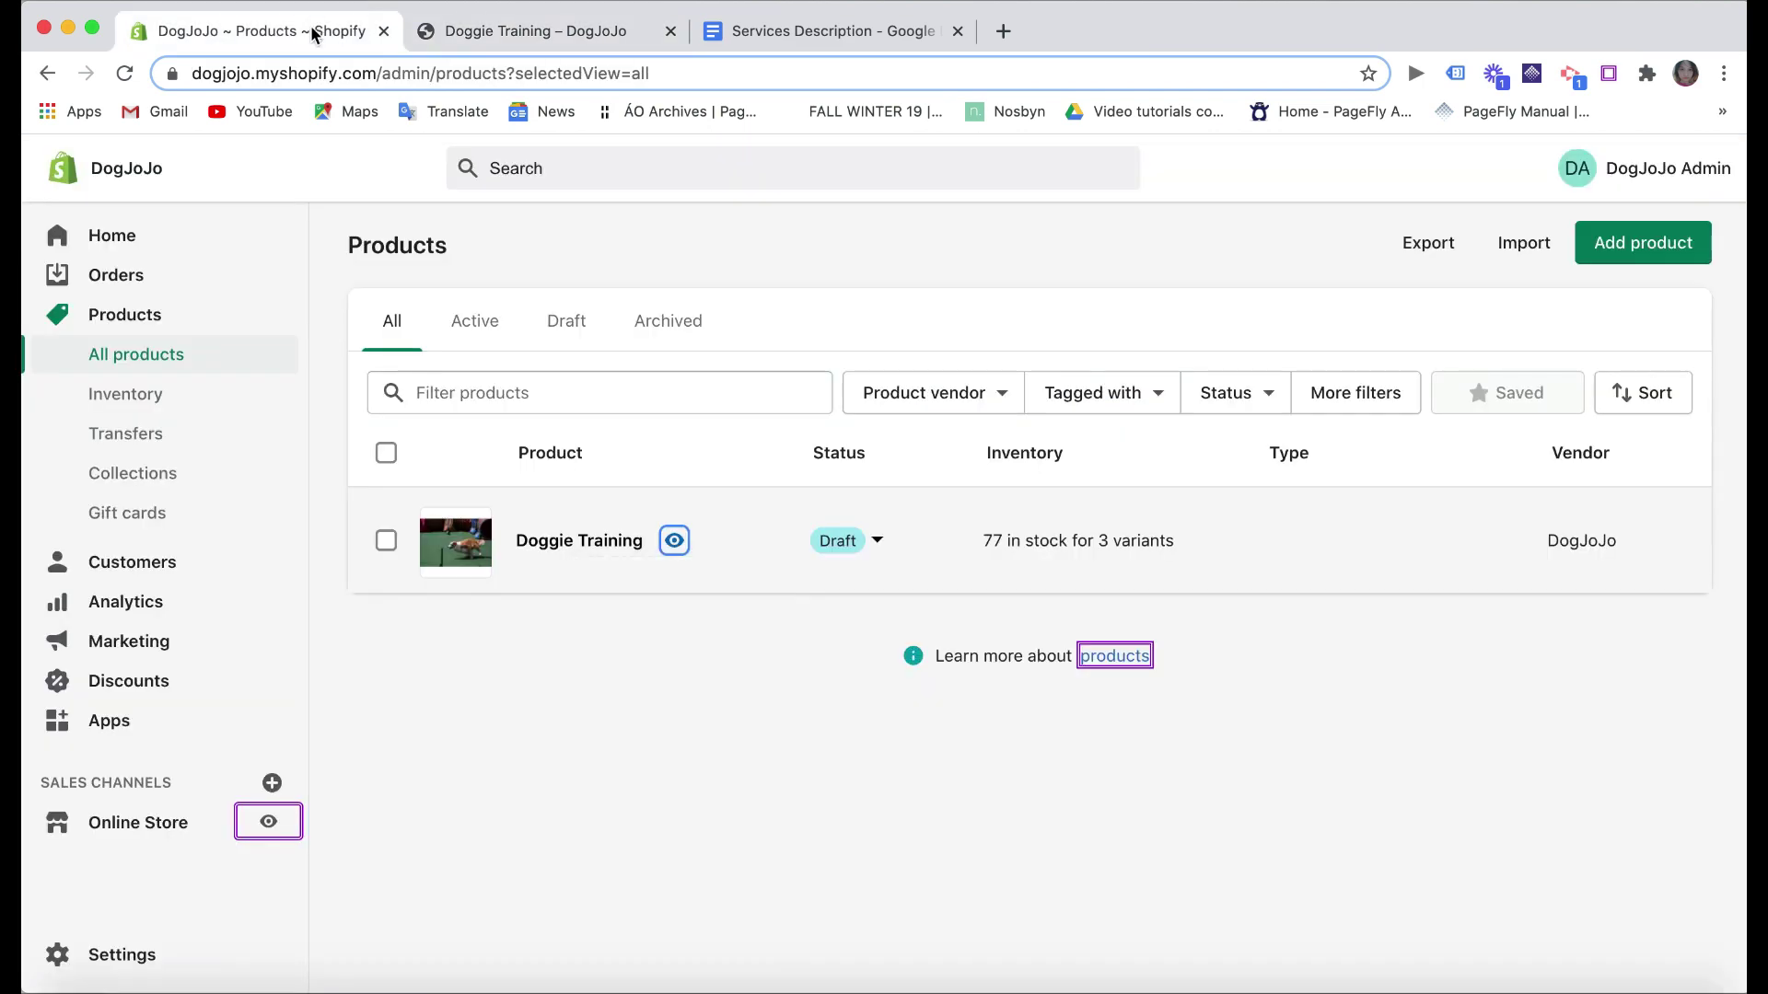
{"action": "left_click", "coordinate": [1673, 255]}
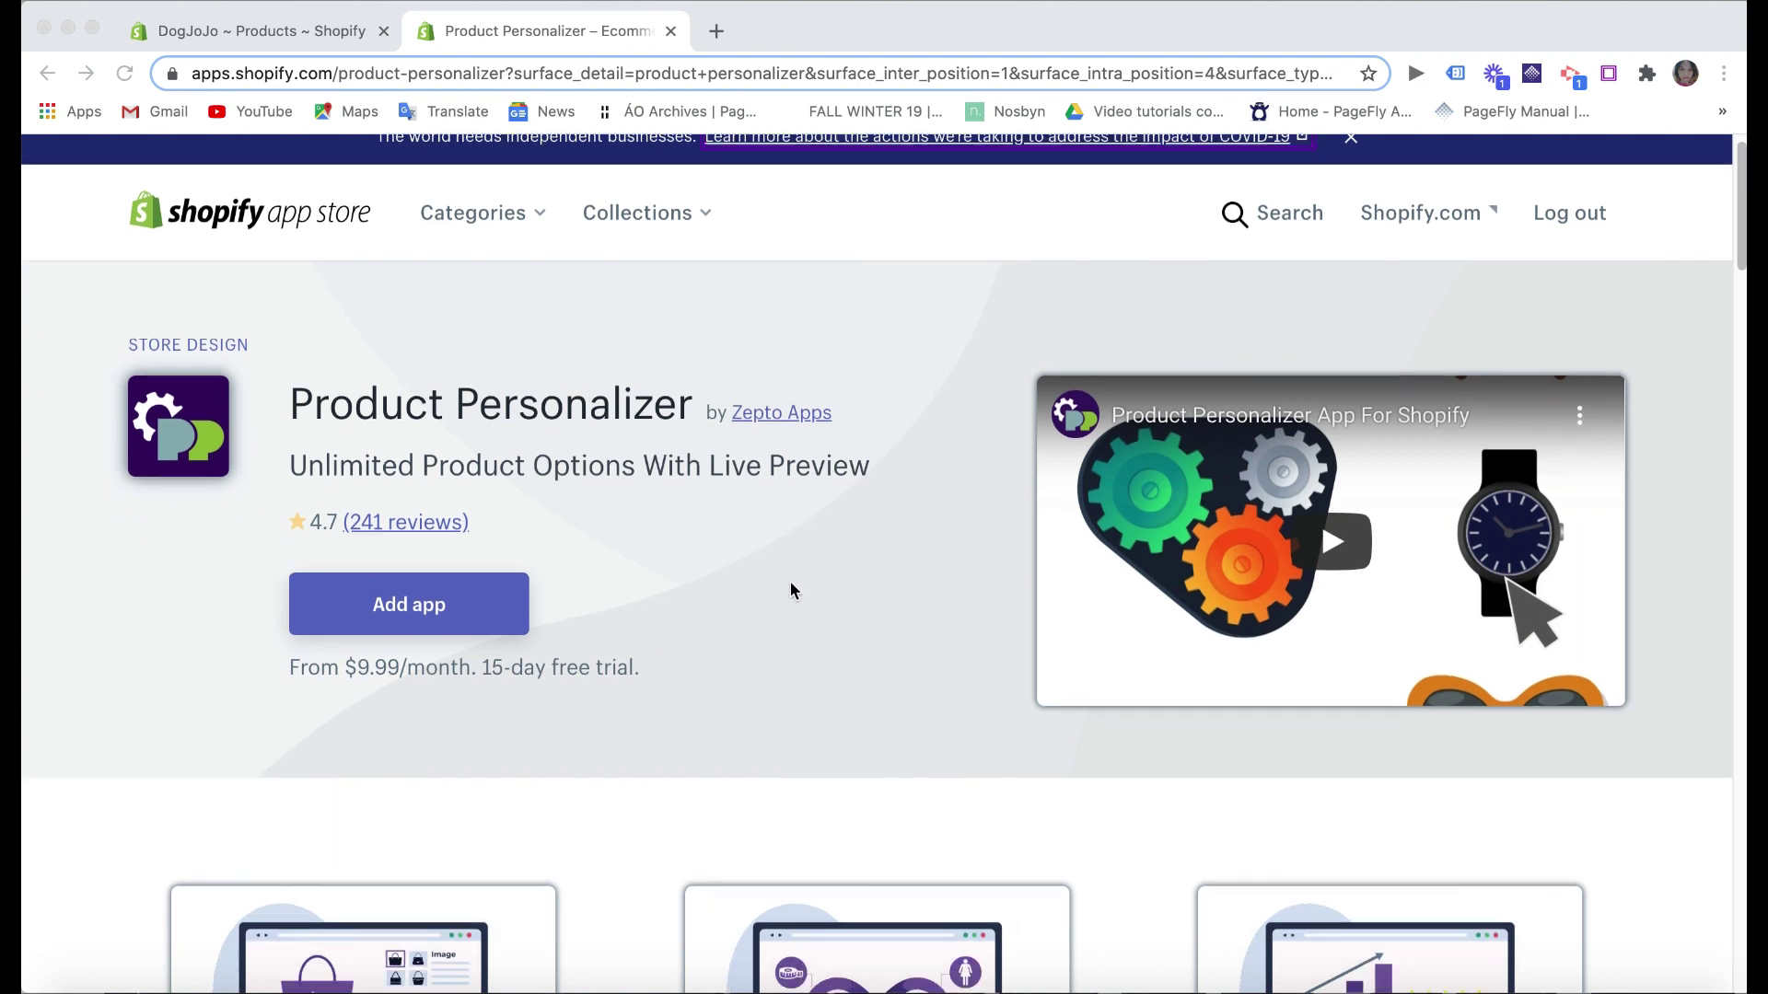
{"action": "scroll", "coordinate": [790, 590], "scroll_direction": "down", "scroll_amount": 5}
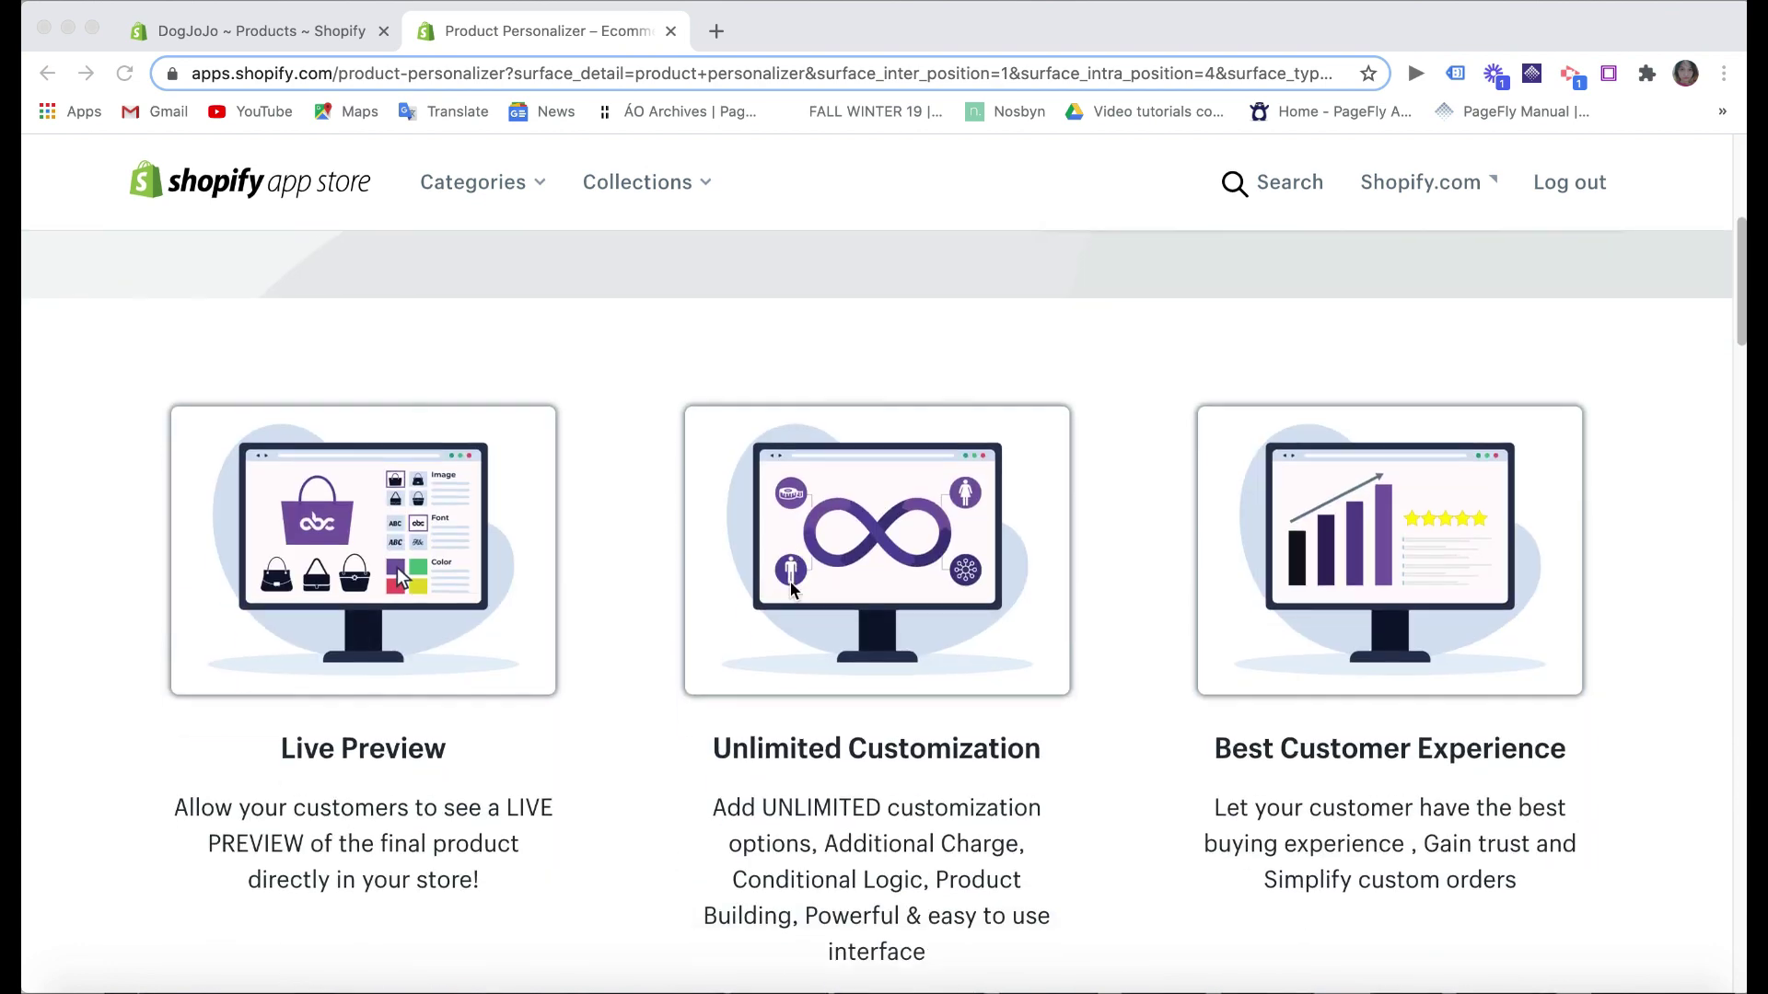
{"action": "scroll", "coordinate": [790, 590], "scroll_direction": "down", "scroll_amount": 4}
{"action": "scroll", "coordinate": [790, 590], "scroll_direction": "down", "scroll_amount": 6}
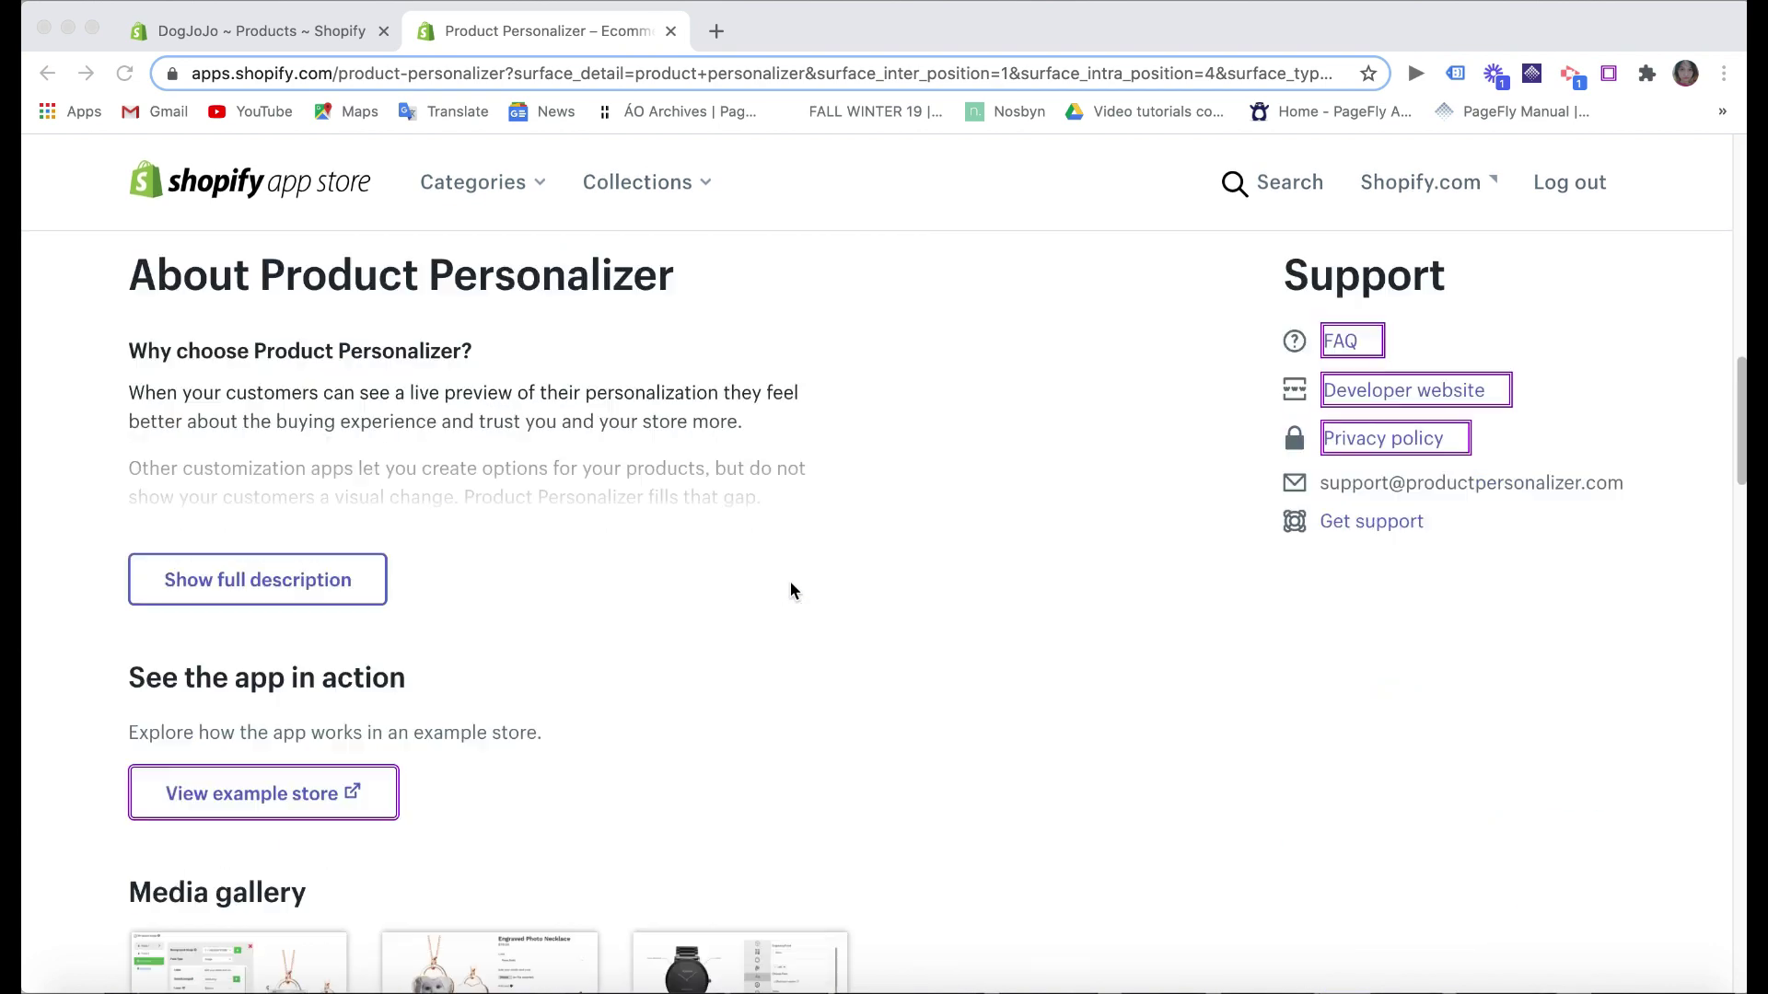
{"action": "scroll", "coordinate": [790, 590], "scroll_direction": "up", "scroll_amount": 15}
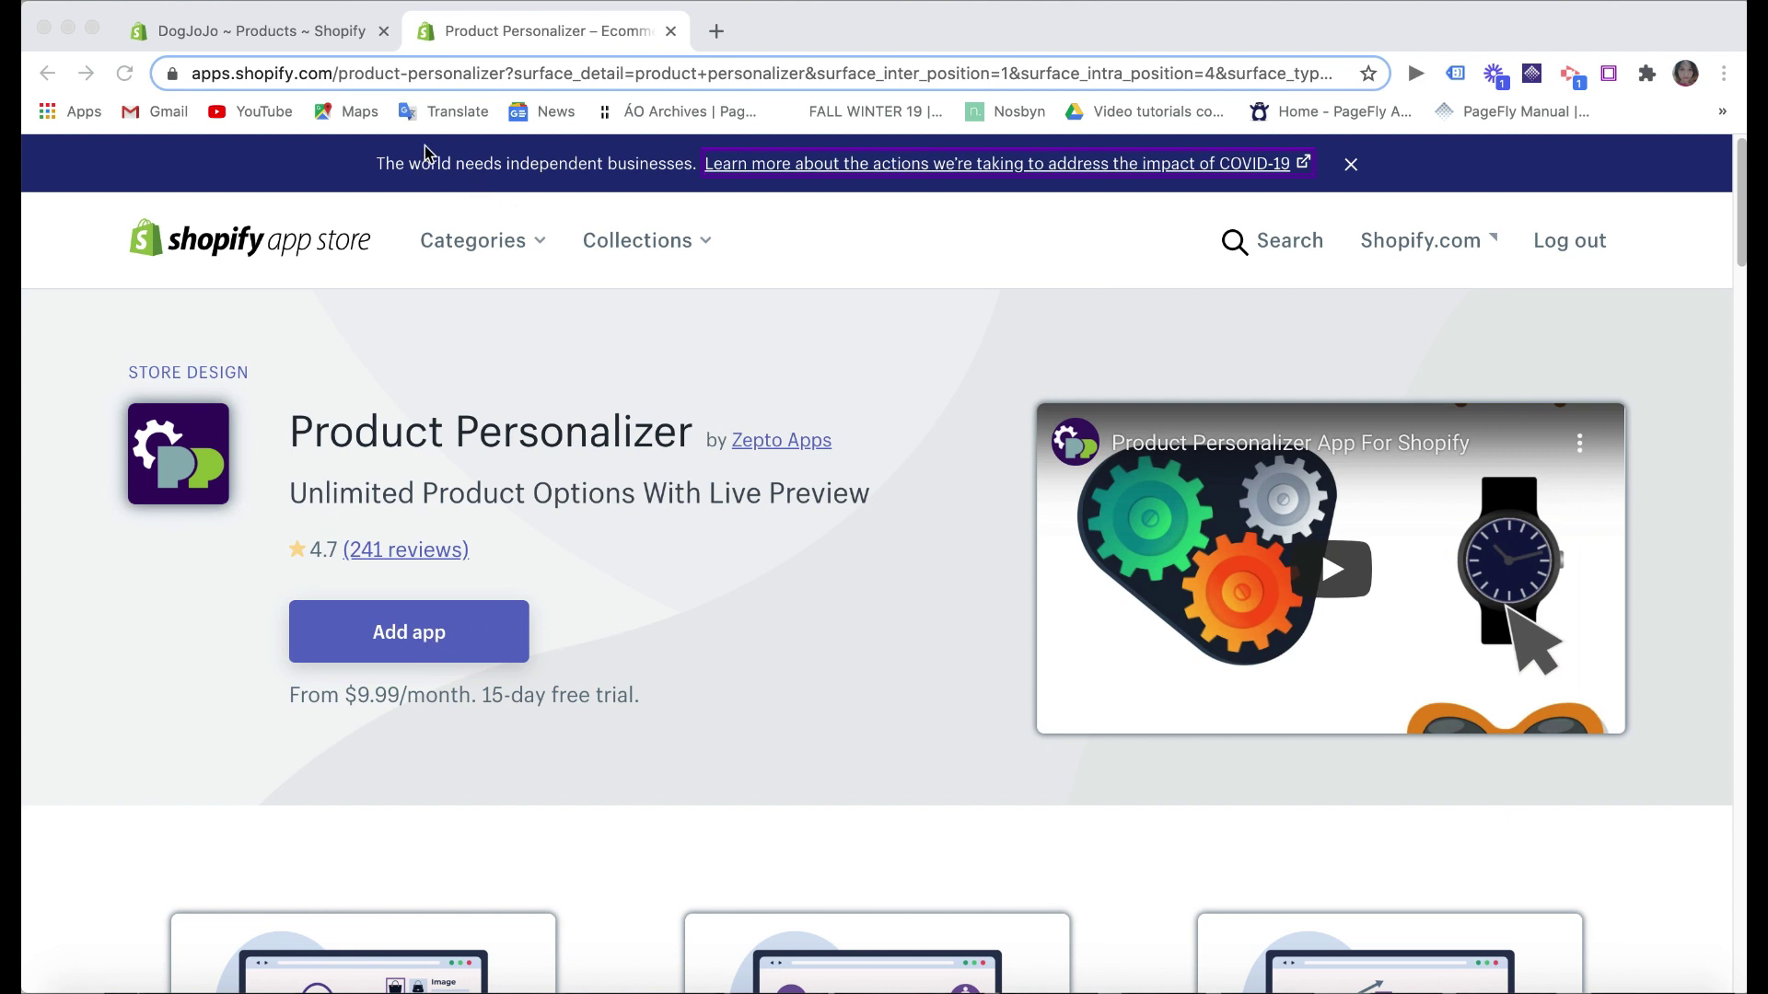
- Open Product Personalizer from Apps and install it automatically on the Debut theme
{"action": "left_click", "coordinate": [327, 46]}
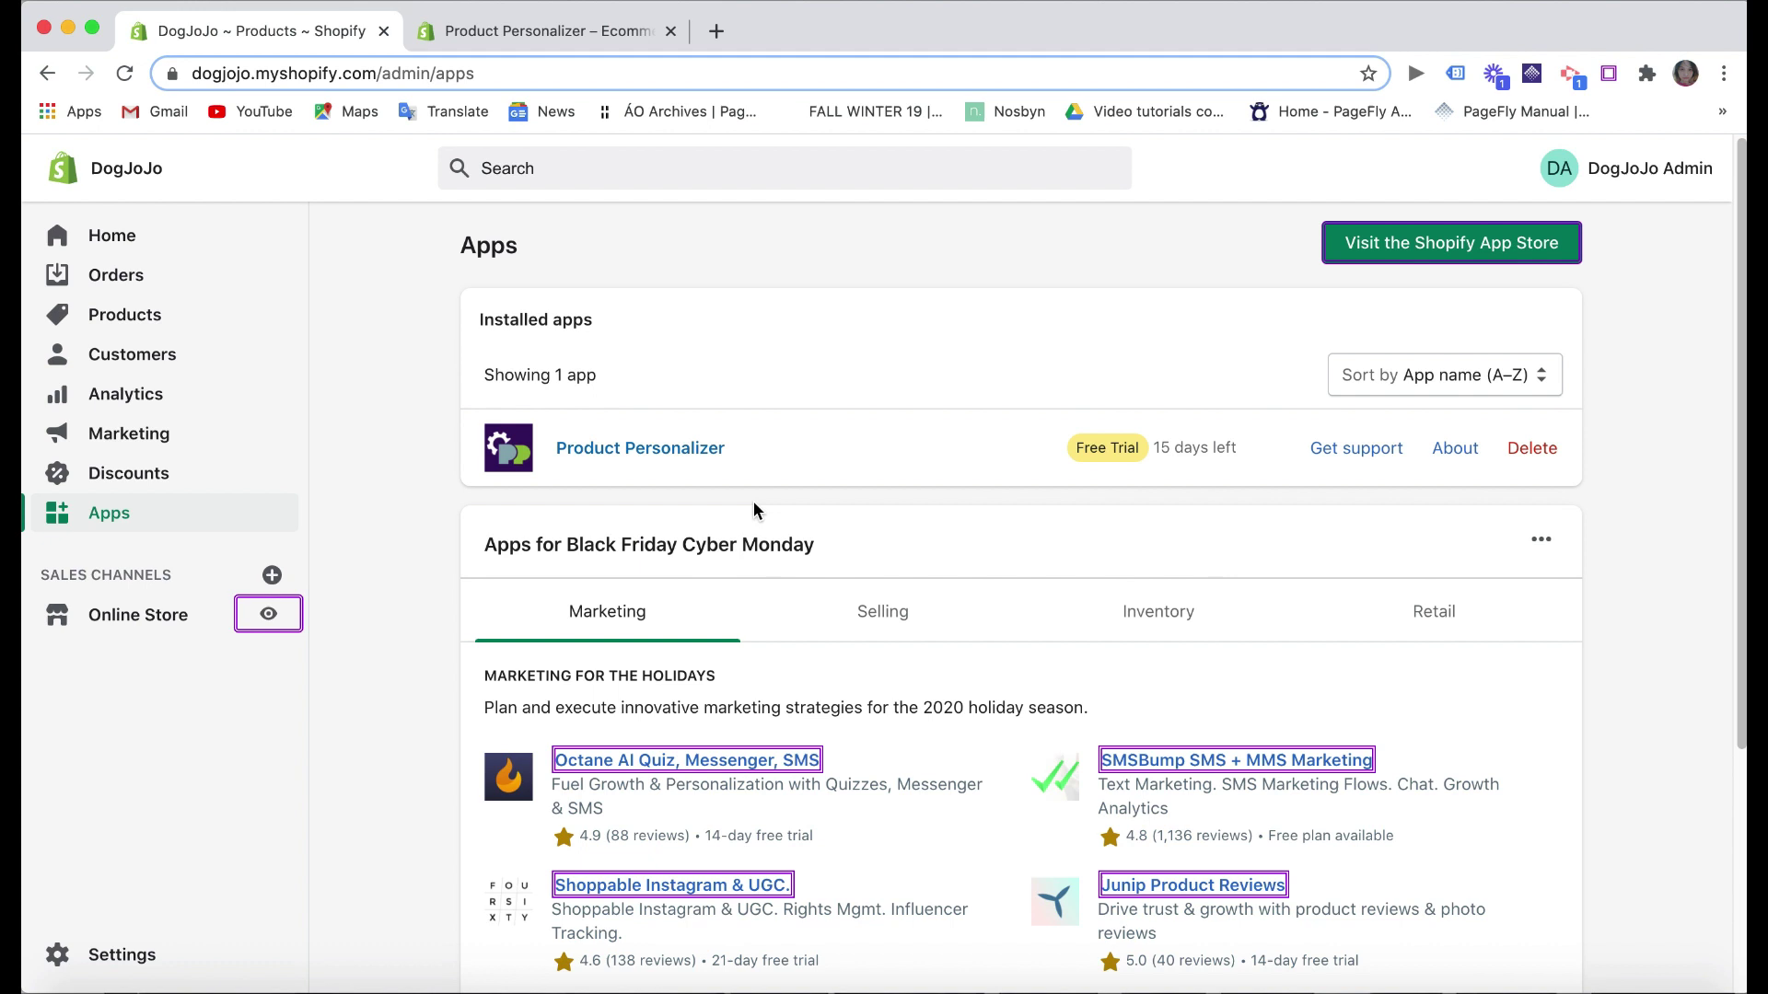
{"action": "left_click", "coordinate": [721, 456]}
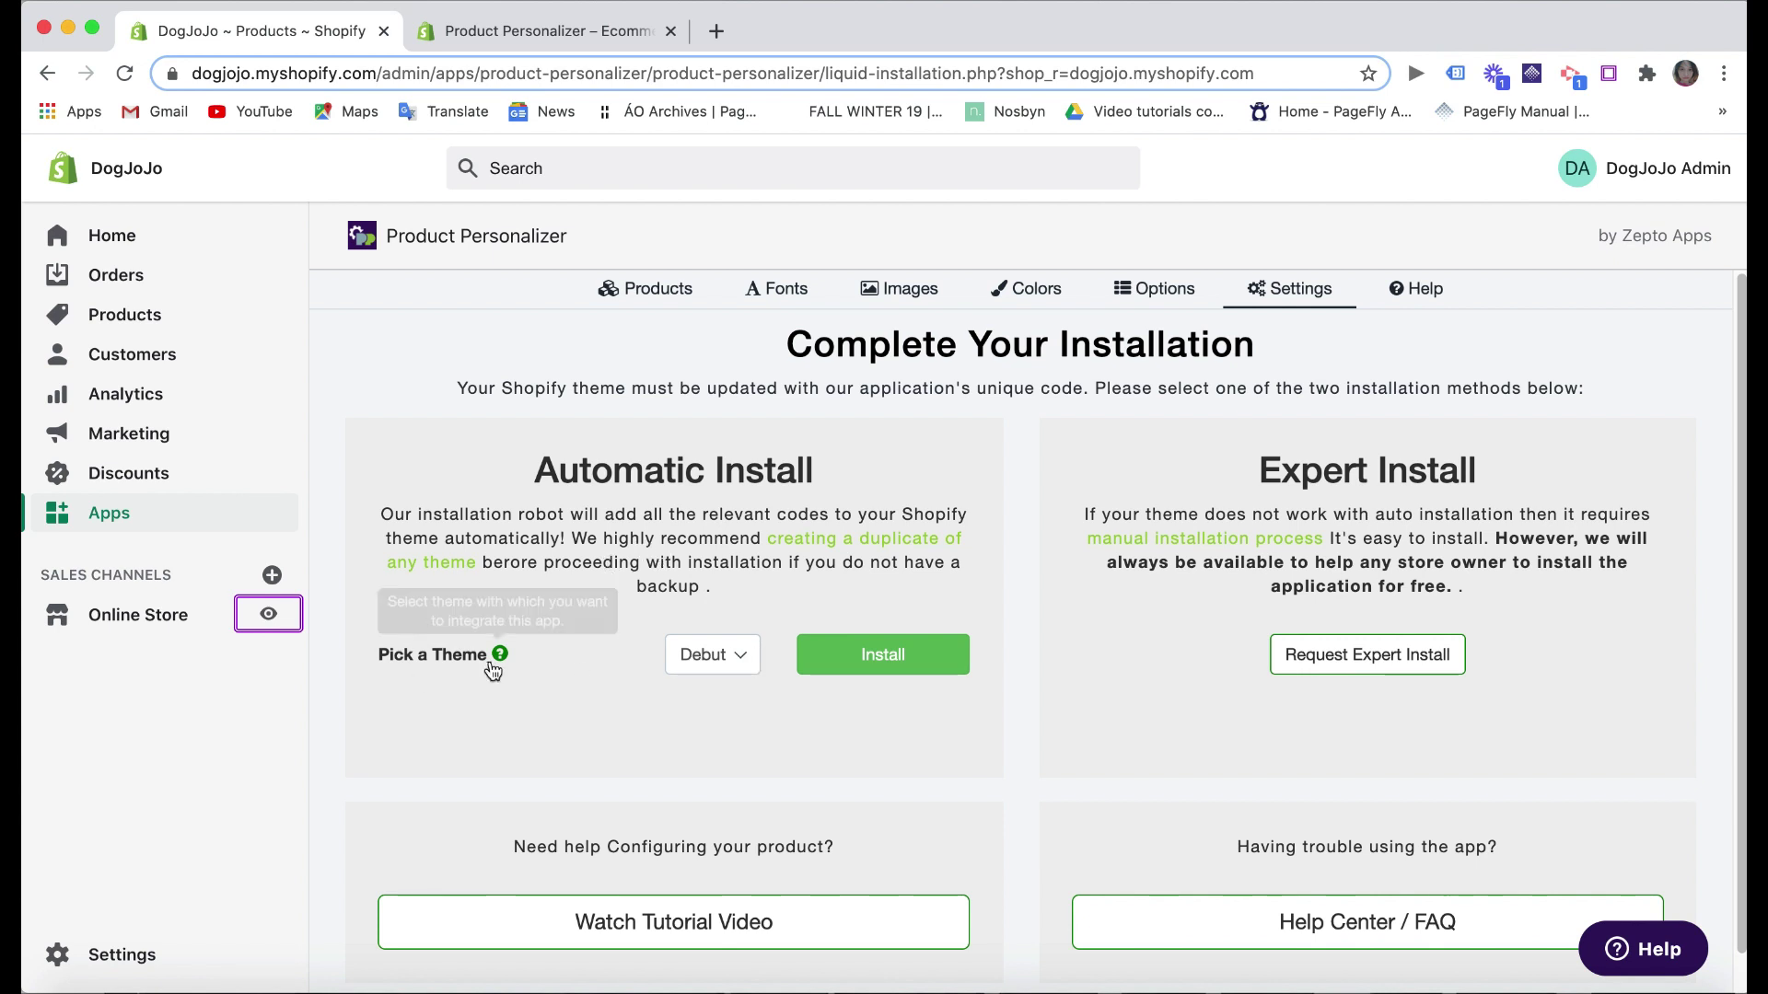
{"action": "left_click", "coordinate": [713, 656]}
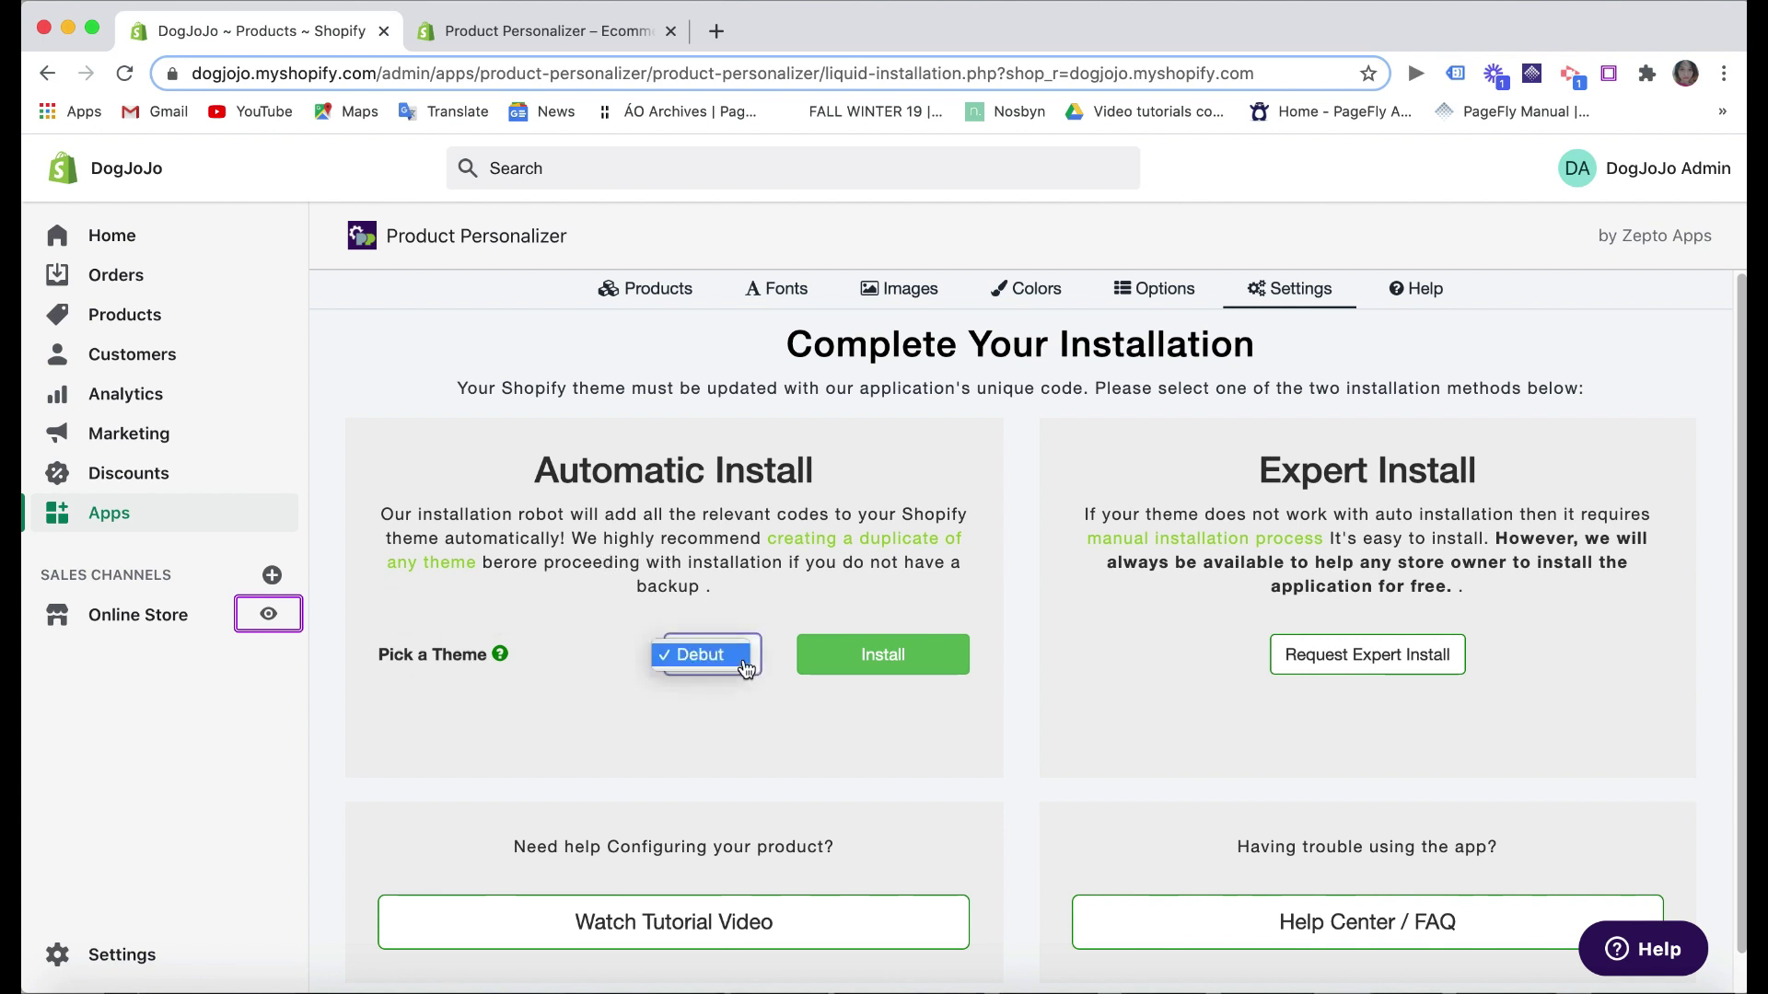
{"action": "left_click", "coordinate": [697, 654]}
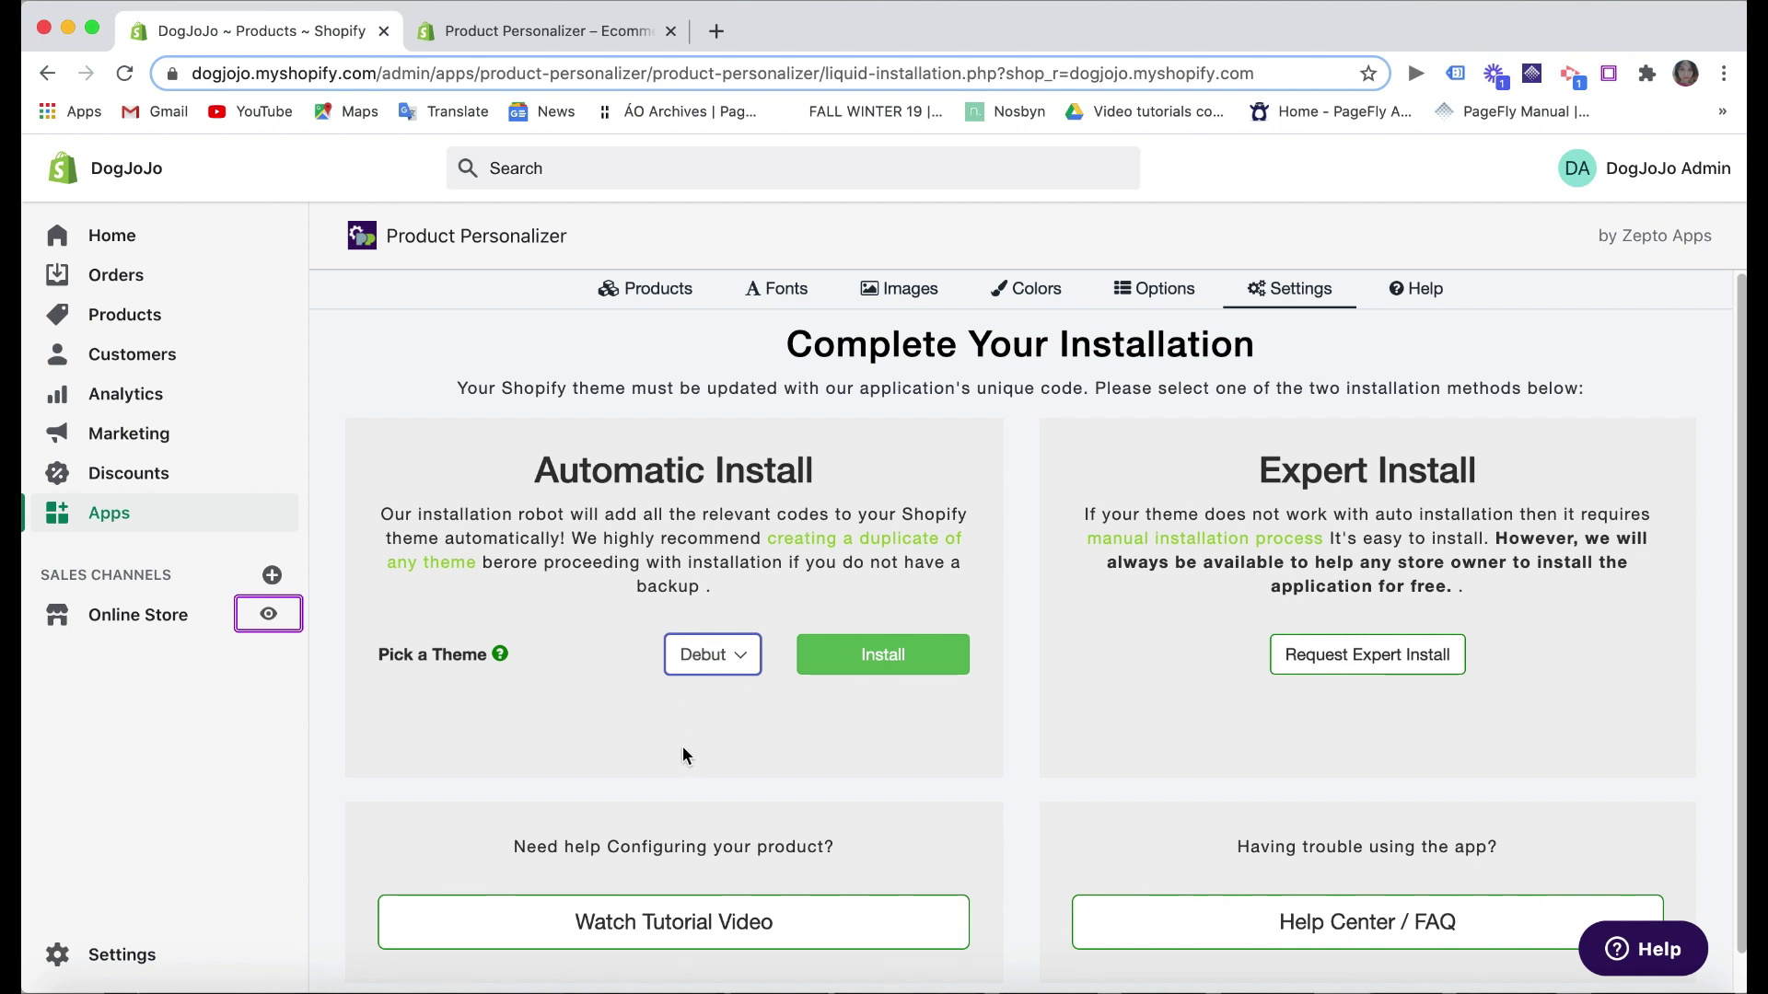
{"action": "left_click", "coordinate": [910, 680]}
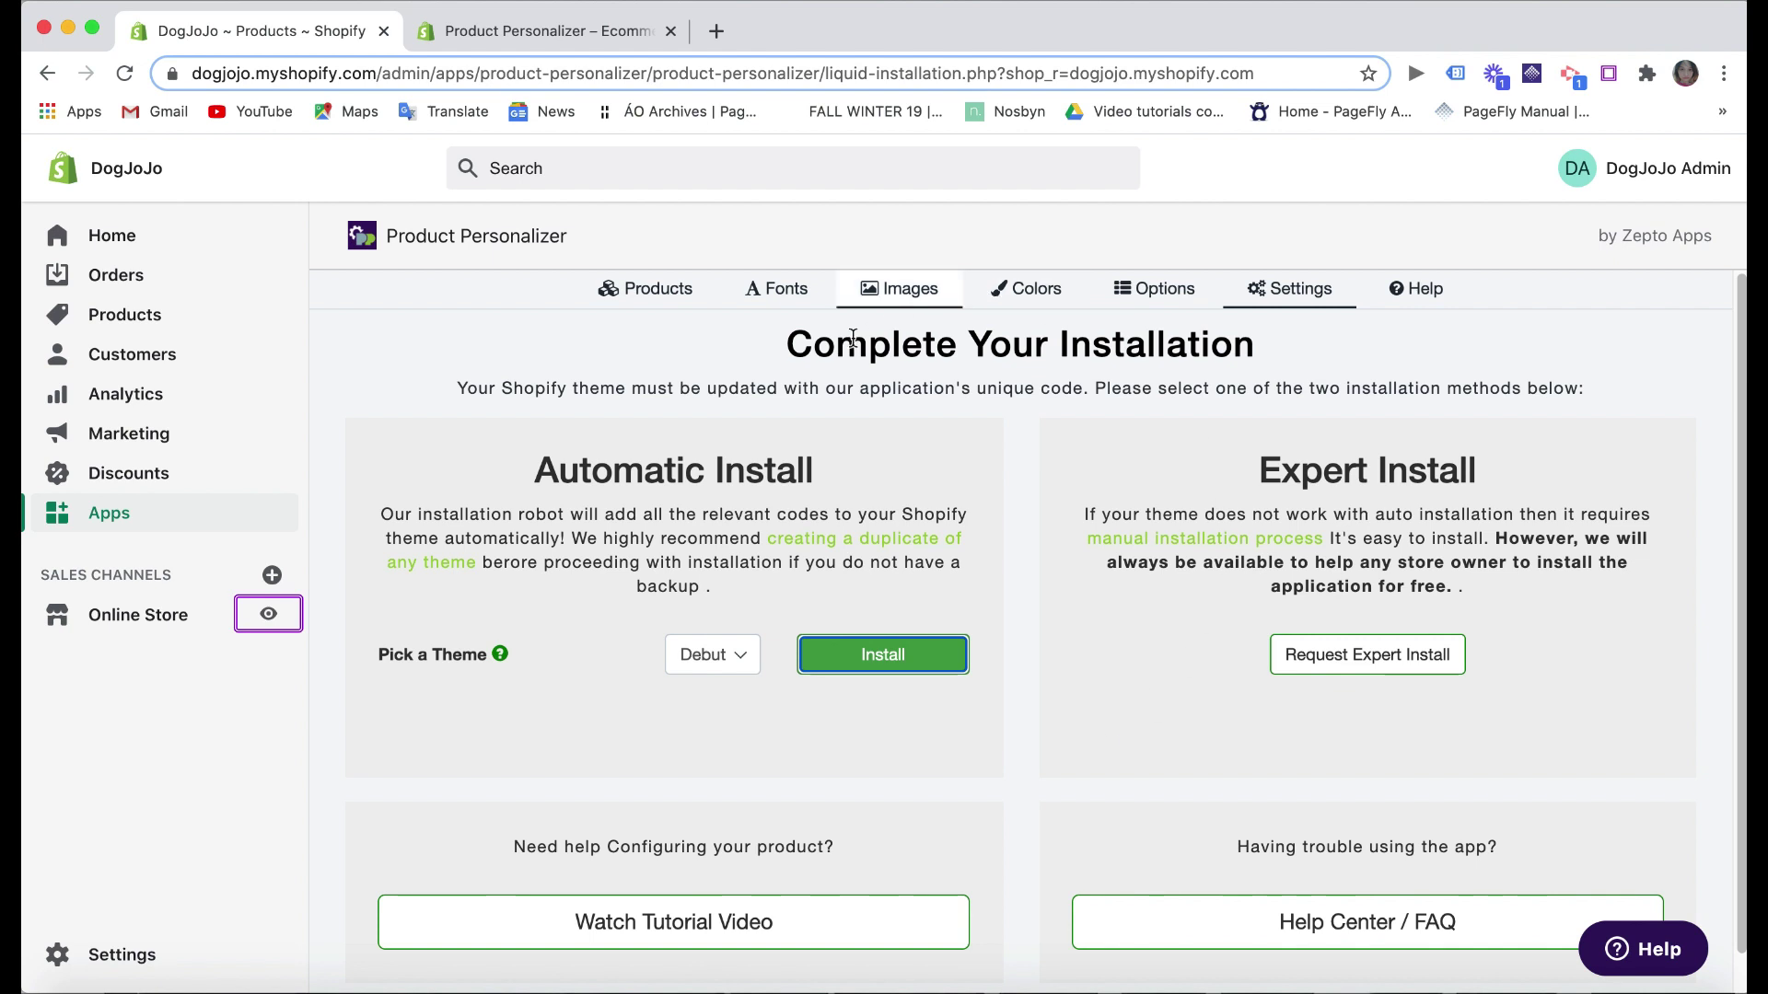
- Label Doggie Training's first field 'Custom Request' with default text 'Tell us your request if your dog need anything'
{"action": "left_click", "coordinate": [659, 294]}
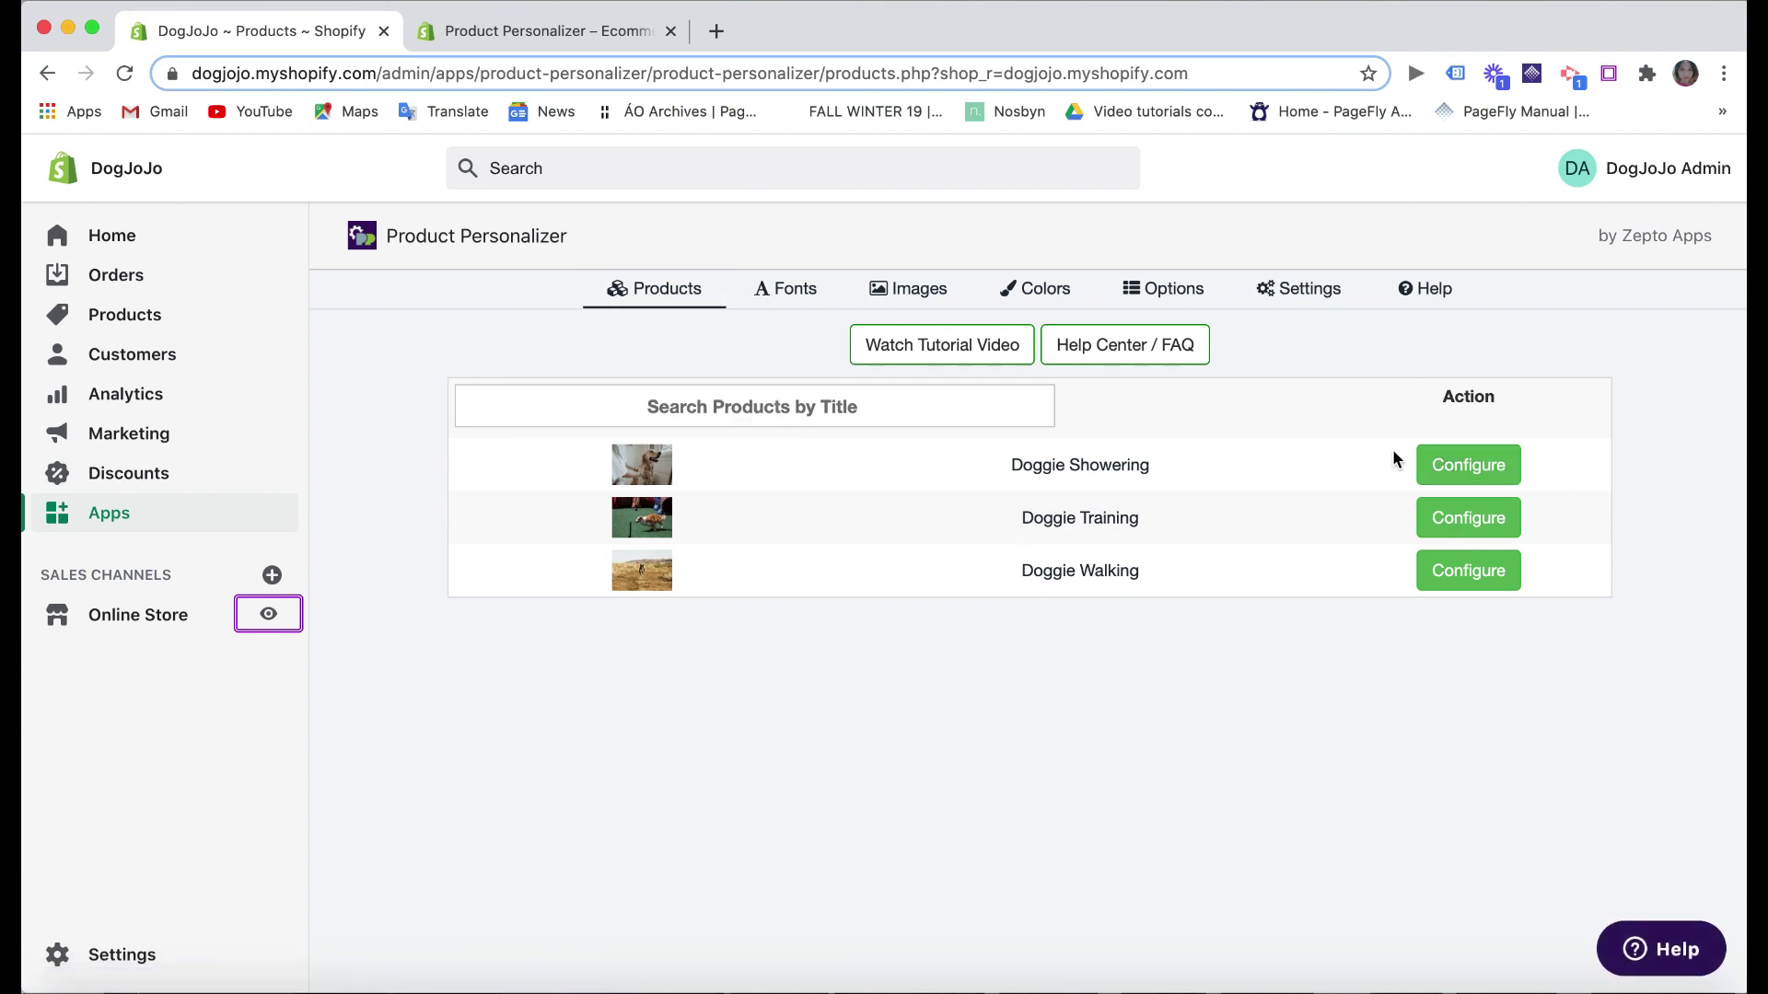
{"action": "left_click", "coordinate": [1467, 517]}
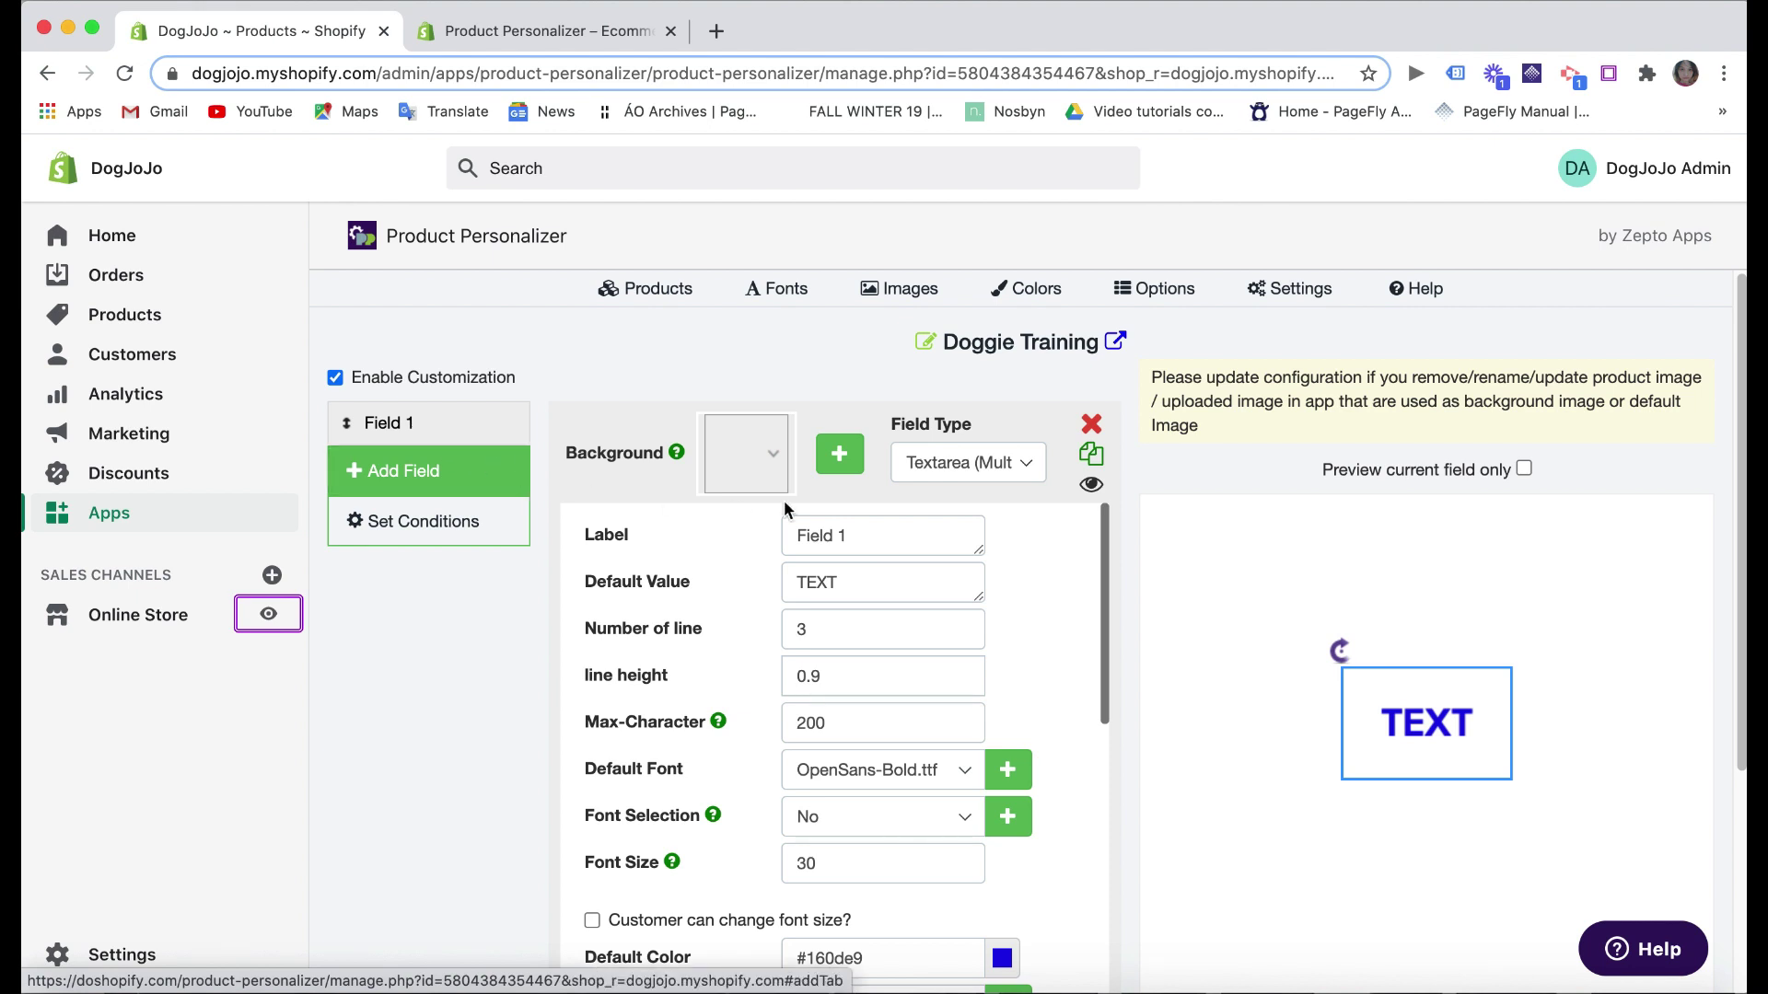
{"action": "left_click", "coordinate": [889, 532]}
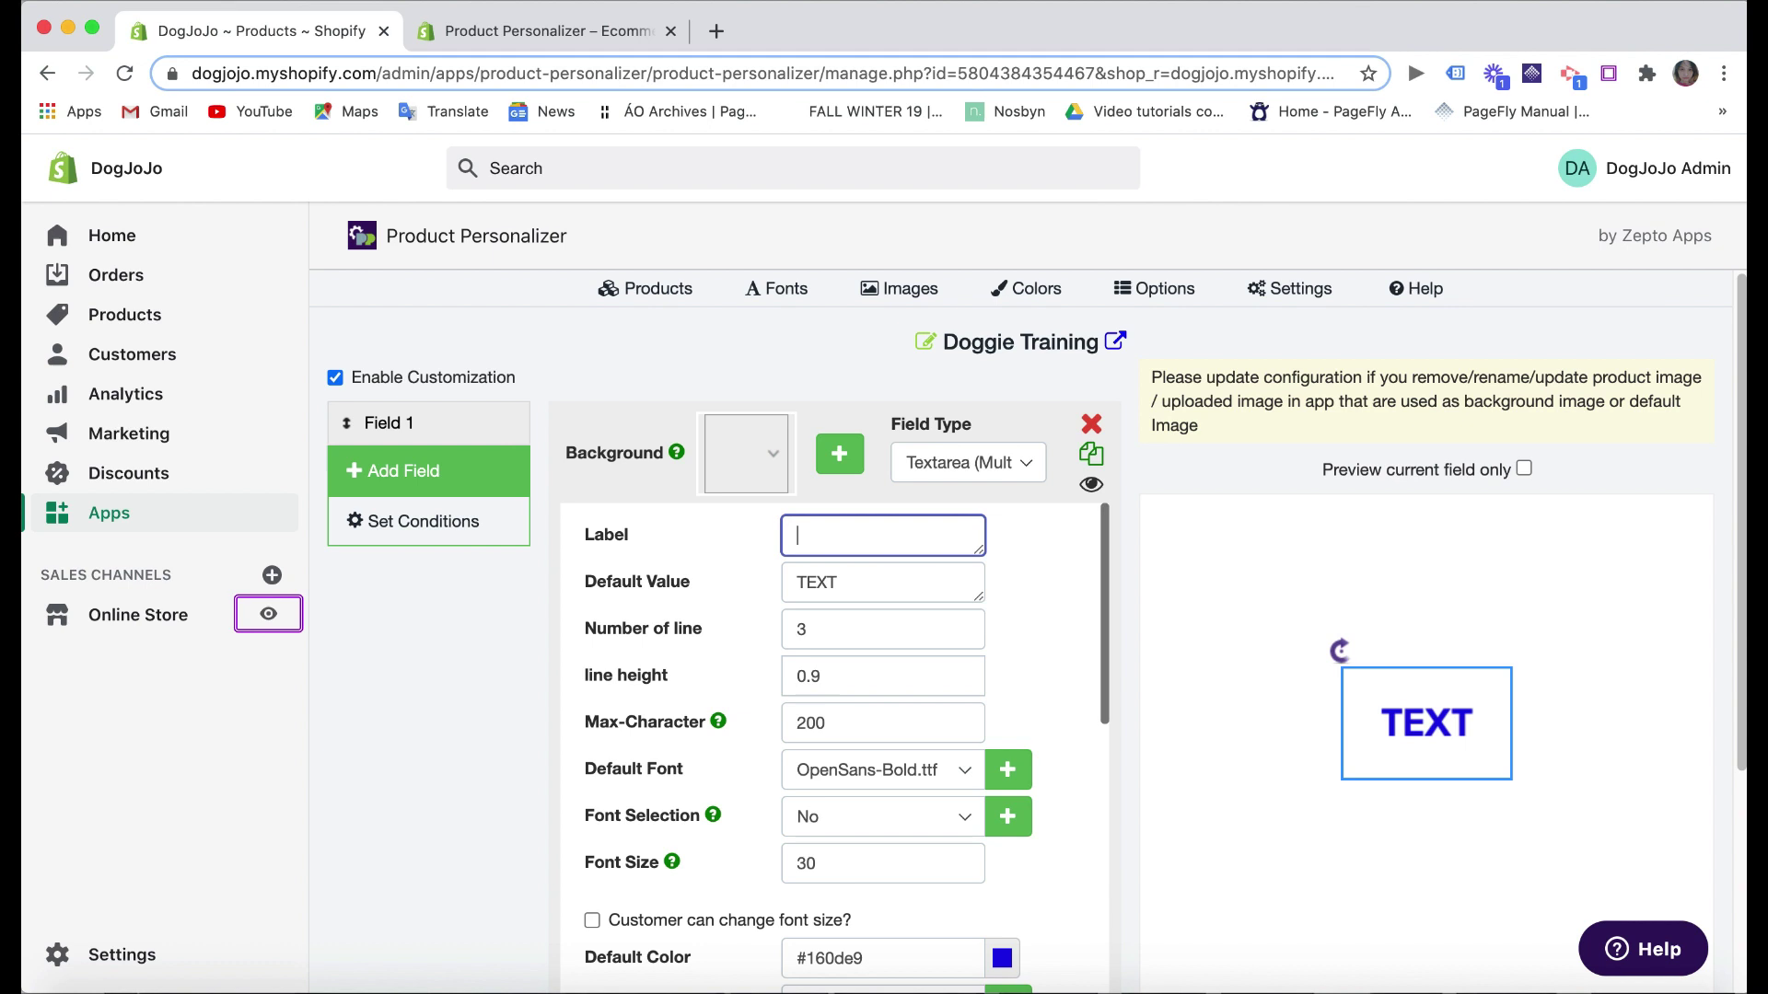
{"action": "type", "text": "Custom Request"}
{"action": "left_click", "coordinate": [895, 584]}
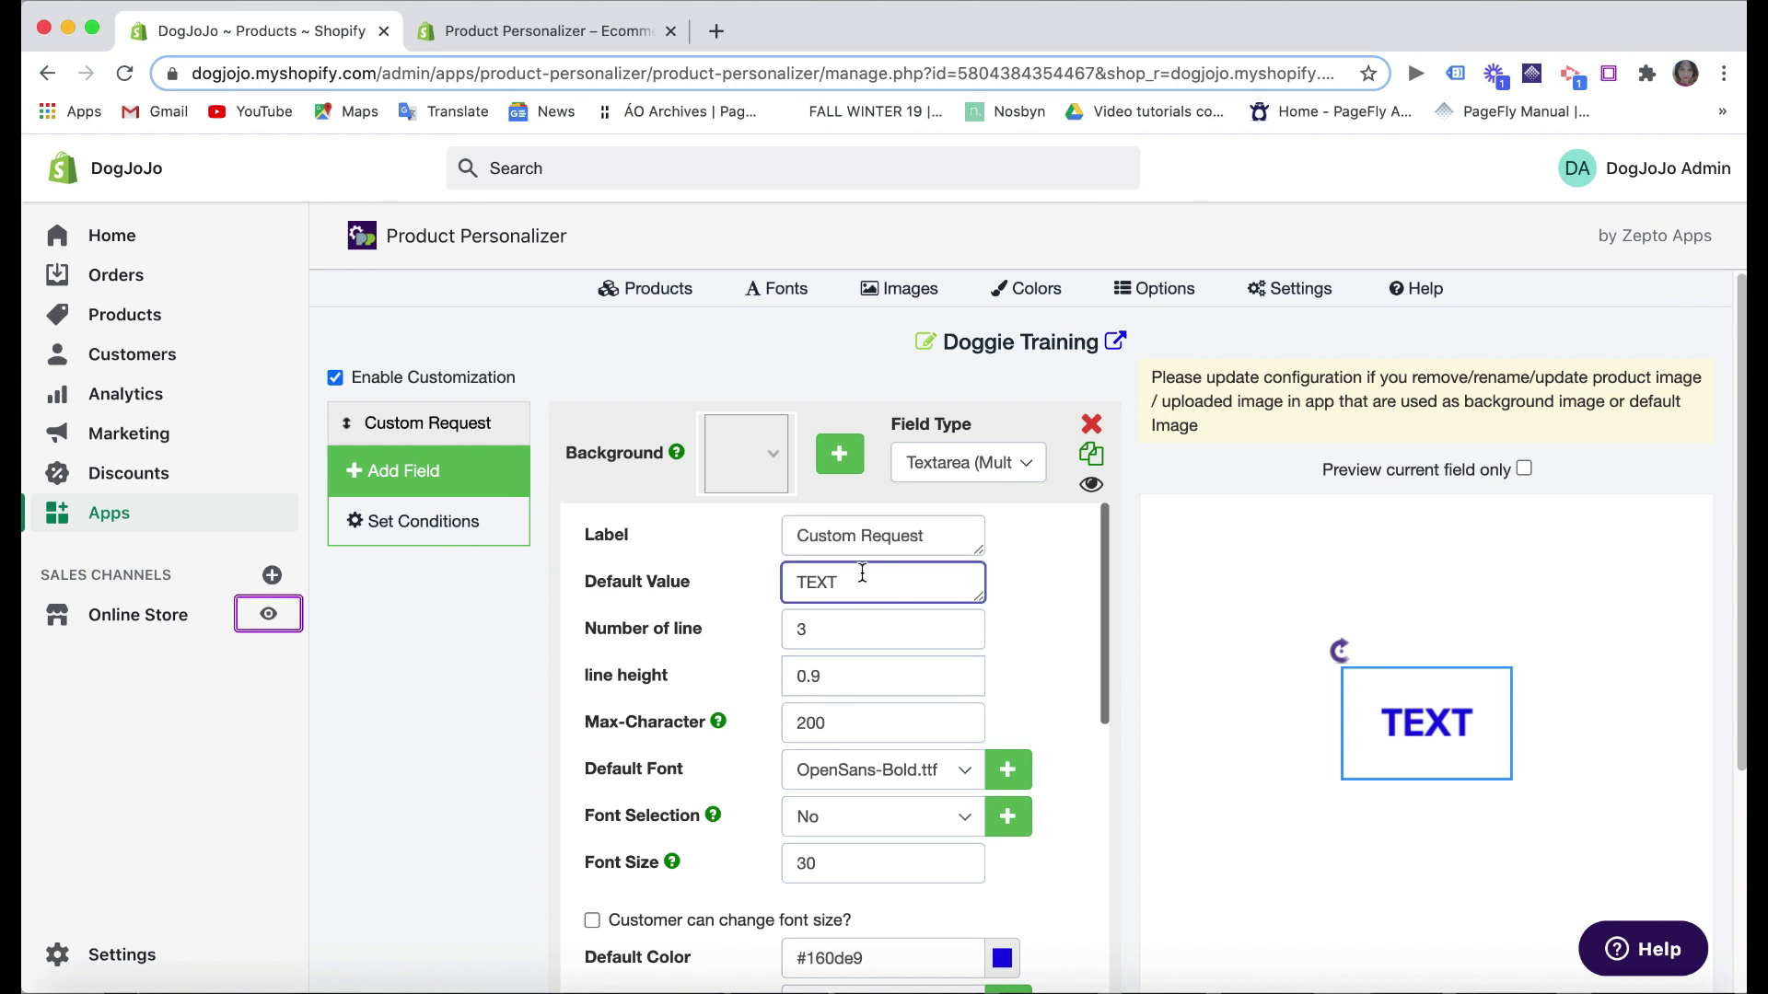
{"action": "key", "text": "BackSpace"}
{"action": "key", "text": "BackSpace"}
{"action": "key", "text": "BackSpace"}
{"action": "key", "text": "BackSpace"}
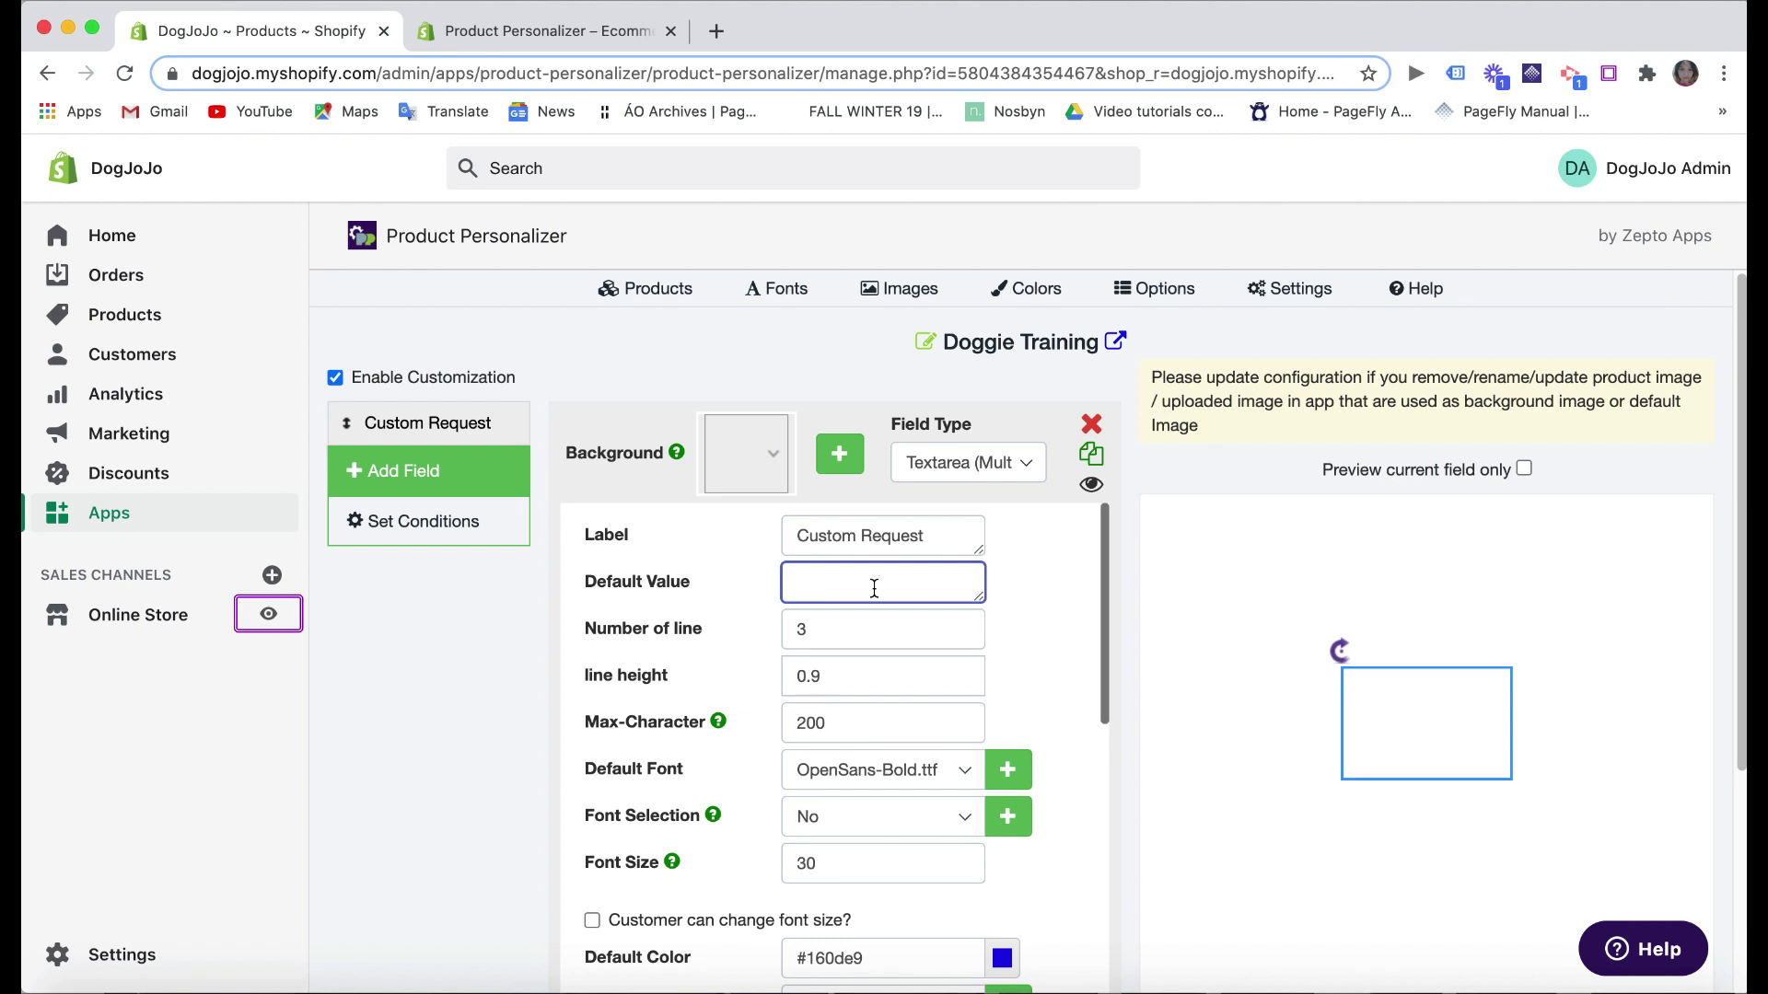
{"action": "type", "text": "Tell us your request if your do"}
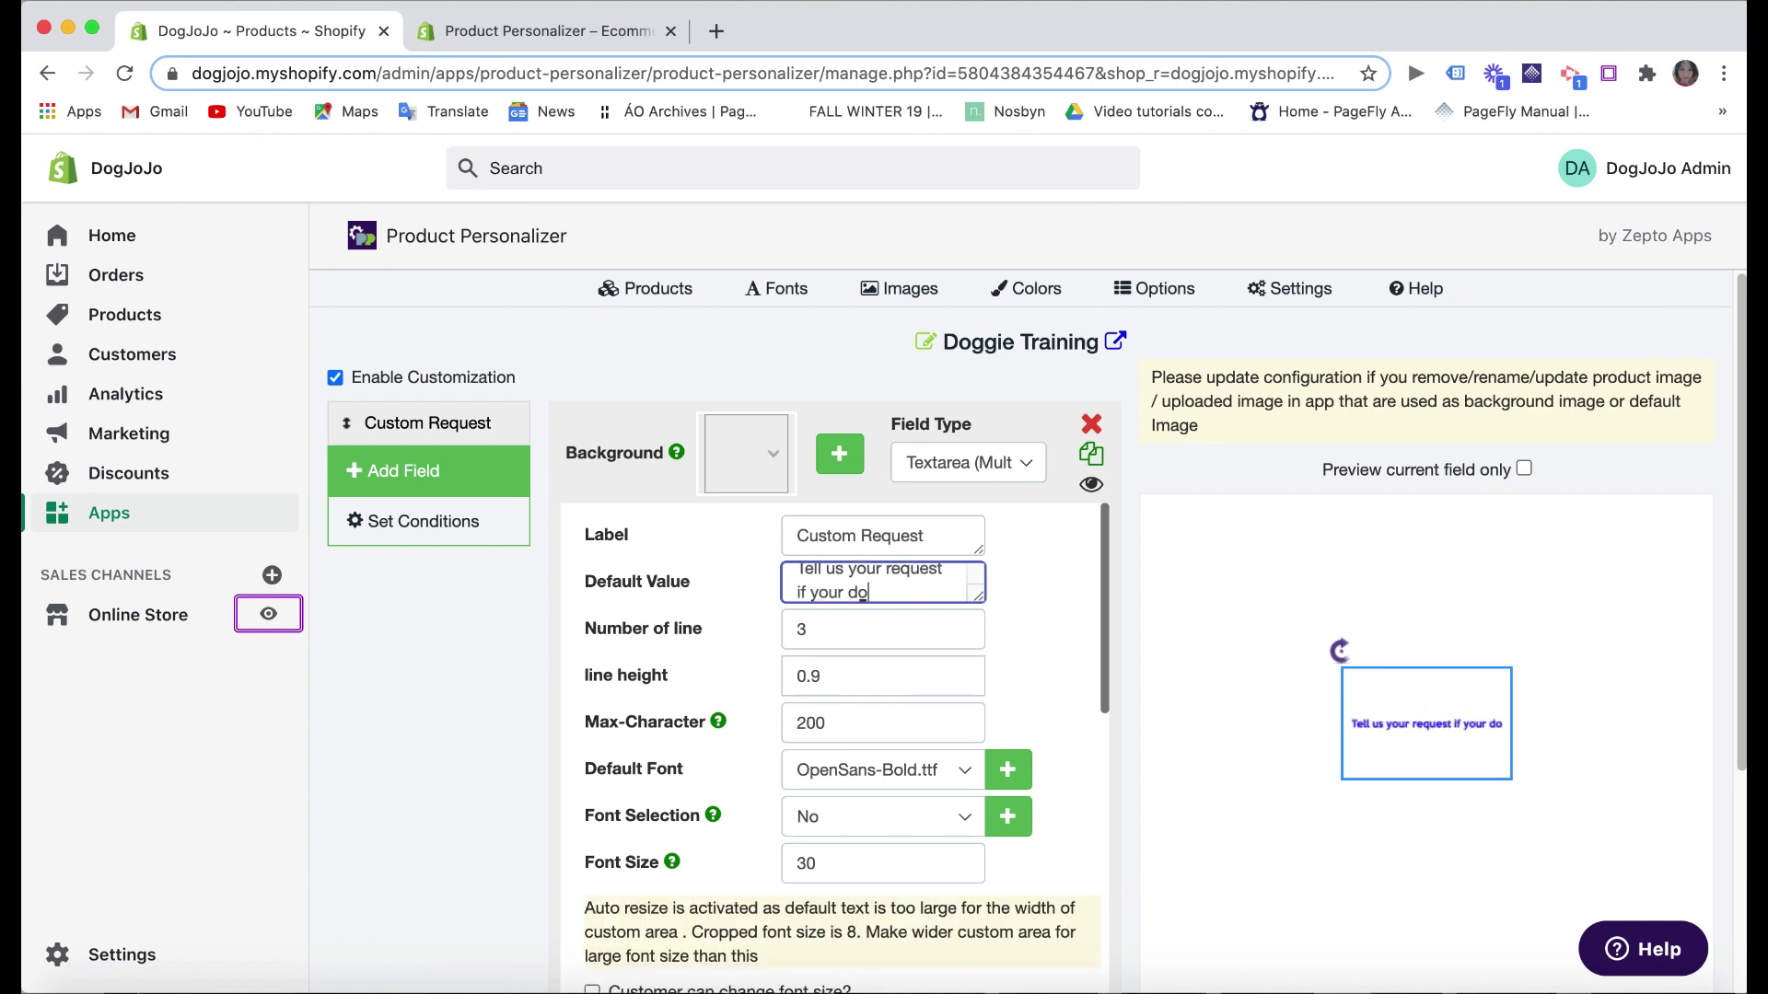
{"action": "type", "text": "g need anything"}
{"action": "left_click", "coordinate": [961, 626]}
{"action": "left_click", "coordinate": [961, 626]}
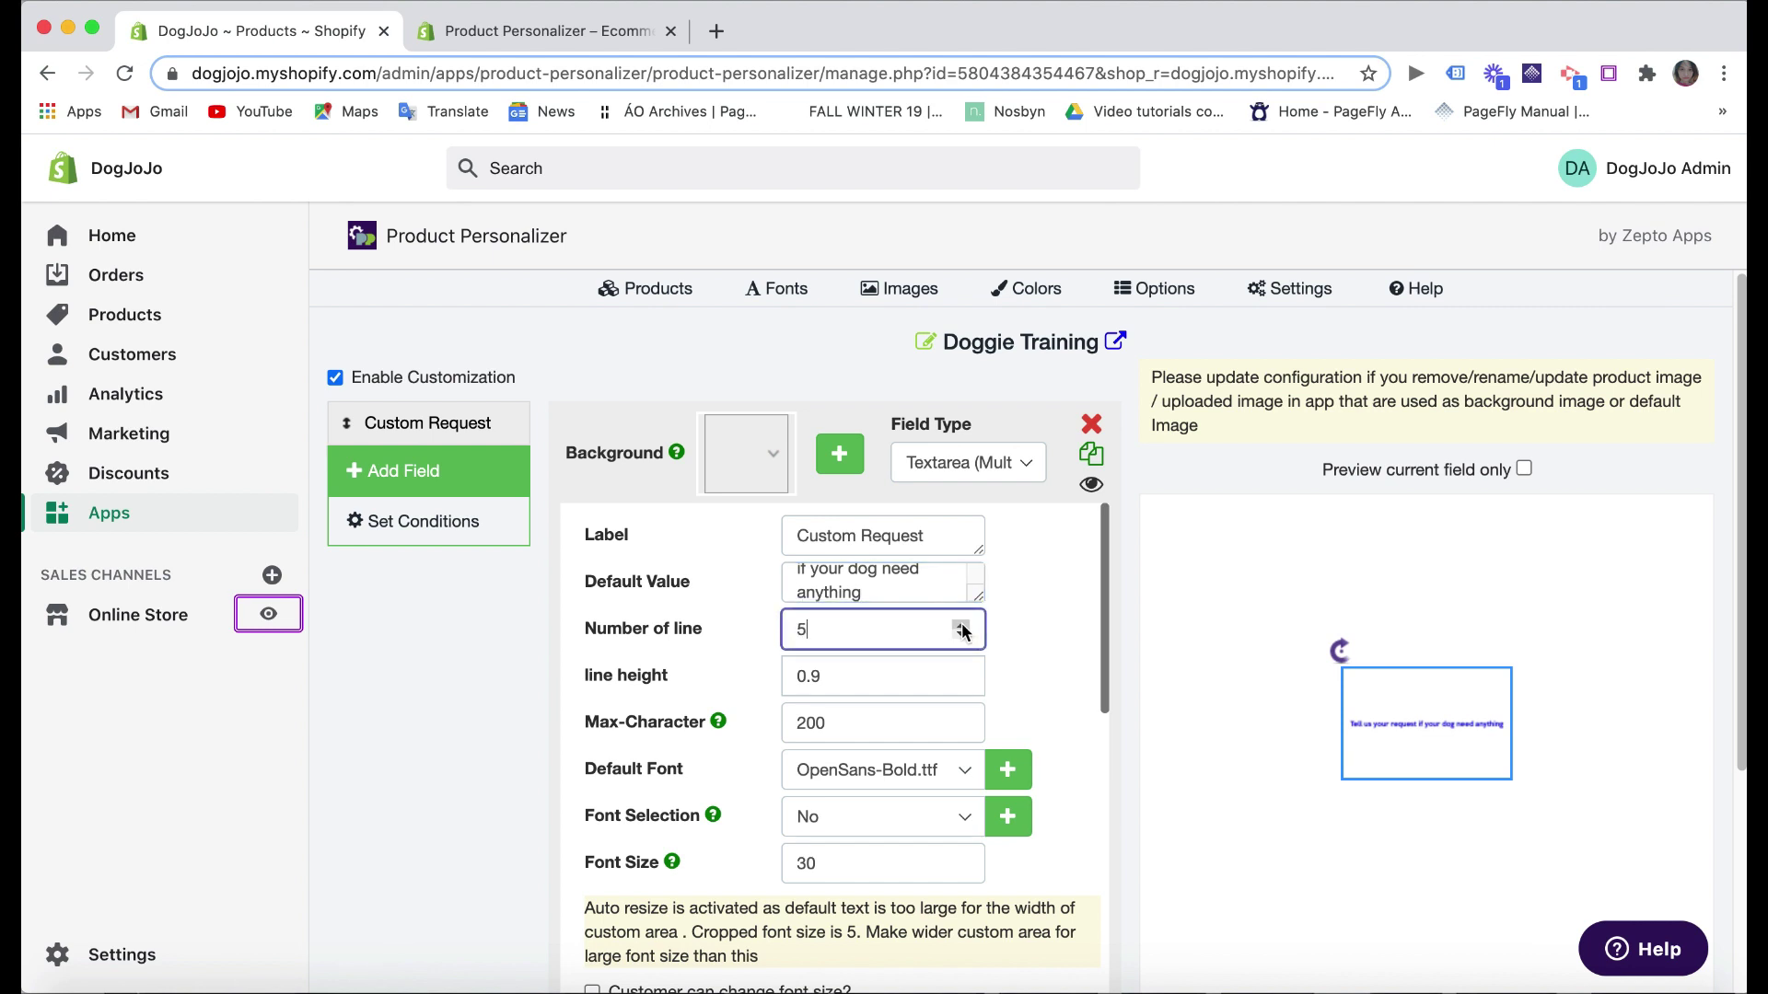
{"action": "left_click", "coordinate": [961, 634]}
{"action": "left_click", "coordinate": [961, 634]}
{"action": "left_click", "coordinate": [961, 634]}
- Review the character type, save option and personalize style choices without changing them
{"action": "scroll", "coordinate": [858, 805], "scroll_direction": "down", "scroll_amount": 3}
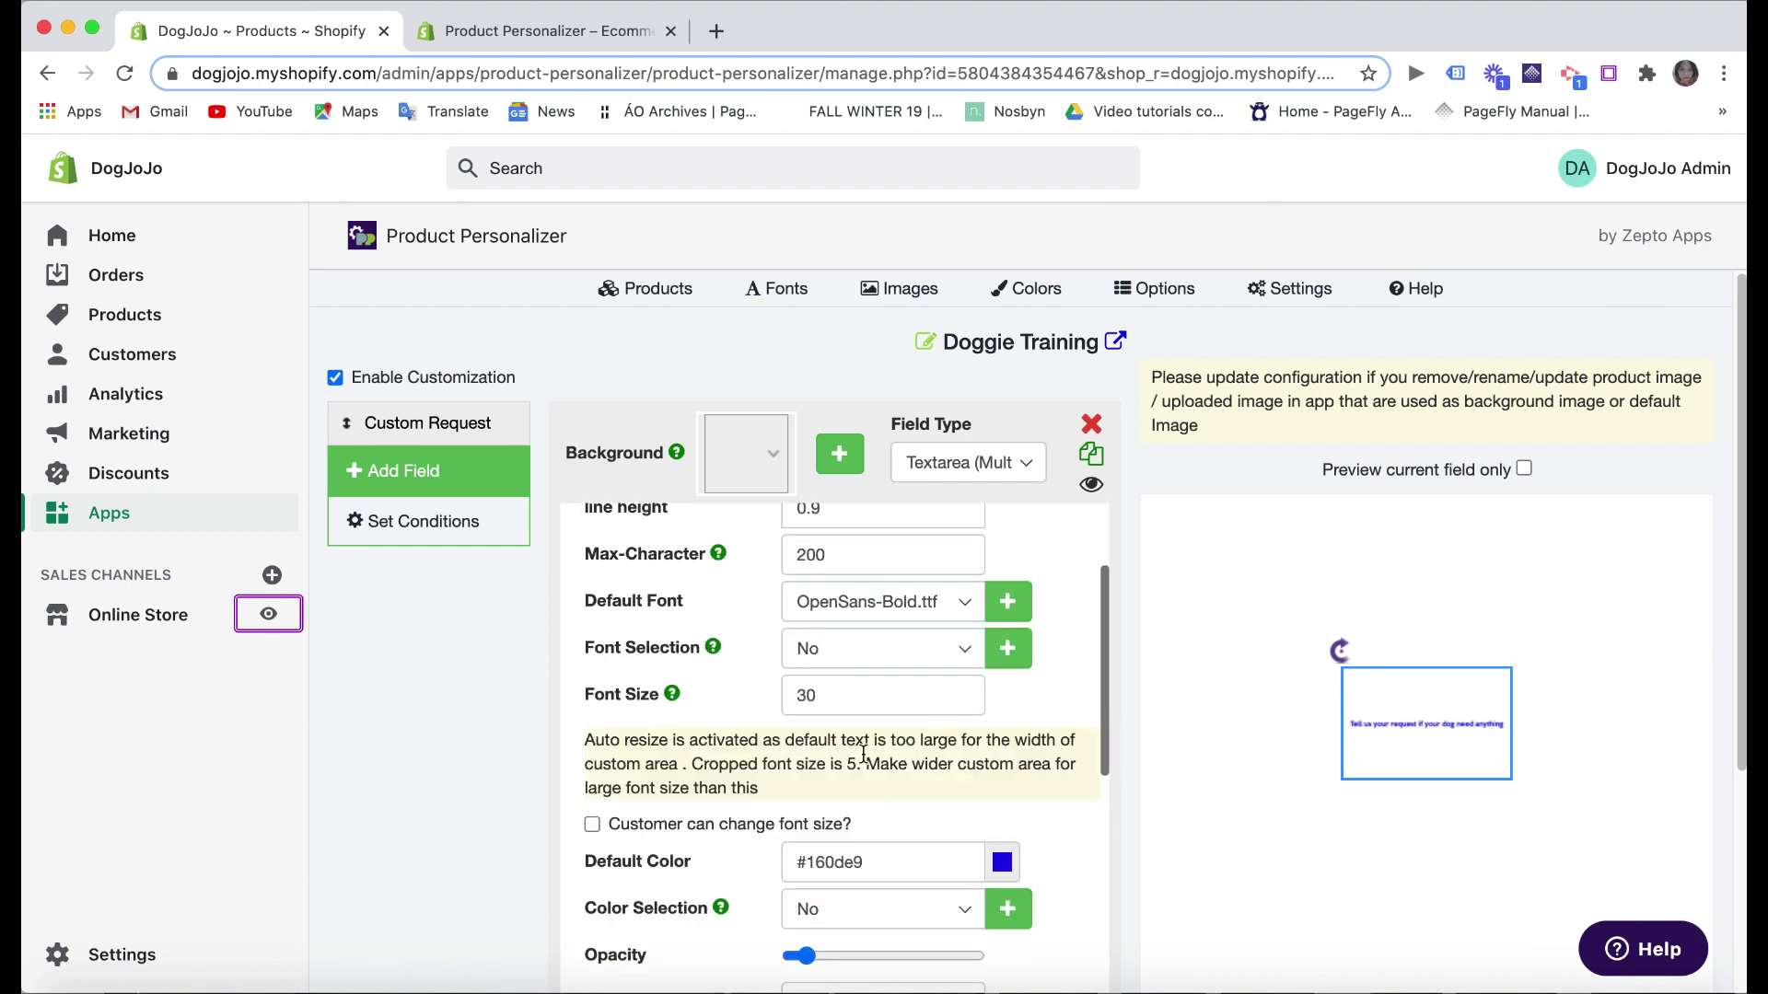
{"action": "scroll", "coordinate": [829, 736], "scroll_direction": "up", "scroll_amount": 1}
{"action": "scroll", "coordinate": [730, 834], "scroll_direction": "down", "scroll_amount": 9}
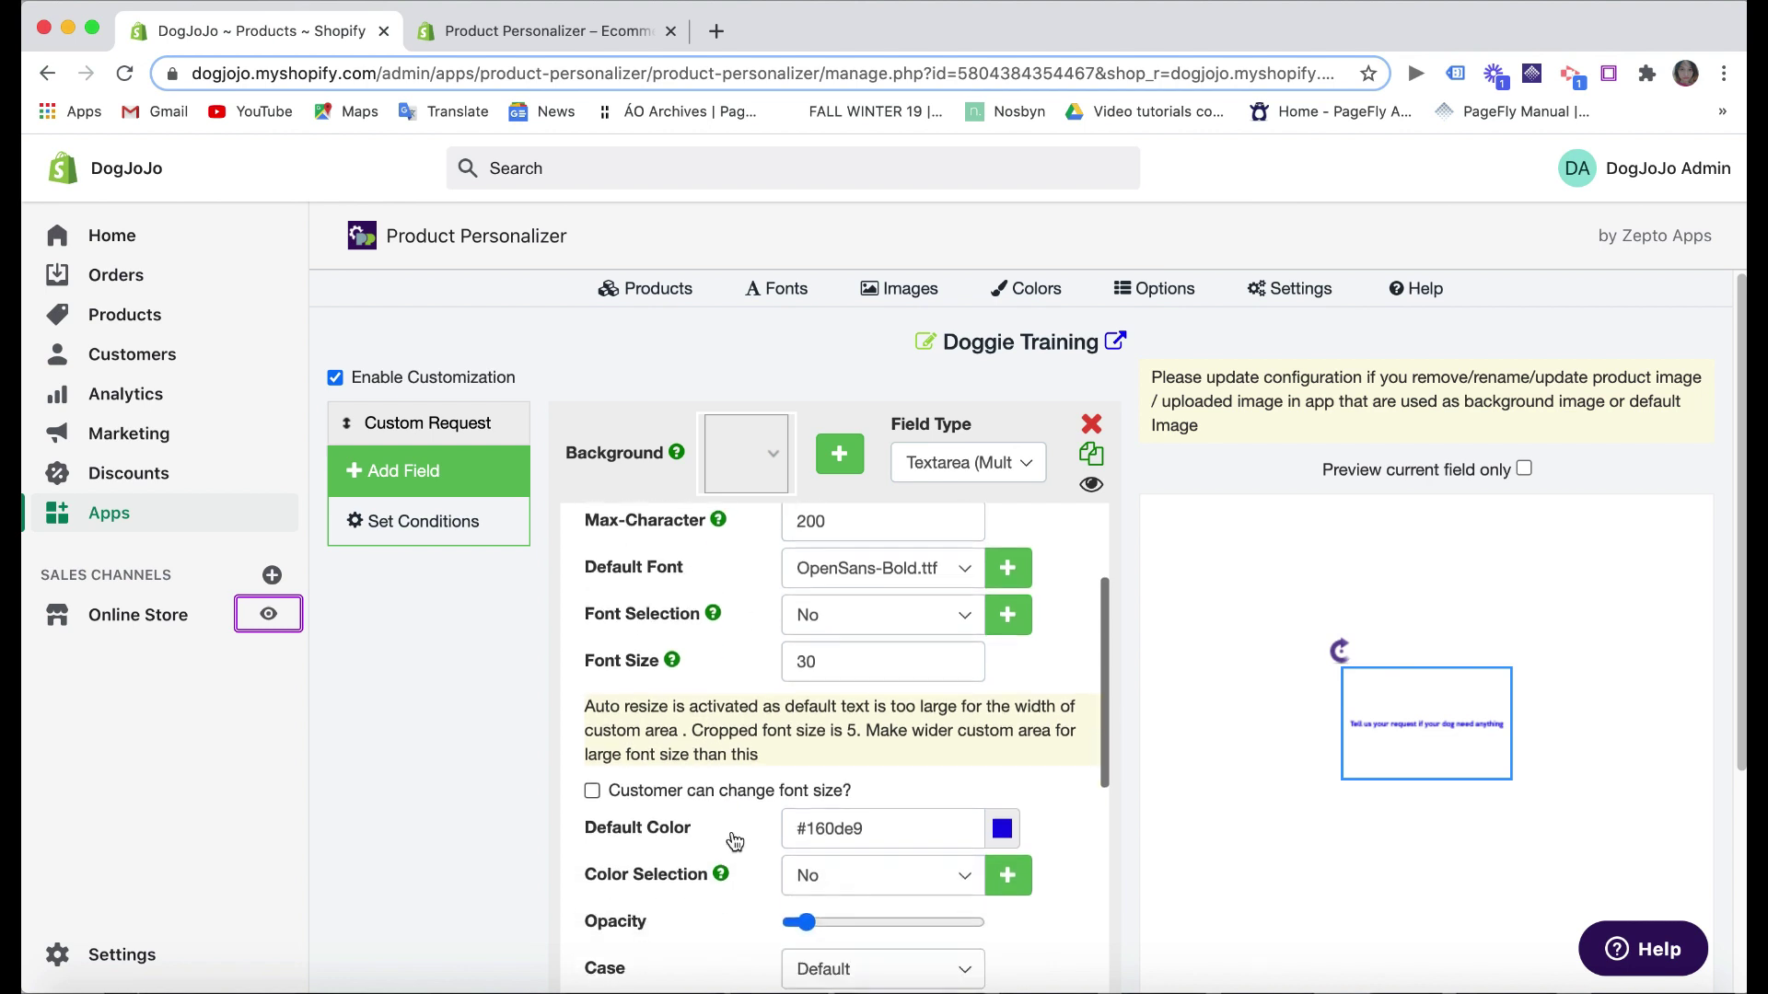
{"action": "scroll", "coordinate": [948, 912], "scroll_direction": "down", "scroll_amount": 5}
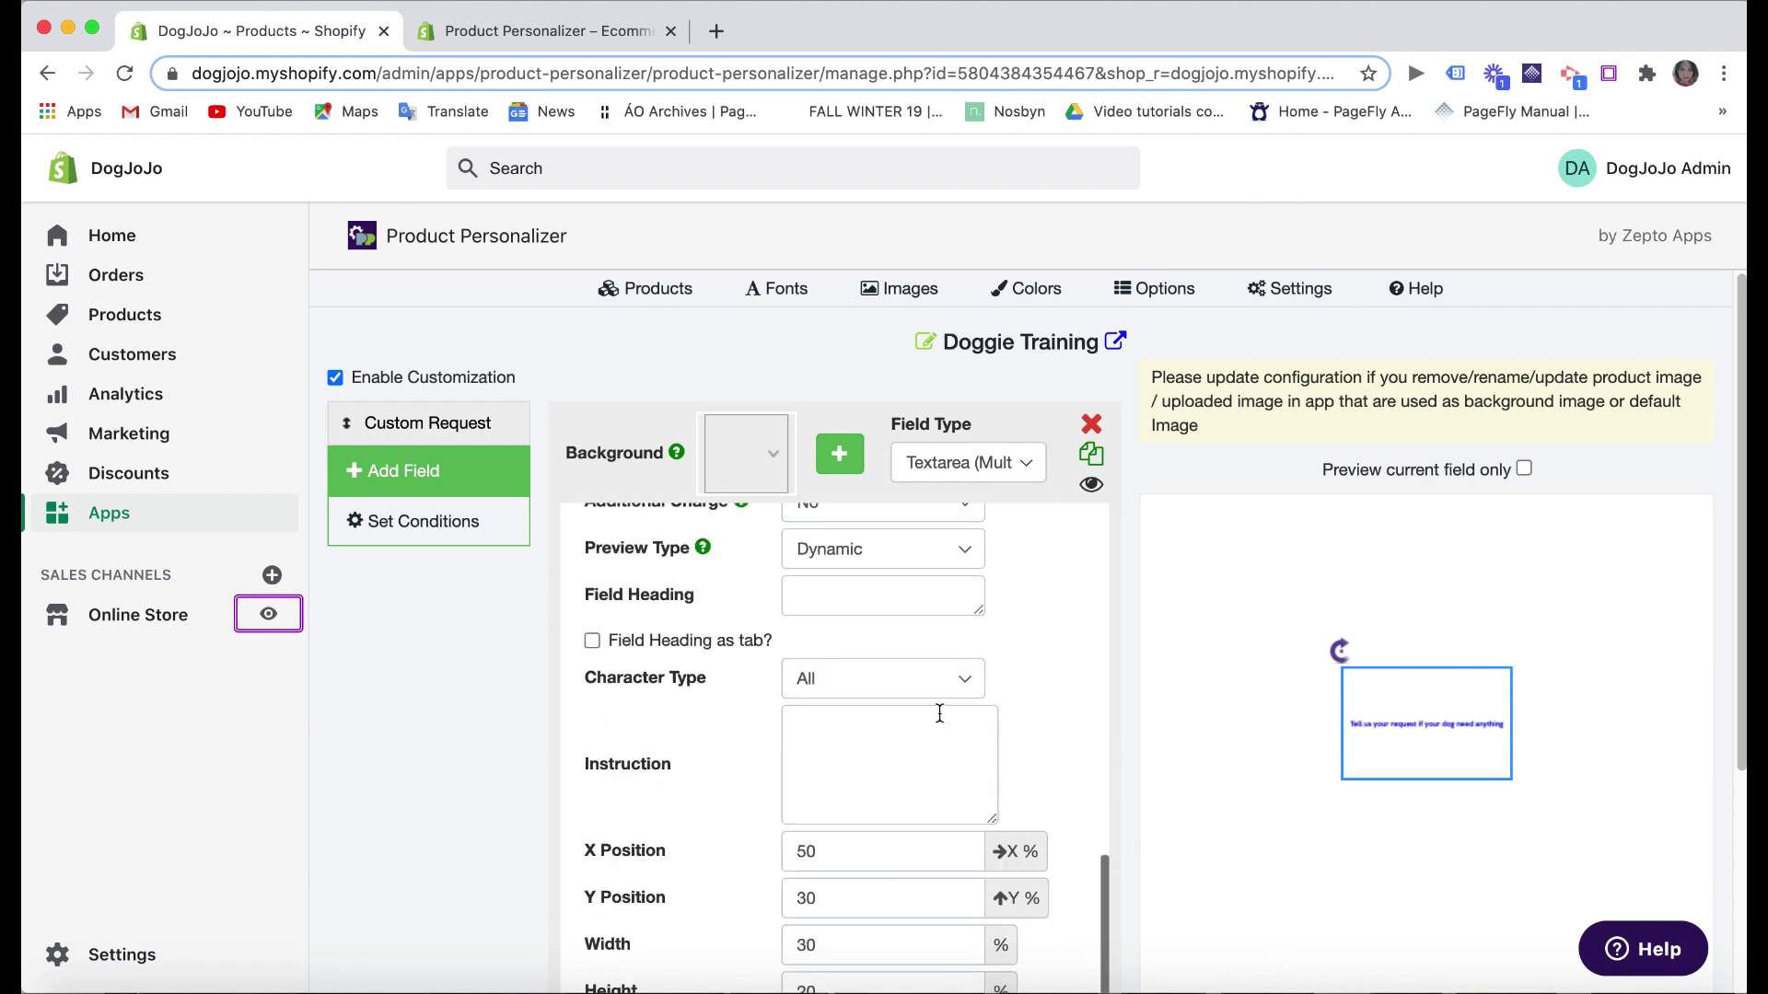
{"action": "left_click", "coordinate": [954, 691]}
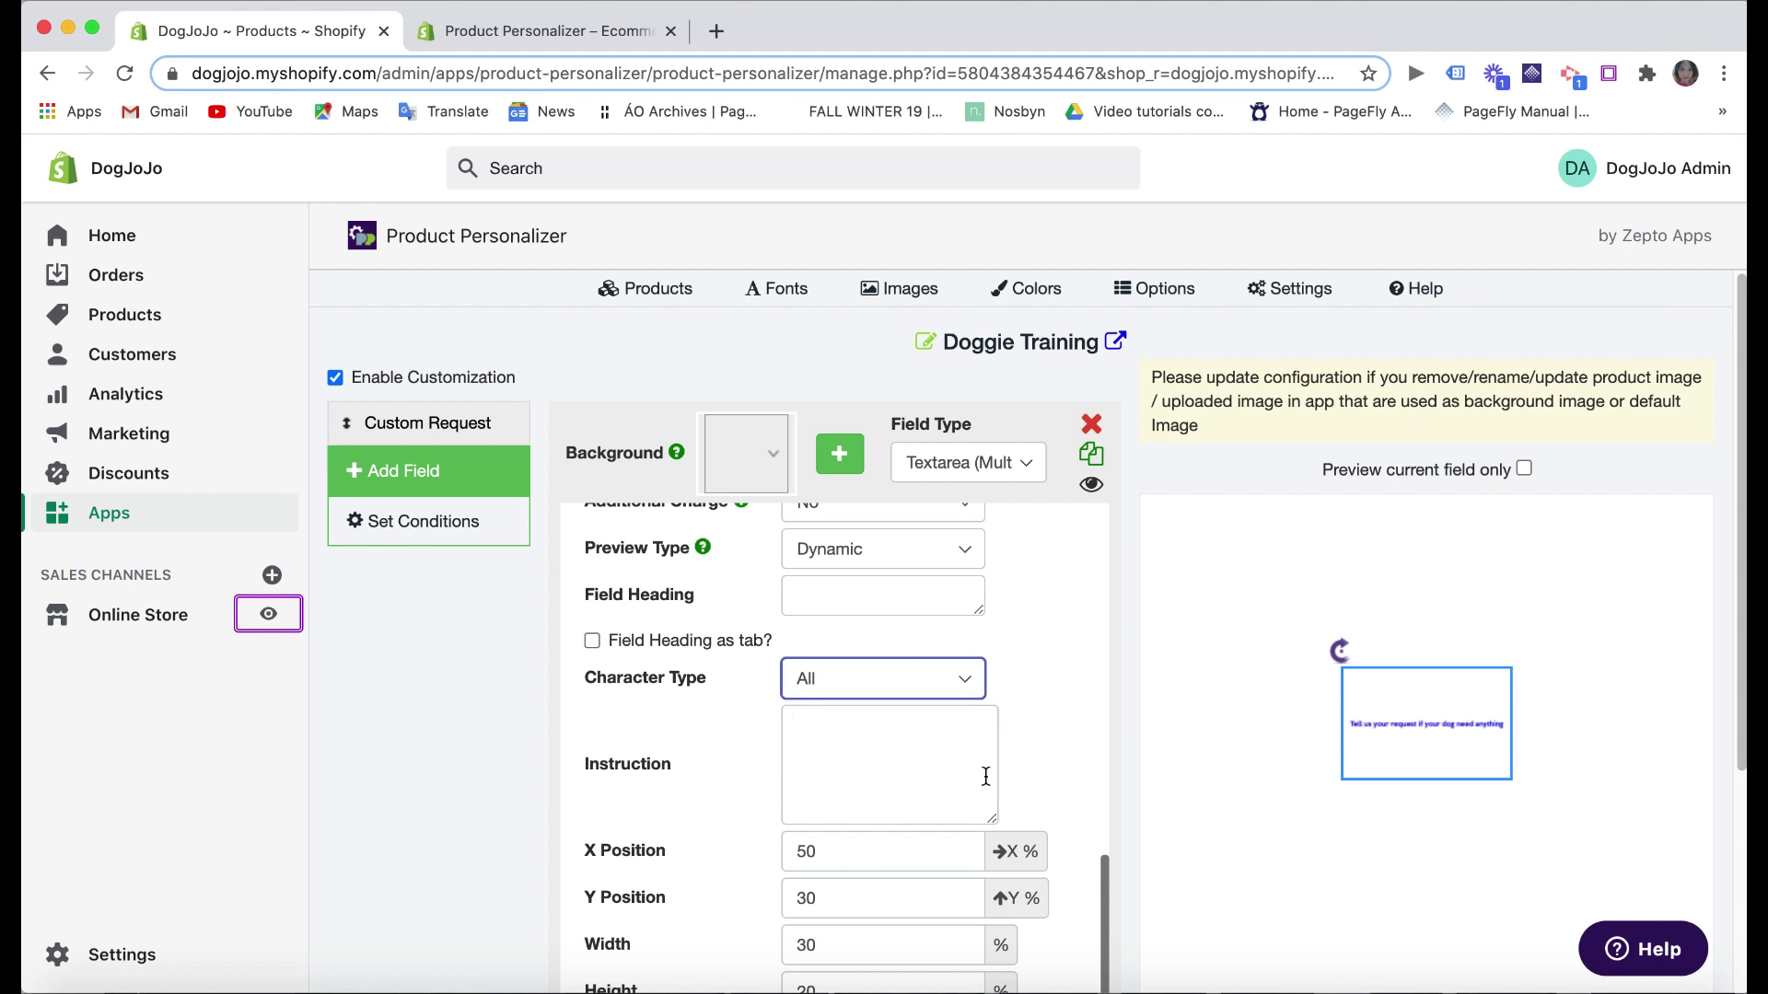
{"action": "scroll", "coordinate": [935, 832], "scroll_direction": "down", "scroll_amount": 4}
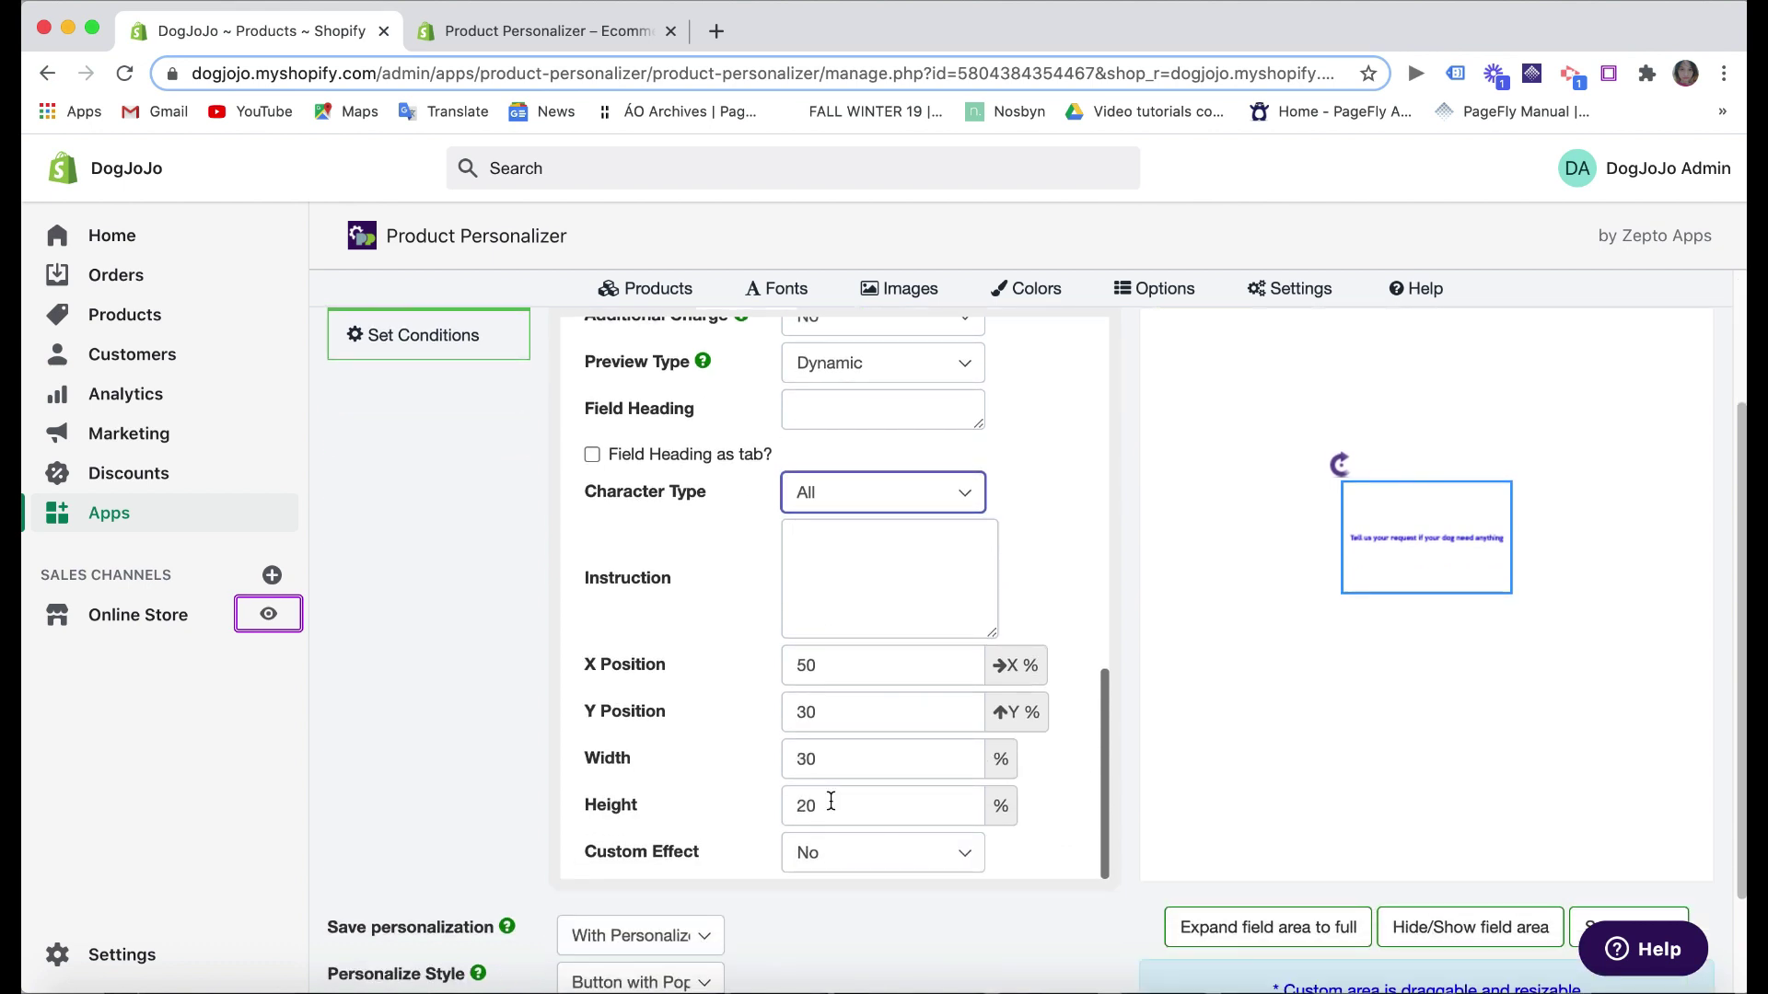
{"action": "scroll", "coordinate": [727, 851], "scroll_direction": "down", "scroll_amount": 3}
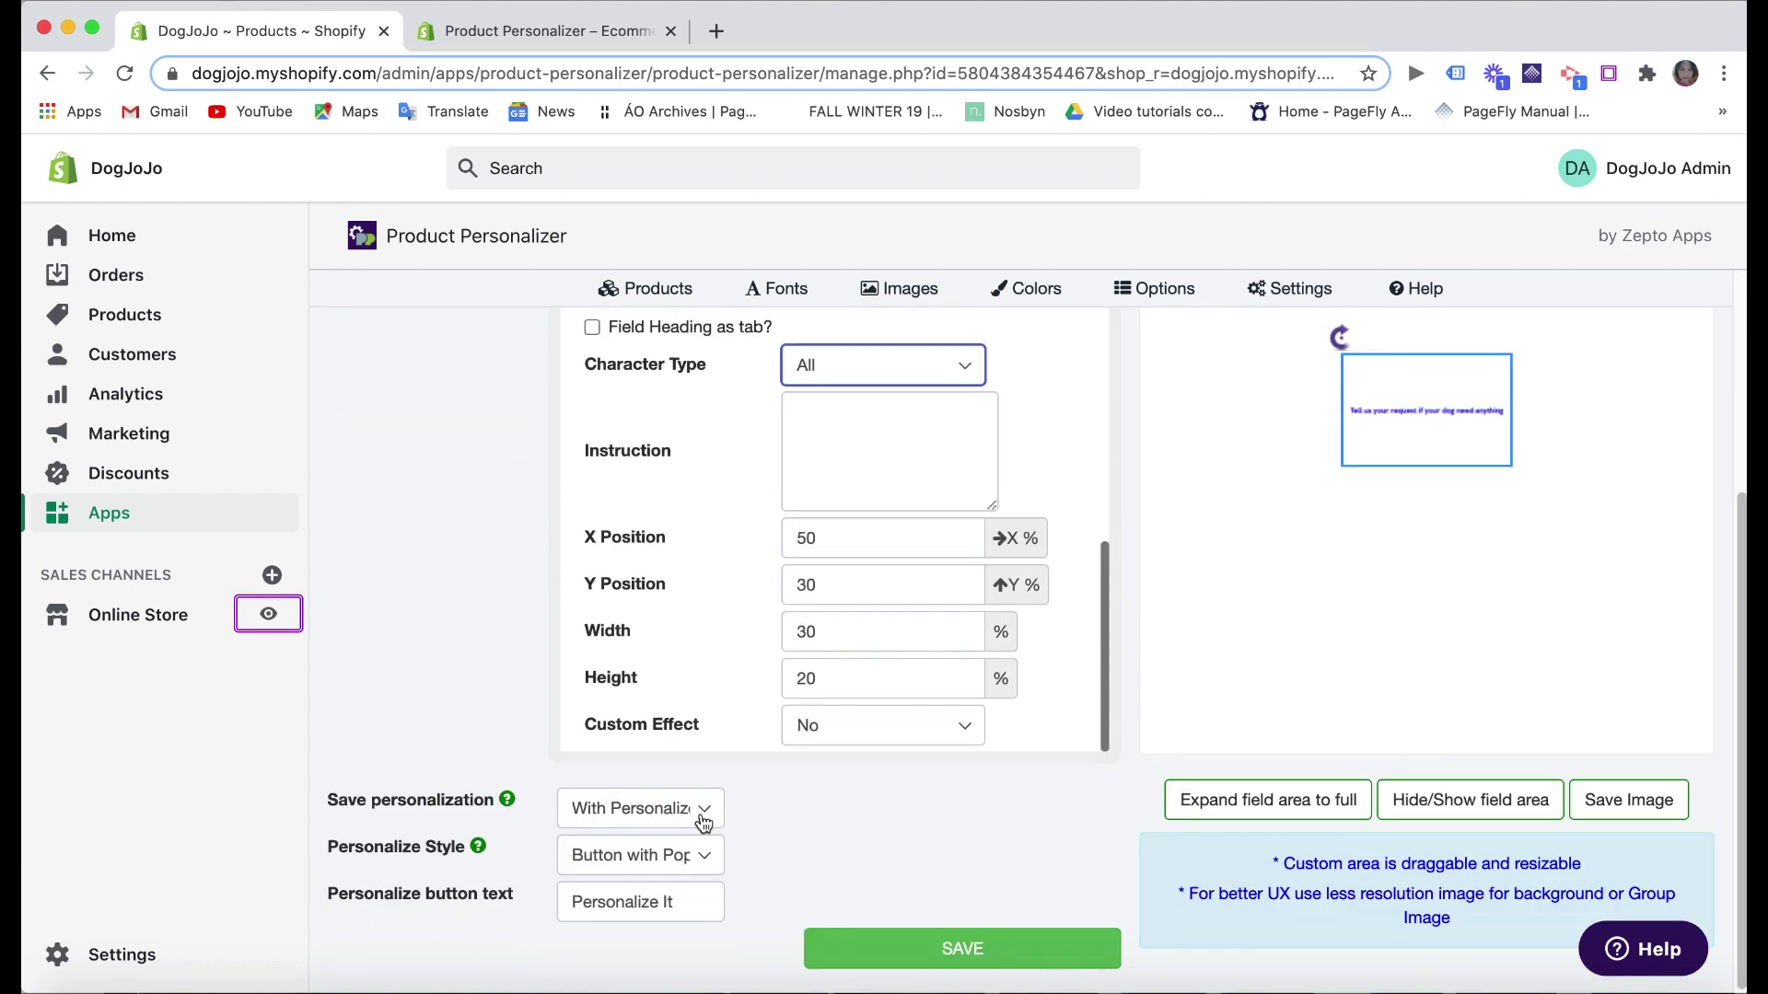
{"action": "left_click", "coordinate": [704, 822]}
{"action": "left_click", "coordinate": [522, 744]}
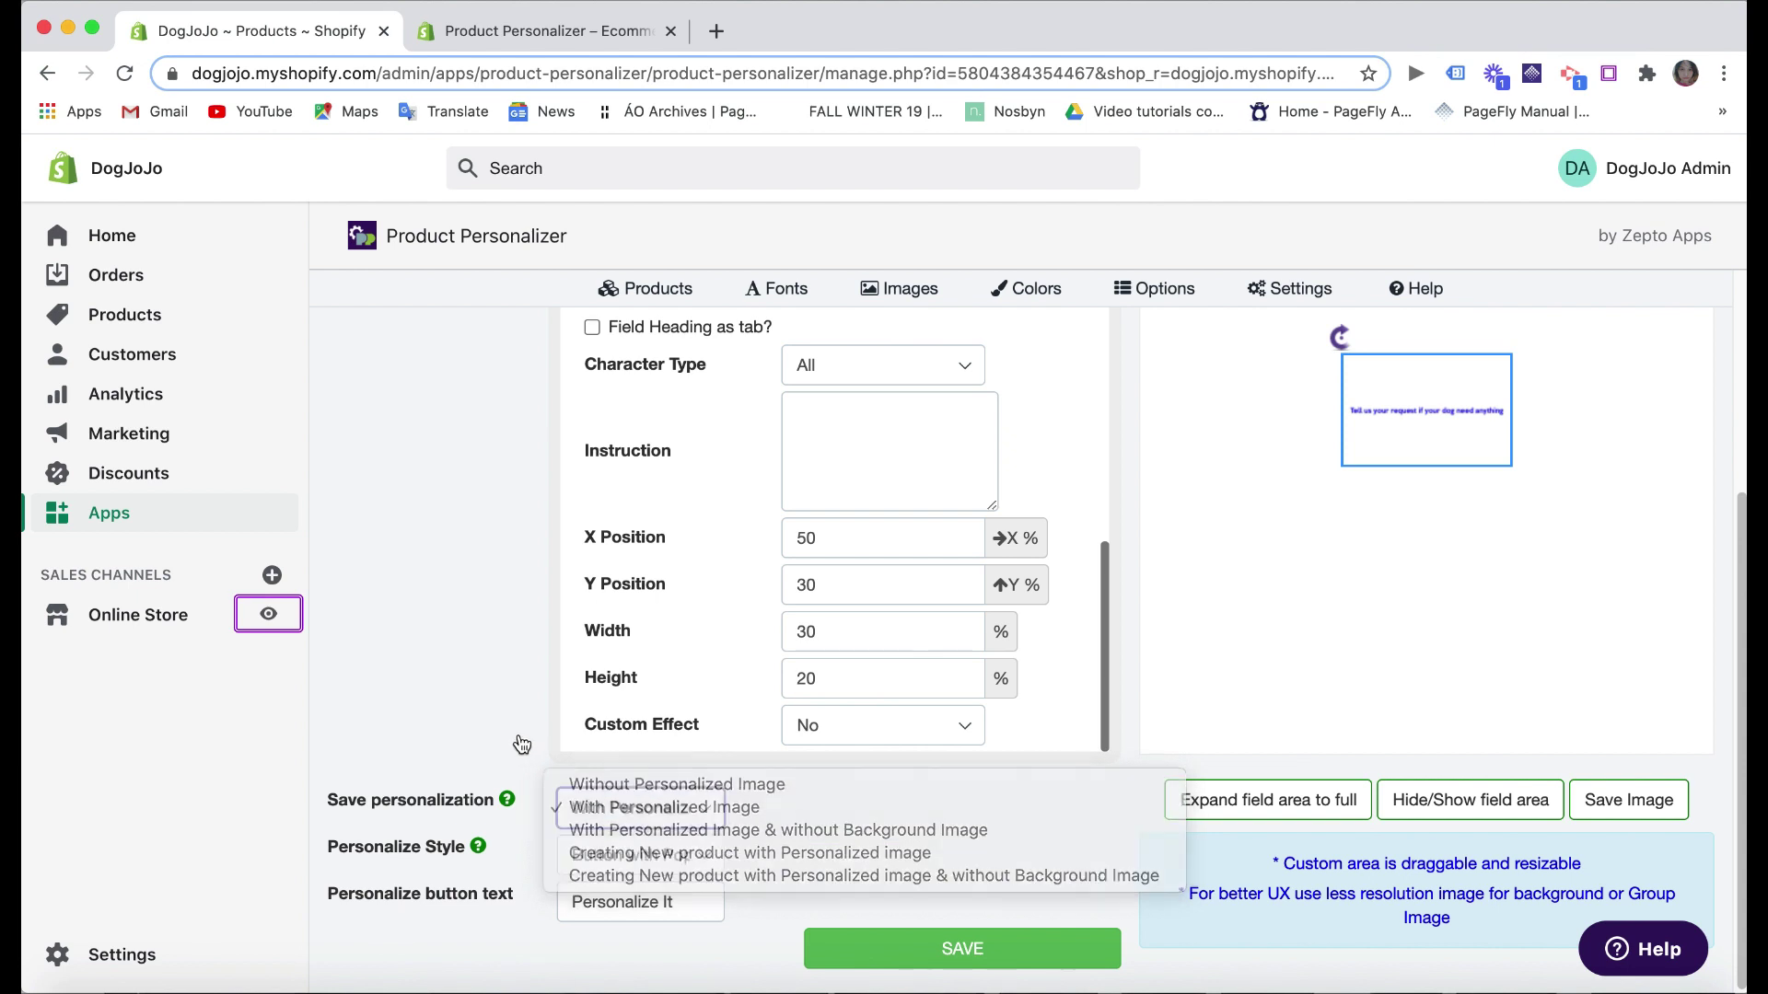
{"action": "left_click", "coordinate": [659, 865]}
{"action": "left_click", "coordinate": [476, 748]}
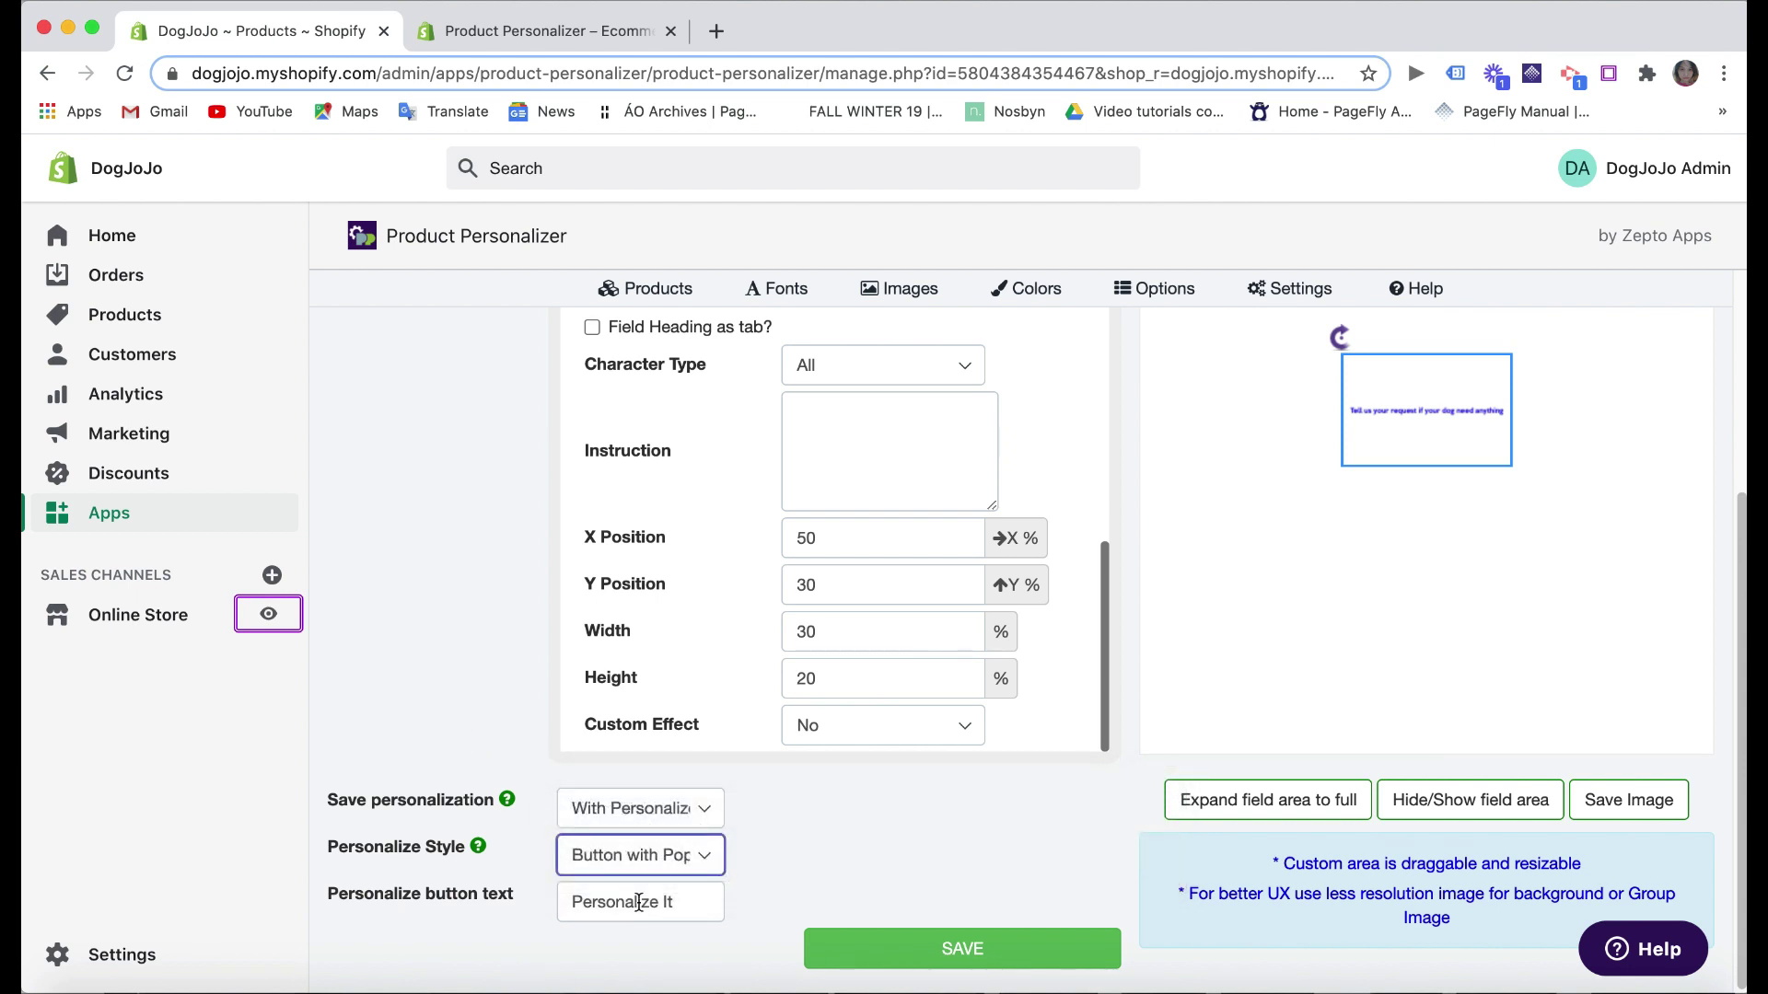
{"action": "left_click", "coordinate": [677, 911]}
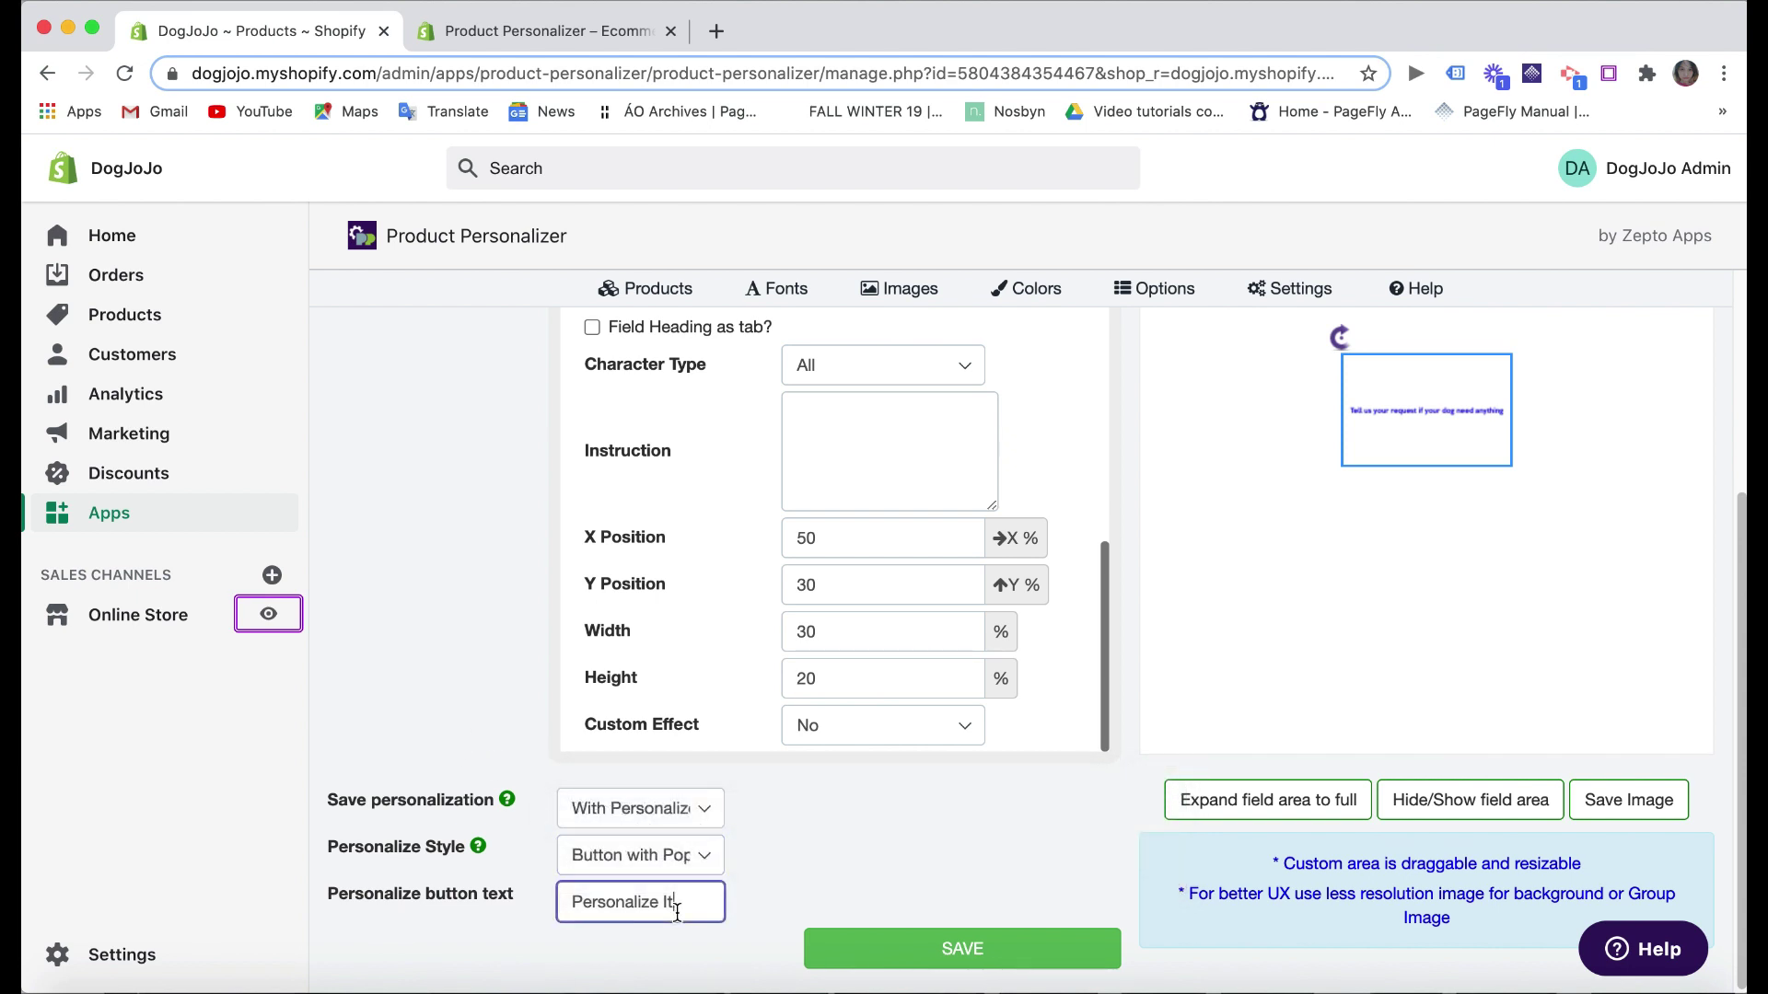
- Set Direct Field style, preview button No, No Preview timing, and save Without Personalized Image
{"action": "left_click", "coordinate": [706, 866]}
{"action": "left_click", "coordinate": [690, 808]}
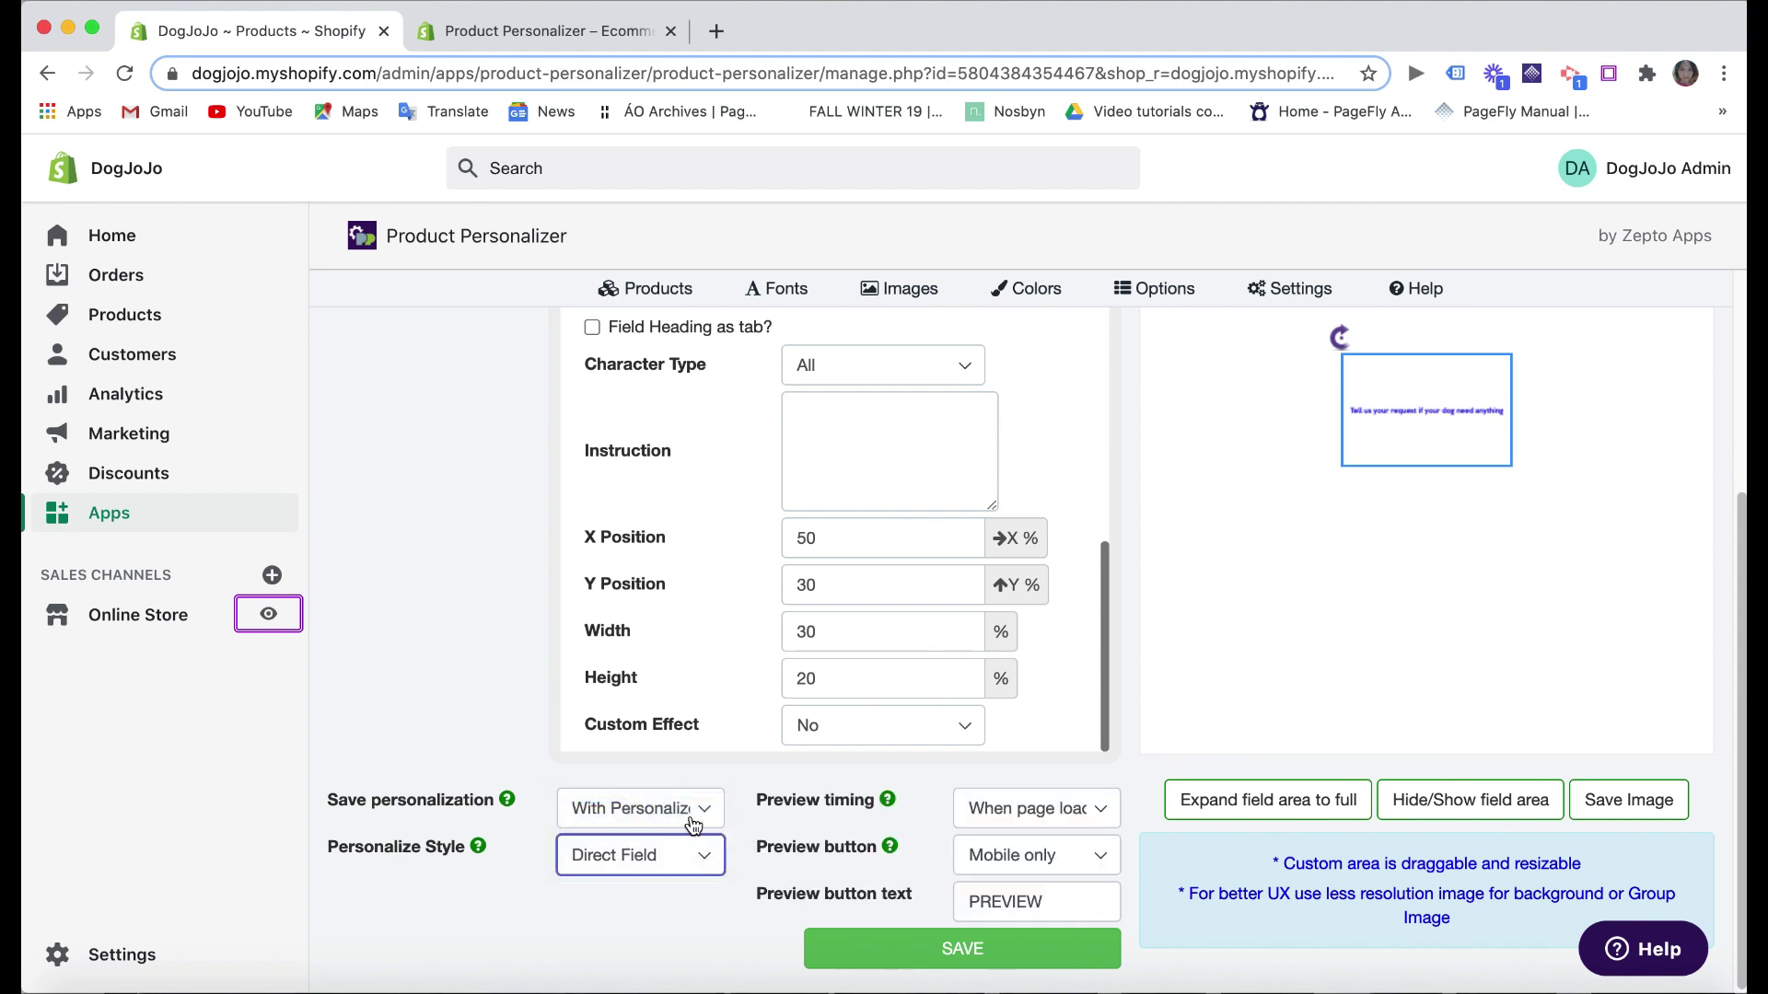
{"action": "left_click", "coordinate": [1106, 871]}
{"action": "left_click", "coordinate": [1088, 833]}
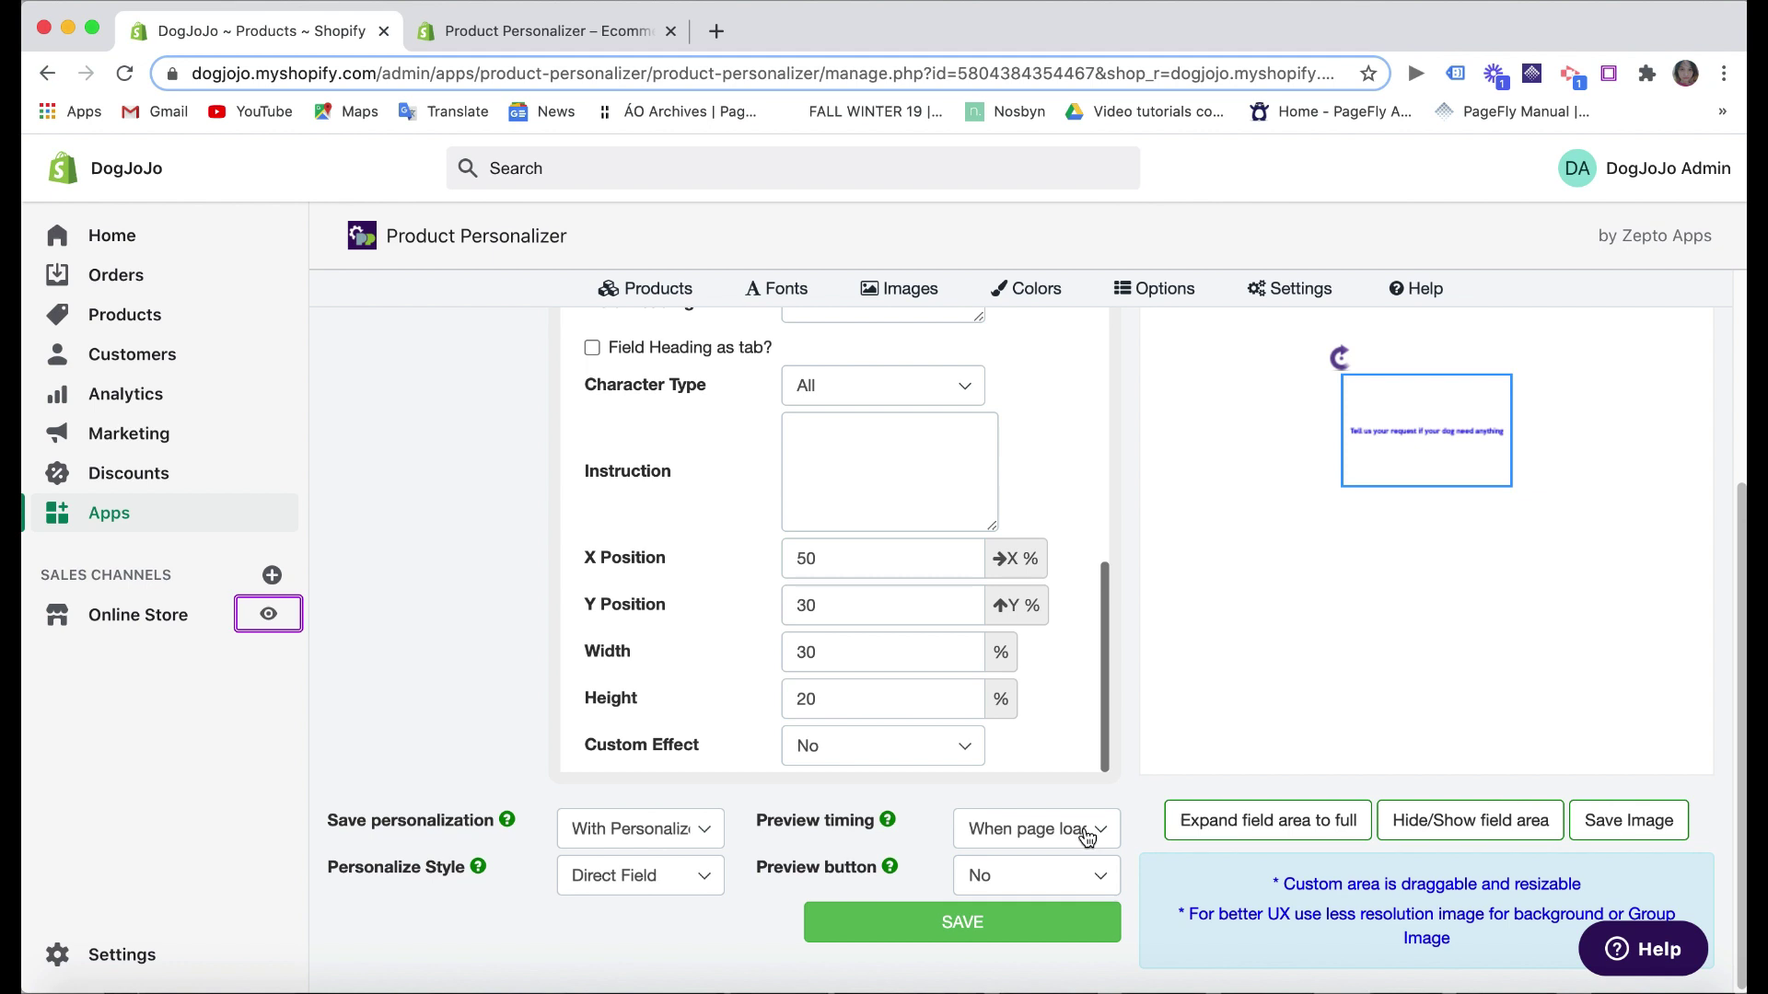
{"action": "left_click", "coordinate": [1087, 836]}
{"action": "left_click", "coordinate": [1054, 896]}
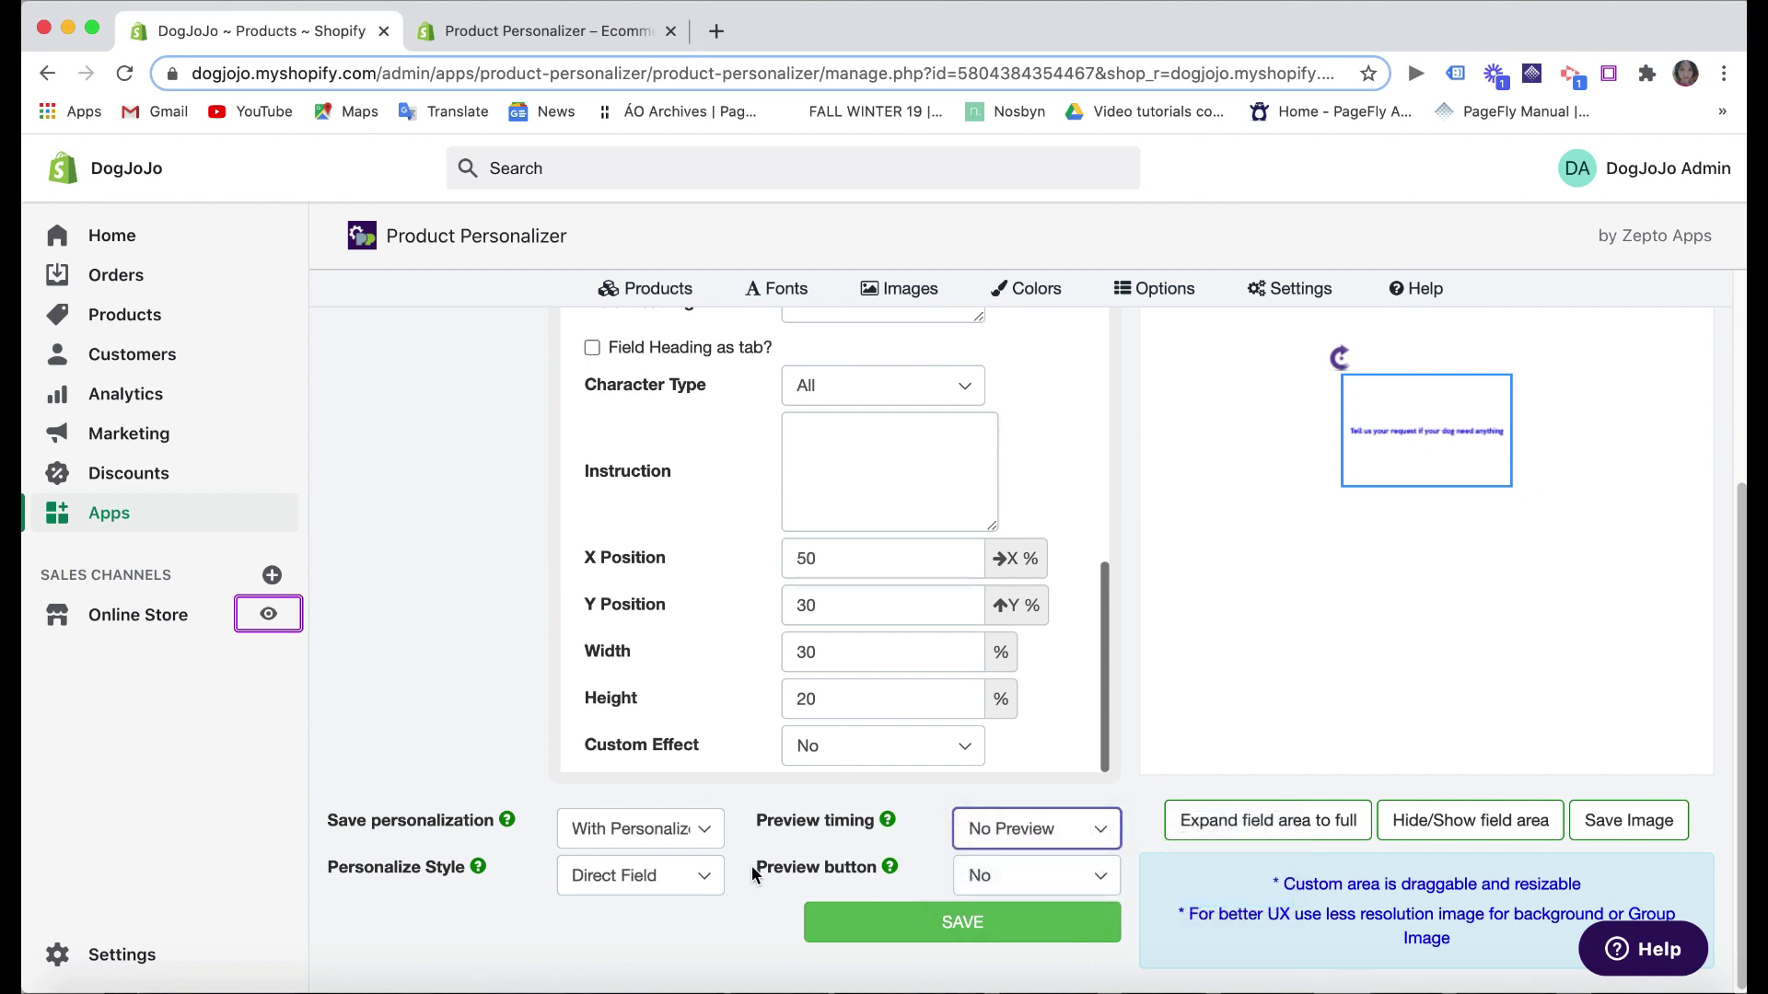
{"action": "left_click", "coordinate": [649, 829]}
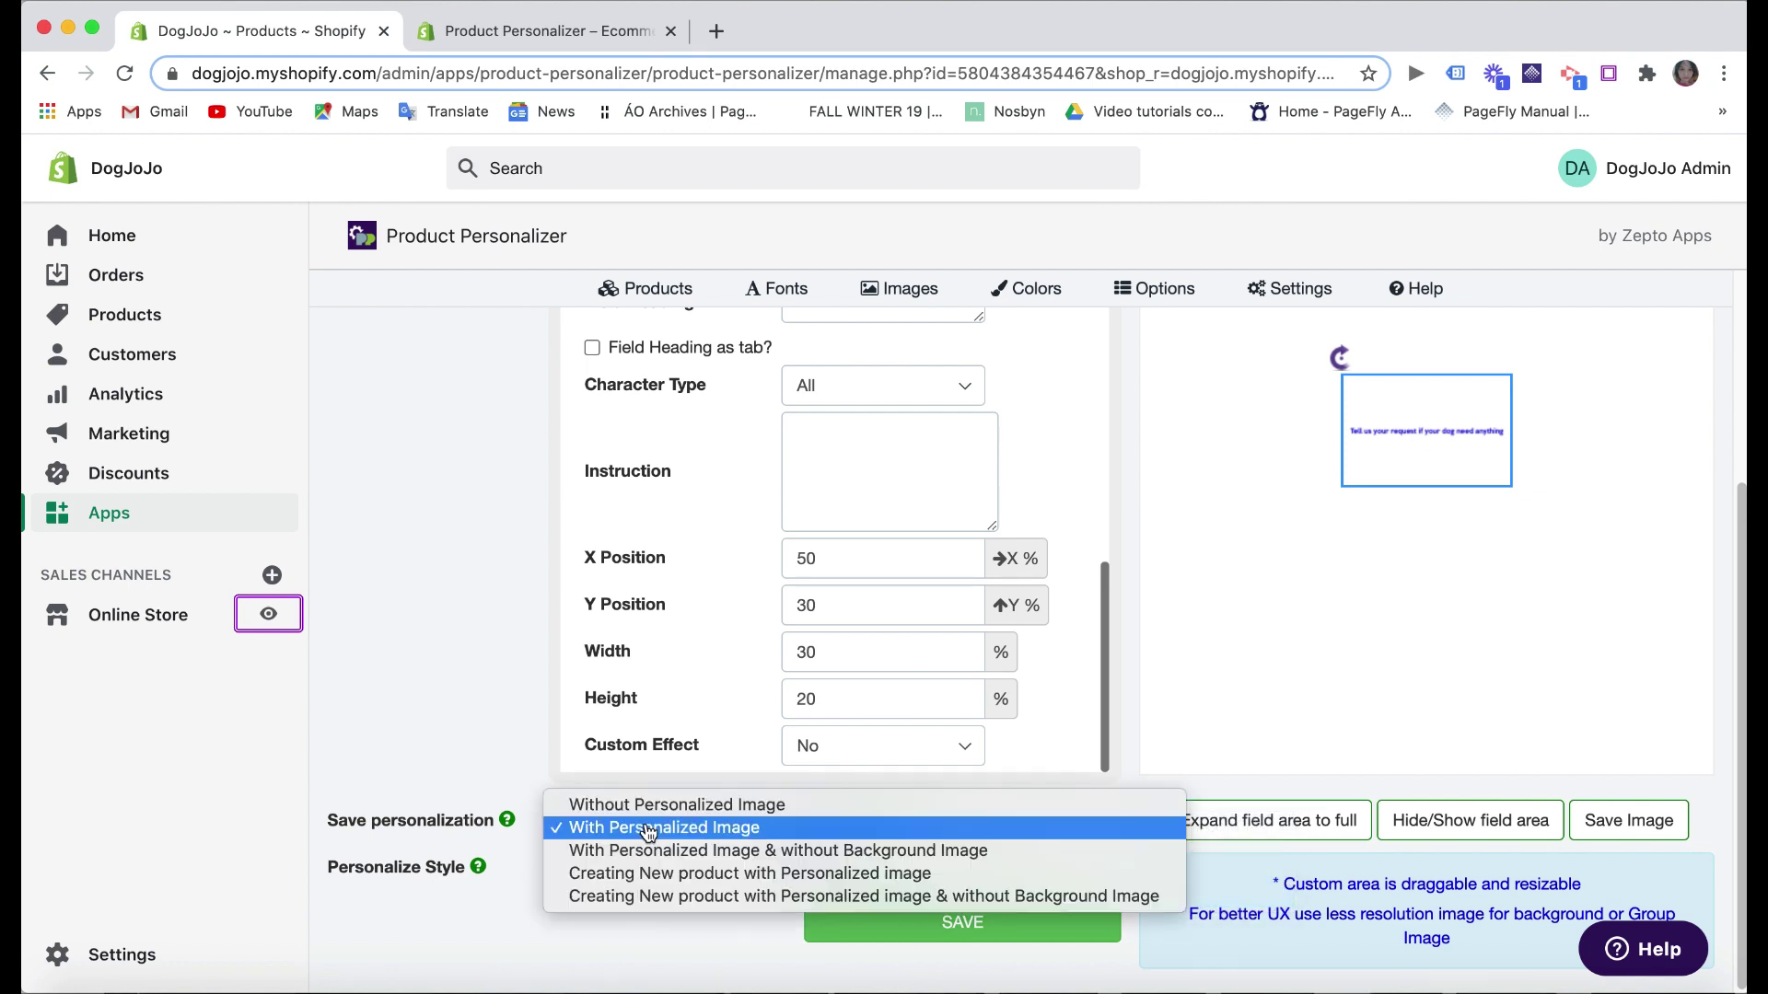
{"action": "left_click", "coordinate": [594, 803]}
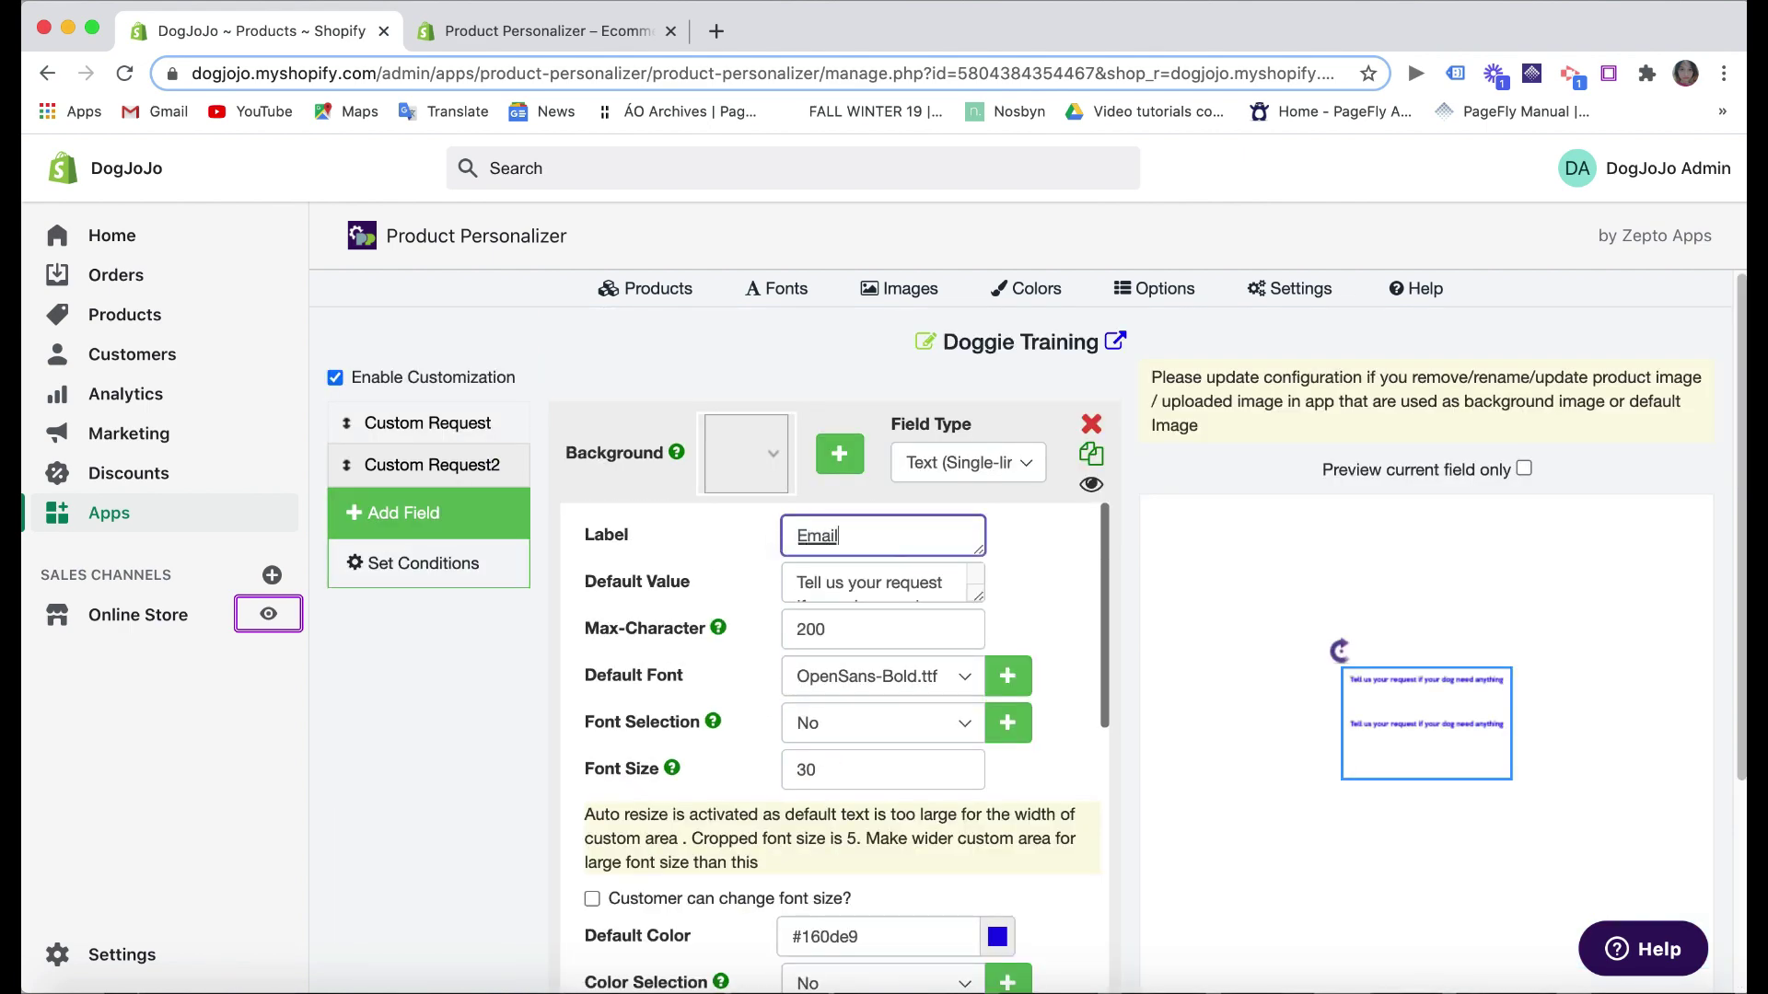
- Add an Email field and a required 'Choose the date' field with Date character type
{"action": "left_click", "coordinate": [808, 653]}
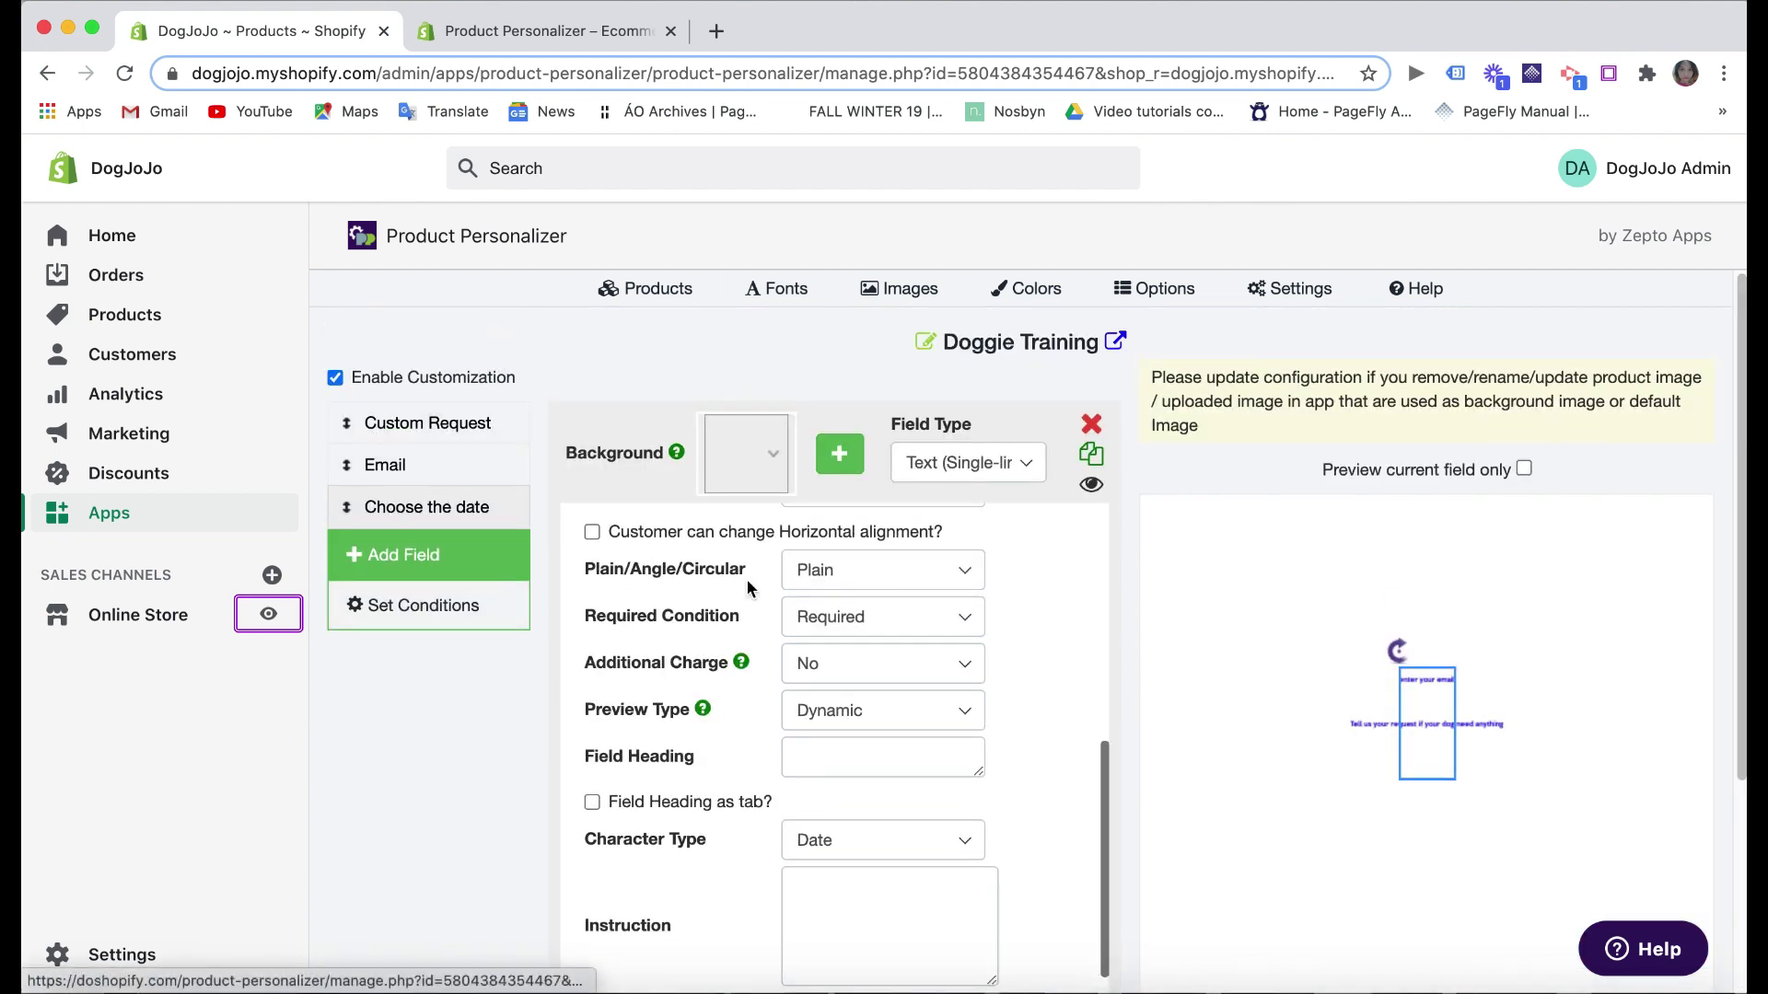
{"action": "scroll", "coordinate": [939, 635], "scroll_direction": "up", "scroll_amount": 5}
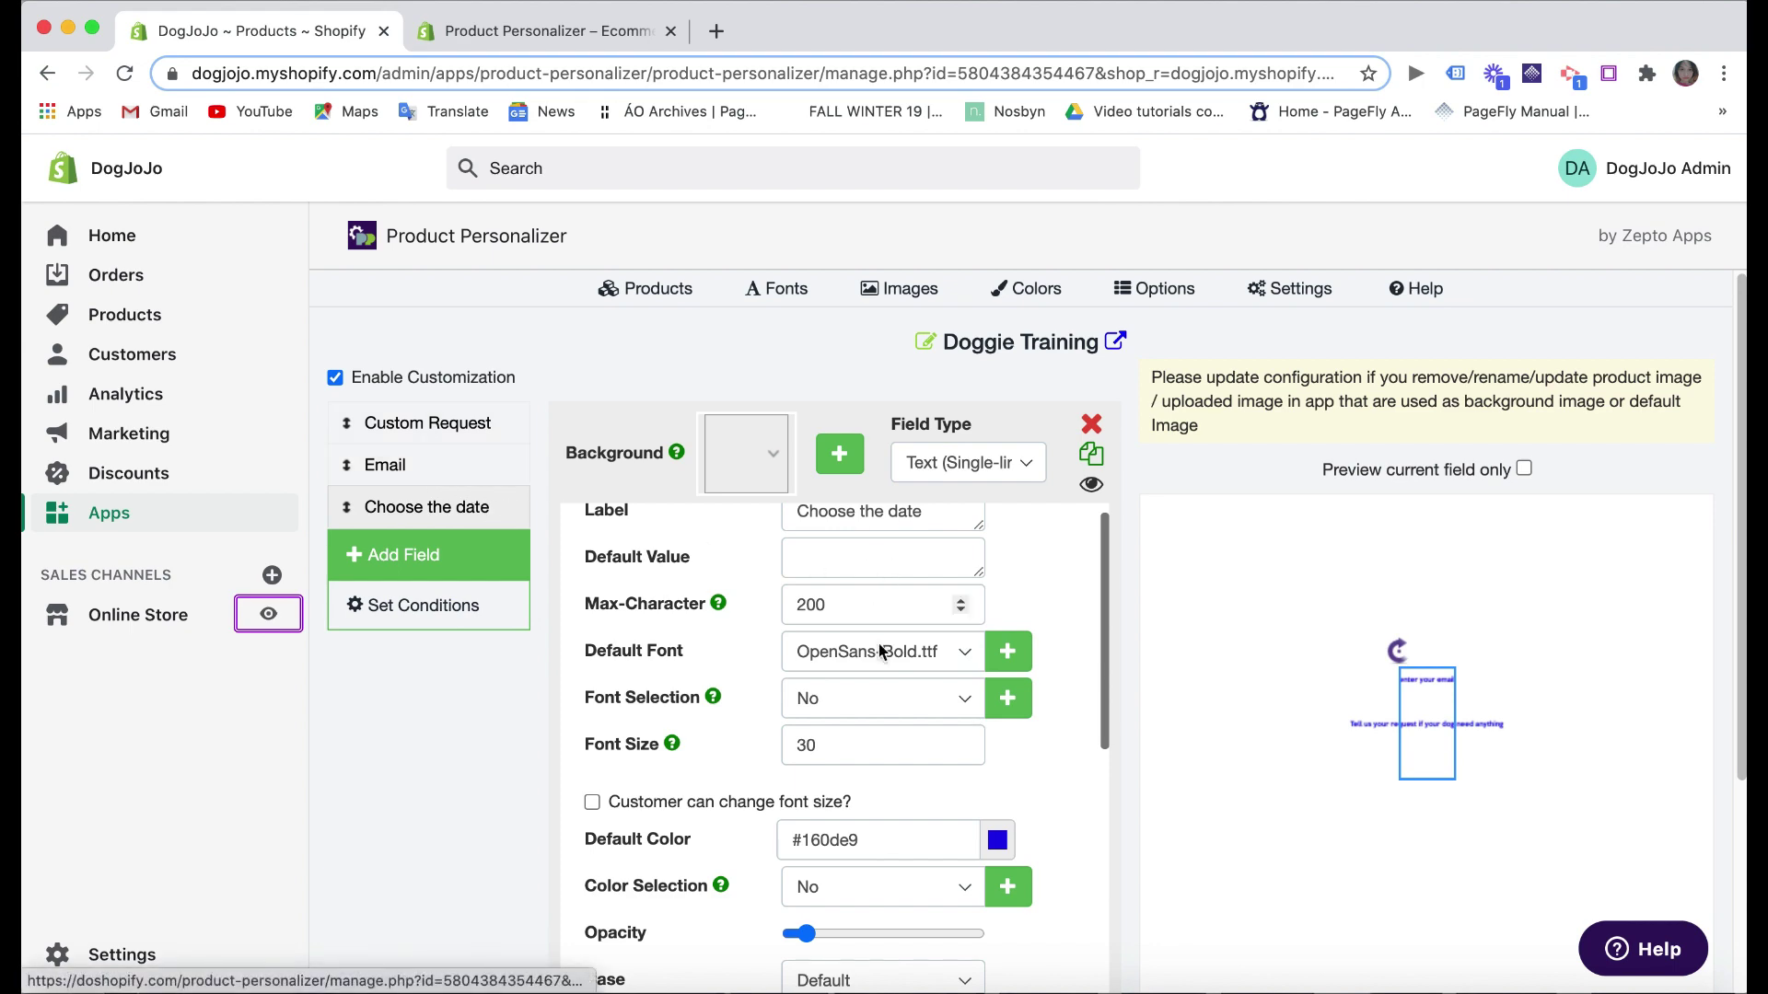
{"action": "scroll", "coordinate": [966, 612], "scroll_direction": "down", "scroll_amount": 6}
{"action": "scroll", "coordinate": [976, 620], "scroll_direction": "down", "scroll_amount": 8}
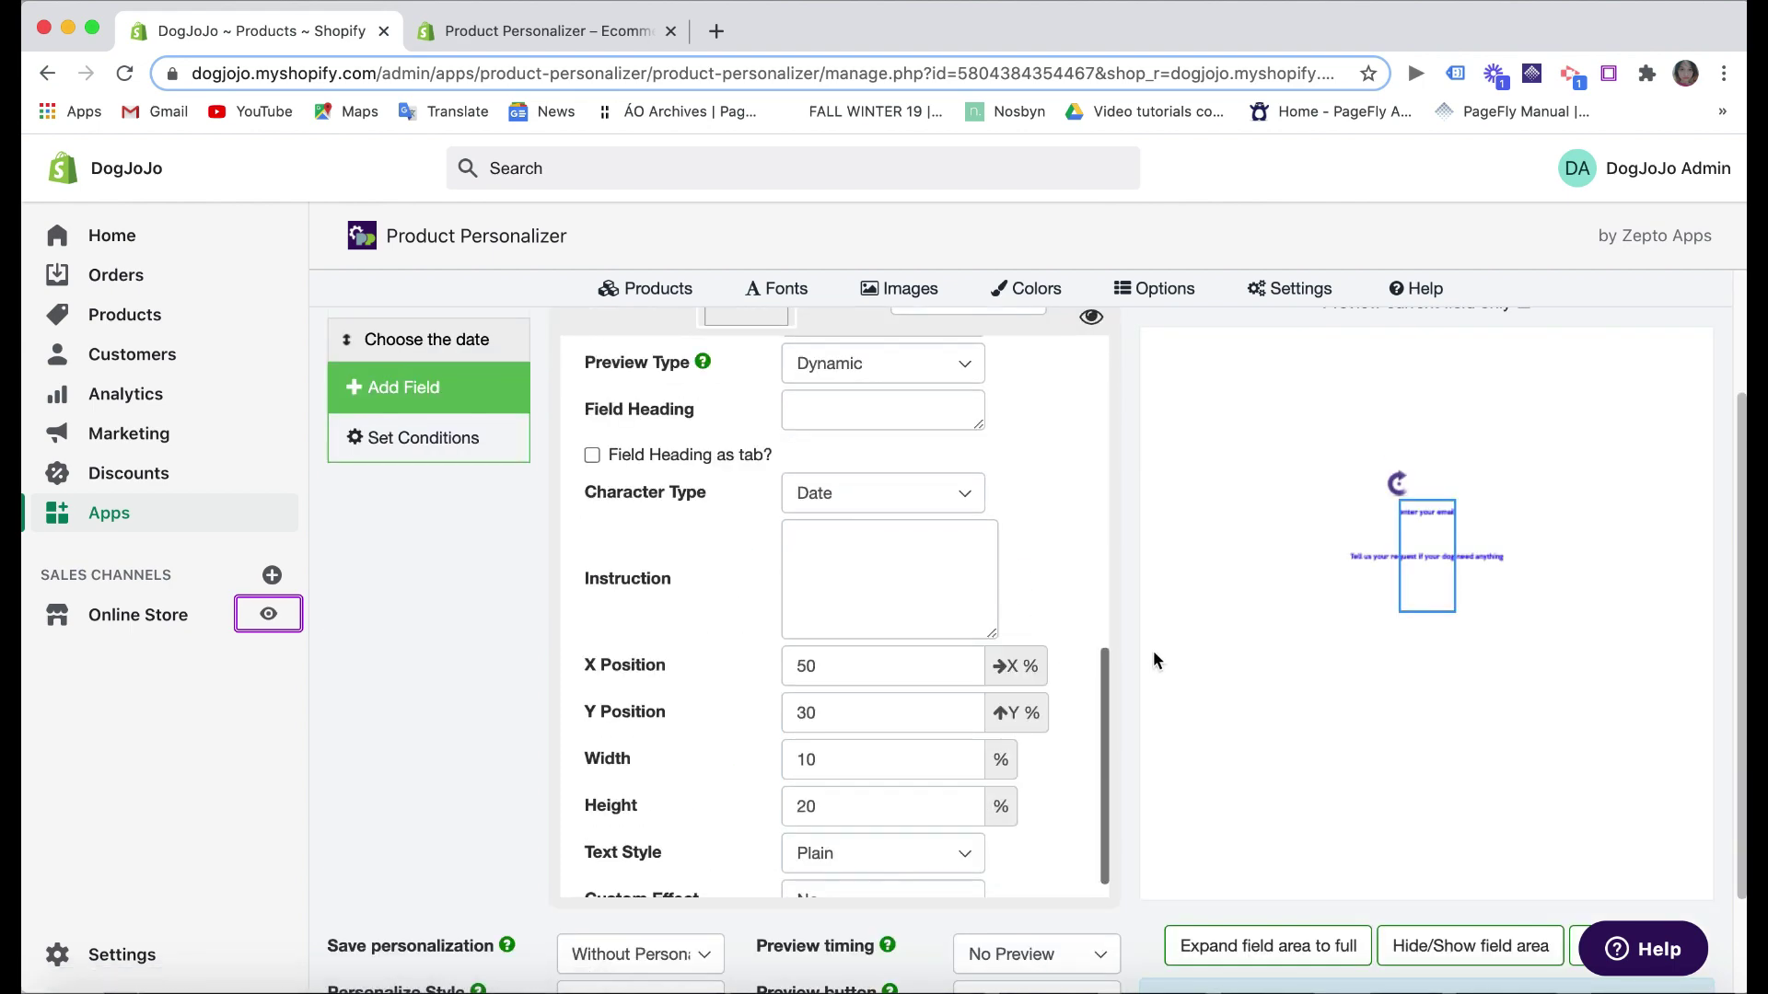
{"action": "scroll", "coordinate": [994, 737], "scroll_direction": "up", "scroll_amount": 15}
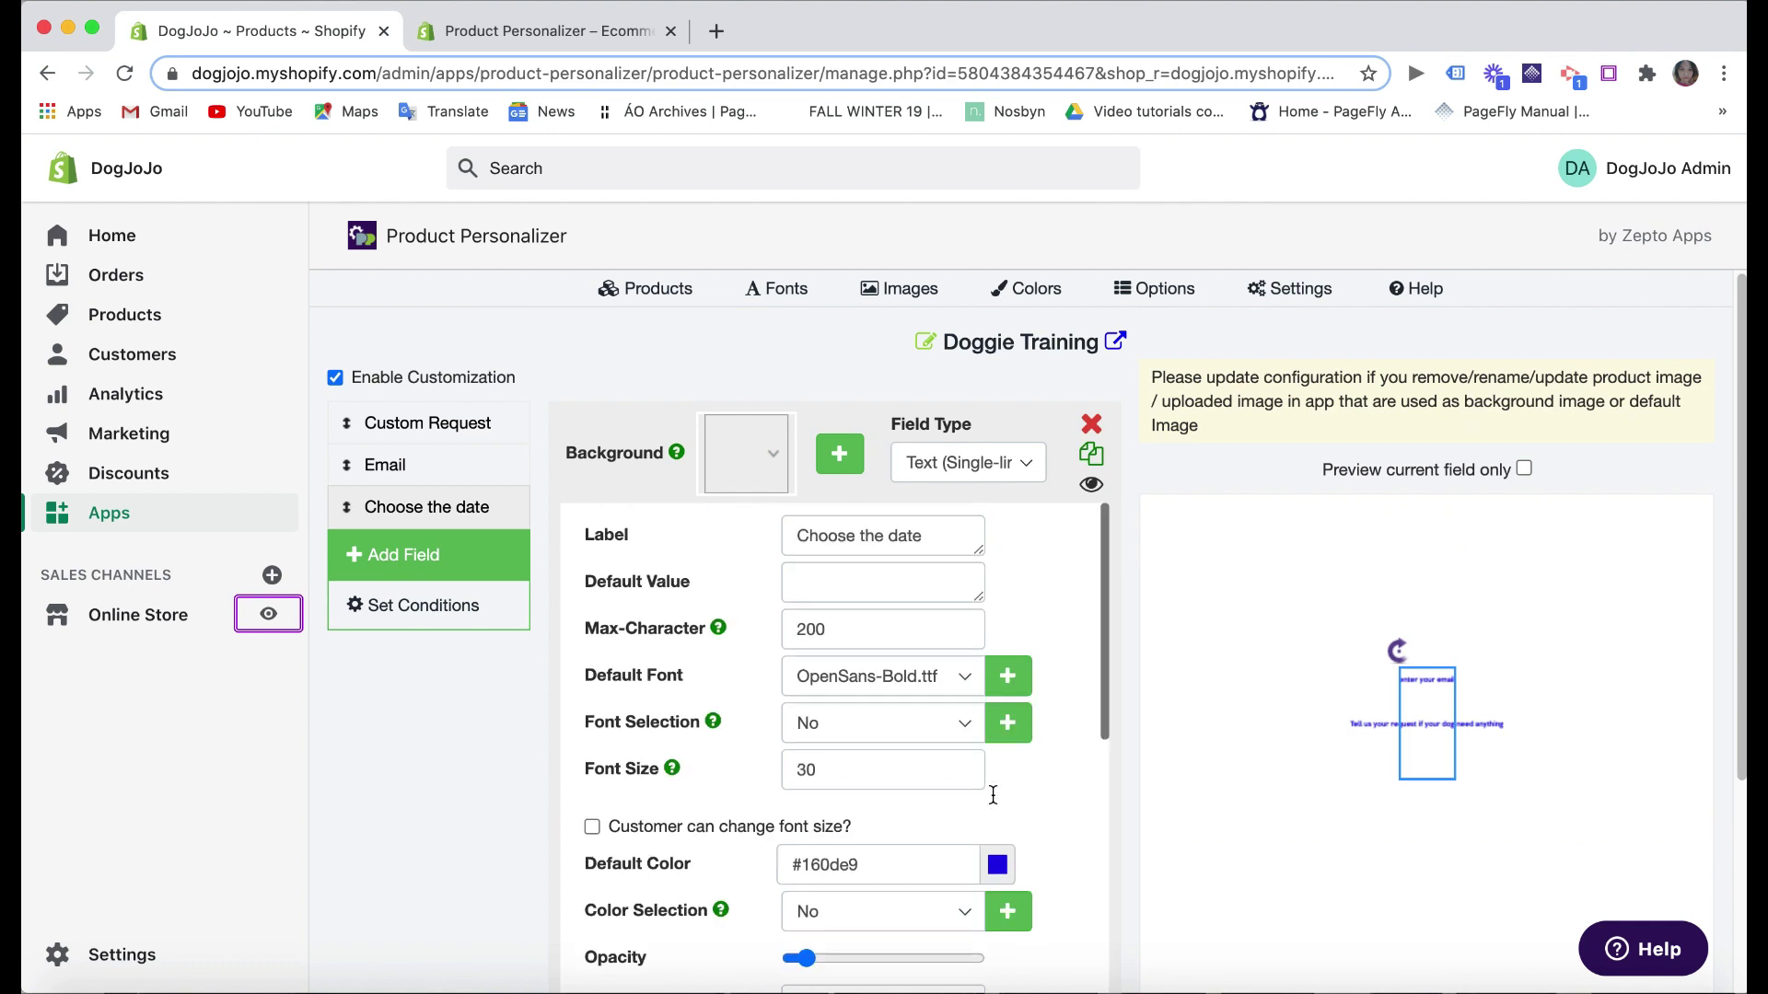
- On the Doggie Training storefront page, try the Custom Request, Email and date-picker fields
{"action": "left_click", "coordinate": [991, 356]}
{"action": "scroll", "coordinate": [1172, 589], "scroll_direction": "down", "scroll_amount": 5}
{"action": "scroll", "coordinate": [1173, 583], "scroll_direction": "up", "scroll_amount": 2}
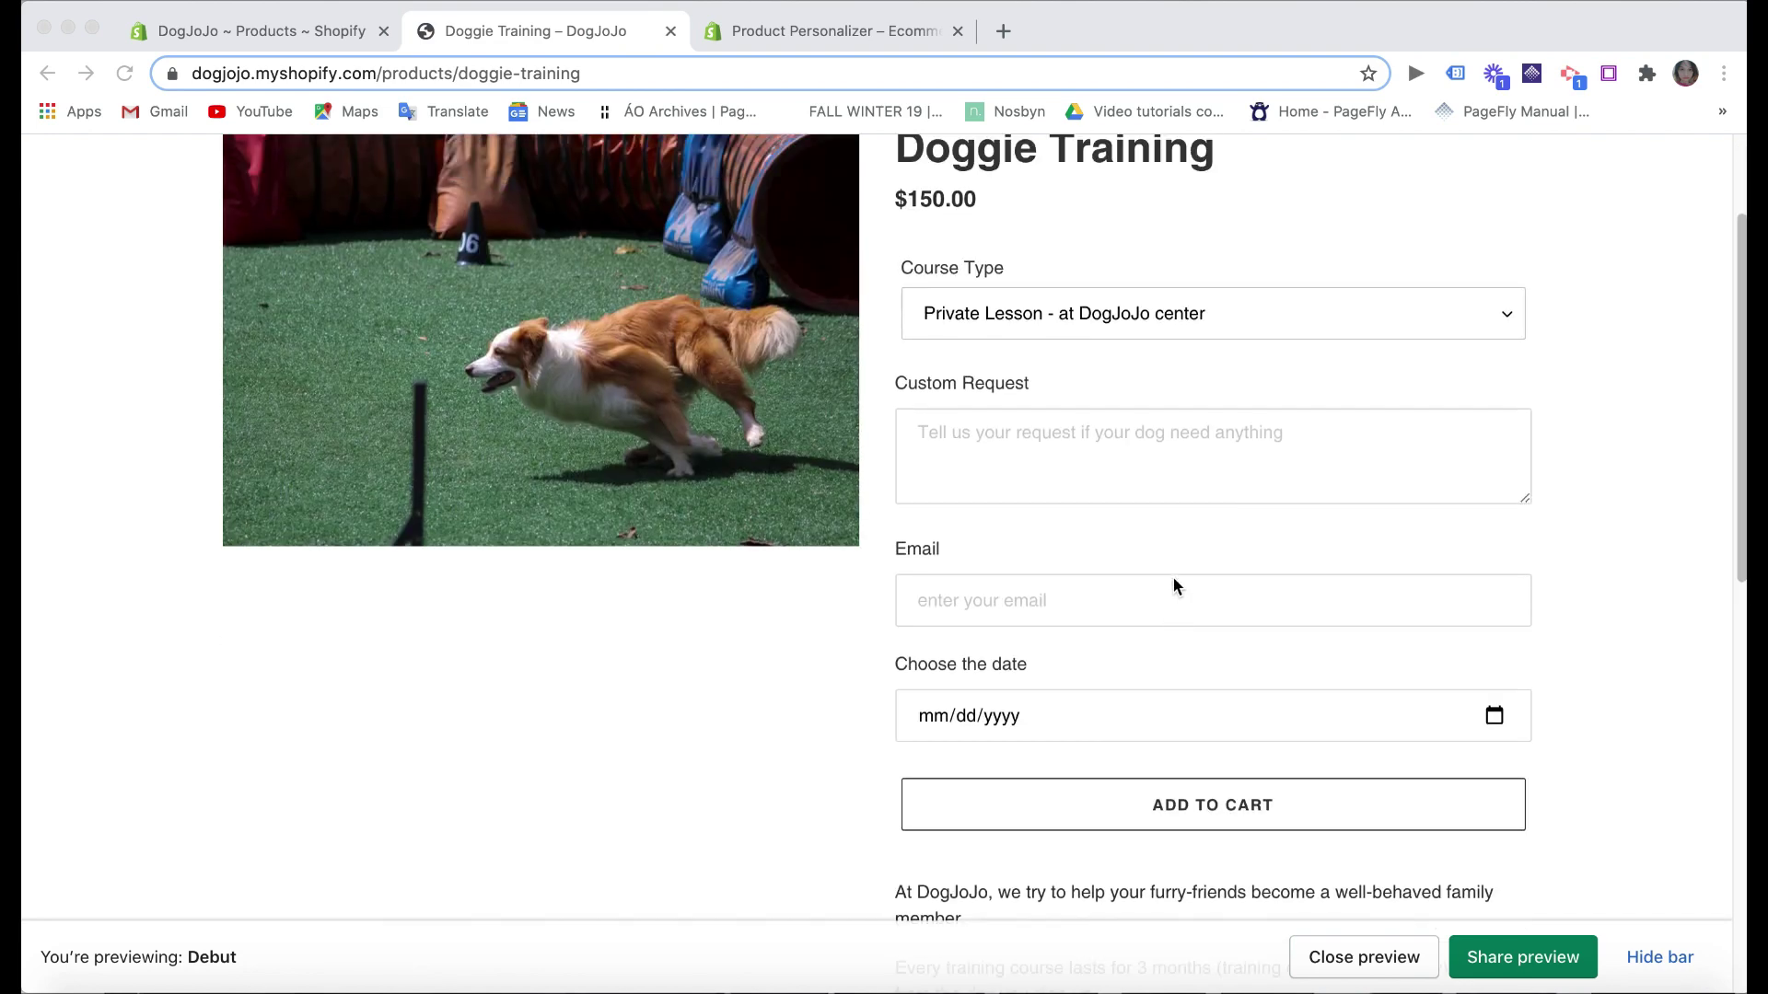
{"action": "left_click", "coordinate": [1137, 512]}
{"action": "scroll", "coordinate": [1101, 737], "scroll_direction": "down", "scroll_amount": 1}
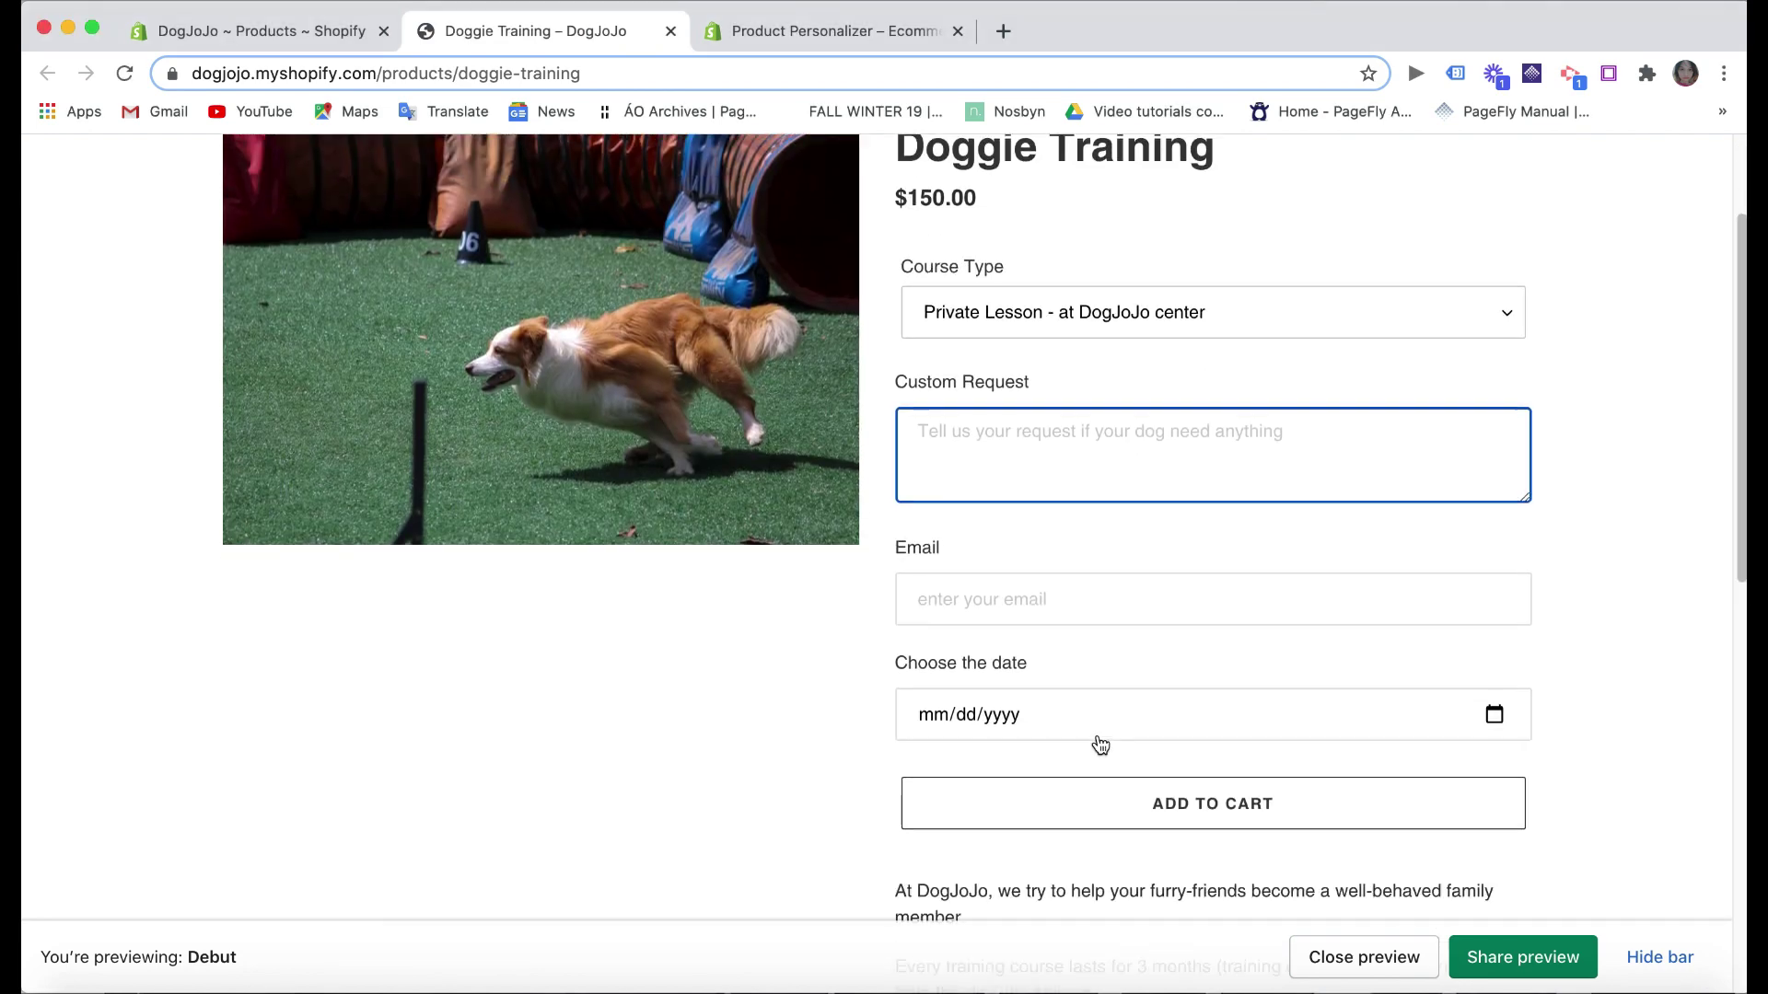
{"action": "left_click", "coordinate": [1052, 594]}
{"action": "left_click", "coordinate": [1289, 730]}
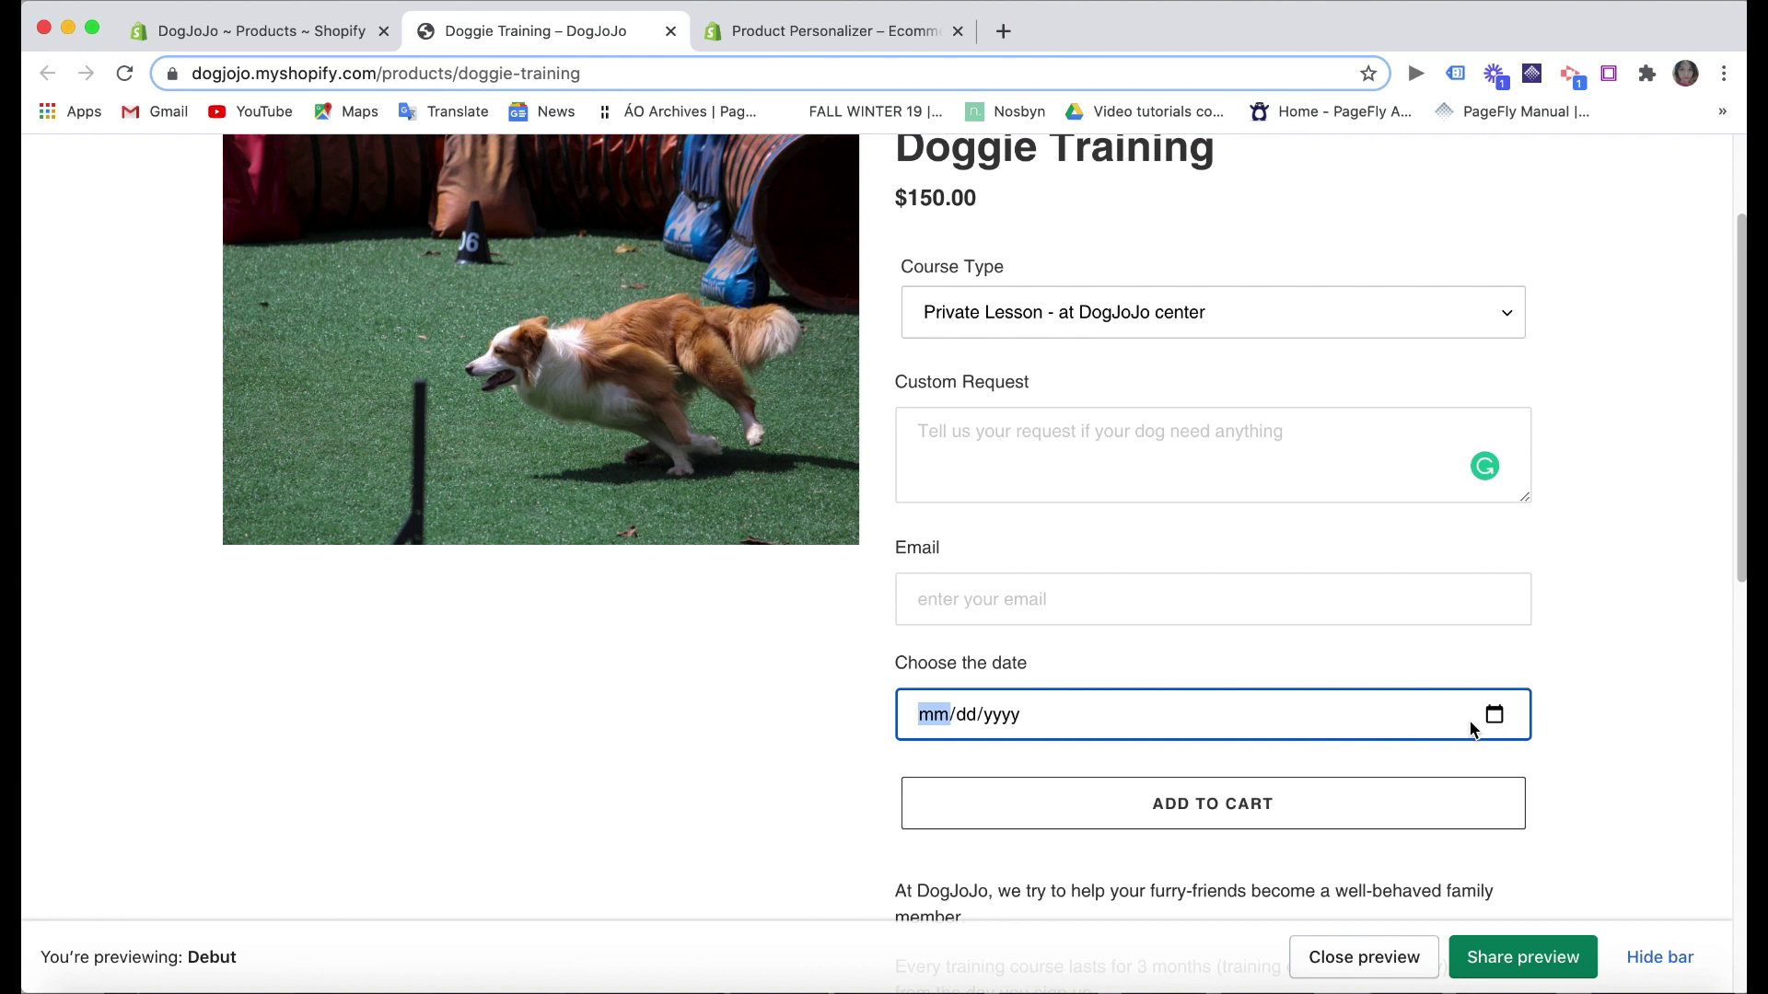
{"action": "left_click", "coordinate": [1494, 715]}
{"action": "left_click", "coordinate": [728, 743]}
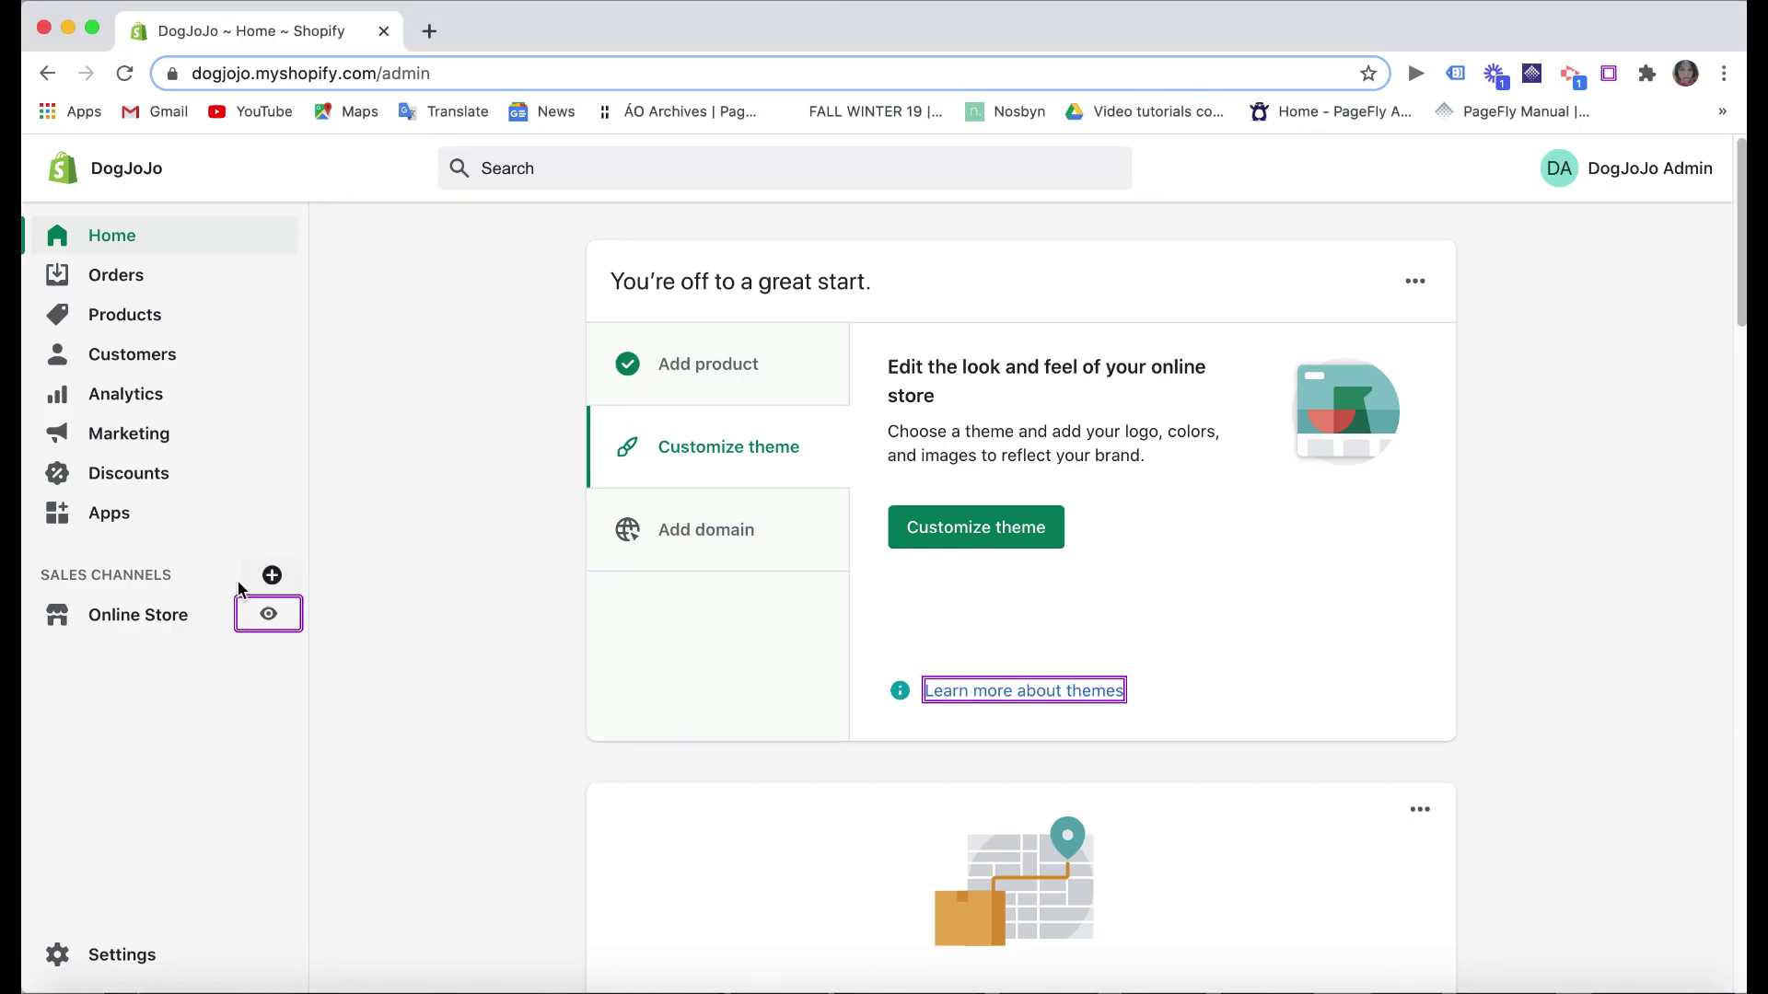
- Go to the store's themes and browse Shopify's free themes
{"action": "left_click", "coordinate": [188, 618]}
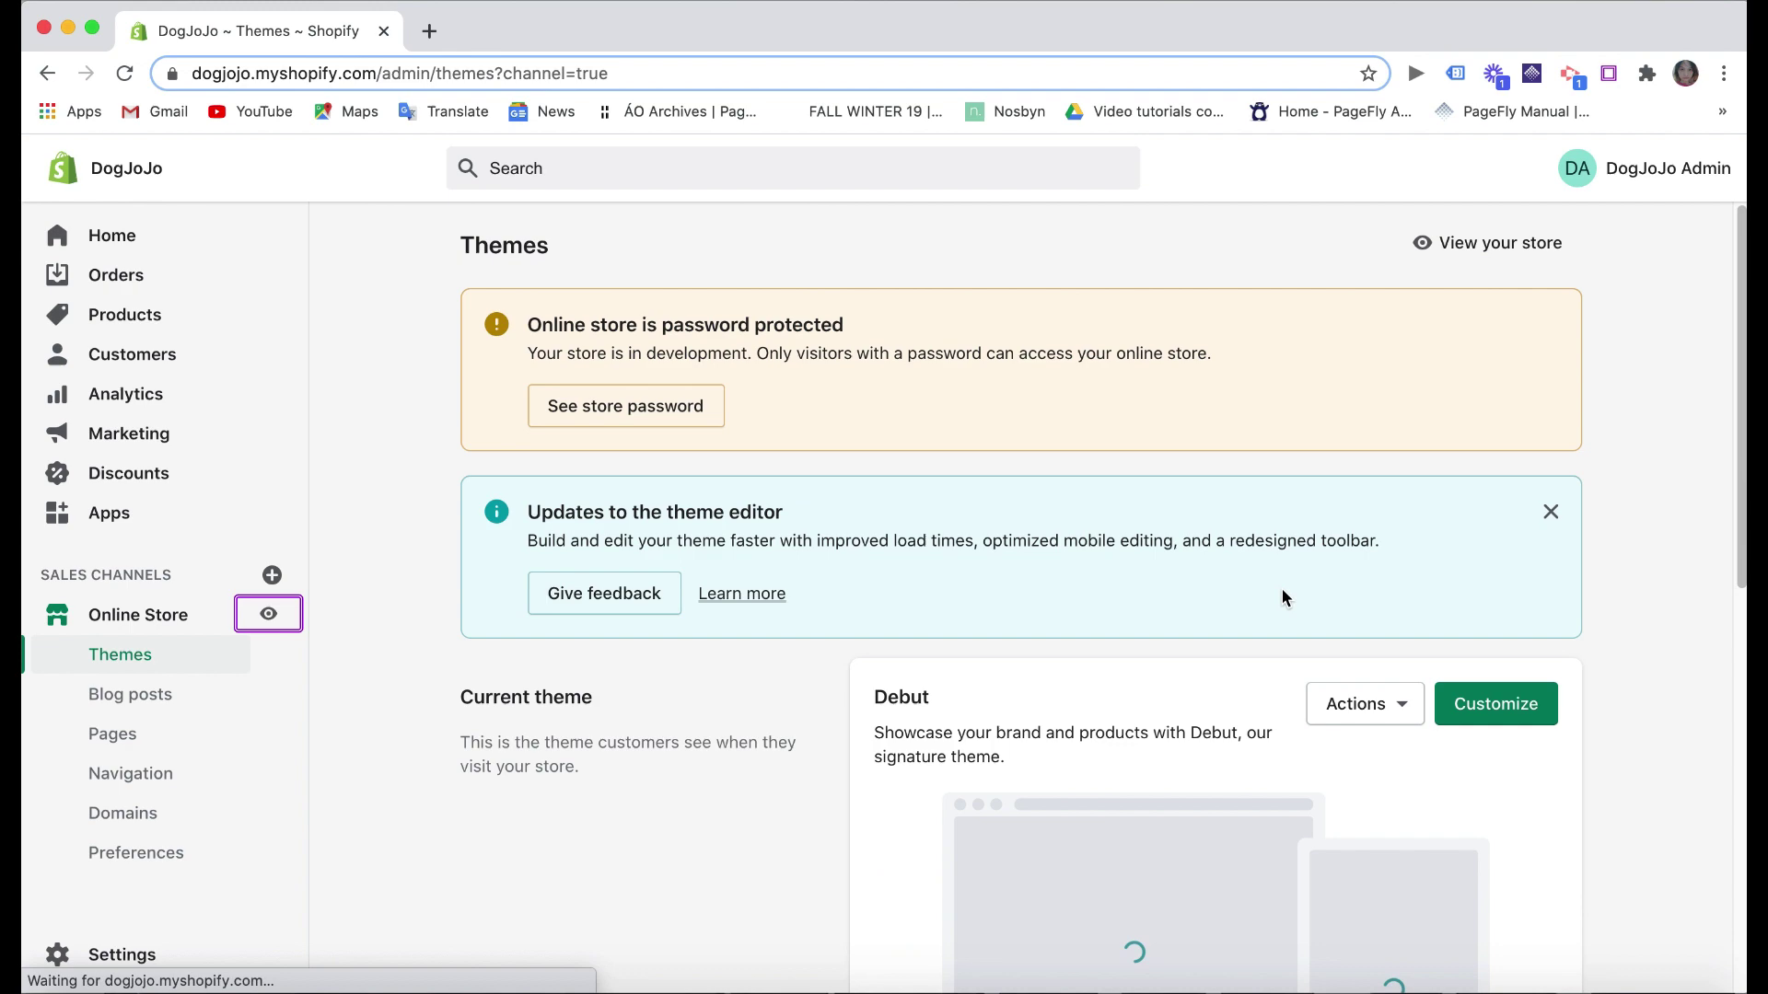
{"action": "scroll", "coordinate": [1283, 594], "scroll_direction": "down", "scroll_amount": 7}
{"action": "scroll", "coordinate": [1281, 597], "scroll_direction": "down", "scroll_amount": 2}
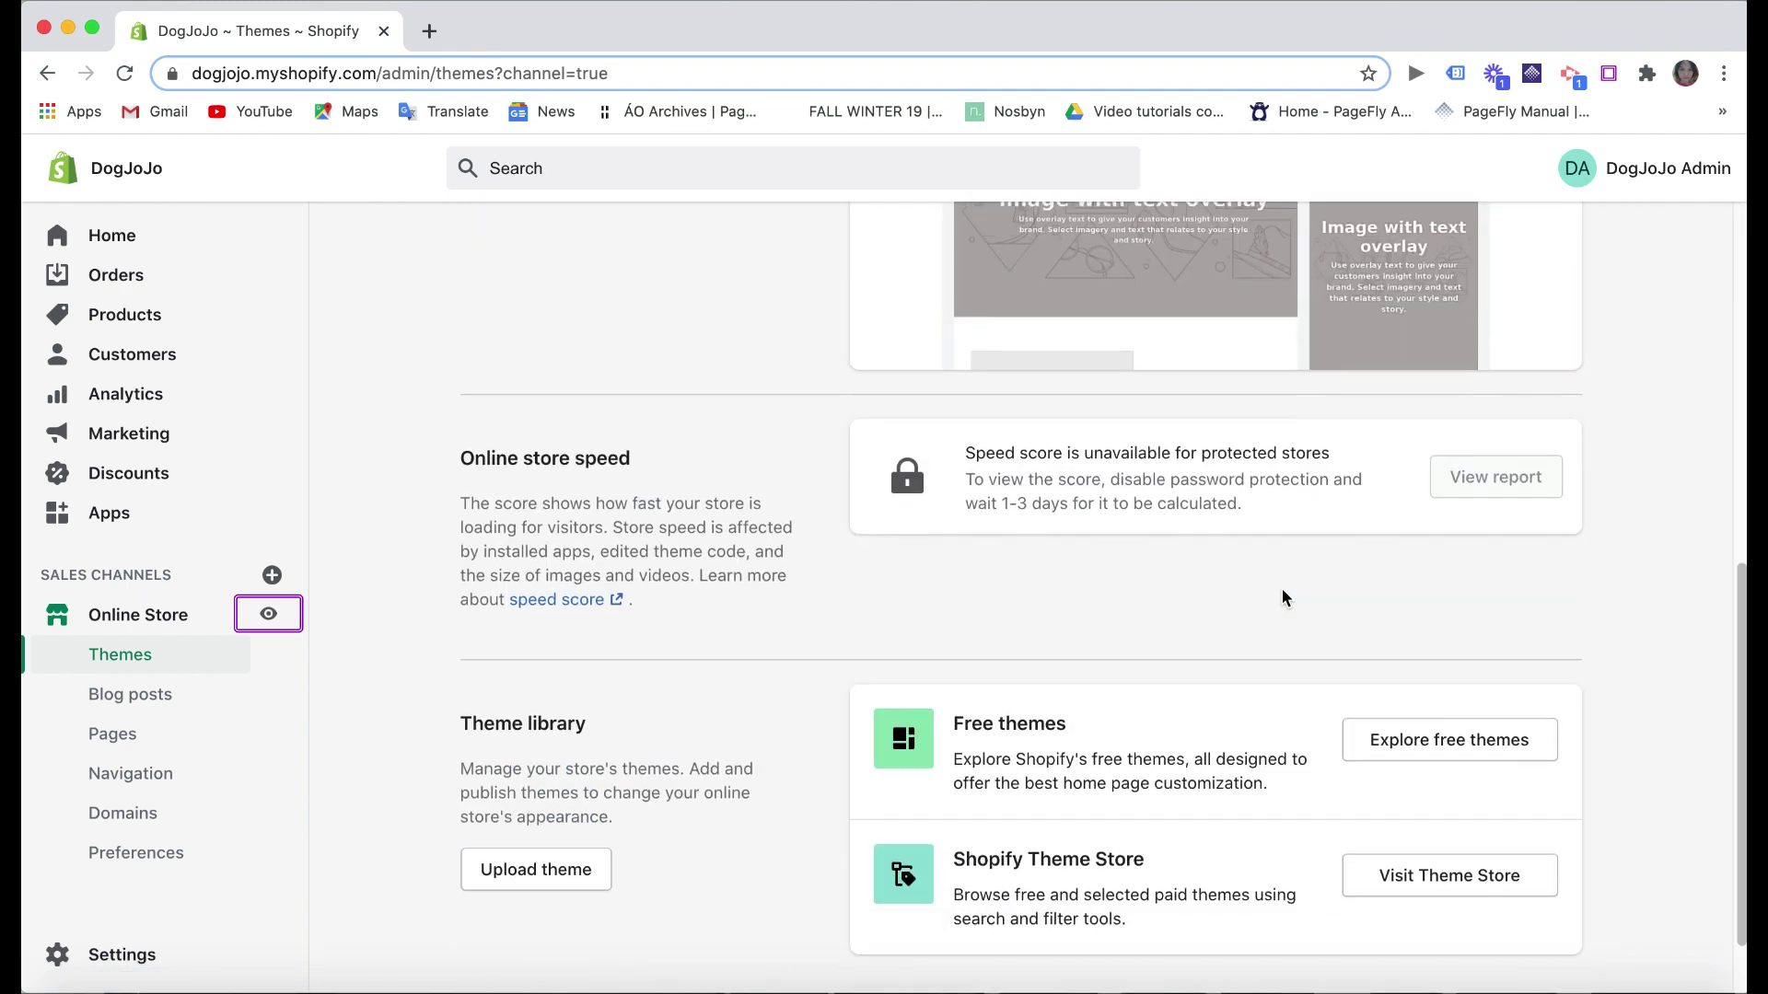
{"action": "scroll", "coordinate": [1397, 675], "scroll_direction": "up", "scroll_amount": 3}
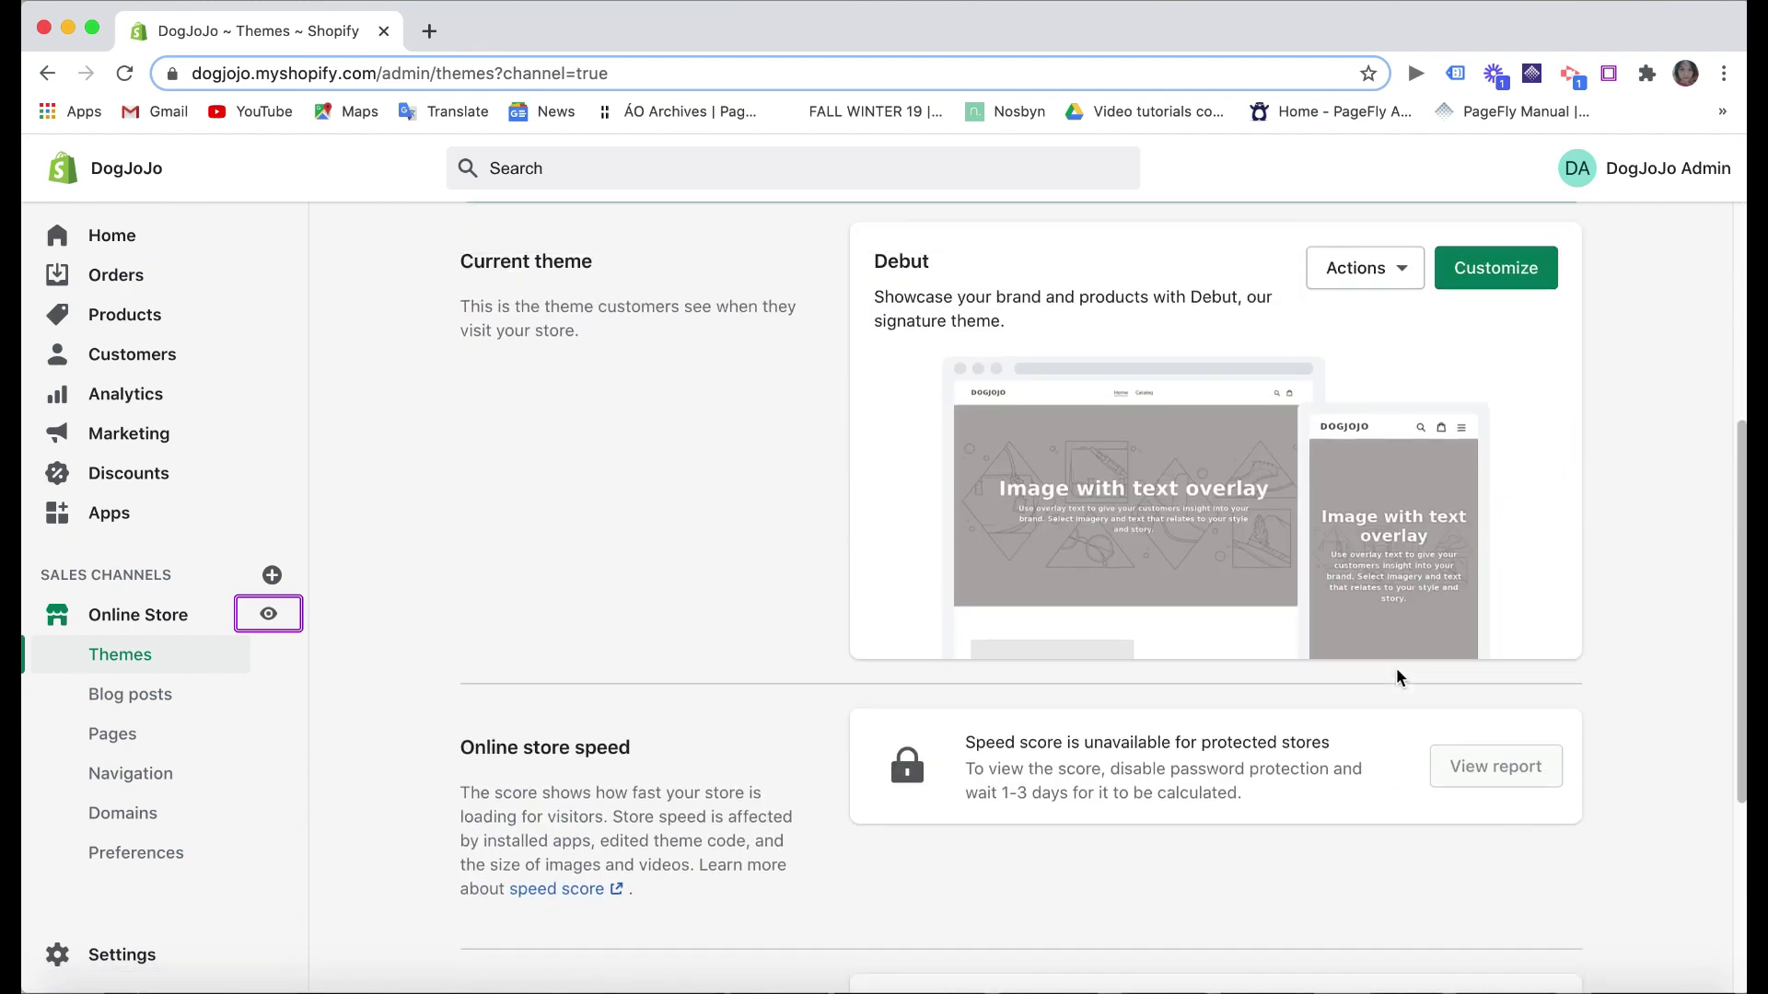
{"action": "scroll", "coordinate": [1396, 675], "scroll_direction": "down", "scroll_amount": 4}
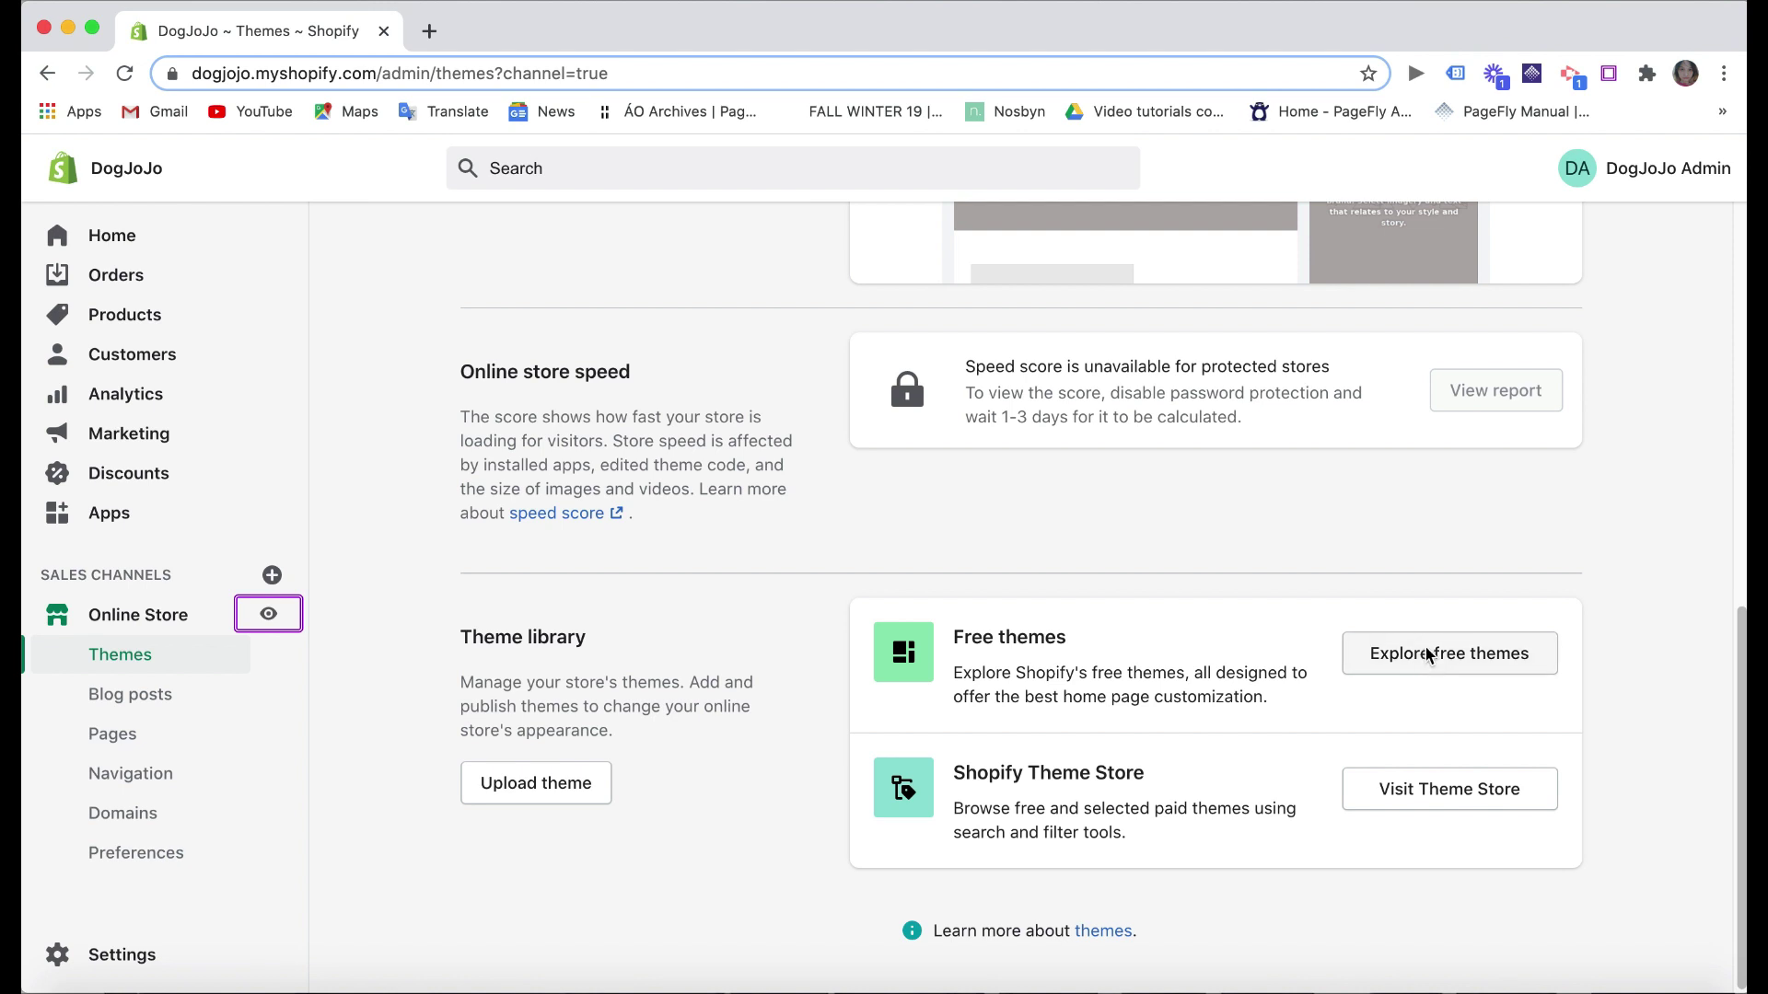
{"action": "left_click", "coordinate": [1427, 654]}
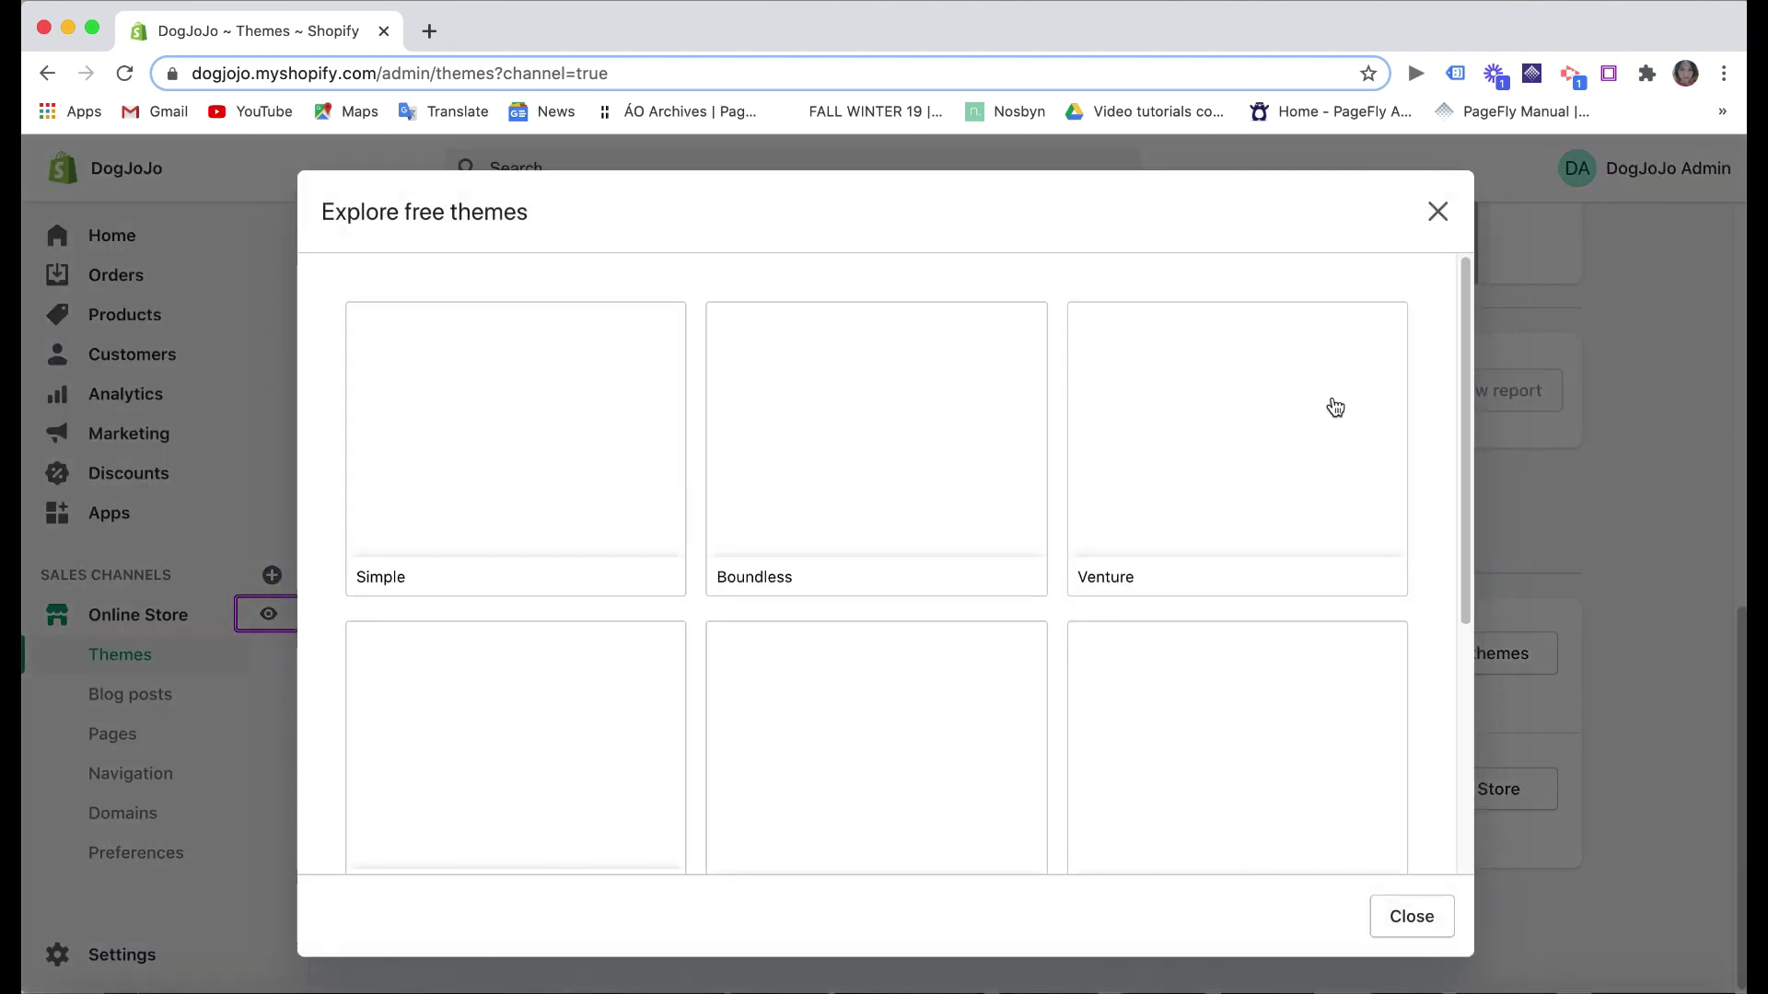
- Add the Narrative theme in its Earthy style to the theme library
{"action": "scroll", "coordinate": [1330, 416], "scroll_direction": "down", "scroll_amount": 1}
{"action": "scroll", "coordinate": [1326, 435], "scroll_direction": "down", "scroll_amount": 3}
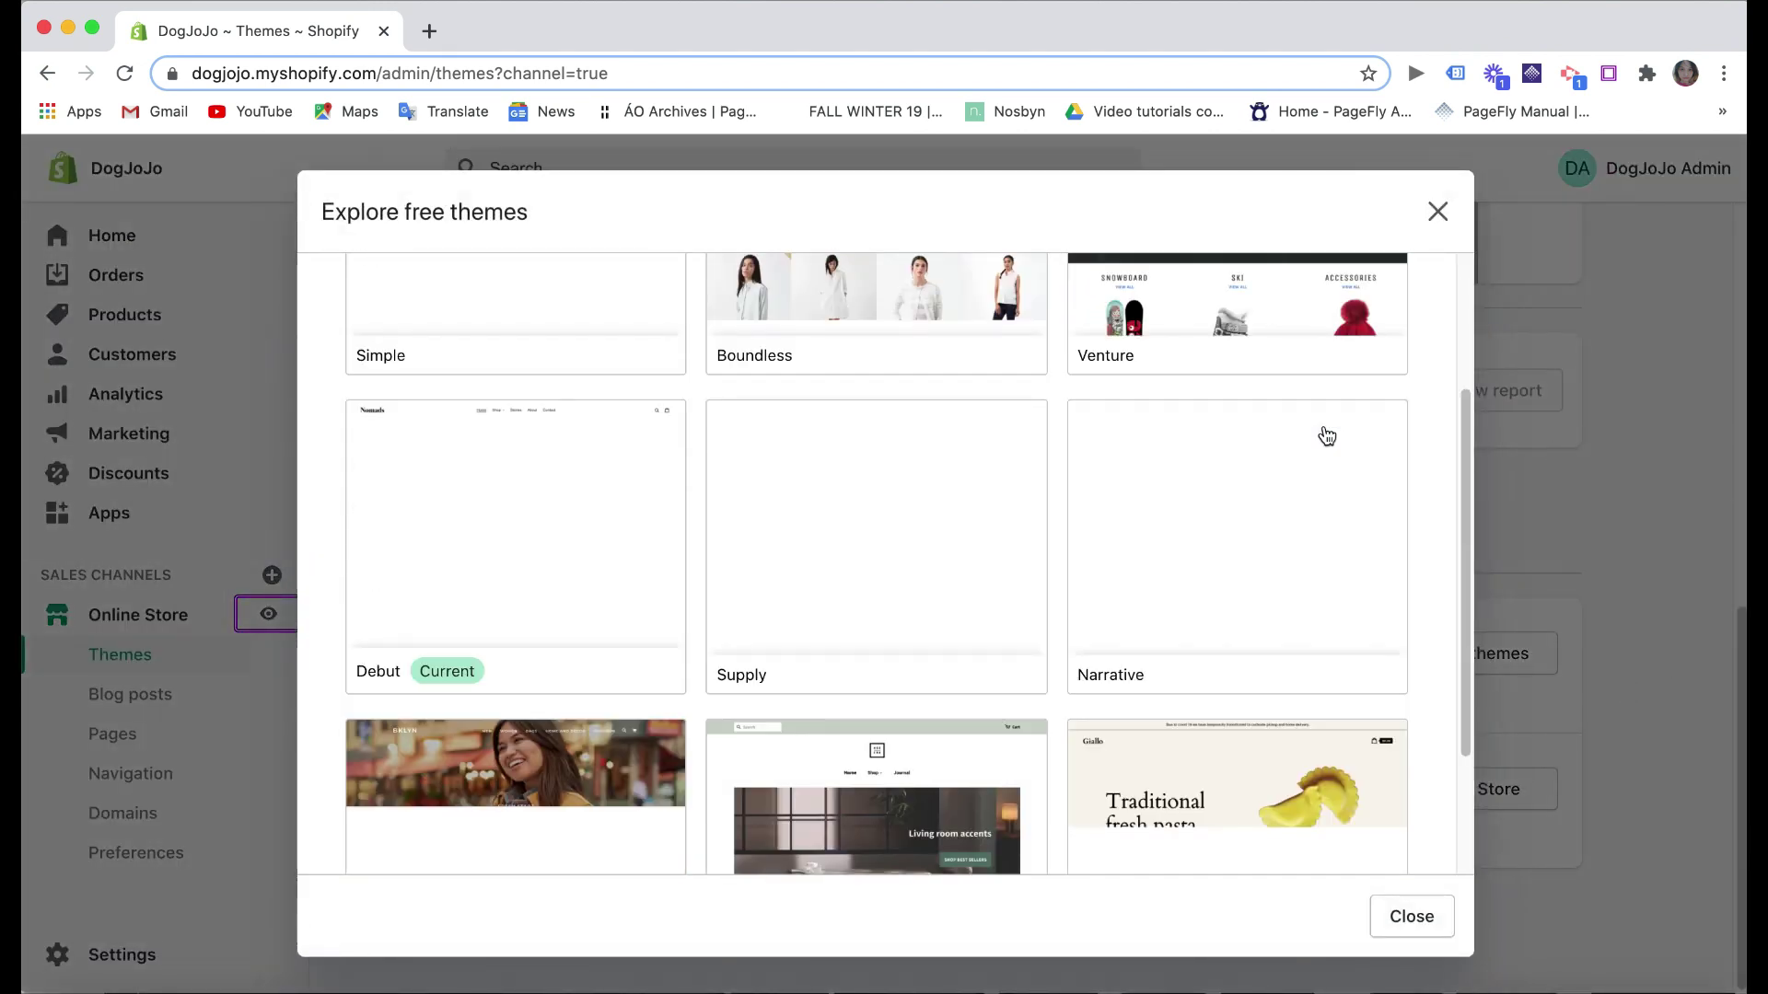
{"action": "scroll", "coordinate": [1326, 435], "scroll_direction": "down", "scroll_amount": 3}
{"action": "scroll", "coordinate": [1326, 436], "scroll_direction": "up", "scroll_amount": 3}
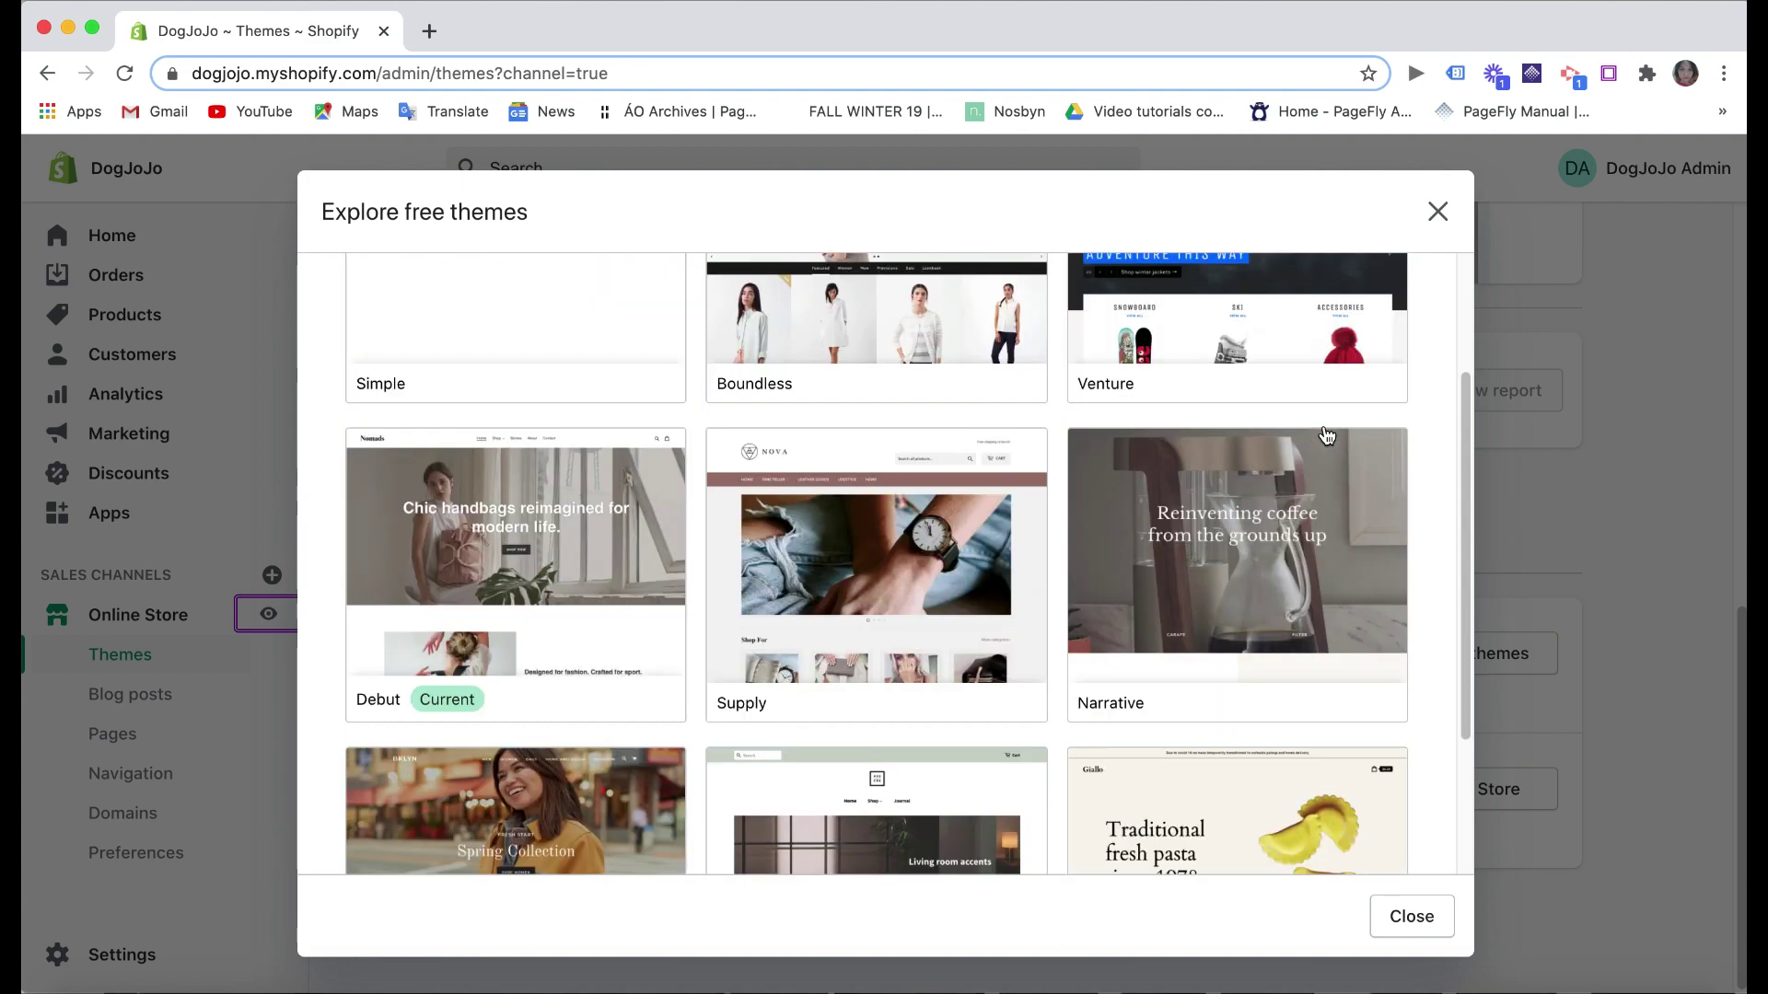
{"action": "scroll", "coordinate": [1312, 508], "scroll_direction": "up", "scroll_amount": 1}
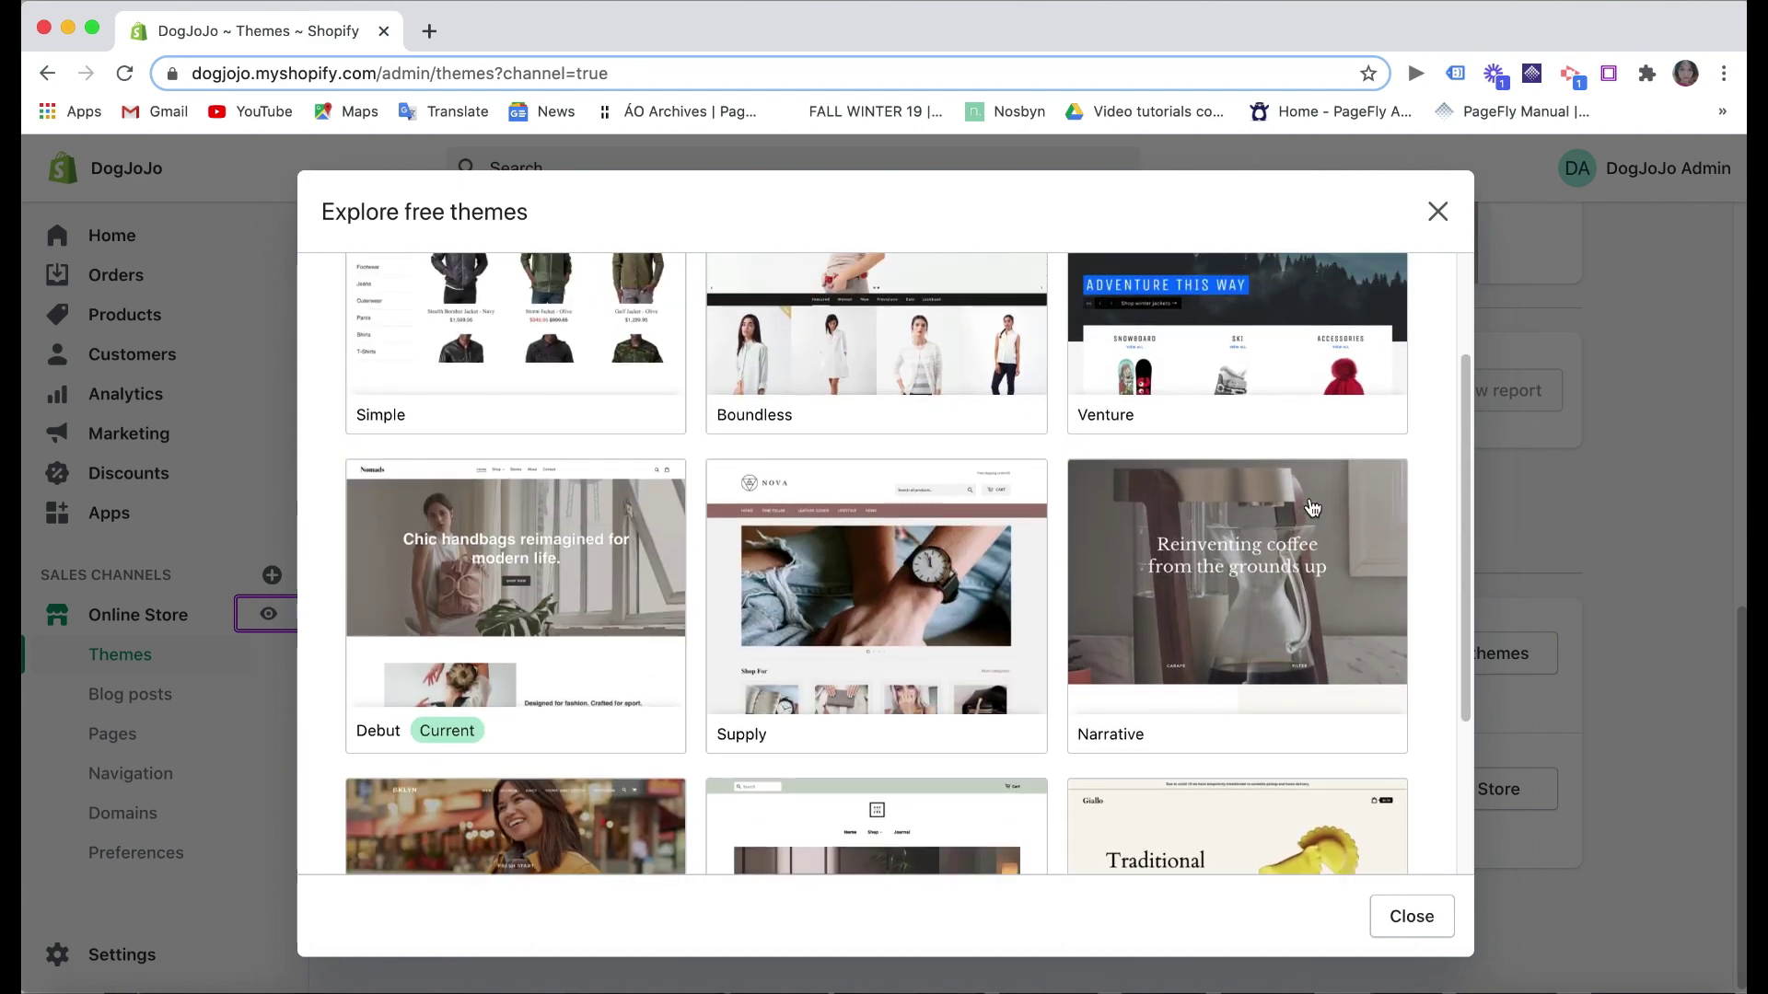
{"action": "scroll", "coordinate": [1202, 488], "scroll_direction": "up", "scroll_amount": 1}
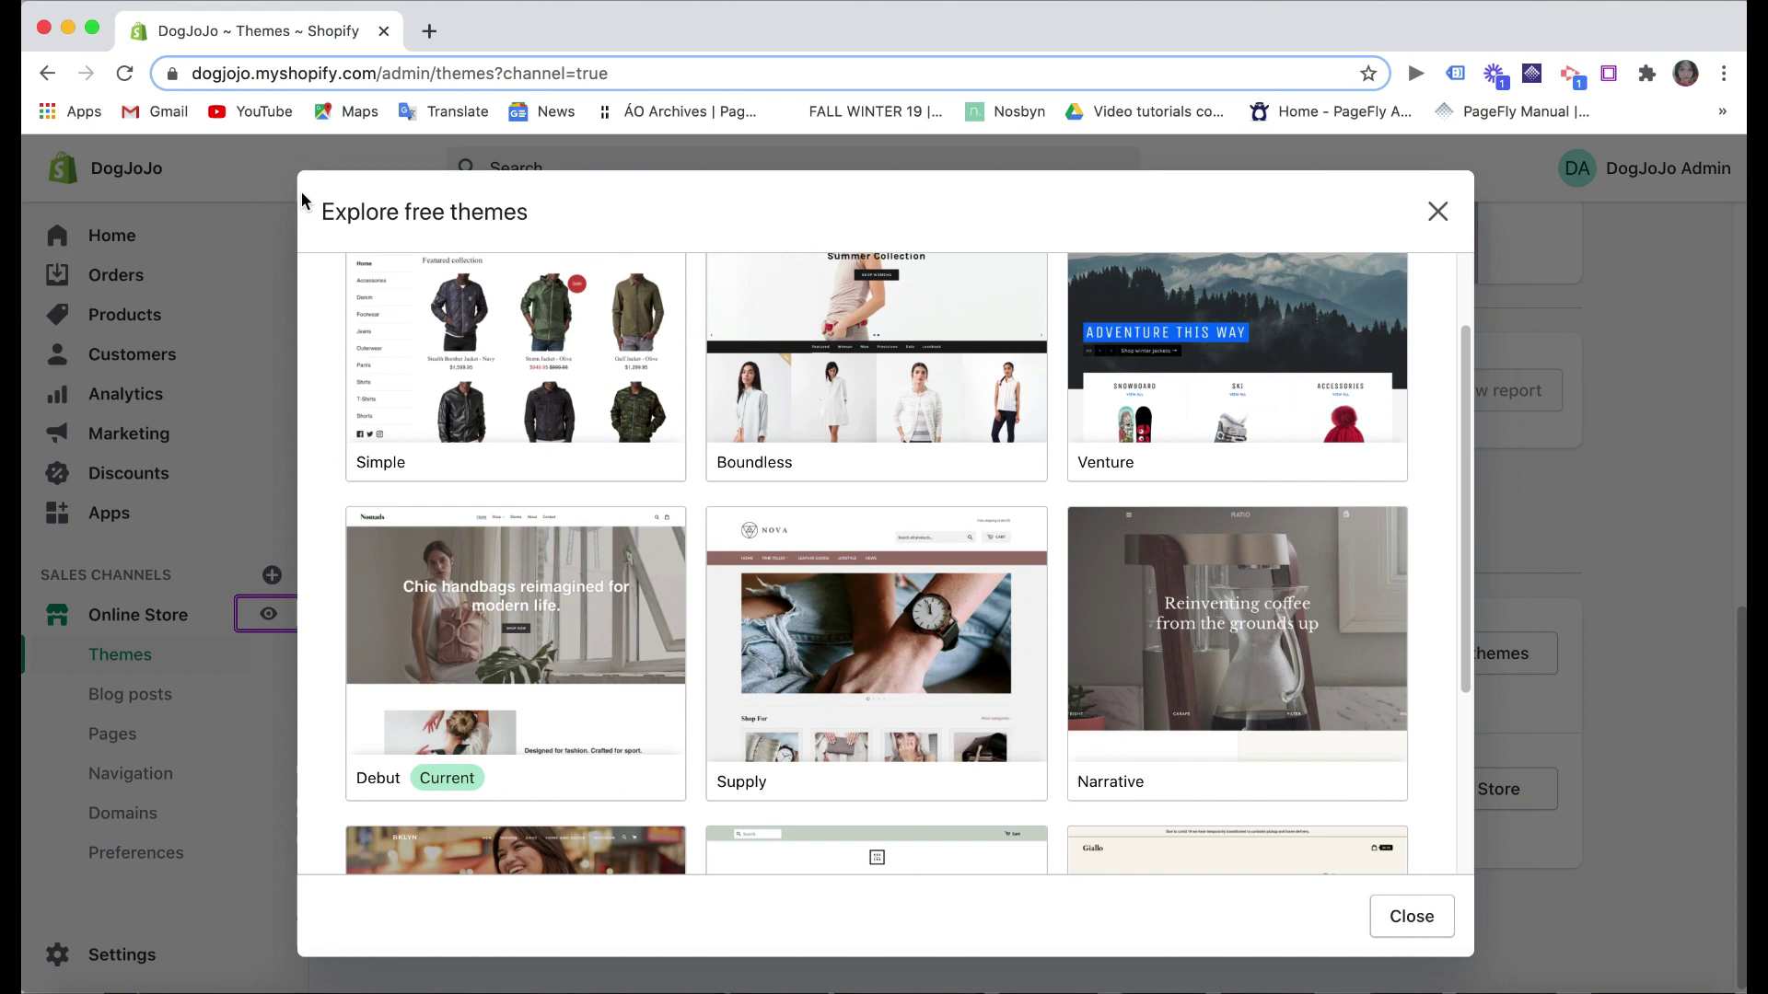
{"action": "scroll", "coordinate": [1086, 460], "scroll_direction": "down", "scroll_amount": 3}
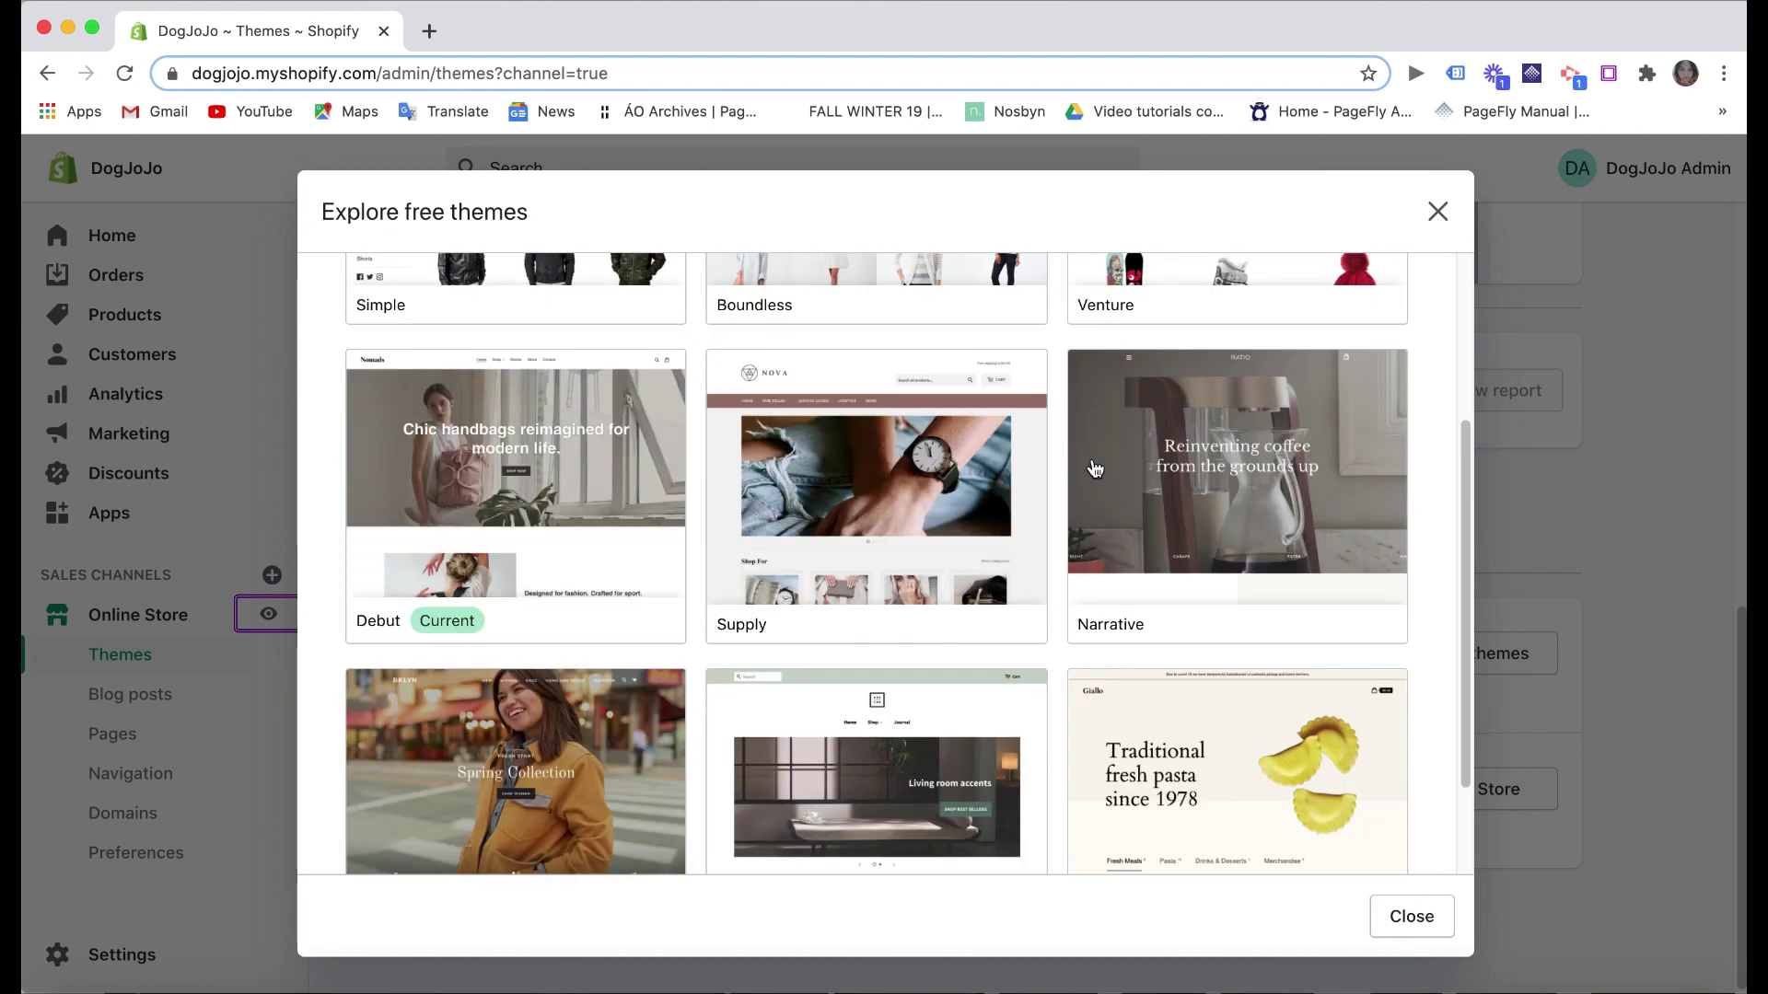
{"action": "left_click", "coordinate": [1238, 525]}
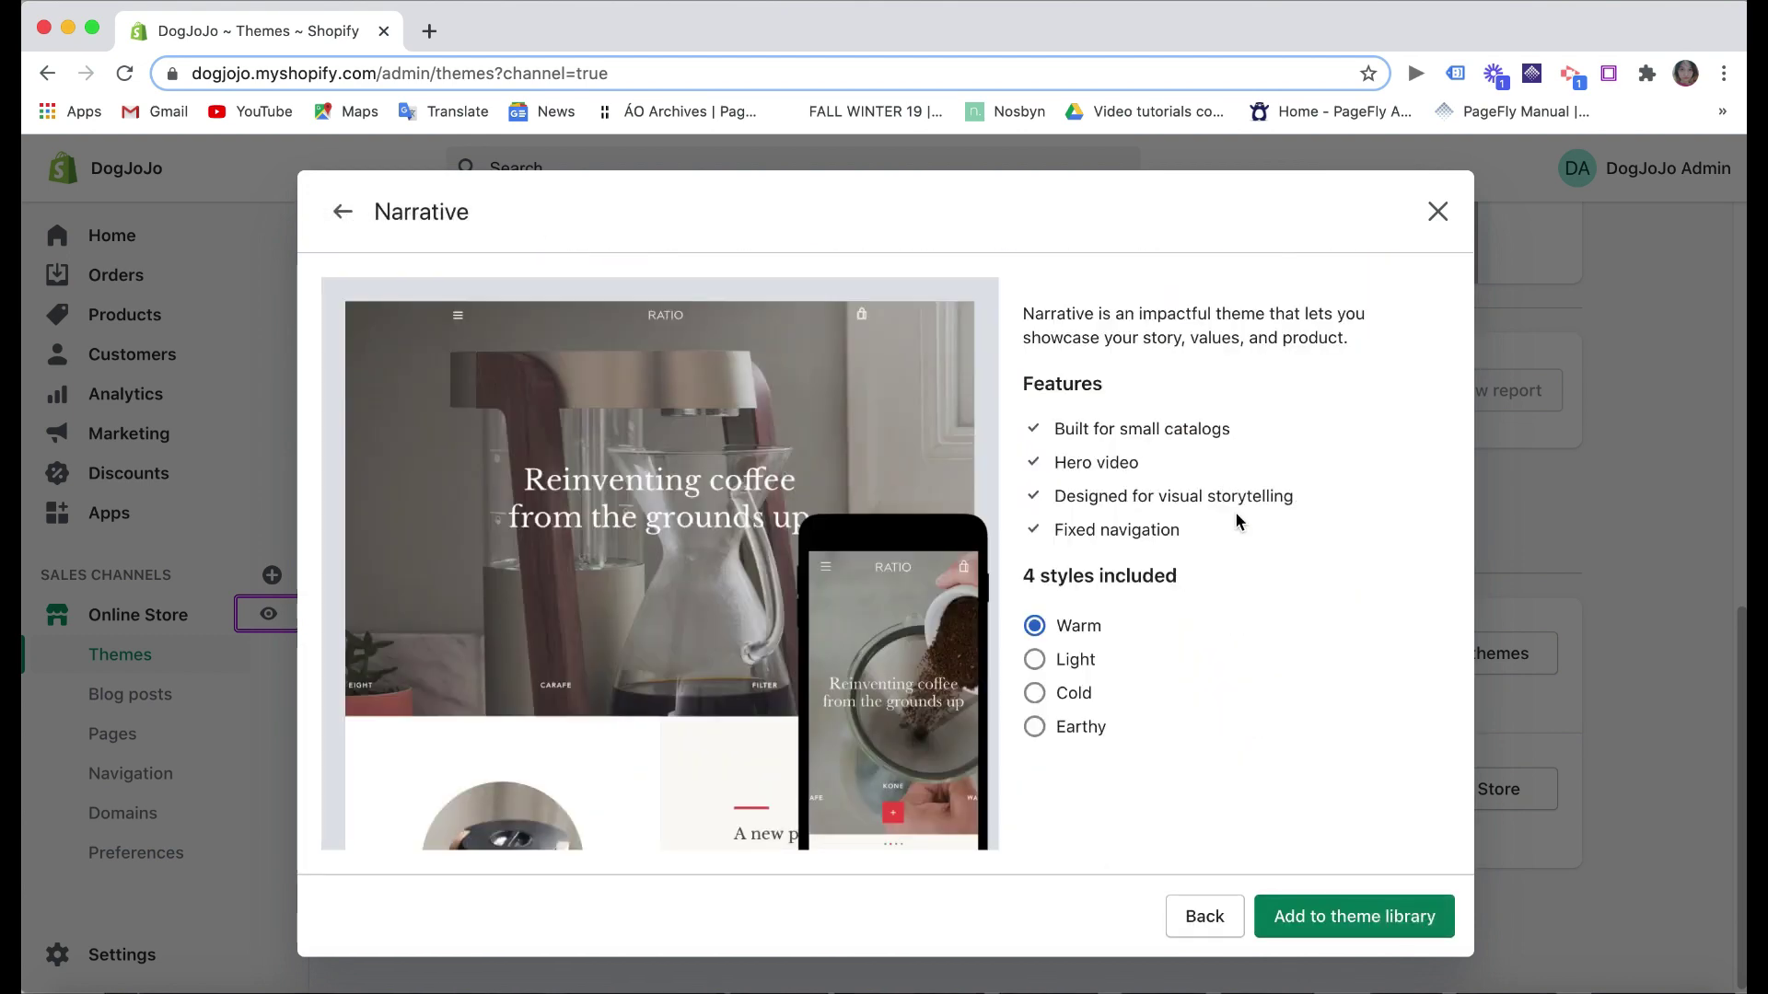
{"action": "left_click", "coordinate": [1048, 734]}
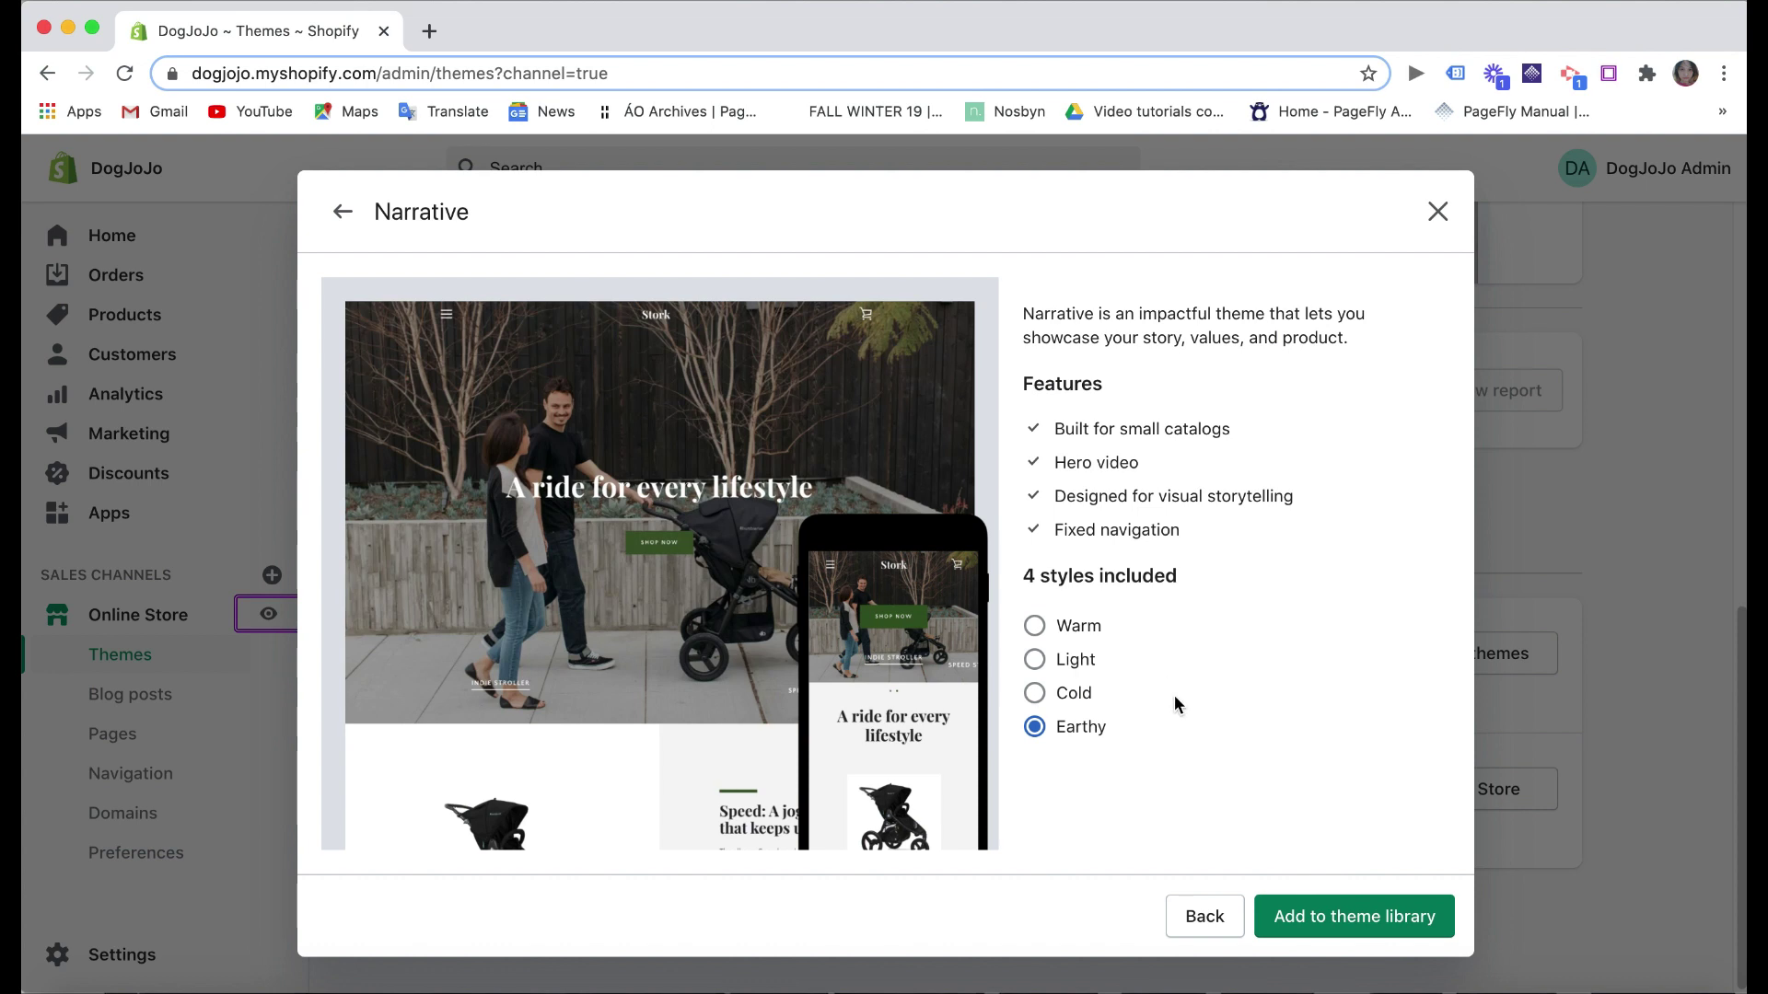
{"action": "left_click", "coordinate": [1311, 904]}
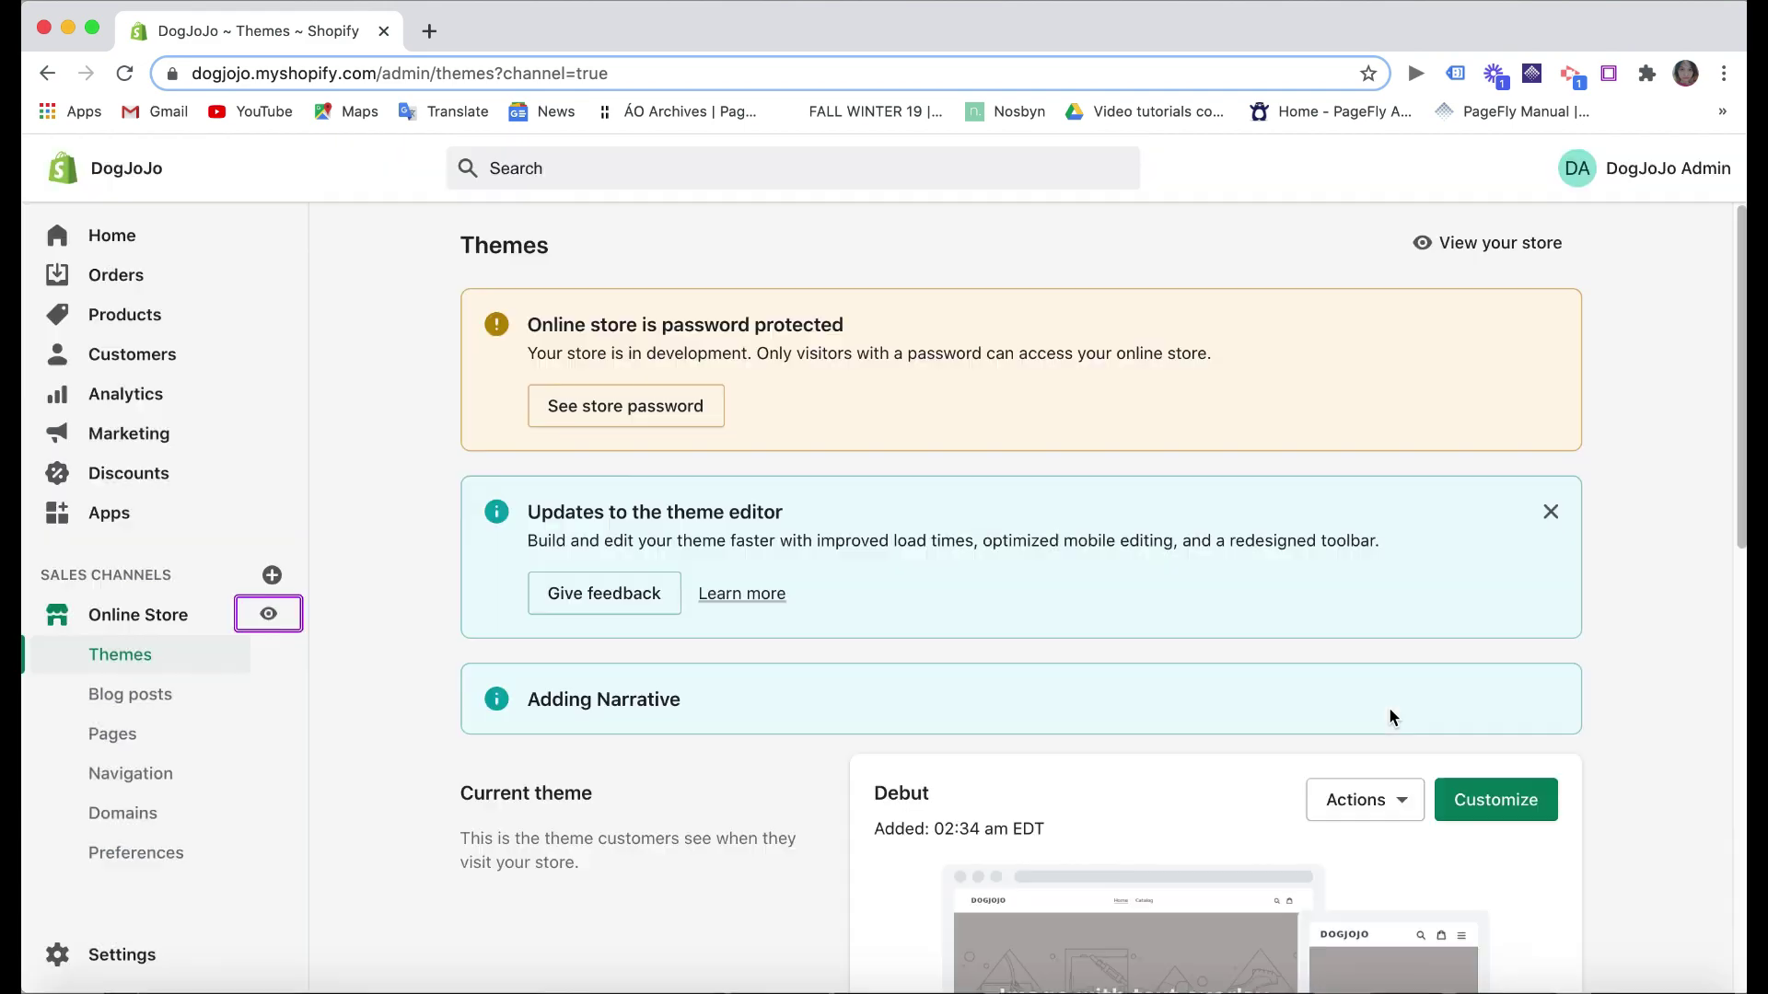
{"action": "scroll", "coordinate": [1388, 716], "scroll_direction": "down", "scroll_amount": 7}
- Open the Narrative theme in the editor and look over the Home page sections
{"action": "left_click", "coordinate": [1495, 824]}
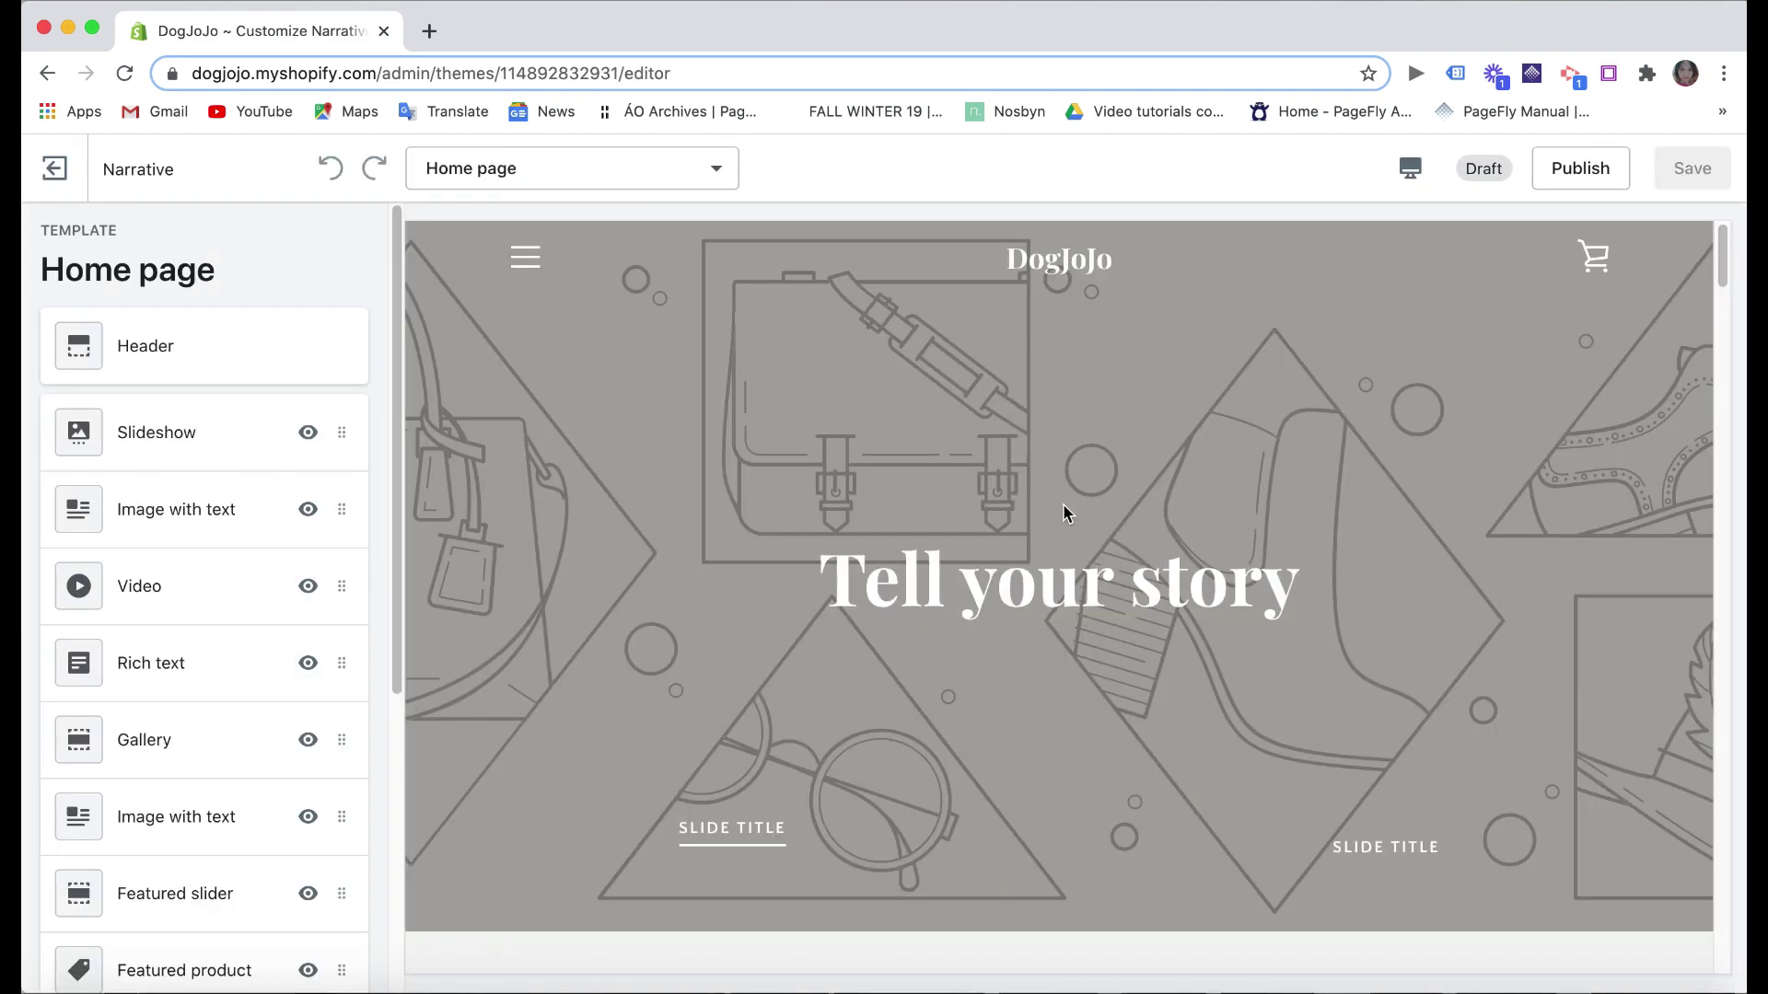
{"action": "scroll", "coordinate": [1066, 522], "scroll_direction": "down", "scroll_amount": 5}
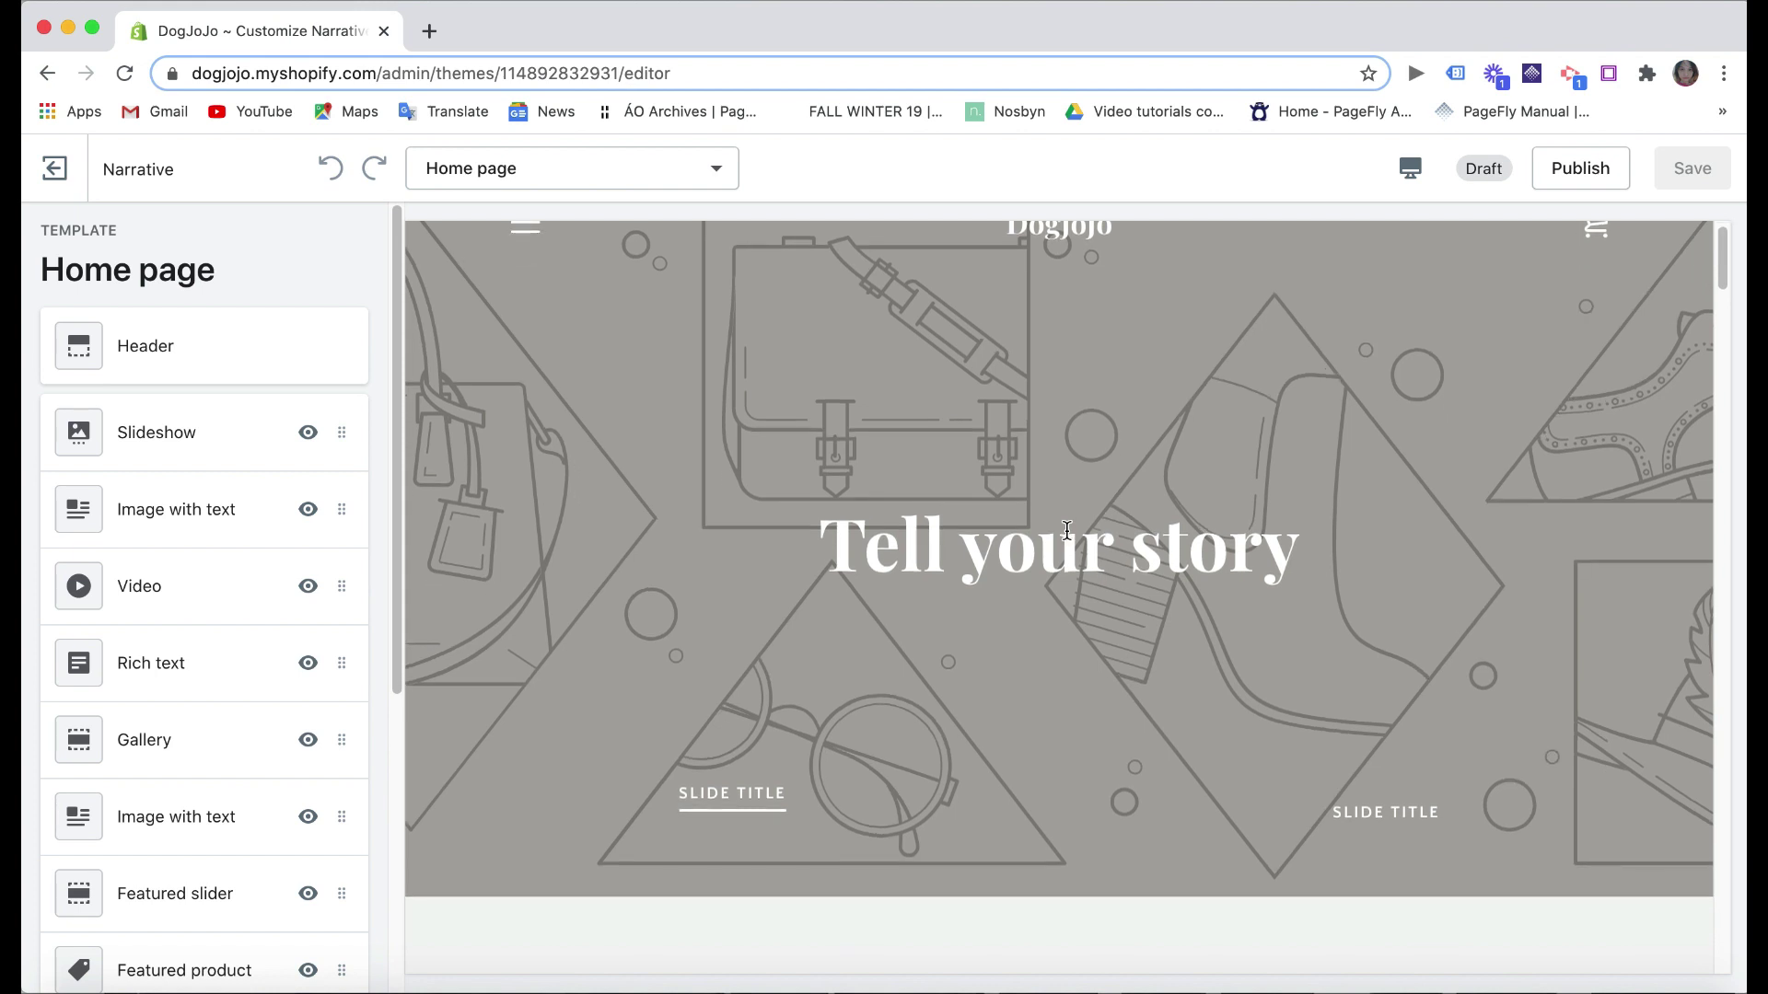
{"action": "scroll", "coordinate": [1067, 530], "scroll_direction": "down", "scroll_amount": 3}
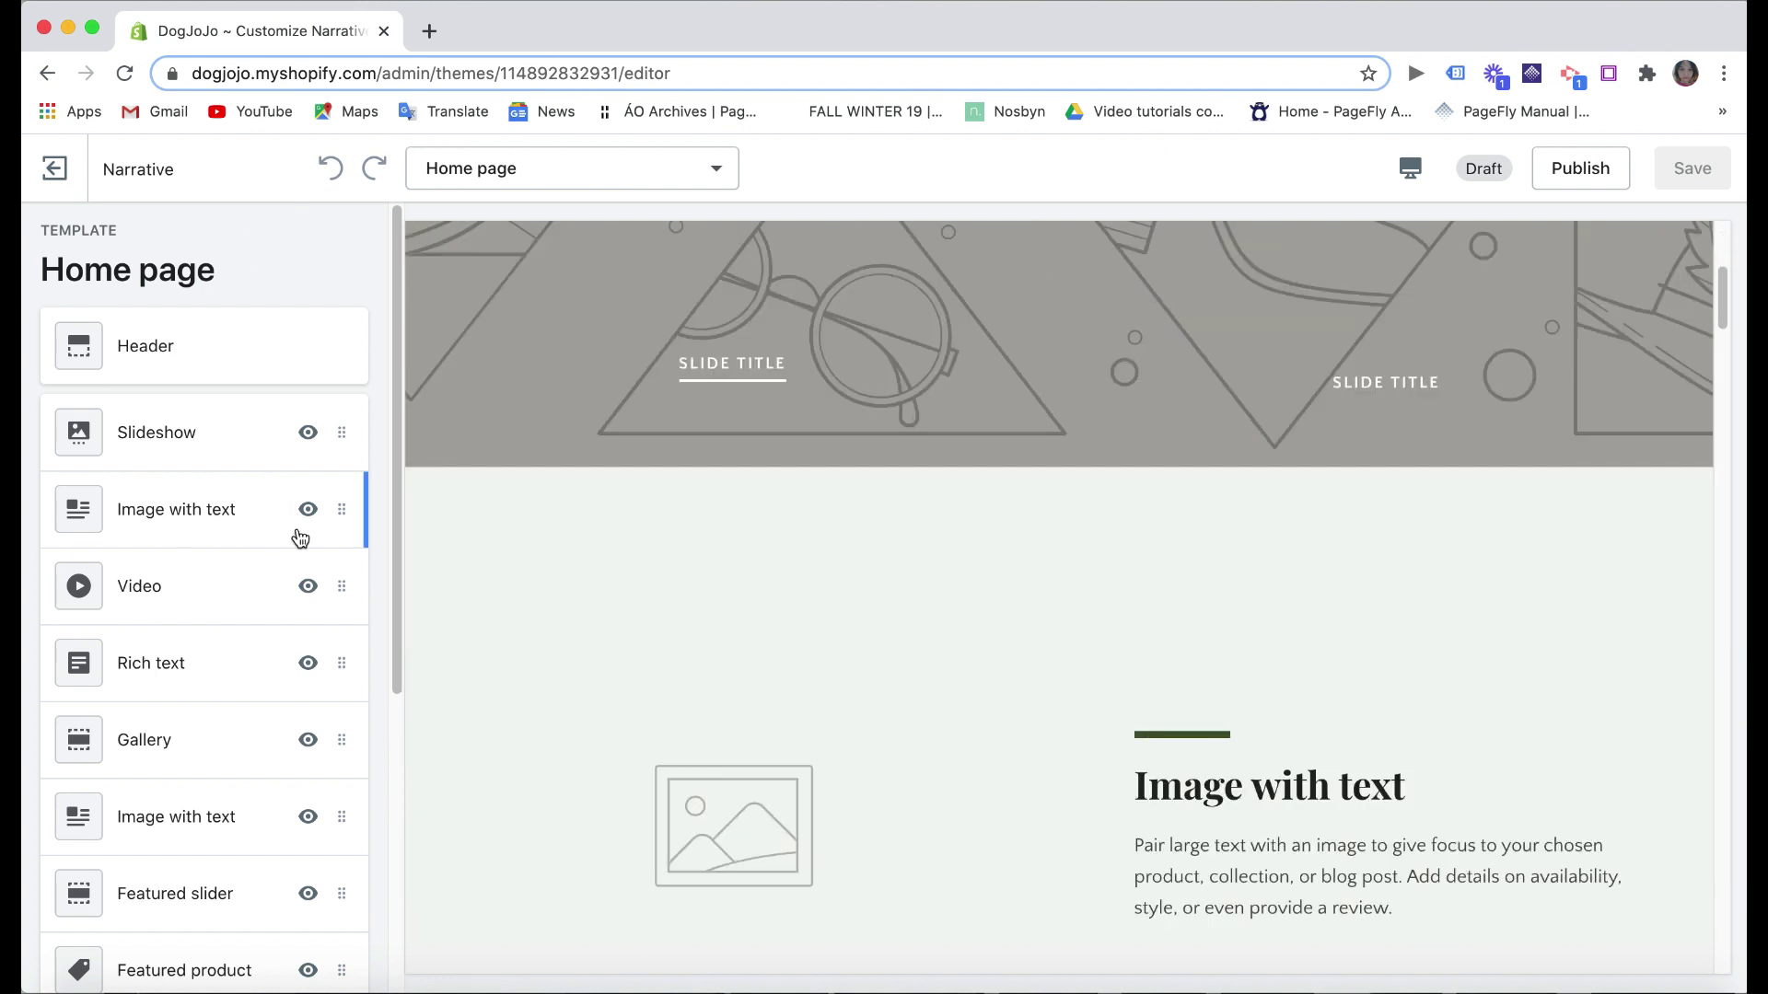
{"action": "scroll", "coordinate": [267, 524], "scroll_direction": "down", "scroll_amount": 5}
{"action": "scroll", "coordinate": [268, 525], "scroll_direction": "up", "scroll_amount": 5}
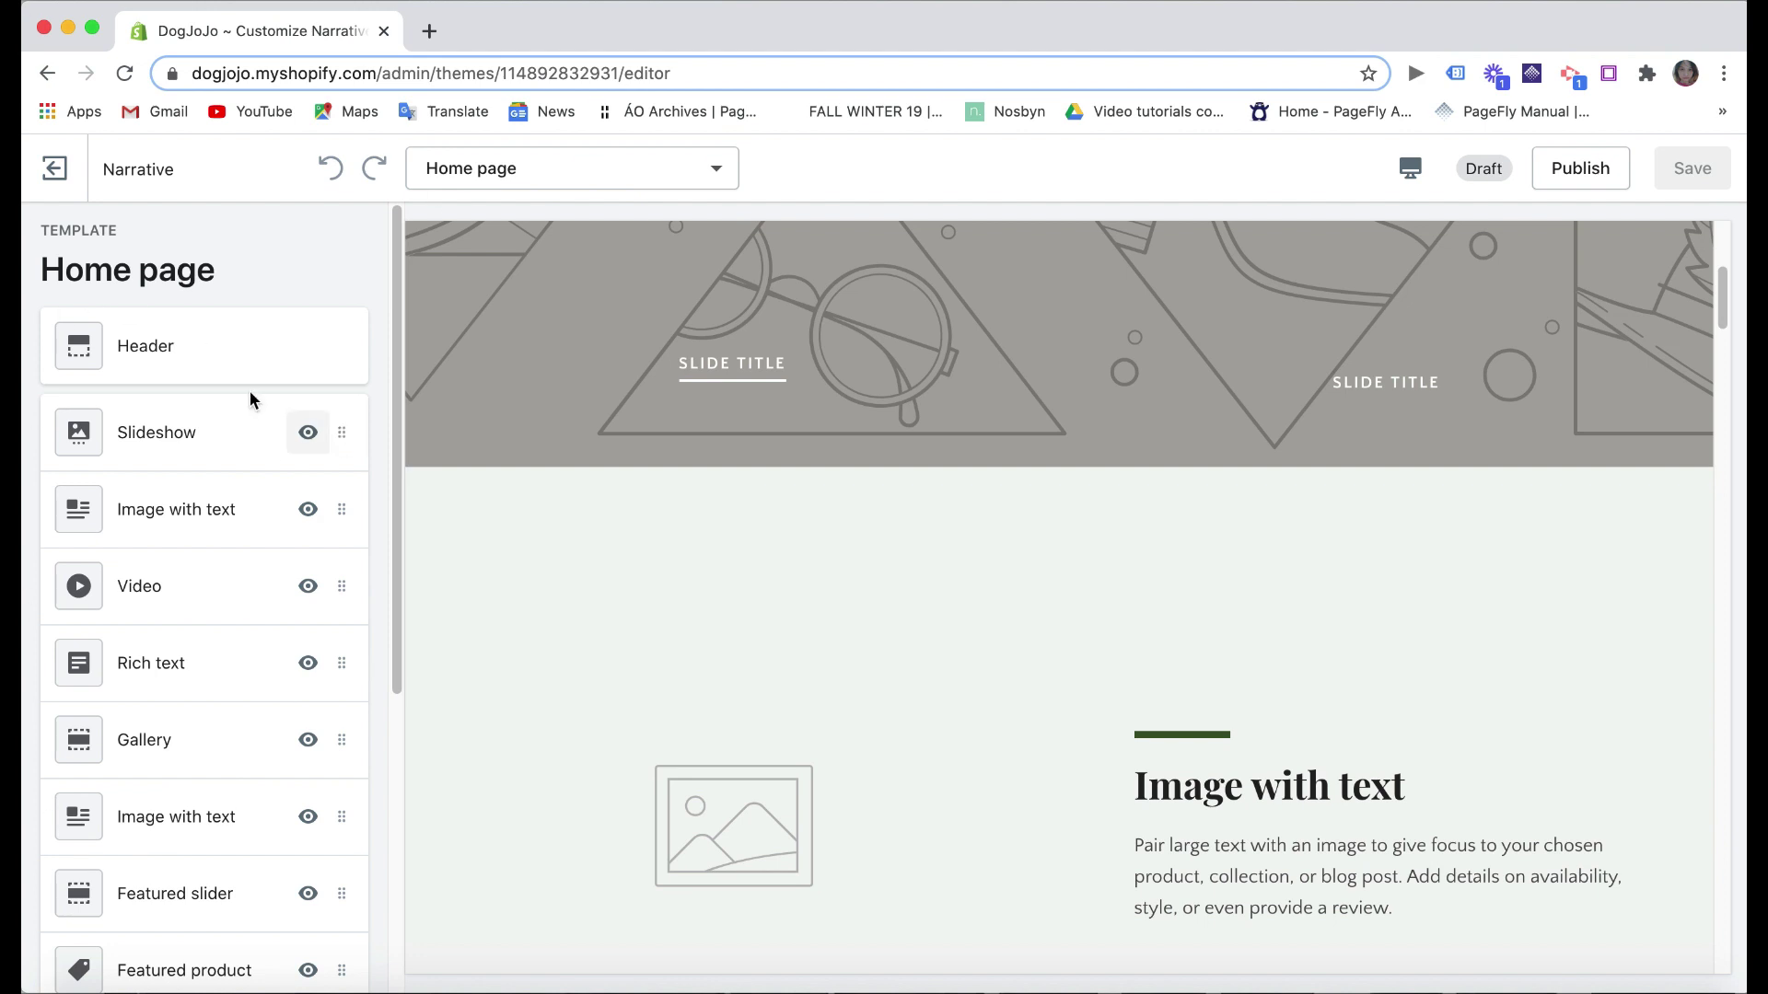
{"action": "scroll", "coordinate": [251, 390], "scroll_direction": "down", "scroll_amount": 1}
{"action": "scroll", "coordinate": [230, 440], "scroll_direction": "down", "scroll_amount": 5}
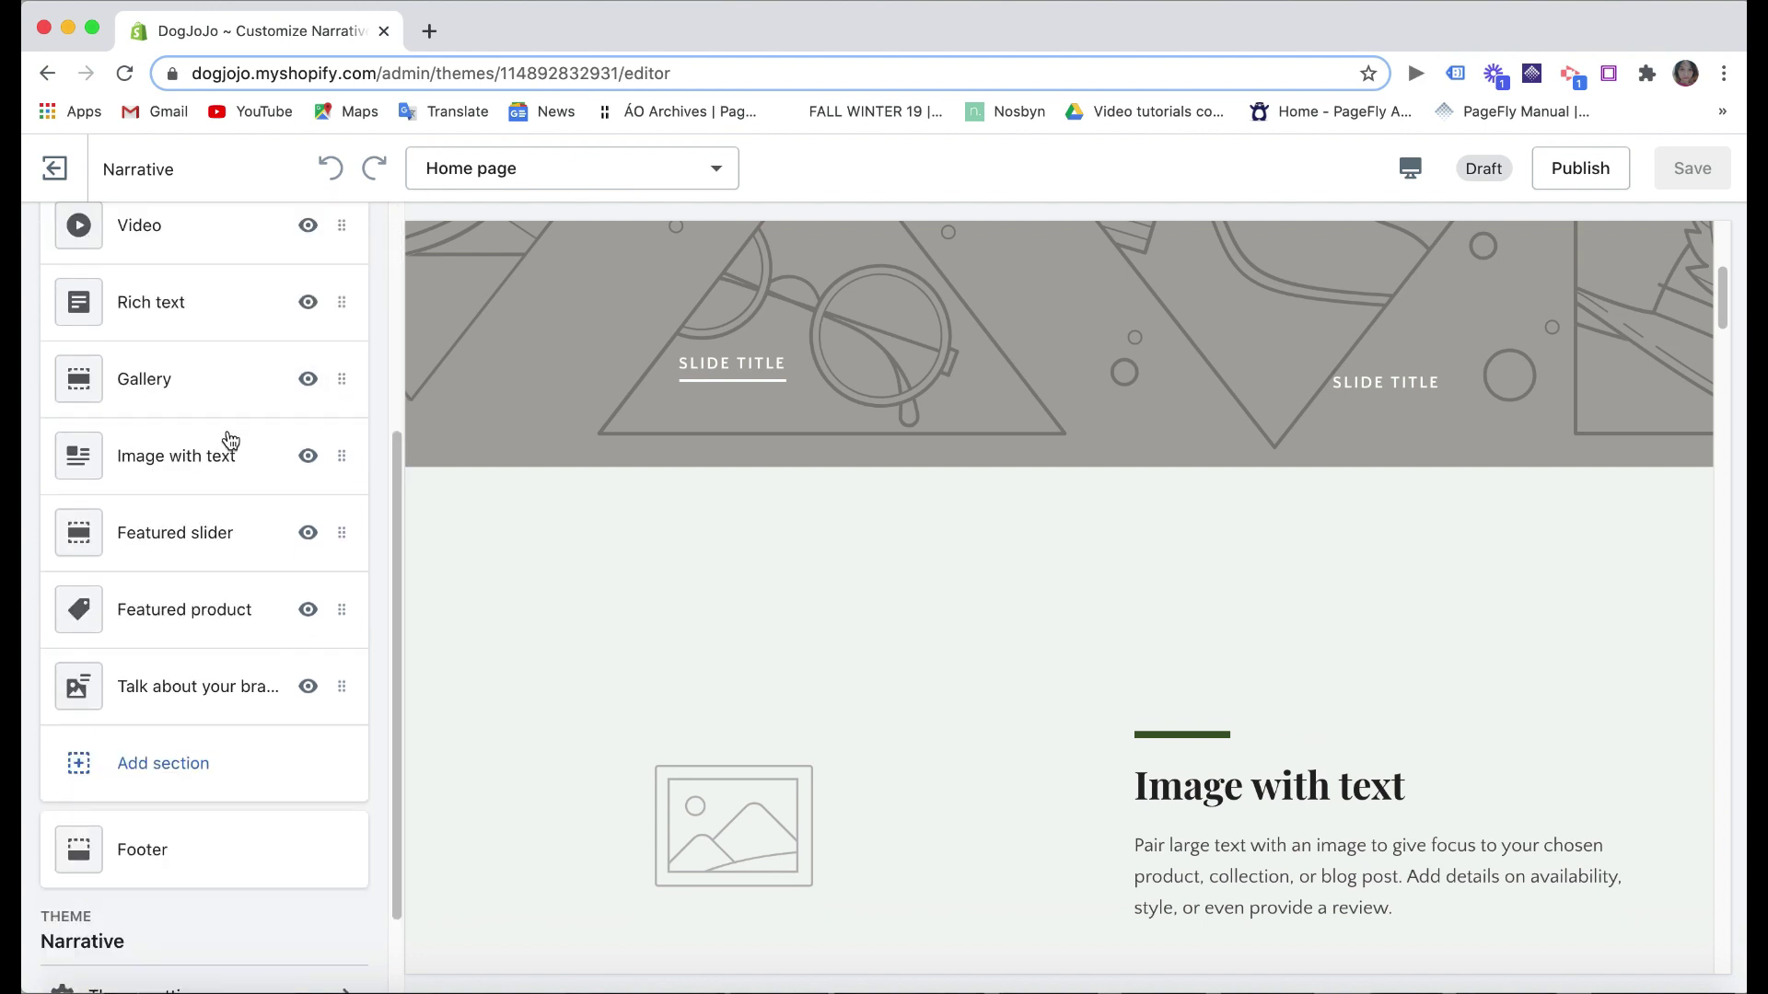
{"action": "scroll", "coordinate": [206, 597], "scroll_direction": "up", "scroll_amount": 5}
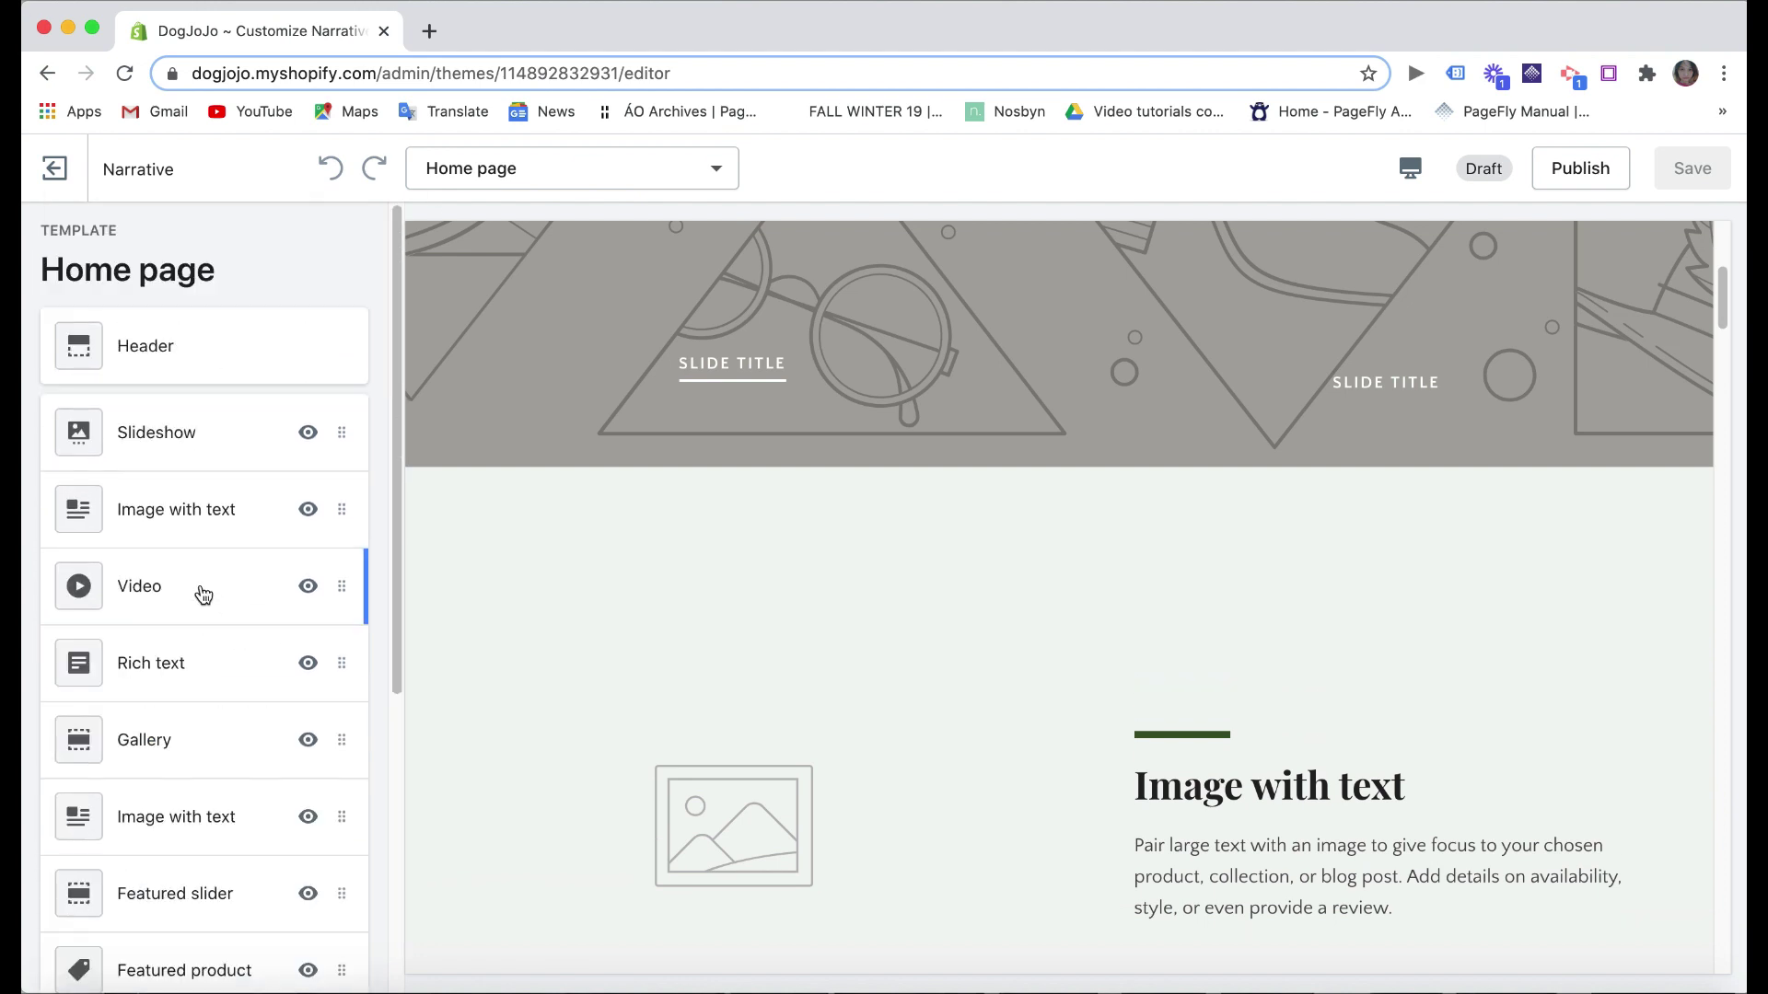
- Review the Header section settings, then return to the Home page section list
{"action": "left_click", "coordinate": [204, 354]}
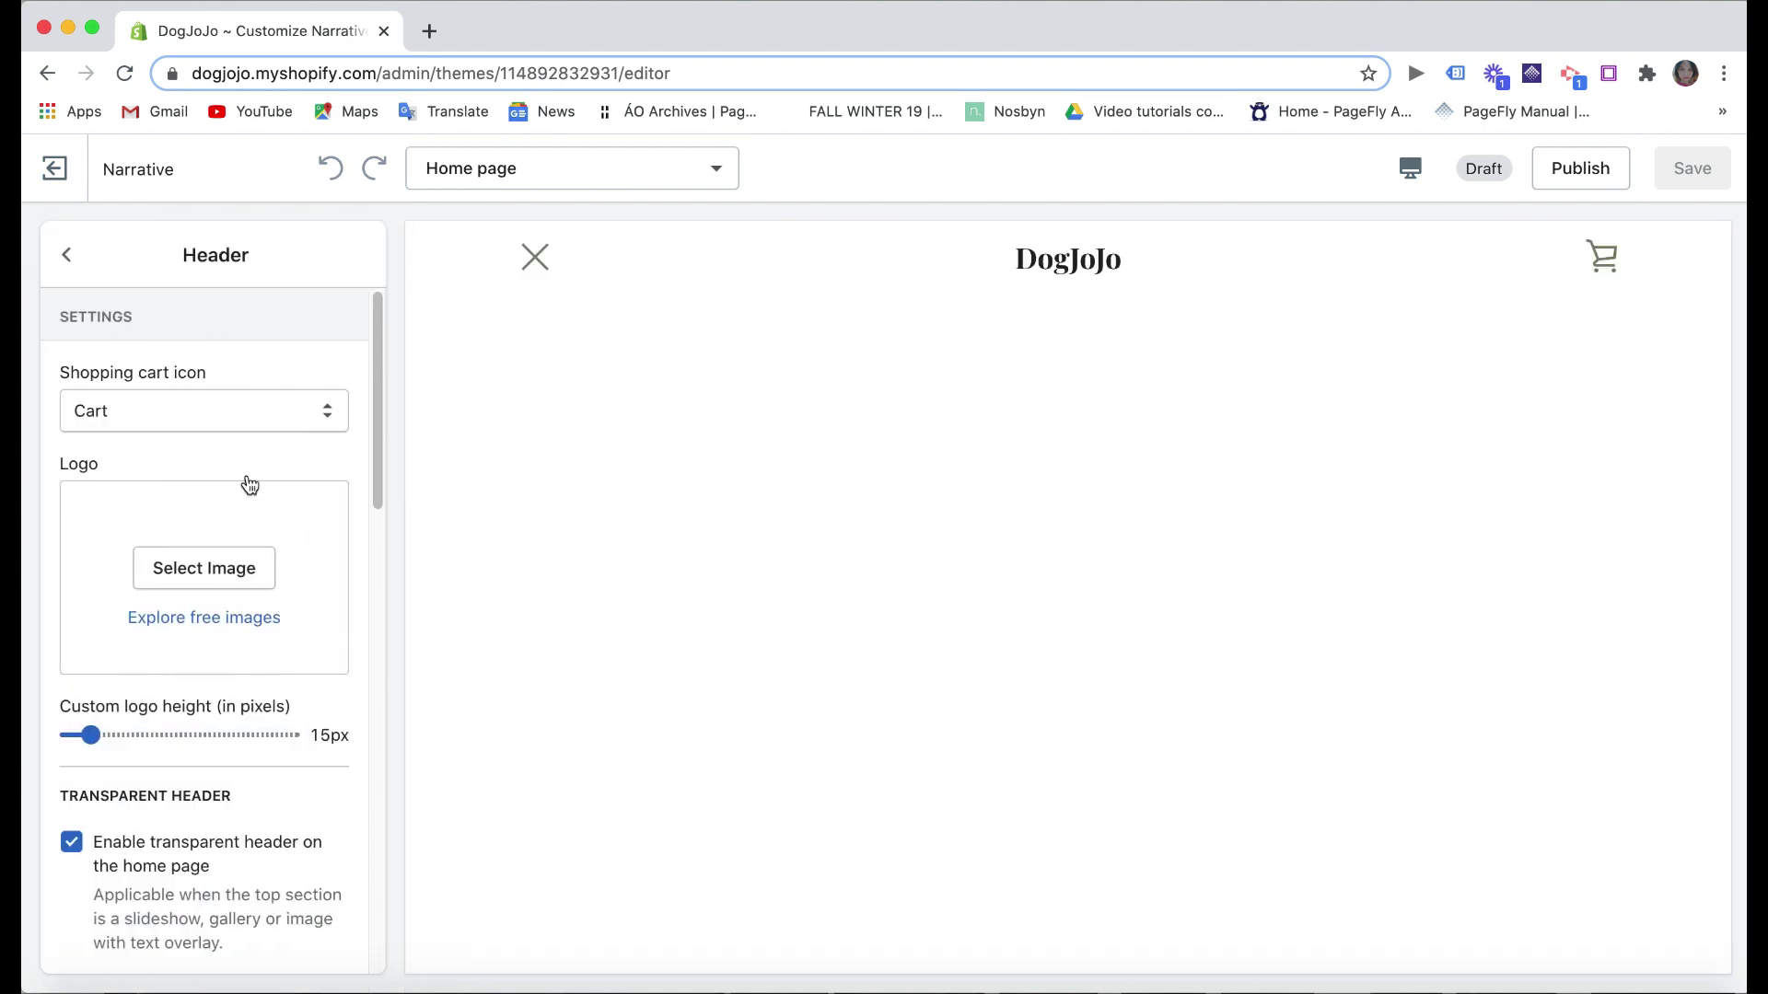
{"action": "scroll", "coordinate": [189, 557], "scroll_direction": "down", "scroll_amount": 8}
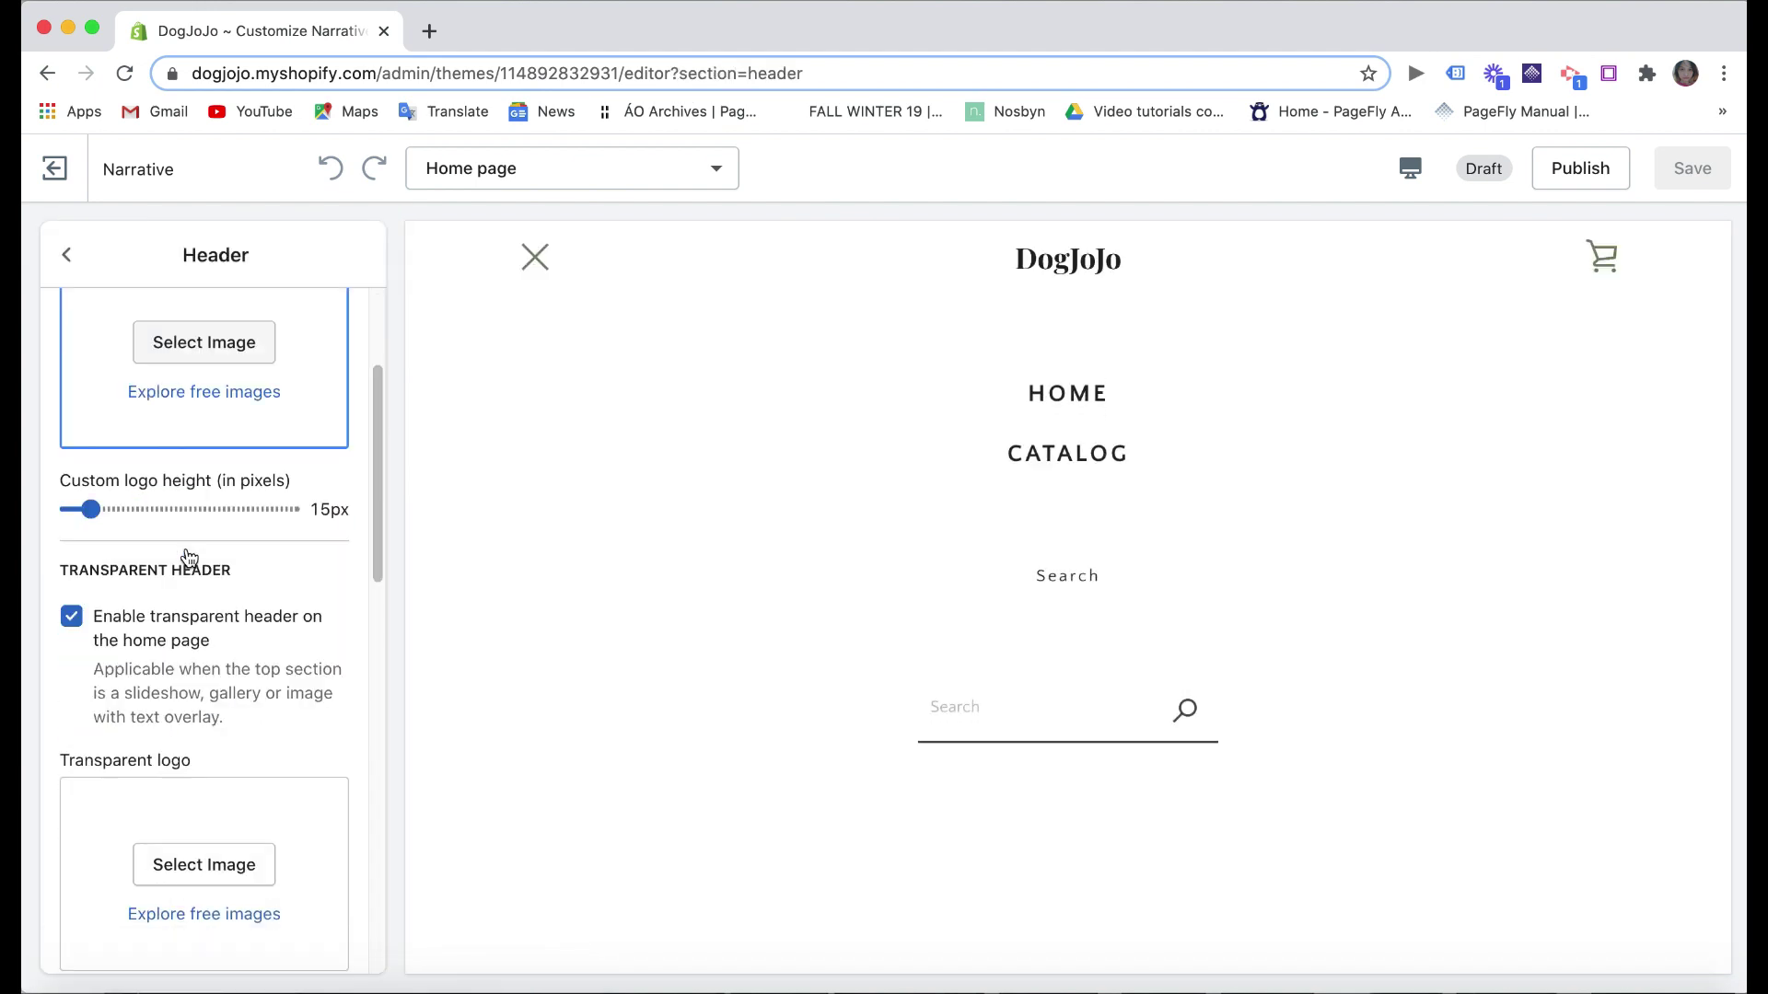
{"action": "scroll", "coordinate": [186, 553], "scroll_direction": "up", "scroll_amount": 3}
{"action": "scroll", "coordinate": [273, 635], "scroll_direction": "down", "scroll_amount": 6}
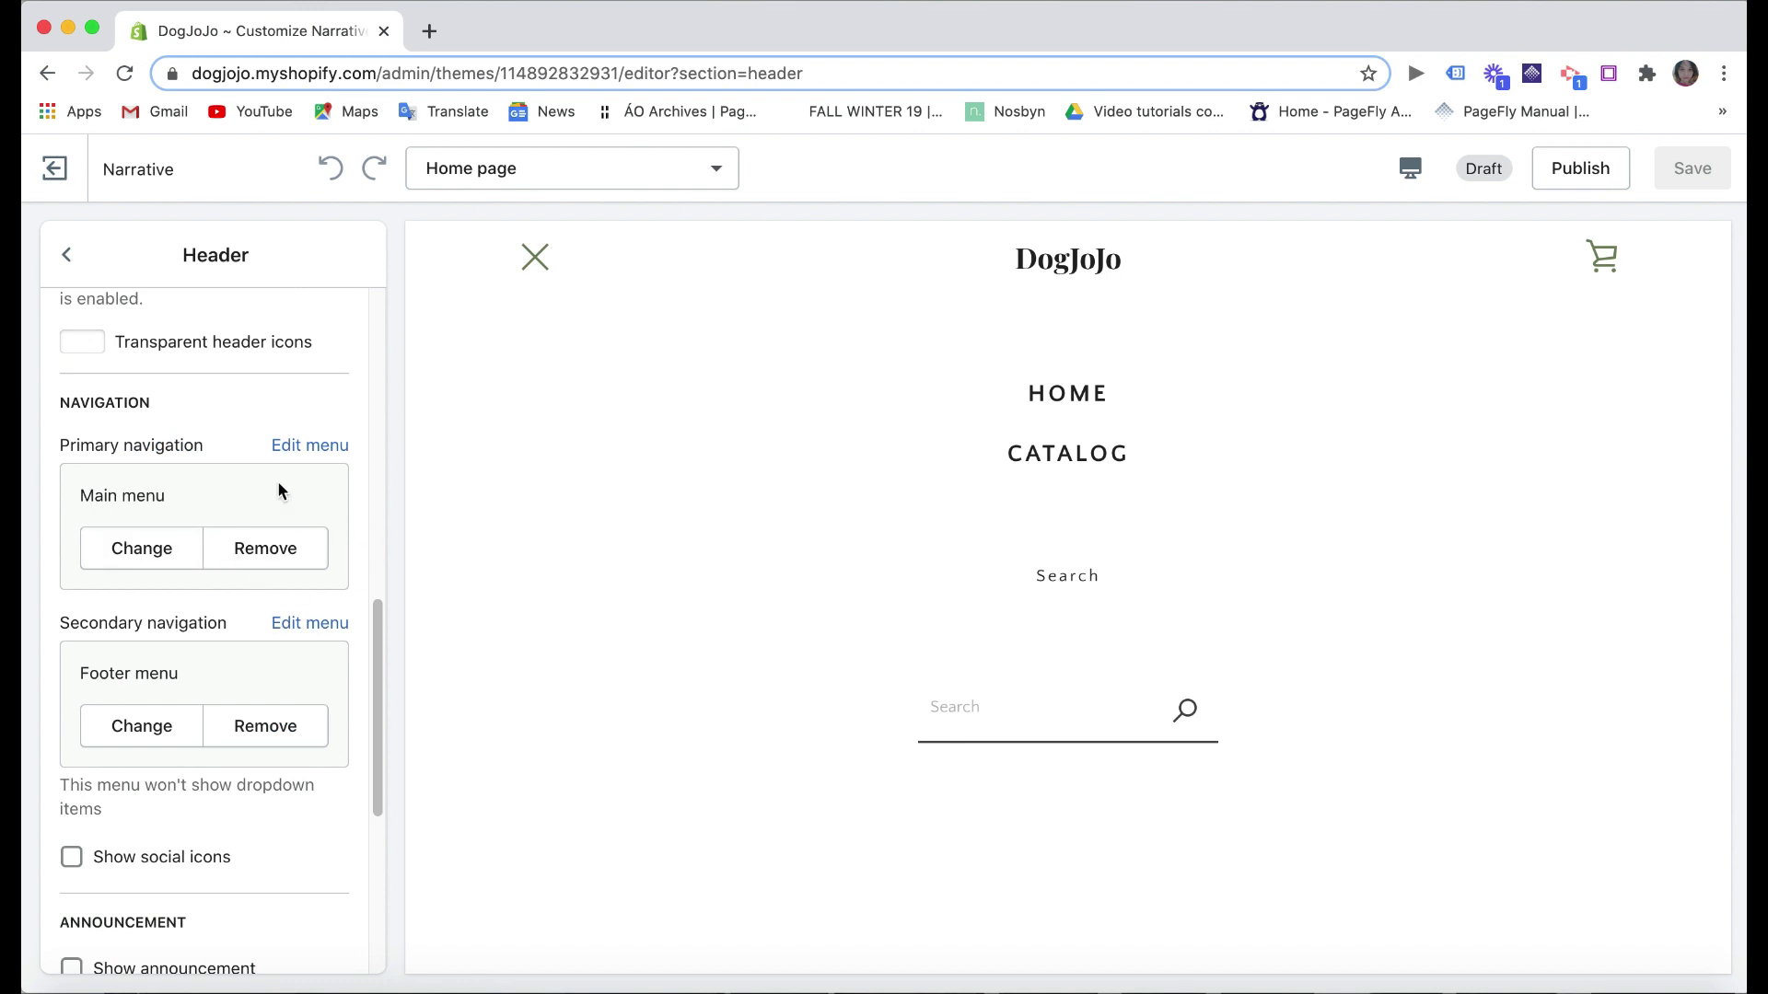
{"action": "key", "text": "Escape"}
- Review the Slideshow section and its first 'Tell your story' slide settings
{"action": "left_click", "coordinate": [227, 454]}
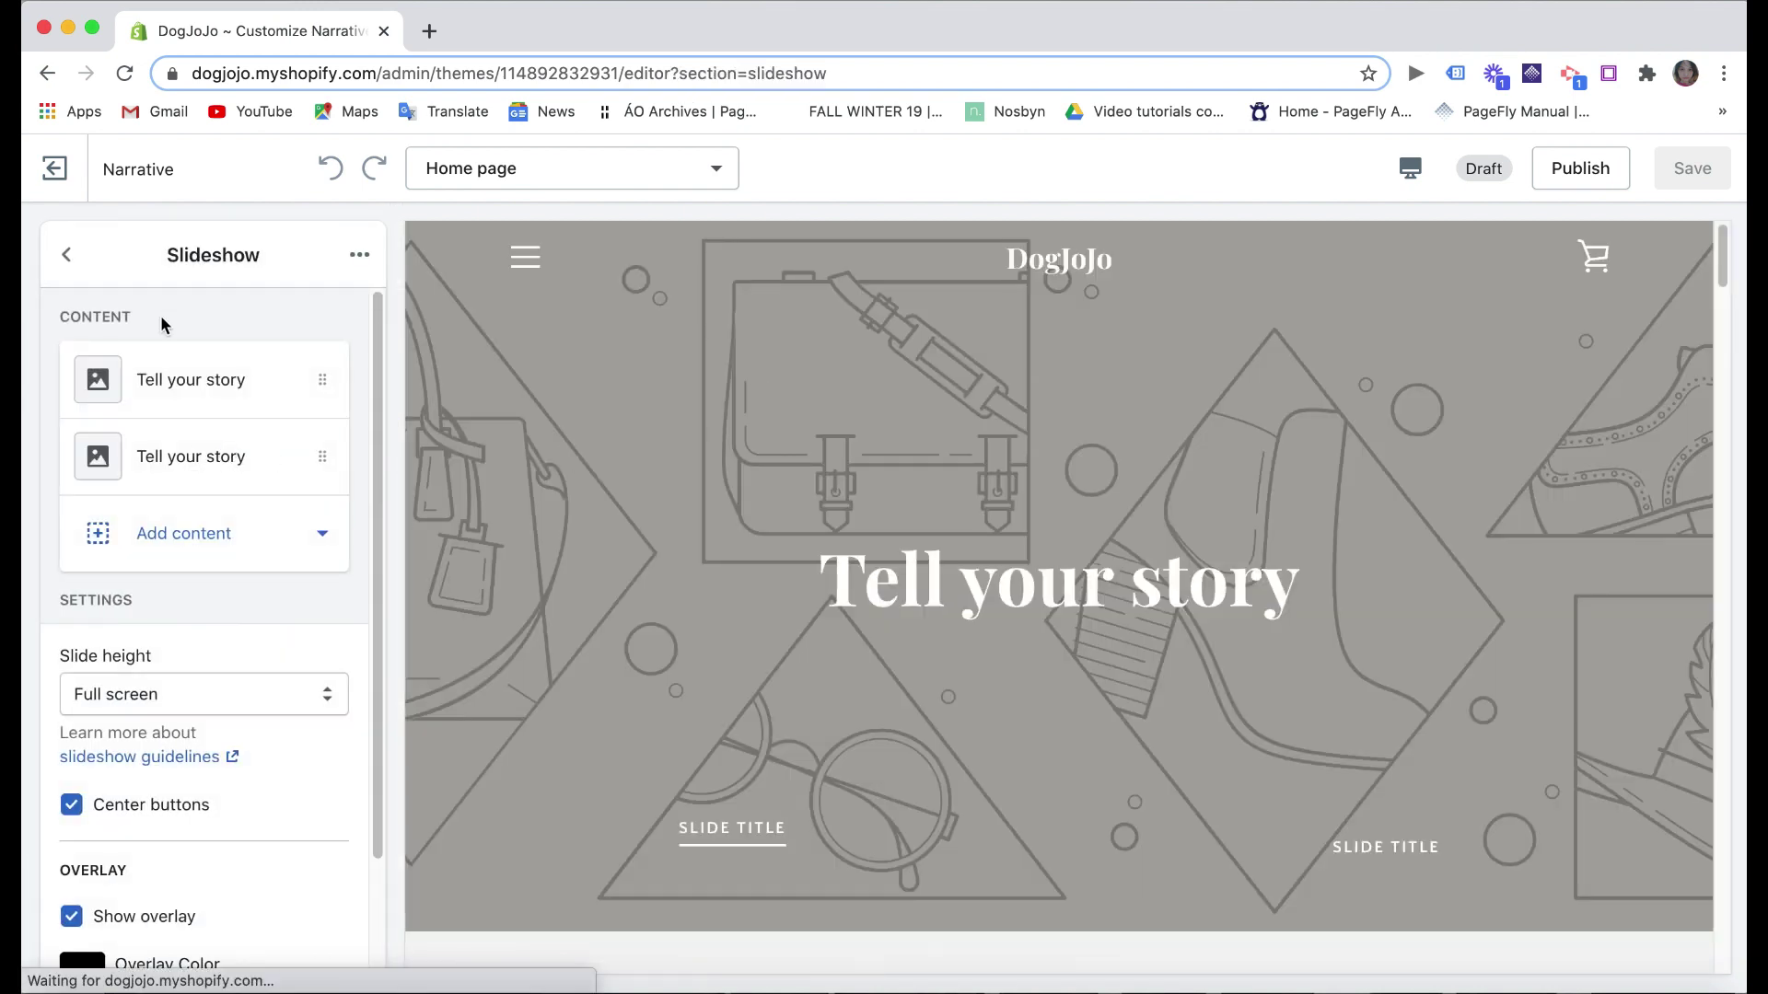
{"action": "left_click", "coordinate": [203, 389]}
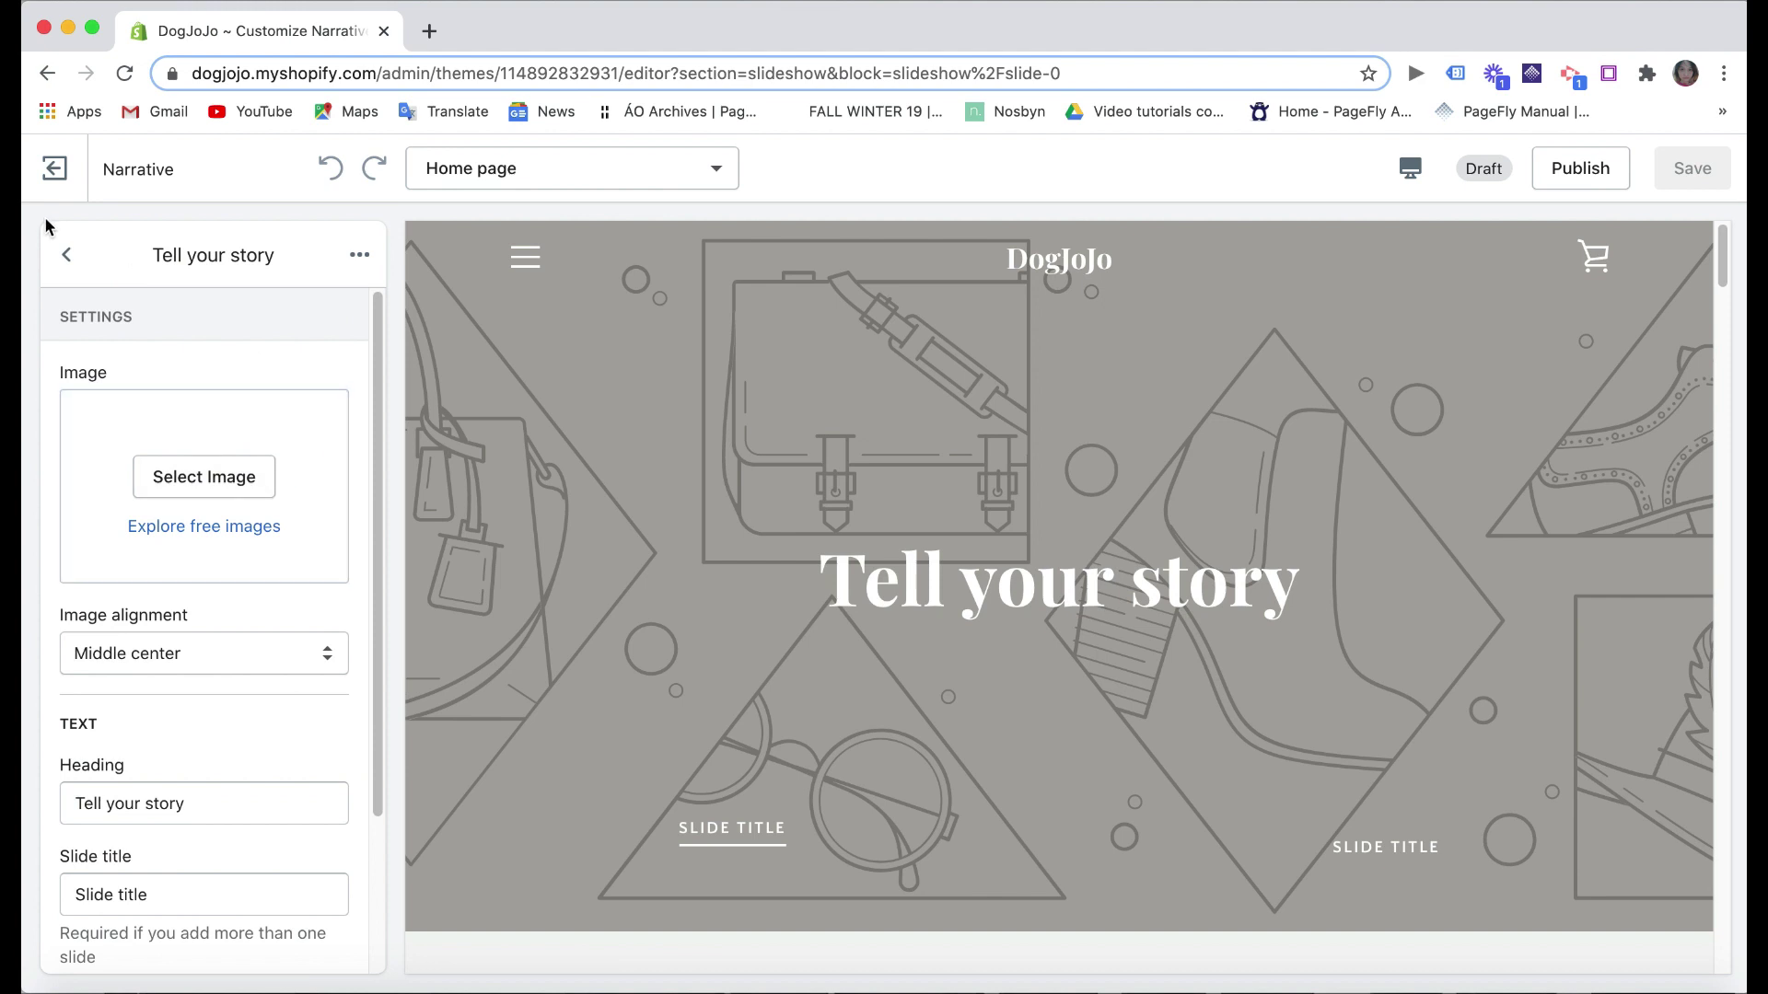
{"action": "left_click", "coordinate": [89, 275]}
{"action": "scroll", "coordinate": [257, 566], "scroll_direction": "down", "scroll_amount": 2}
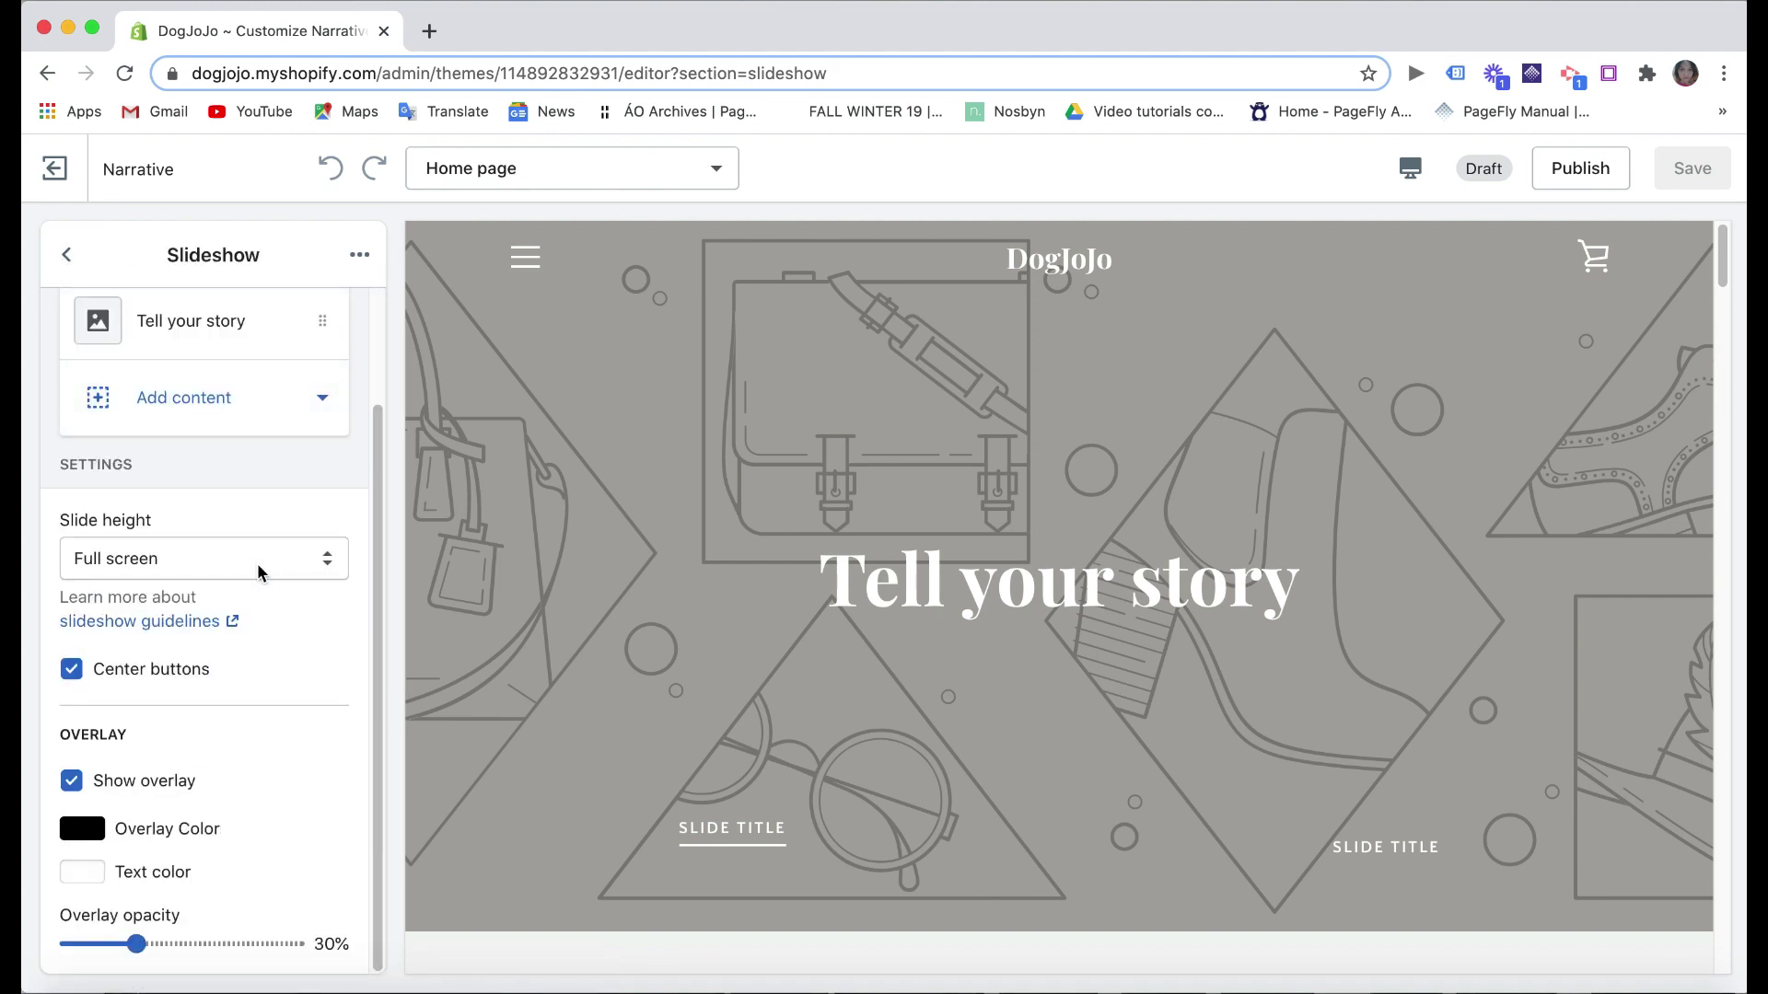
{"action": "scroll", "coordinate": [257, 564], "scroll_direction": "up", "scroll_amount": 2}
{"action": "left_click", "coordinate": [207, 405]}
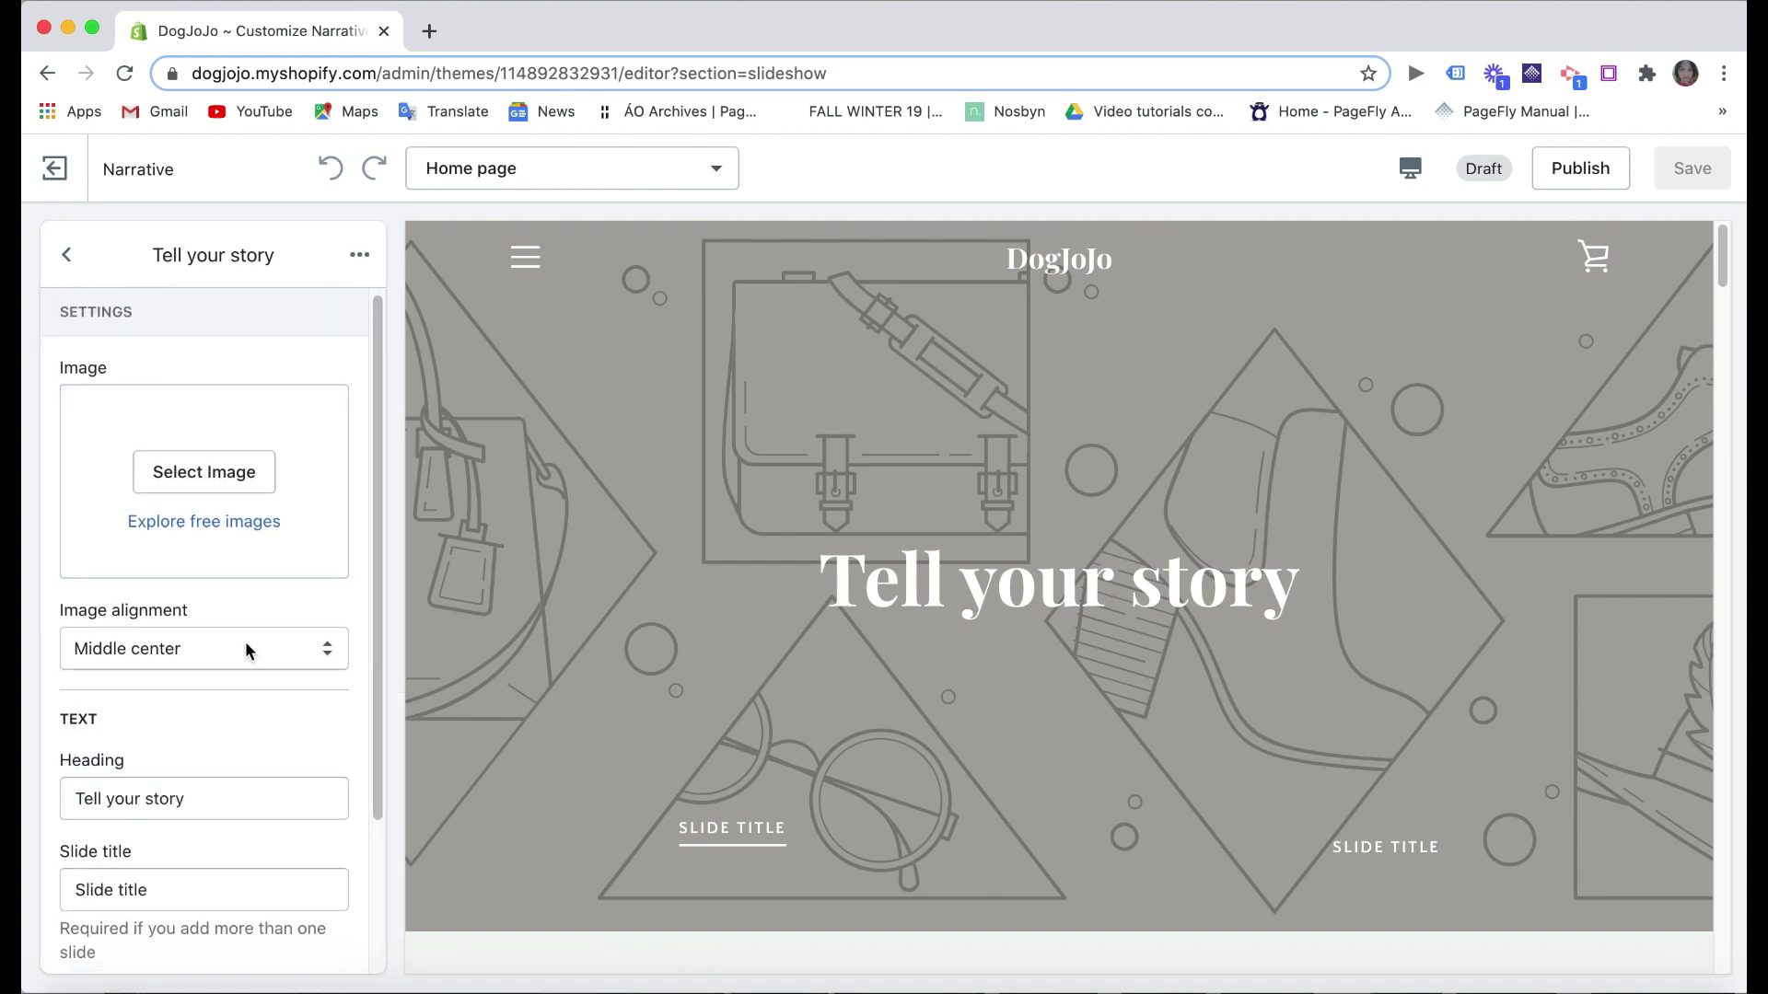
{"action": "scroll", "coordinate": [245, 641], "scroll_direction": "down", "scroll_amount": 2}
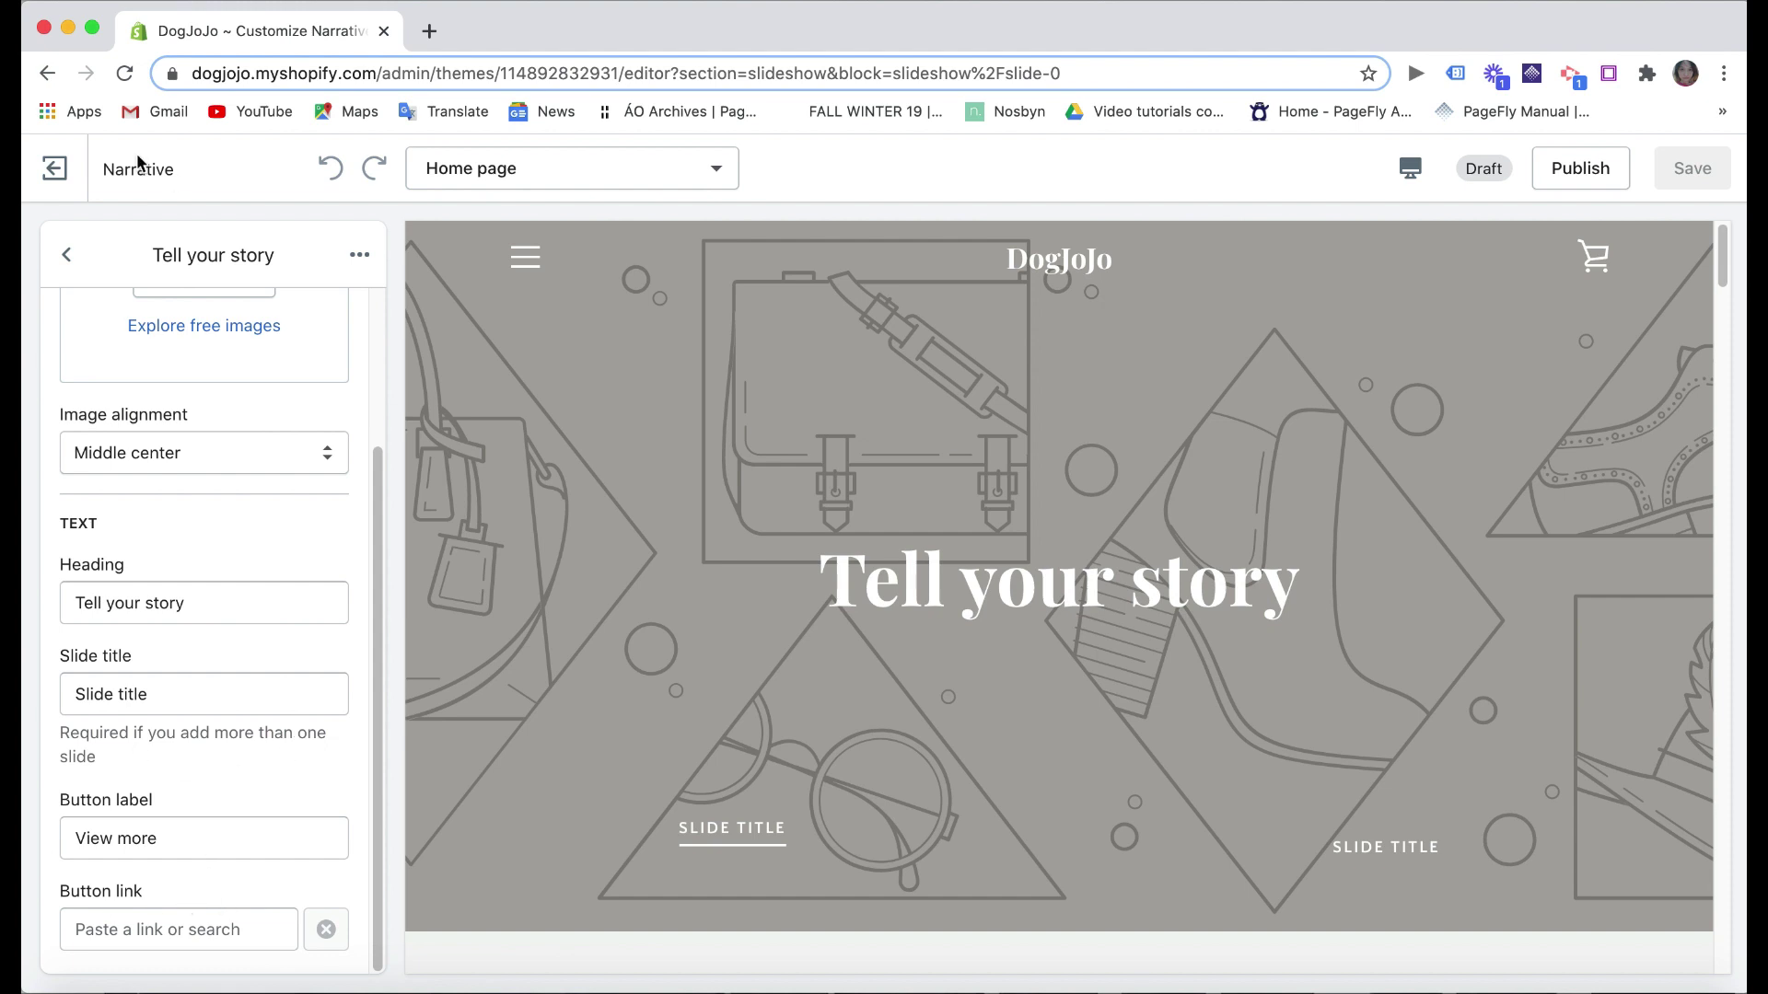
{"action": "left_click", "coordinate": [74, 258]}
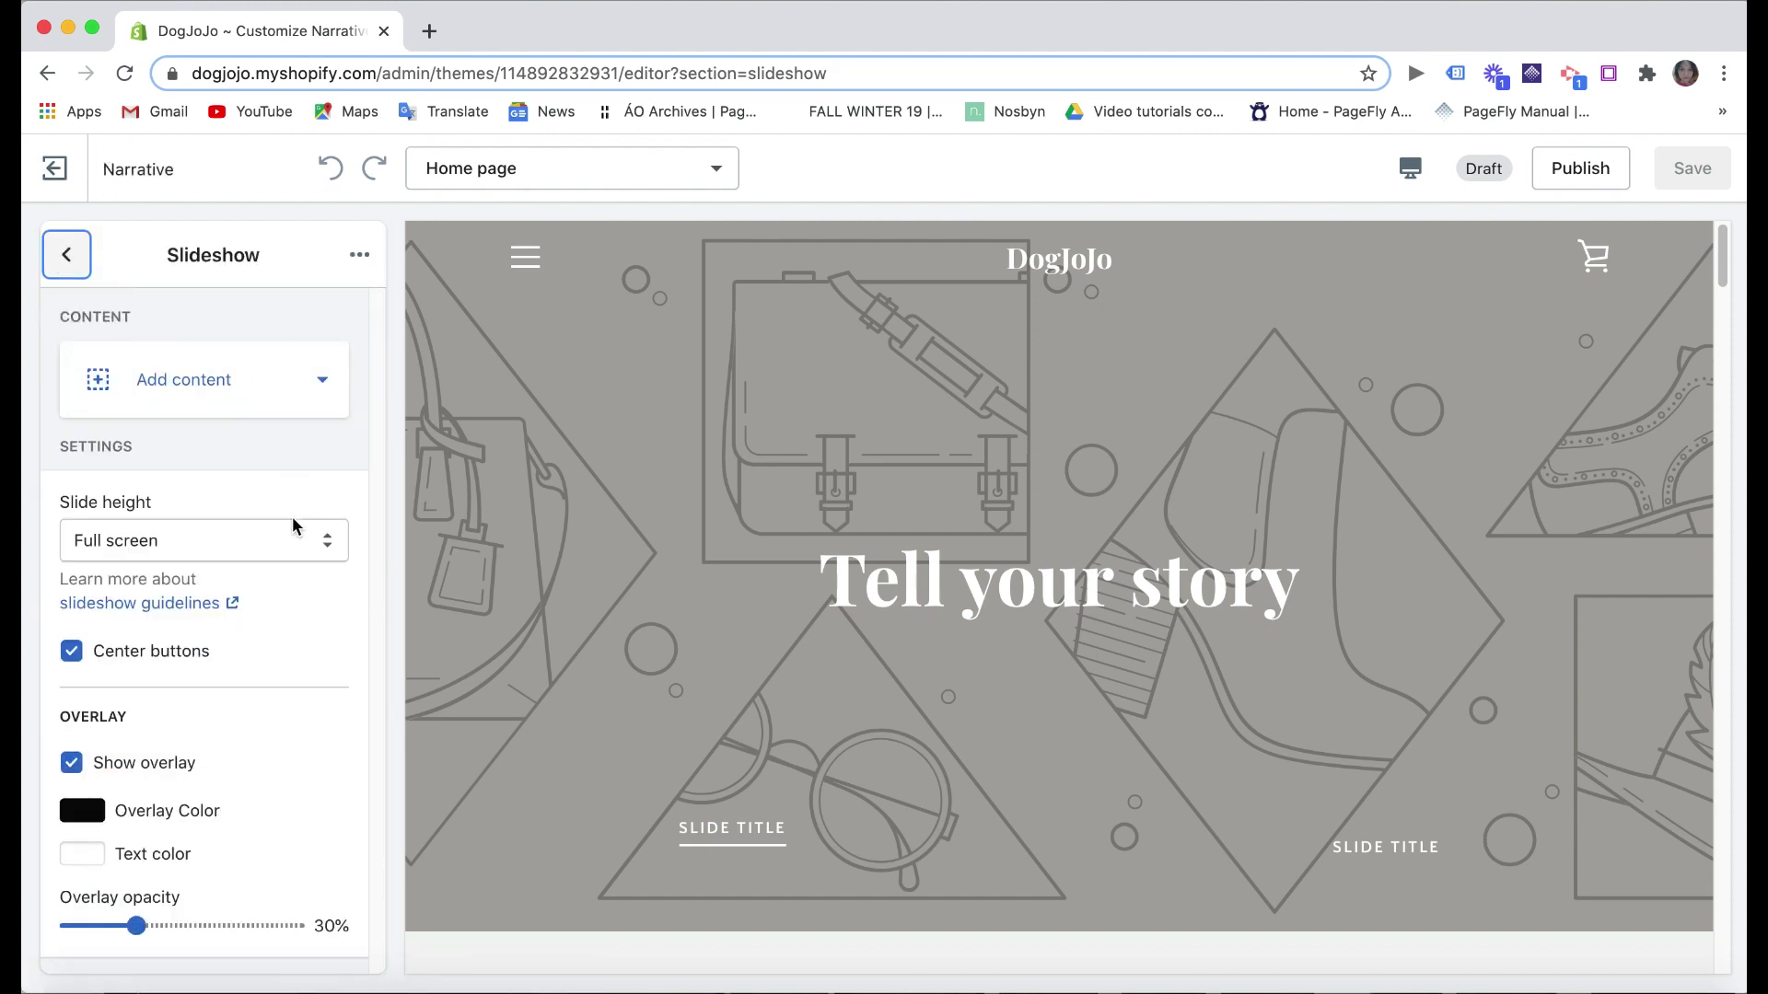
{"action": "left_click", "coordinate": [68, 254]}
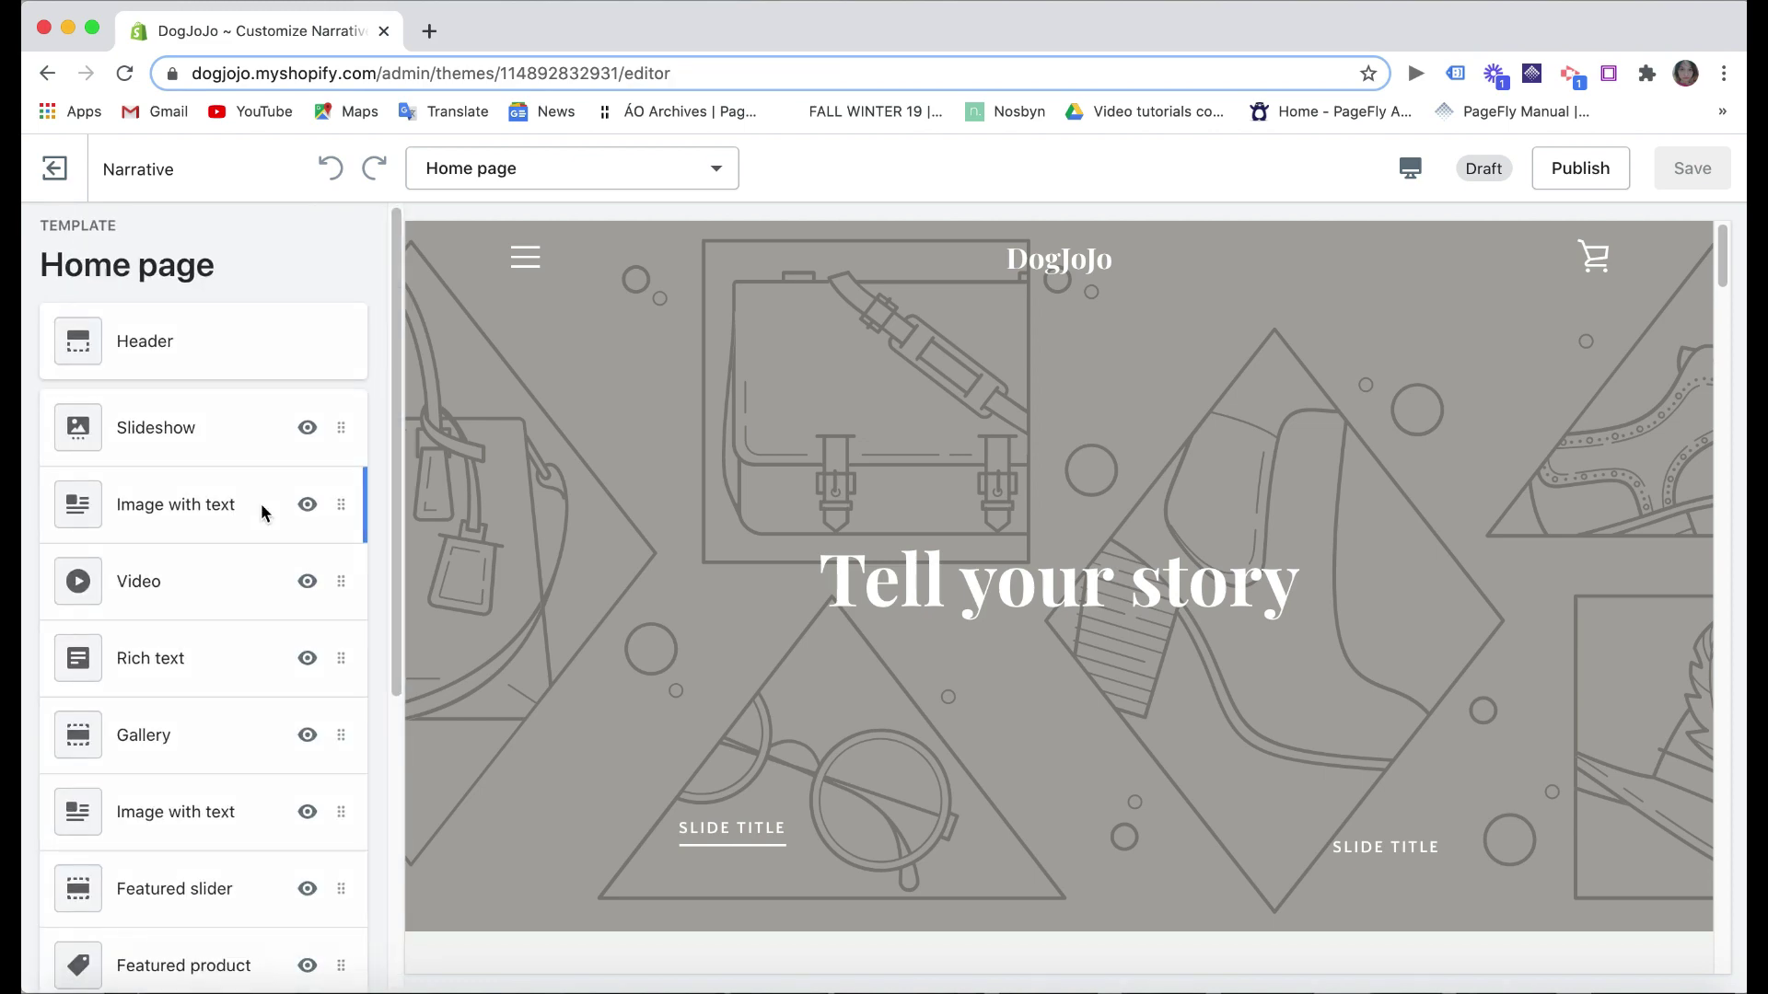
- Review the first Image with text section's settings and return to the section list
{"action": "left_click", "coordinate": [264, 512]}
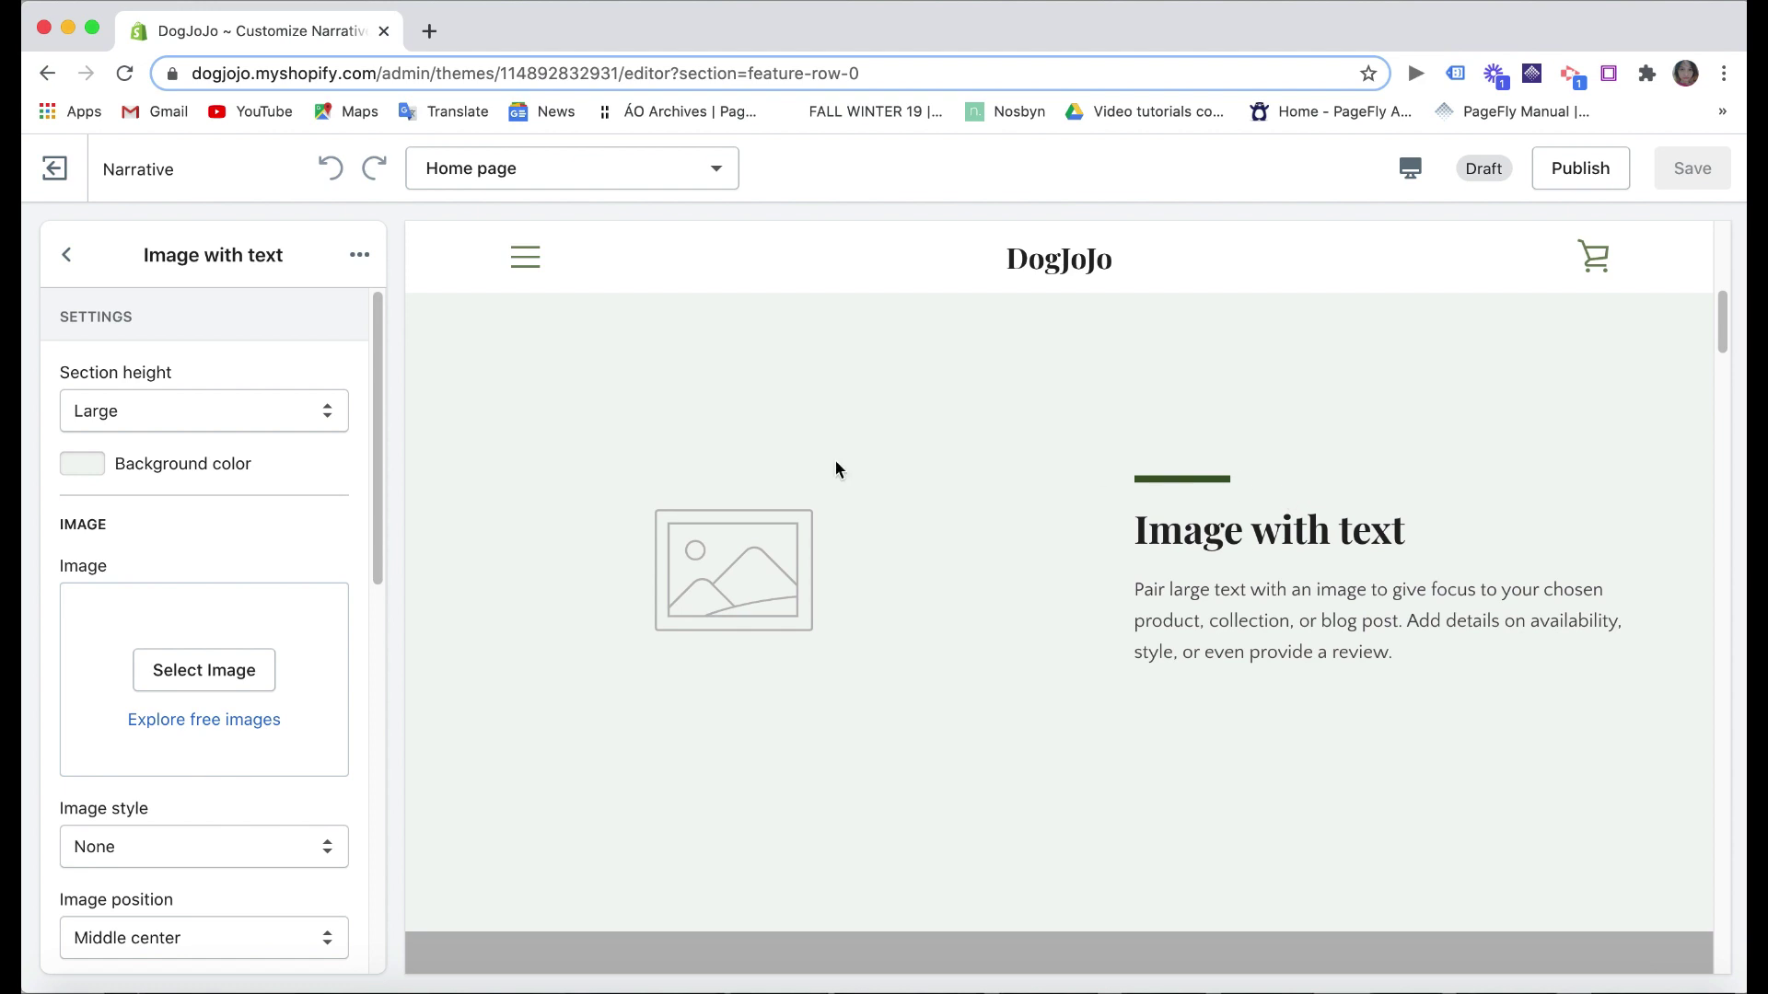
{"action": "scroll", "coordinate": [162, 572], "scroll_direction": "down", "scroll_amount": 7}
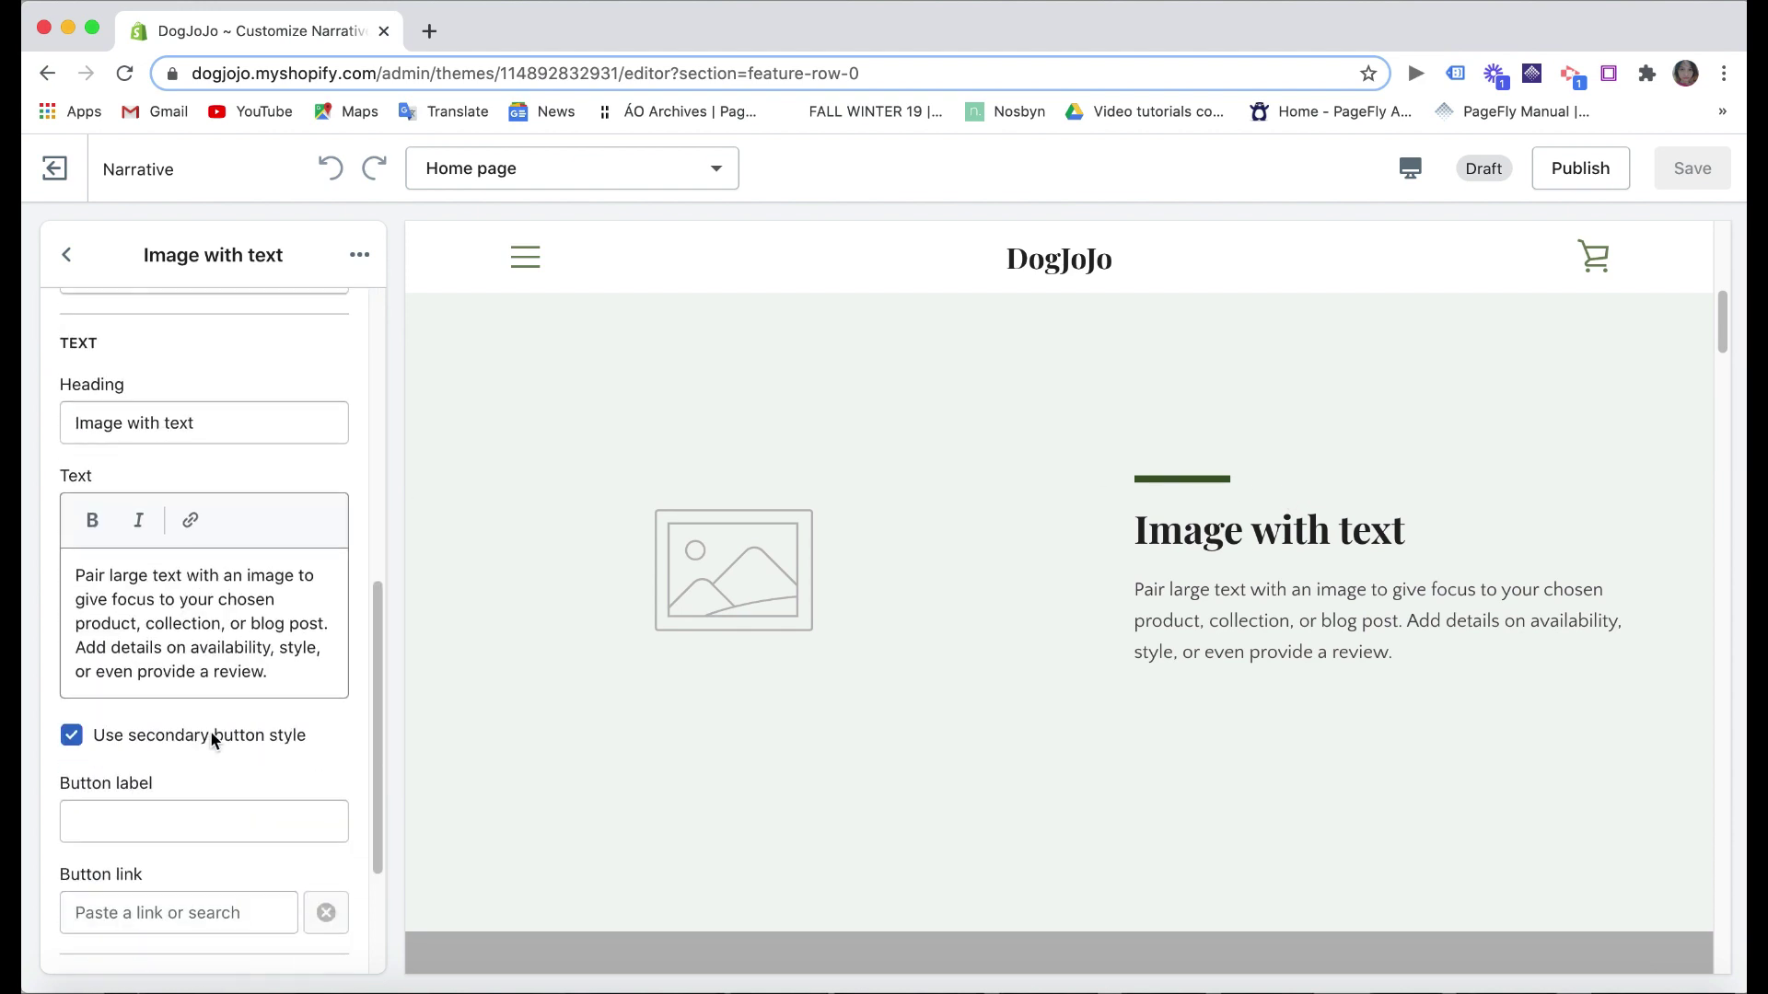
{"action": "scroll", "coordinate": [210, 731], "scroll_direction": "down", "scroll_amount": 3}
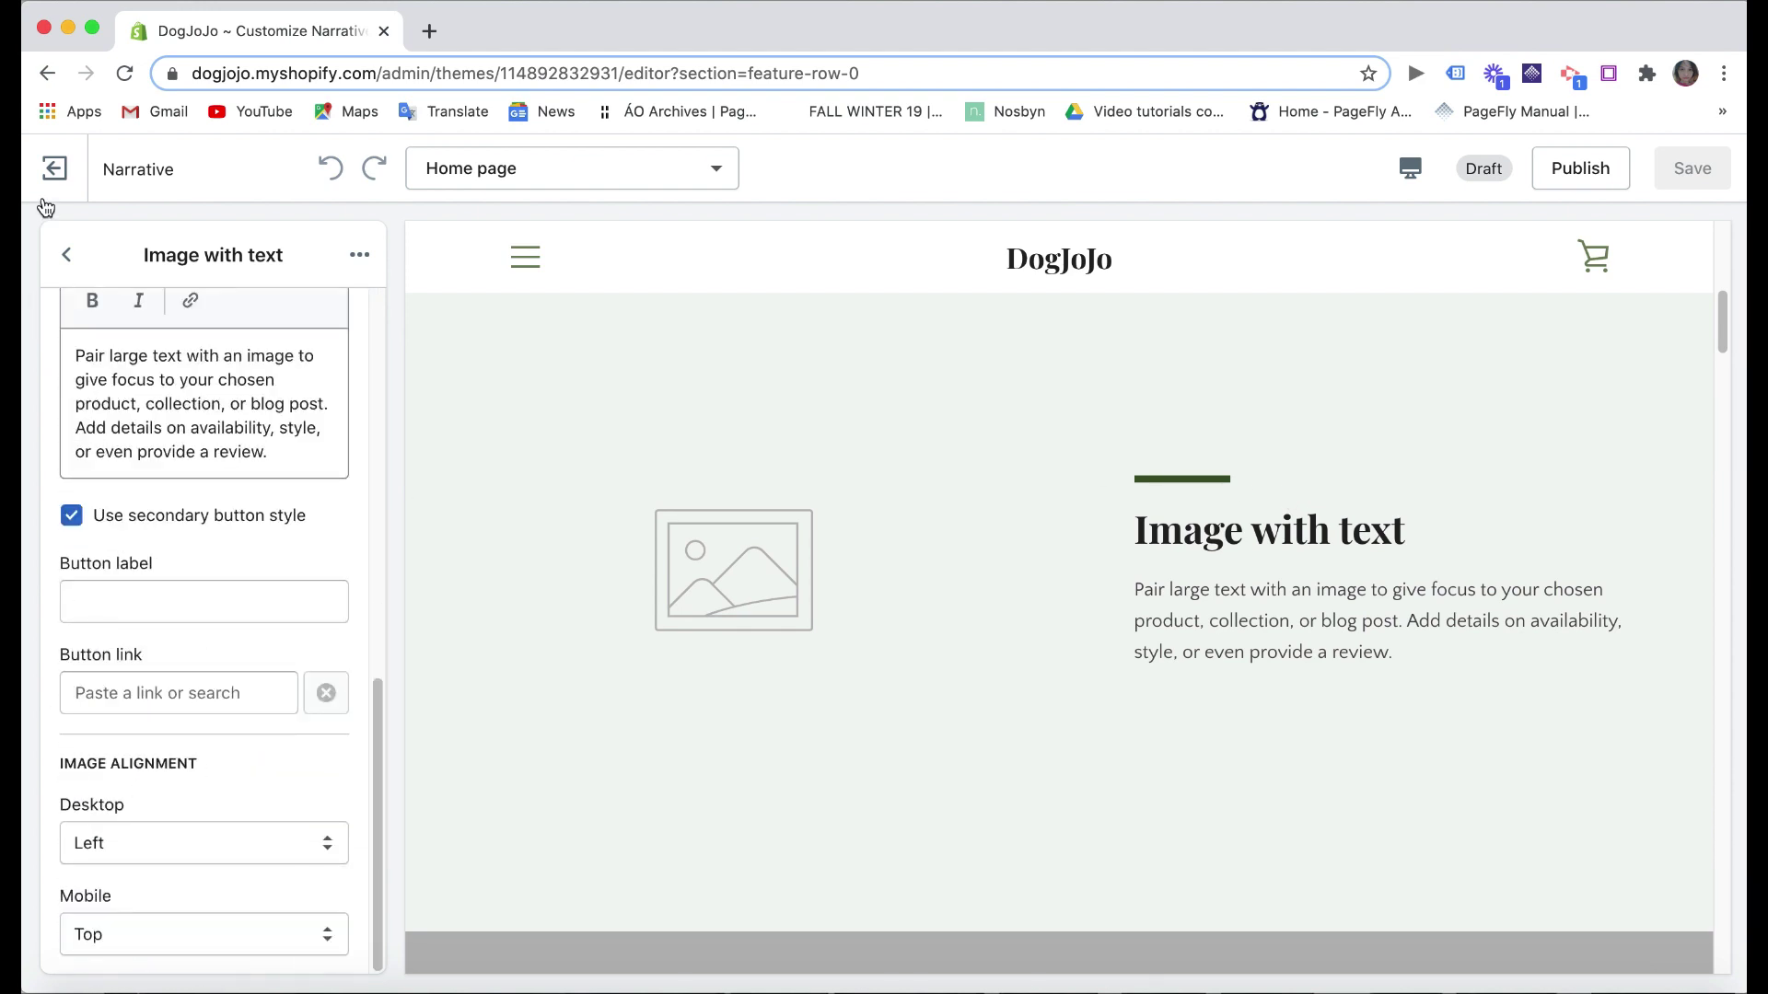
{"action": "left_click", "coordinate": [67, 254]}
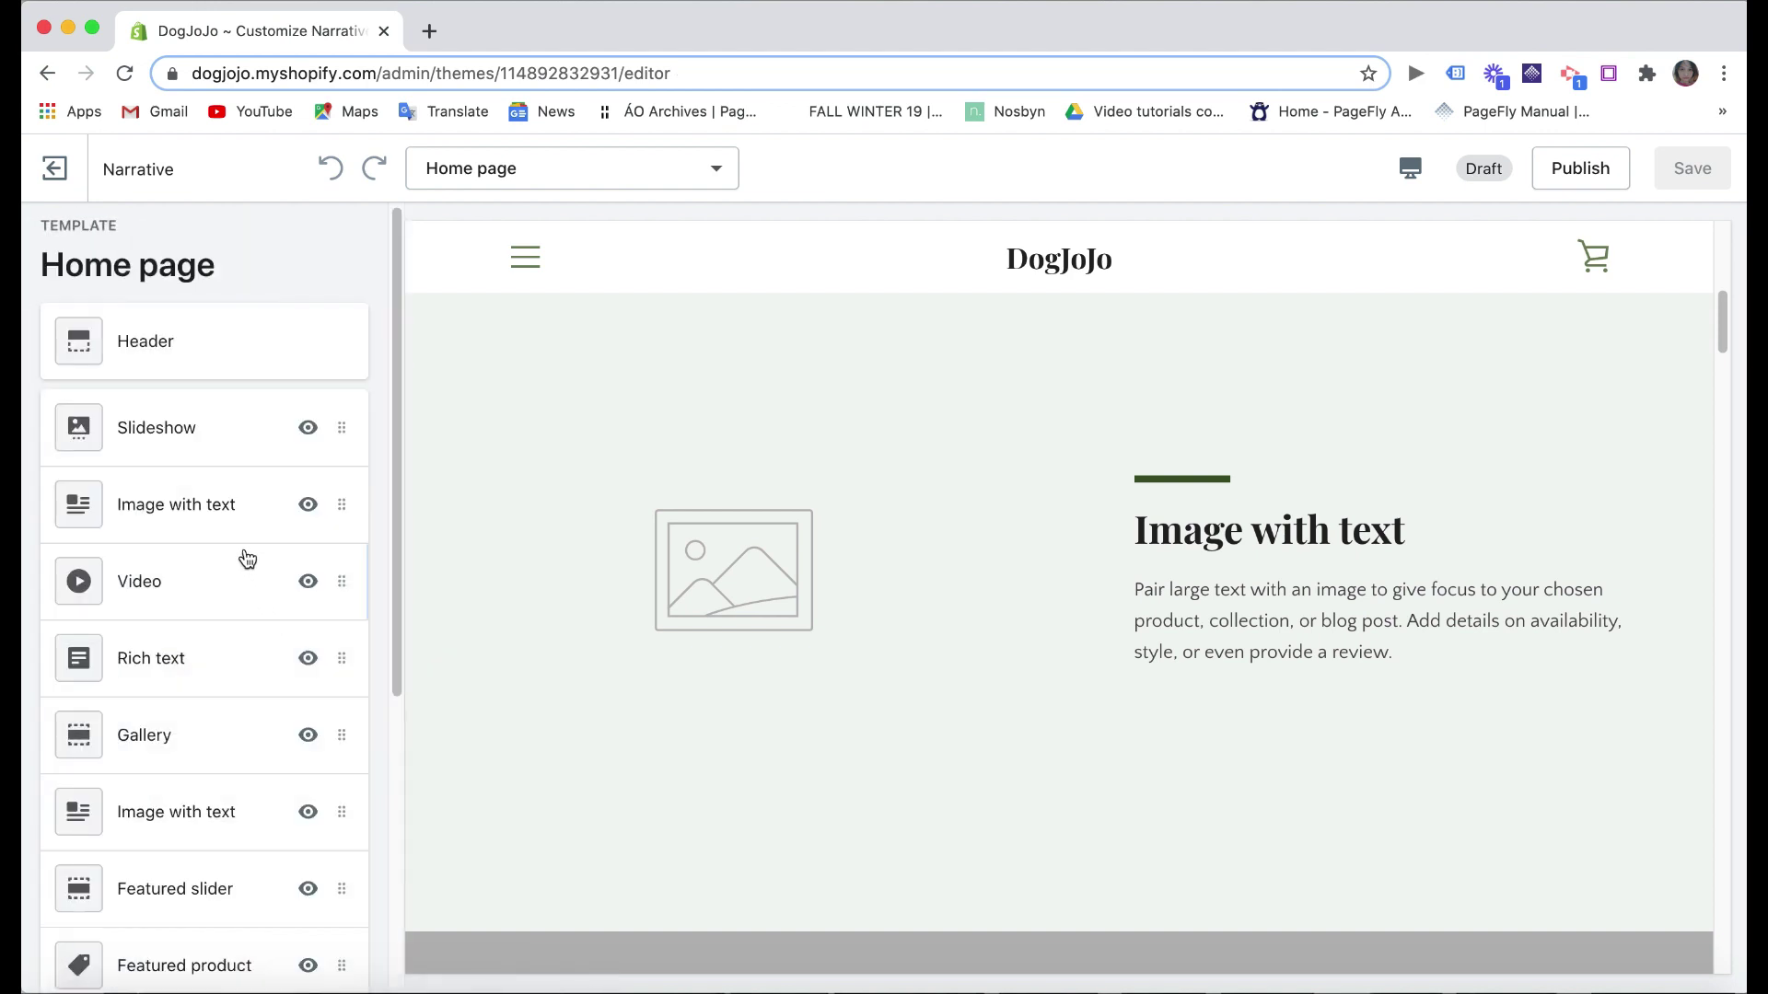
{"action": "left_click", "coordinate": [201, 583]}
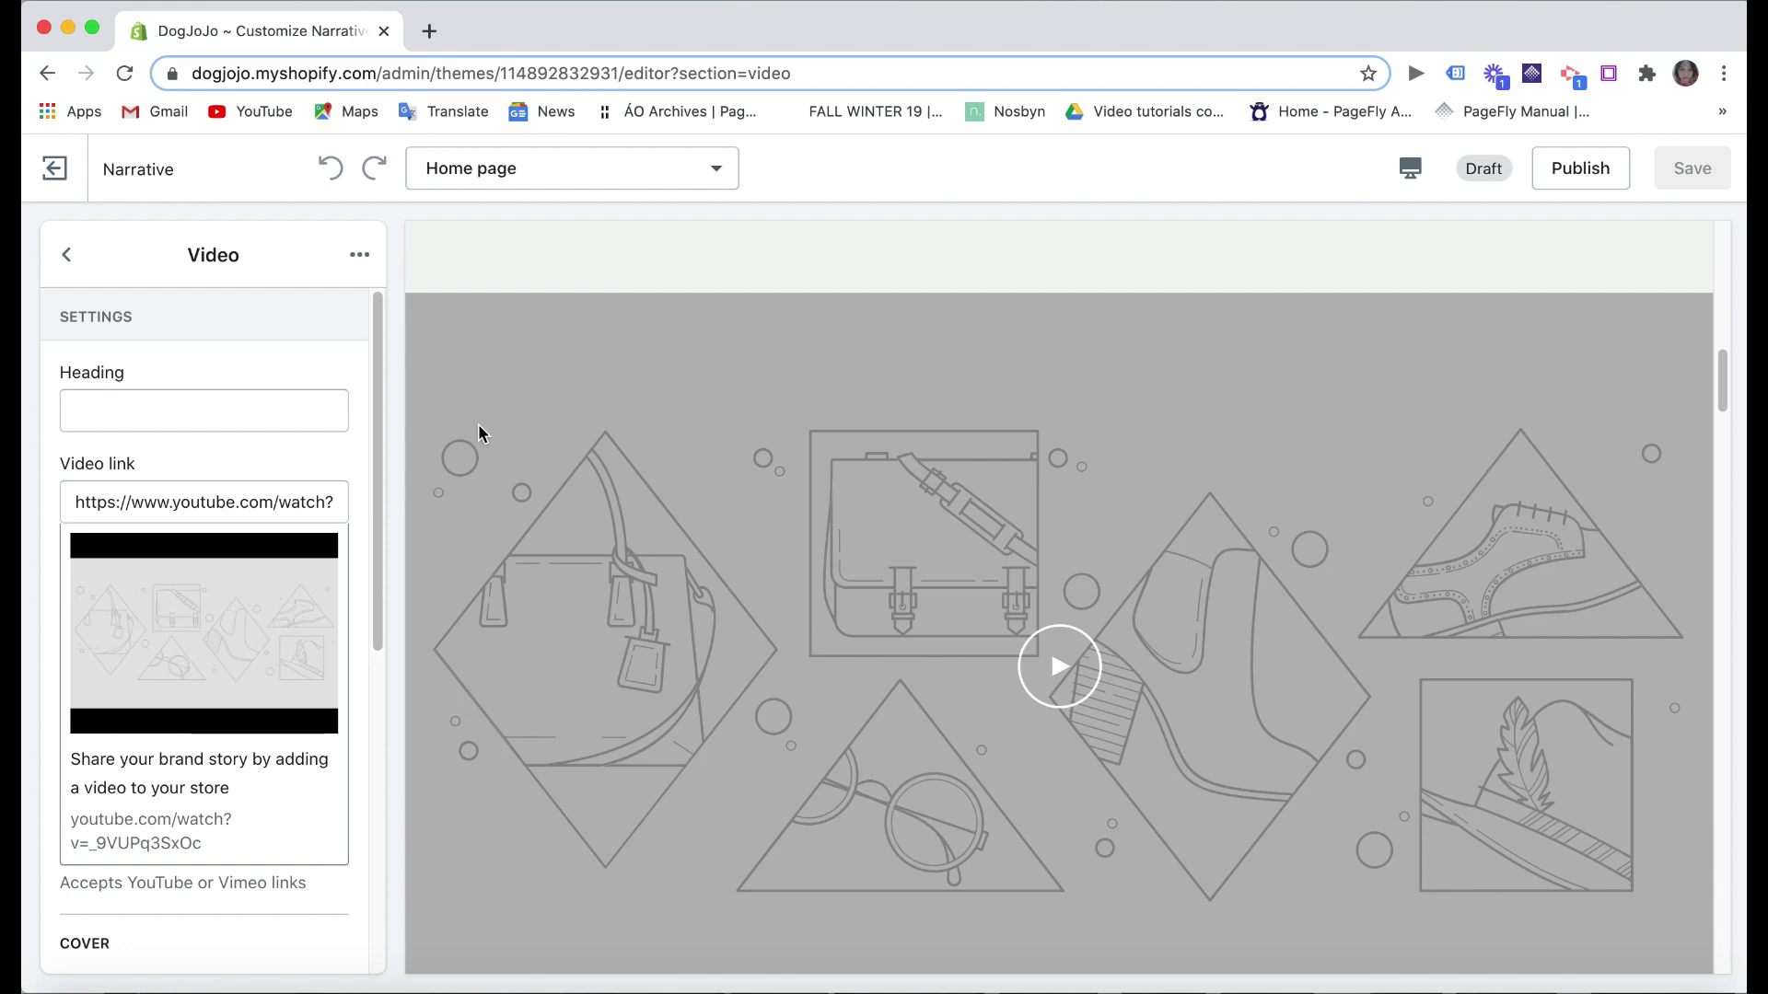
{"action": "scroll", "coordinate": [236, 632], "scroll_direction": "down", "scroll_amount": 6}
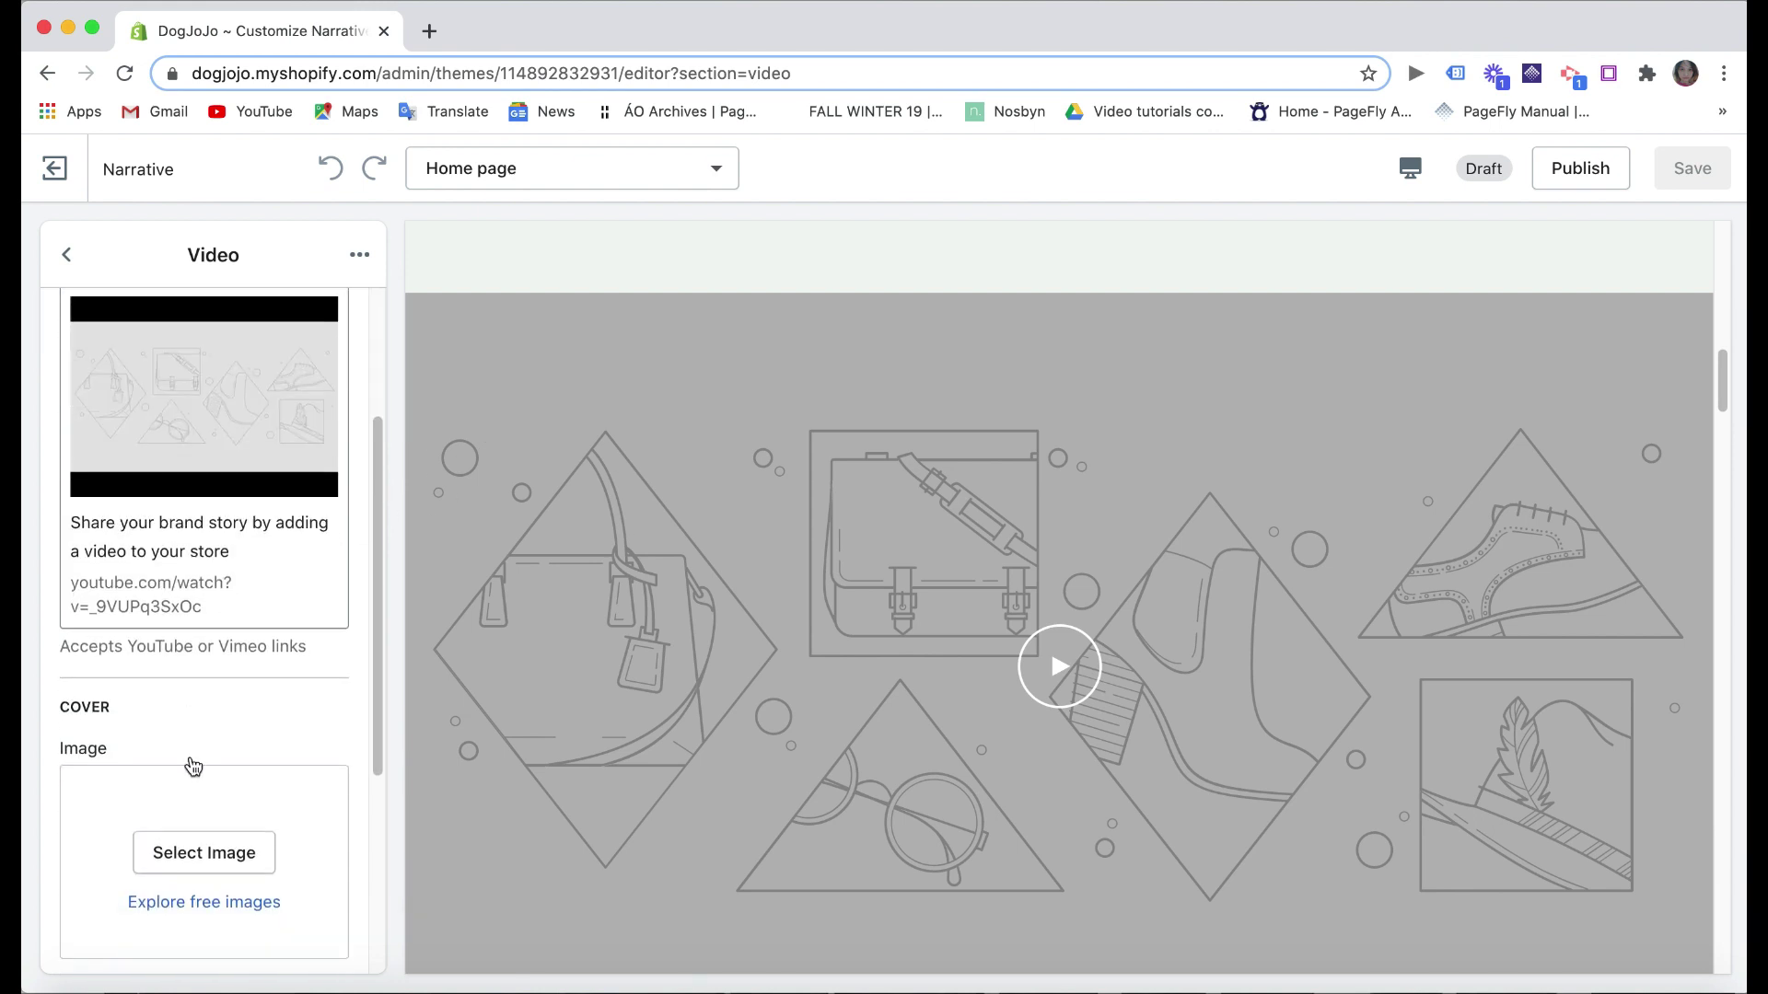
{"action": "scroll", "coordinate": [190, 746], "scroll_direction": "up", "scroll_amount": 4}
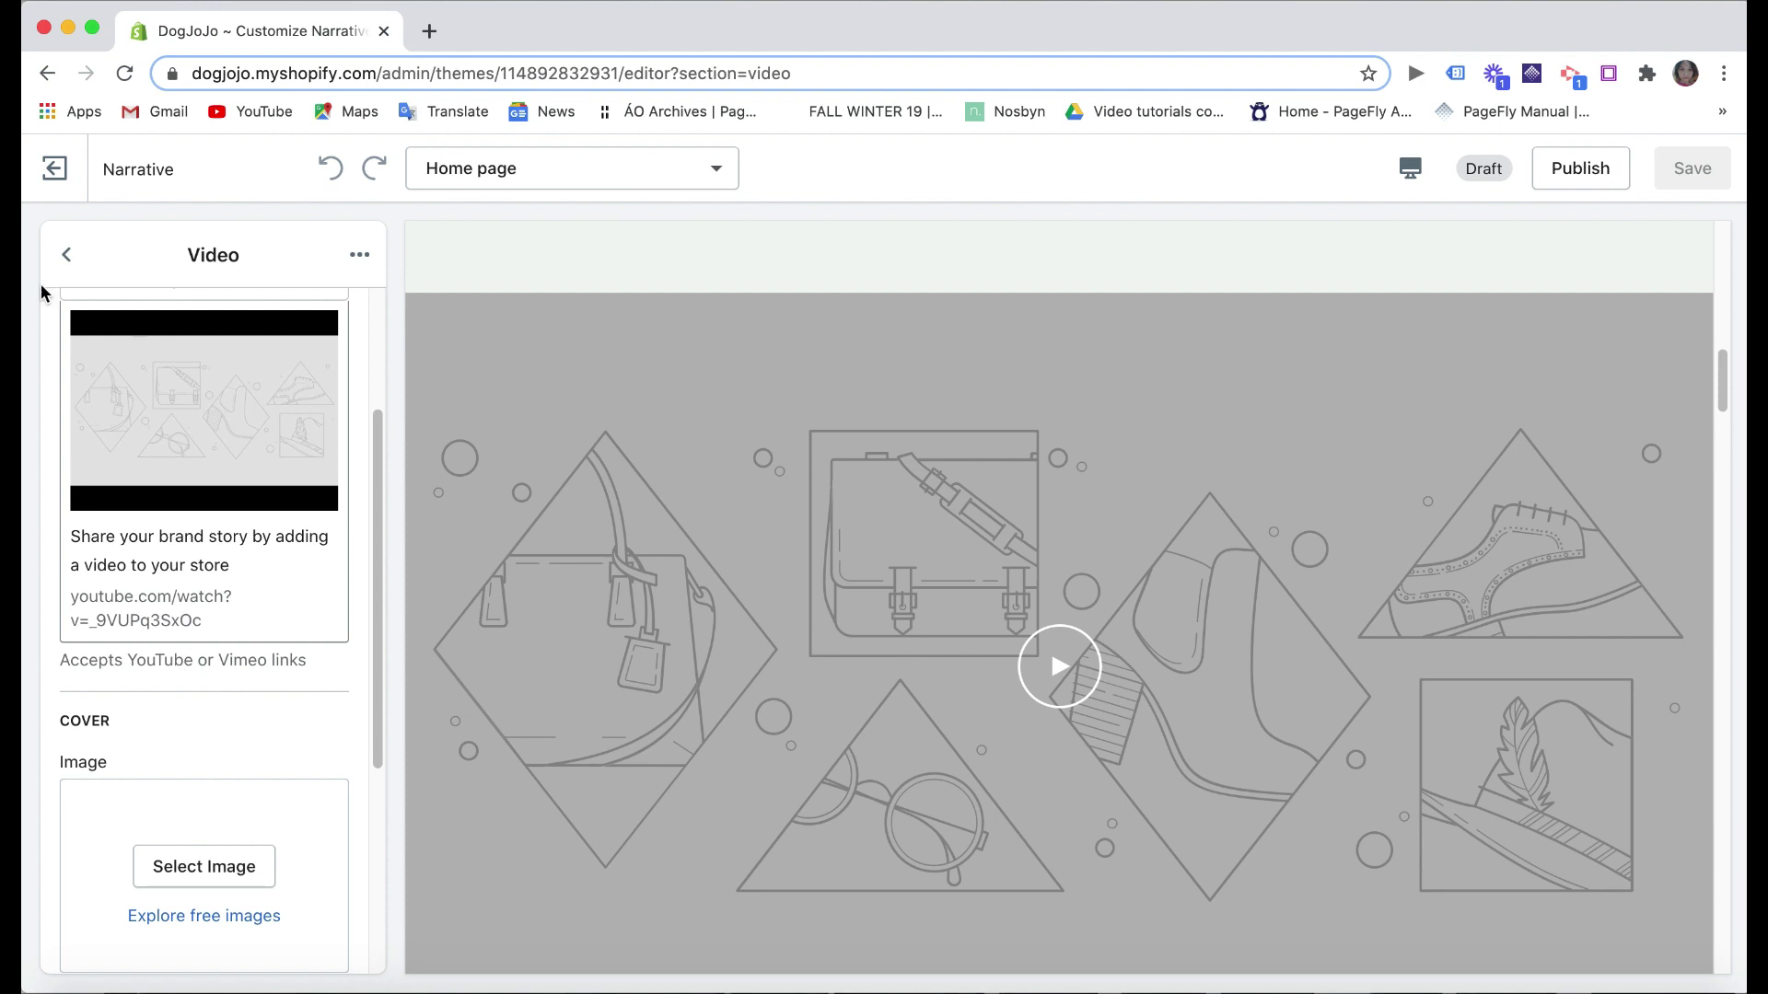
{"action": "left_click", "coordinate": [63, 254]}
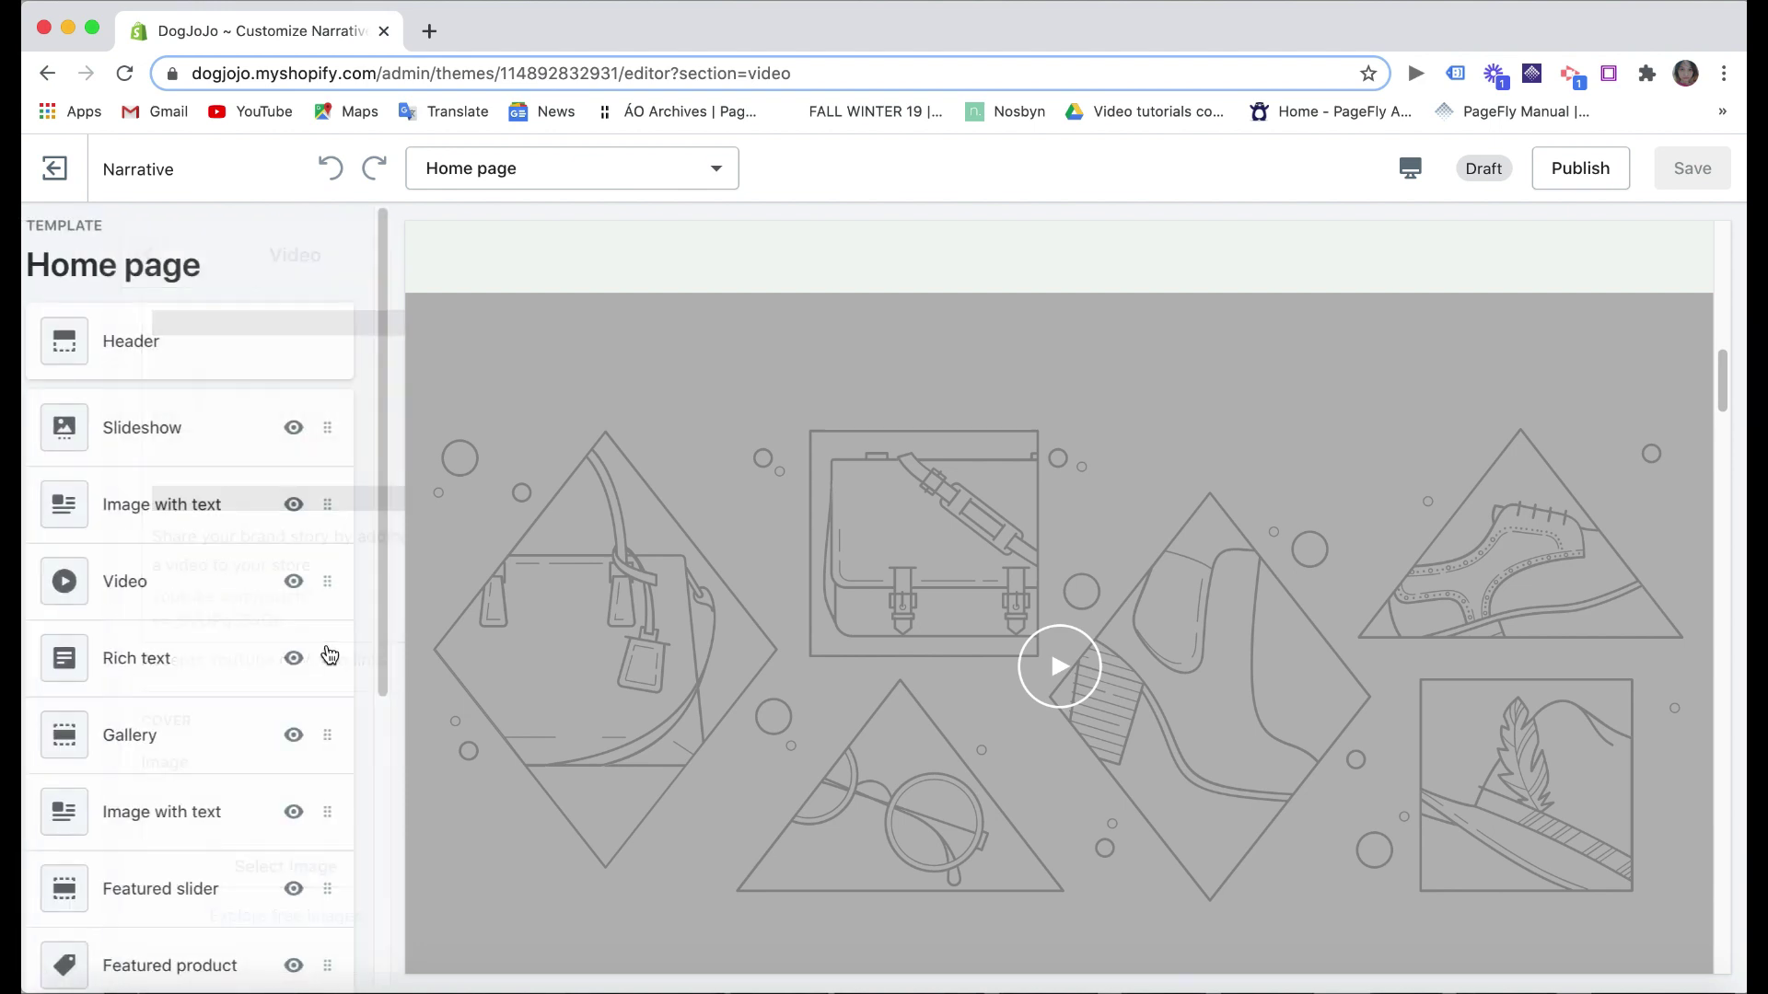
{"action": "left_click", "coordinate": [195, 677]}
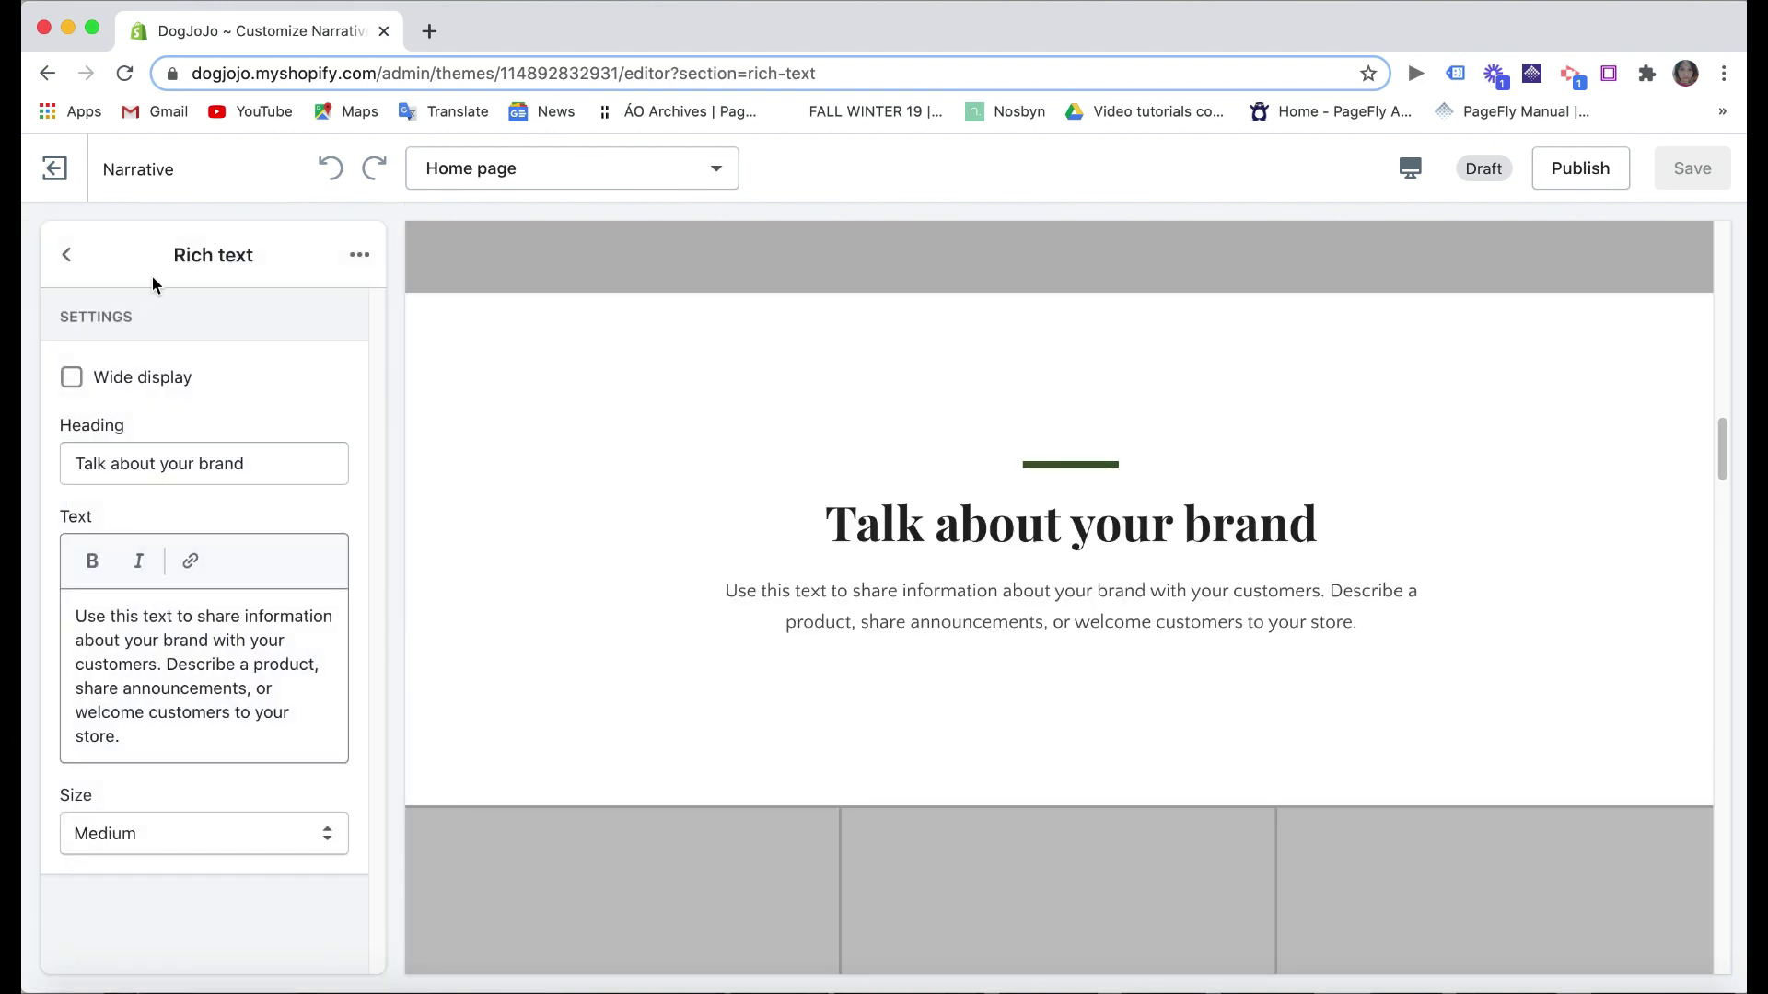
{"action": "left_click", "coordinate": [61, 258]}
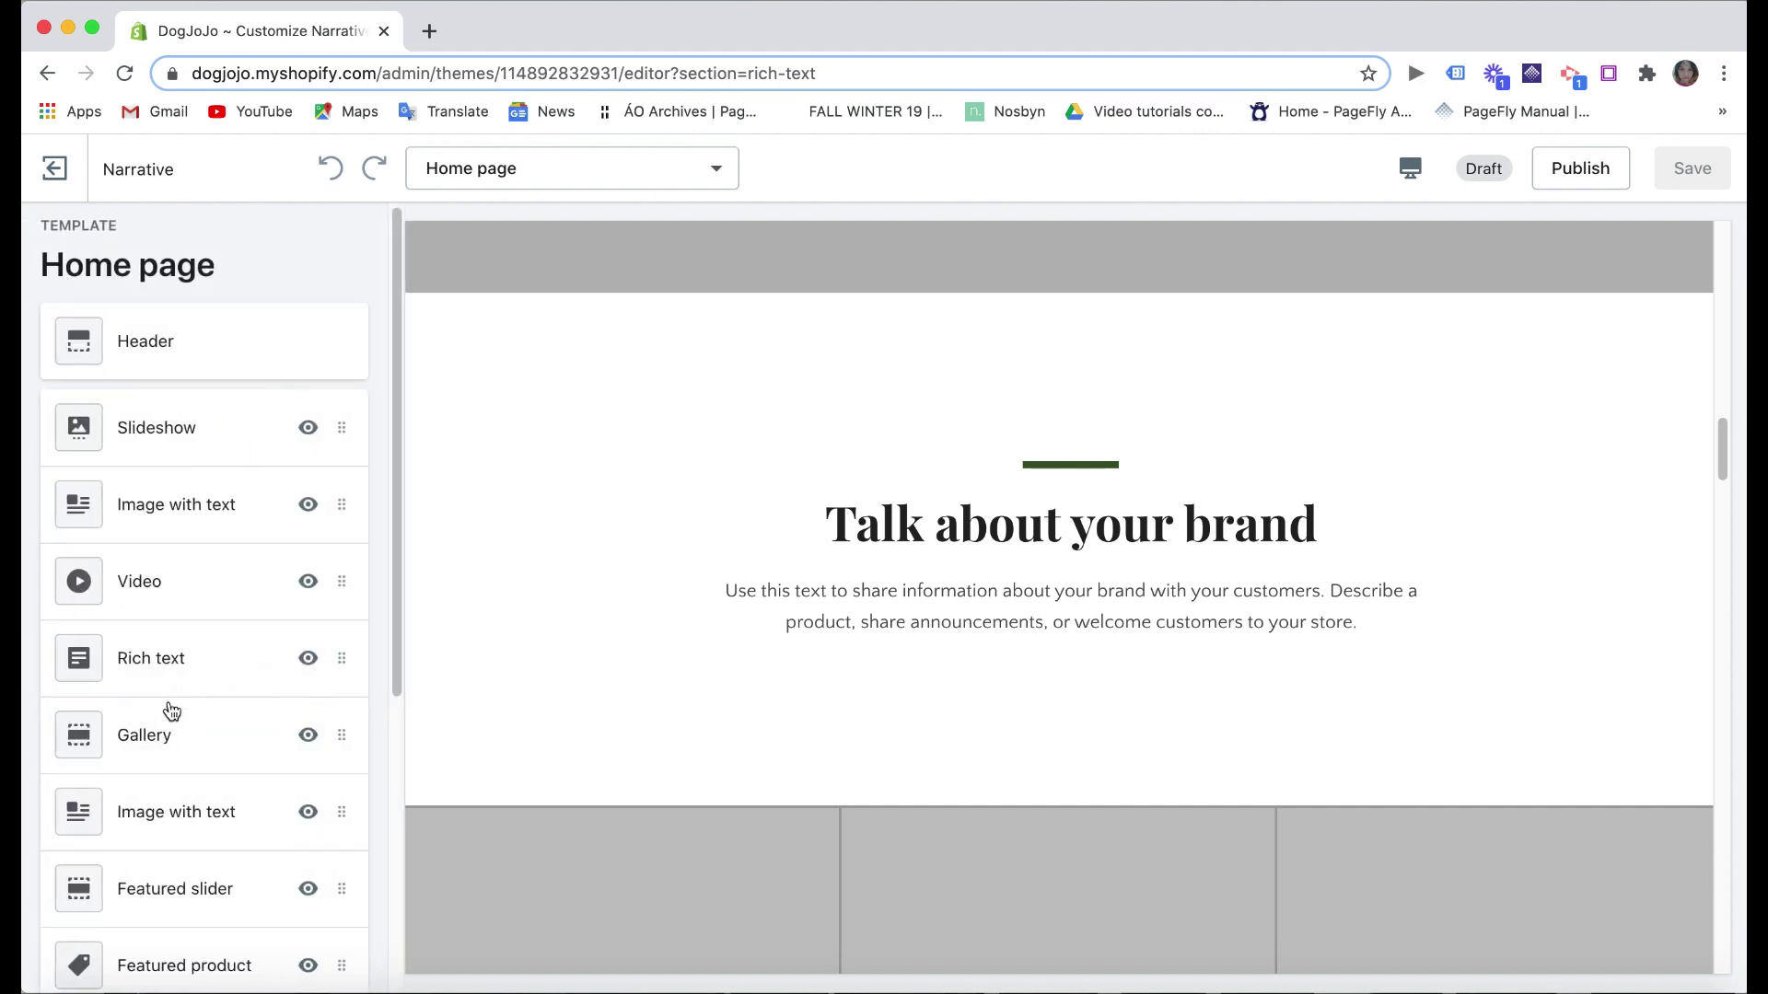
{"action": "left_click", "coordinate": [184, 728]}
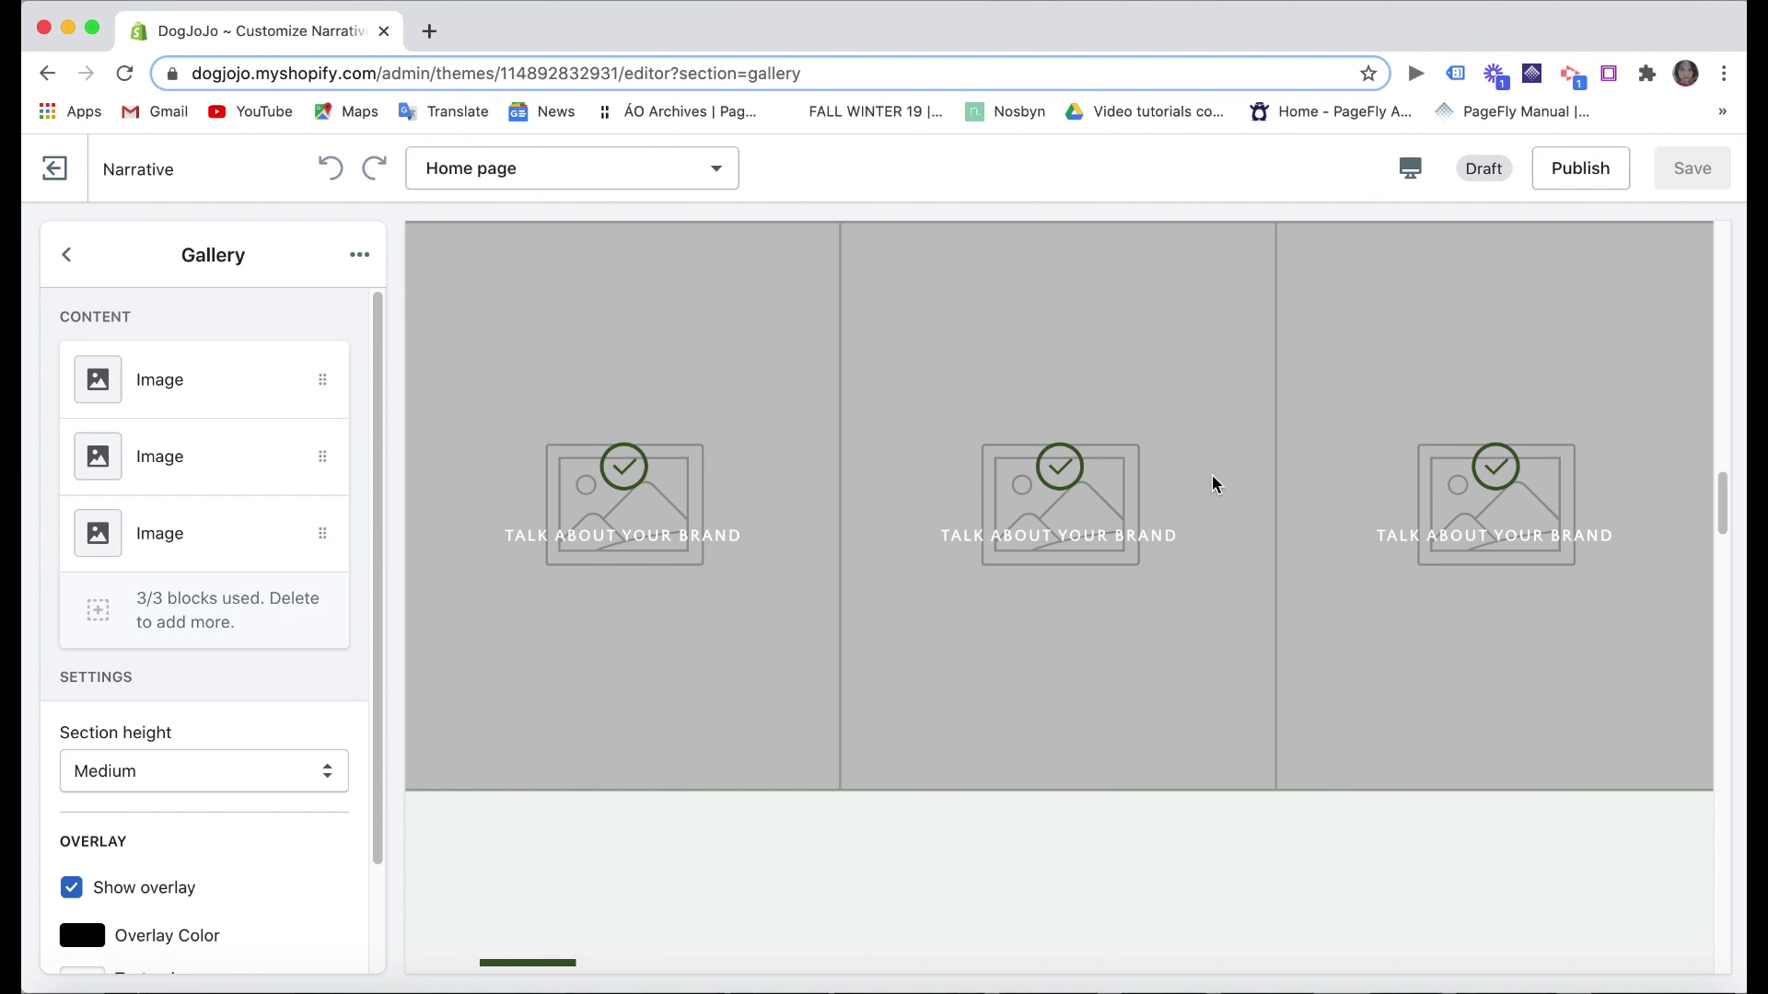
{"action": "left_click", "coordinate": [221, 456]}
{"action": "scroll", "coordinate": [174, 801], "scroll_direction": "down", "scroll_amount": 2}
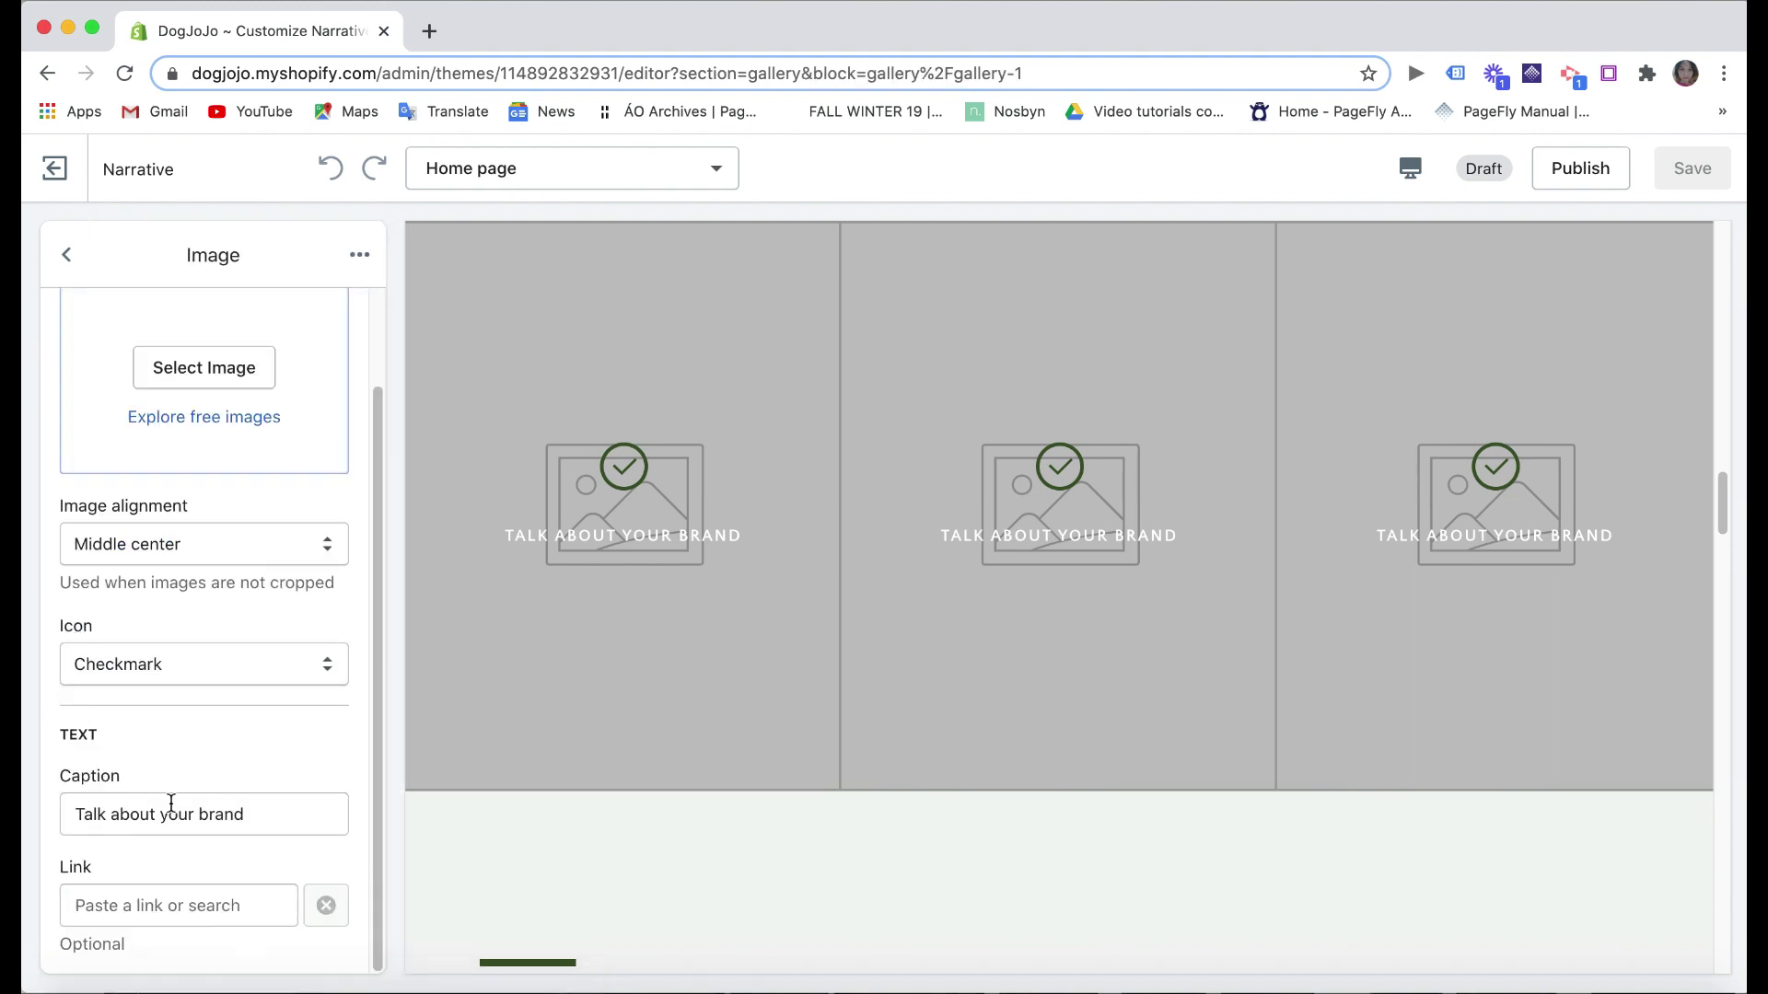
- Review the Featured slider and Featured product section settings
{"action": "left_click", "coordinate": [66, 254]}
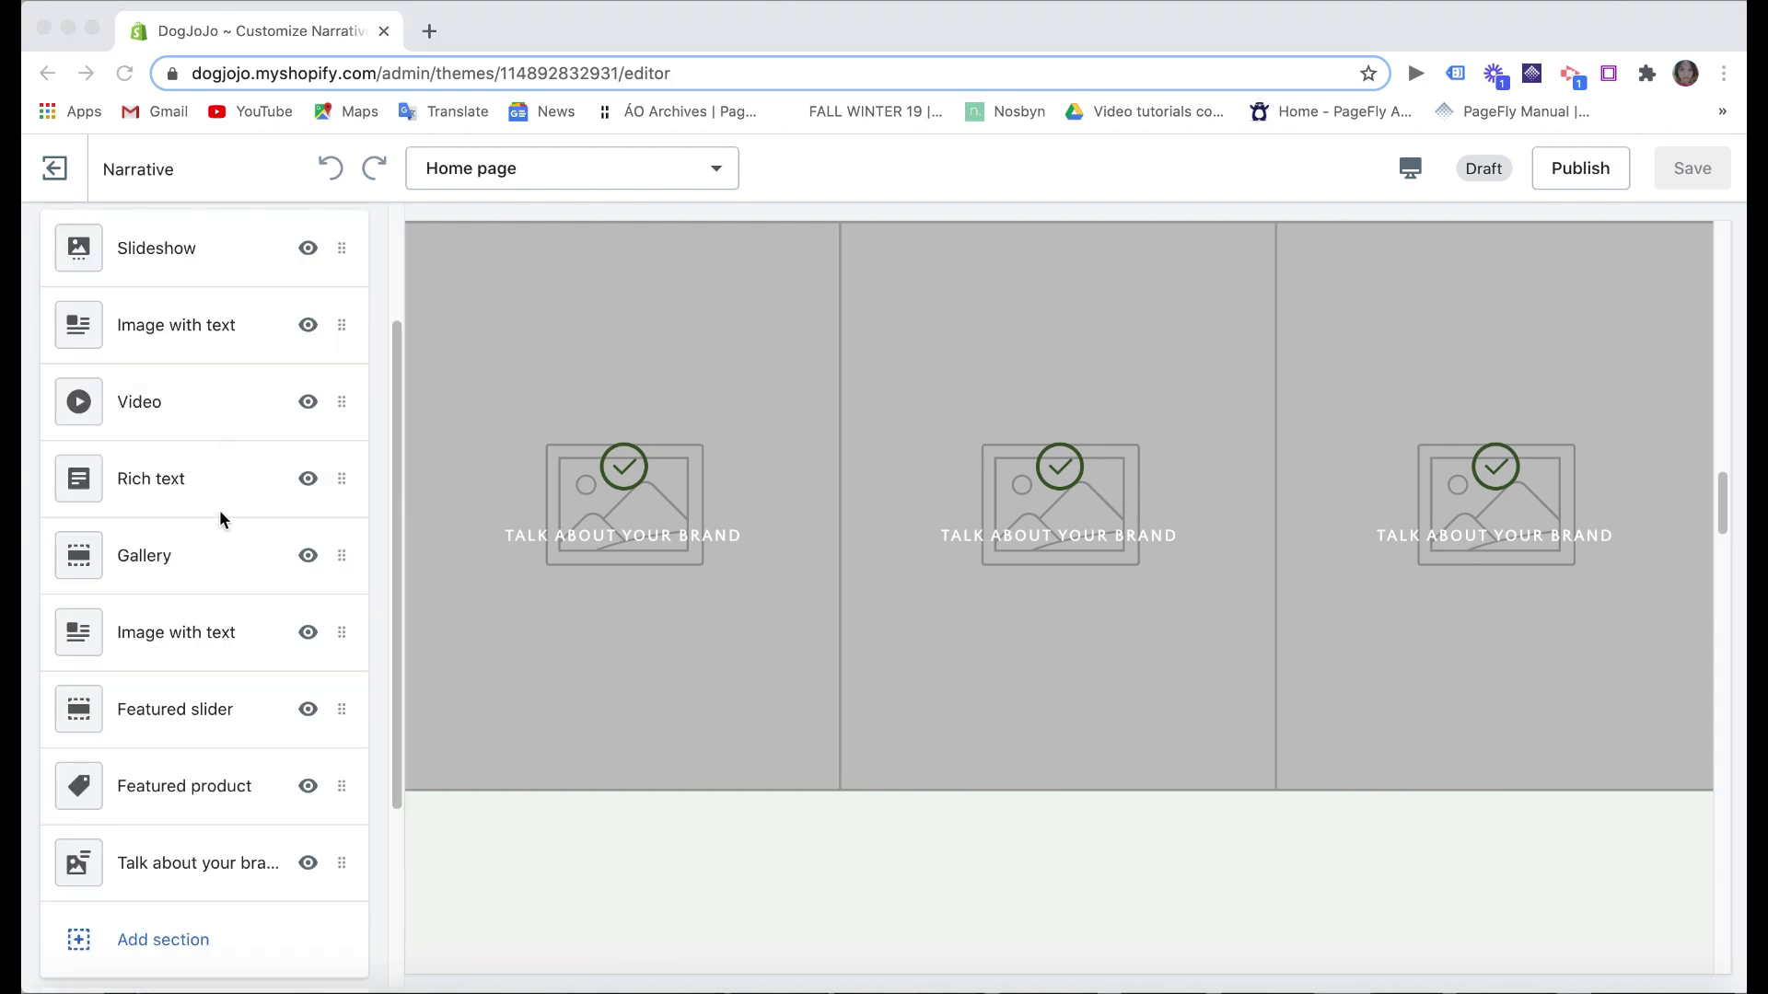
{"action": "left_click", "coordinate": [192, 723]}
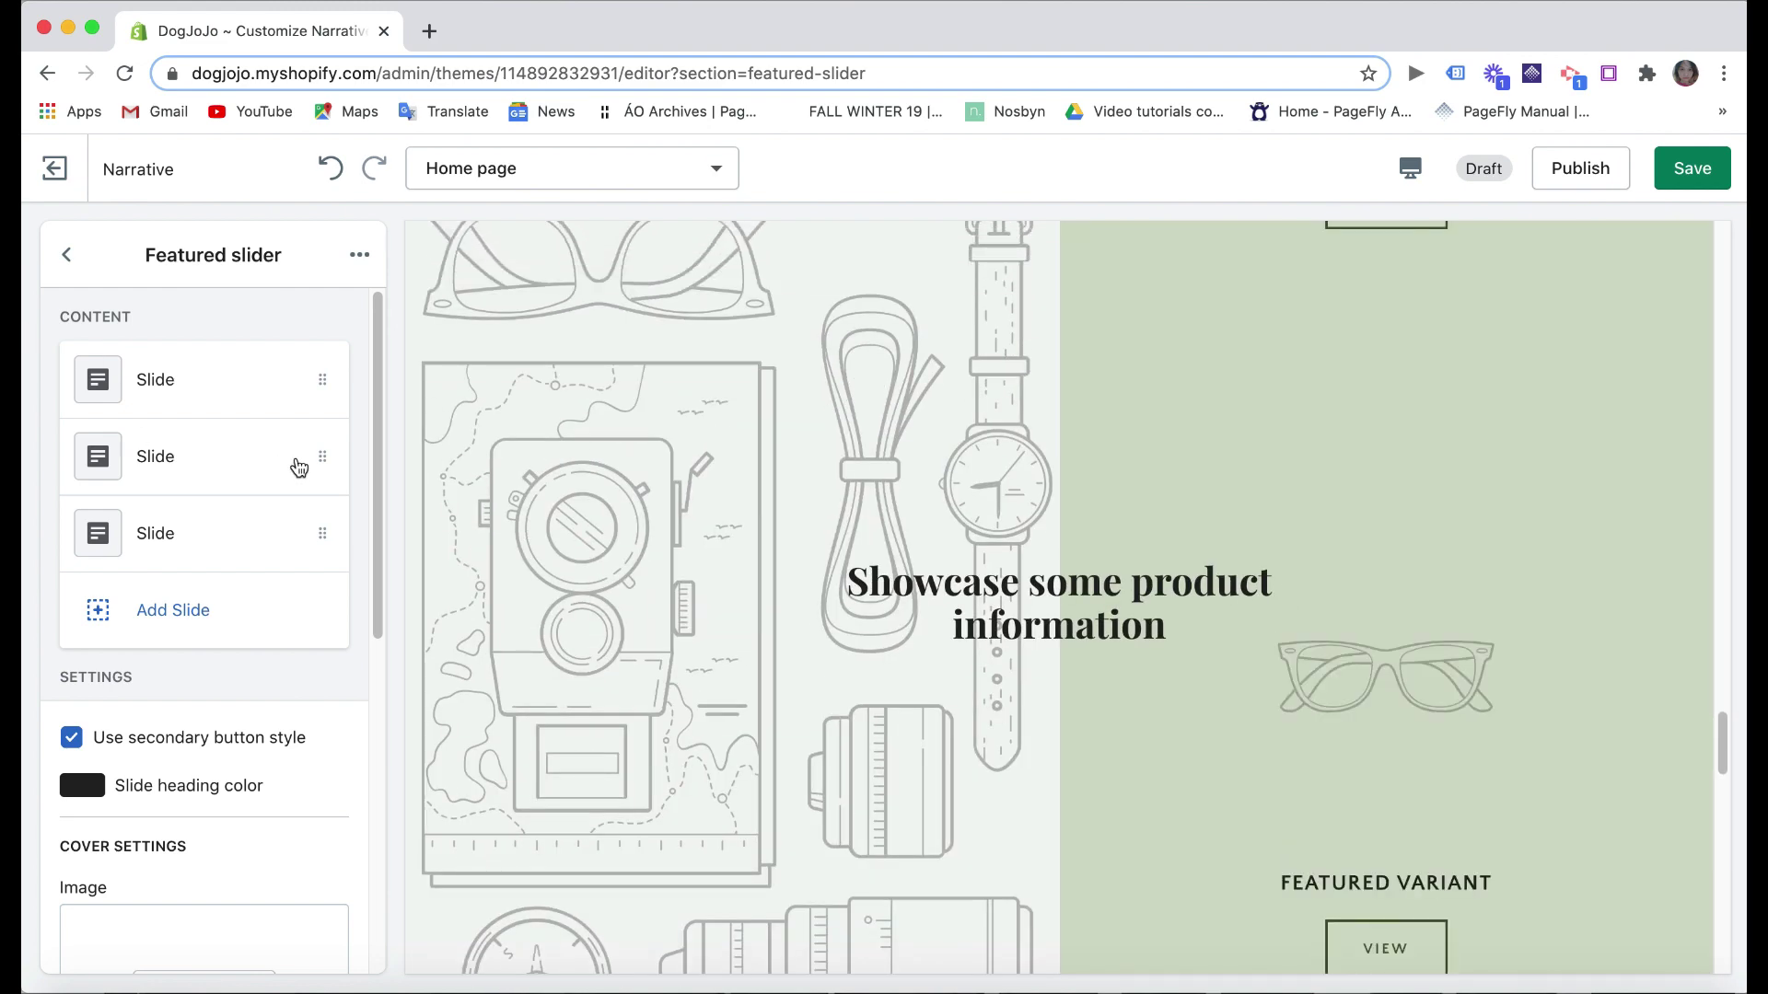
{"action": "left_click", "coordinate": [67, 258]}
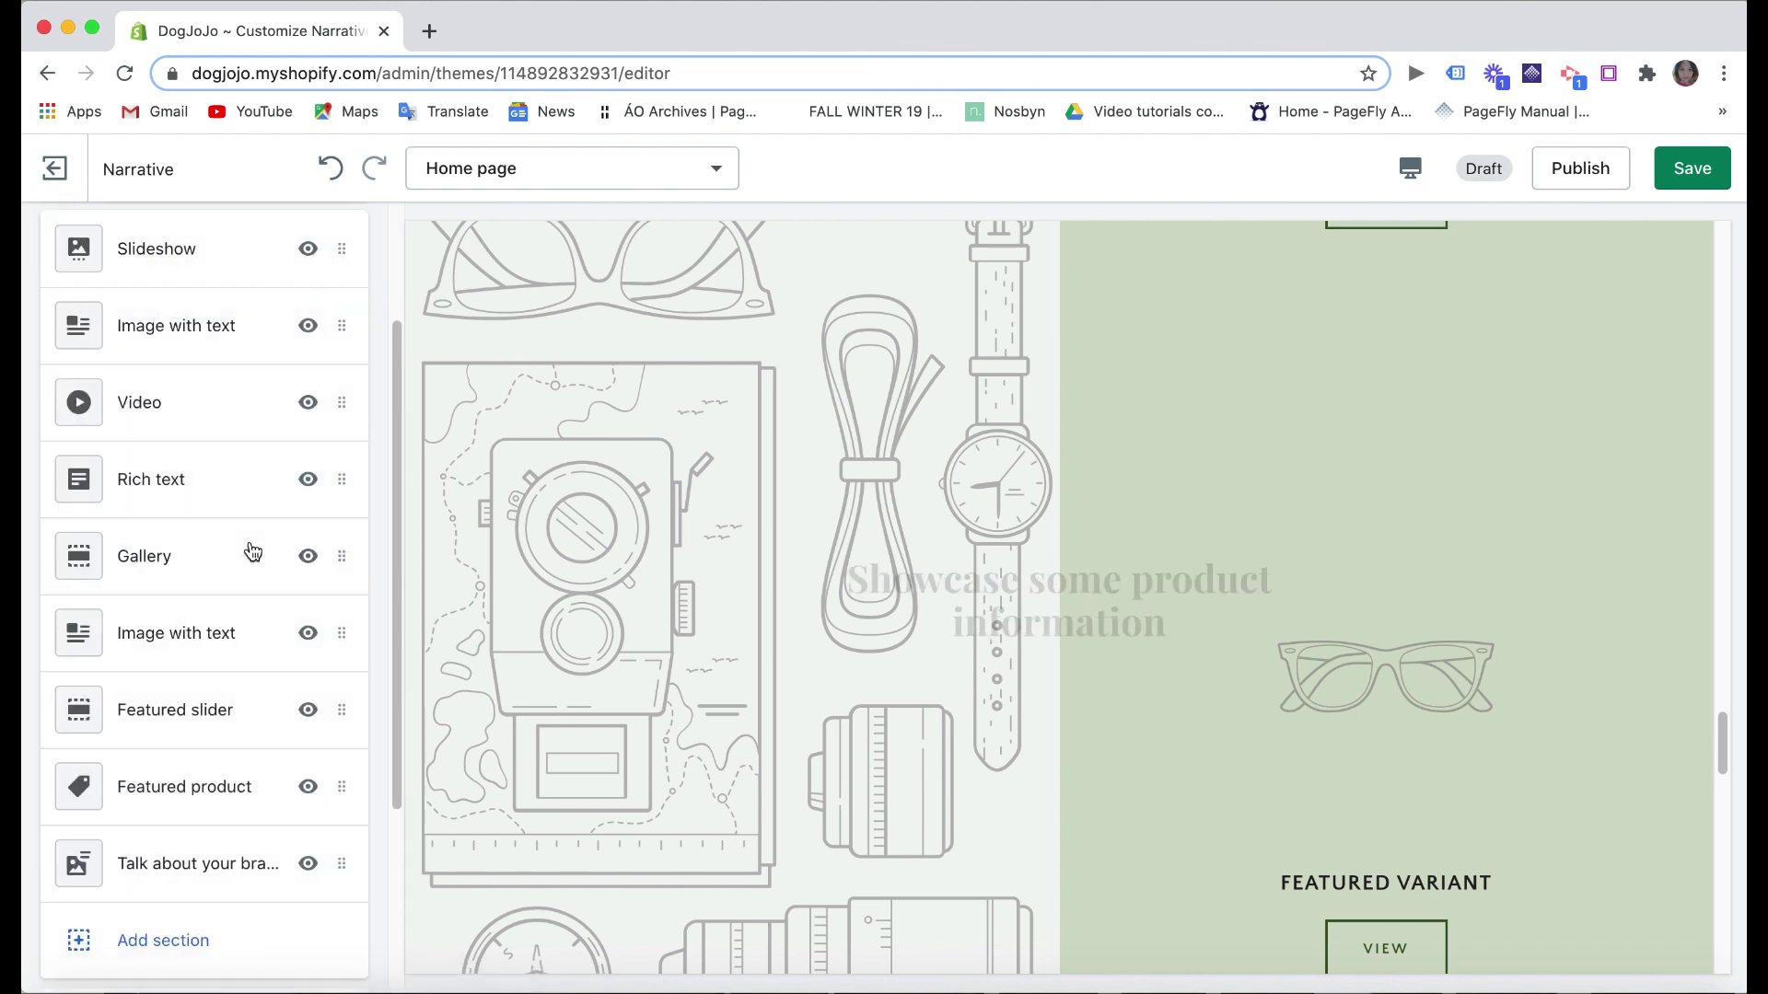
{"action": "left_click", "coordinate": [207, 787]}
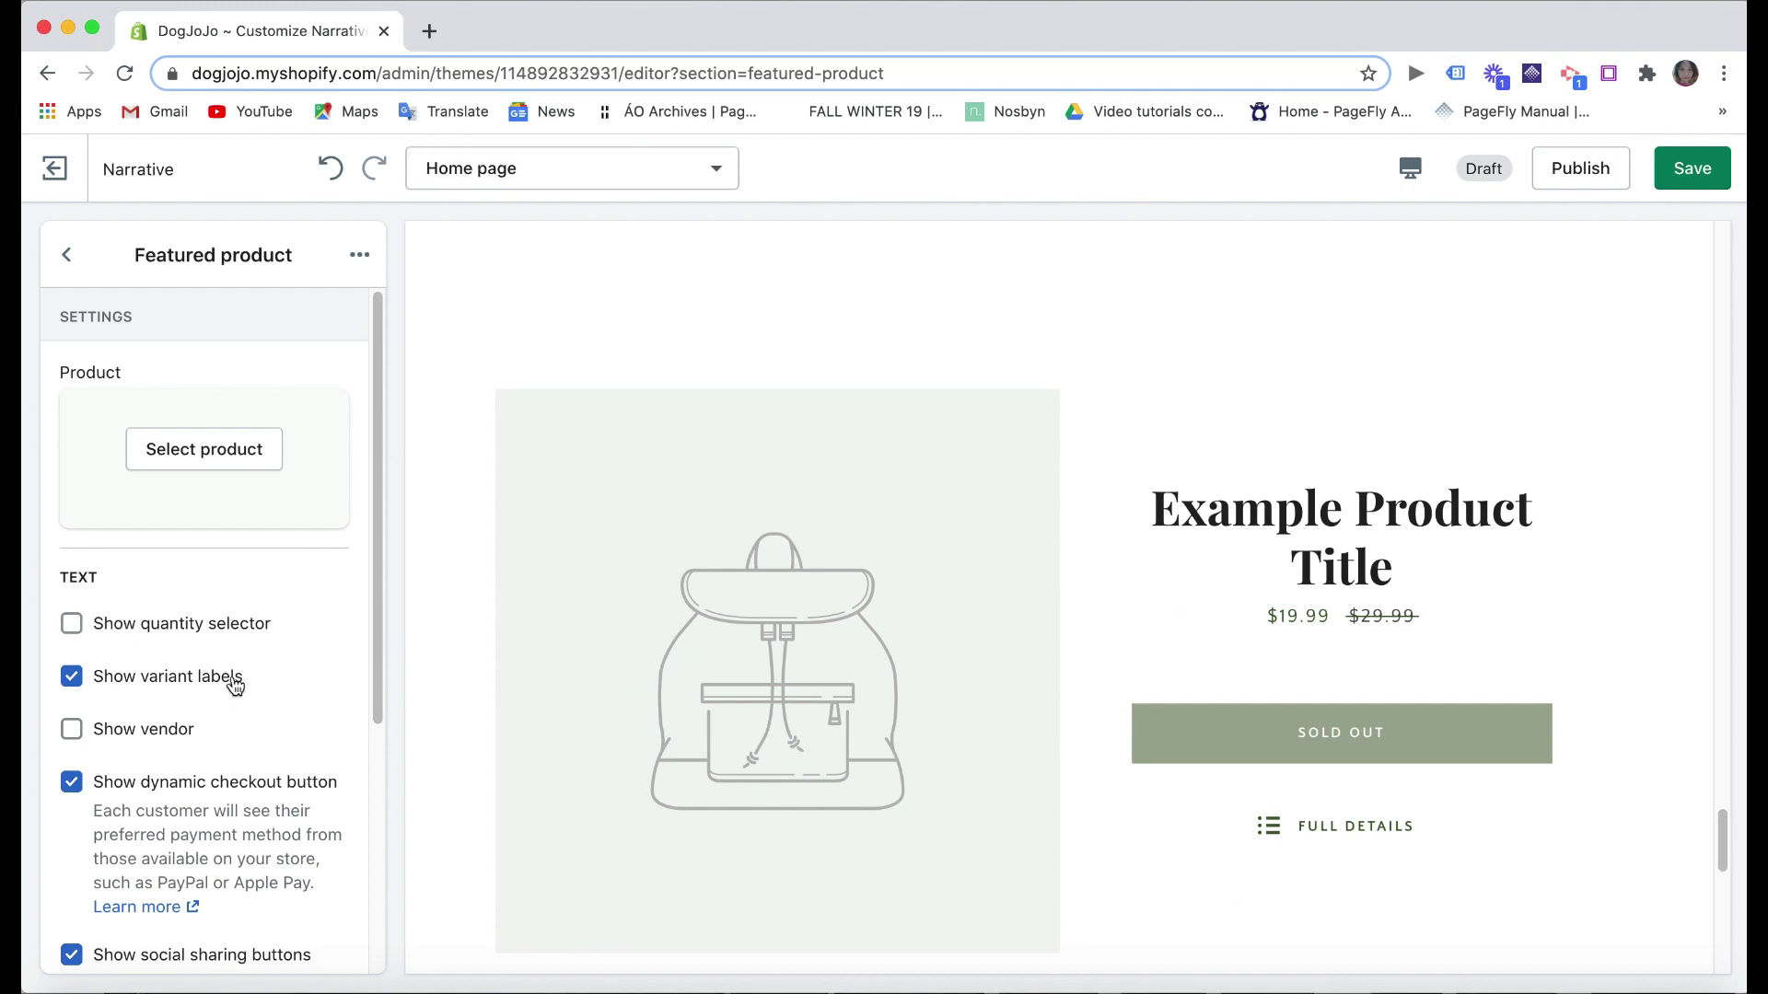
{"action": "scroll", "coordinate": [235, 686], "scroll_direction": "down", "scroll_amount": 5}
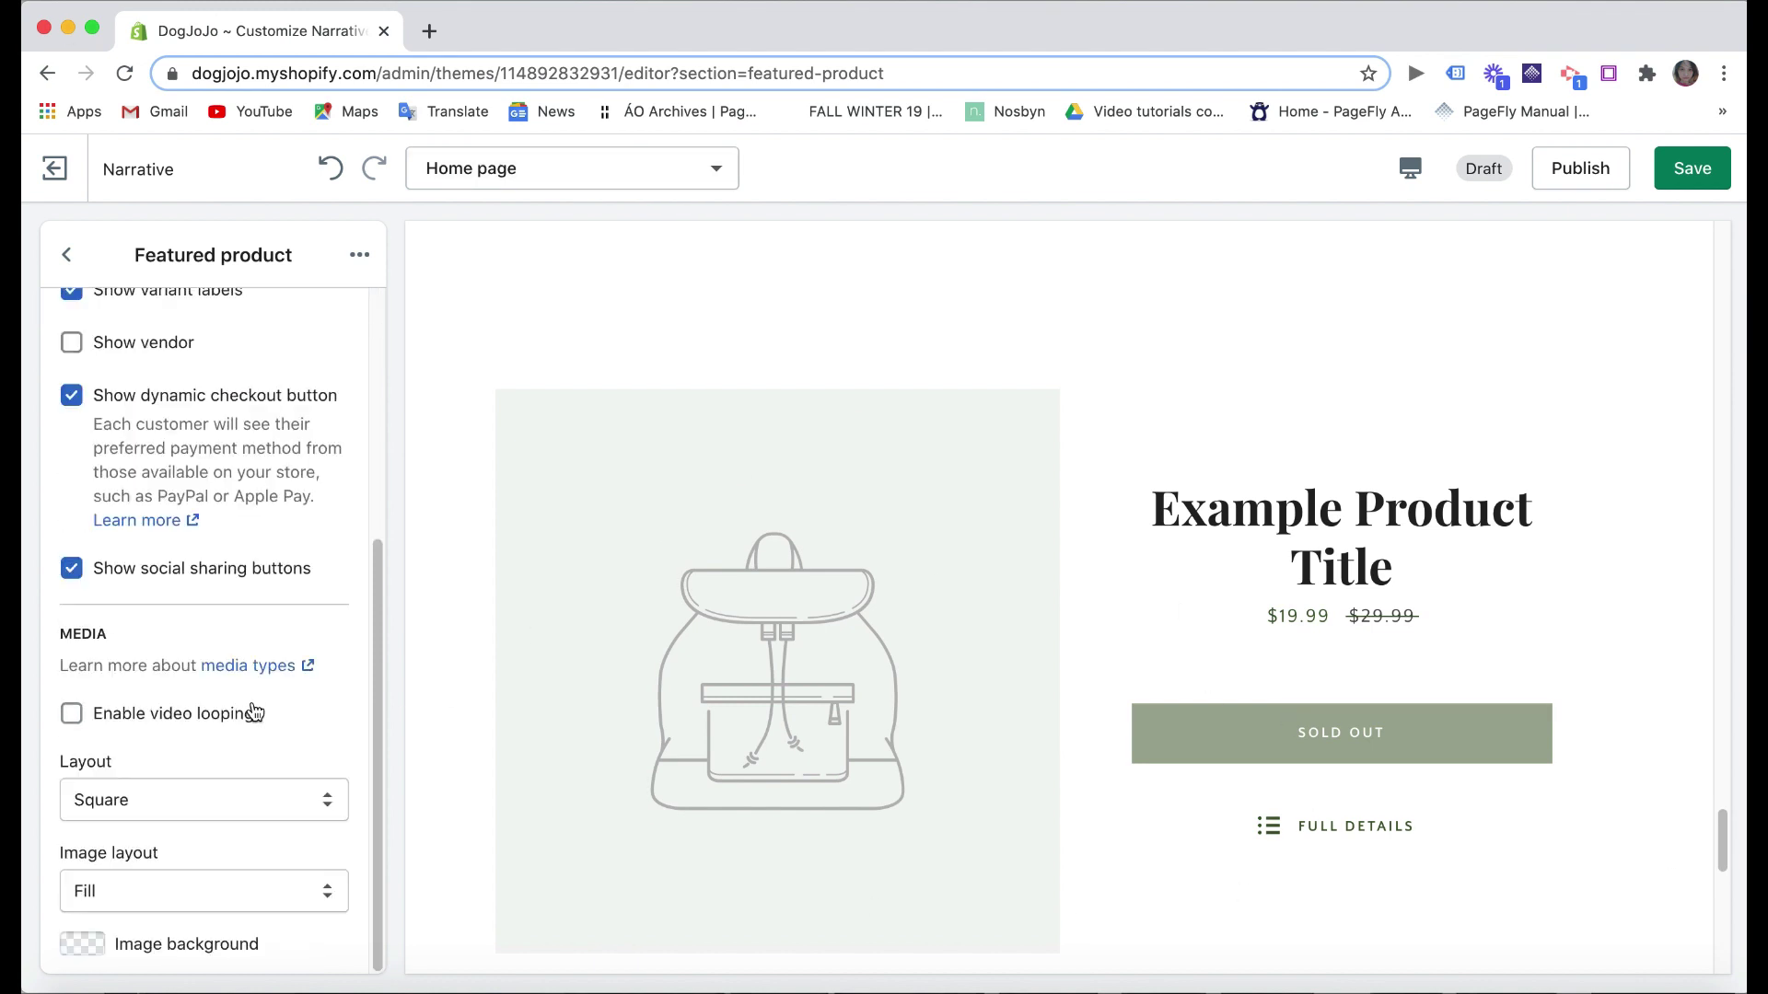
{"action": "left_click", "coordinate": [67, 255]}
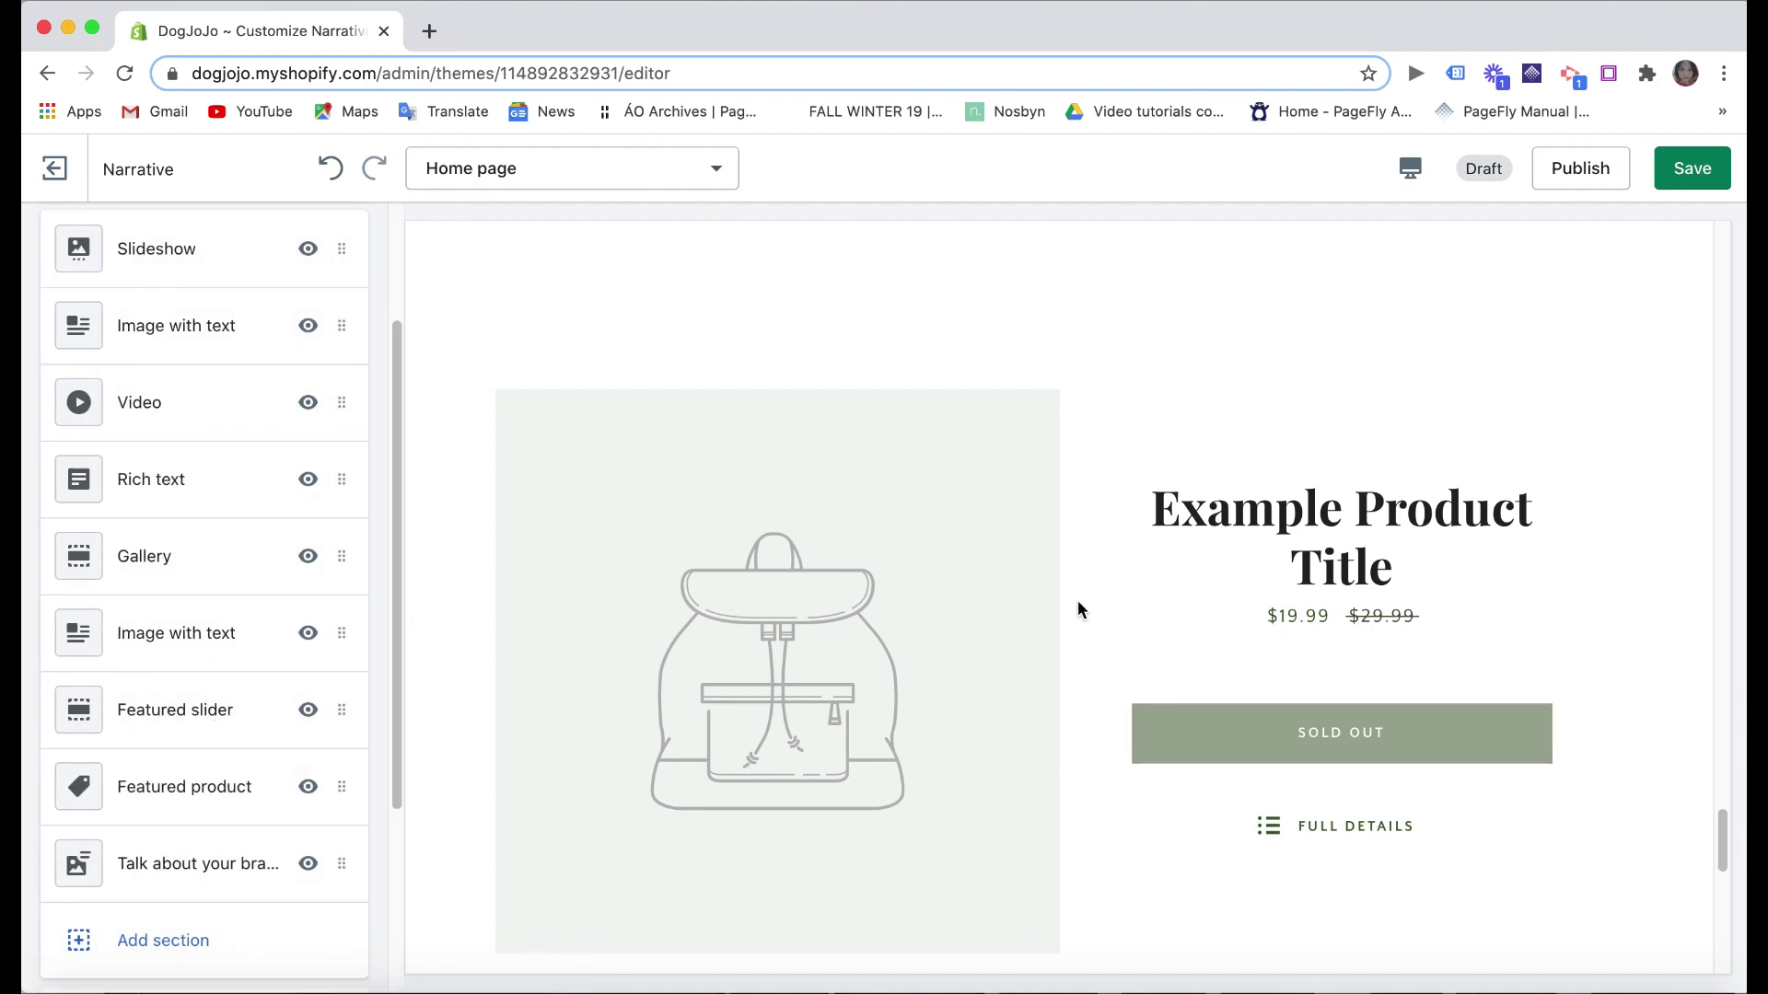
- Review the Talk about your brand and Footer section settings, ending on the section list
{"action": "scroll", "coordinate": [211, 810], "scroll_direction": "down", "scroll_amount": 1}
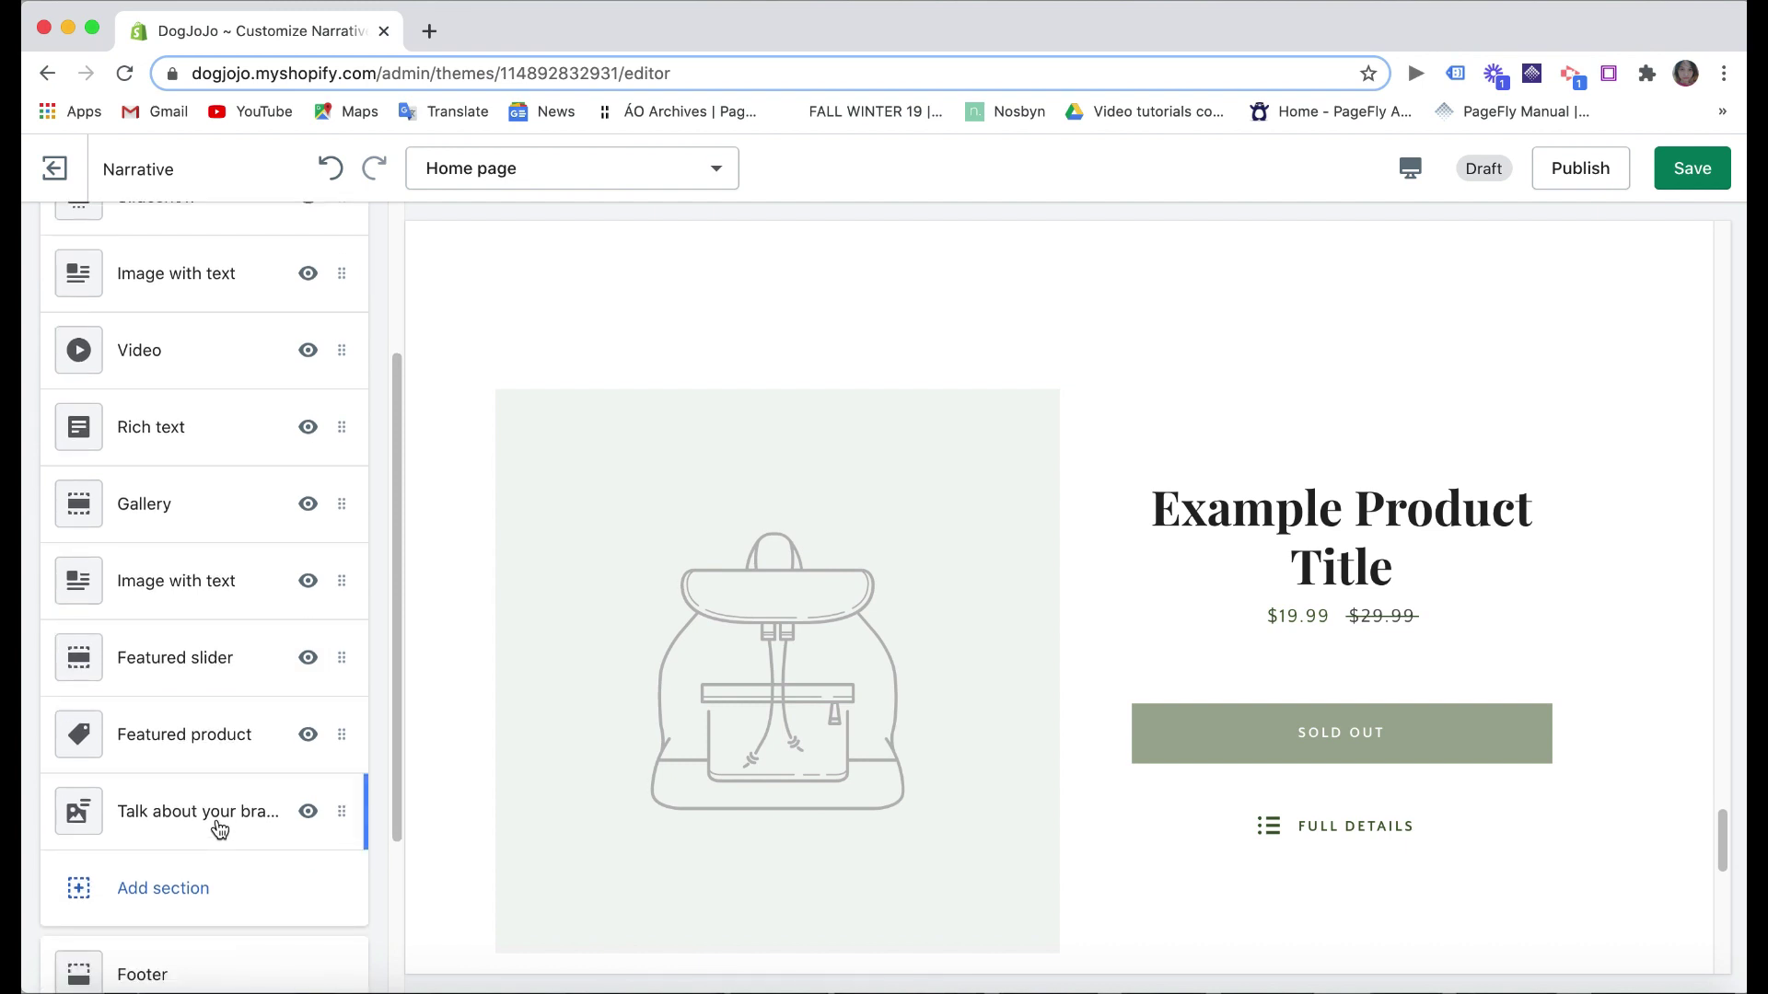
{"action": "left_click", "coordinate": [219, 830]}
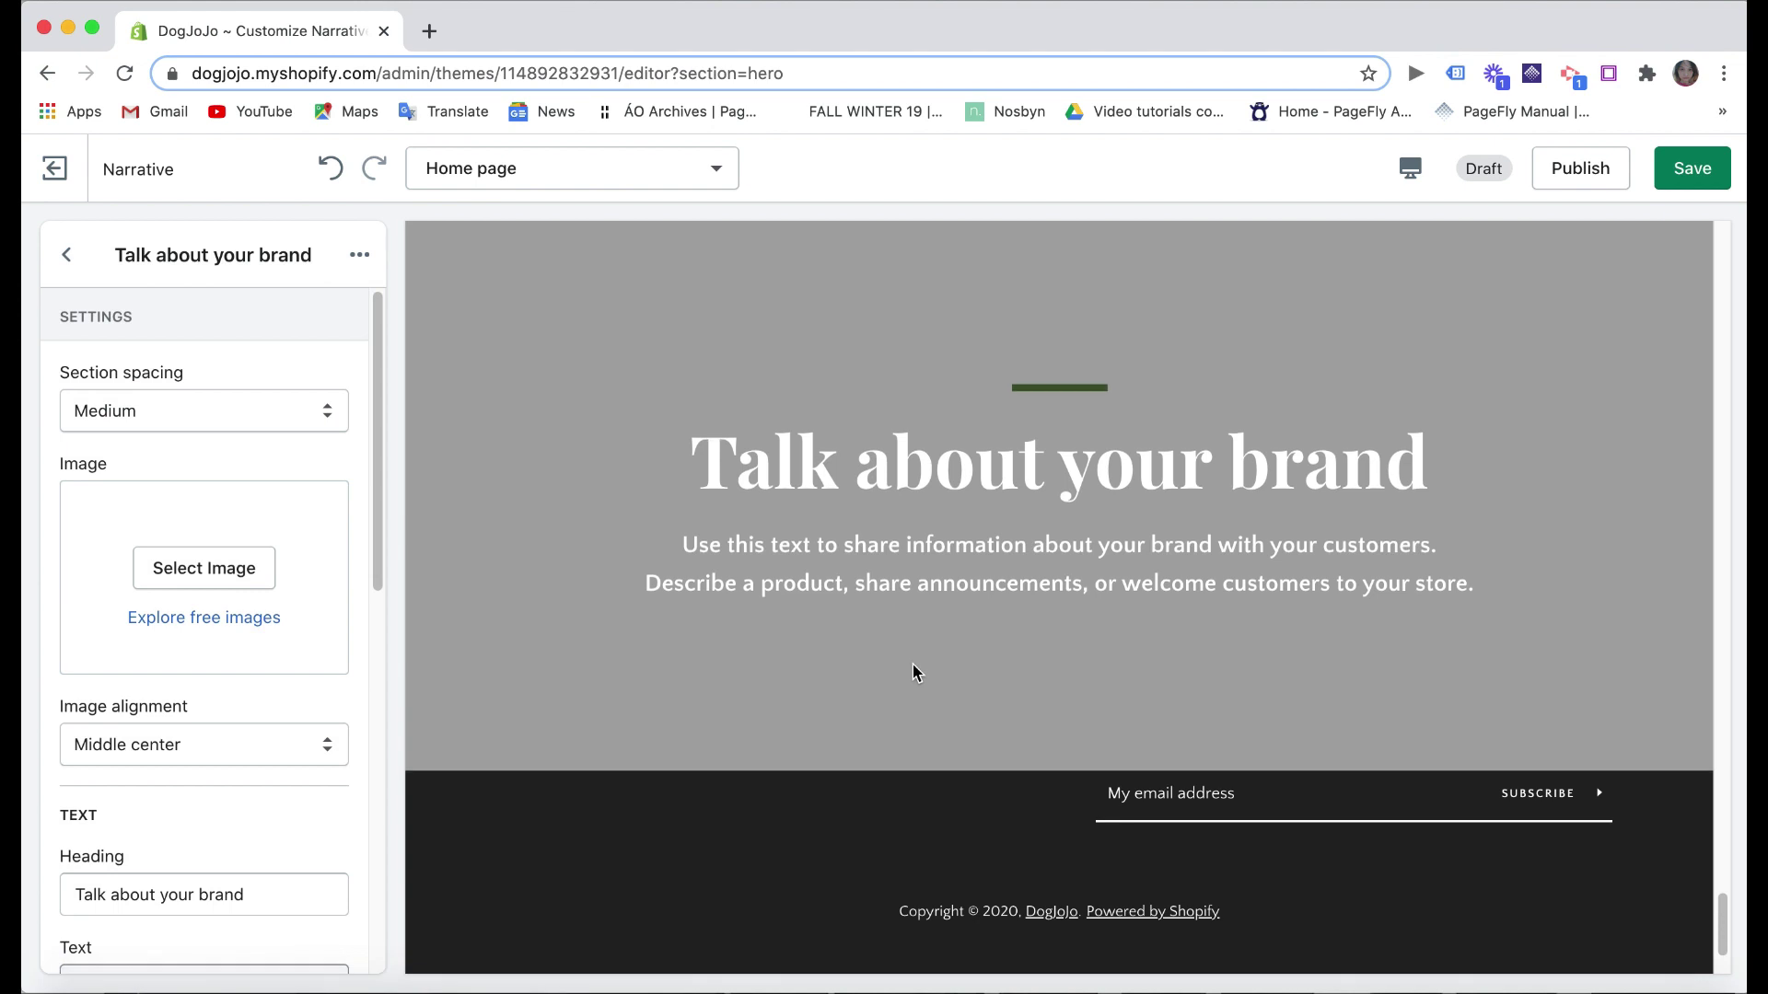
{"action": "left_click", "coordinate": [69, 258]}
{"action": "scroll", "coordinate": [276, 695], "scroll_direction": "down", "scroll_amount": 3}
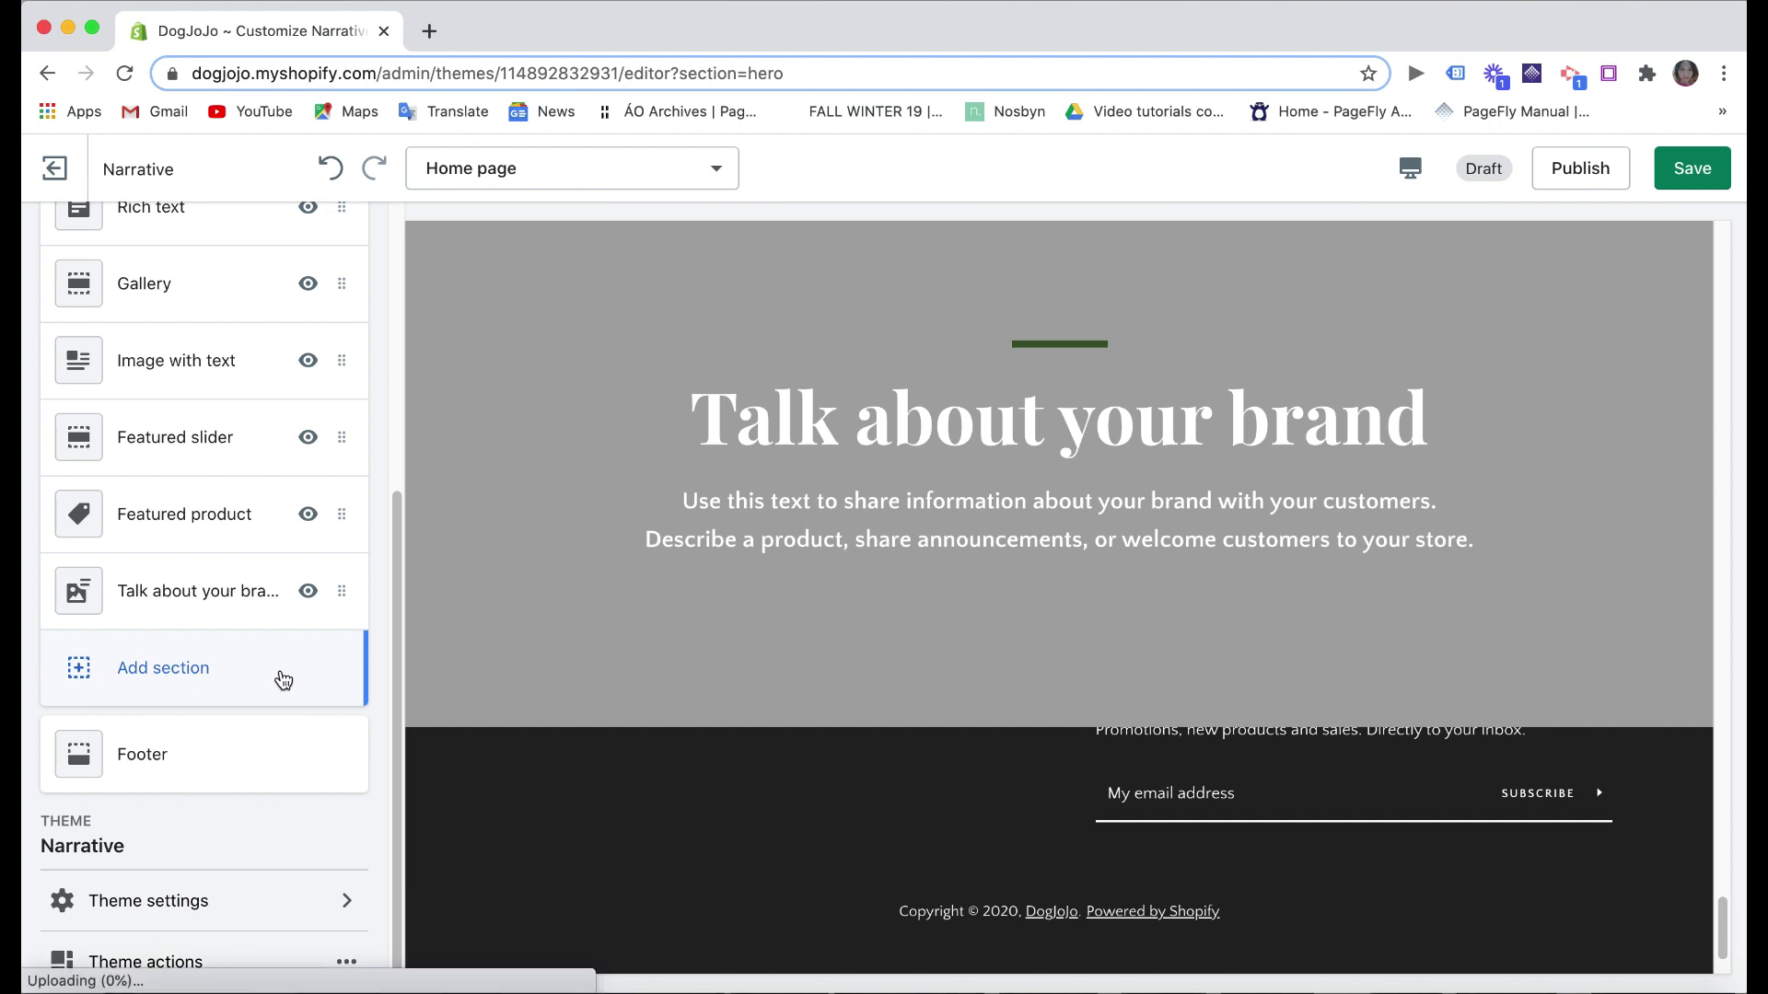
{"action": "left_click", "coordinate": [242, 772]}
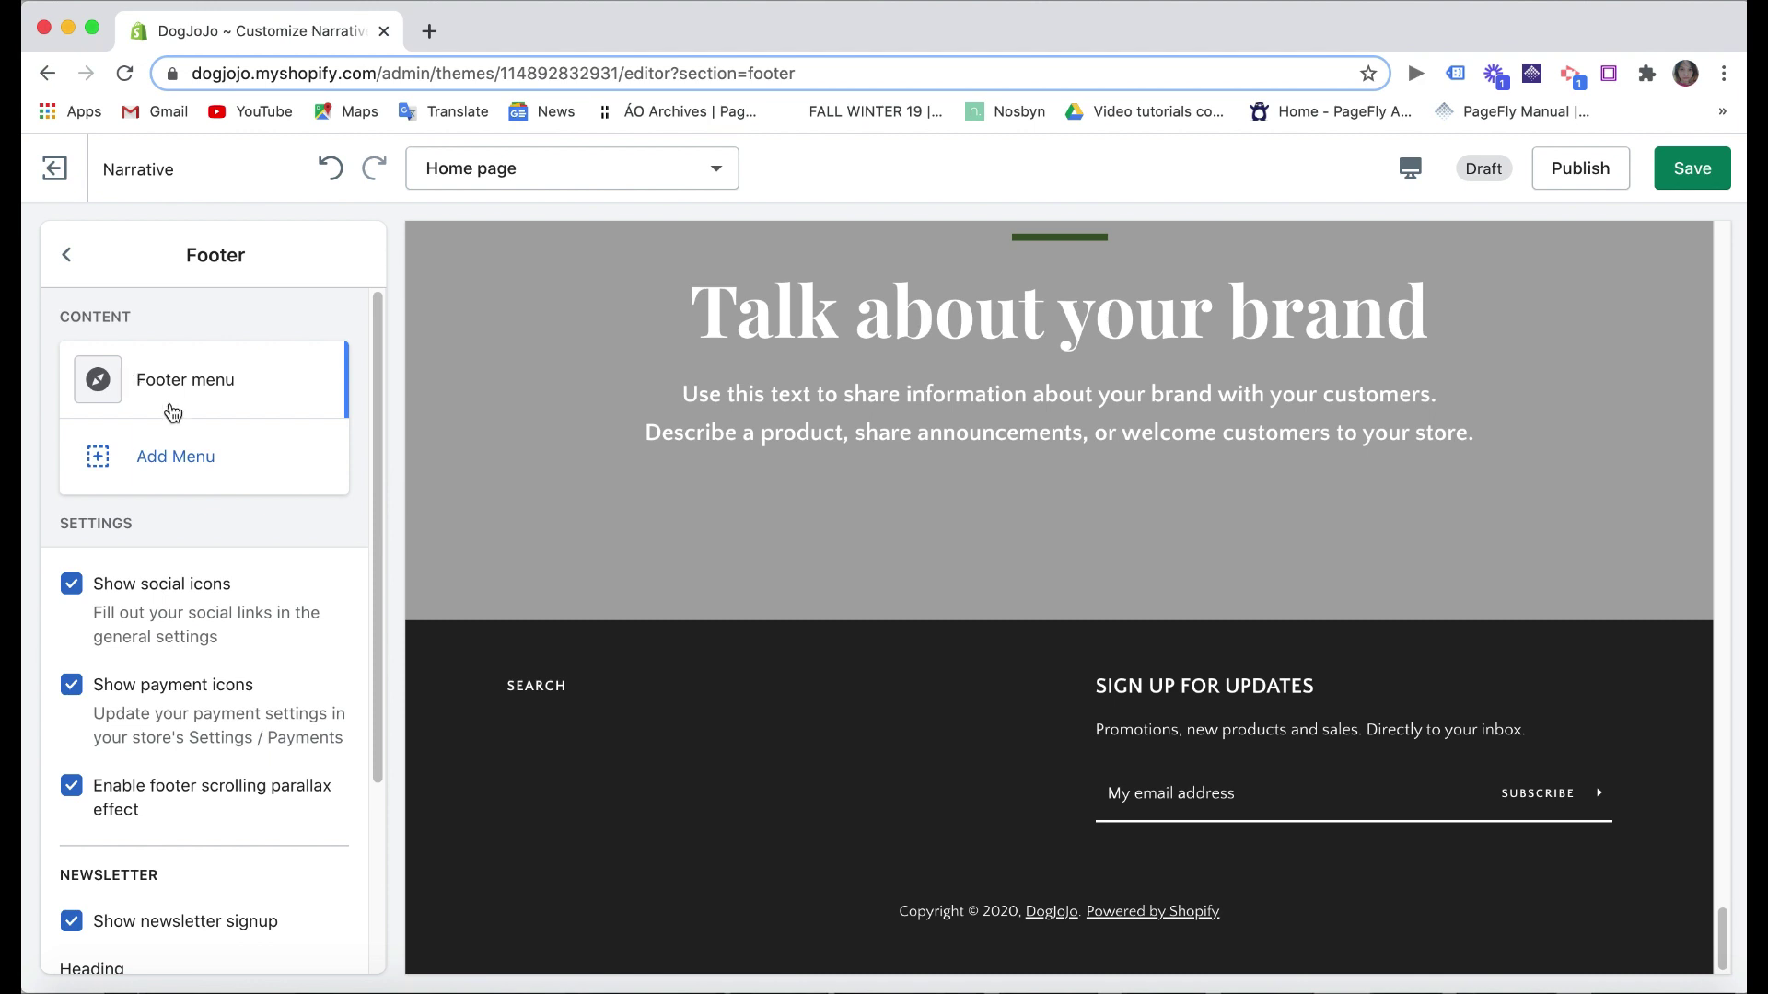
{"action": "left_click", "coordinate": [66, 255]}
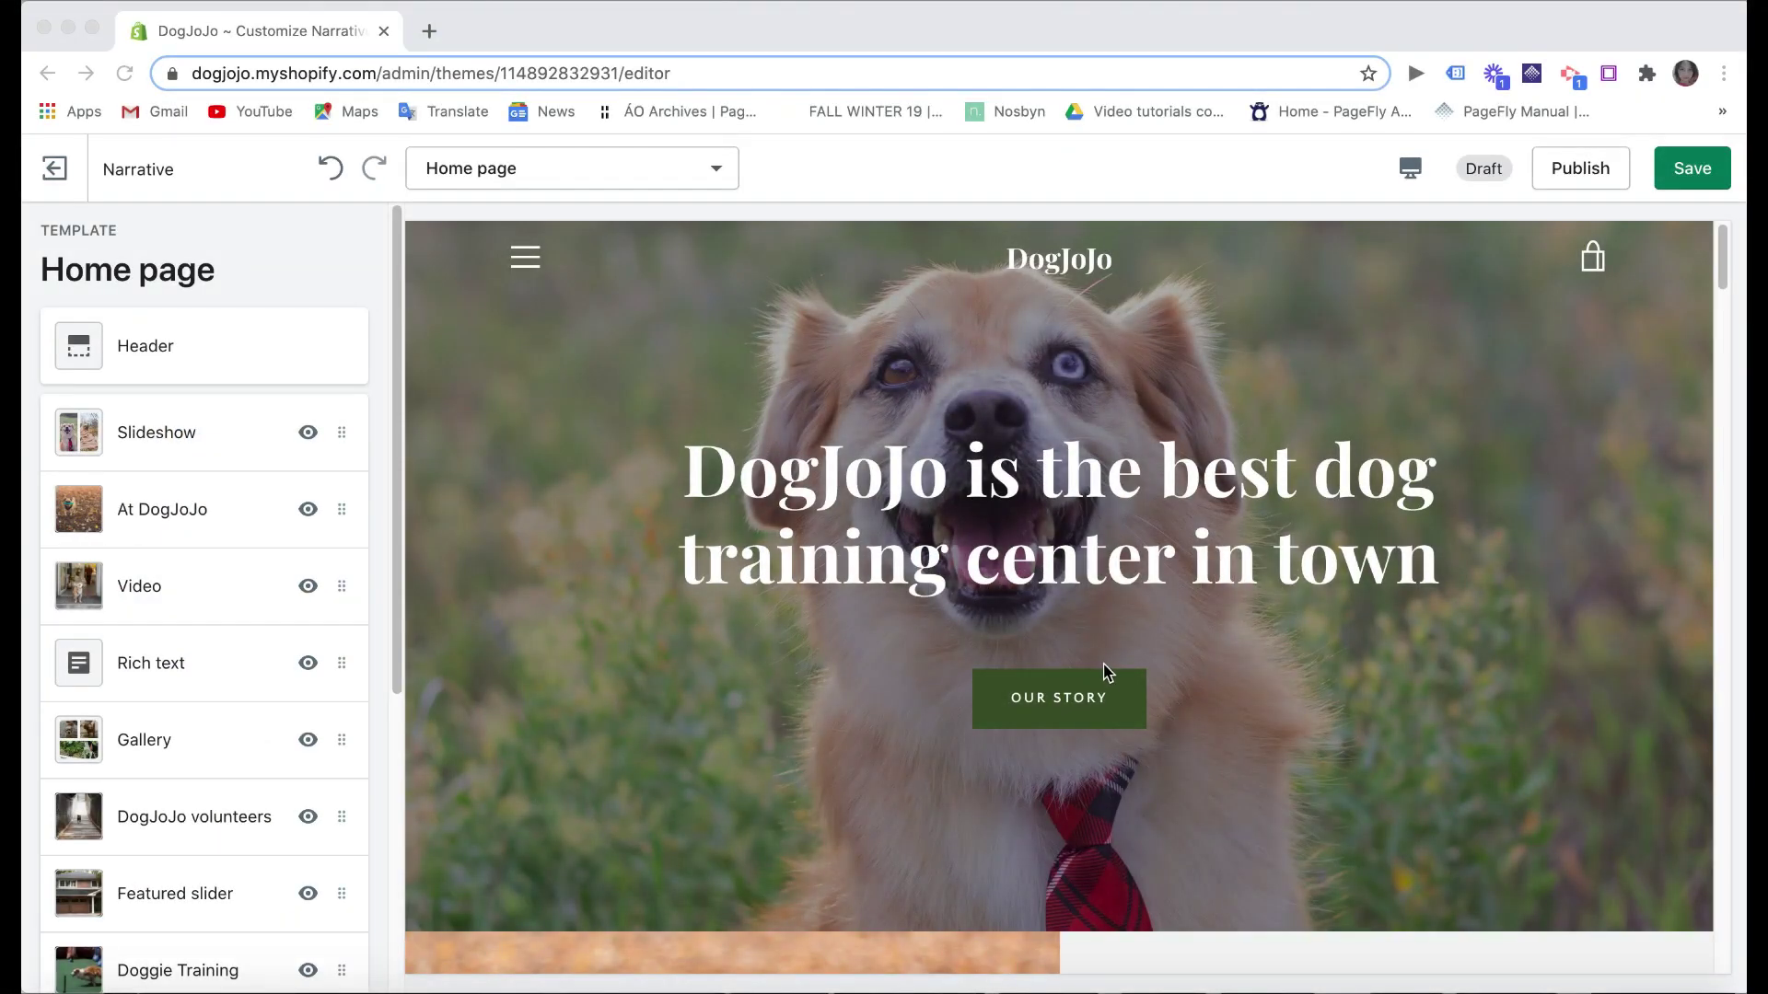
{"action": "scroll", "coordinate": [1095, 677], "scroll_direction": "down", "scroll_amount": 3}
{"action": "scroll", "coordinate": [1352, 732], "scroll_direction": "down", "scroll_amount": 1}
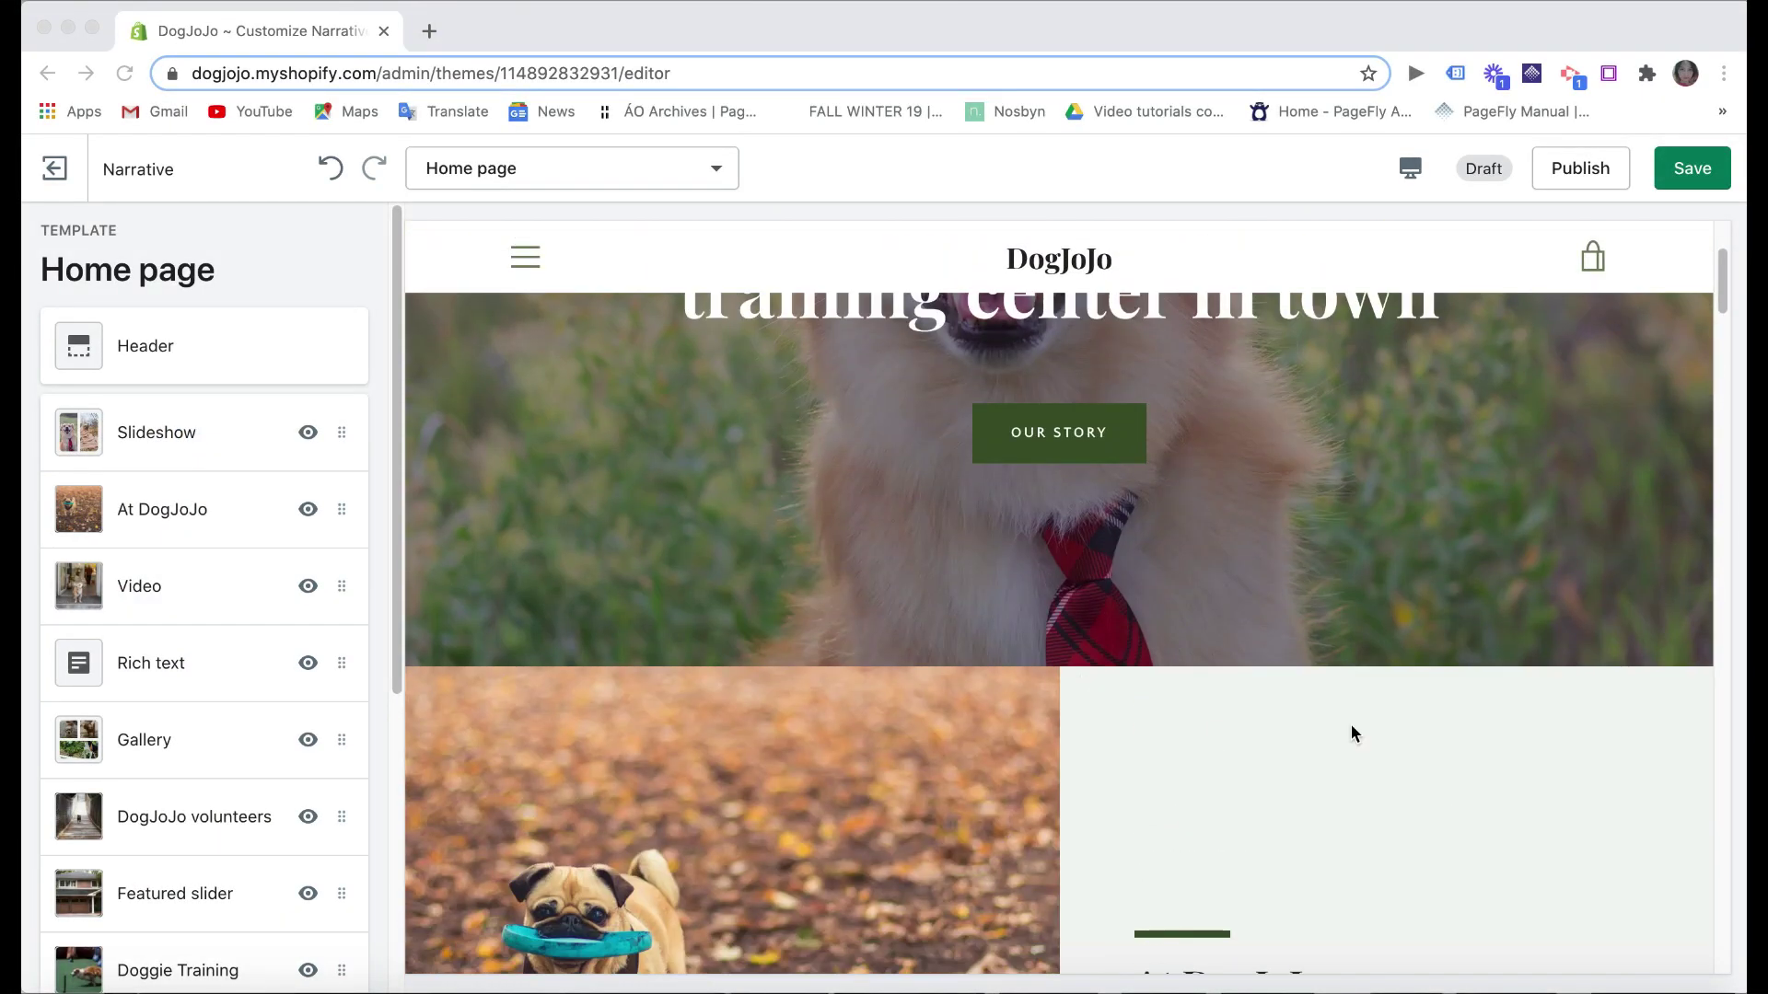
{"action": "scroll", "coordinate": [753, 543], "scroll_direction": "up", "scroll_amount": 3}
{"action": "scroll", "coordinate": [280, 513], "scroll_direction": "down", "scroll_amount": 1}
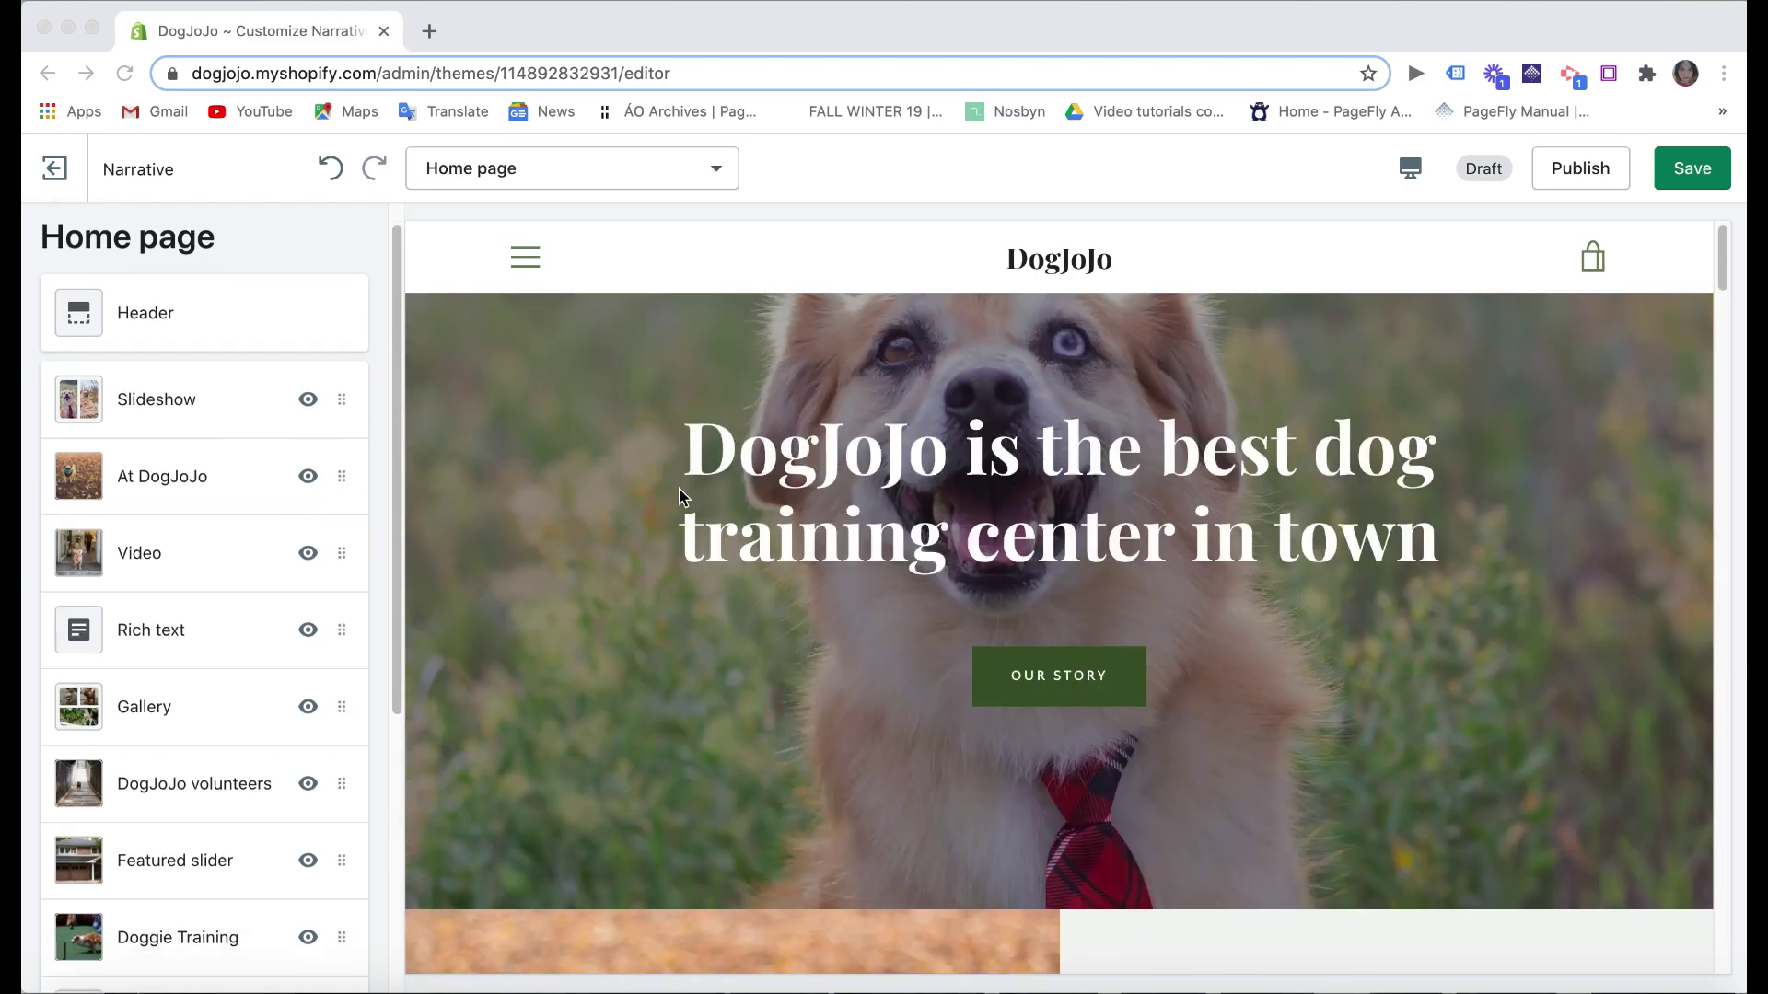
{"action": "scroll", "coordinate": [933, 470], "scroll_direction": "down", "scroll_amount": 10}
{"action": "scroll", "coordinate": [933, 469], "scroll_direction": "down", "scroll_amount": 10}
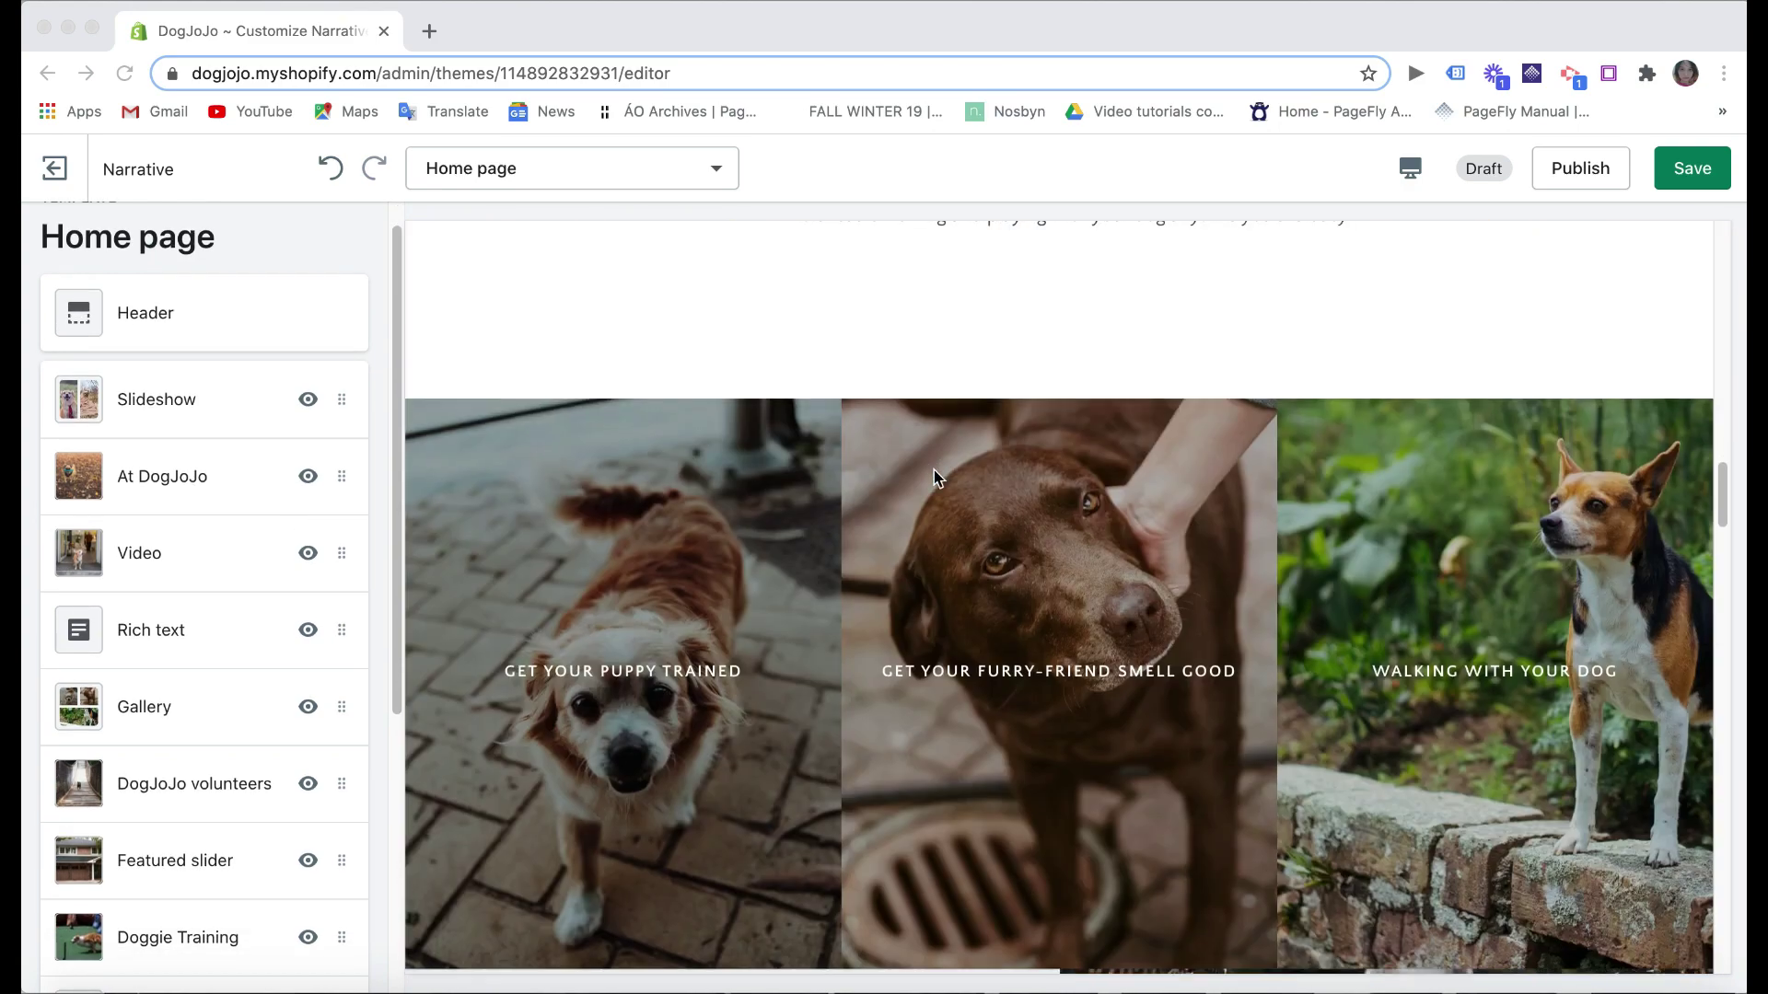
{"action": "scroll", "coordinate": [221, 571], "scroll_direction": "down", "scroll_amount": 5}
{"action": "scroll", "coordinate": [1040, 543], "scroll_direction": "up", "scroll_amount": 1}
{"action": "scroll", "coordinate": [1040, 543], "scroll_direction": "down", "scroll_amount": 6}
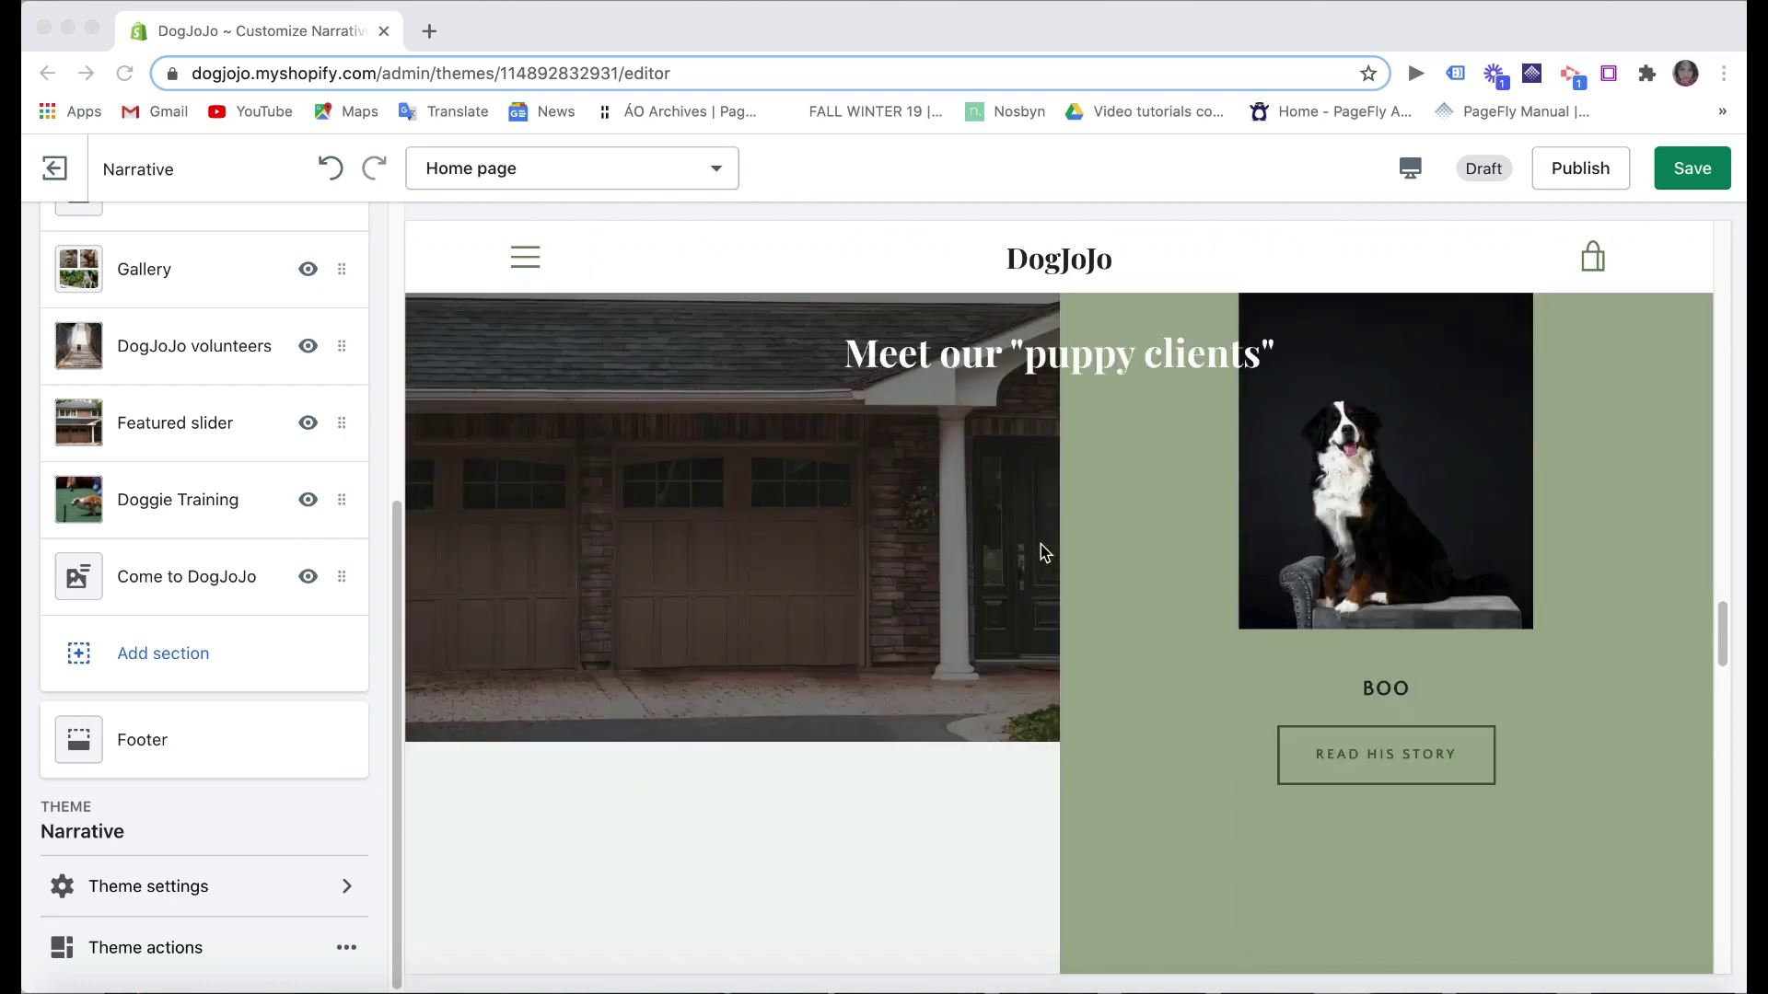
{"action": "scroll", "coordinate": [1291, 543], "scroll_direction": "down", "scroll_amount": 10}
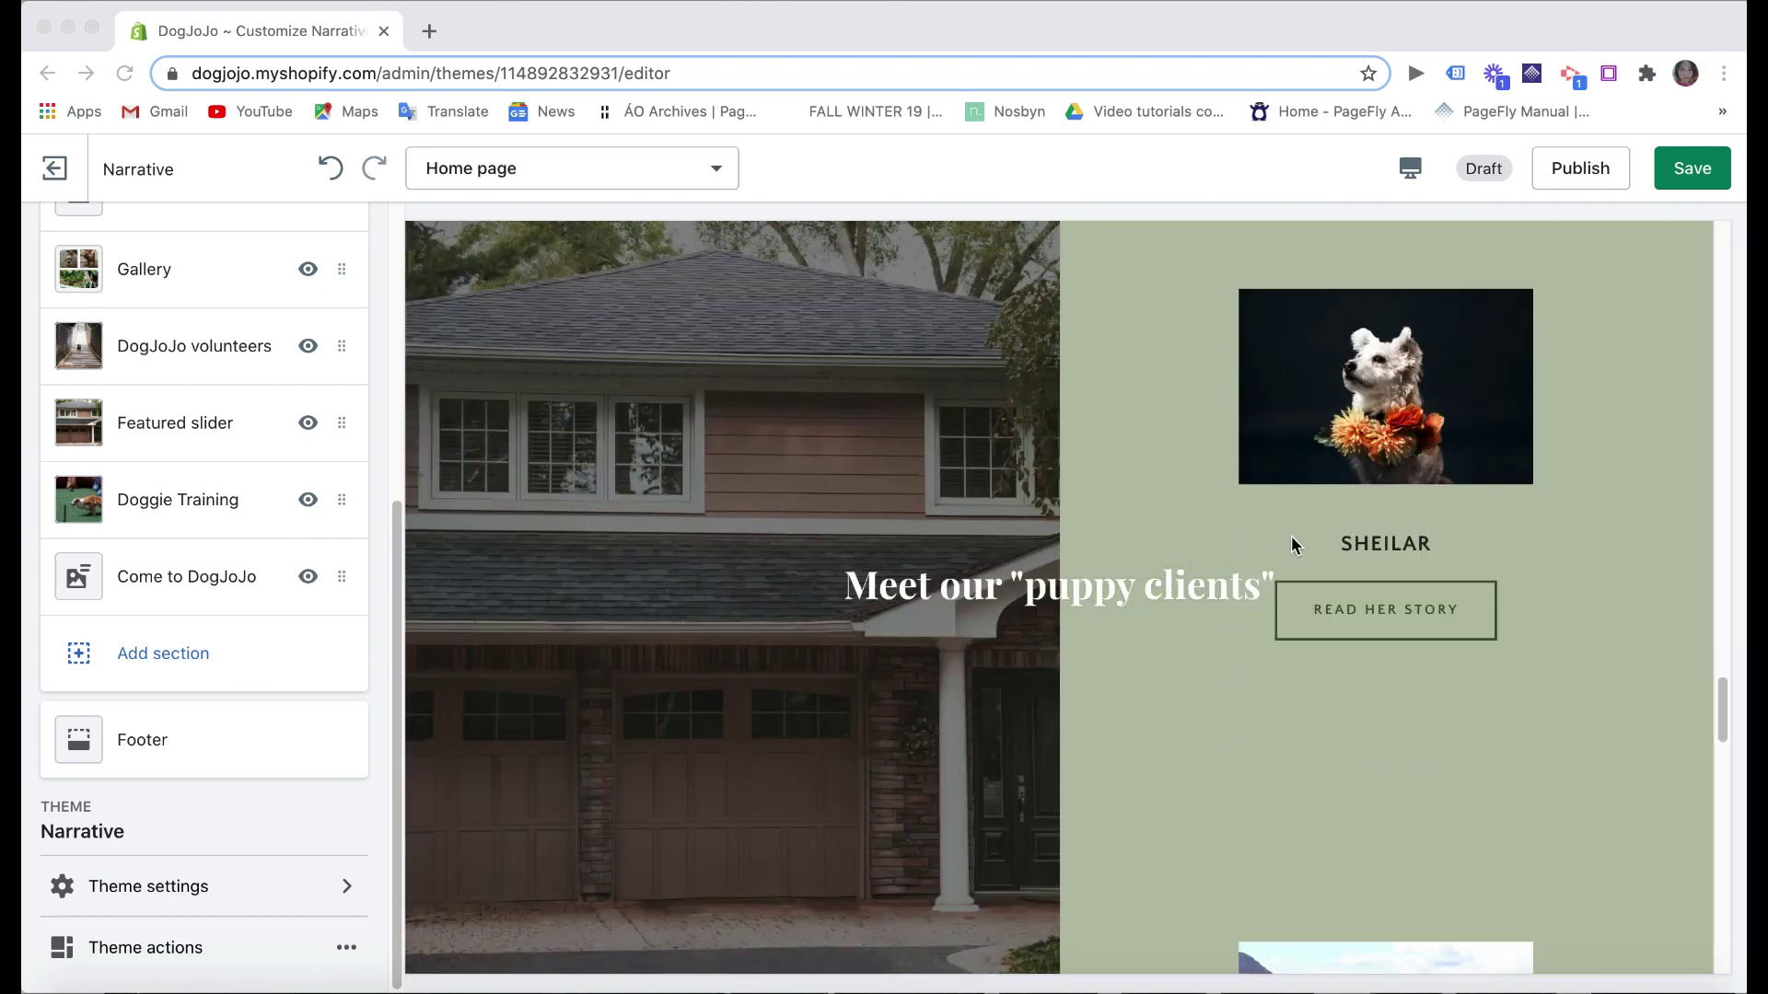
{"action": "scroll", "coordinate": [1290, 543], "scroll_direction": "down", "scroll_amount": 6}
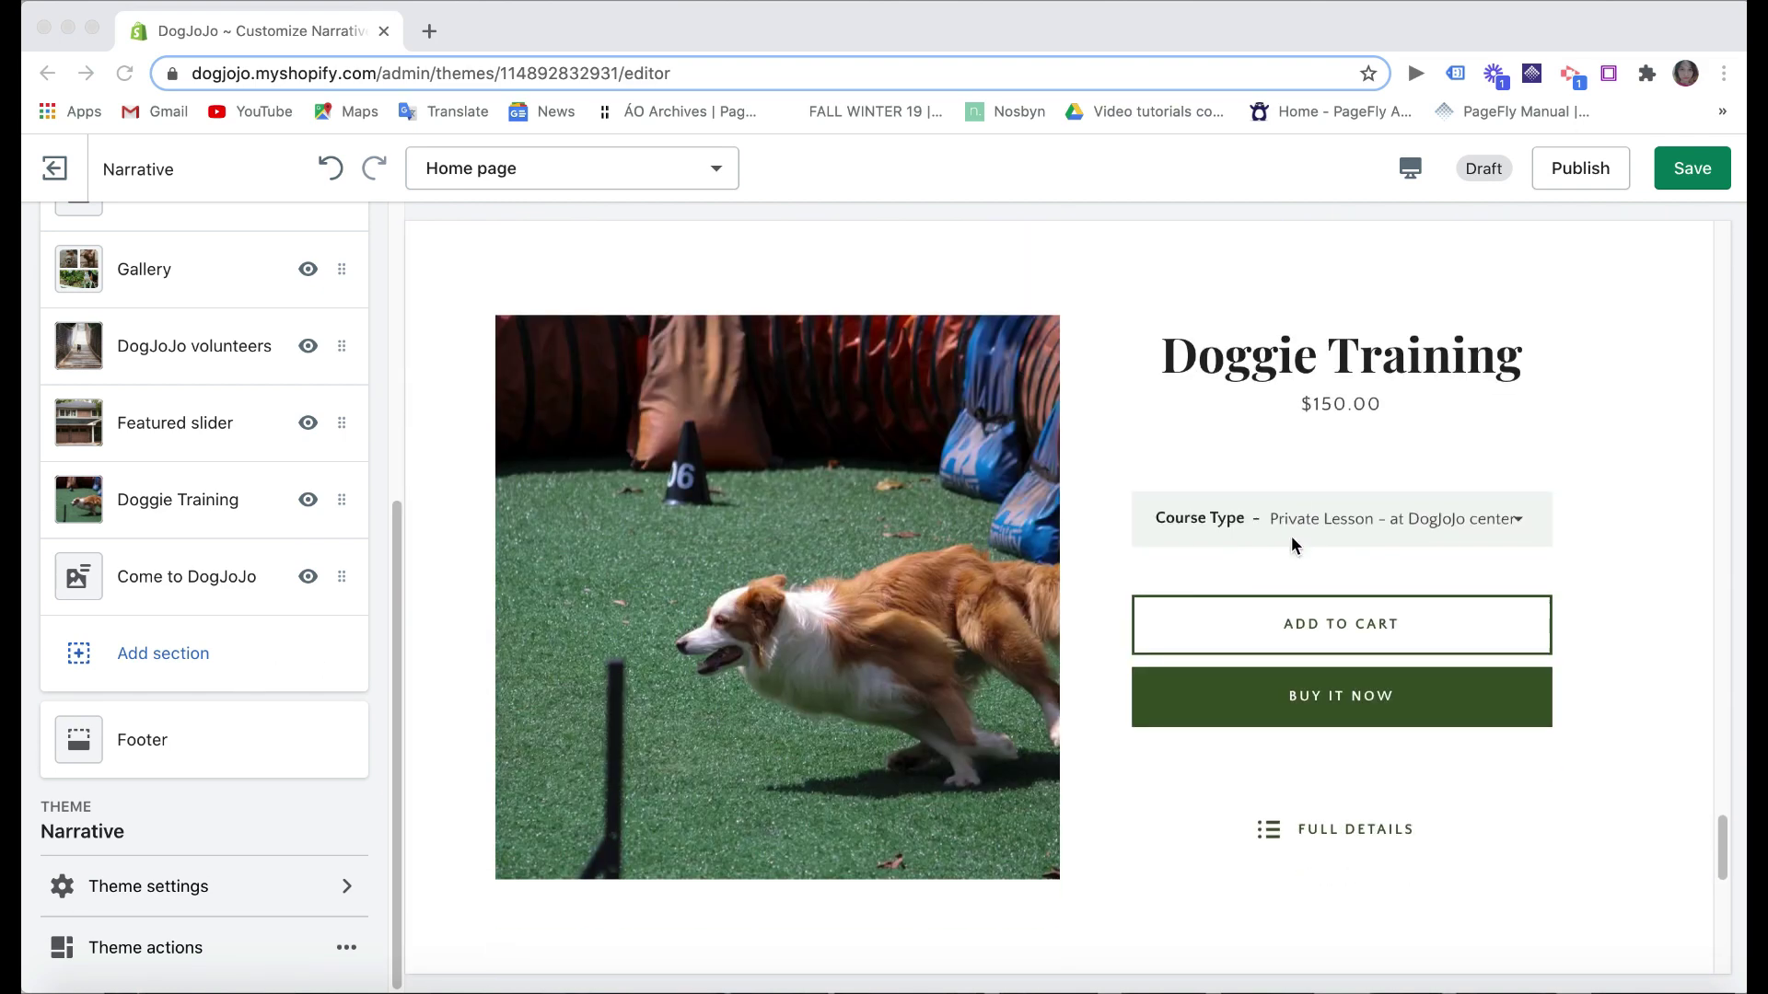
{"action": "scroll", "coordinate": [1291, 543], "scroll_direction": "down", "scroll_amount": 5}
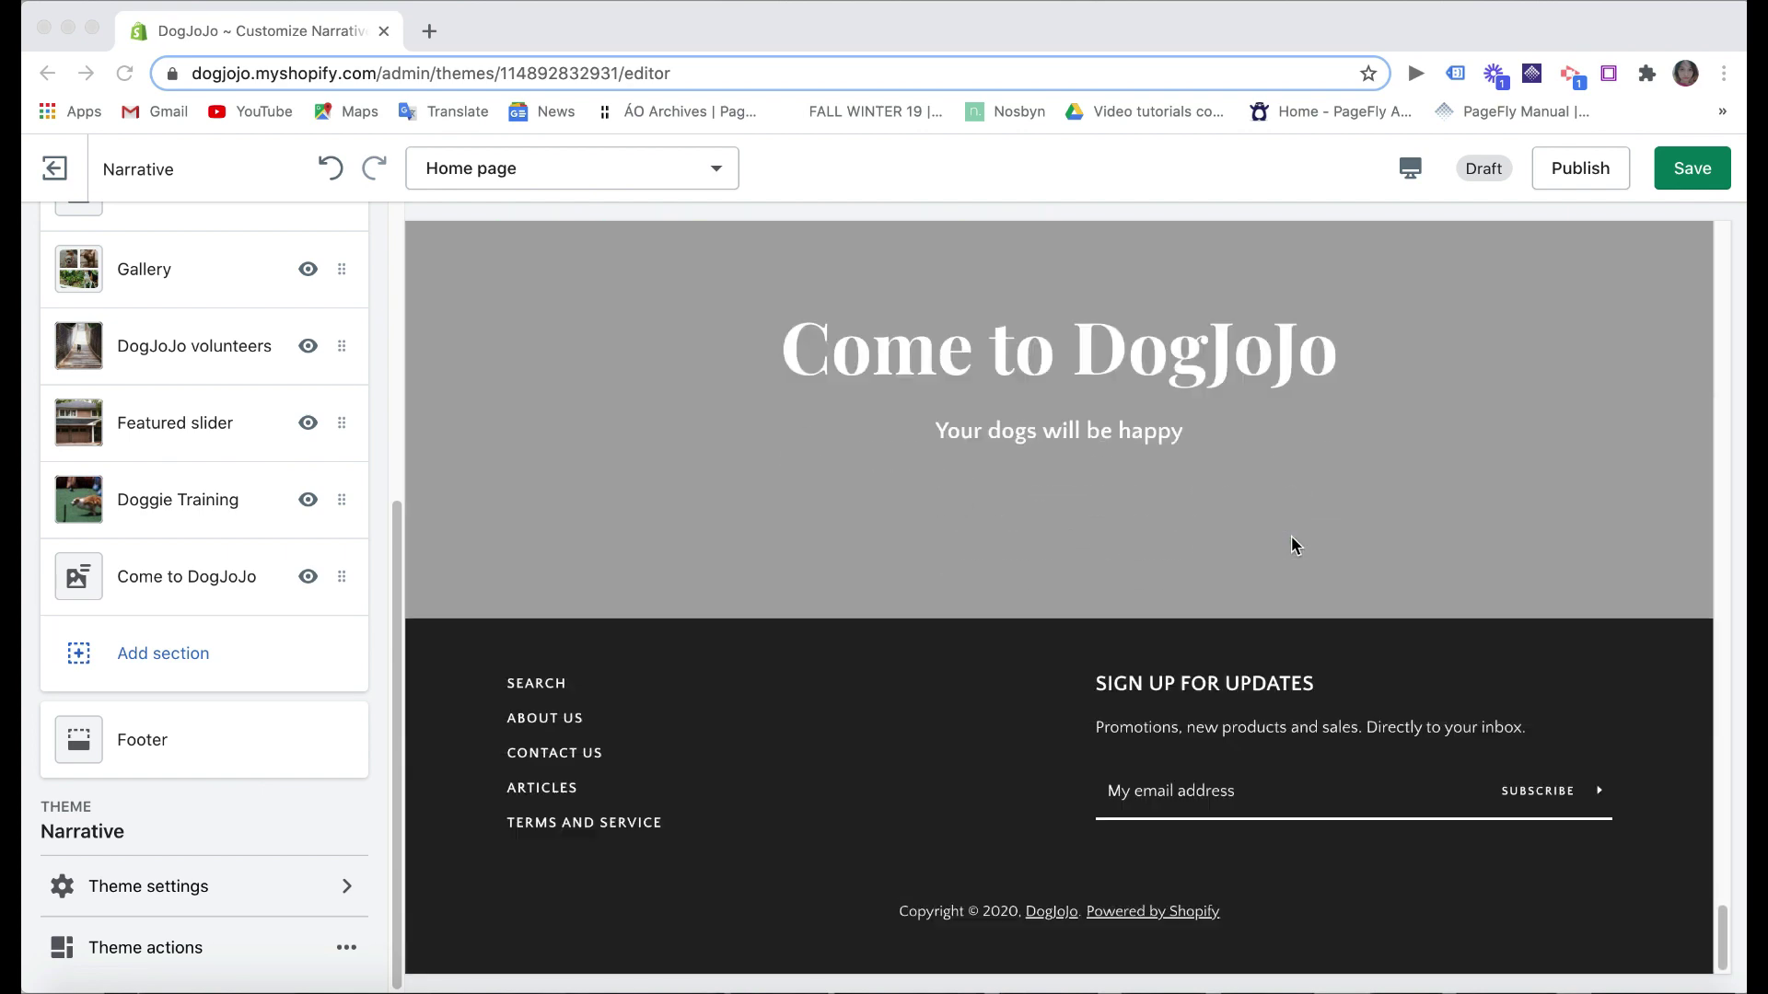
{"action": "scroll", "coordinate": [1290, 545], "scroll_direction": "up", "scroll_amount": 5}
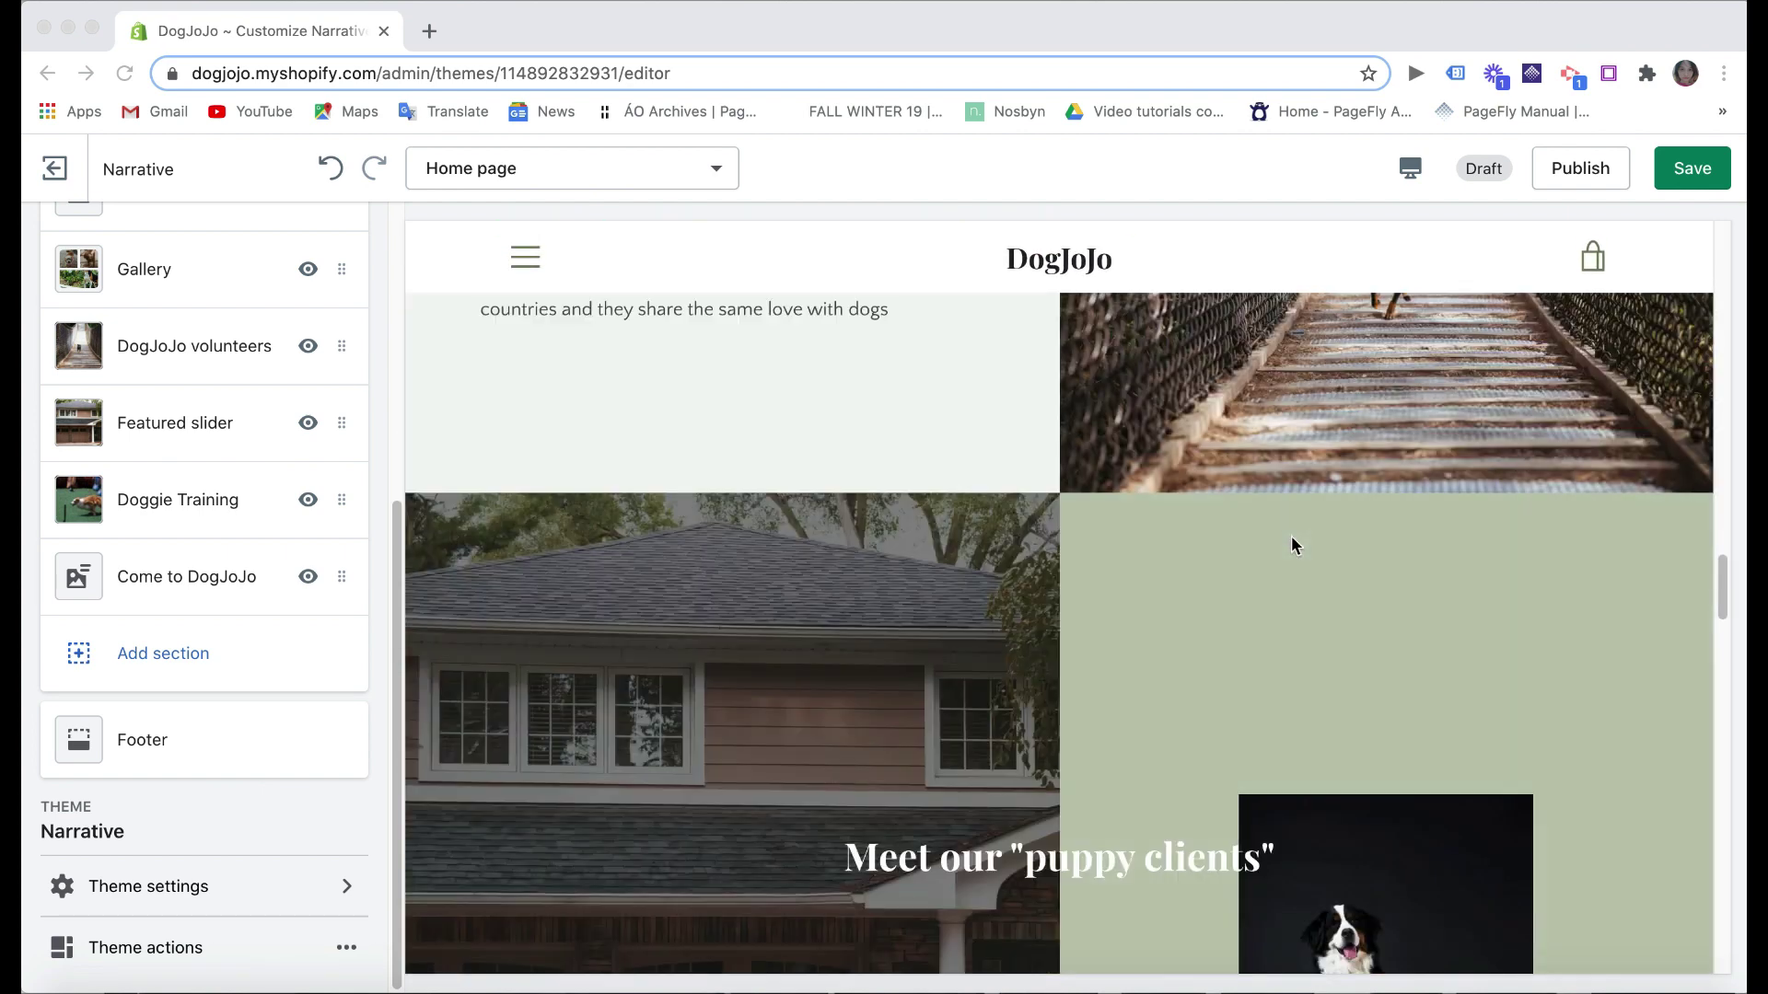
{"action": "scroll", "coordinate": [1291, 545], "scroll_direction": "down", "scroll_amount": 6}
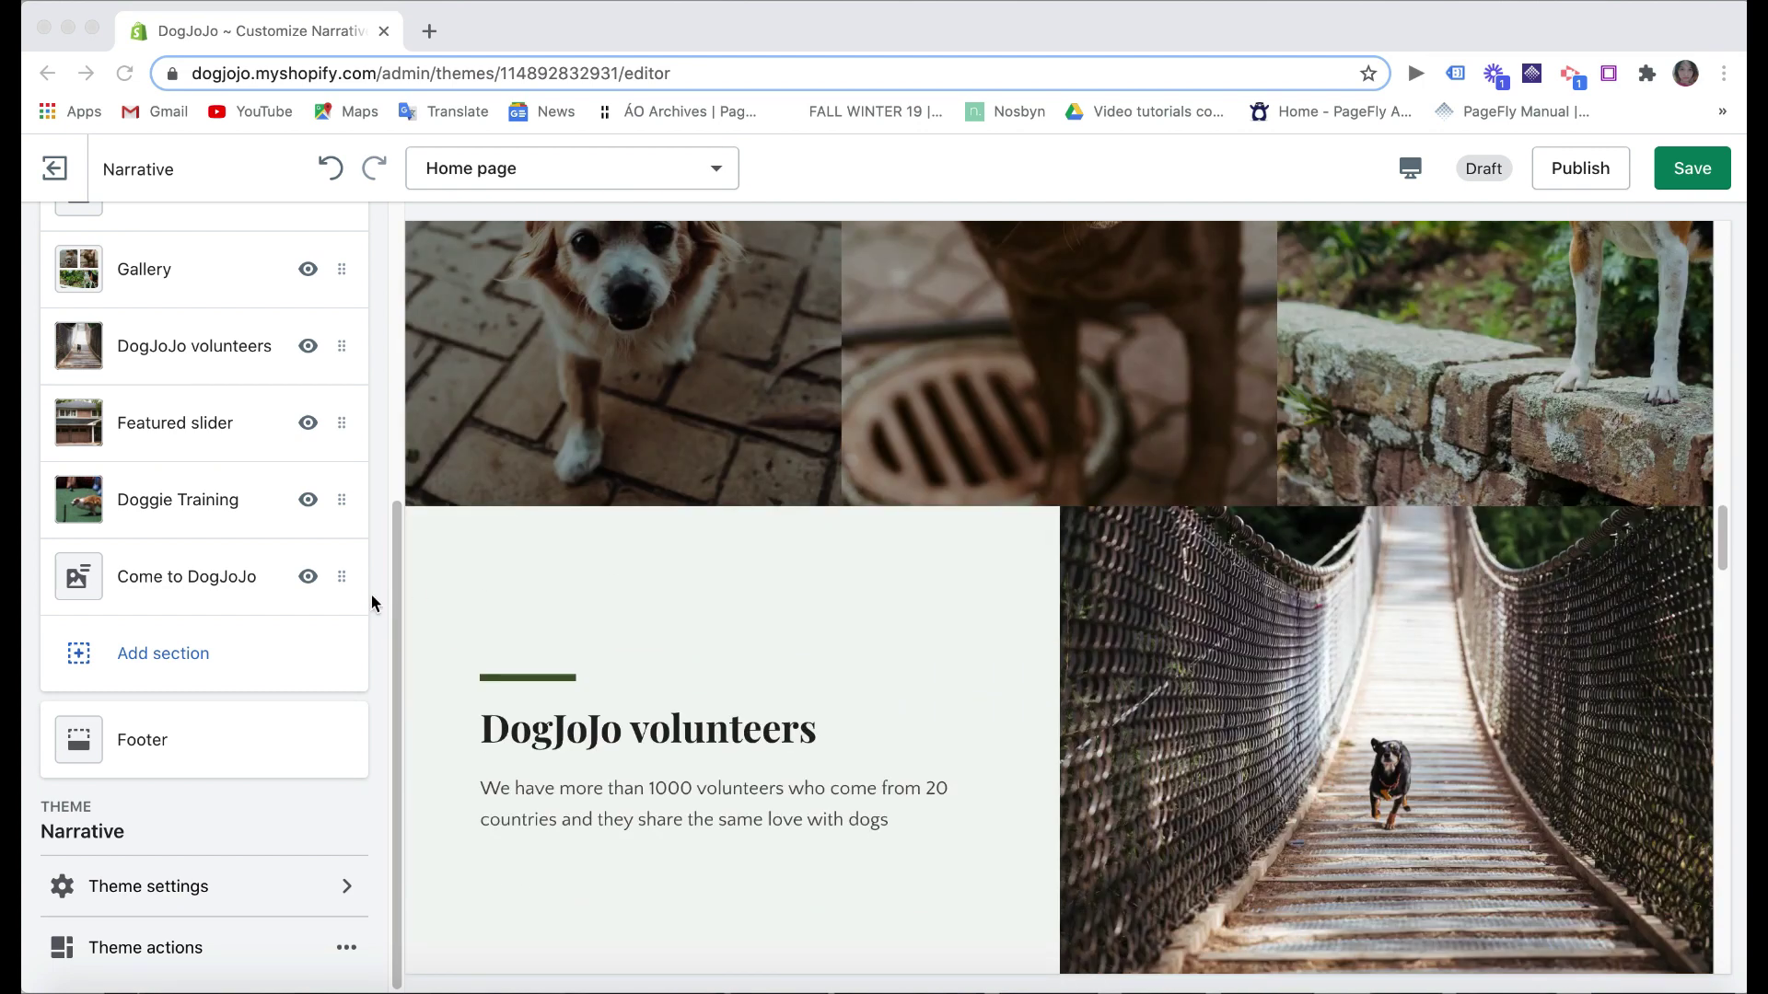
- Add a Testimonials section to the home page
{"action": "left_click", "coordinate": [197, 648]}
{"action": "left_click", "coordinate": [201, 661]}
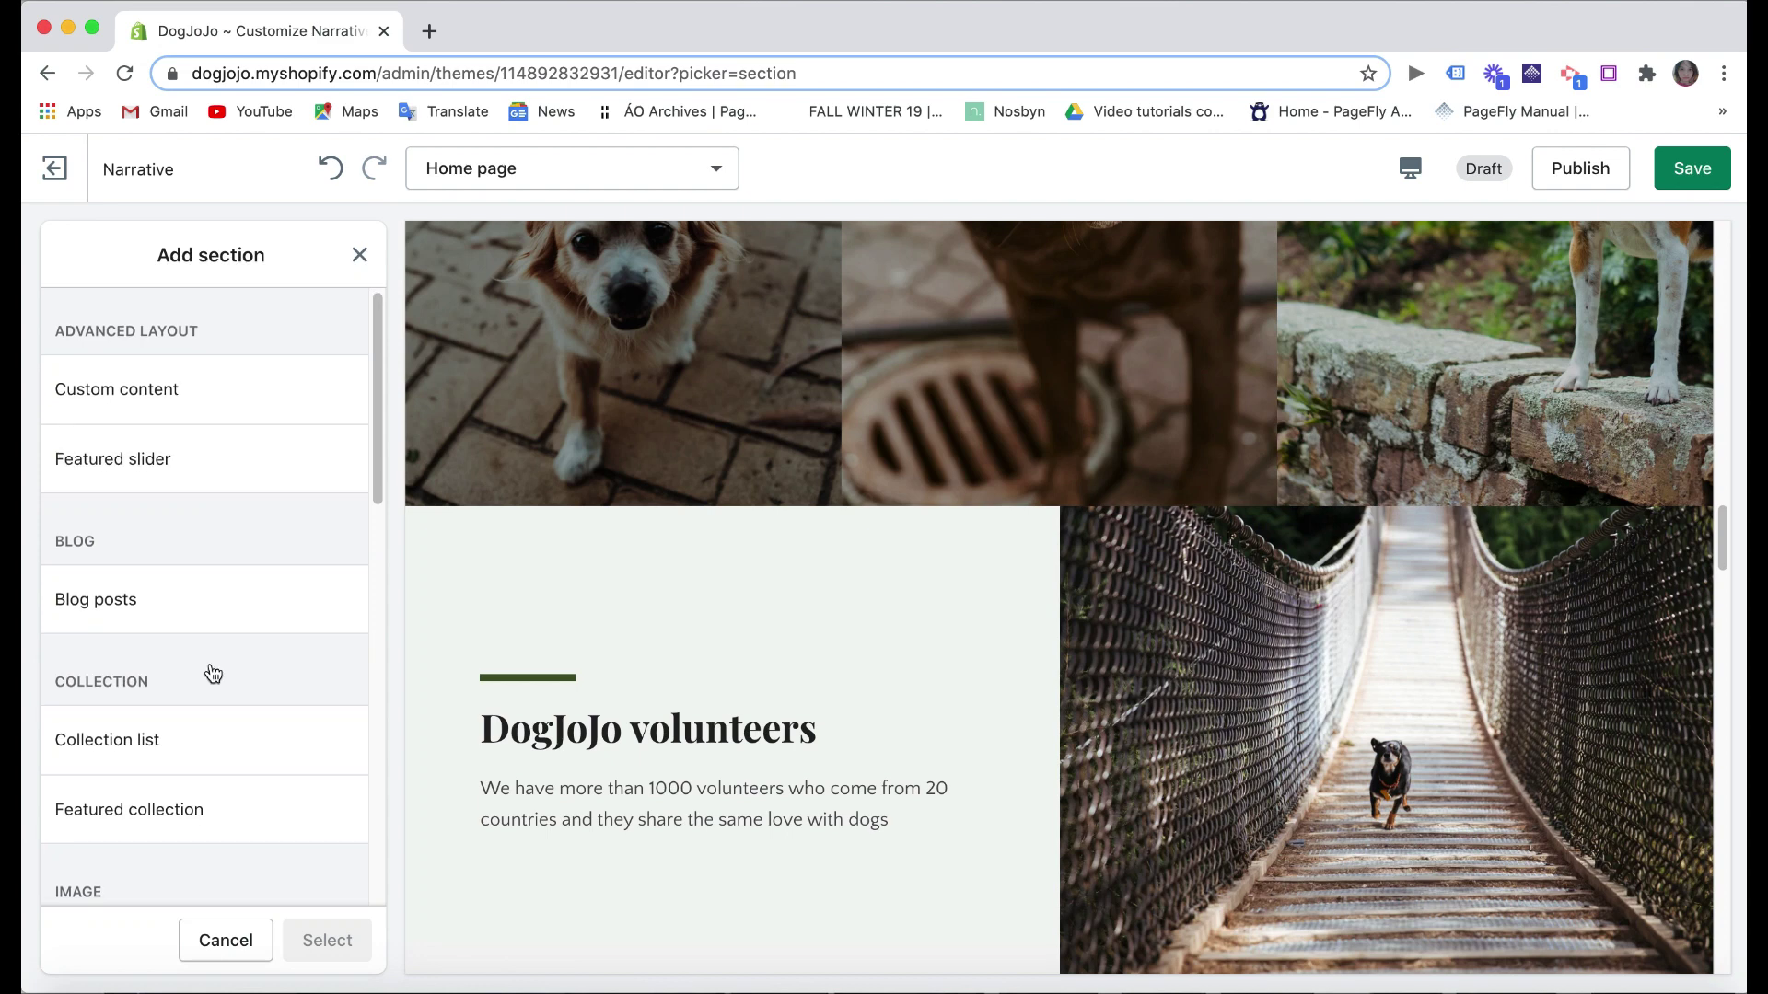
{"action": "scroll", "coordinate": [210, 667], "scroll_direction": "down", "scroll_amount": 10}
{"action": "left_click", "coordinate": [296, 738]}
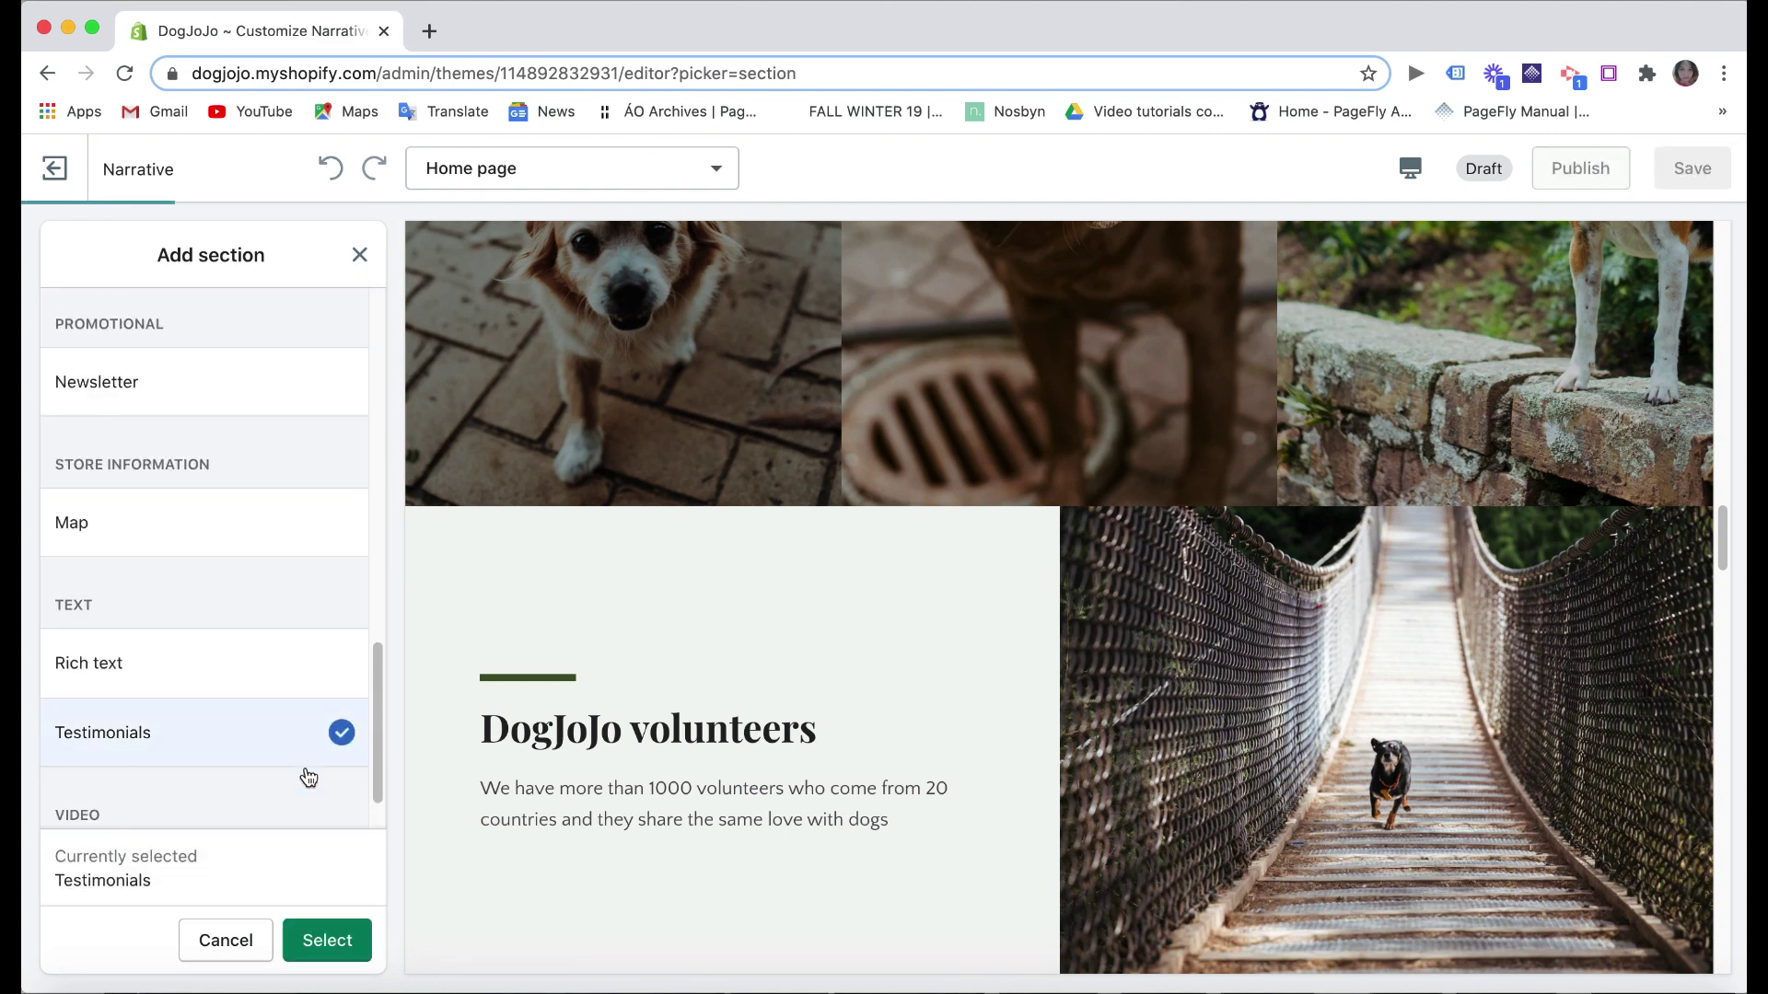
{"action": "left_click", "coordinate": [330, 937]}
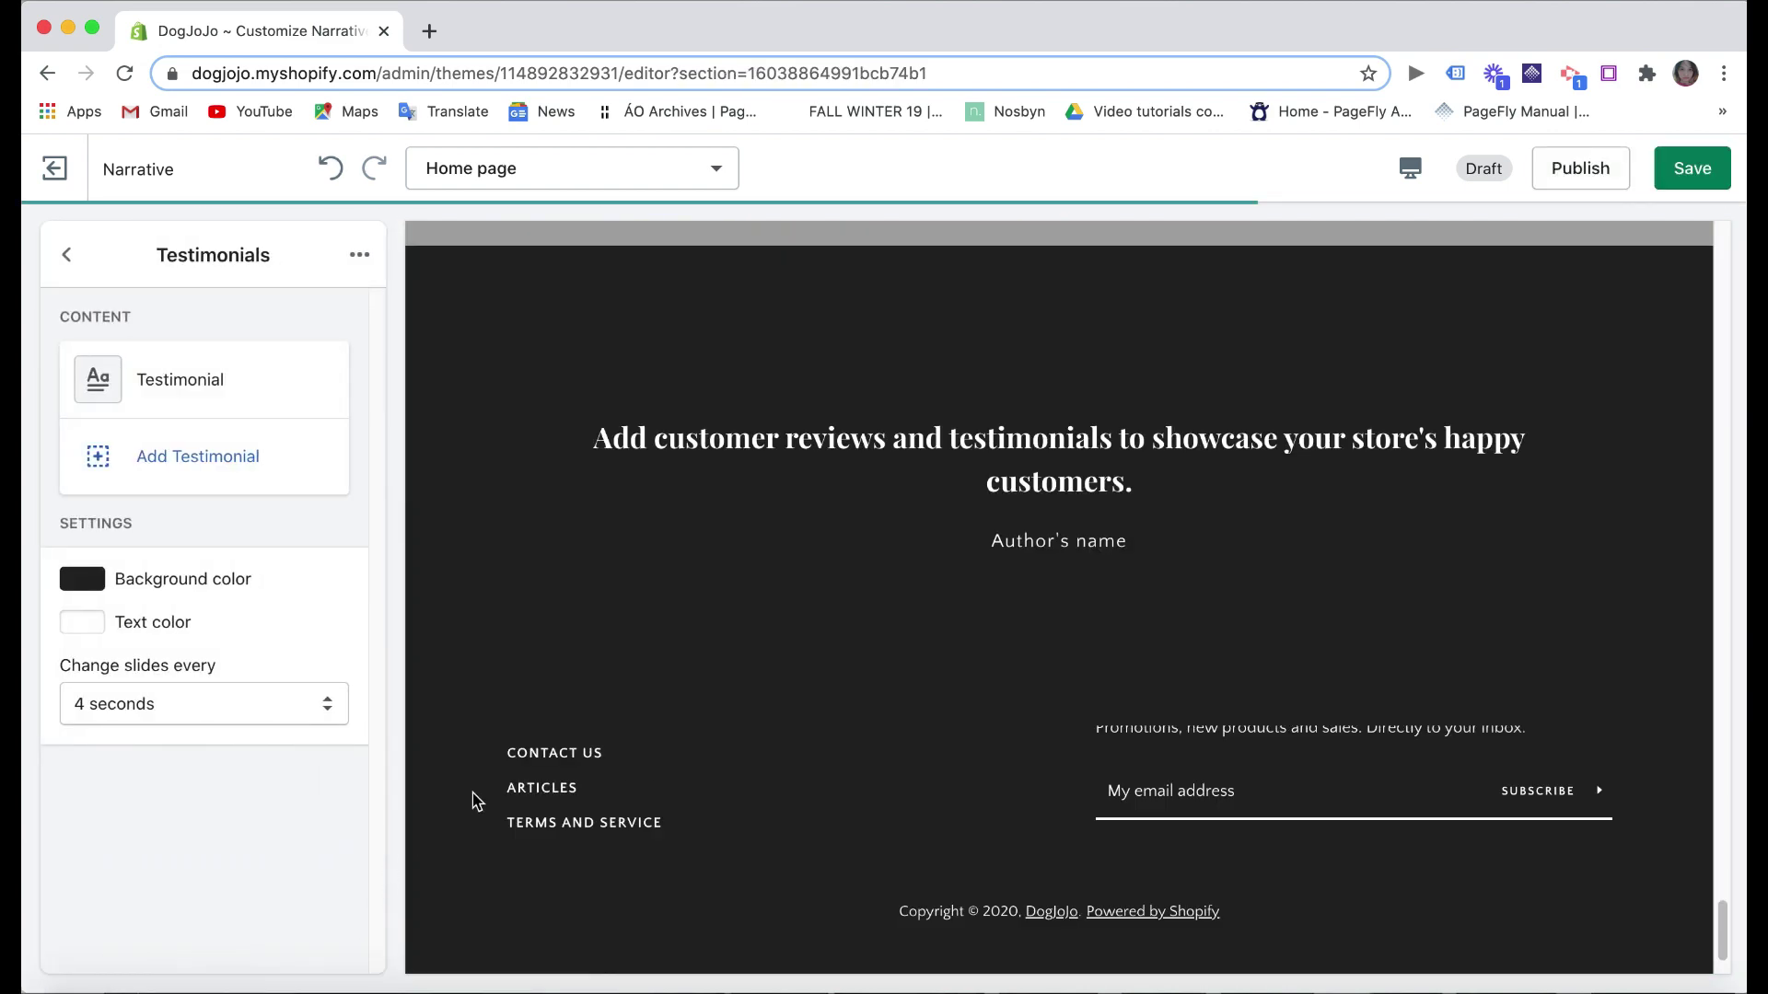
- Enter the first testimonial: 'Our puppies are so well-behaved now thanks to DogJoJo'
{"action": "left_click", "coordinate": [228, 398]}
{"action": "type", "text": "Our puppies are so well-behaved now thanks to DogJoJo"}
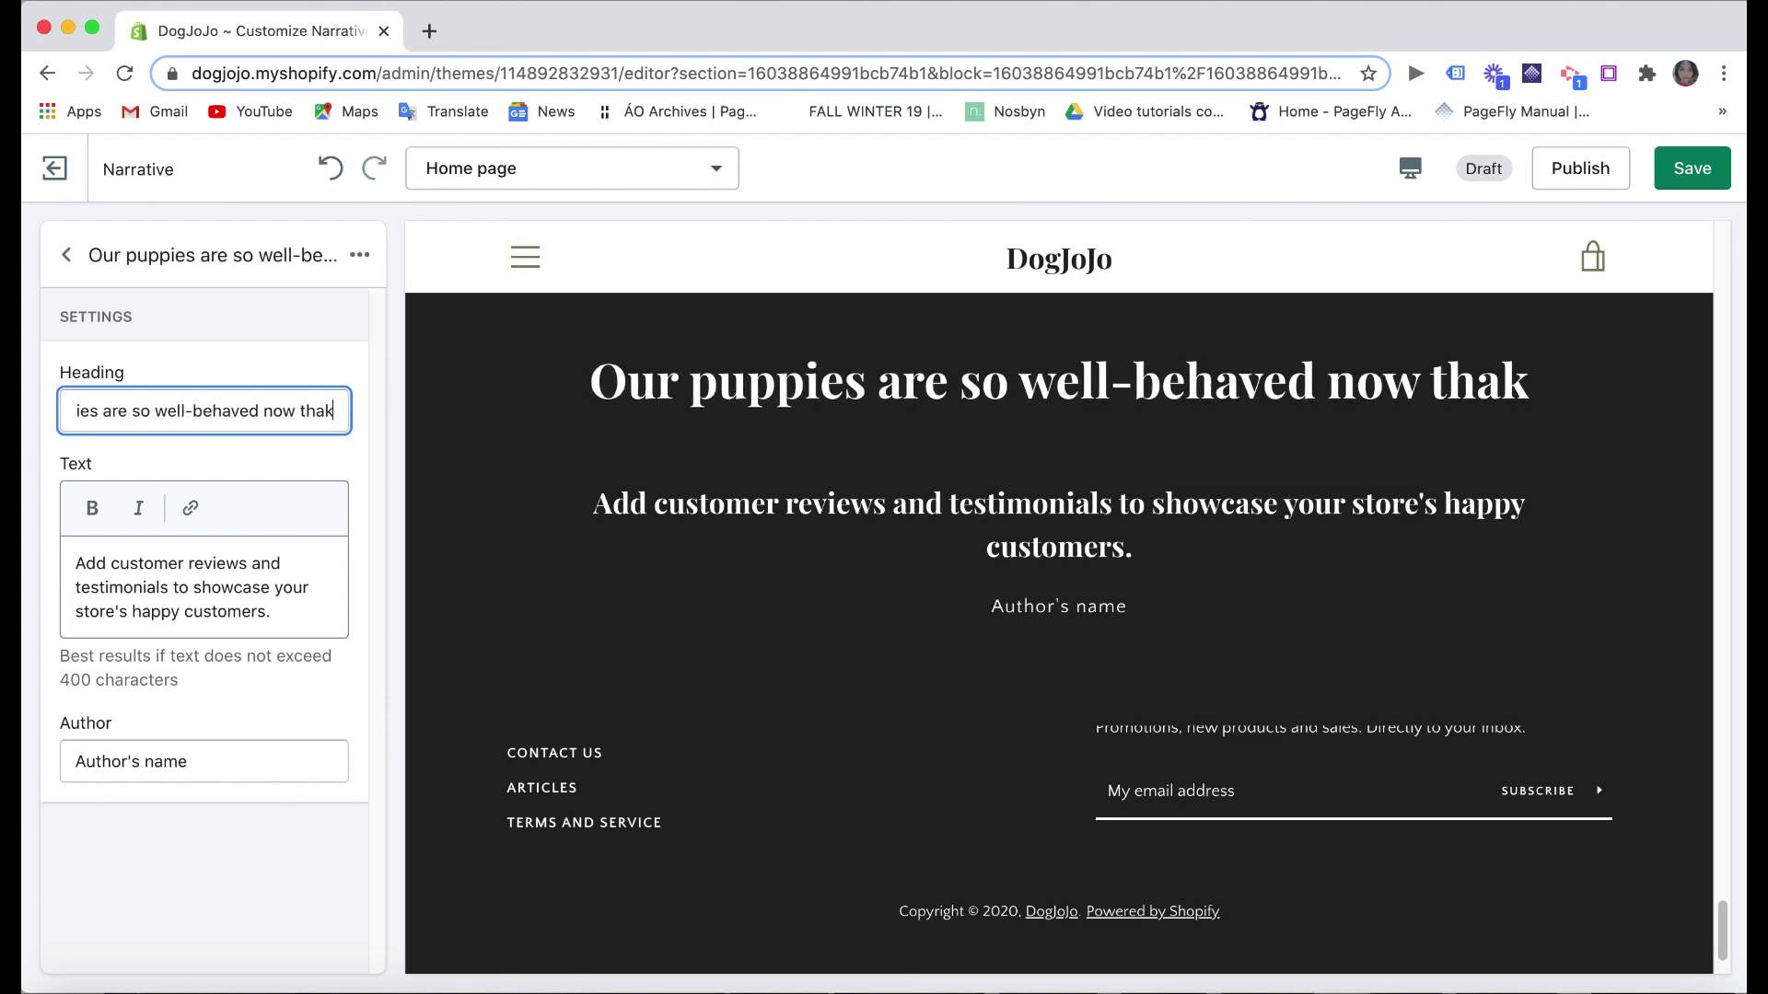
{"action": "key", "text": "ctrl+a"}
{"action": "key", "text": "ctrl+x"}
{"action": "left_click", "coordinate": [202, 587]}
{"action": "key", "text": "ctrl+a"}
{"action": "key", "text": "ctrl+v"}
{"action": "left_click_drag", "start_coordinate": [188, 737], "coordinate": [42, 744]}
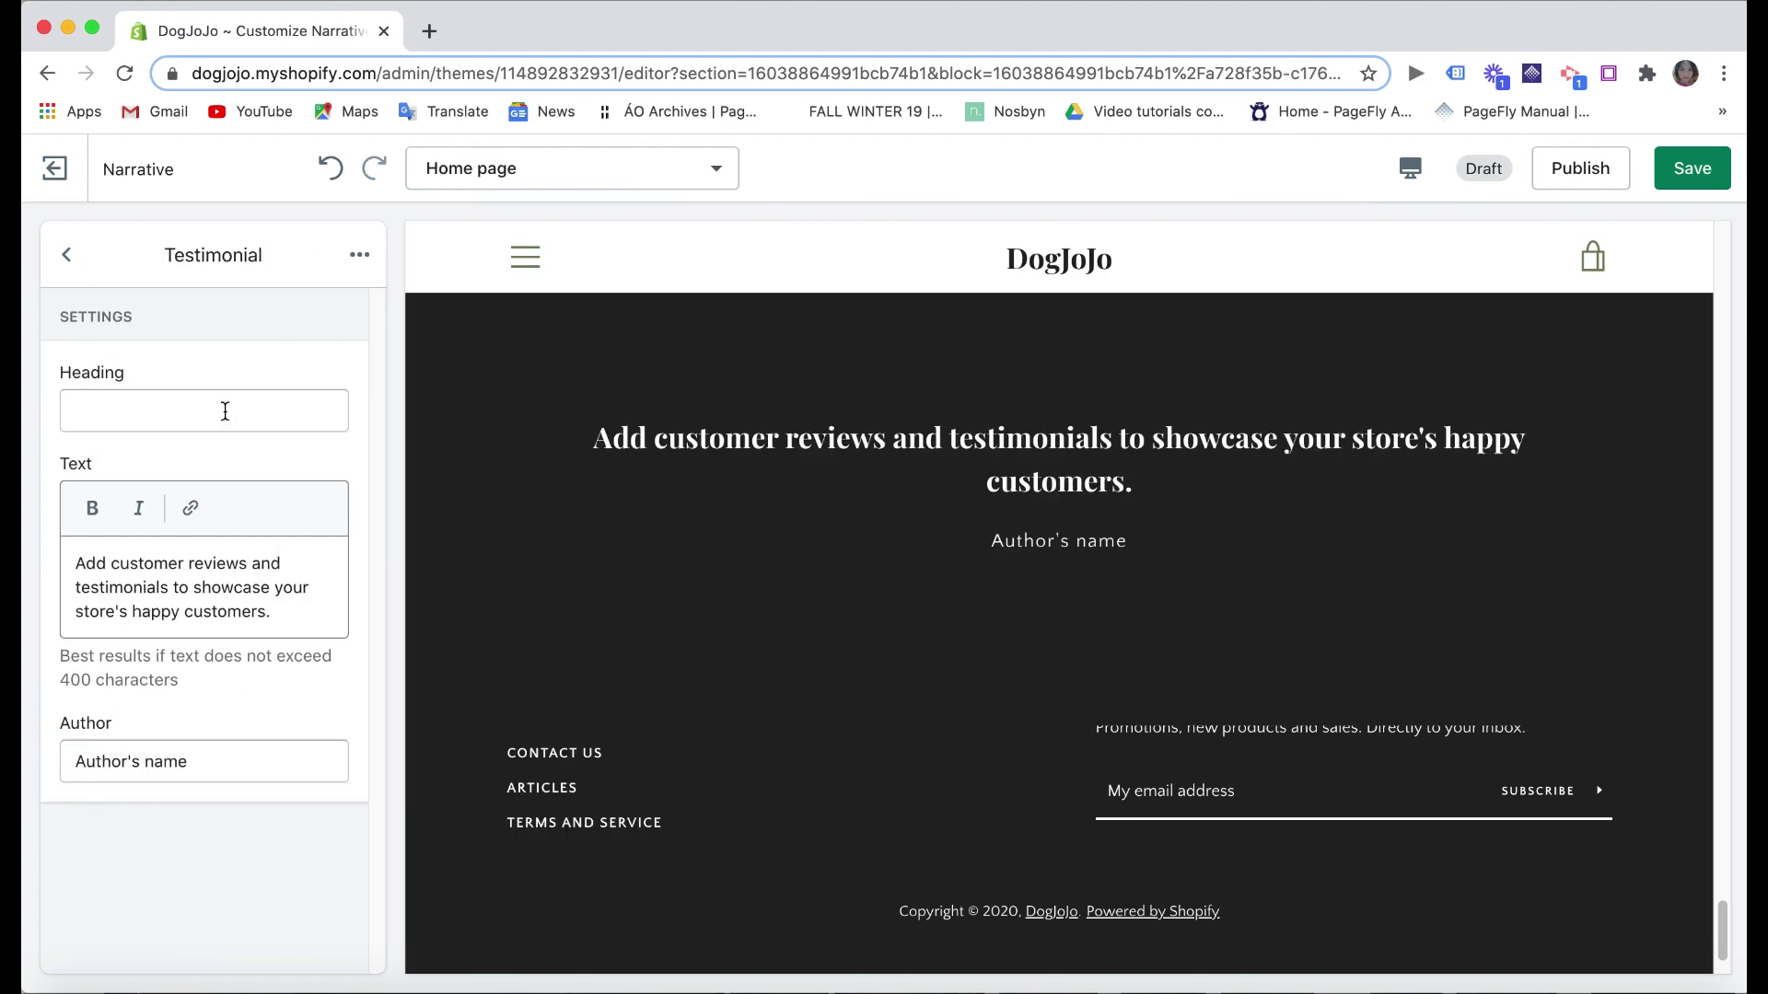
{"action": "key", "text": "ctrl+a"}
- Write the Retriever and training-coach testimonials, crediting each to a client
{"action": "type", "text": "My Retriever was so sad before, but after he came"}
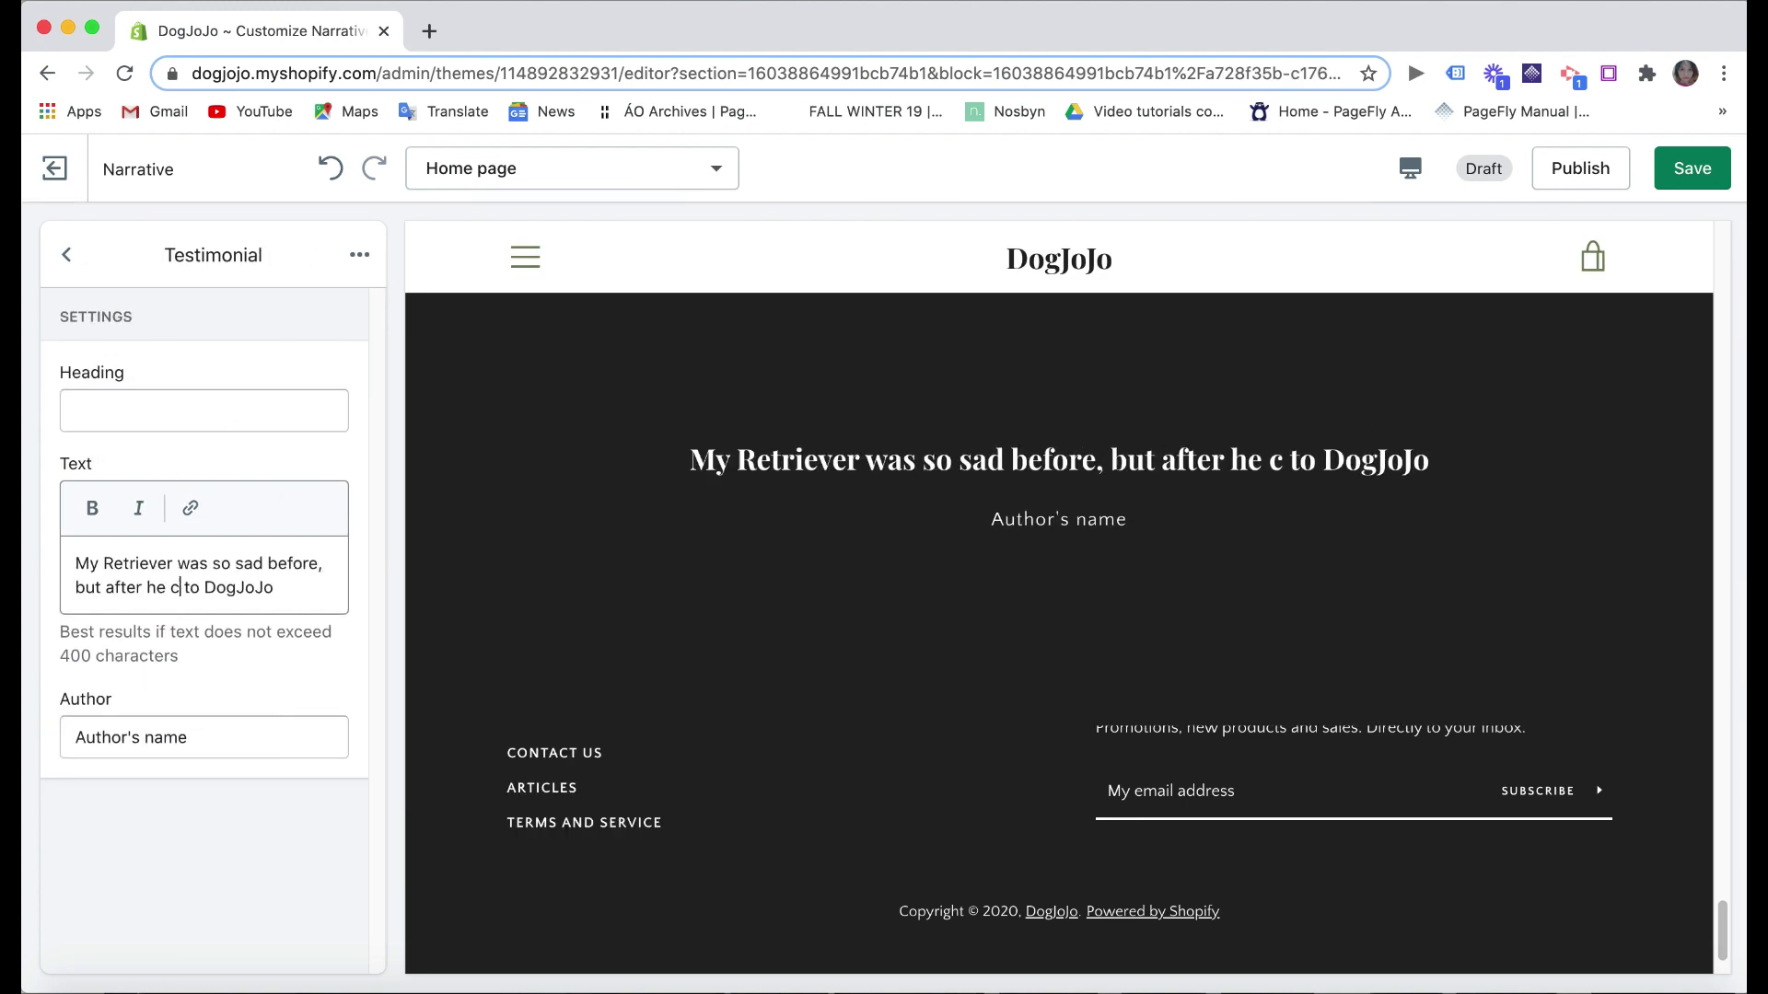
{"action": "key", "text": "BackSpace"}
{"action": "type", "text": "go"}
{"action": "key", "text": "End"}
{"action": "type", "text": "center, he's so happy now and I'm happy too"}
{"action": "key", "text": "Tab"}
{"action": "type", "text": "A clien"}
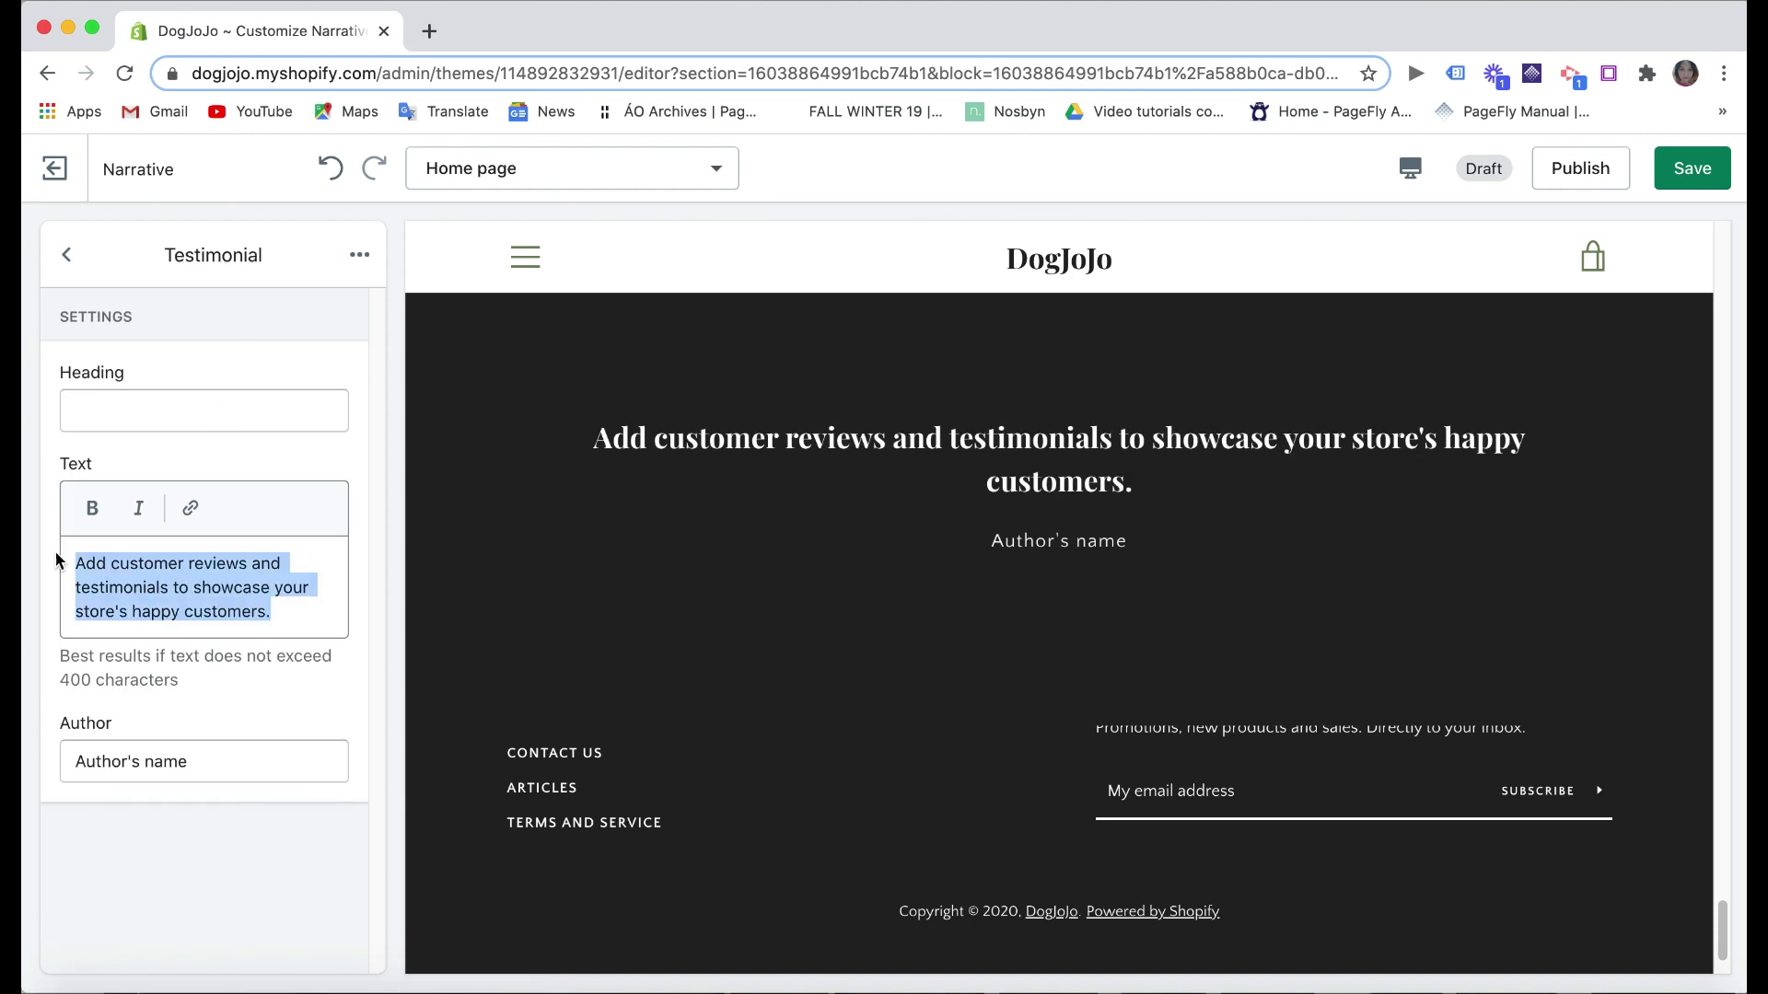
{"action": "type", "text": "Our dogs love the training coach at DogJoJo more than me. But he's so happy now, so i'm happy too"}
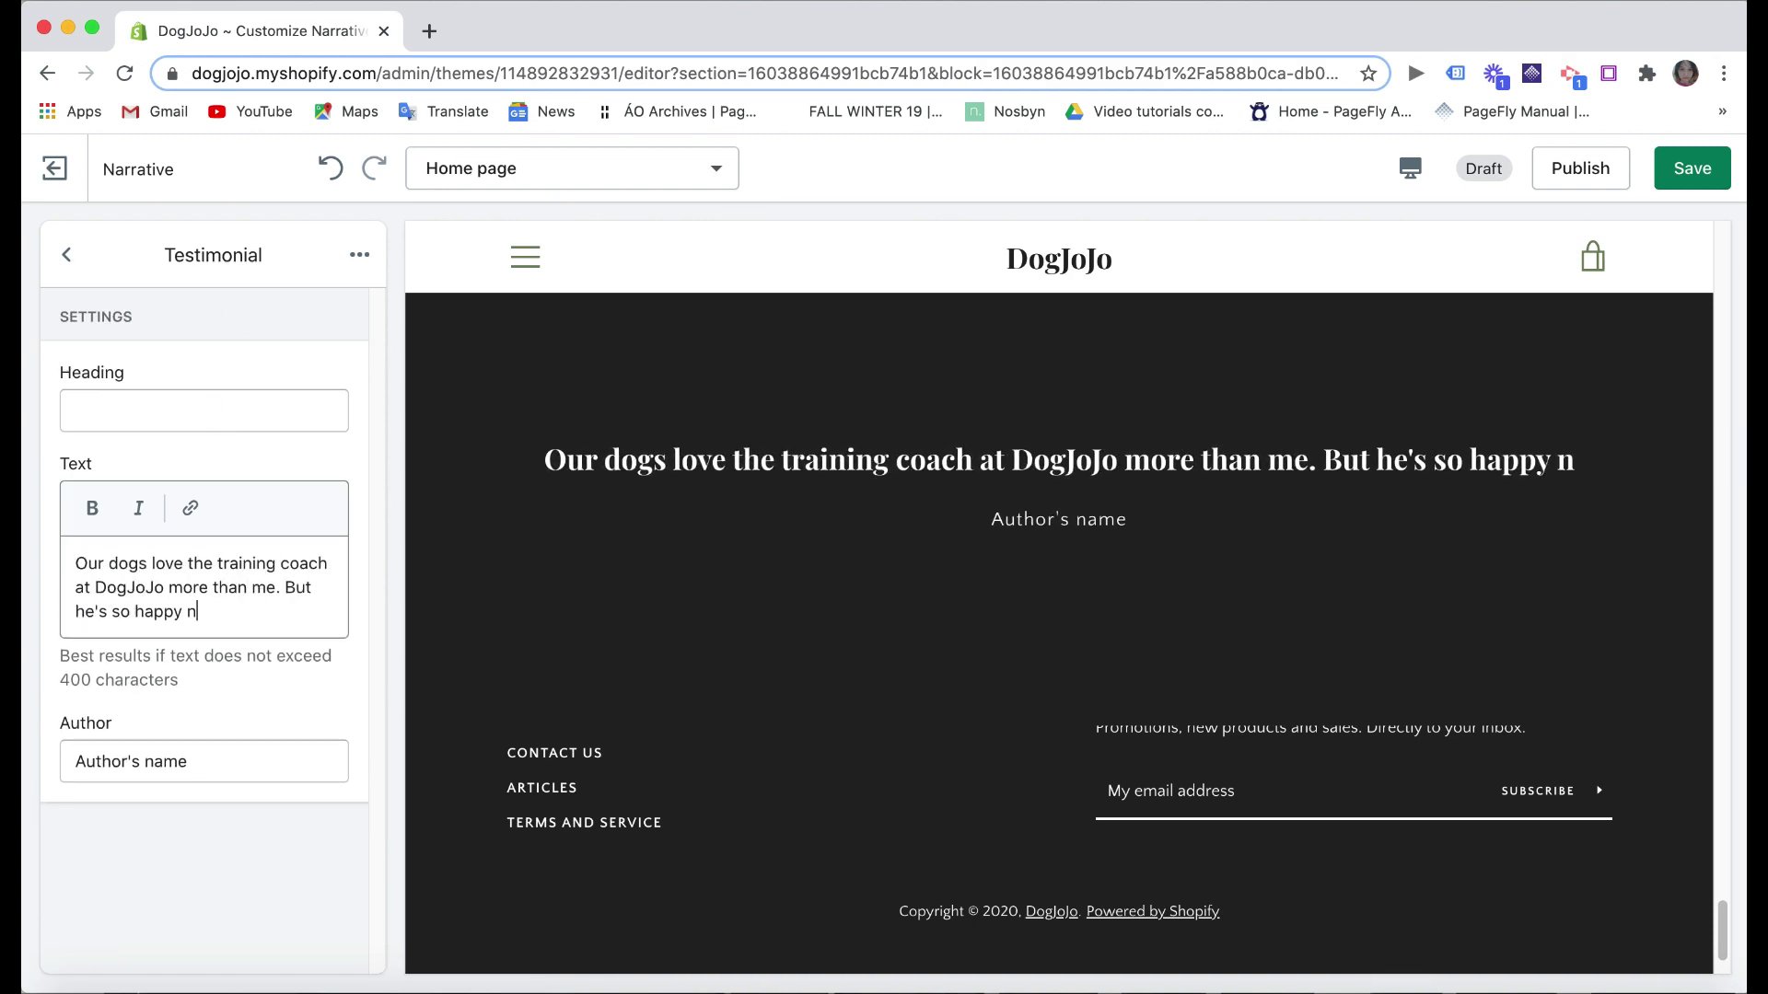
{"action": "key", "text": "Tab"}
{"action": "type", "text": "C"}
{"action": "type", "text": "client"}
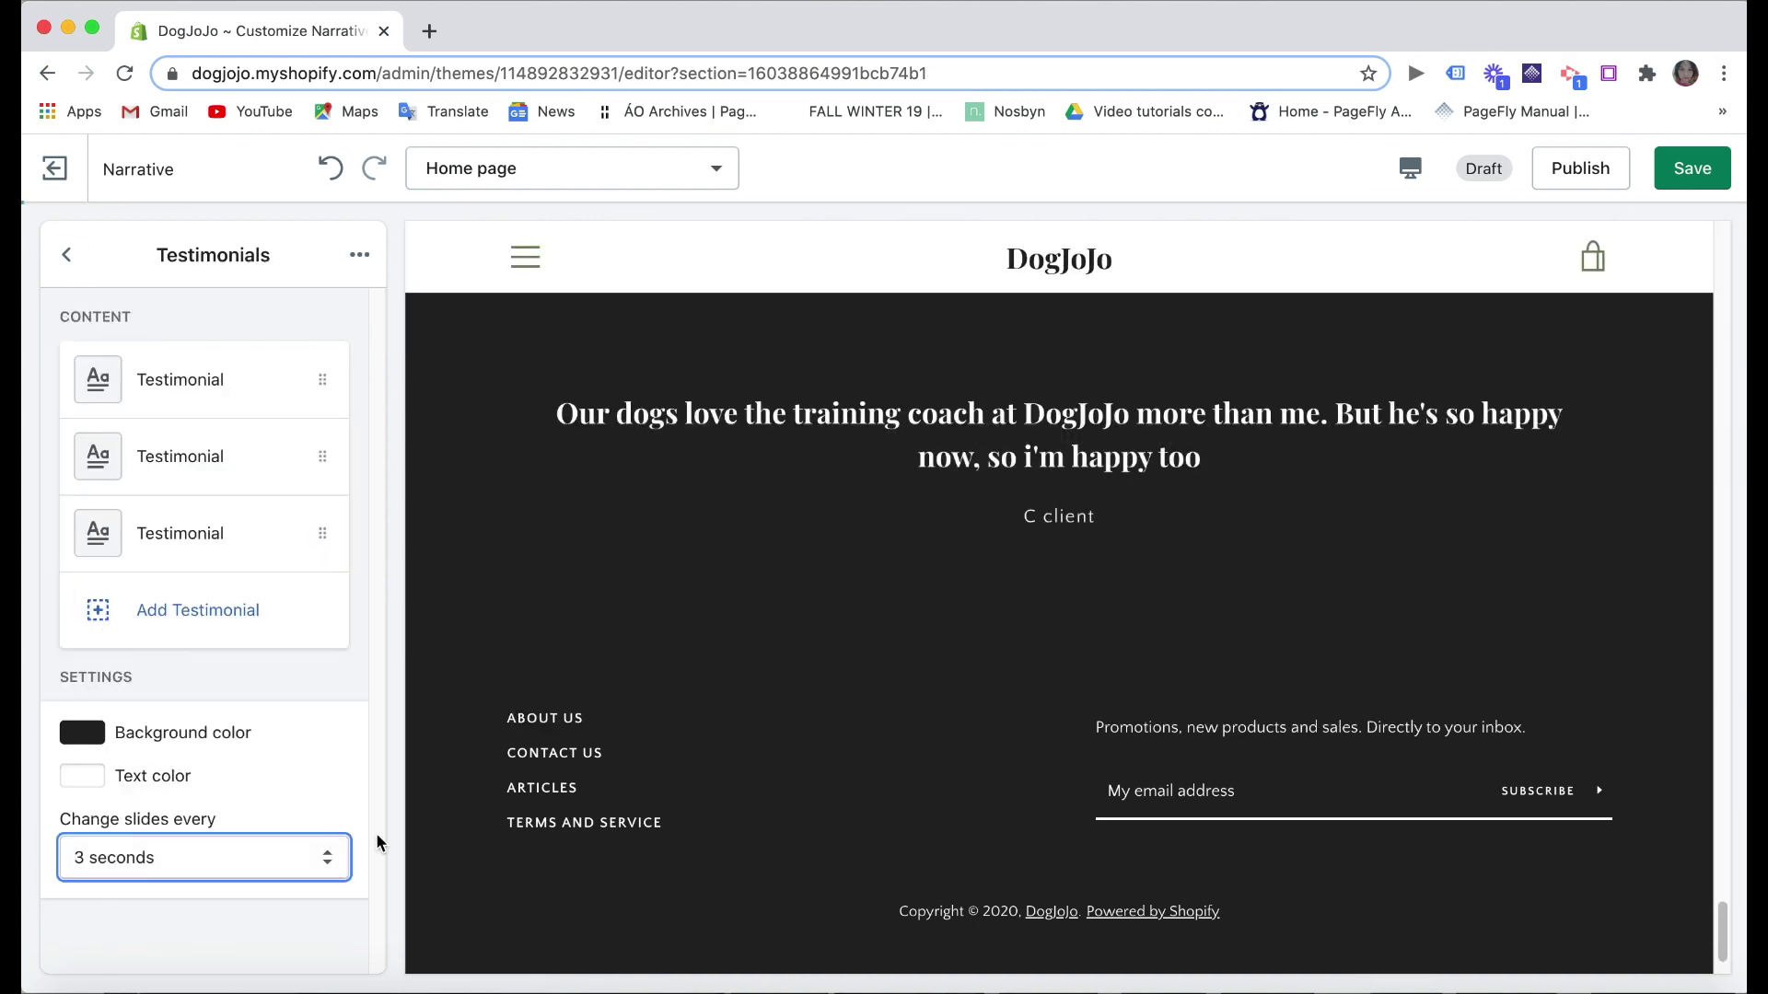
- Set the testimonials to change every 3 seconds and save the home page
{"action": "scroll", "coordinate": [899, 620], "scroll_direction": "up", "scroll_amount": 2}
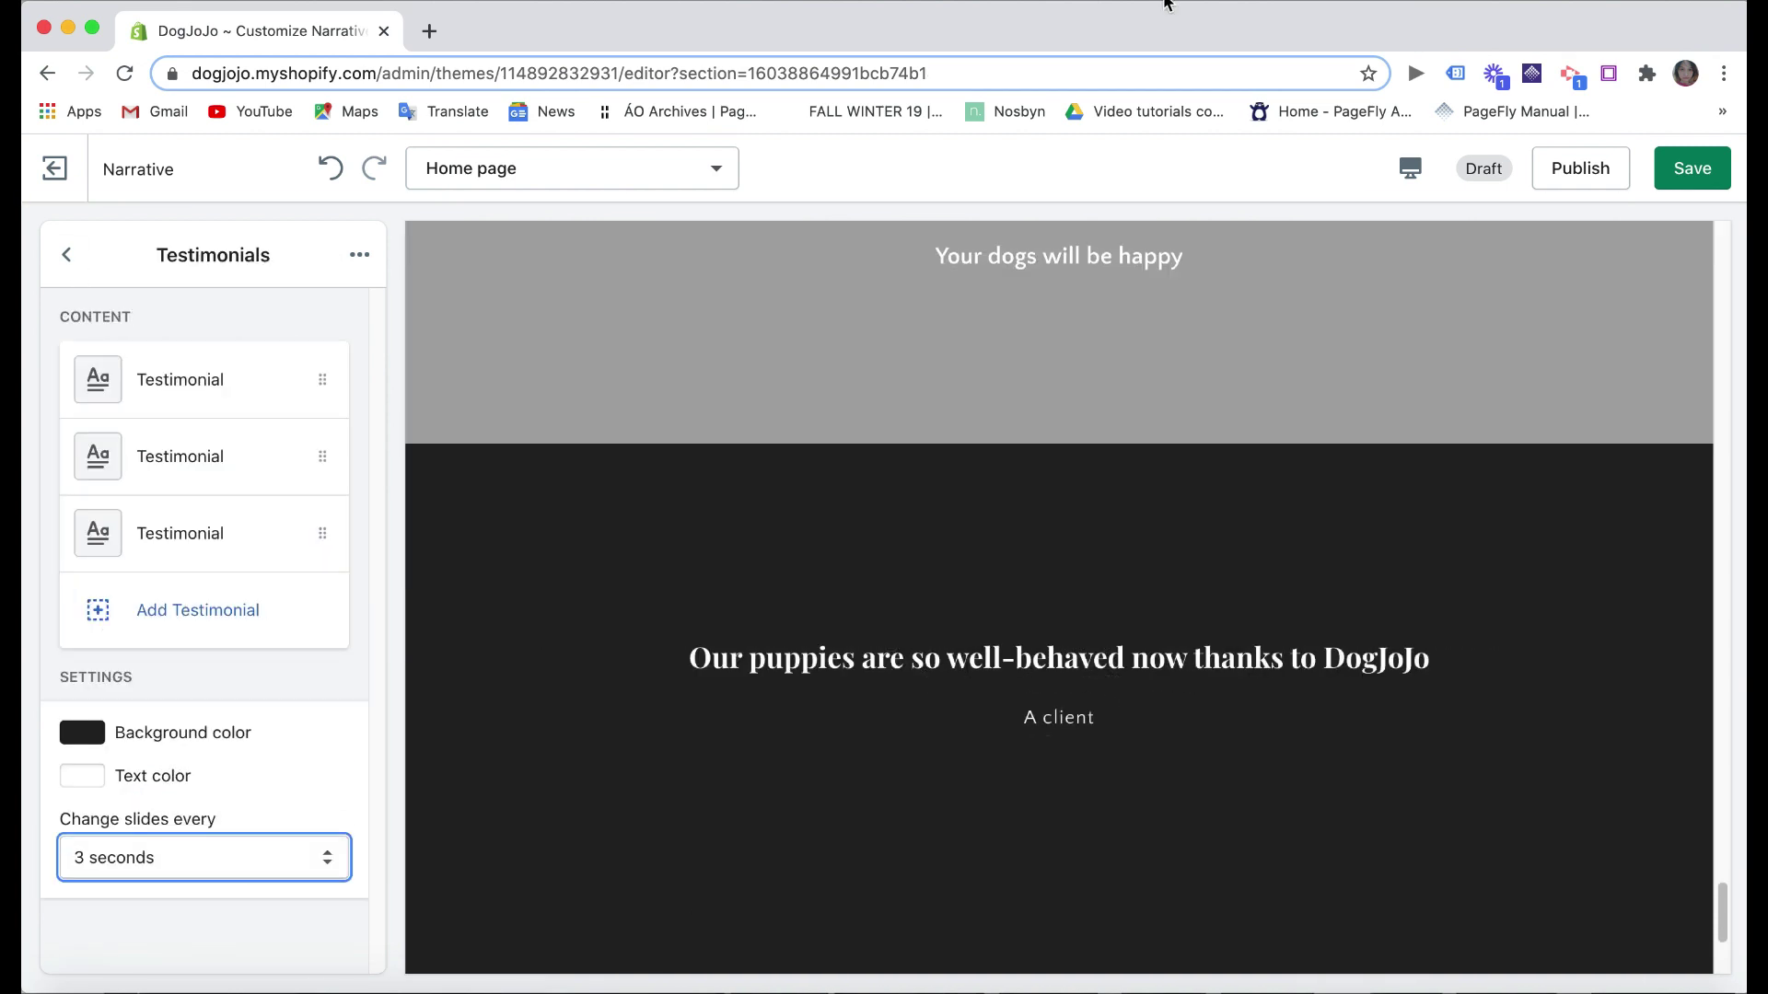
{"action": "scroll", "coordinate": [1069, 671], "scroll_direction": "up", "scroll_amount": 3}
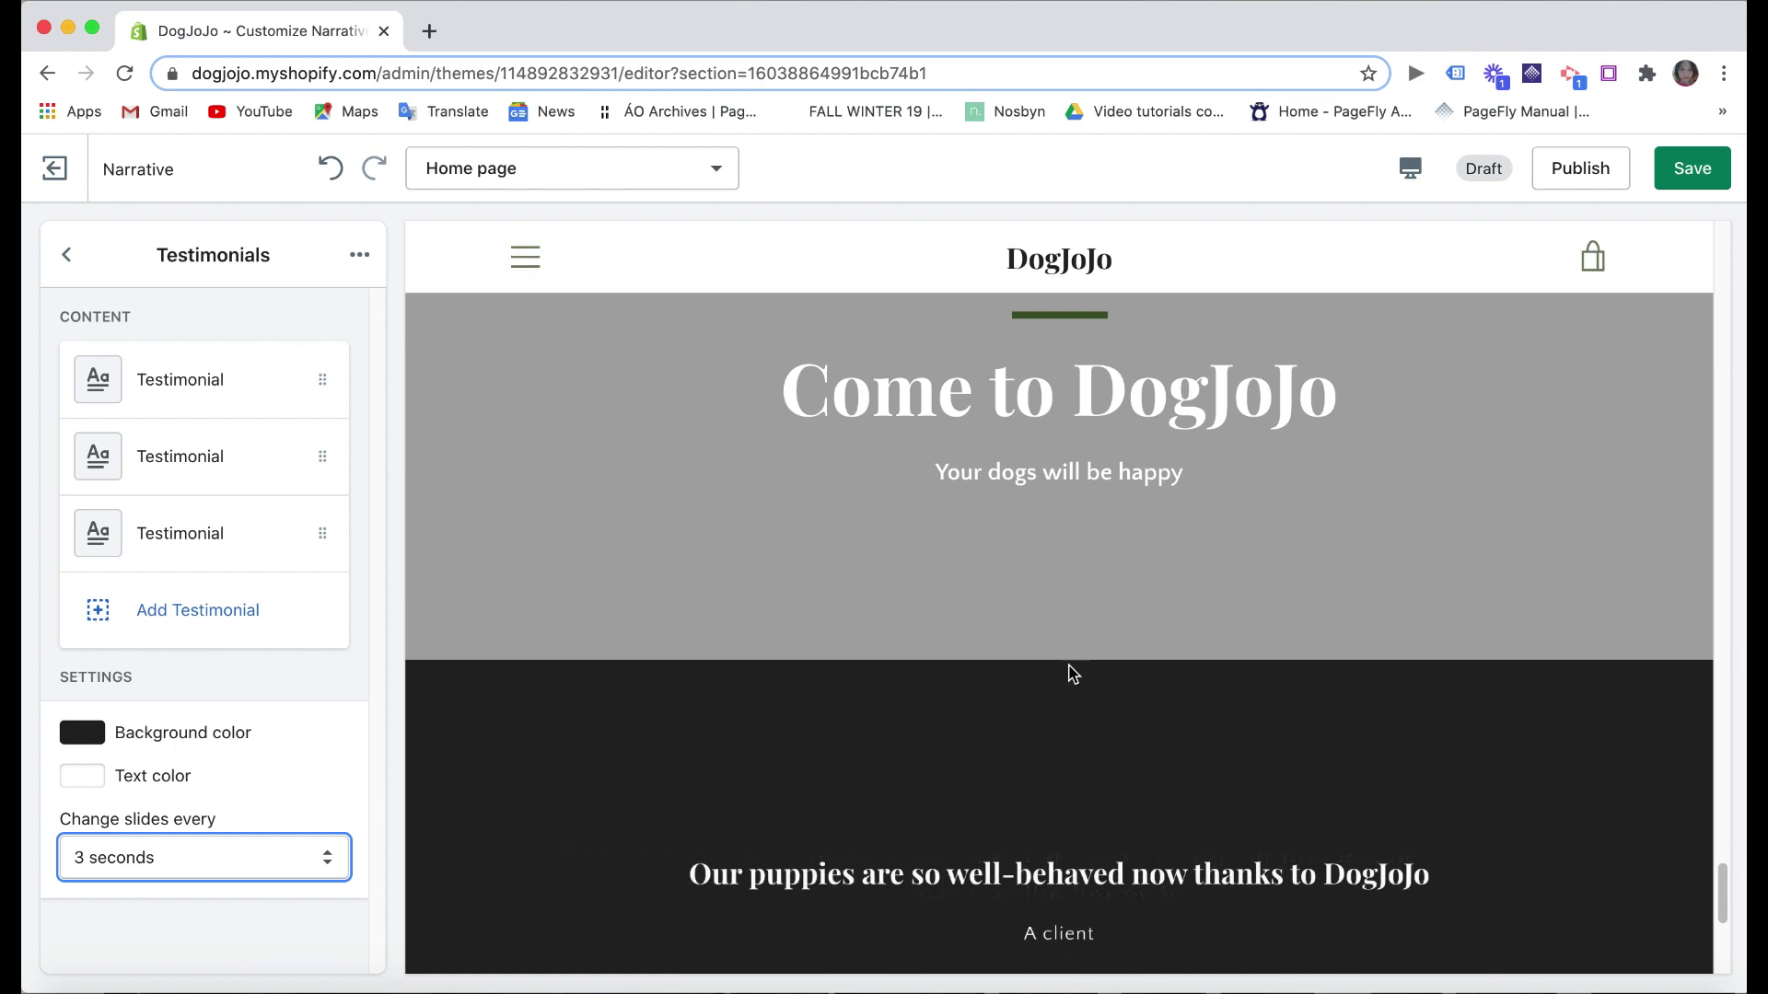
{"action": "scroll", "coordinate": [1073, 675], "scroll_direction": "down", "scroll_amount": 3}
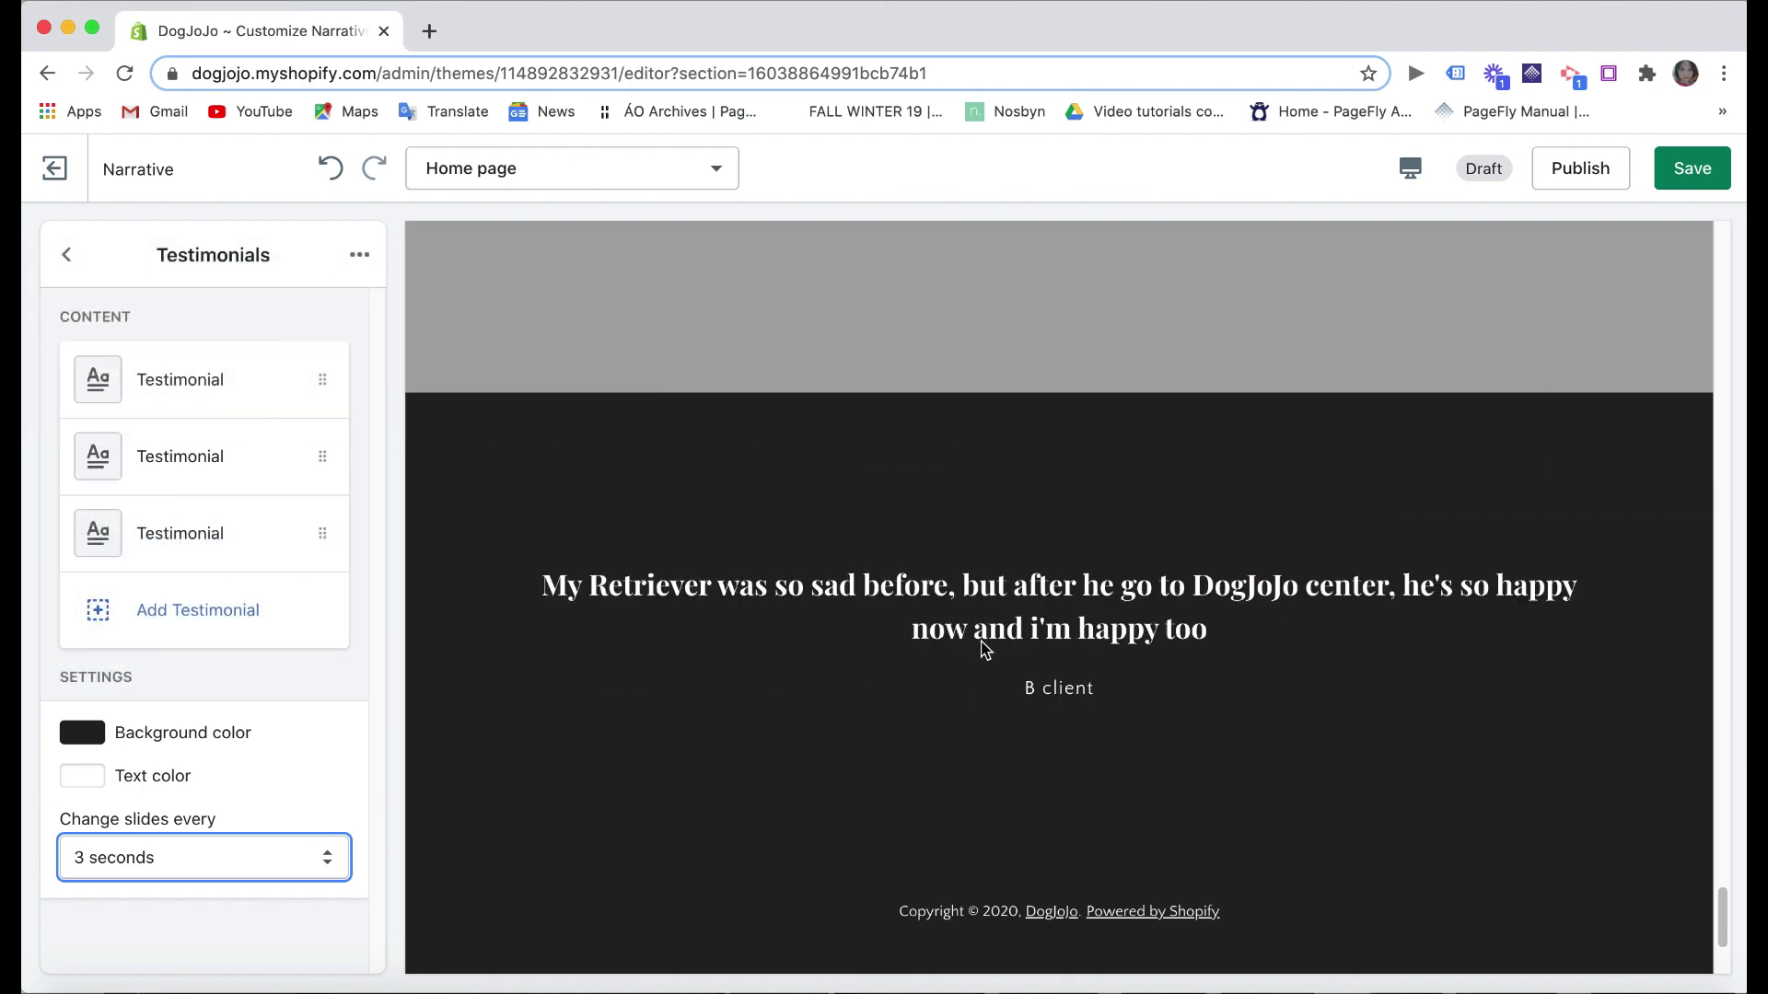
{"action": "scroll", "coordinate": [648, 582], "scroll_direction": "up", "scroll_amount": 12}
{"action": "scroll", "coordinate": [648, 582], "scroll_direction": "down", "scroll_amount": 3}
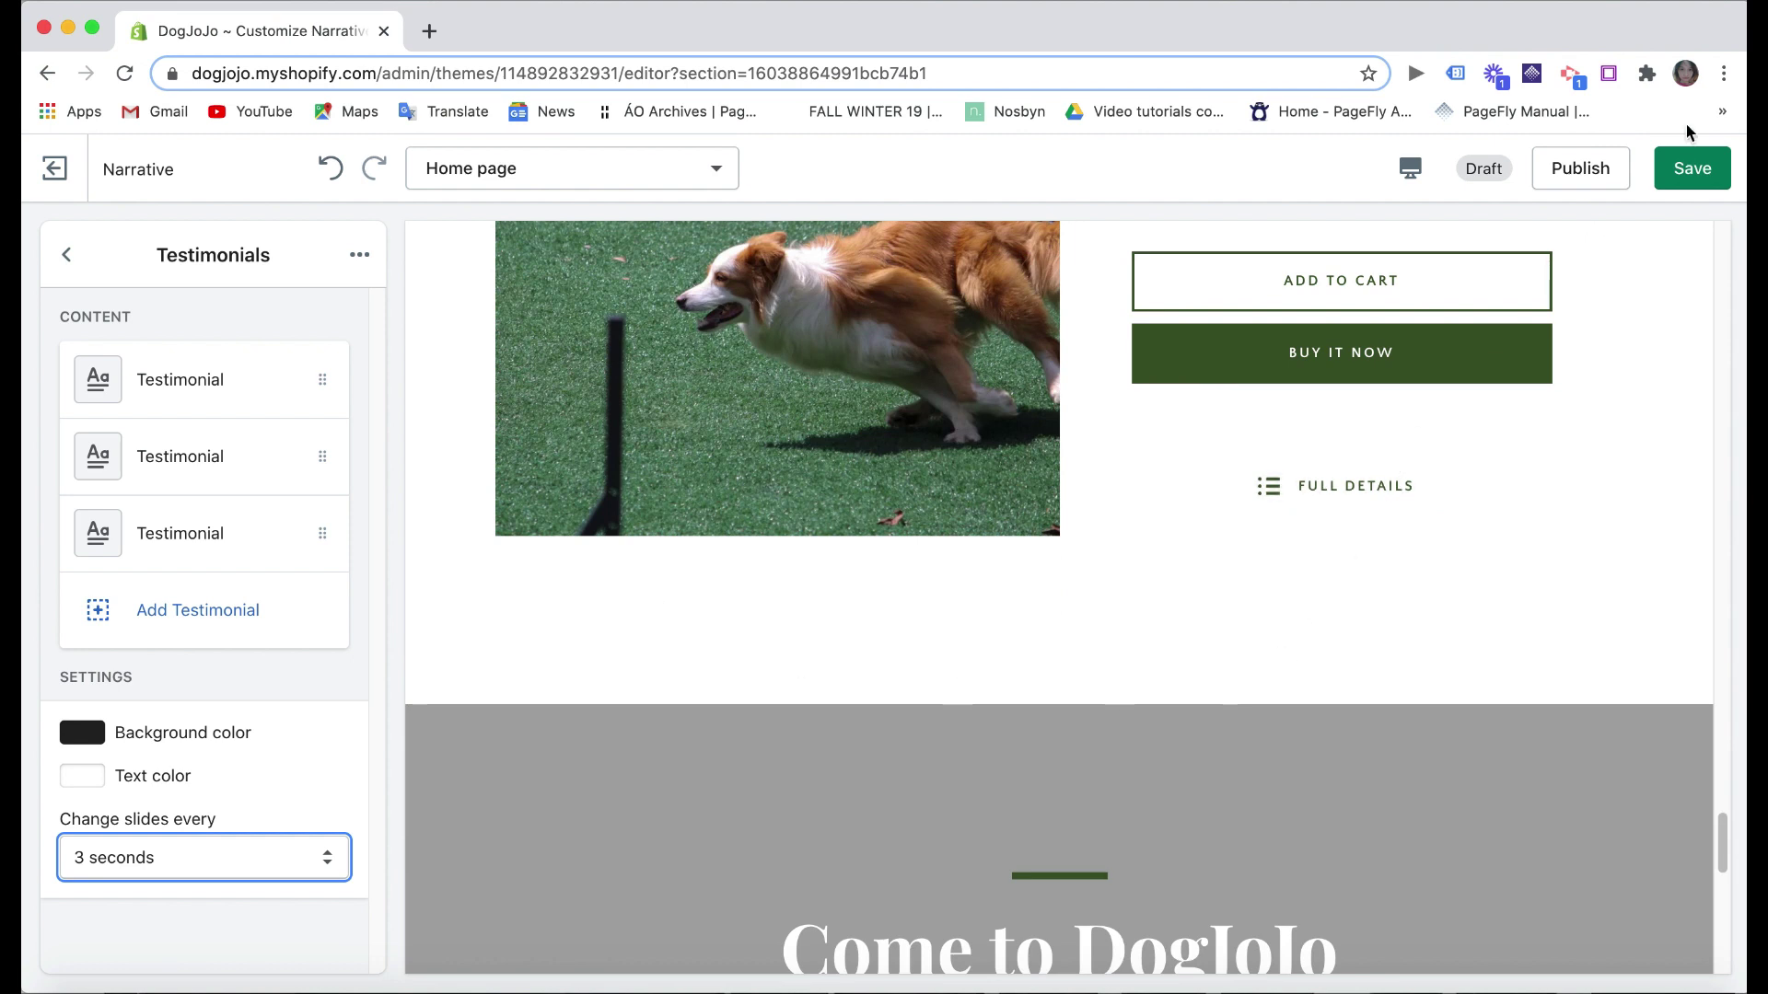
{"action": "left_click", "coordinate": [1690, 168]}
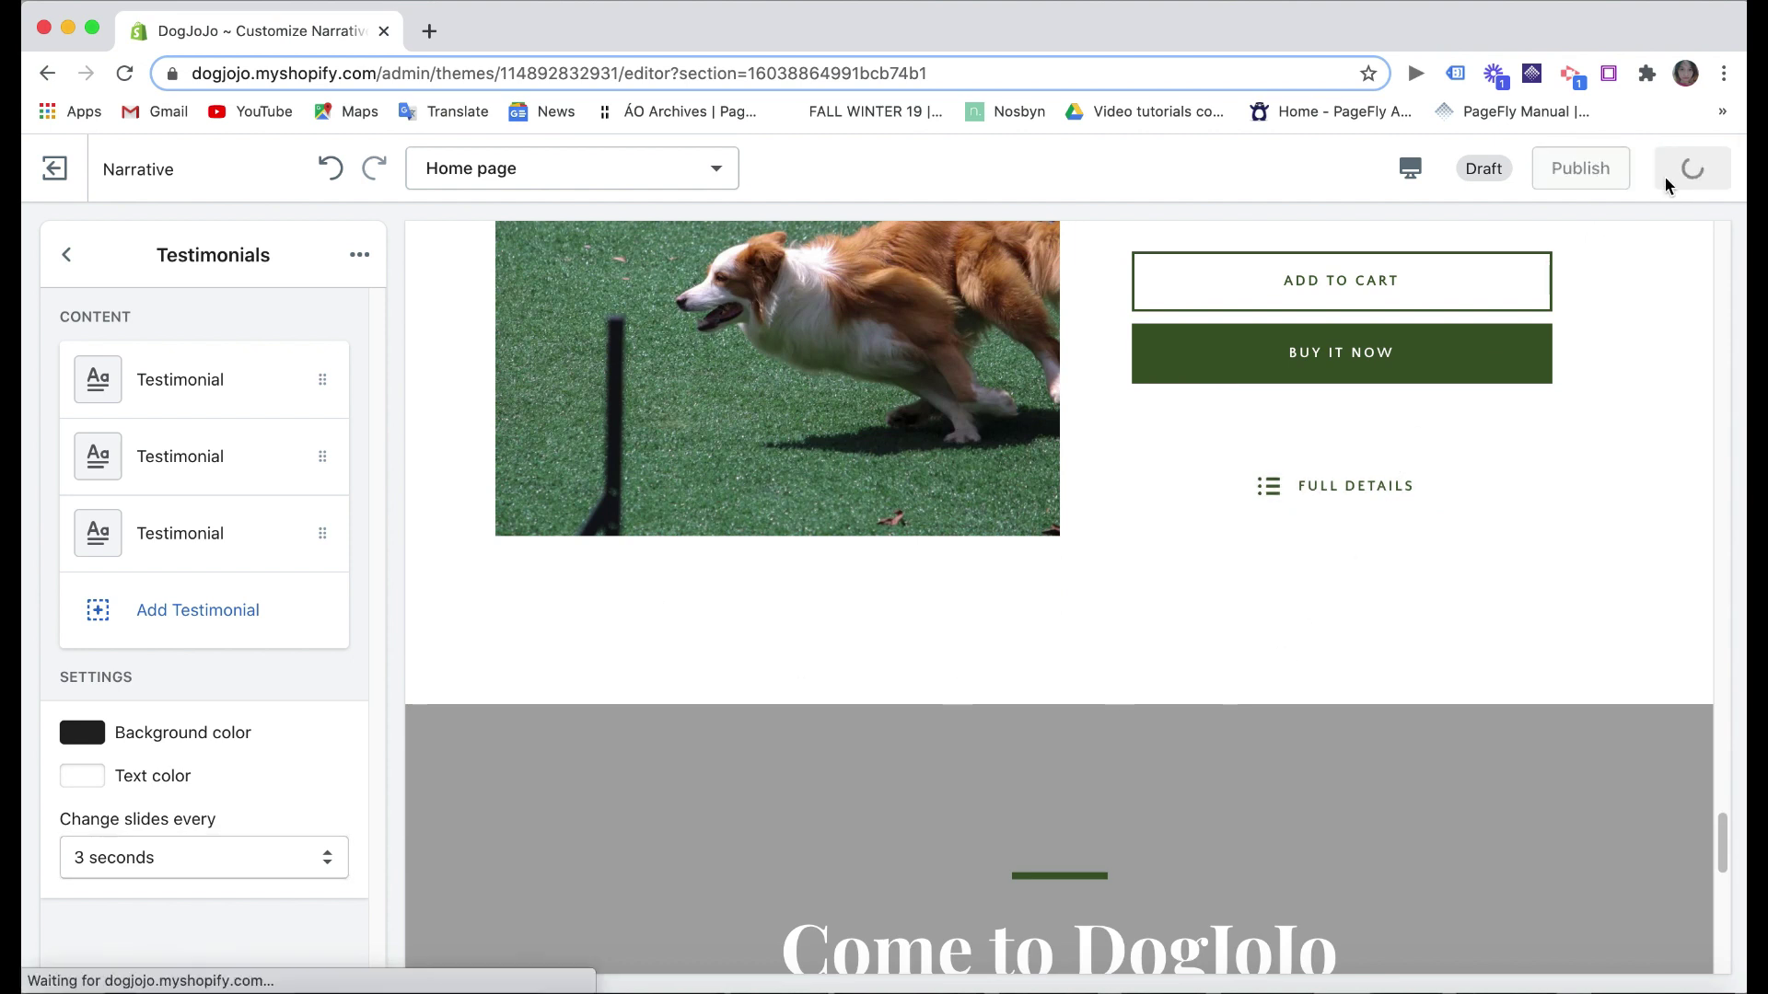
- Publish the Narrative theme and scroll through the live storefront
{"action": "left_click", "coordinate": [1580, 172]}
{"action": "left_click", "coordinate": [1186, 697]}
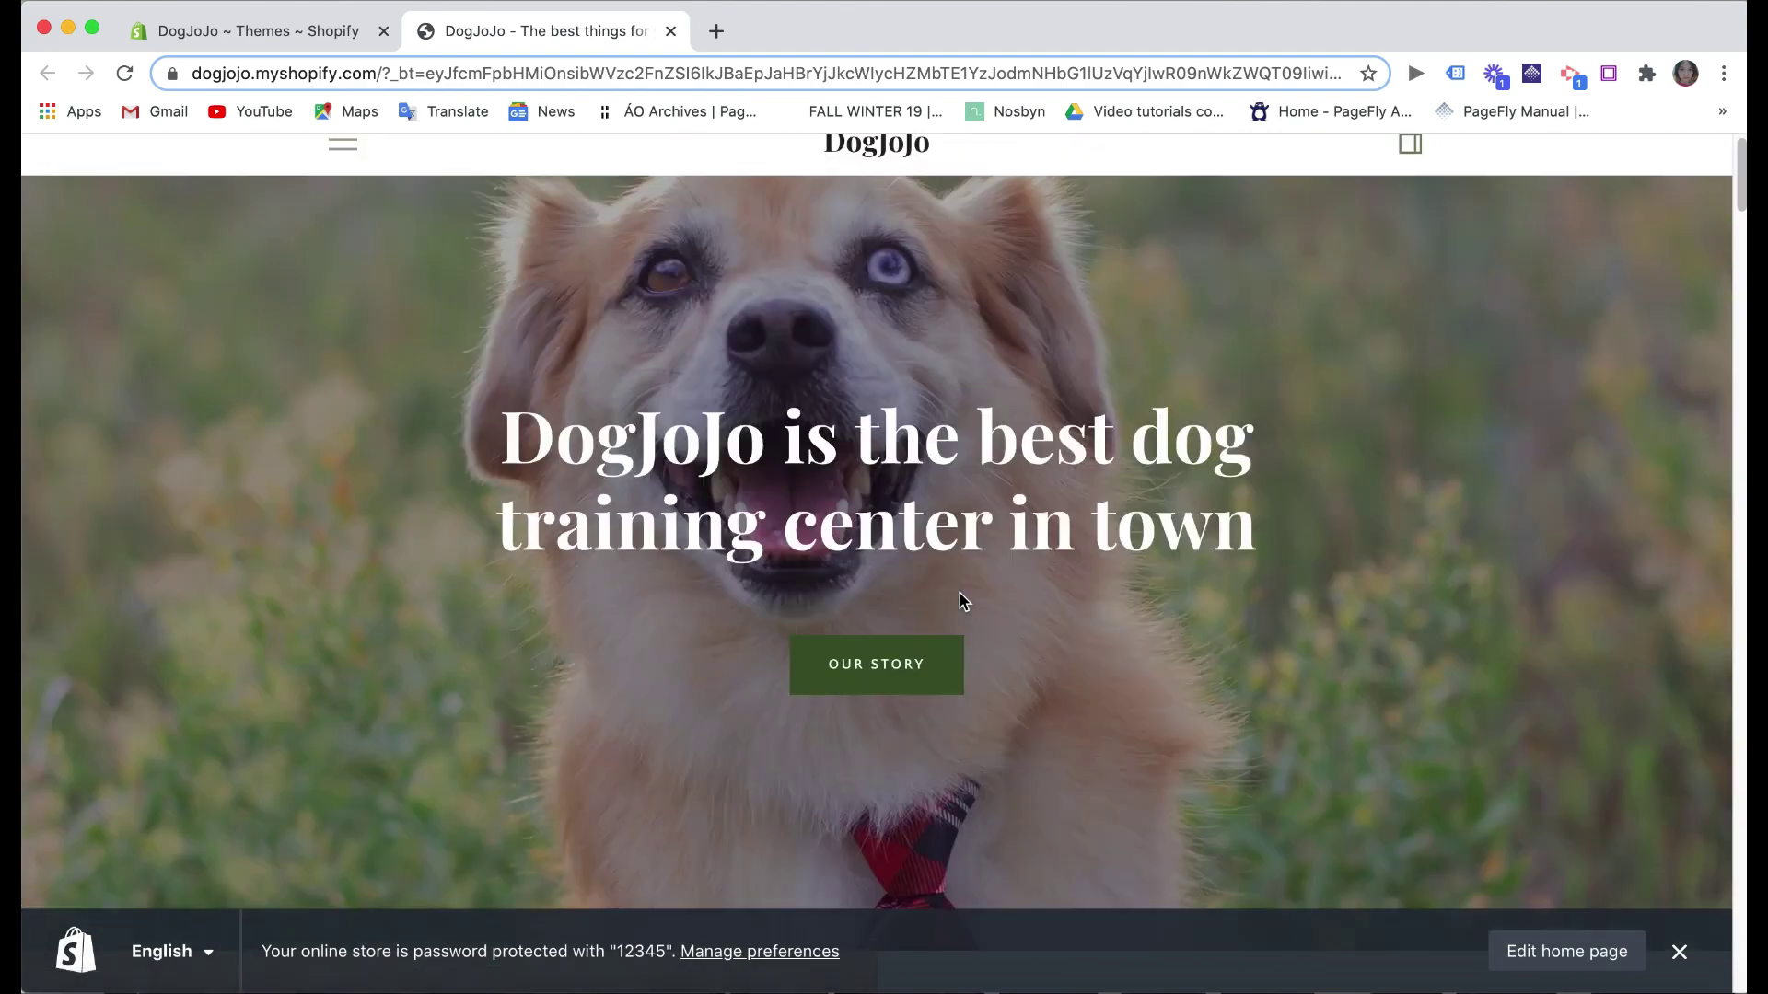
{"action": "scroll", "coordinate": [959, 597], "scroll_direction": "down", "scroll_amount": 10}
{"action": "scroll", "coordinate": [960, 600], "scroll_direction": "up", "scroll_amount": 15}
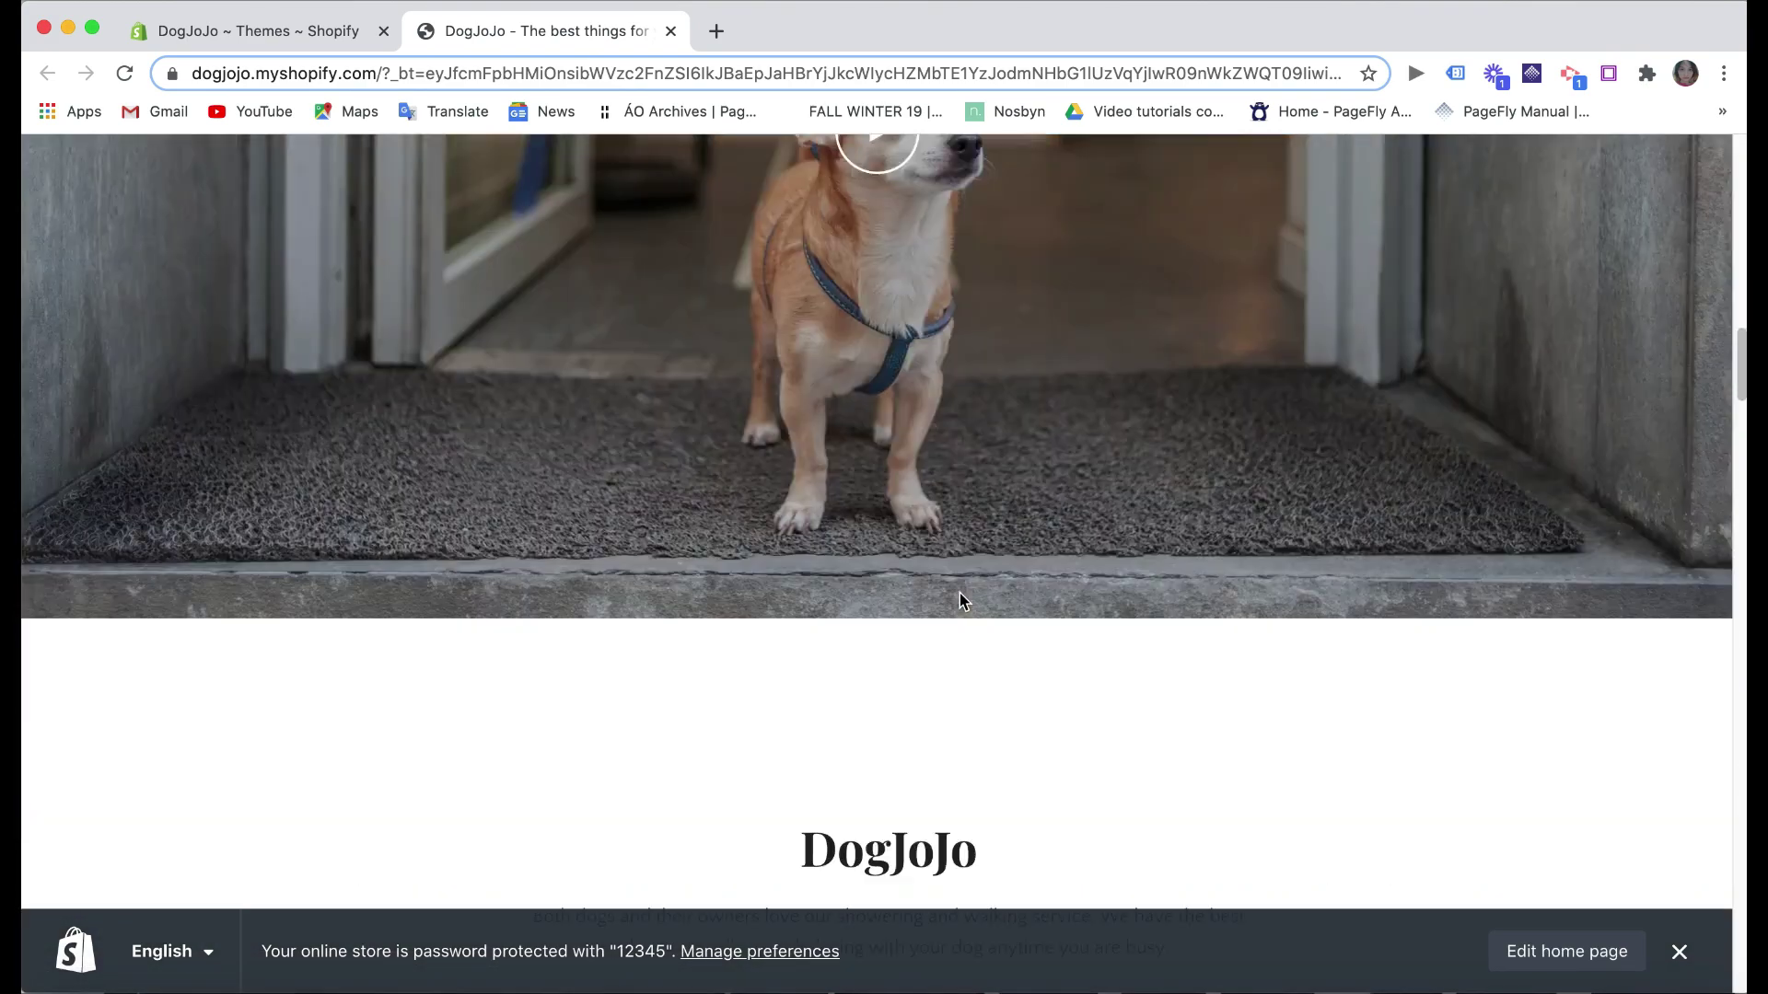
{"action": "scroll", "coordinate": [959, 600], "scroll_direction": "down", "scroll_amount": 10}
{"action": "scroll", "coordinate": [962, 601], "scroll_direction": "down", "scroll_amount": 10}
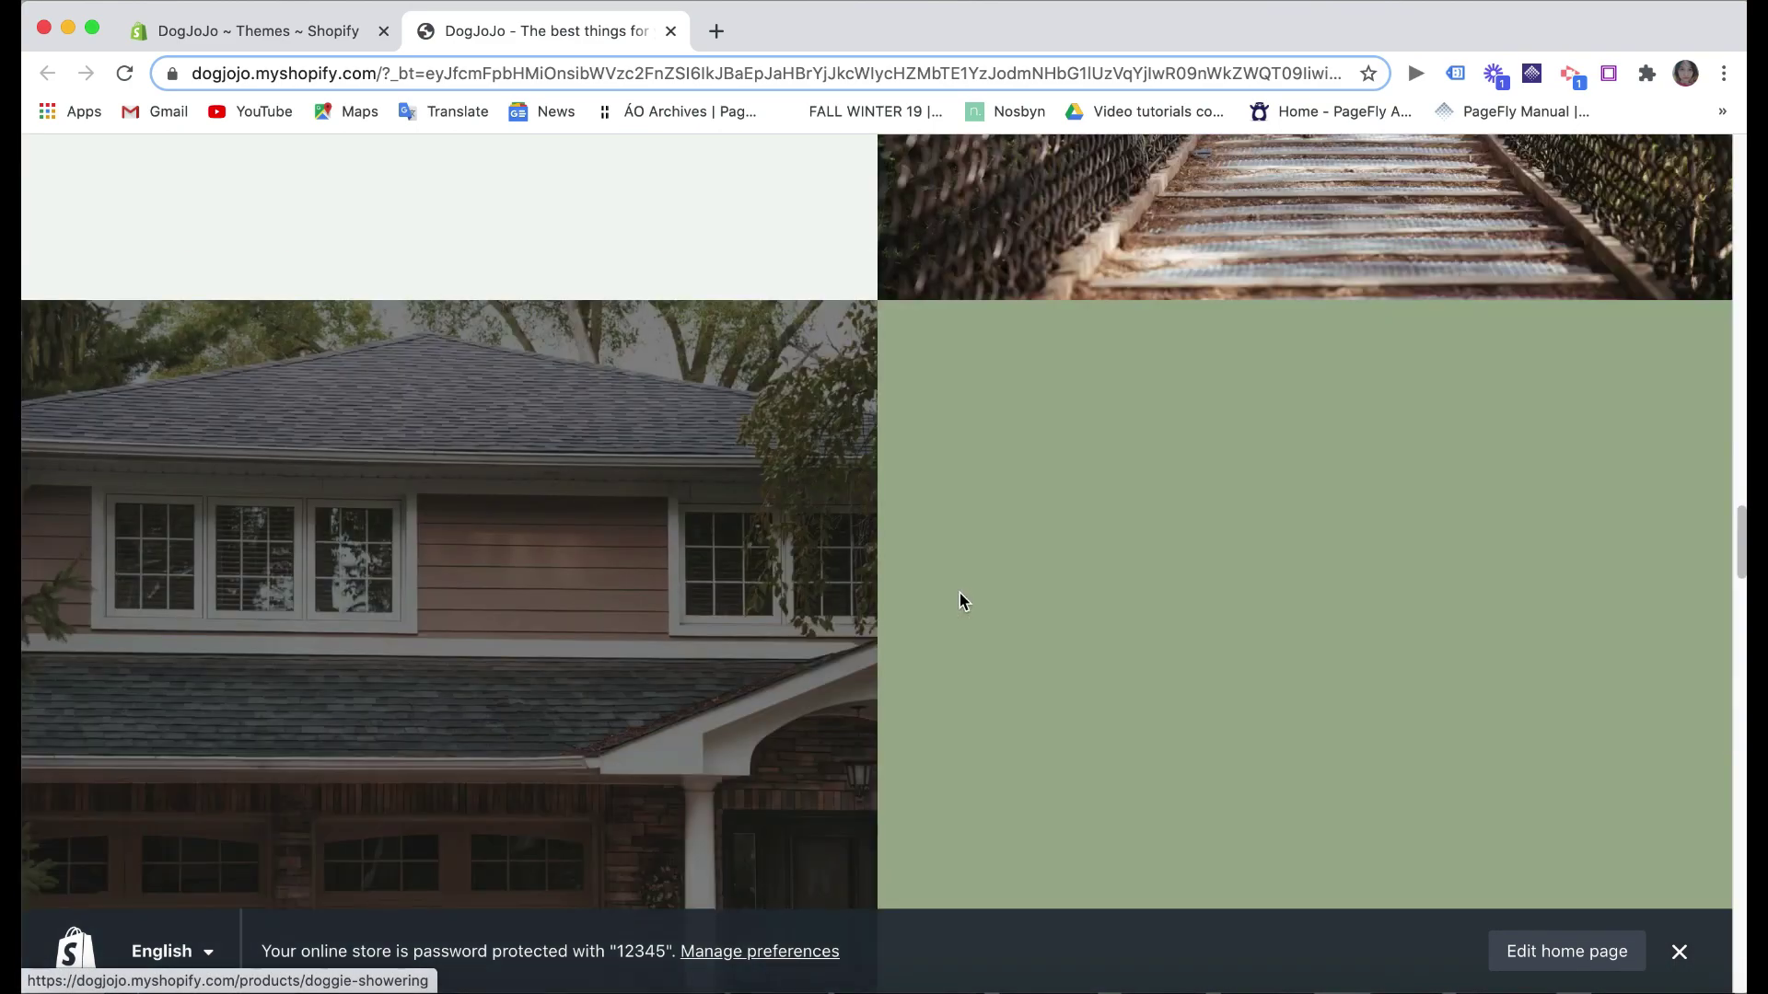
{"action": "scroll", "coordinate": [959, 600], "scroll_direction": "down", "scroll_amount": 15}
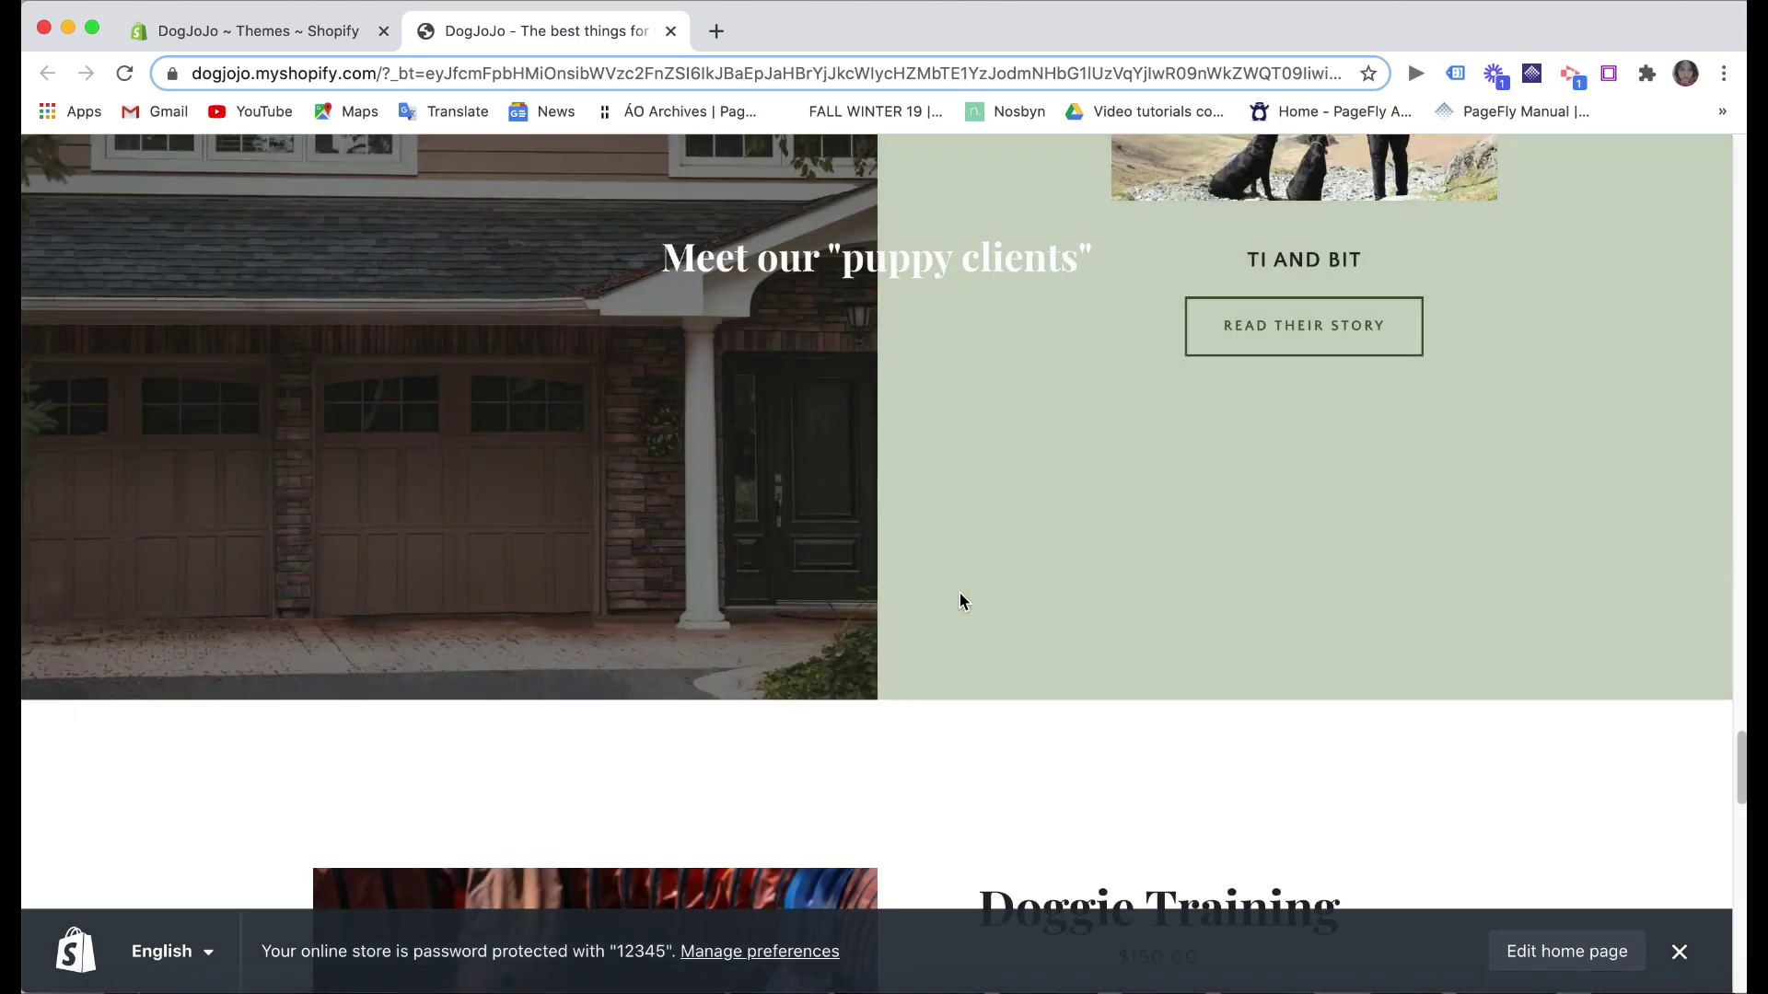
{"action": "scroll", "coordinate": [959, 592], "scroll_direction": "down", "scroll_amount": 3}
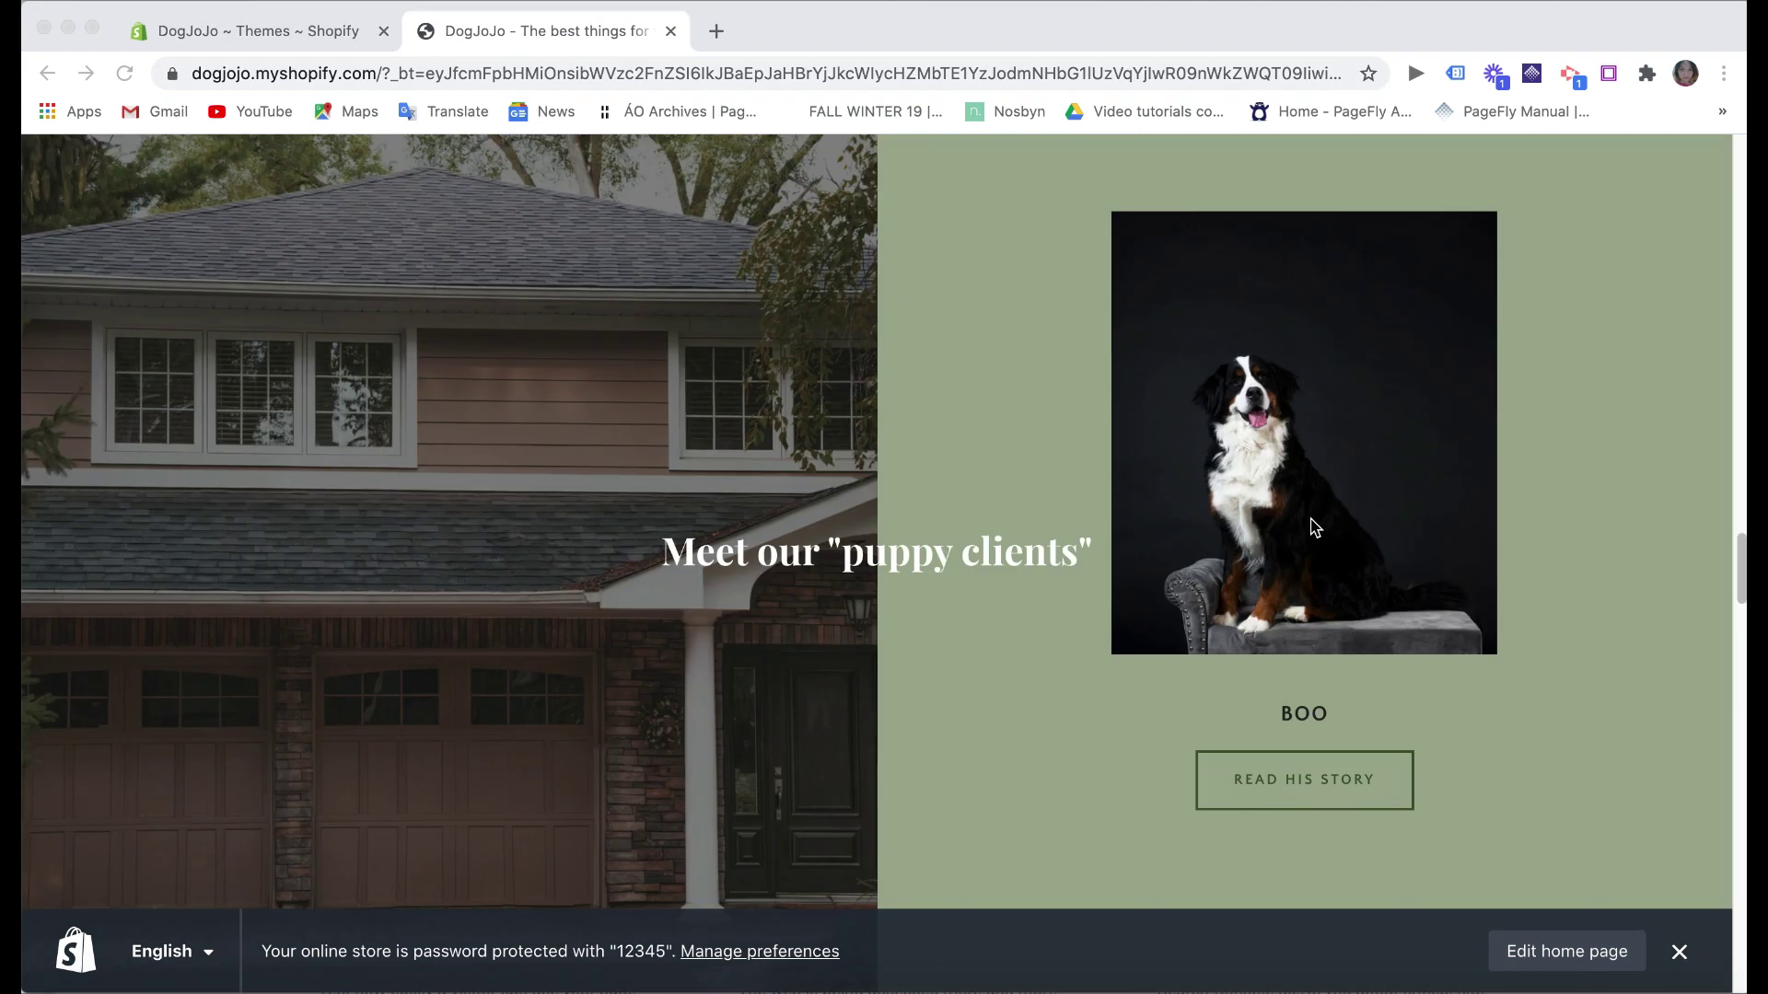
{"action": "scroll", "coordinate": [1314, 527], "scroll_direction": "down", "scroll_amount": 3}
- Read the story of Boo blog post, then go back to the home page
{"action": "left_click", "coordinate": [1317, 650]}
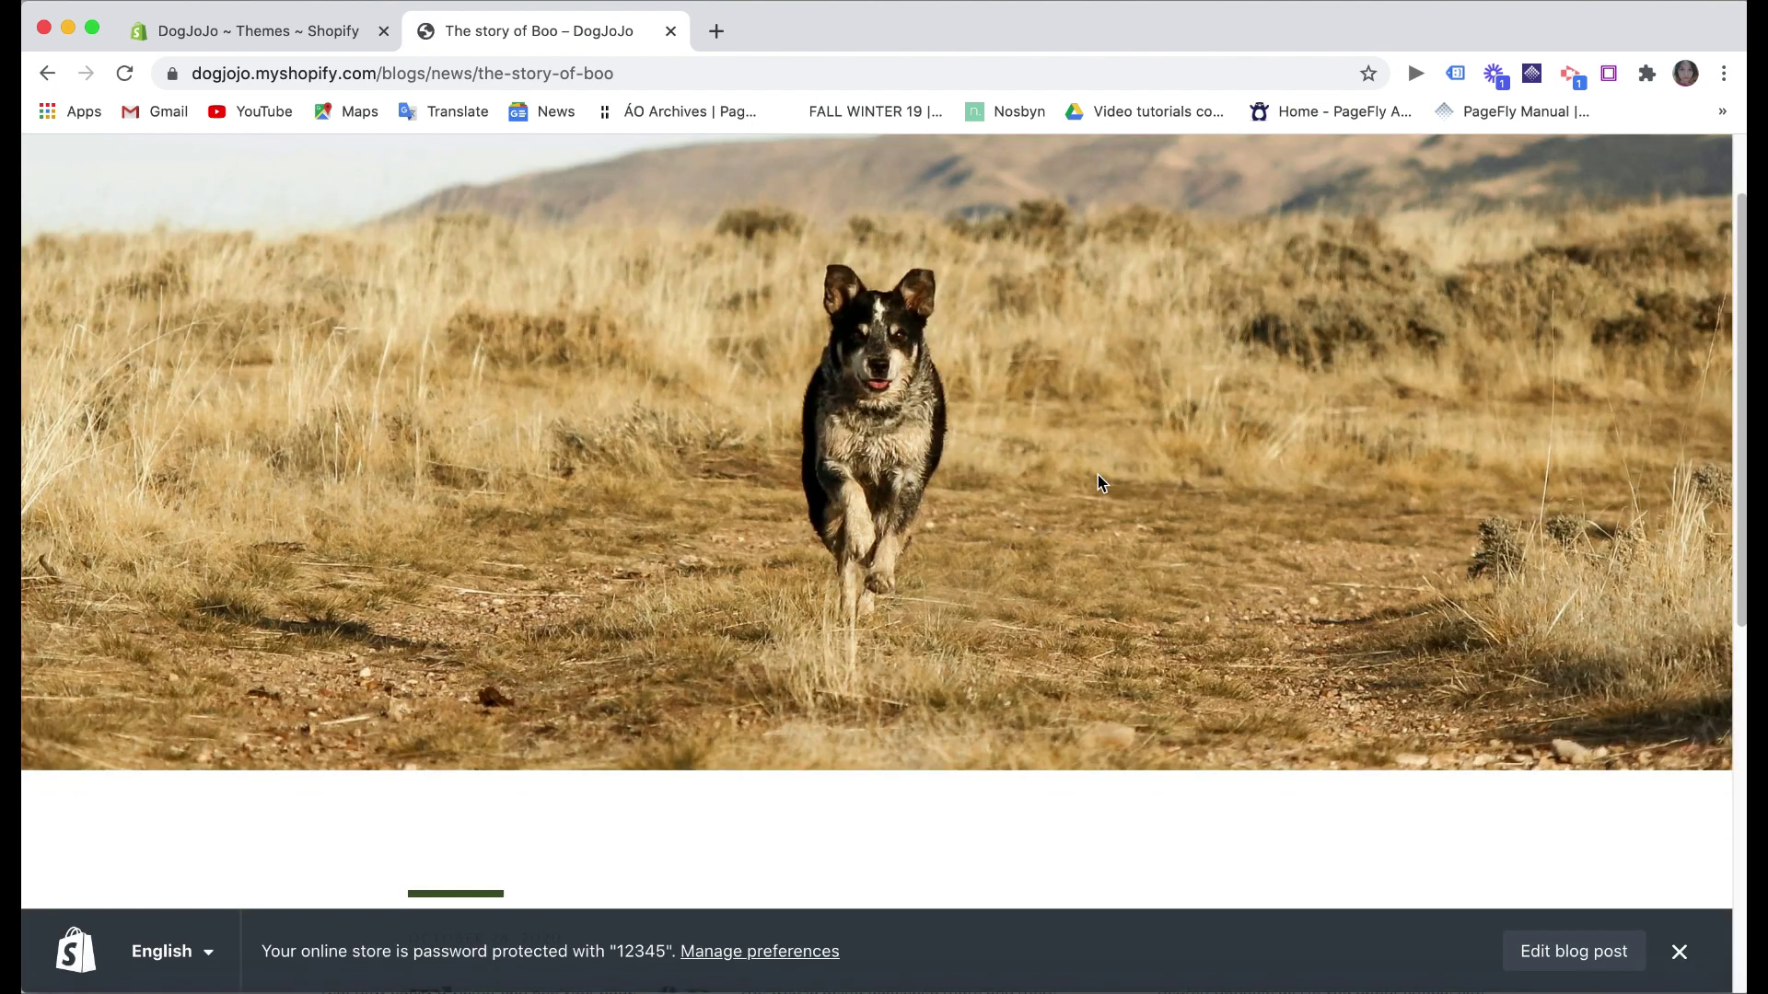
{"action": "scroll", "coordinate": [1098, 473], "scroll_direction": "down", "scroll_amount": 6}
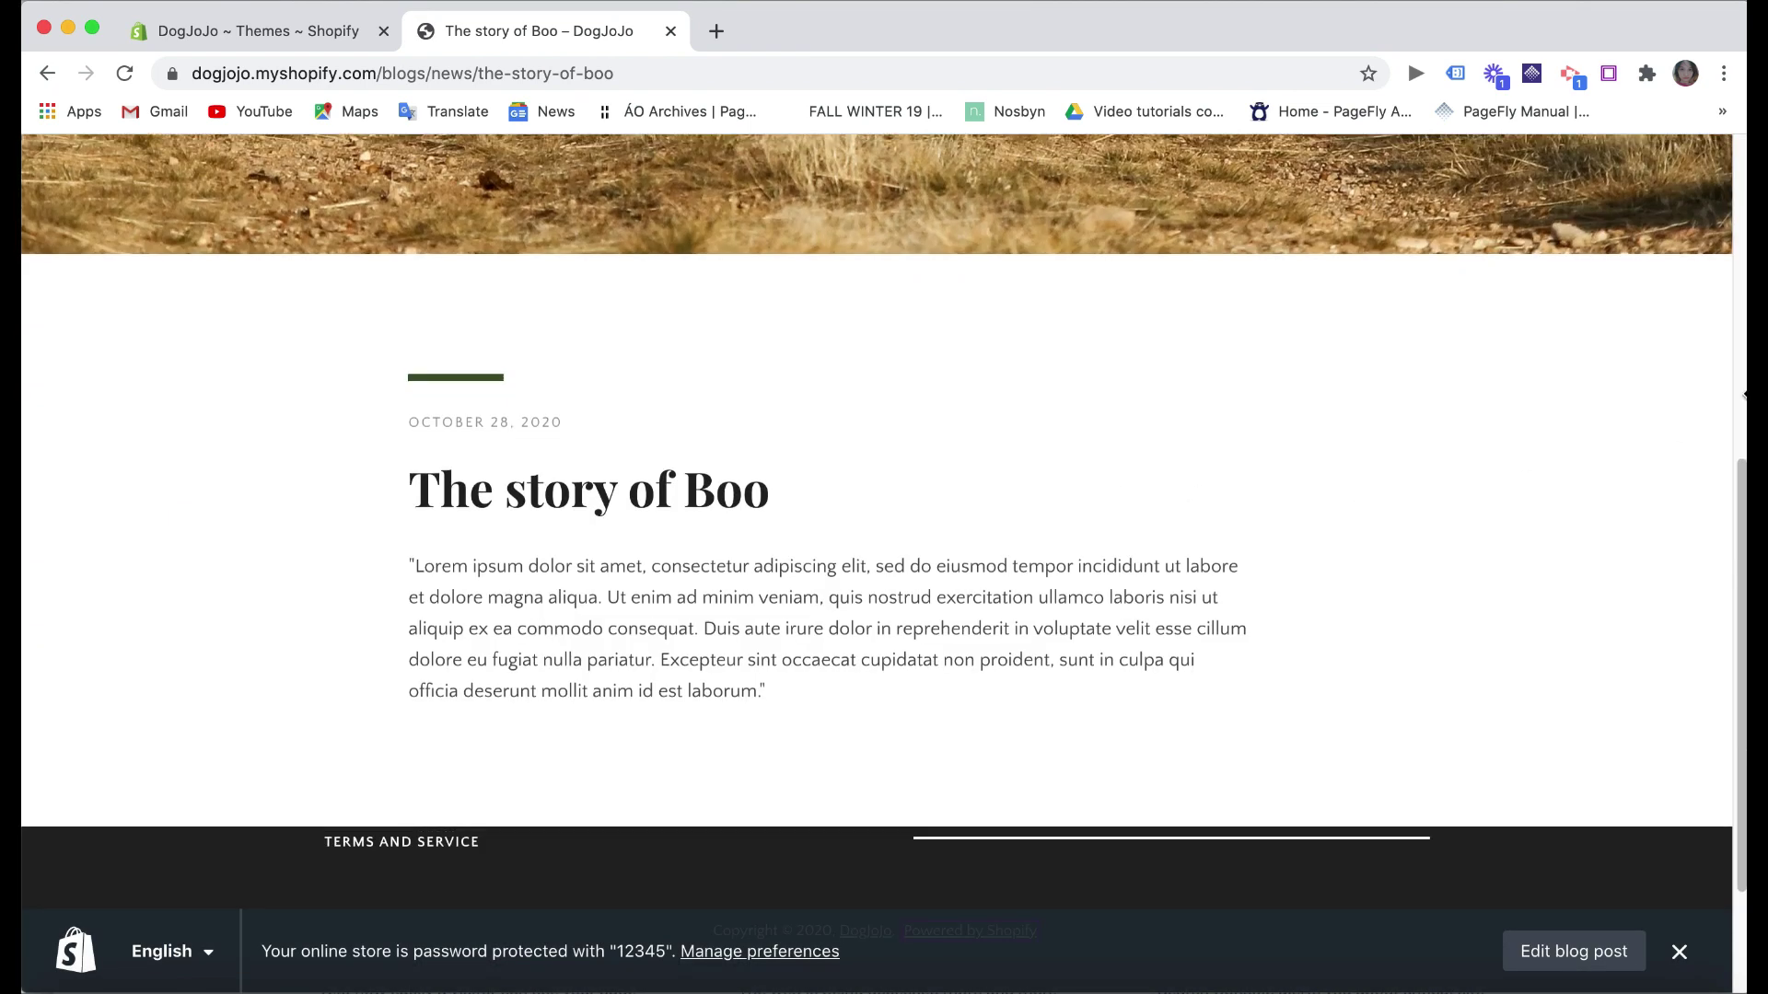
{"action": "left_click", "coordinate": [46, 72]}
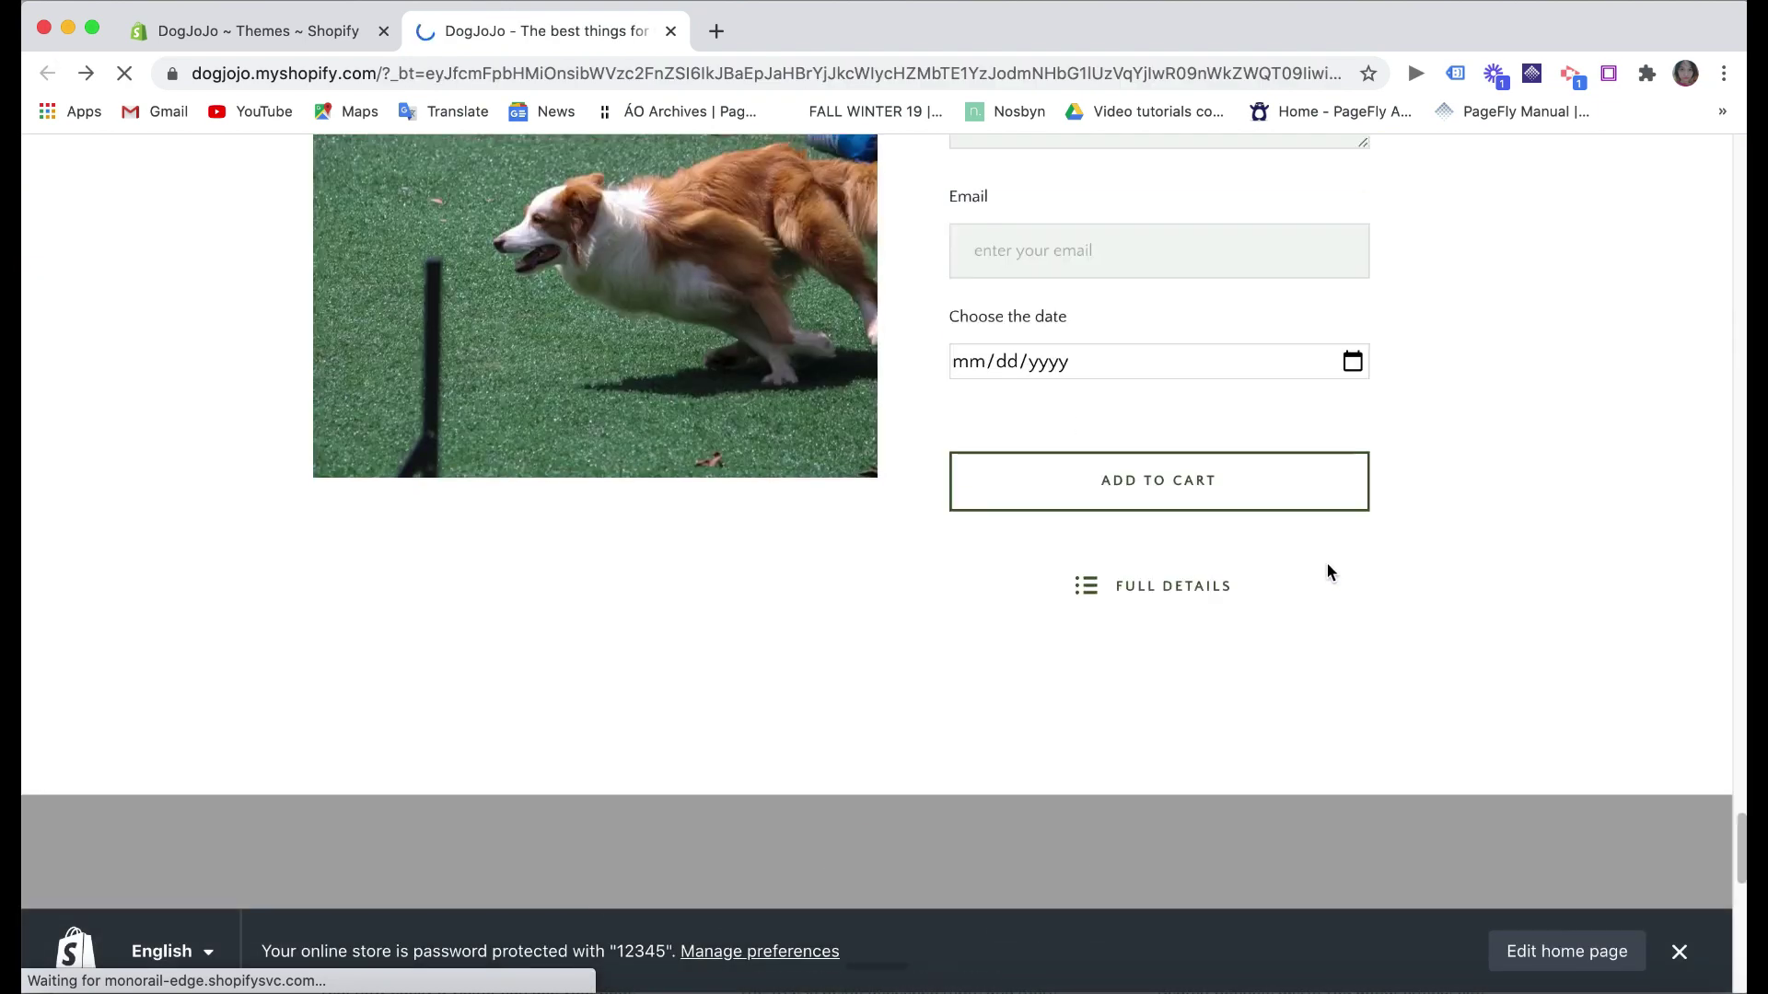
- Select the Friendly Training course type in the home page product form
{"action": "scroll", "coordinate": [1199, 599], "scroll_direction": "up", "scroll_amount": 4}
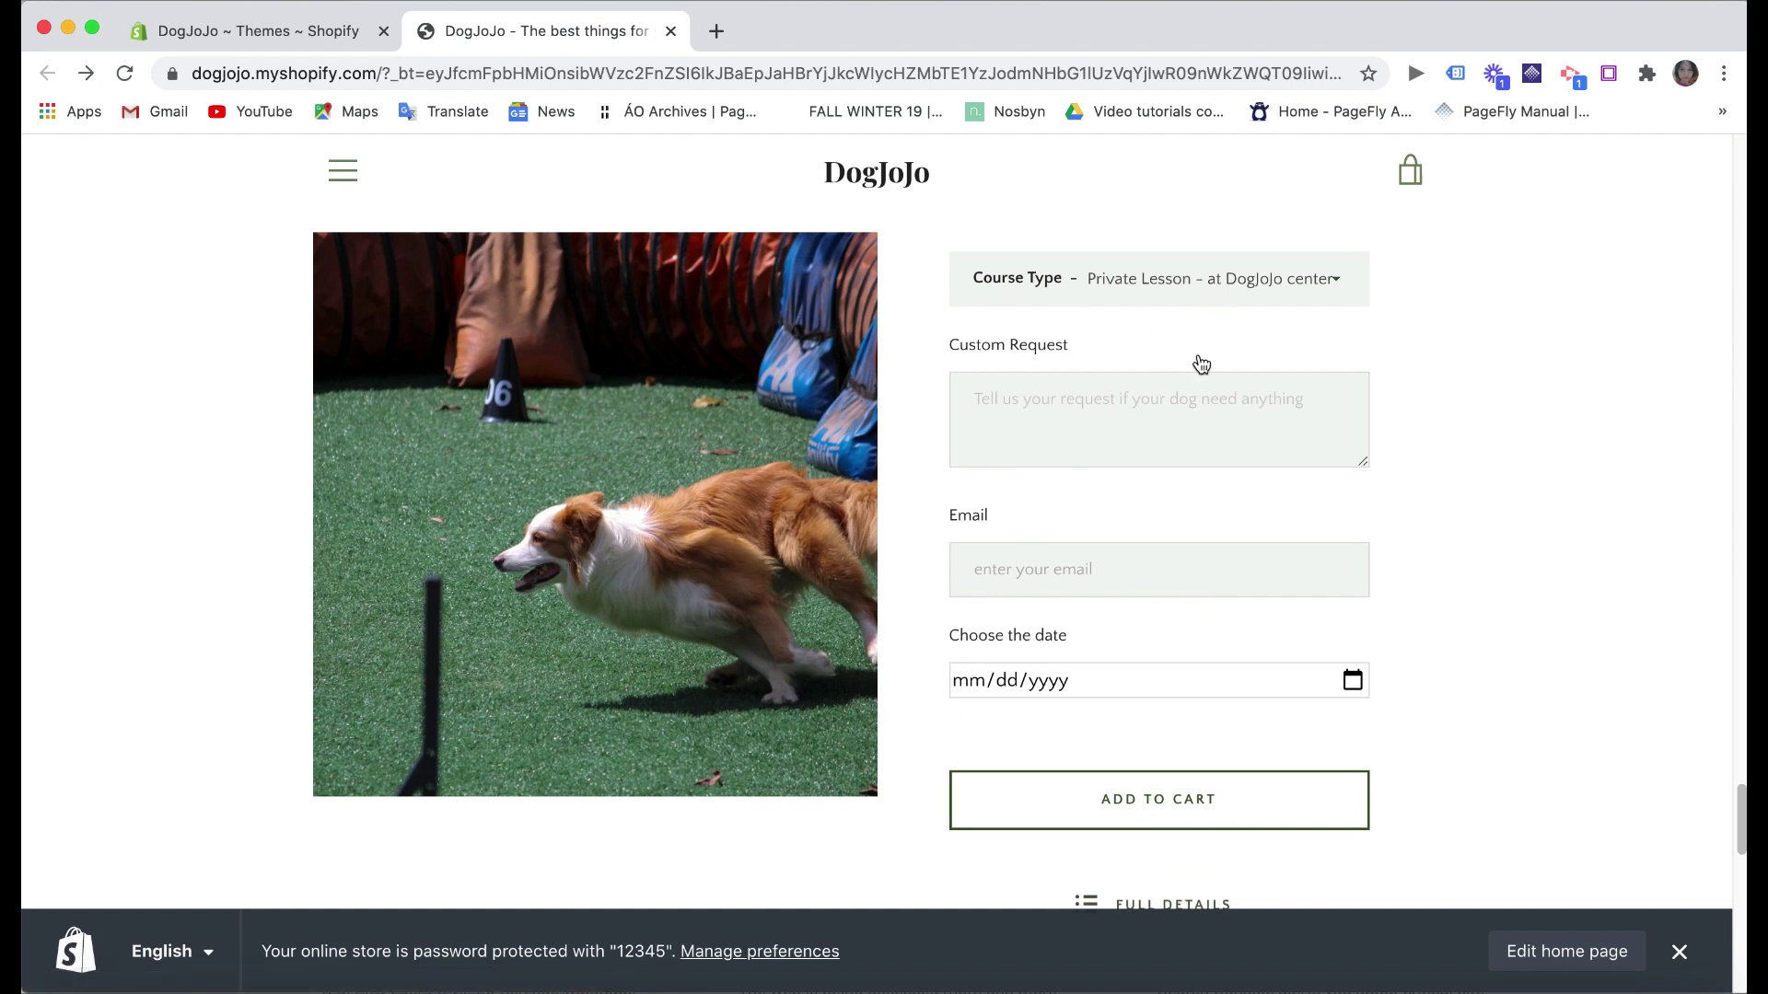
{"action": "scroll", "coordinate": [1200, 363], "scroll_direction": "up", "scroll_amount": 1}
{"action": "left_click", "coordinate": [1326, 343]}
{"action": "left_click", "coordinate": [1311, 370]}
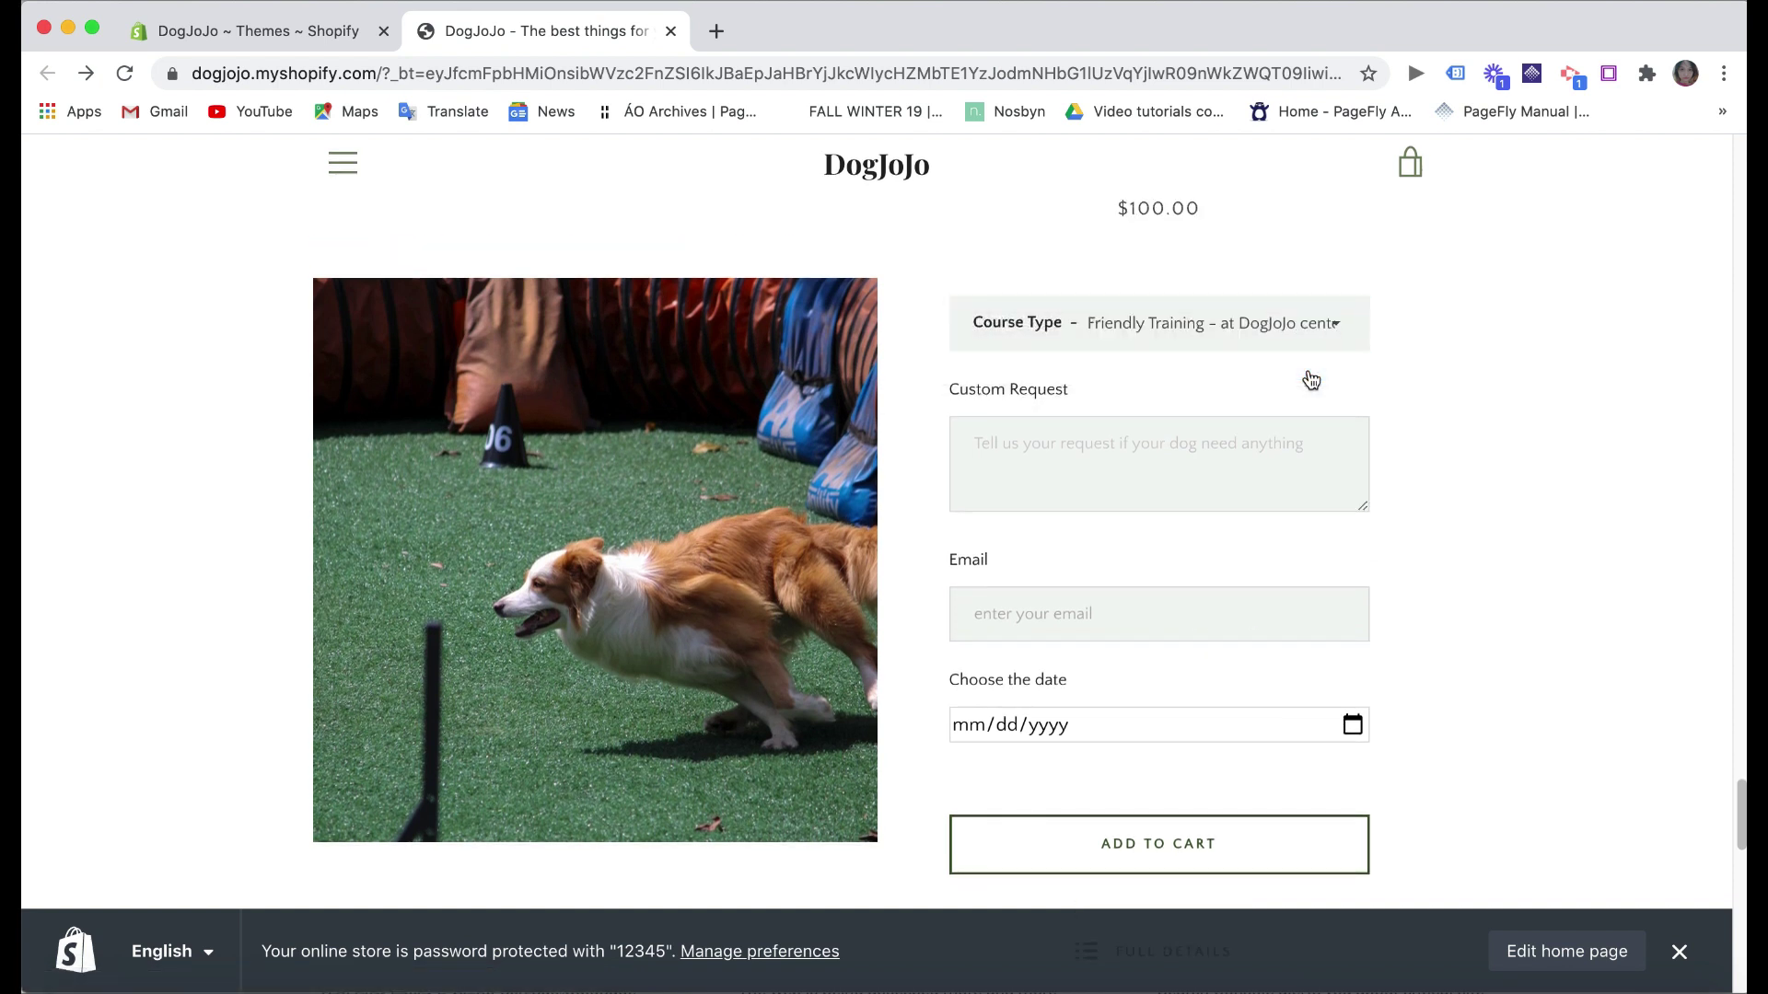
{"action": "scroll", "coordinate": [1305, 368], "scroll_direction": "up", "scroll_amount": 1}
{"action": "left_click", "coordinate": [1300, 384]}
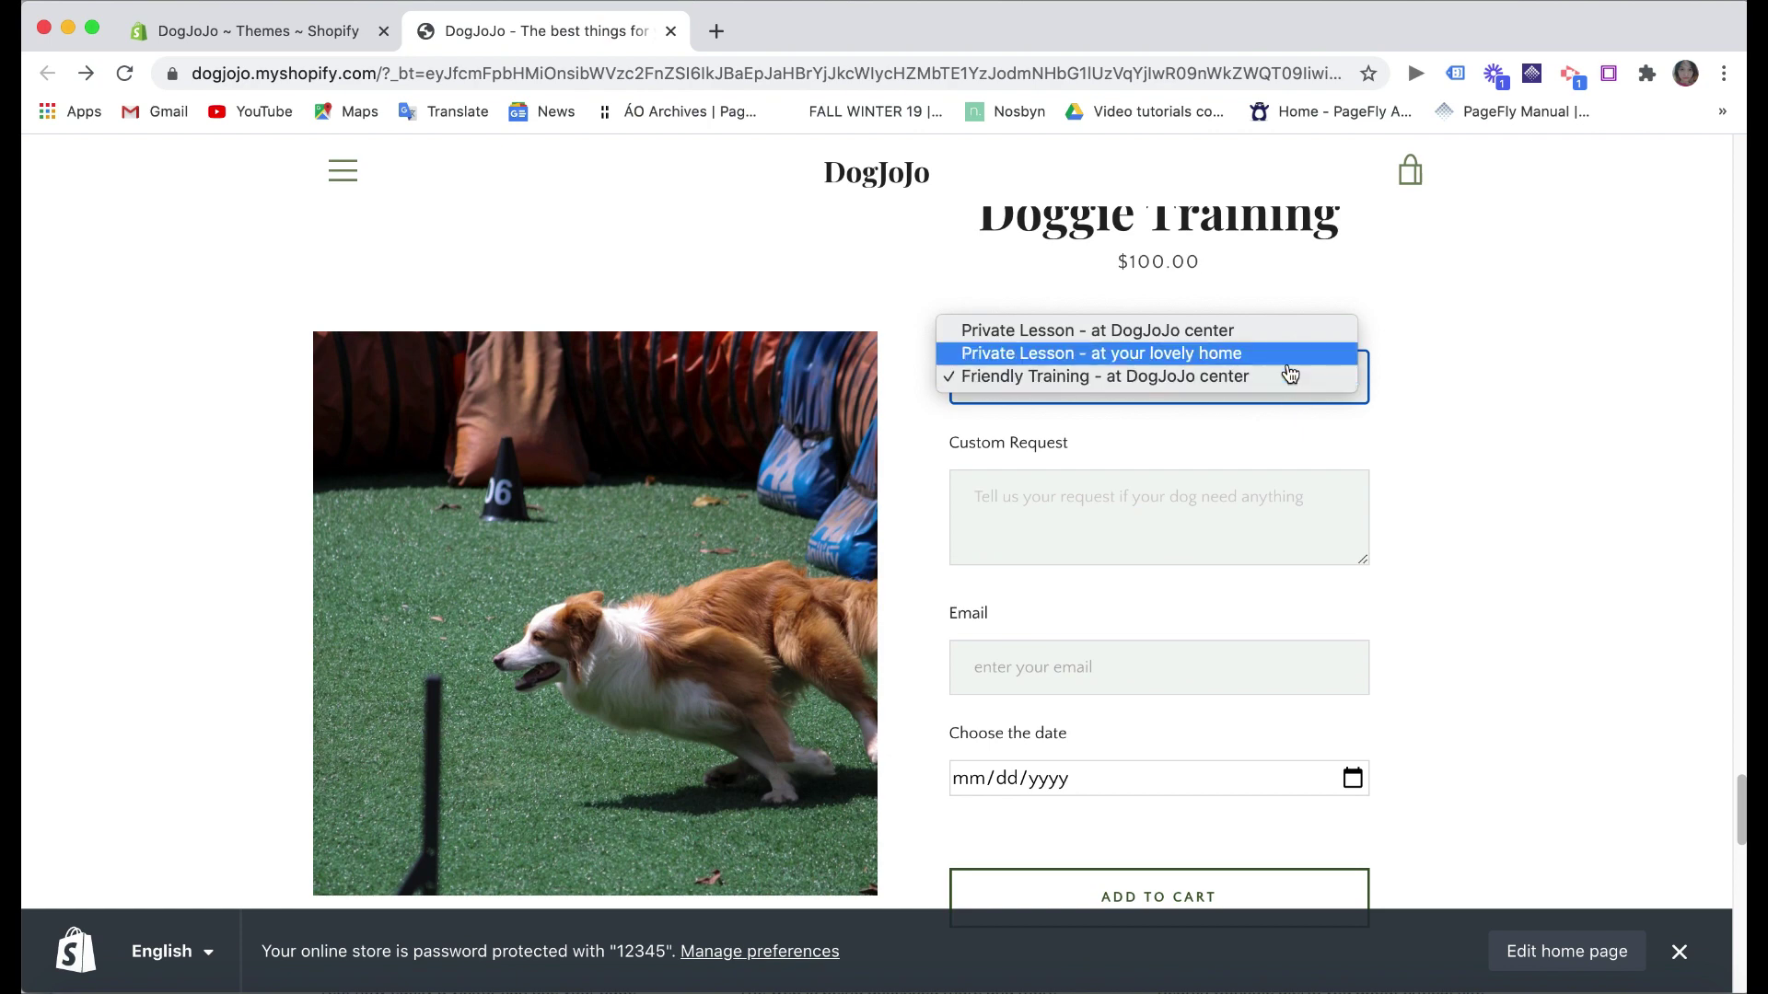
{"action": "left_click", "coordinate": [1289, 373]}
{"action": "scroll", "coordinate": [1197, 442], "scroll_direction": "down", "scroll_amount": 5}
- On the full Doggie Training page, choose Private Lesson – at your lovely home ($170.00)
{"action": "left_click", "coordinate": [1173, 498]}
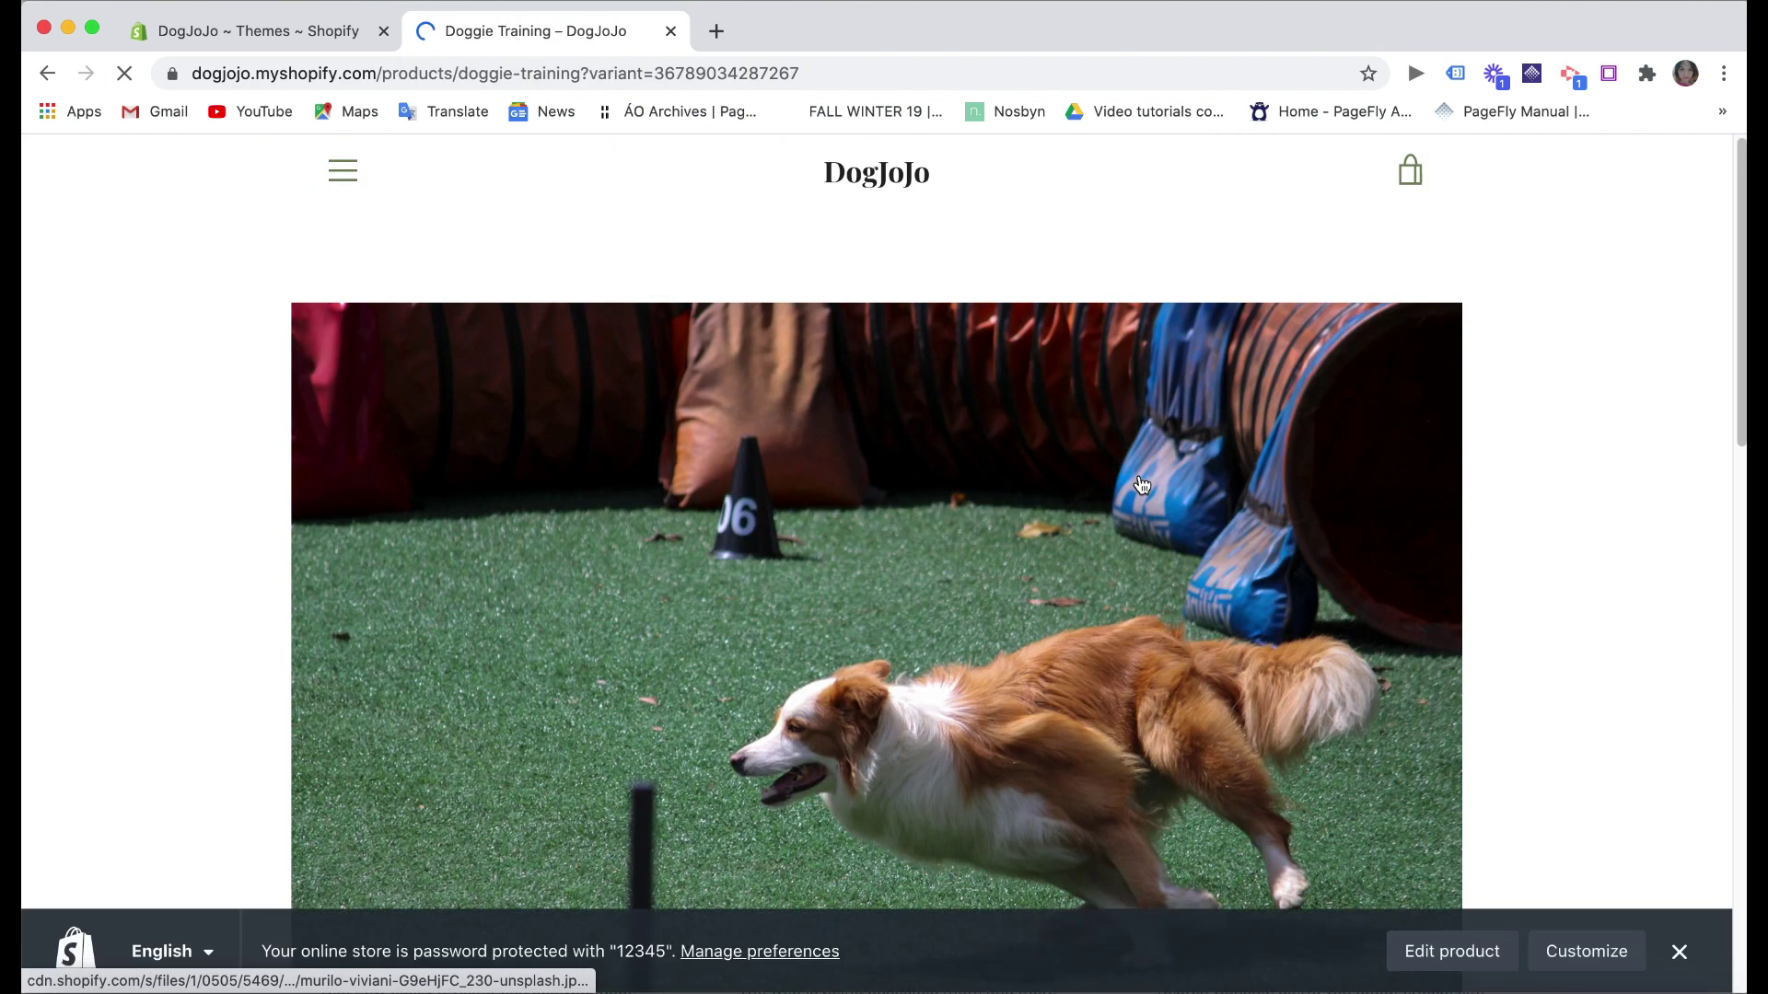
{"action": "scroll", "coordinate": [1140, 483], "scroll_direction": "down", "scroll_amount": 12}
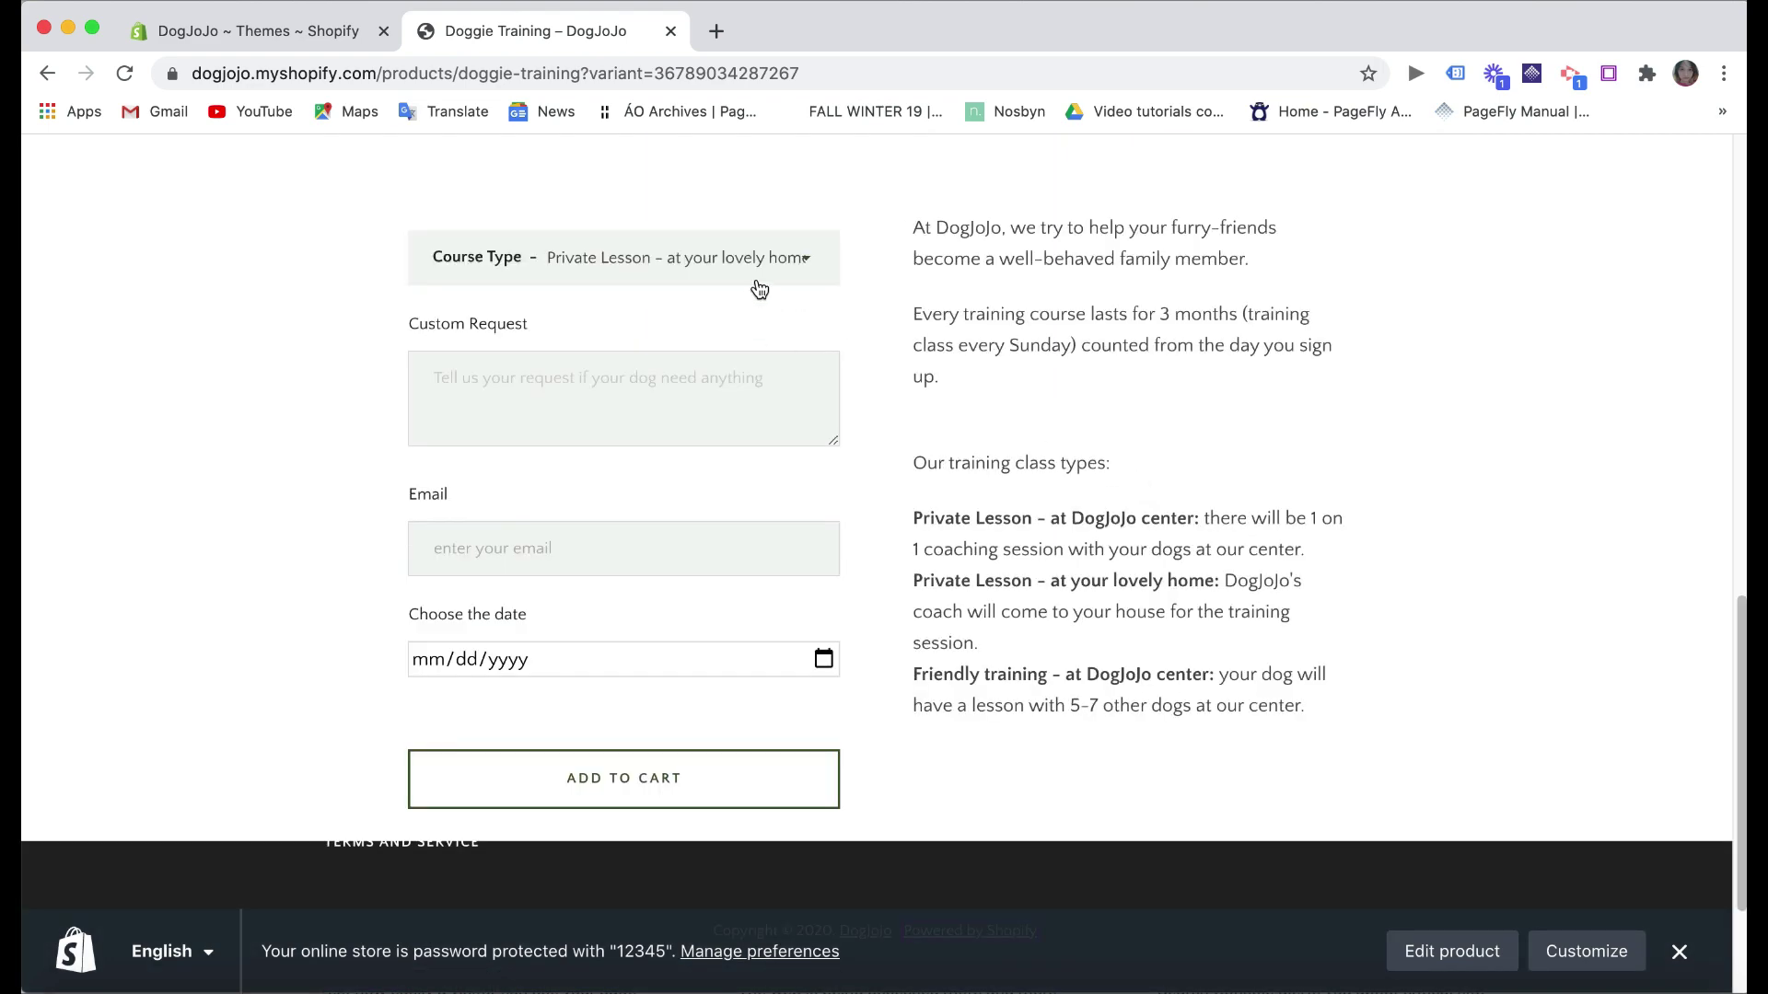
{"action": "scroll", "coordinate": [778, 323], "scroll_direction": "up", "scroll_amount": 3}
{"action": "scroll", "coordinate": [836, 414], "scroll_direction": "down", "scroll_amount": 3}
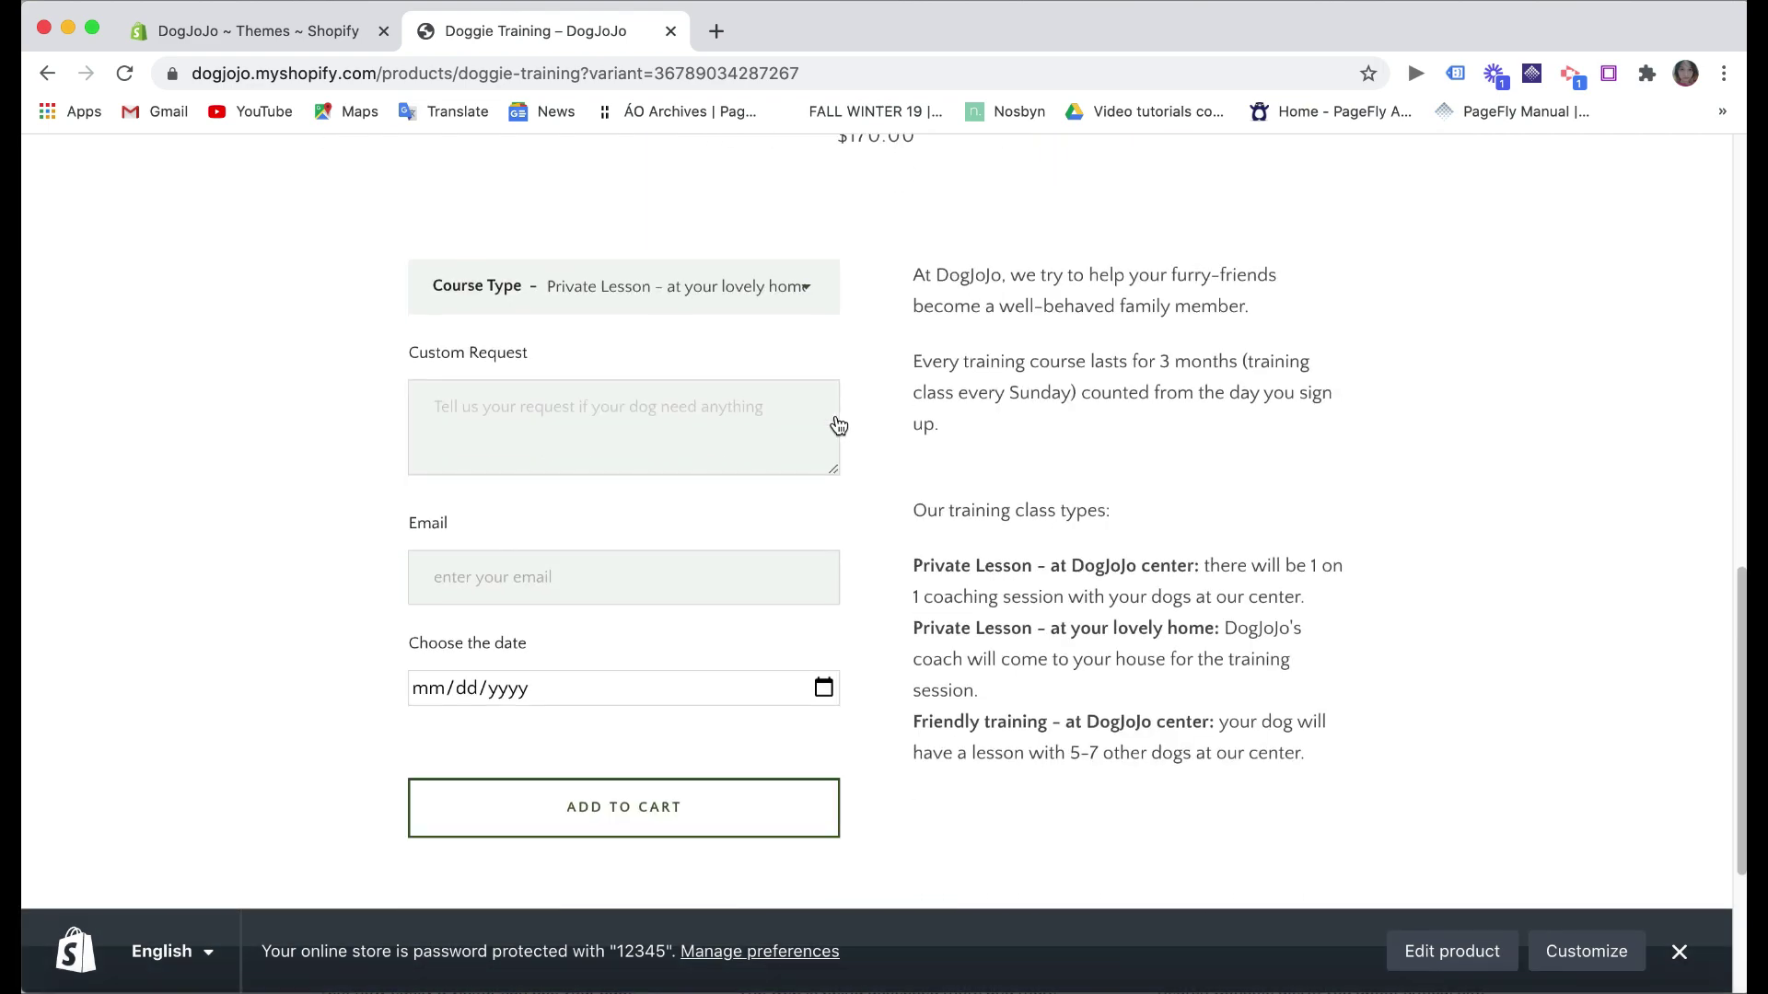
{"action": "scroll", "coordinate": [792, 461], "scroll_direction": "down", "scroll_amount": 1}
{"action": "scroll", "coordinate": [697, 415], "scroll_direction": "up", "scroll_amount": 2}
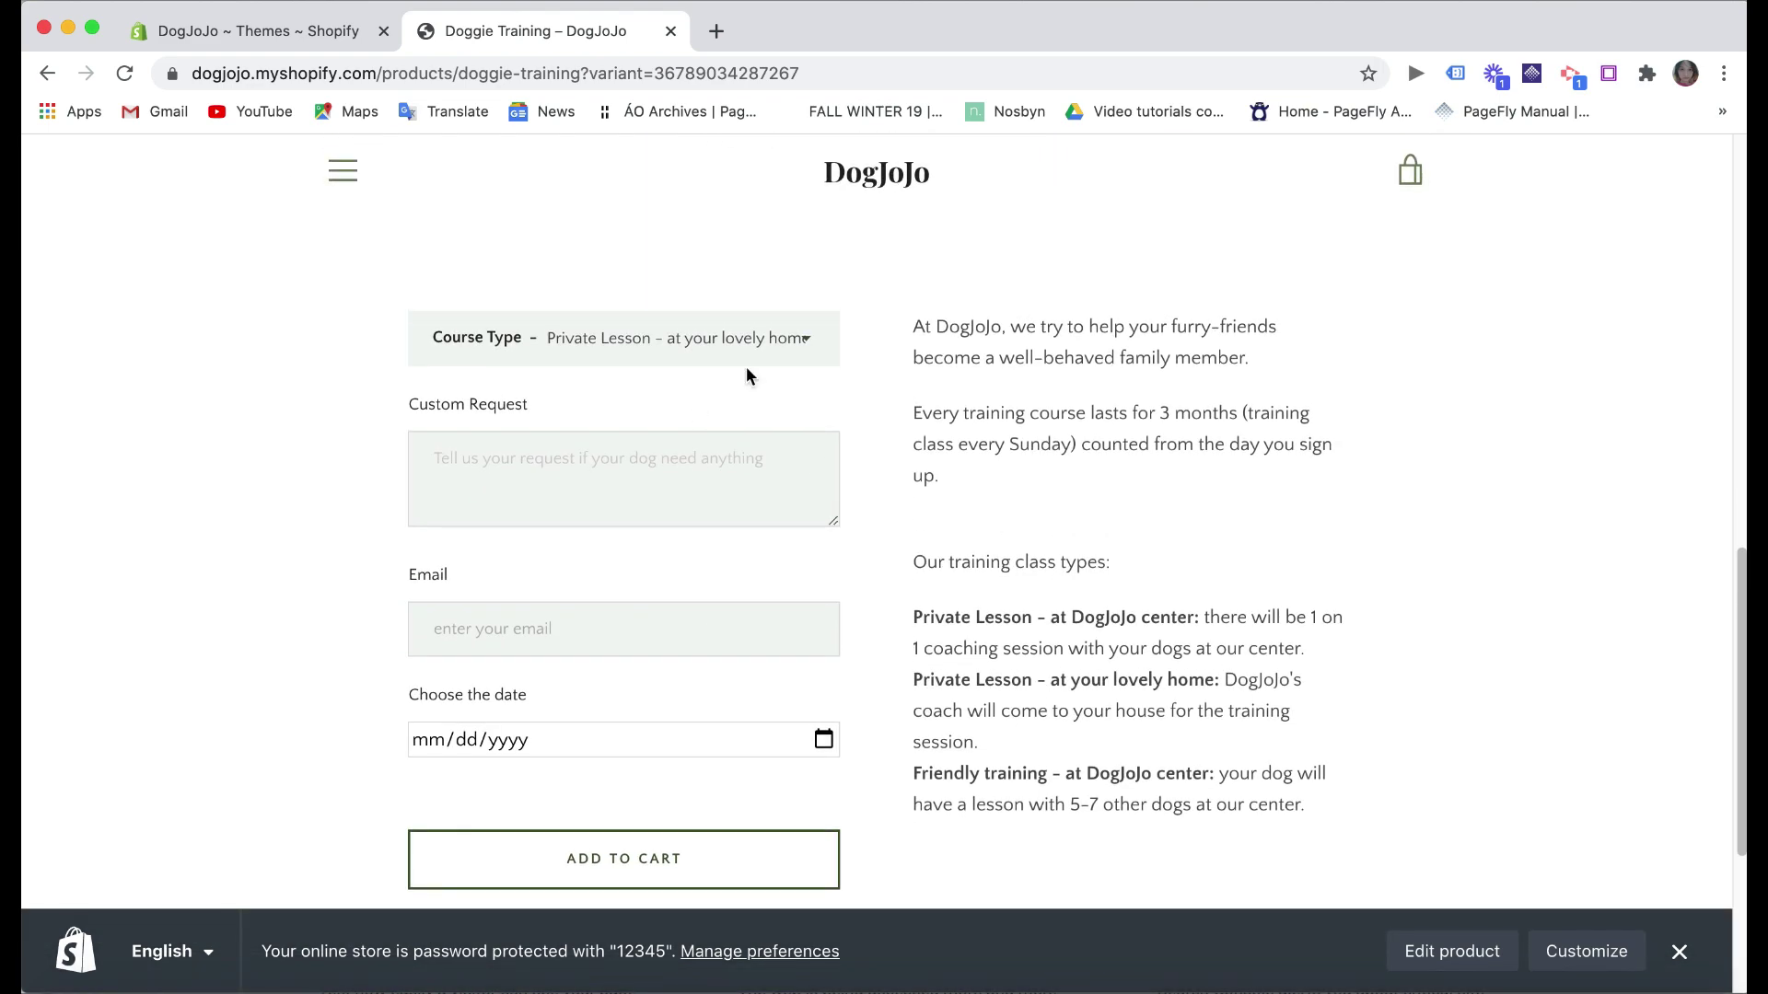
{"action": "left_click", "coordinate": [745, 363]}
{"action": "left_click", "coordinate": [764, 346]}
{"action": "scroll", "coordinate": [761, 378], "scroll_direction": "up", "scroll_amount": 3}
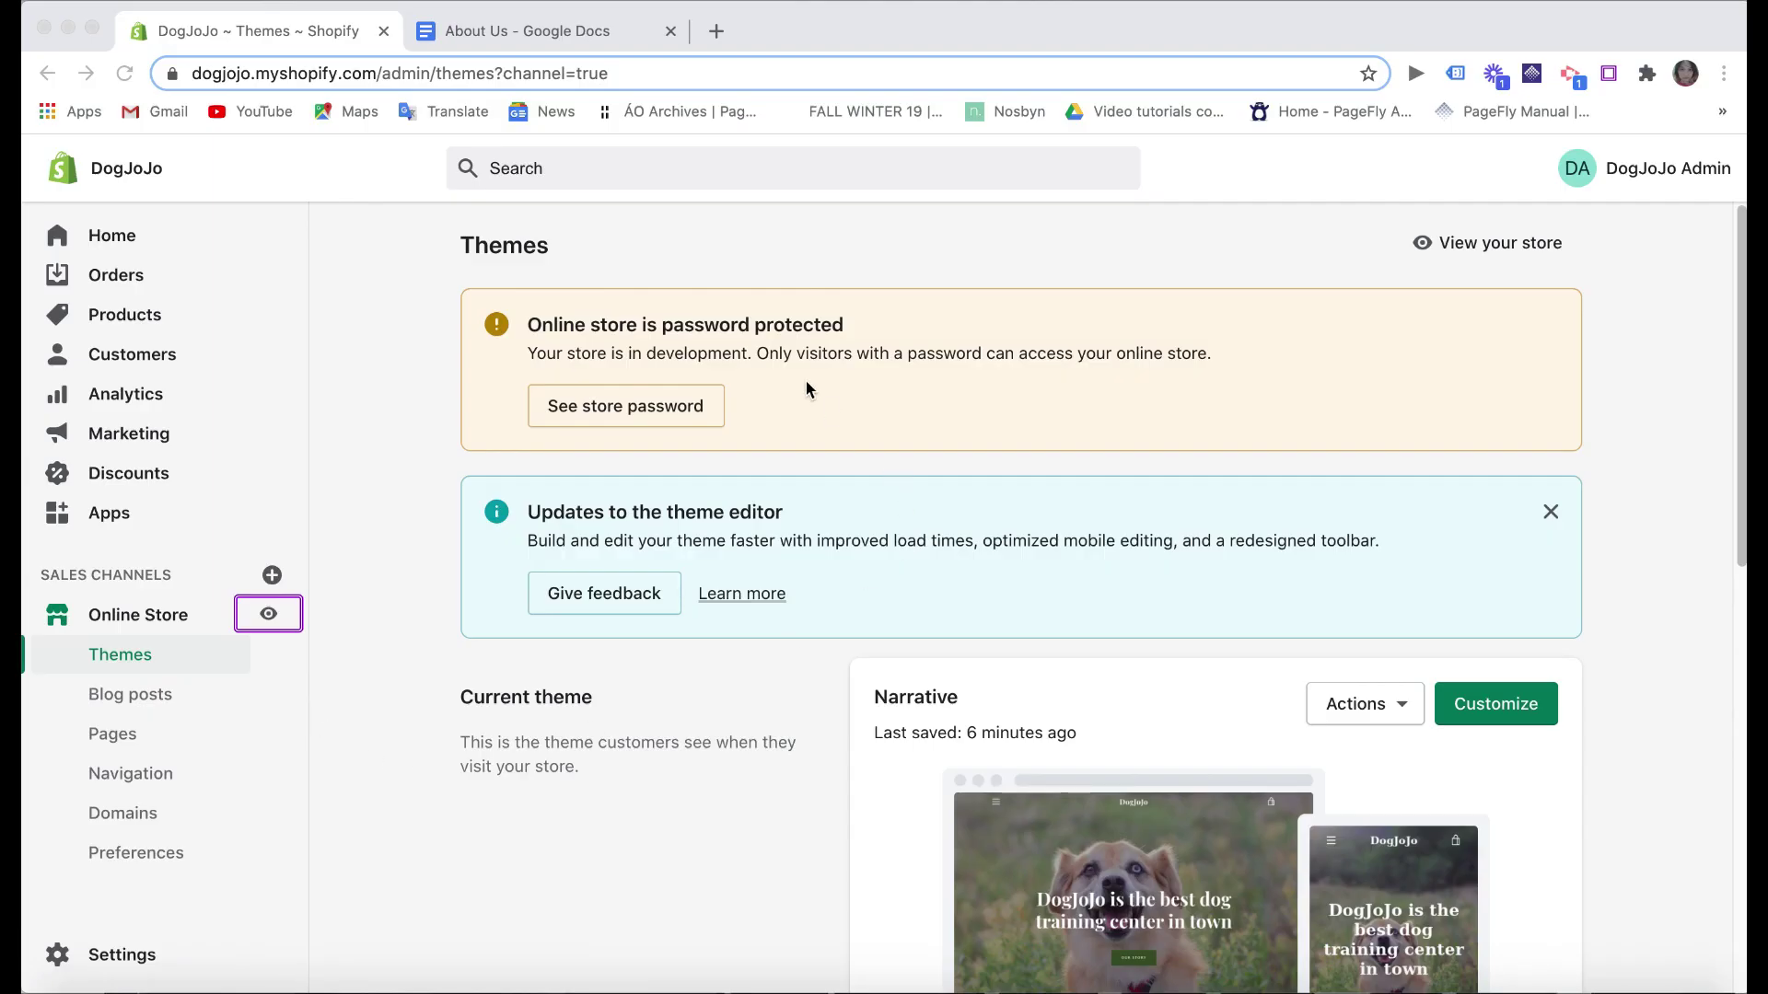
{"action": "left_click", "coordinate": [521, 231]}
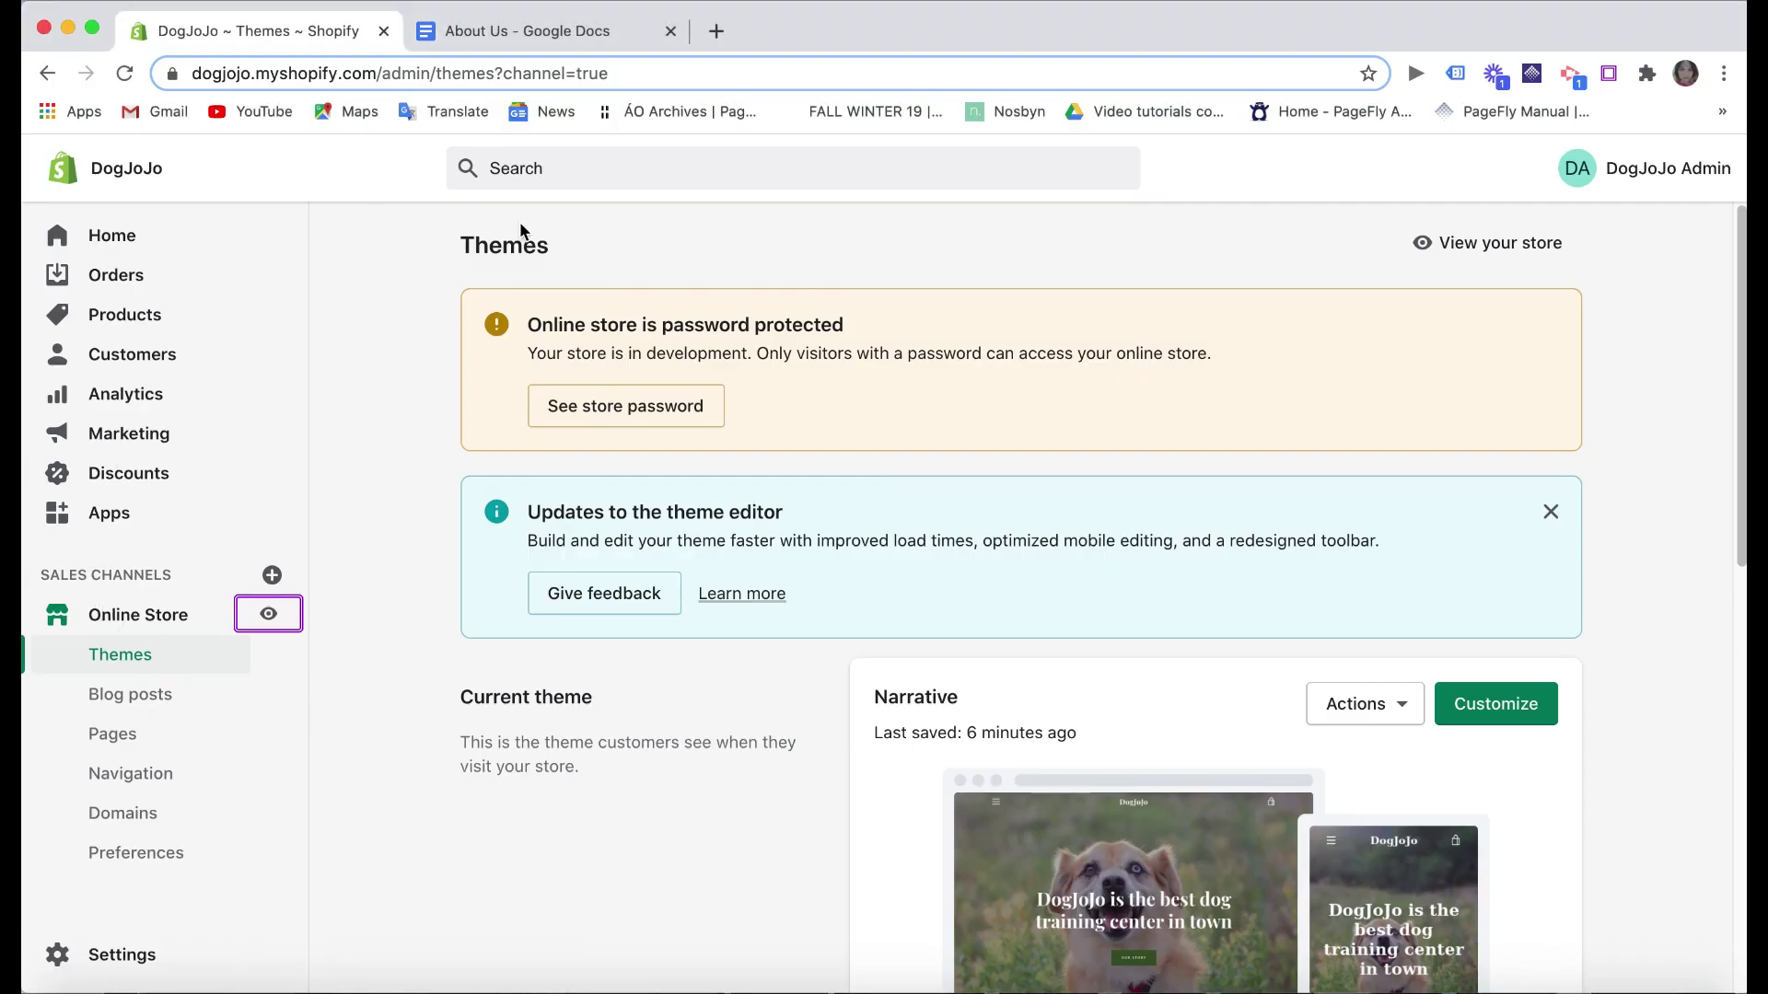
{"action": "left_click", "coordinate": [571, 42]}
{"action": "scroll", "coordinate": [806, 455], "scroll_direction": "down", "scroll_amount": 5}
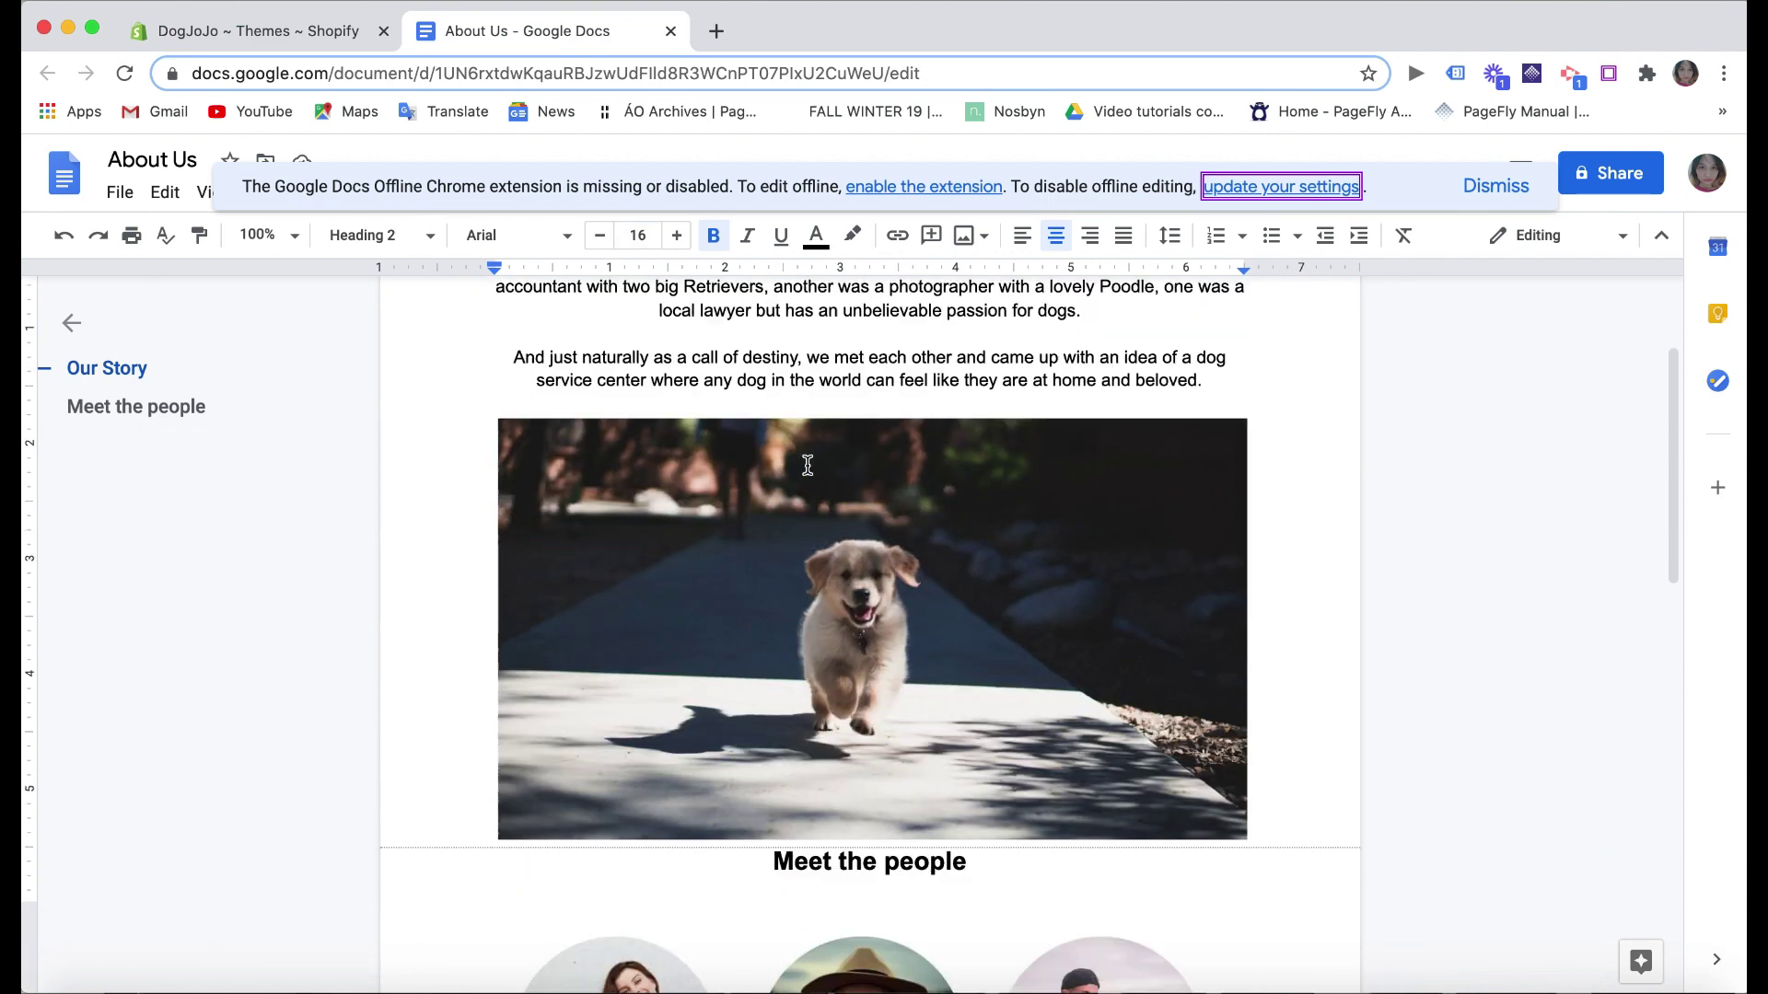
{"action": "scroll", "coordinate": [806, 469], "scroll_direction": "down", "scroll_amount": 4}
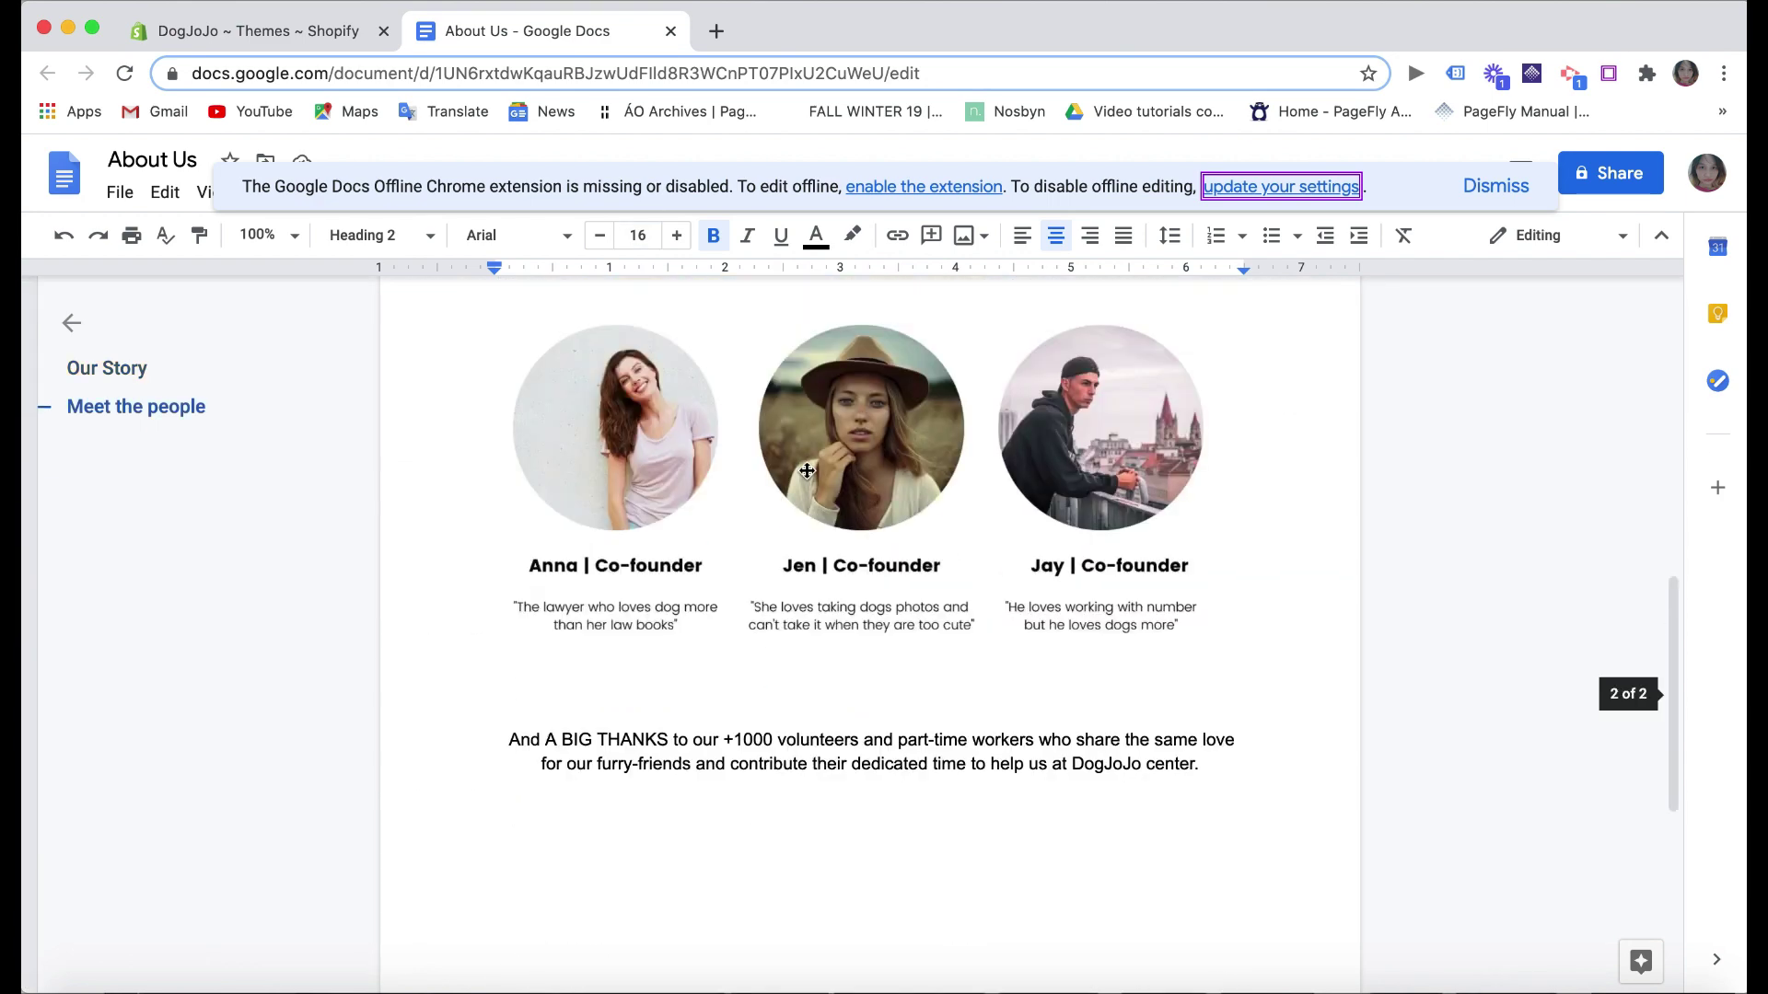
{"action": "left_click", "coordinate": [239, 32]}
{"action": "scroll", "coordinate": [427, 407], "scroll_direction": "down", "scroll_amount": 3}
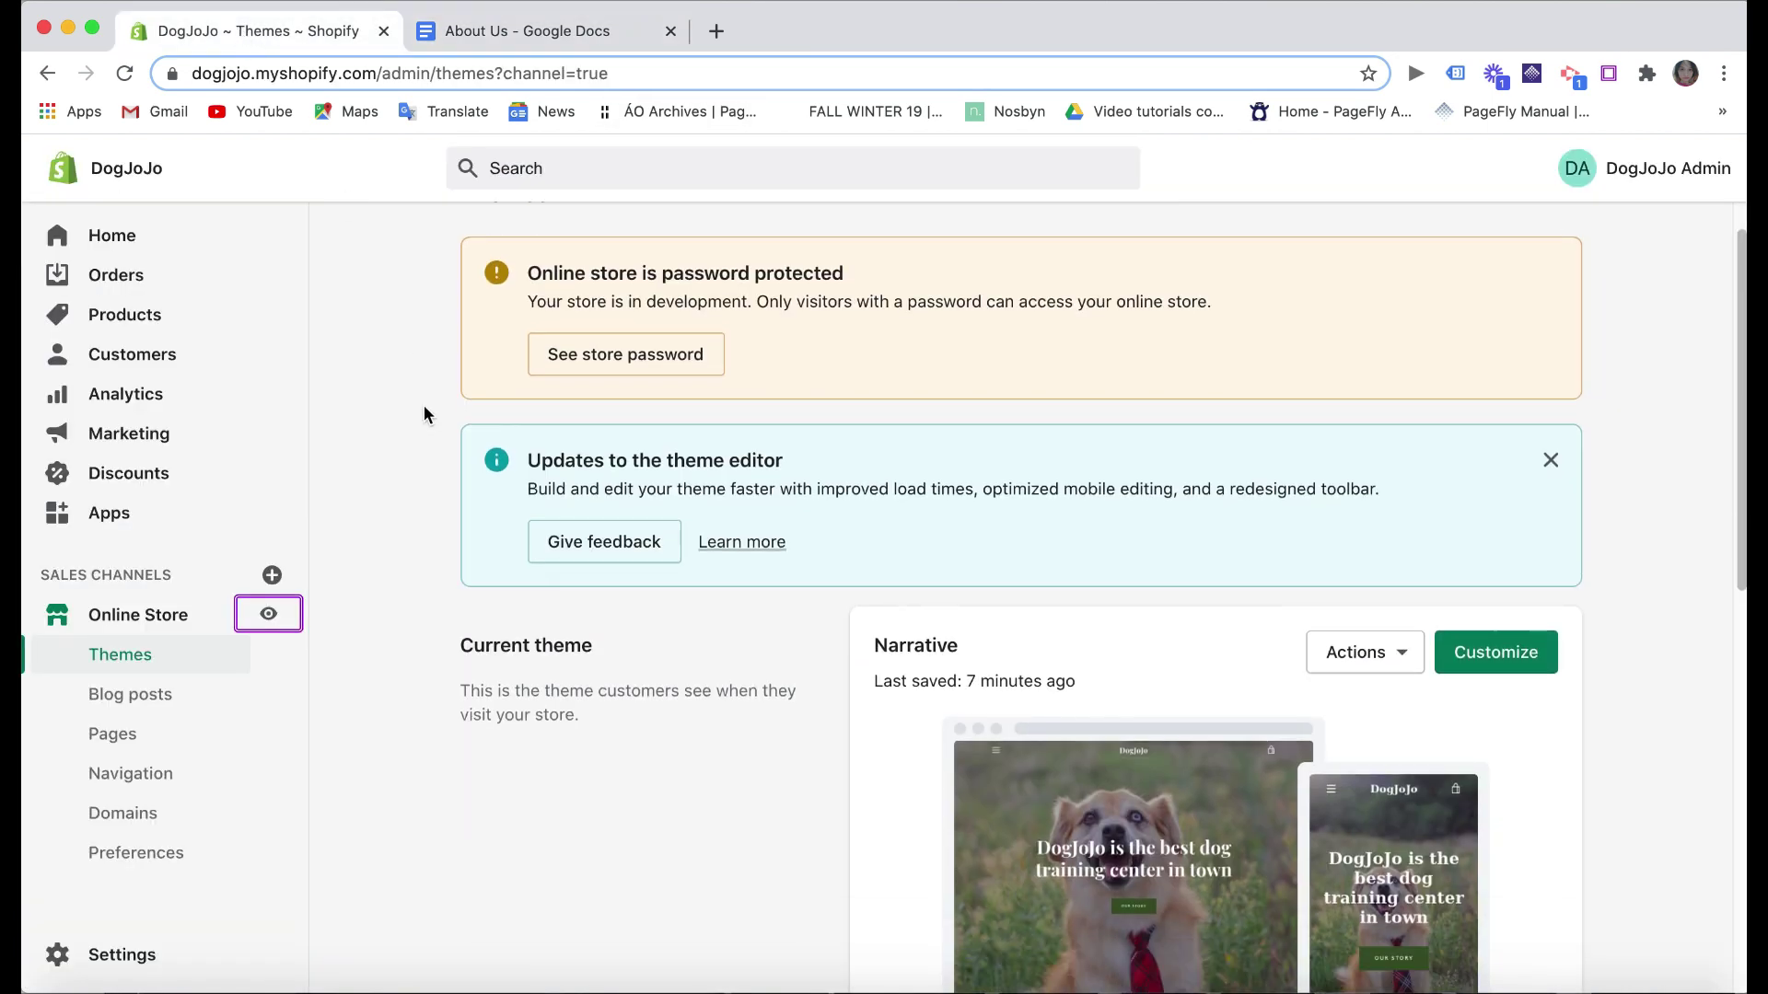
{"action": "scroll", "coordinate": [423, 410], "scroll_direction": "down", "scroll_amount": 3}
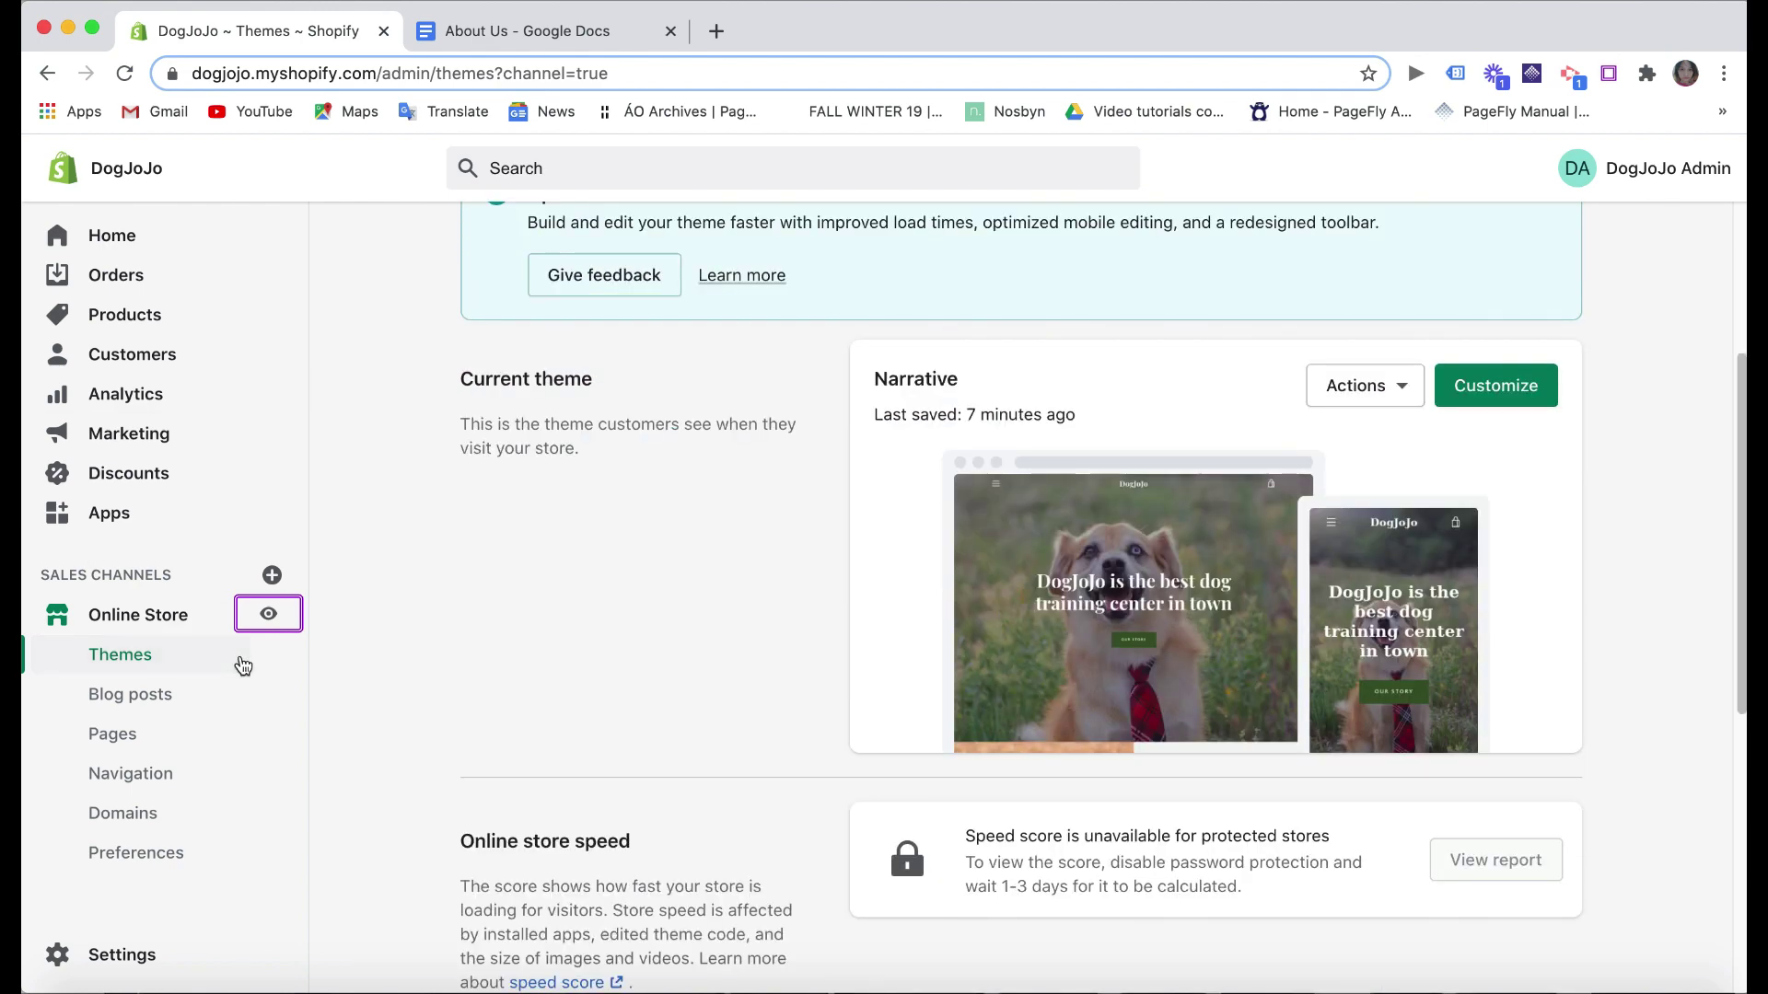
{"action": "scroll", "coordinate": [411, 650], "scroll_direction": "down", "scroll_amount": 10}
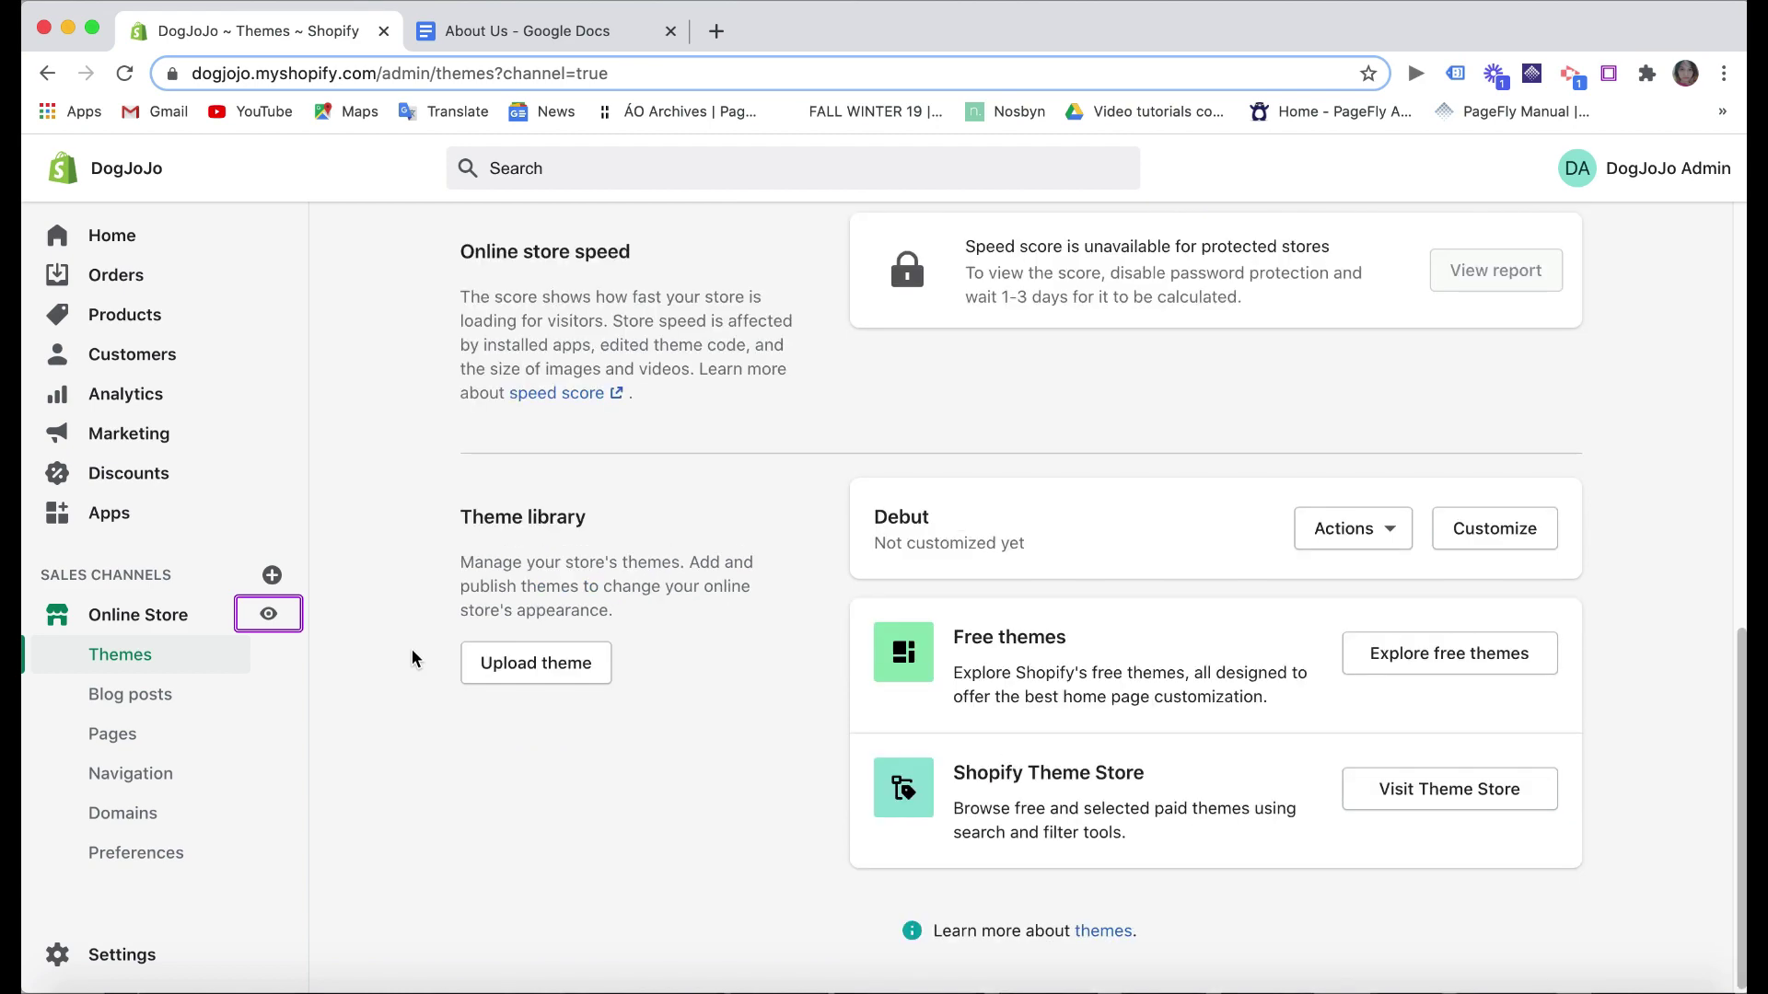
{"action": "scroll", "coordinate": [411, 649], "scroll_direction": "up", "scroll_amount": 15}
{"action": "scroll", "coordinate": [411, 650], "scroll_direction": "up", "scroll_amount": 1}
{"action": "scroll", "coordinate": [411, 650], "scroll_direction": "down", "scroll_amount": 5}
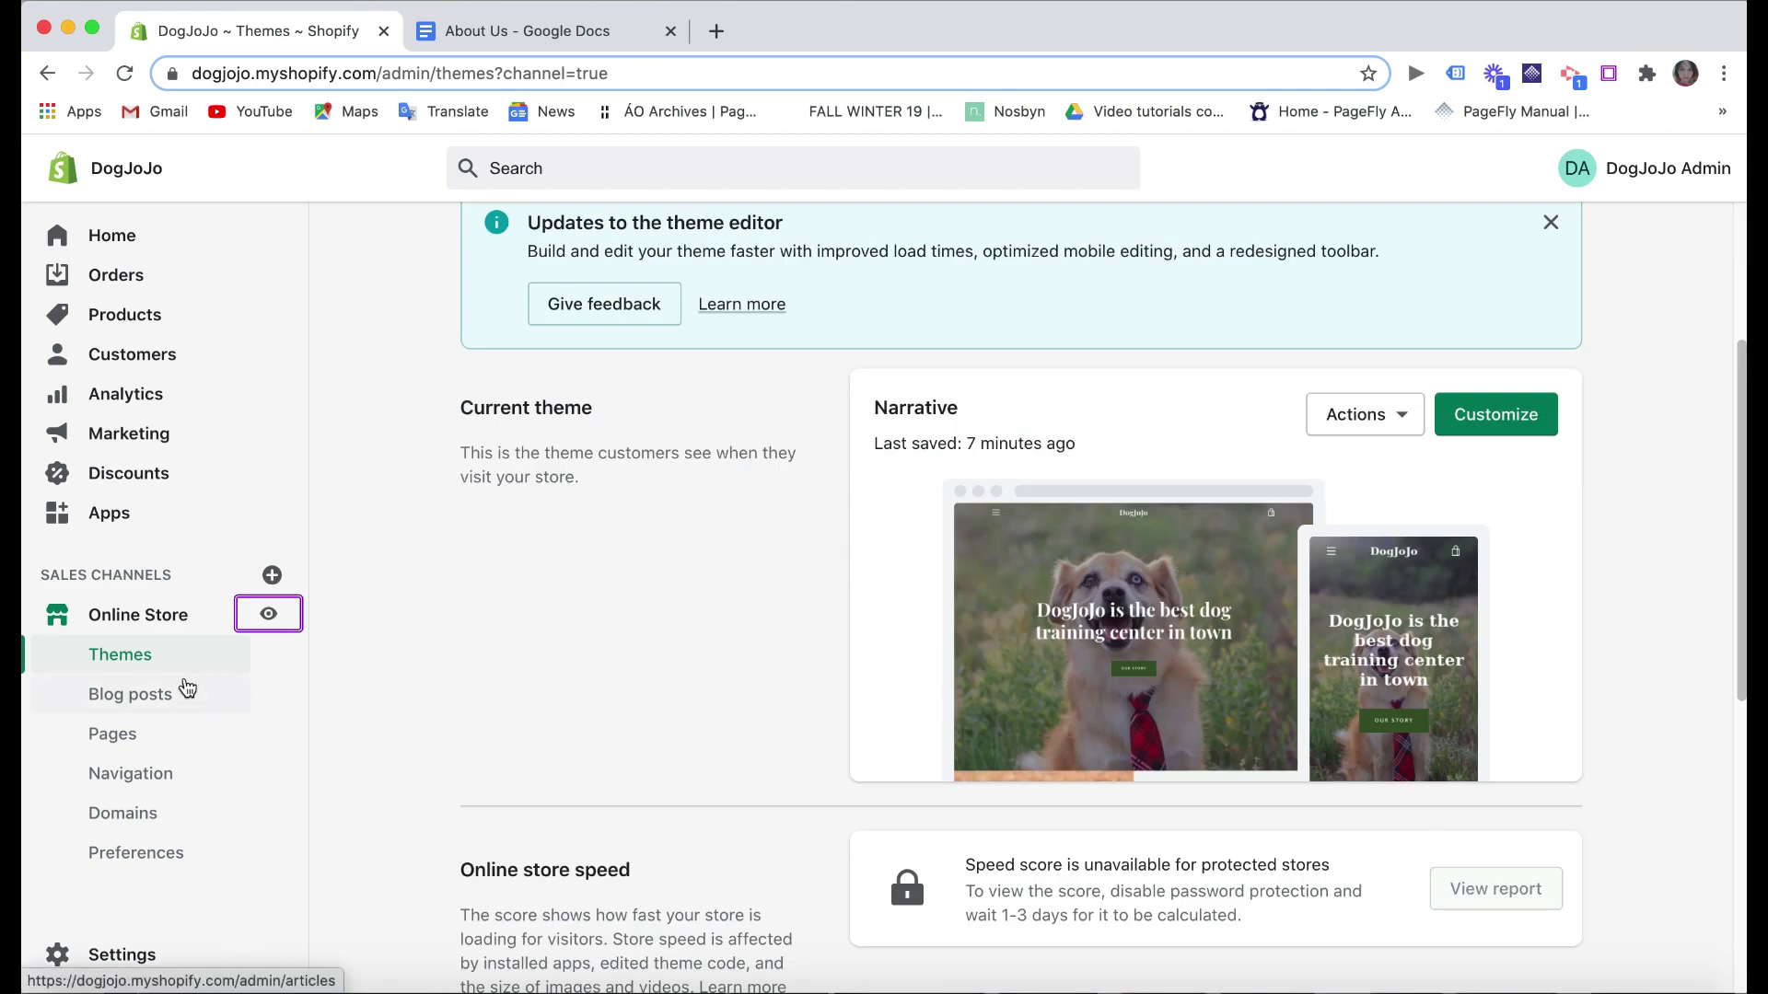
- Create a new page titled About Us
{"action": "left_click", "coordinate": [175, 748]}
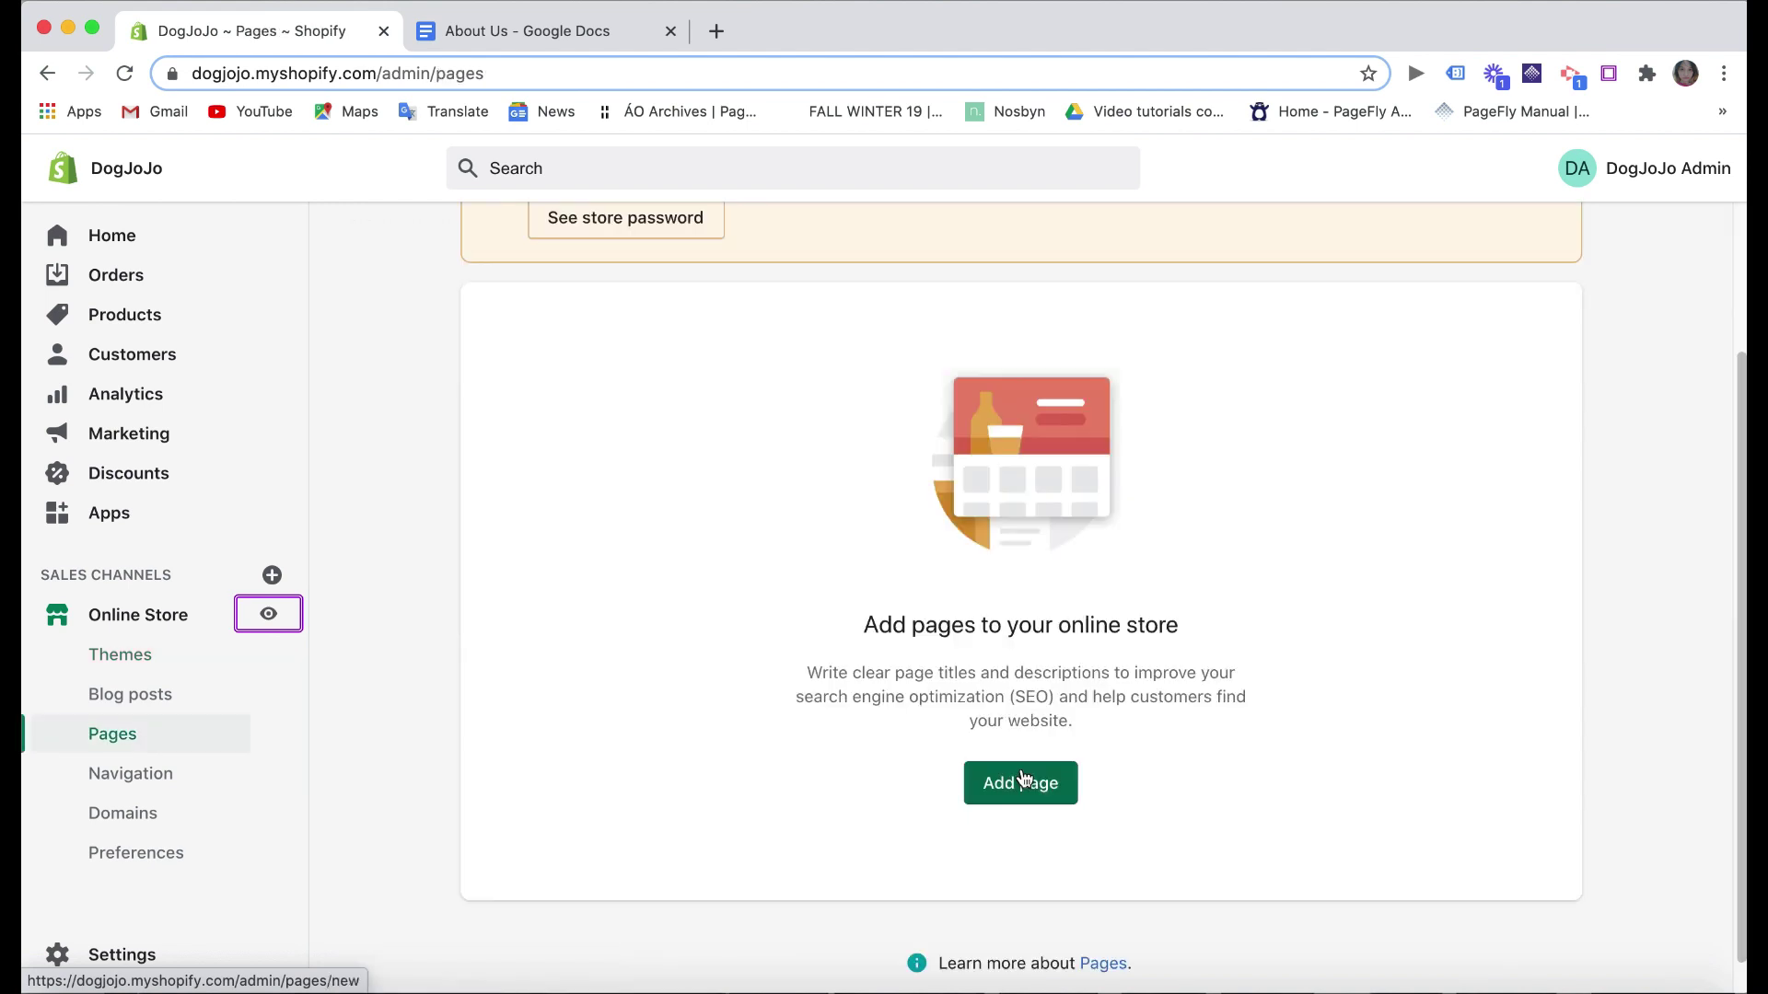
{"action": "left_click", "coordinate": [1025, 787]}
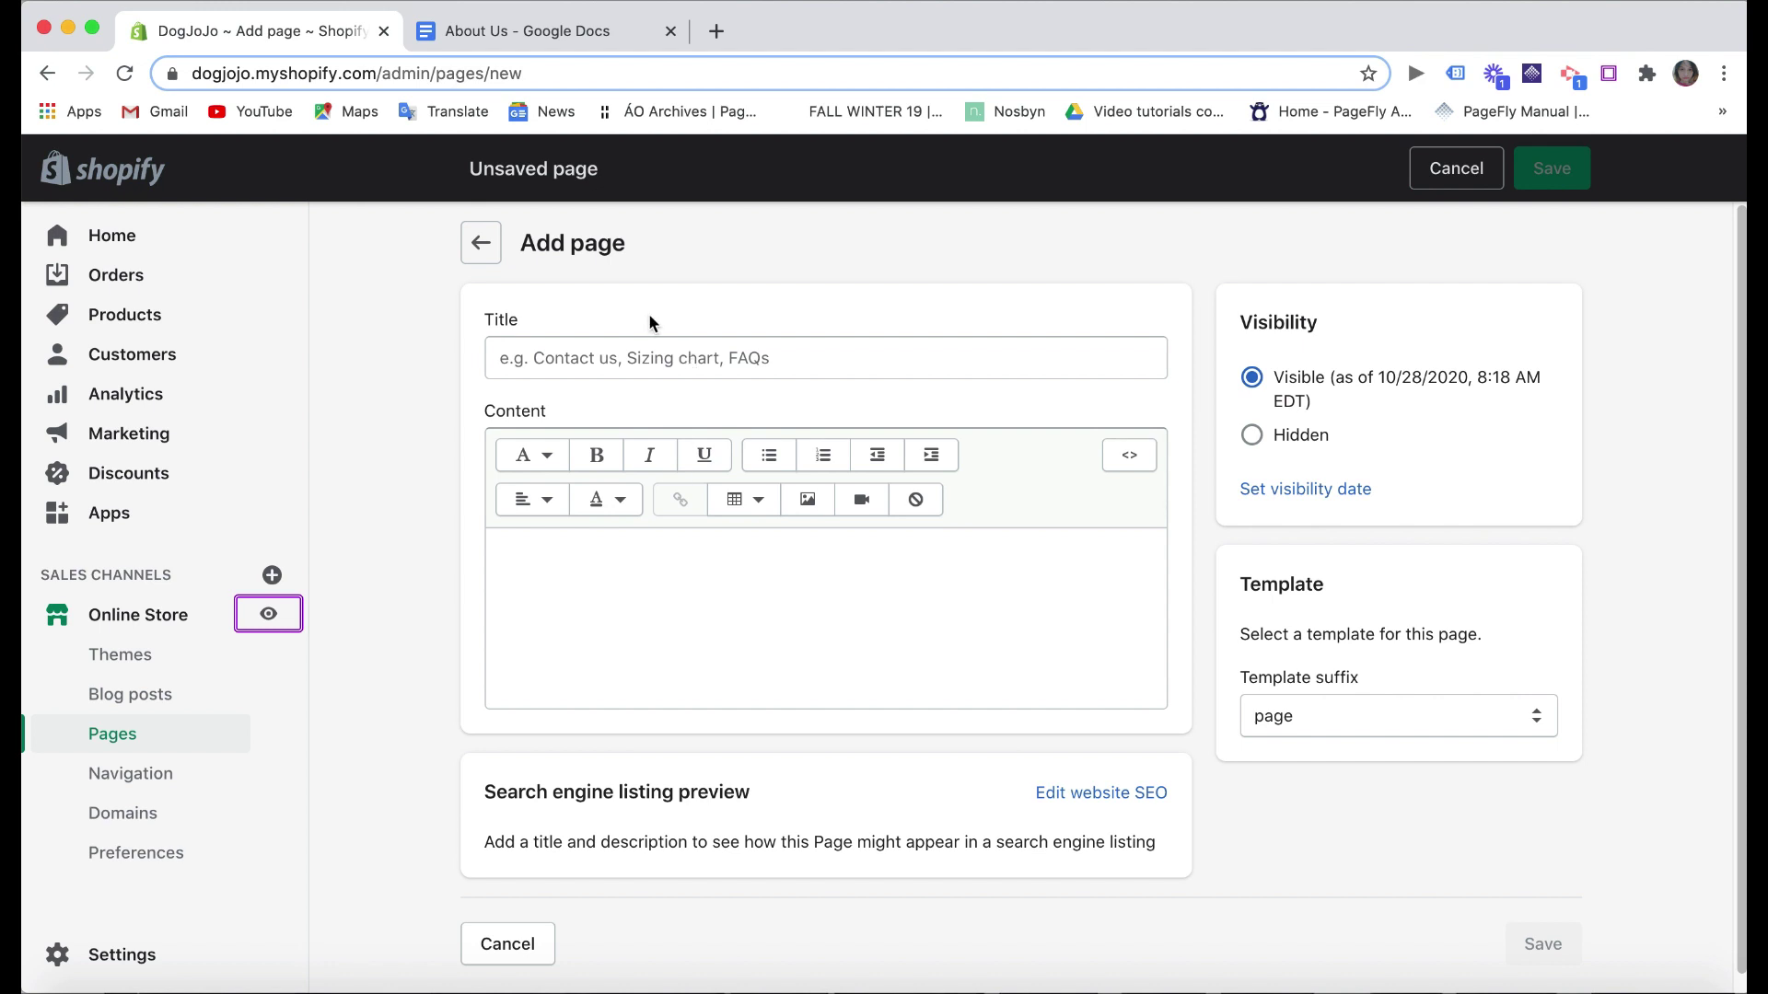
{"action": "left_click", "coordinate": [636, 357]}
{"action": "type", "text": "About Us"}
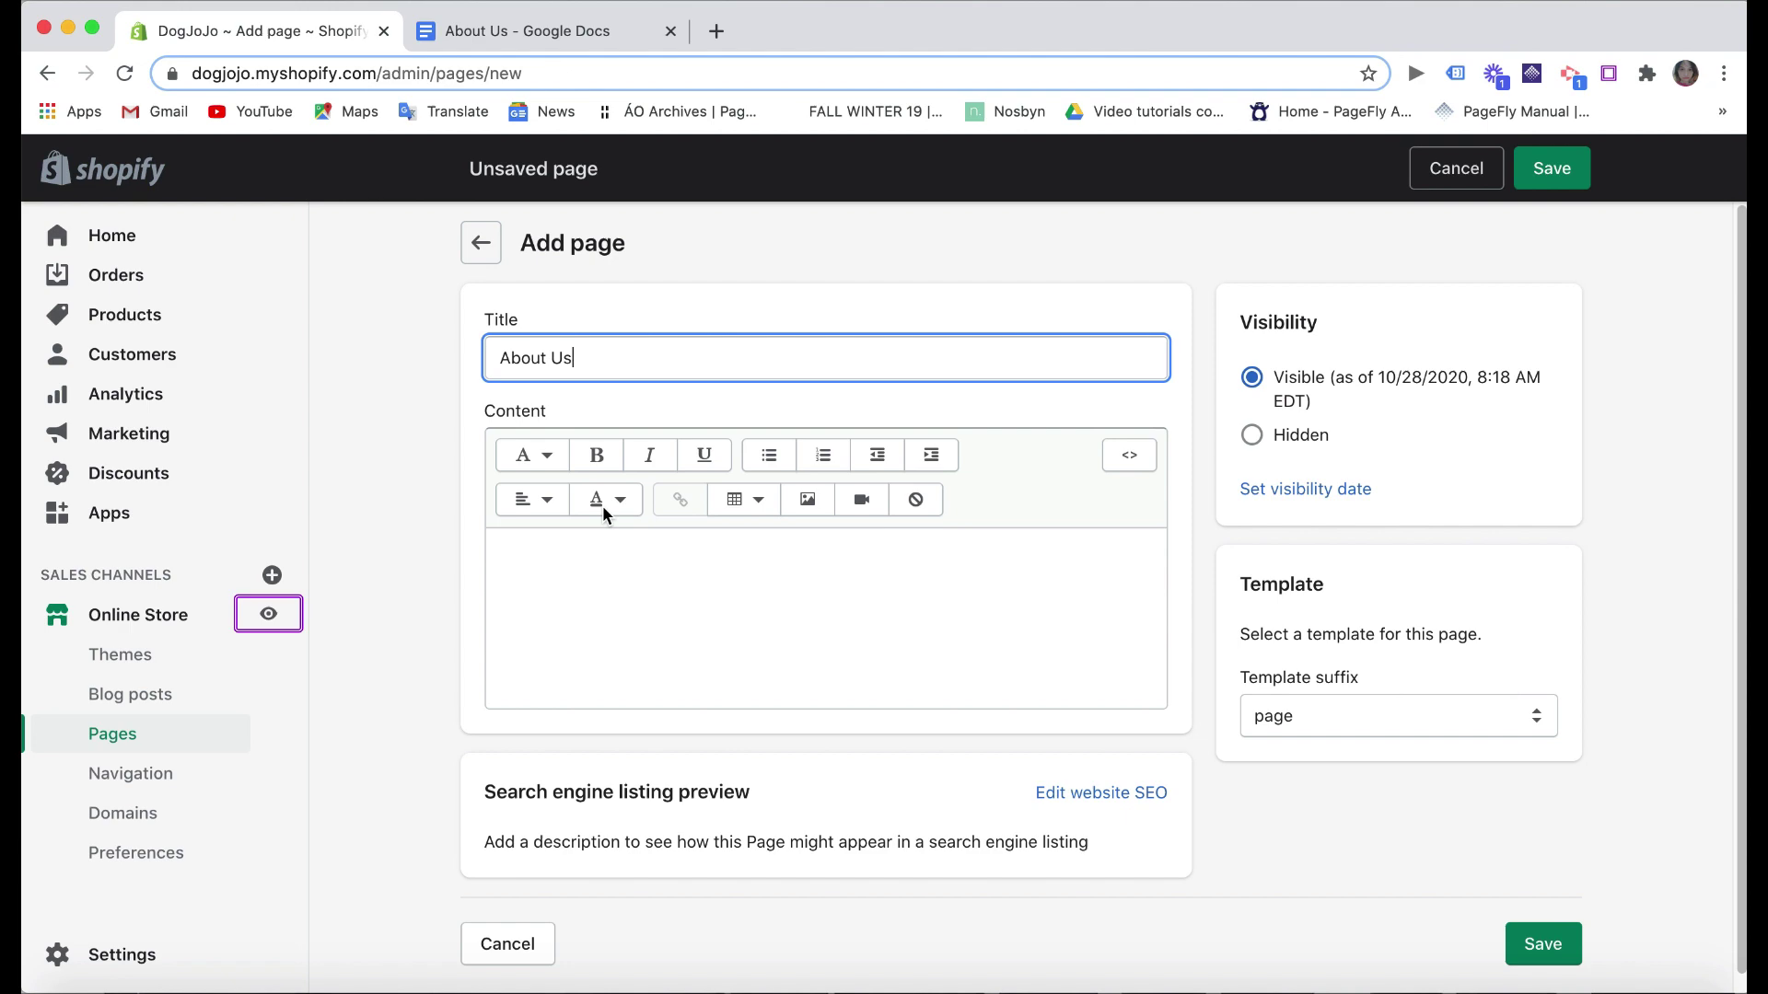
{"action": "left_click", "coordinate": [605, 559]}
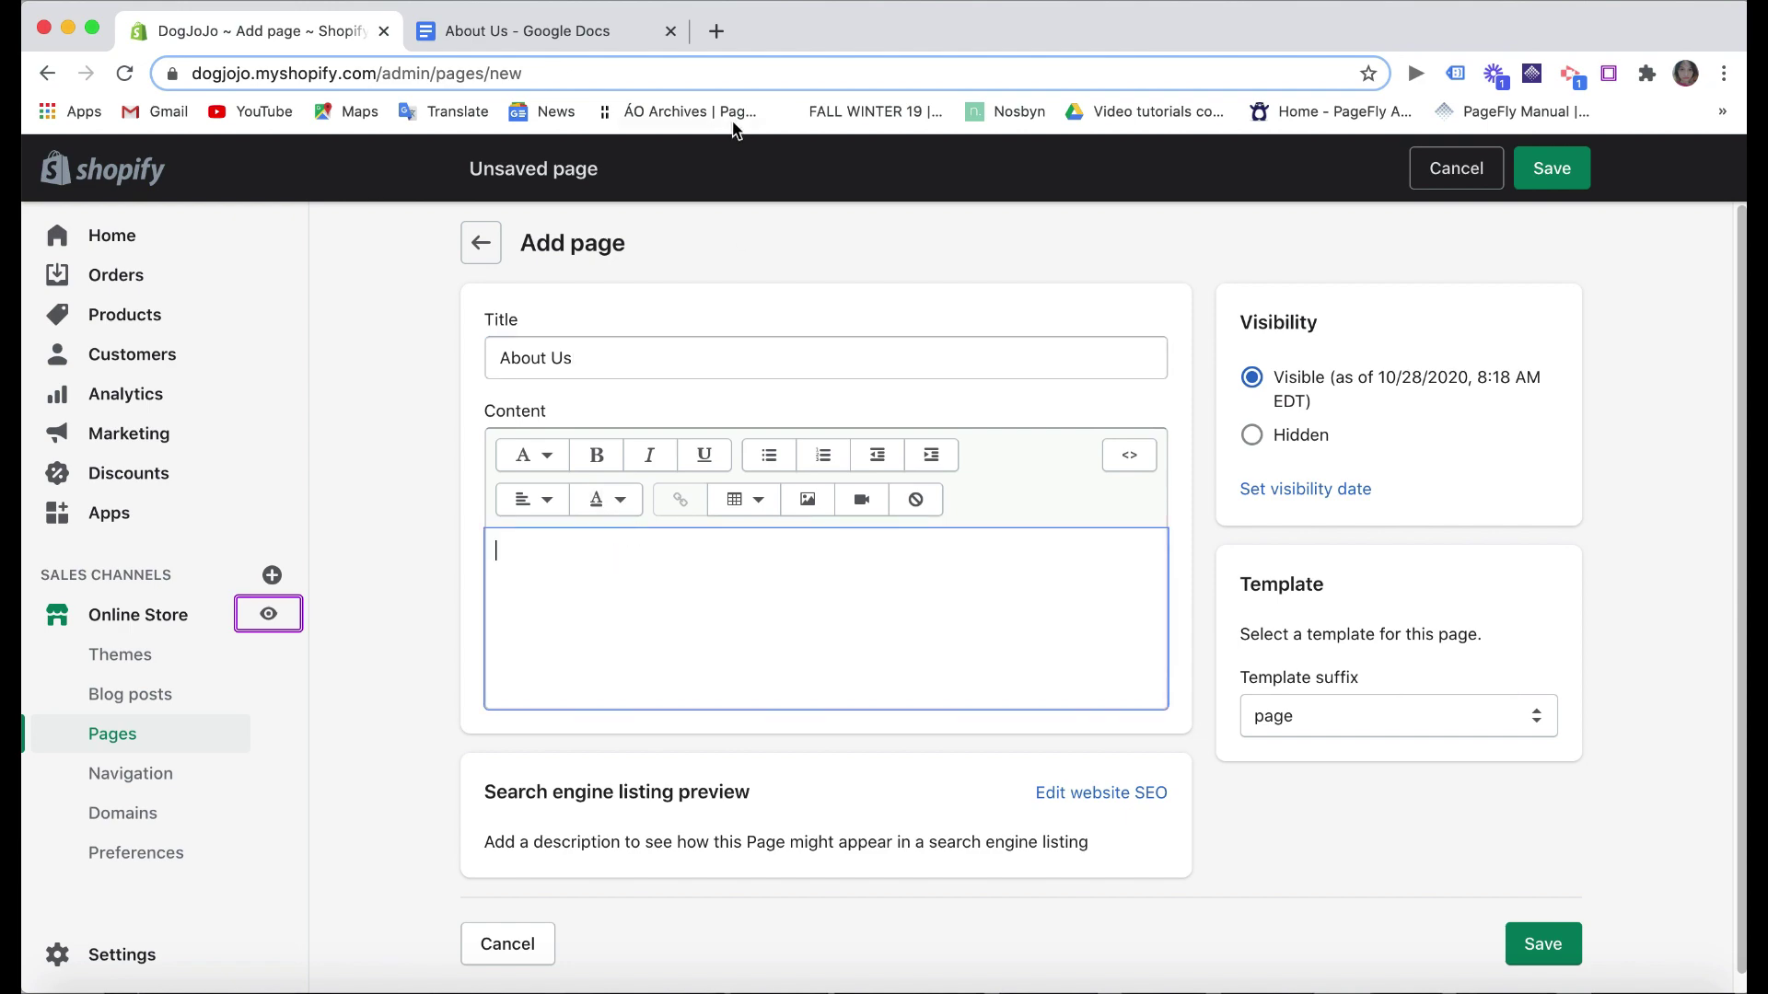
- Go over the About Us Google Doc content to copy into the page
{"action": "left_click", "coordinate": [554, 29]}
{"action": "scroll", "coordinate": [910, 499], "scroll_direction": "up", "scroll_amount": 10}
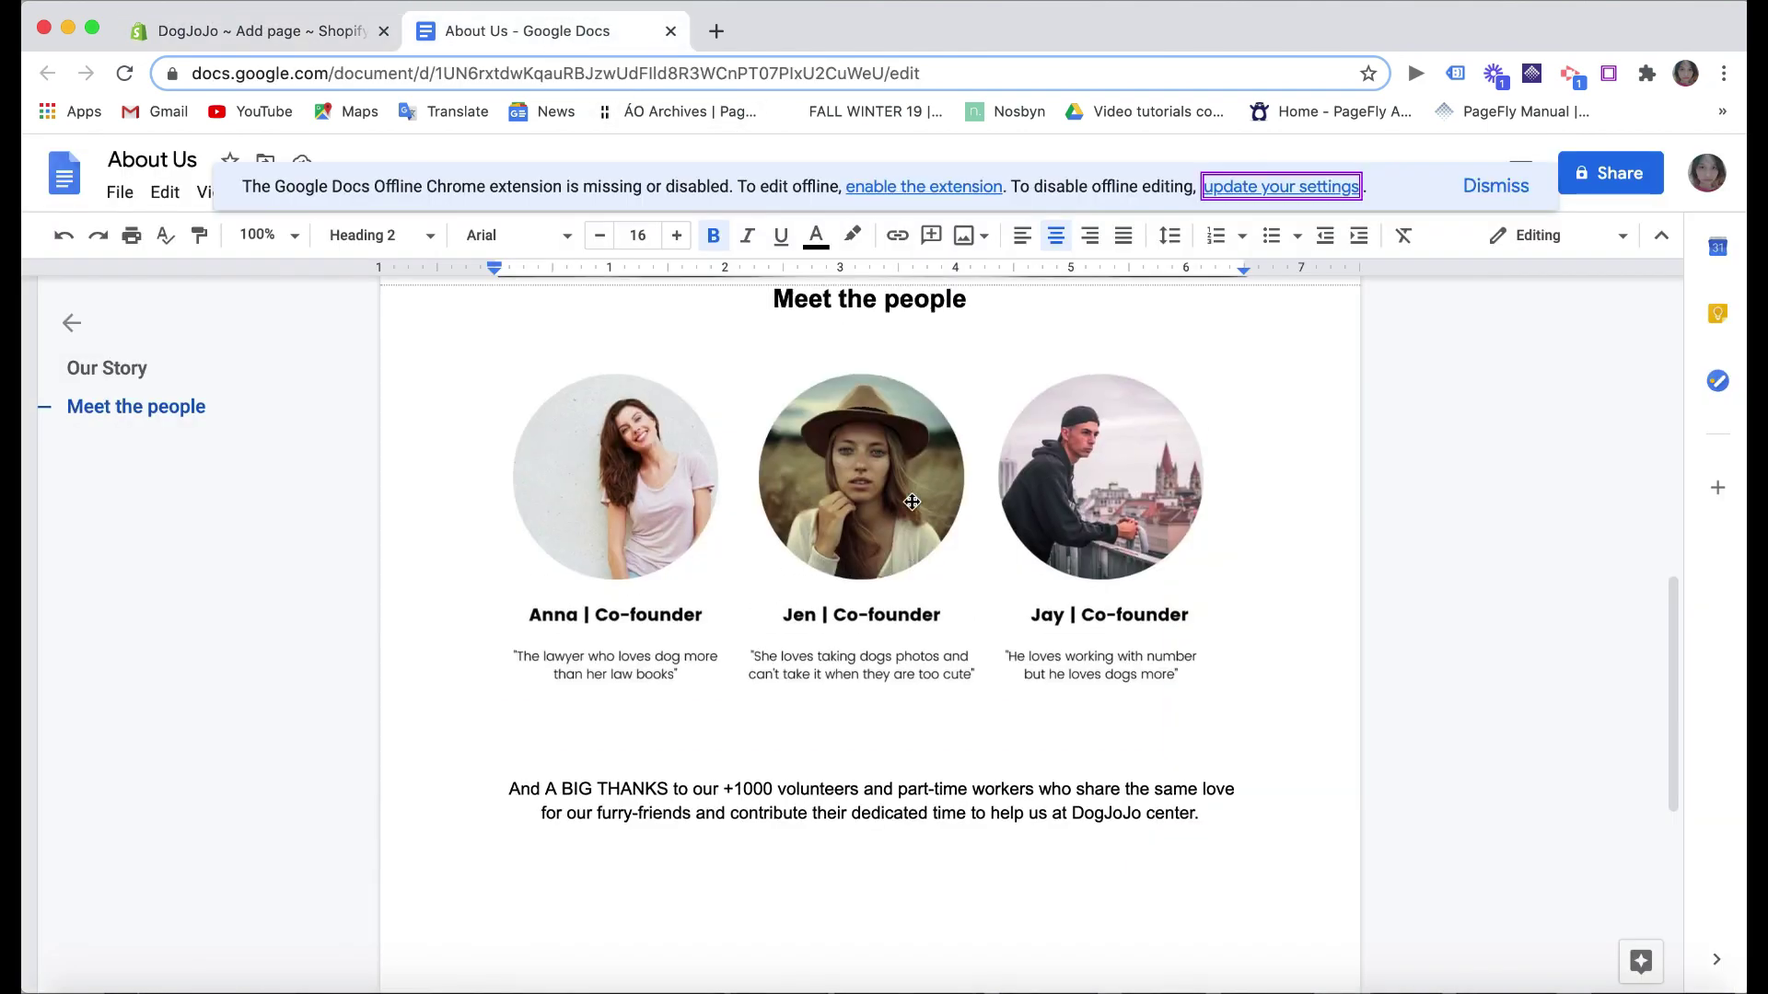
{"action": "scroll", "coordinate": [911, 499], "scroll_direction": "down", "scroll_amount": 3}
{"action": "scroll", "coordinate": [911, 499], "scroll_direction": "down", "scroll_amount": 10}
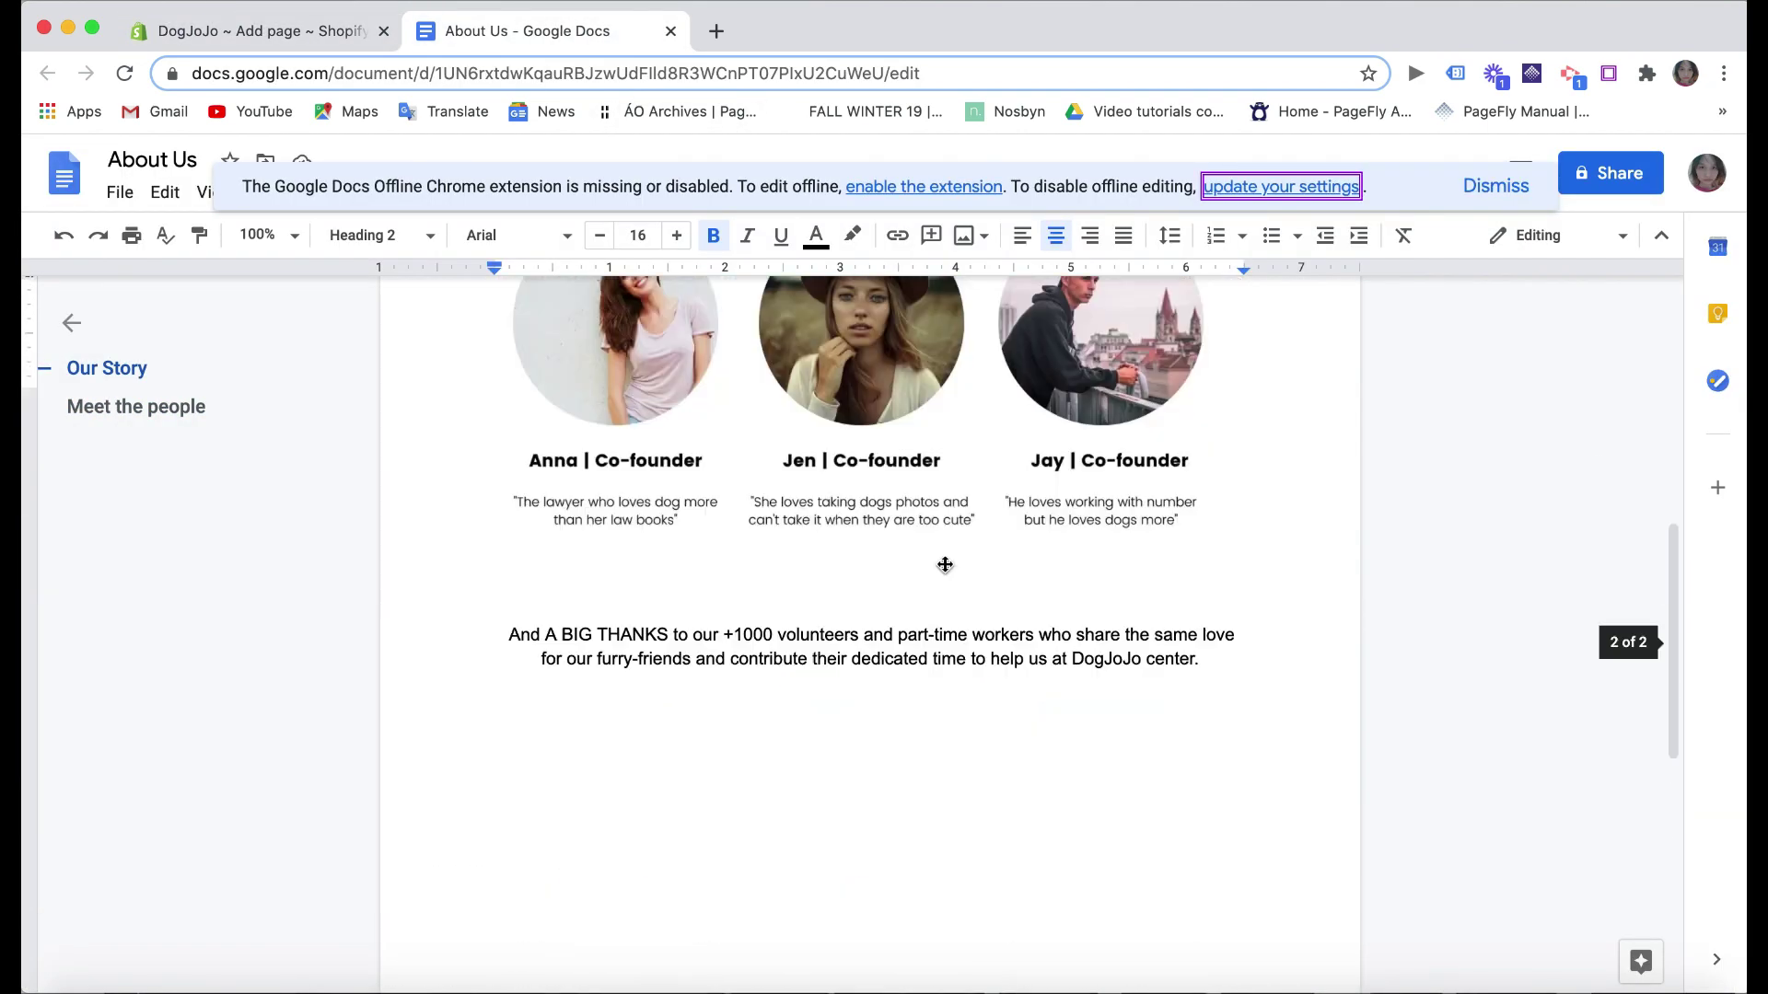
{"action": "scroll", "coordinate": [944, 563], "scroll_direction": "up", "scroll_amount": 14}
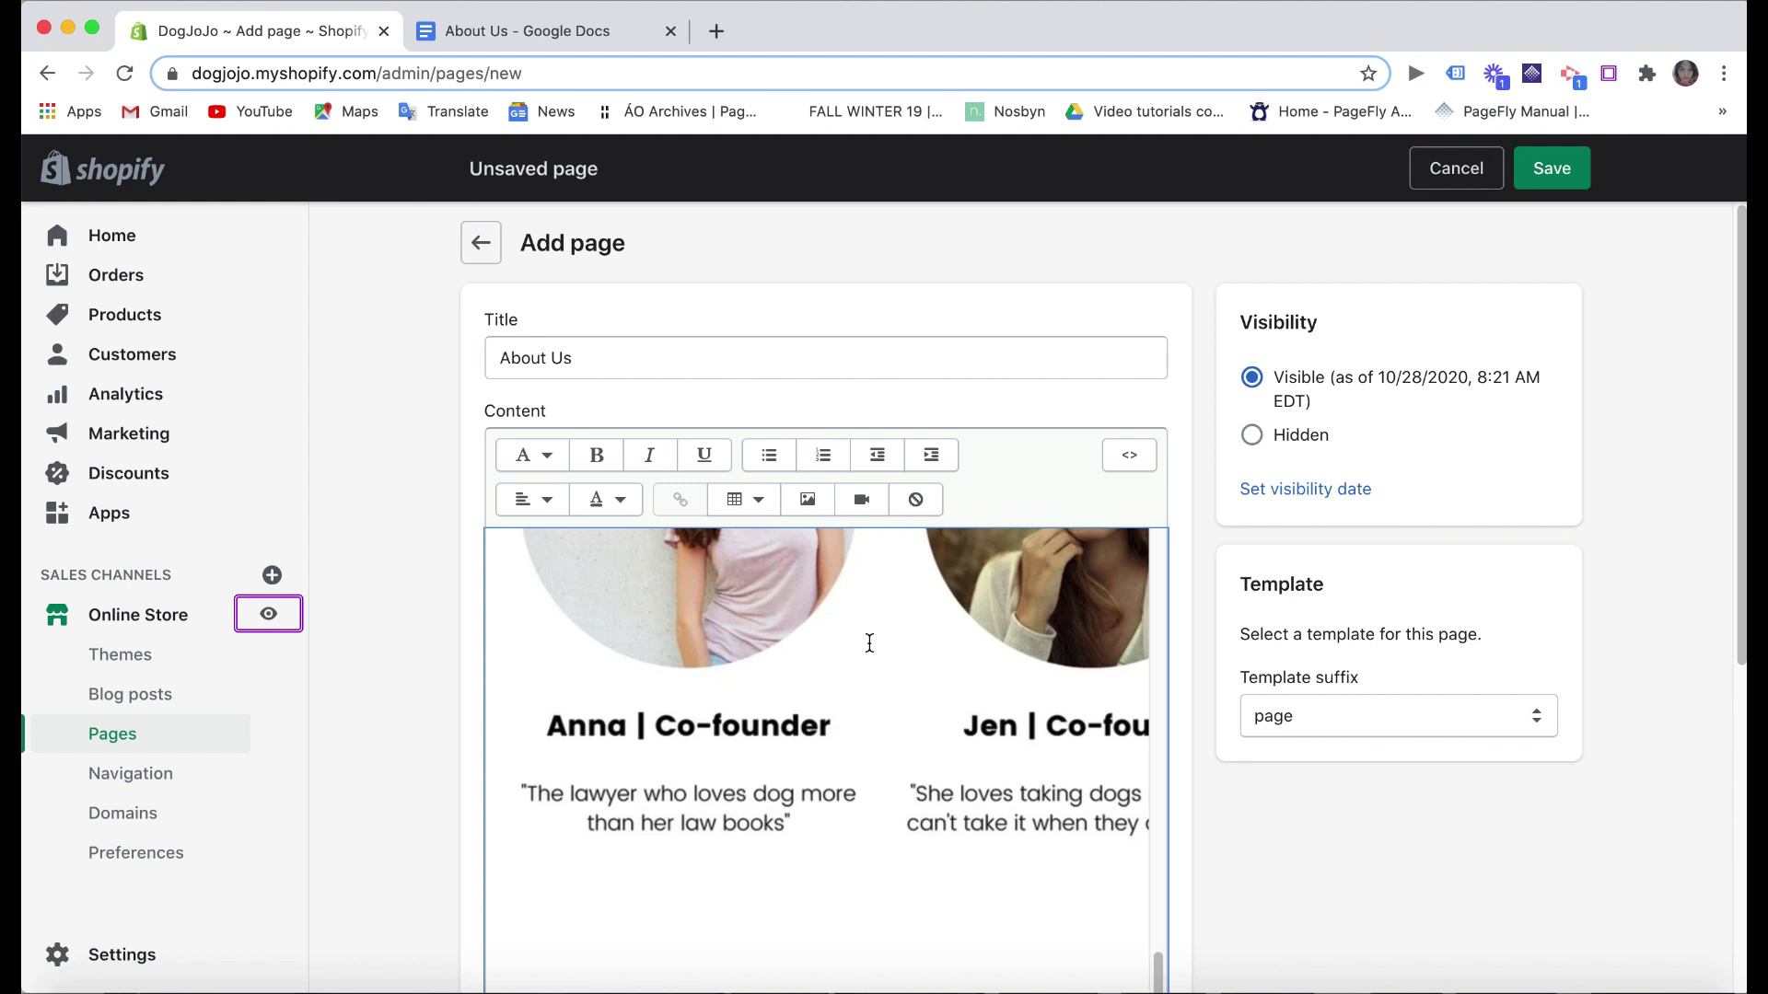
{"action": "scroll", "coordinate": [869, 643], "scroll_direction": "up", "scroll_amount": 4}
{"action": "scroll", "coordinate": [884, 678], "scroll_direction": "down", "scroll_amount": 5}
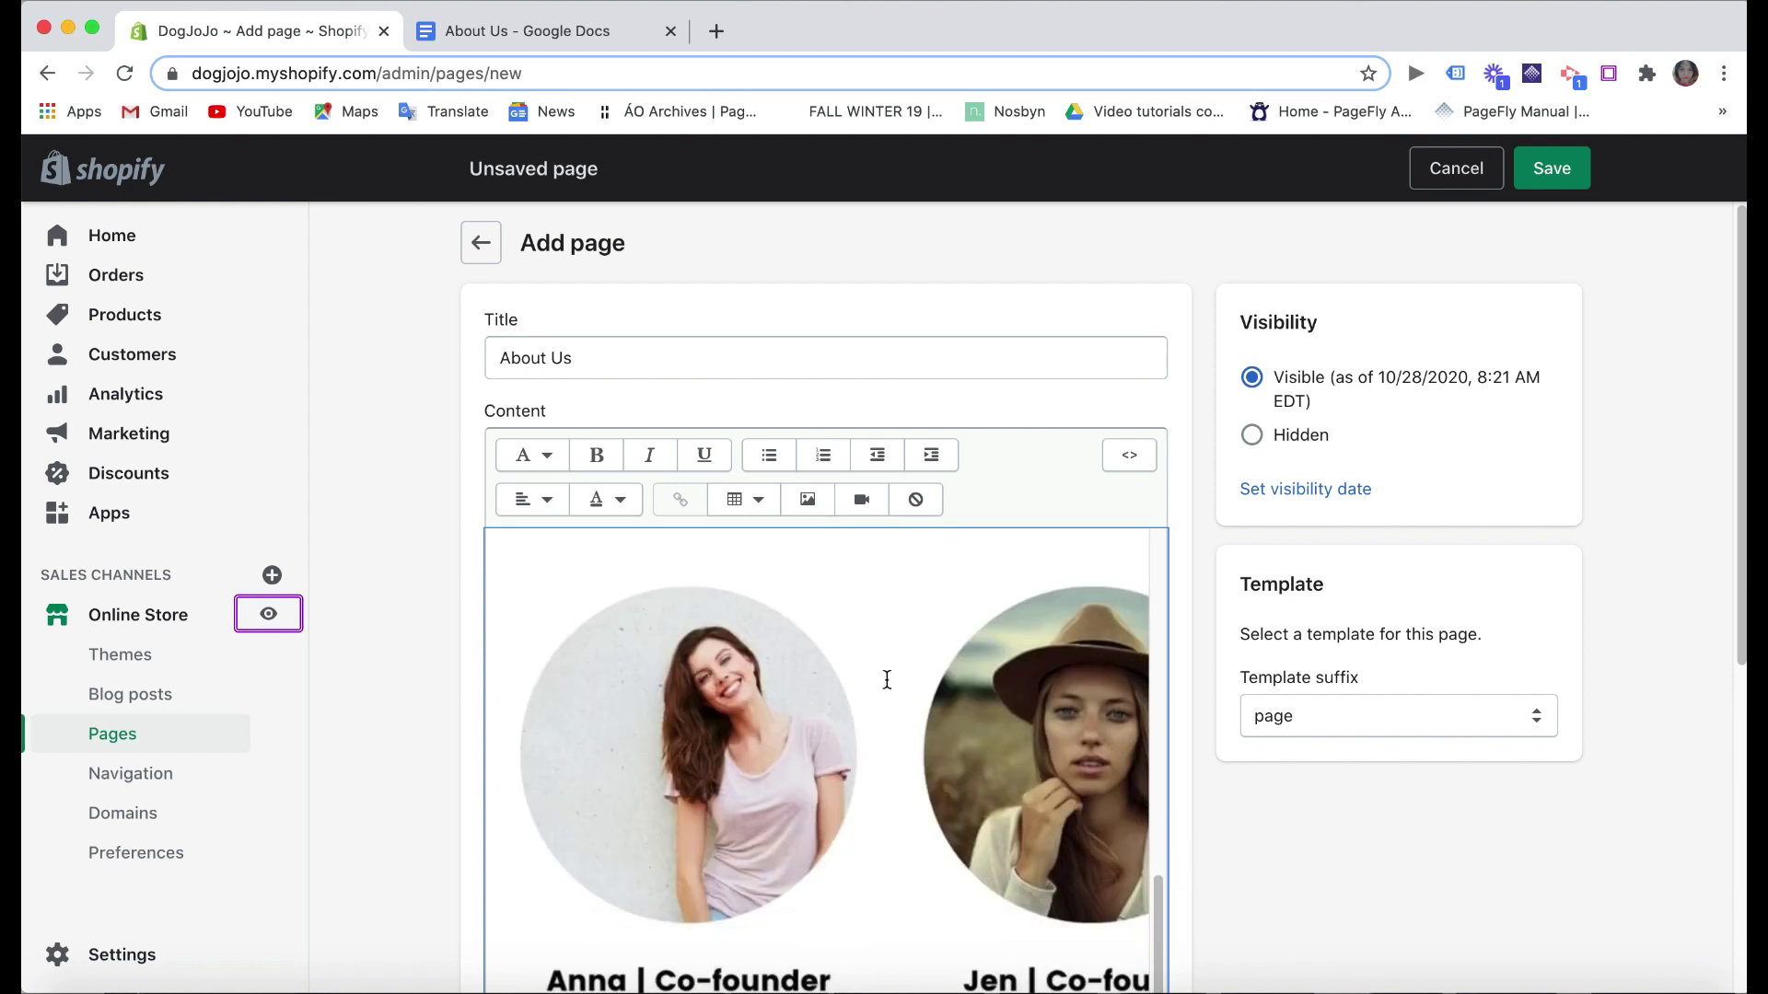
{"action": "scroll", "coordinate": [843, 677], "scroll_direction": "down", "scroll_amount": 5}
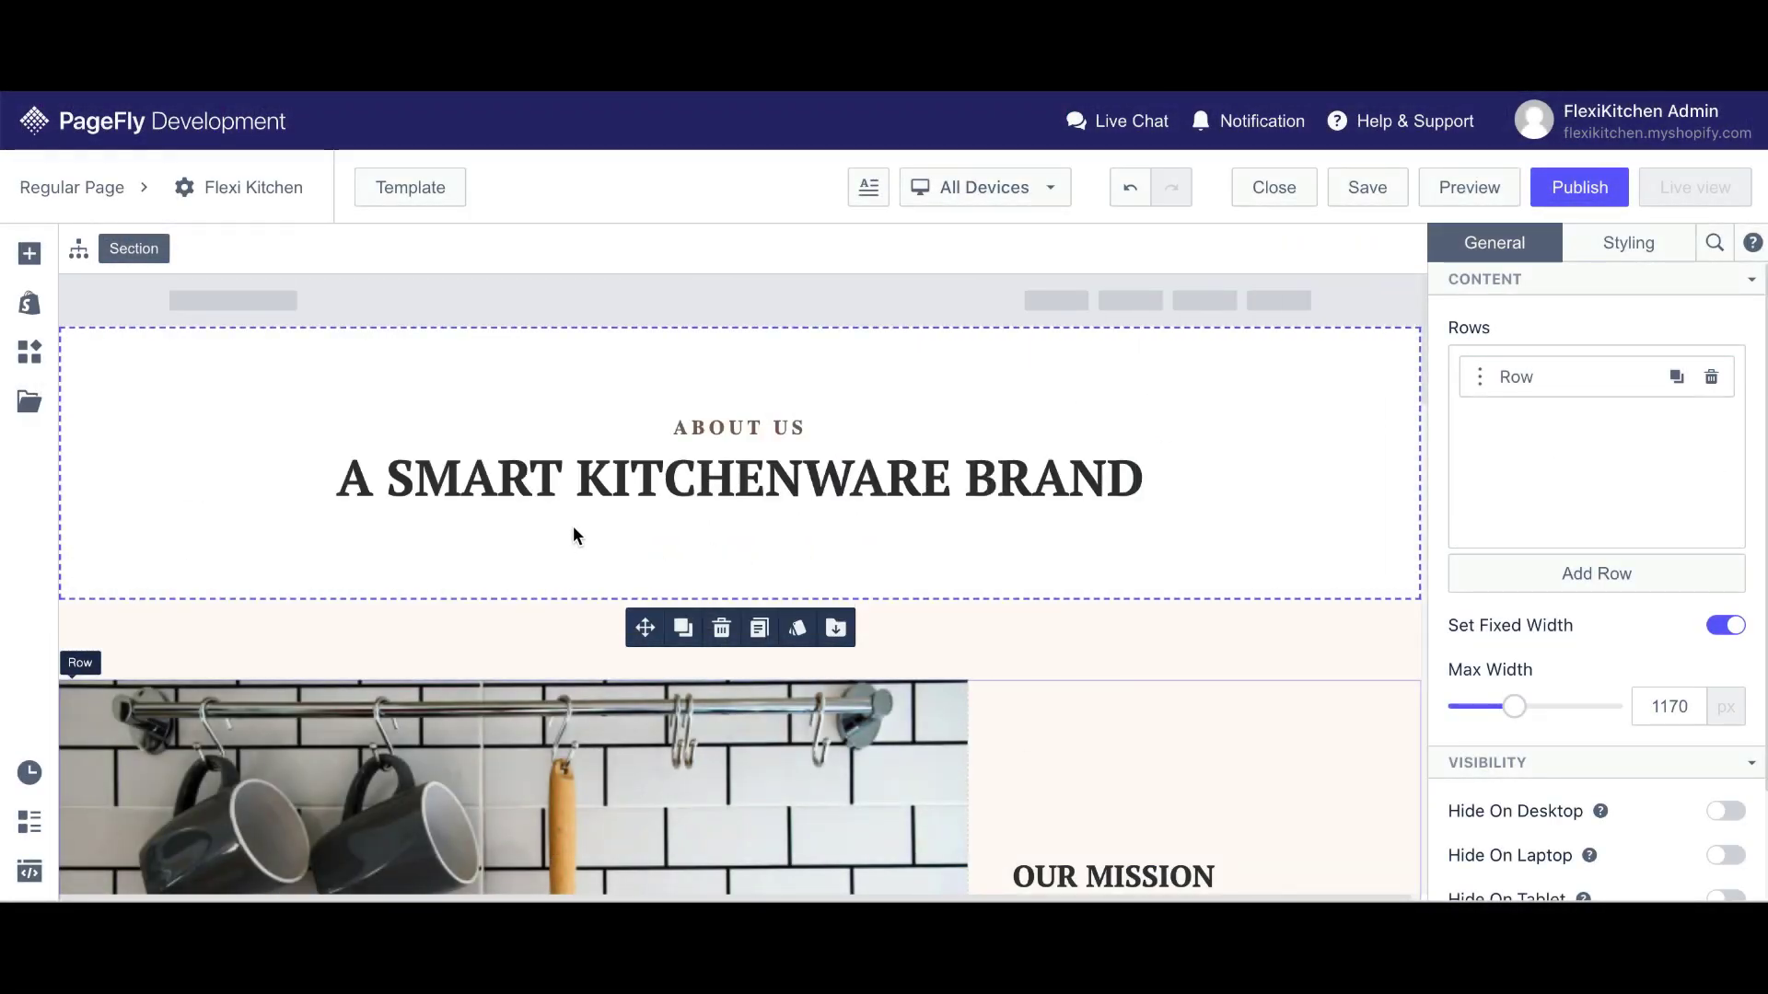
{"action": "scroll", "coordinate": [580, 532], "scroll_direction": "down", "scroll_amount": 10}
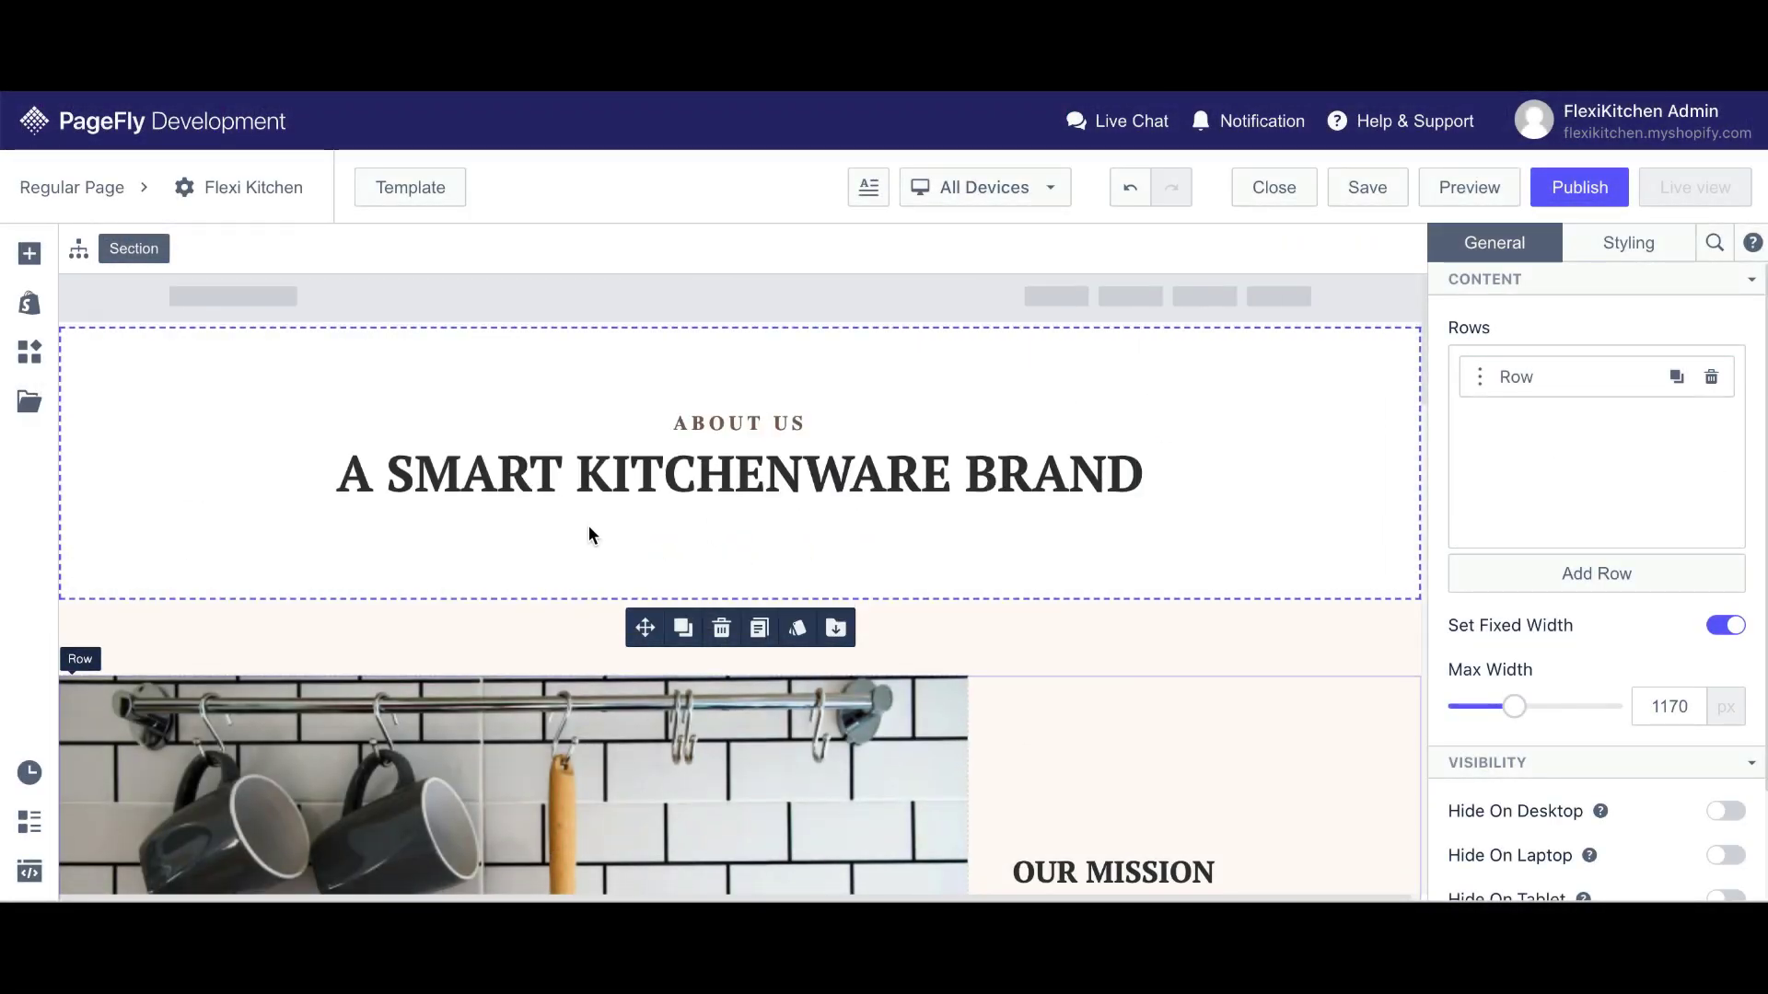
{"action": "scroll", "coordinate": [588, 534], "scroll_direction": "up", "scroll_amount": 4}
{"action": "scroll", "coordinate": [588, 532], "scroll_direction": "up", "scroll_amount": 5}
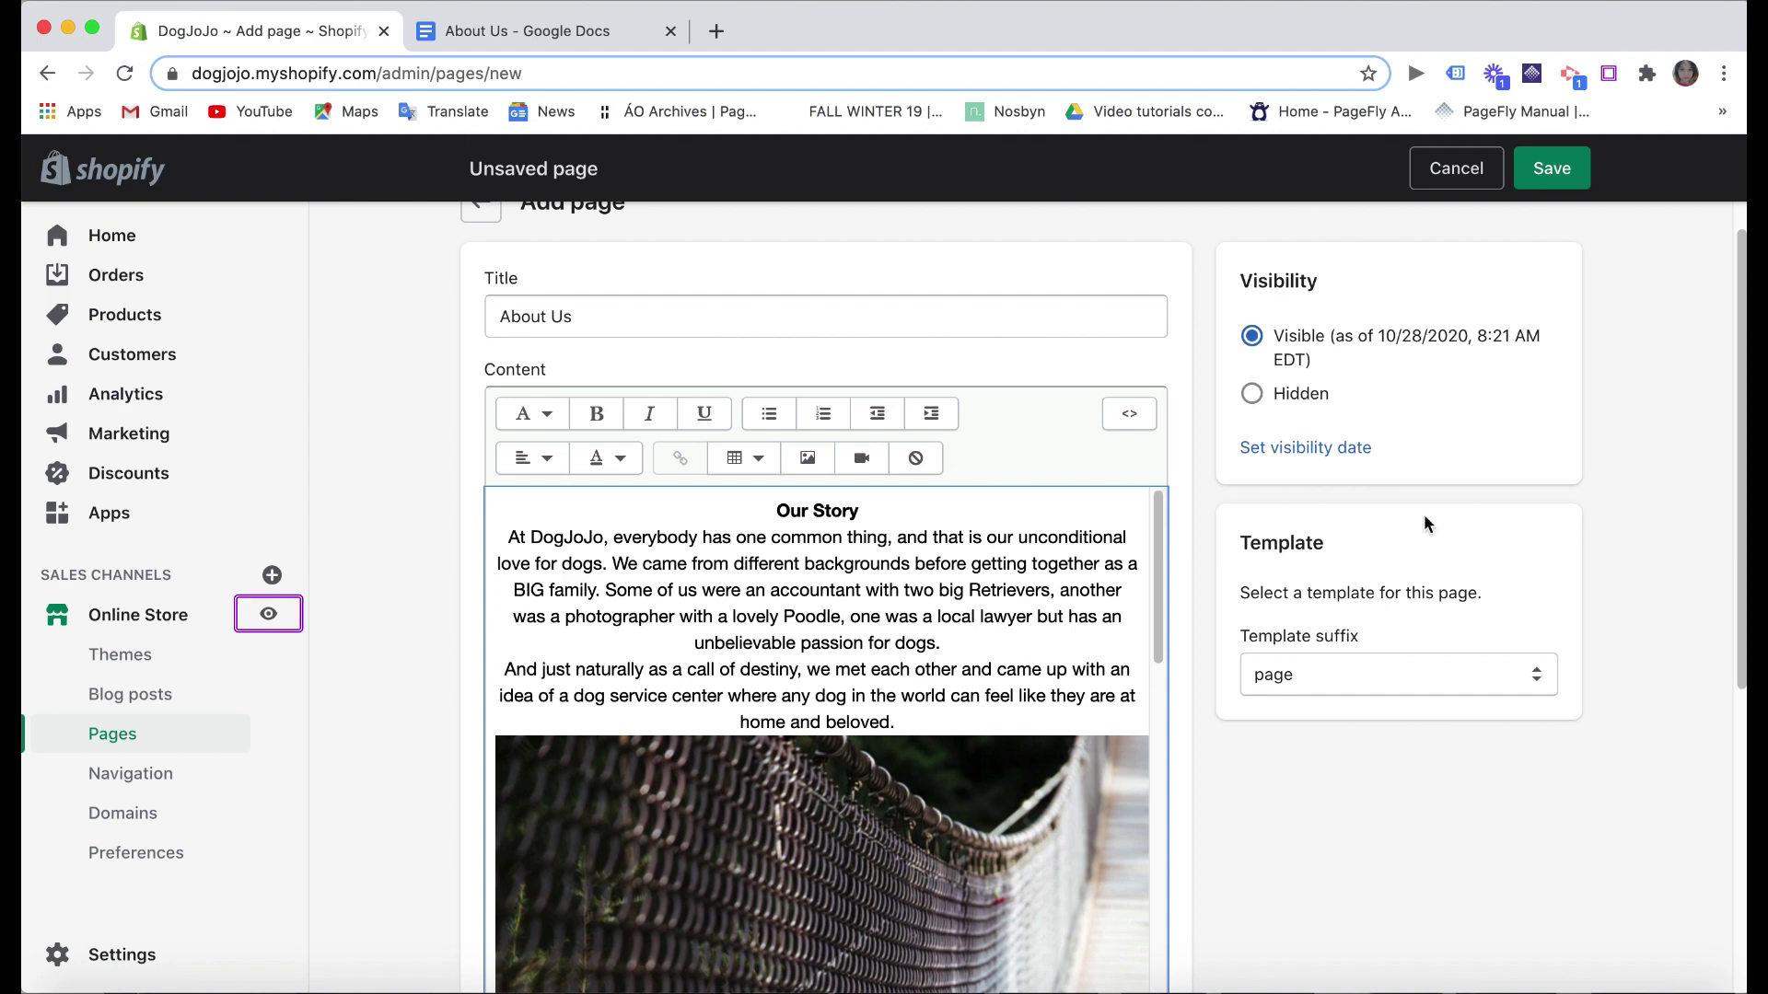
- Save the About Us page and scroll its storefront view down to the co-founder profiles
{"action": "left_click", "coordinate": [1554, 169]}
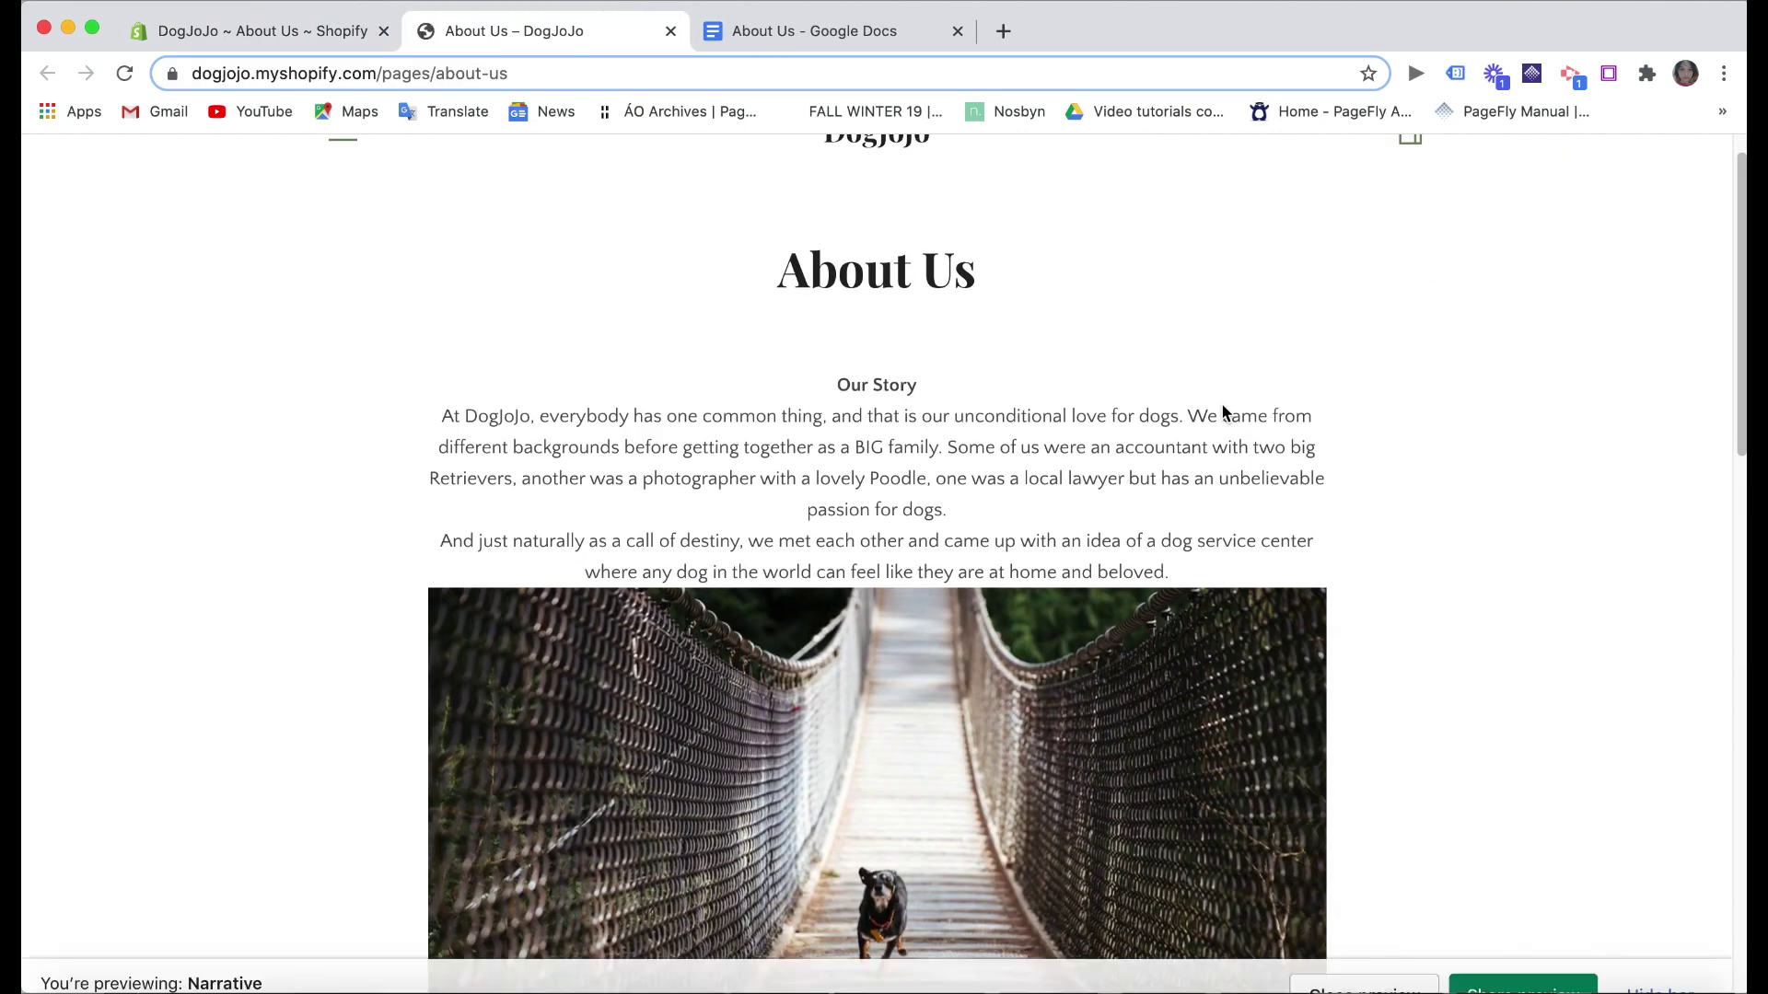
{"action": "scroll", "coordinate": [1222, 406], "scroll_direction": "down", "scroll_amount": 5}
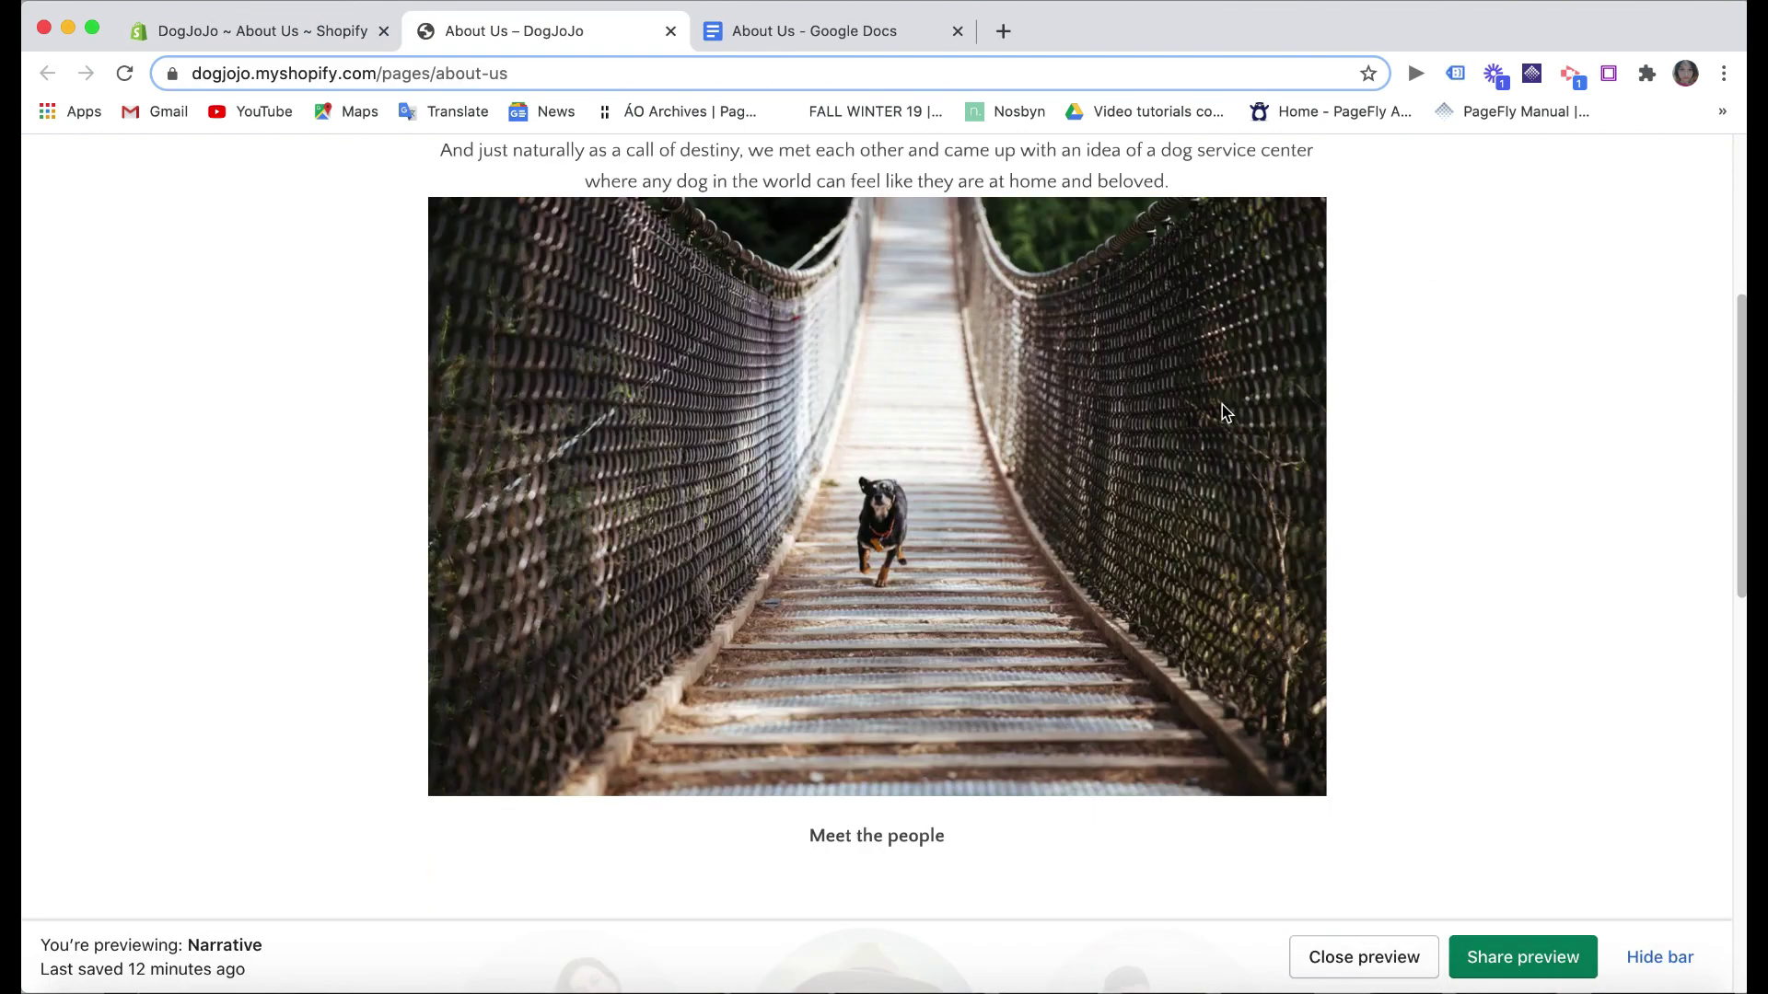
{"action": "scroll", "coordinate": [1221, 406], "scroll_direction": "up", "scroll_amount": 2}
{"action": "scroll", "coordinate": [1223, 405], "scroll_direction": "down", "scroll_amount": 2}
{"action": "scroll", "coordinate": [1222, 405], "scroll_direction": "down", "scroll_amount": 5}
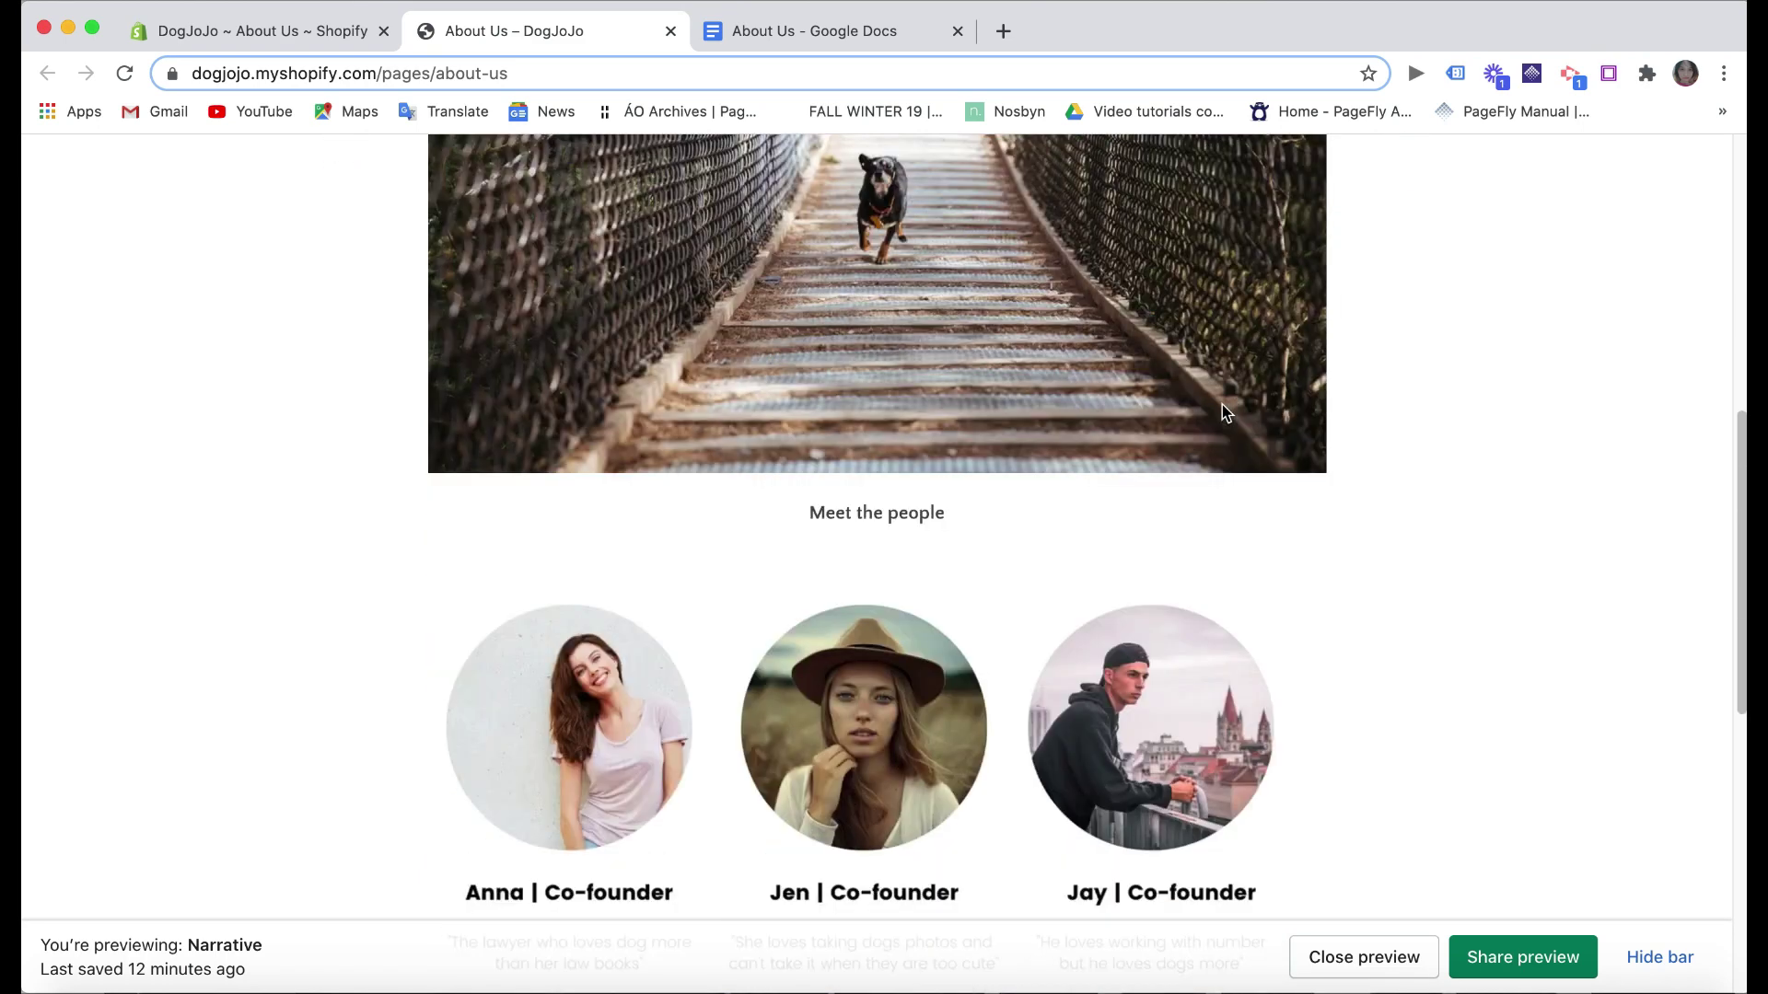
{"action": "scroll", "coordinate": [1221, 405], "scroll_direction": "down", "scroll_amount": 3}
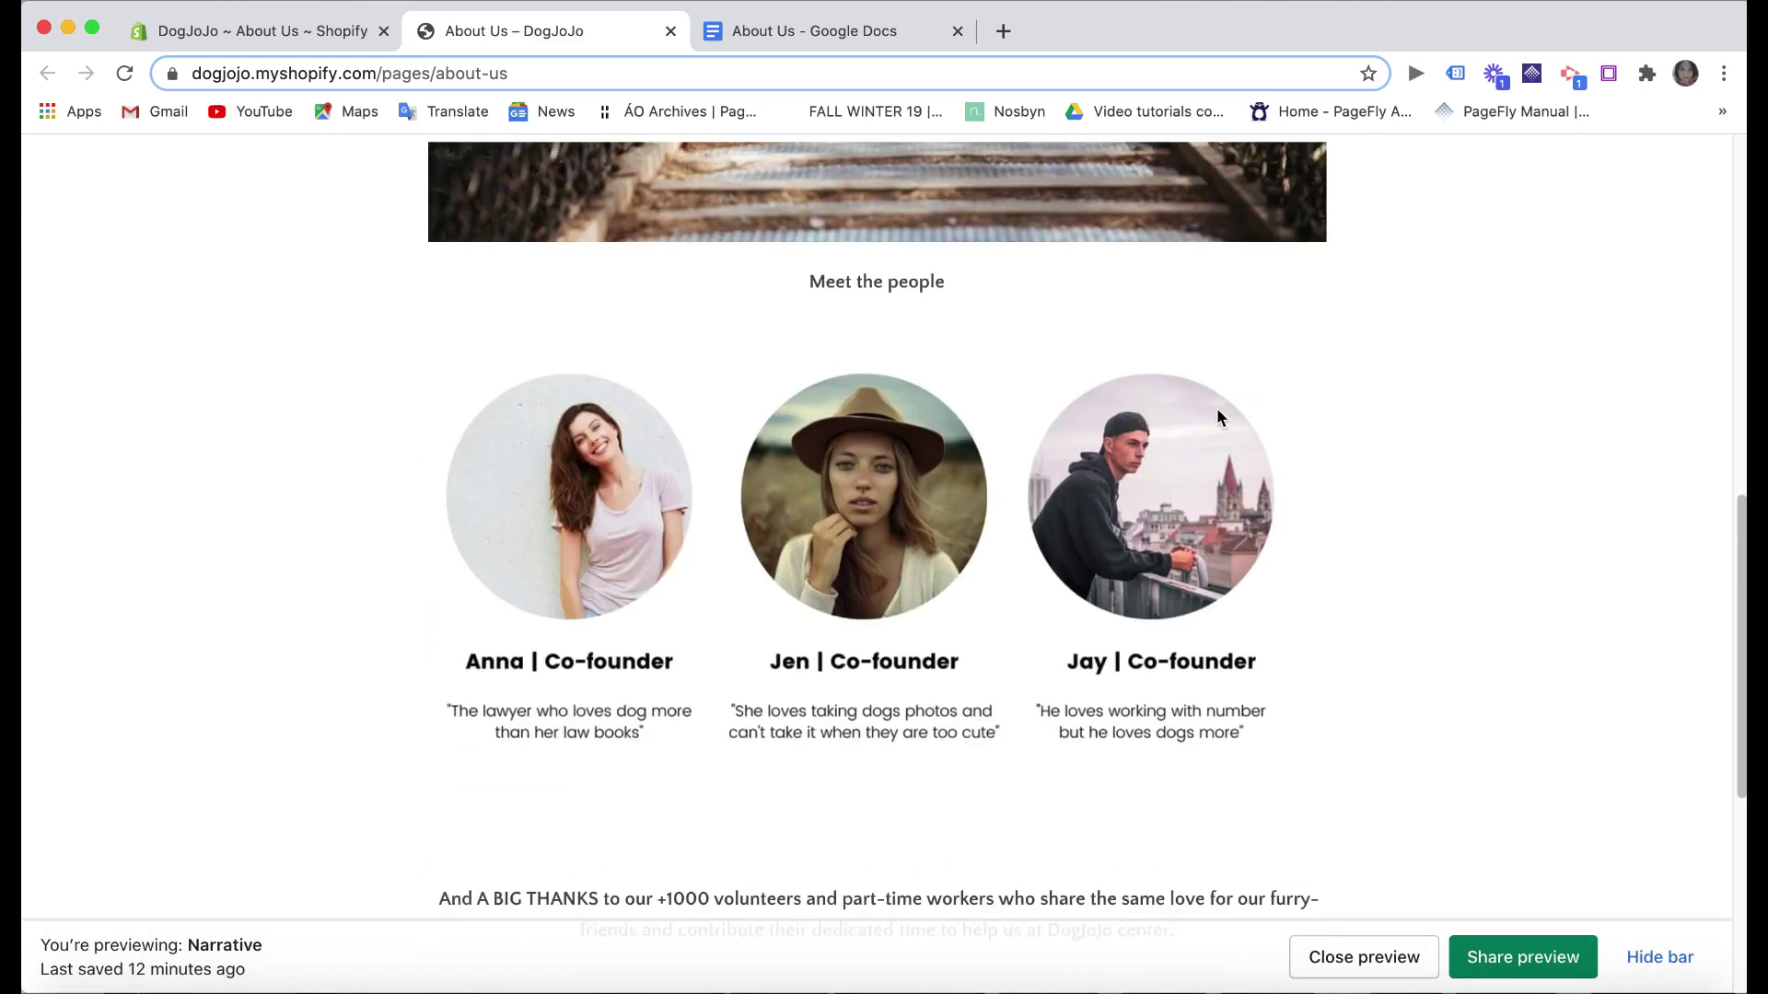
{"action": "scroll", "coordinate": [1217, 416], "scroll_direction": "down", "scroll_amount": 5}
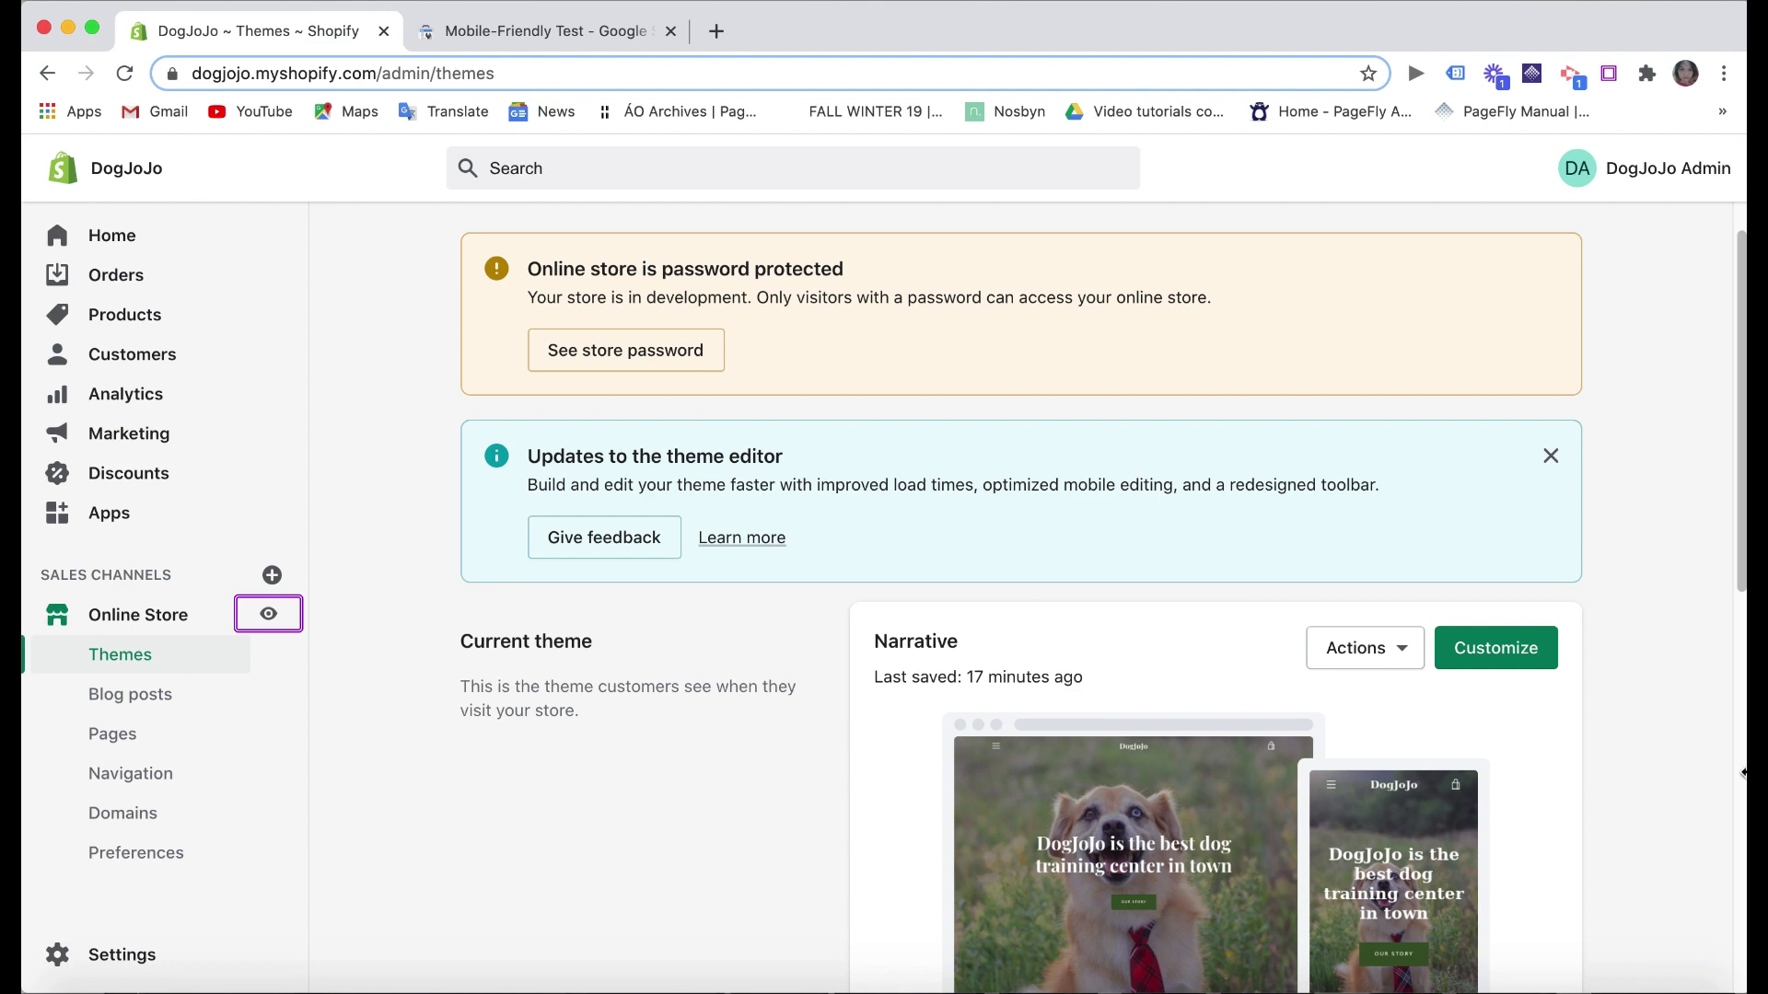
- Open the Narrative theme editor and switch its preview to the Mobile device size
{"action": "scroll", "coordinate": [1648, 773], "scroll_direction": "down", "scroll_amount": 10}
{"action": "scroll", "coordinate": [1651, 762], "scroll_direction": "up", "scroll_amount": 2}
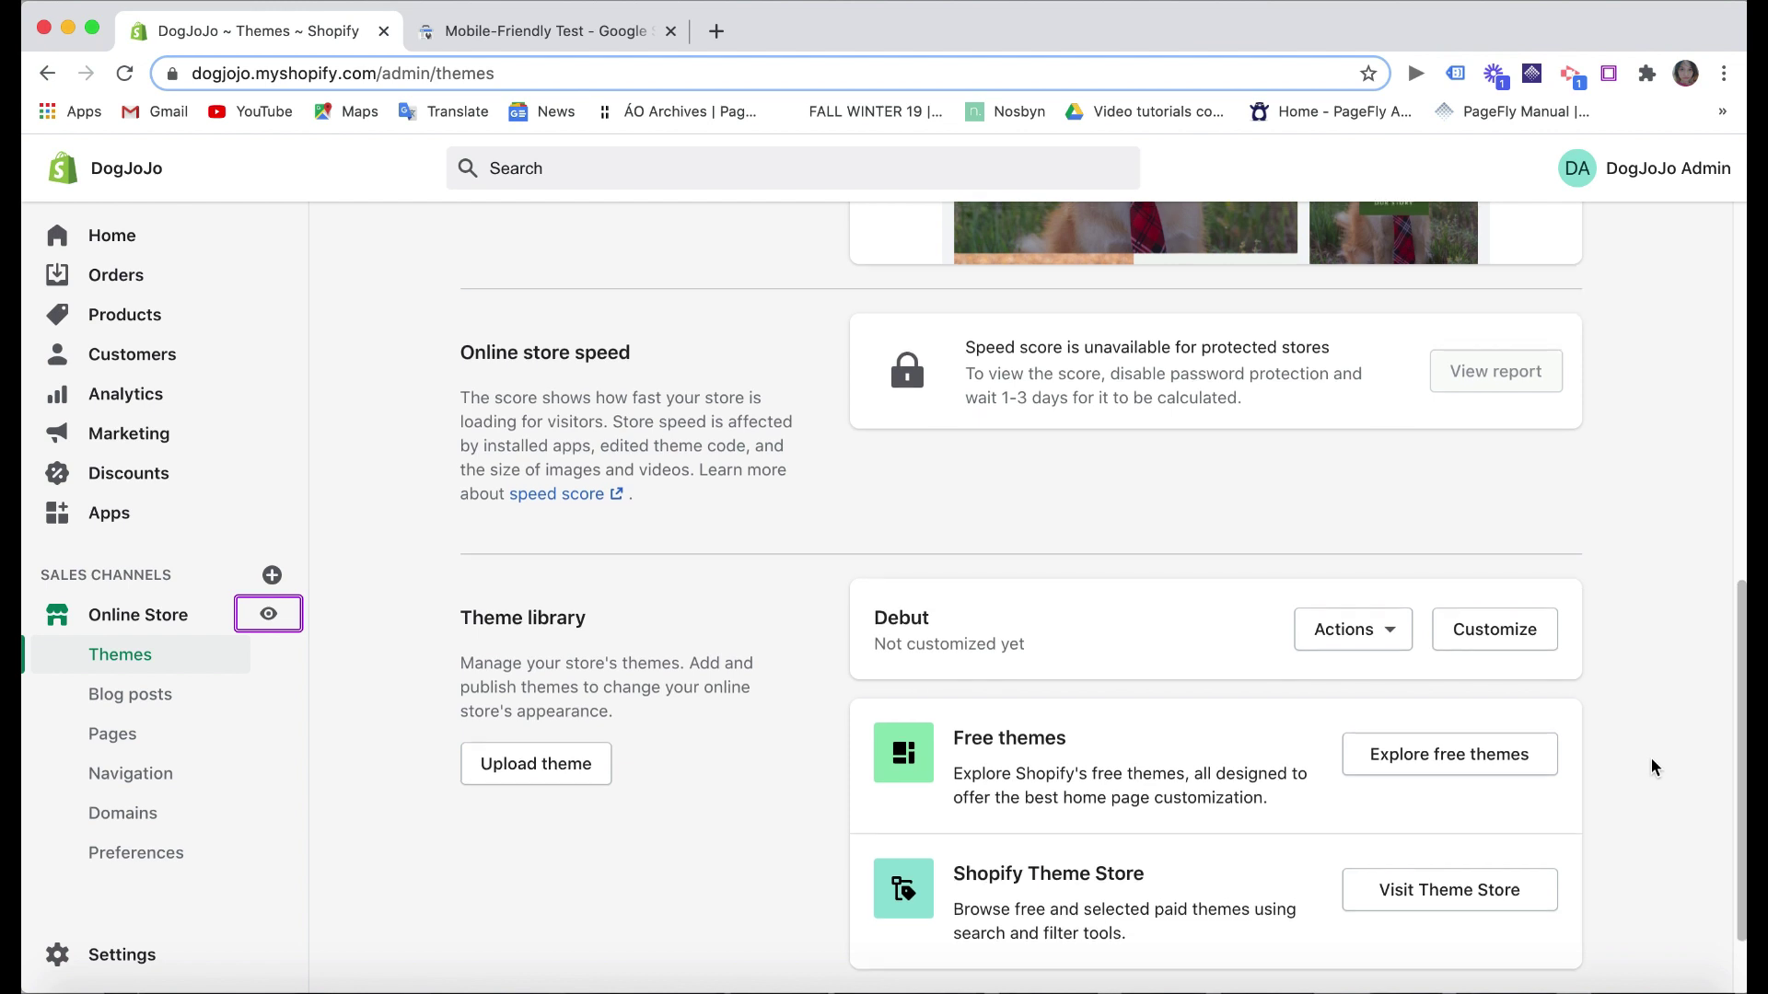
{"action": "scroll", "coordinate": [1651, 760], "scroll_direction": "up", "scroll_amount": 1}
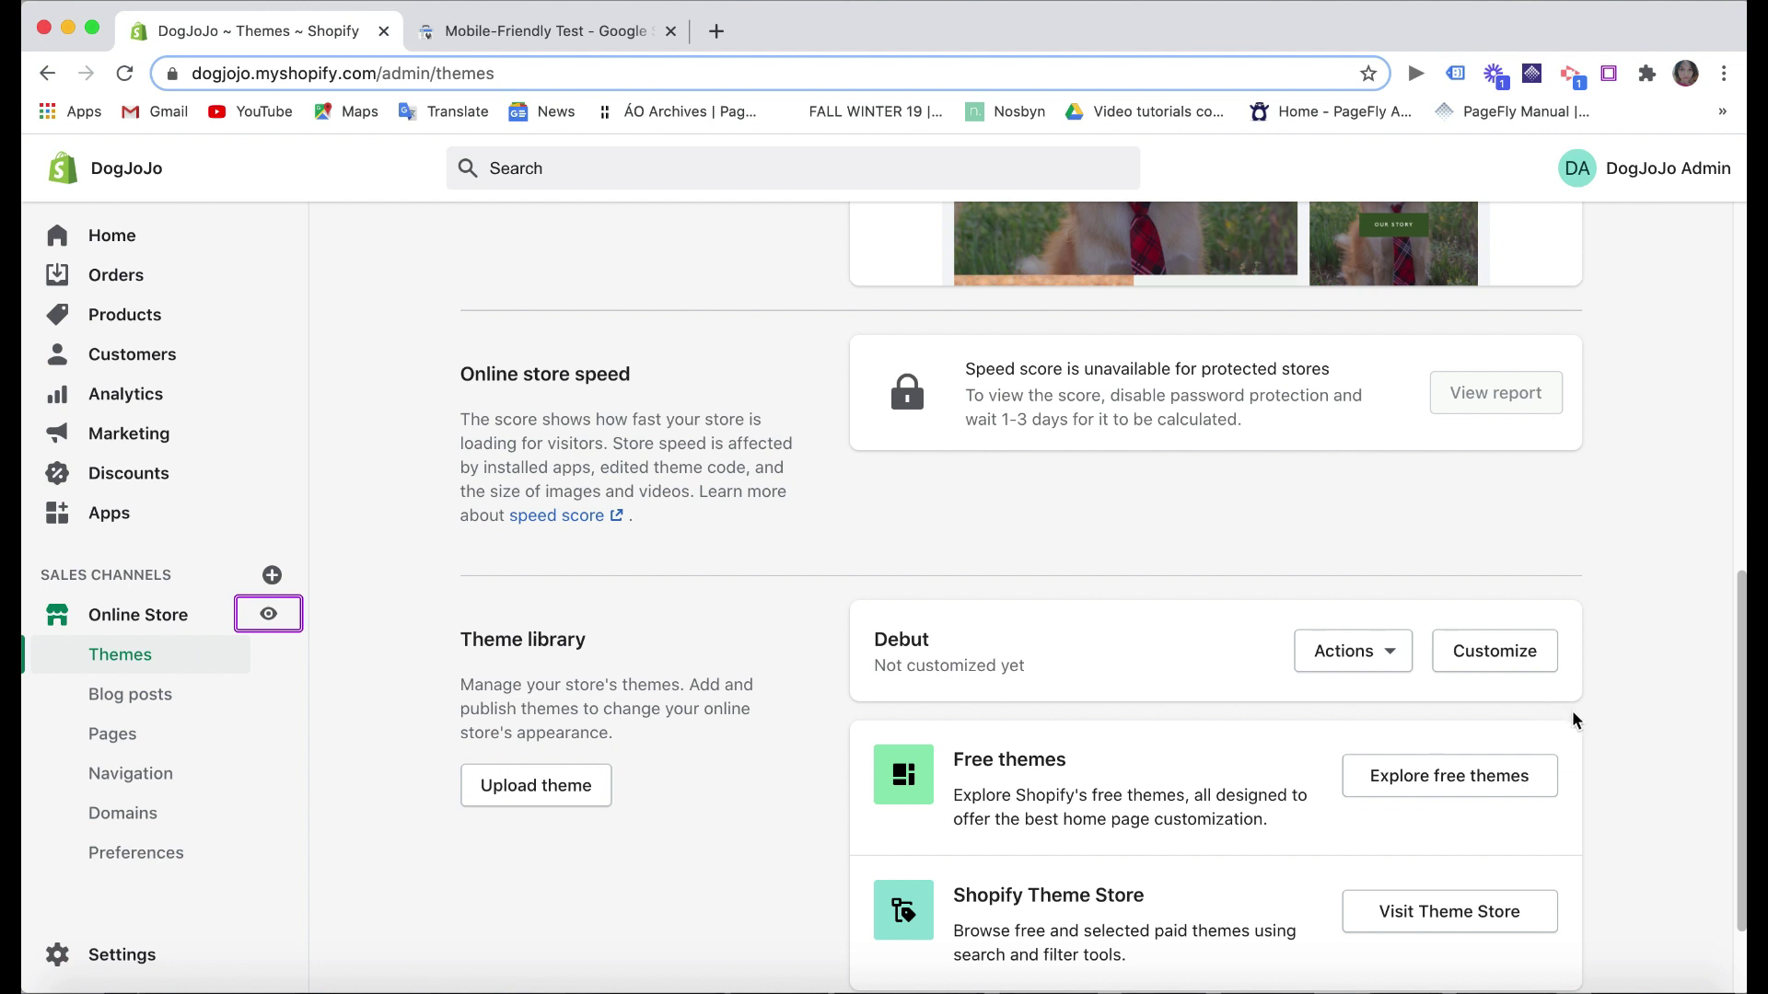
{"action": "scroll", "coordinate": [1578, 711], "scroll_direction": "up", "scroll_amount": 10}
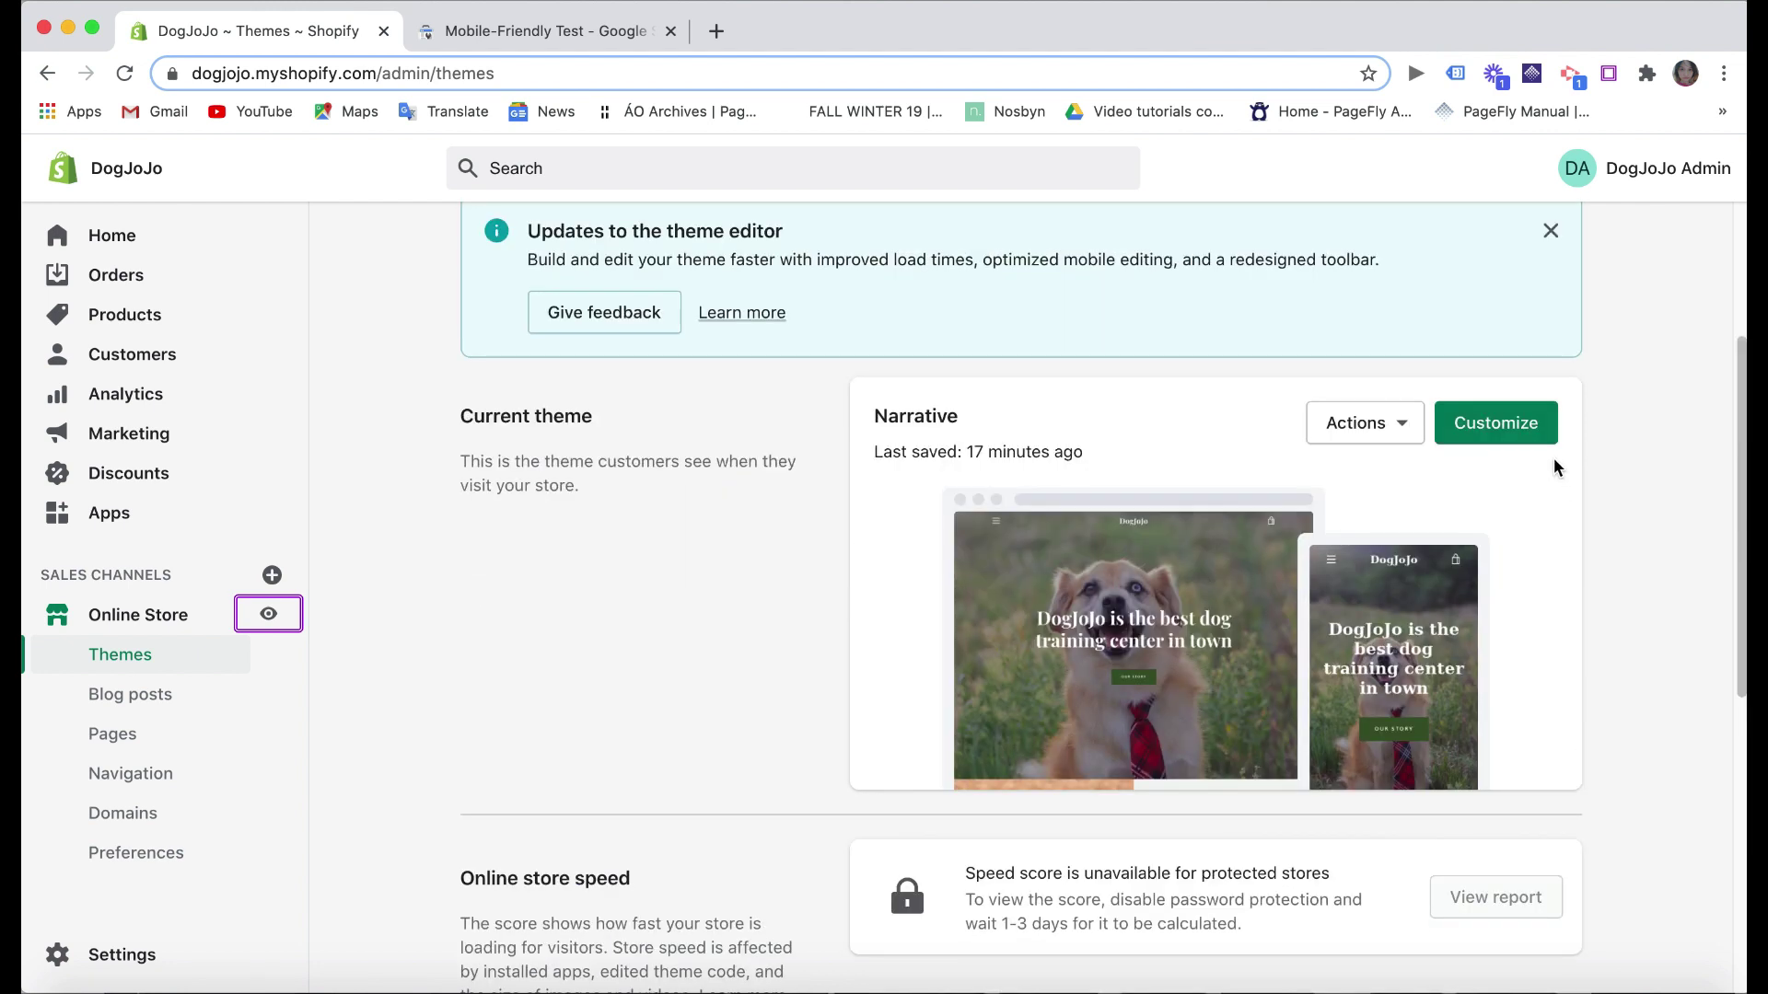
{"action": "left_click", "coordinate": [1514, 438]}
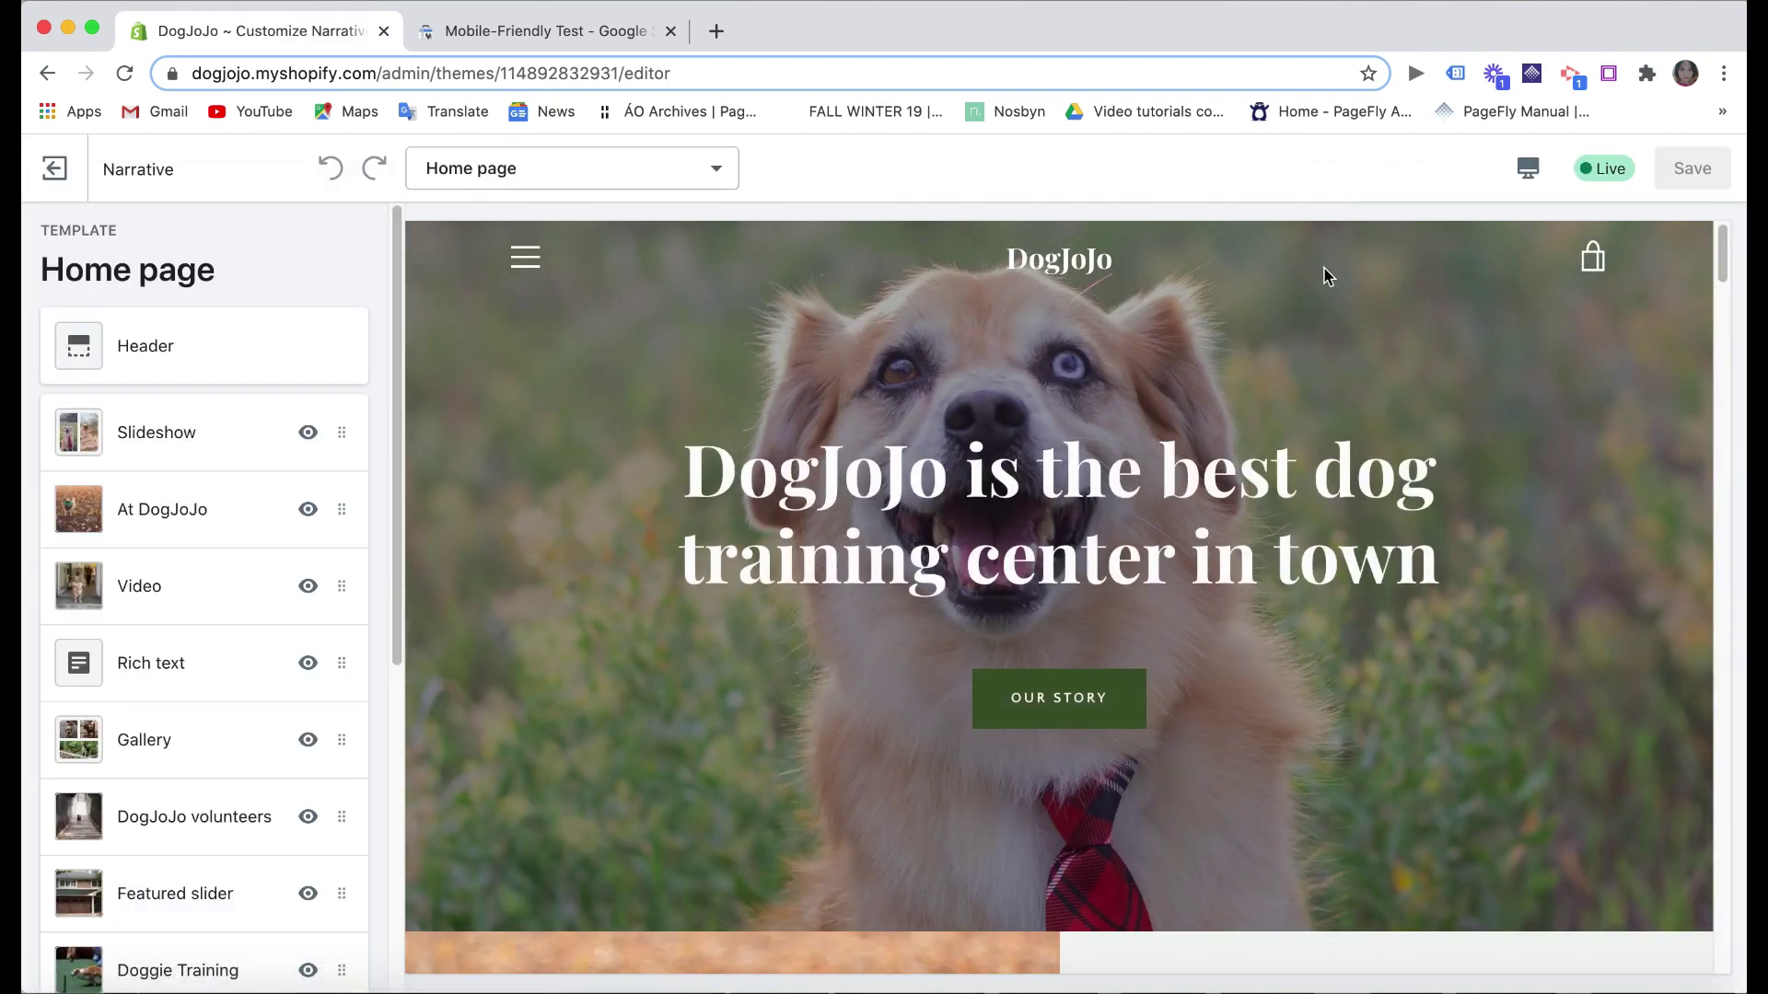
{"action": "left_click", "coordinate": [1527, 168]}
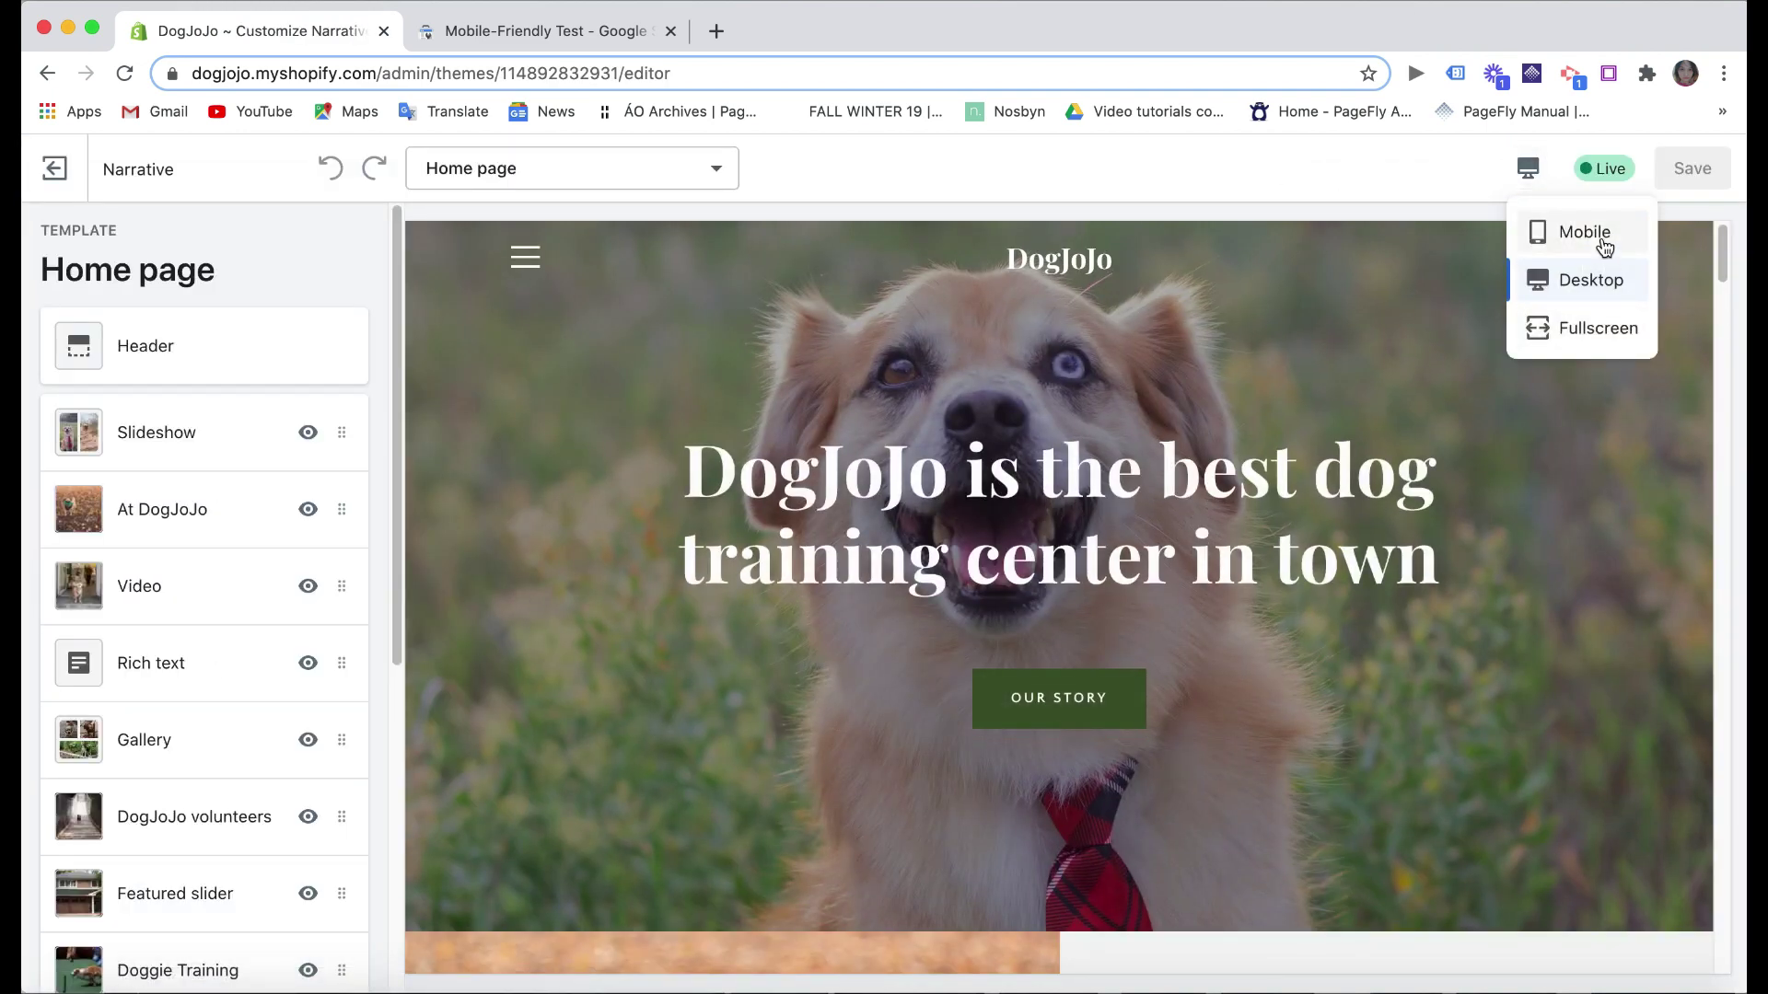
{"action": "left_click", "coordinate": [1603, 247]}
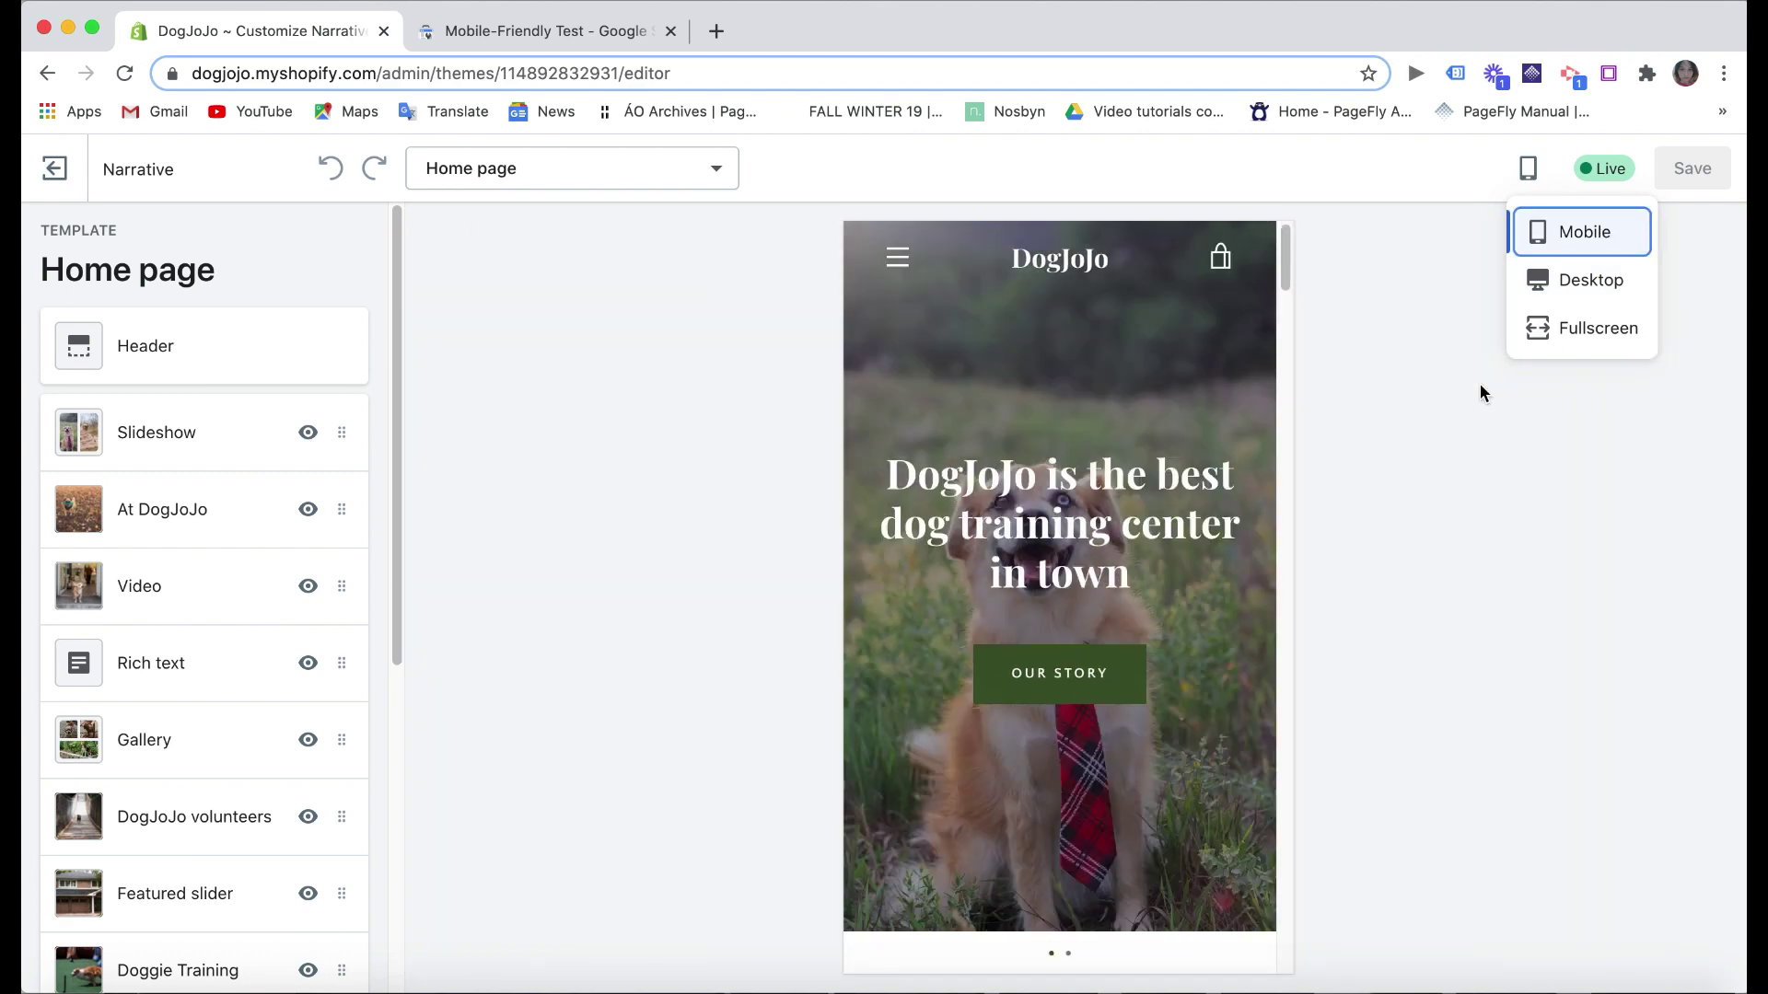
- Scroll through the mobile home page preview, then bring the Mobile-Friendly Test tab forward
{"action": "scroll", "coordinate": [1119, 396], "scroll_direction": "down", "scroll_amount": 10}
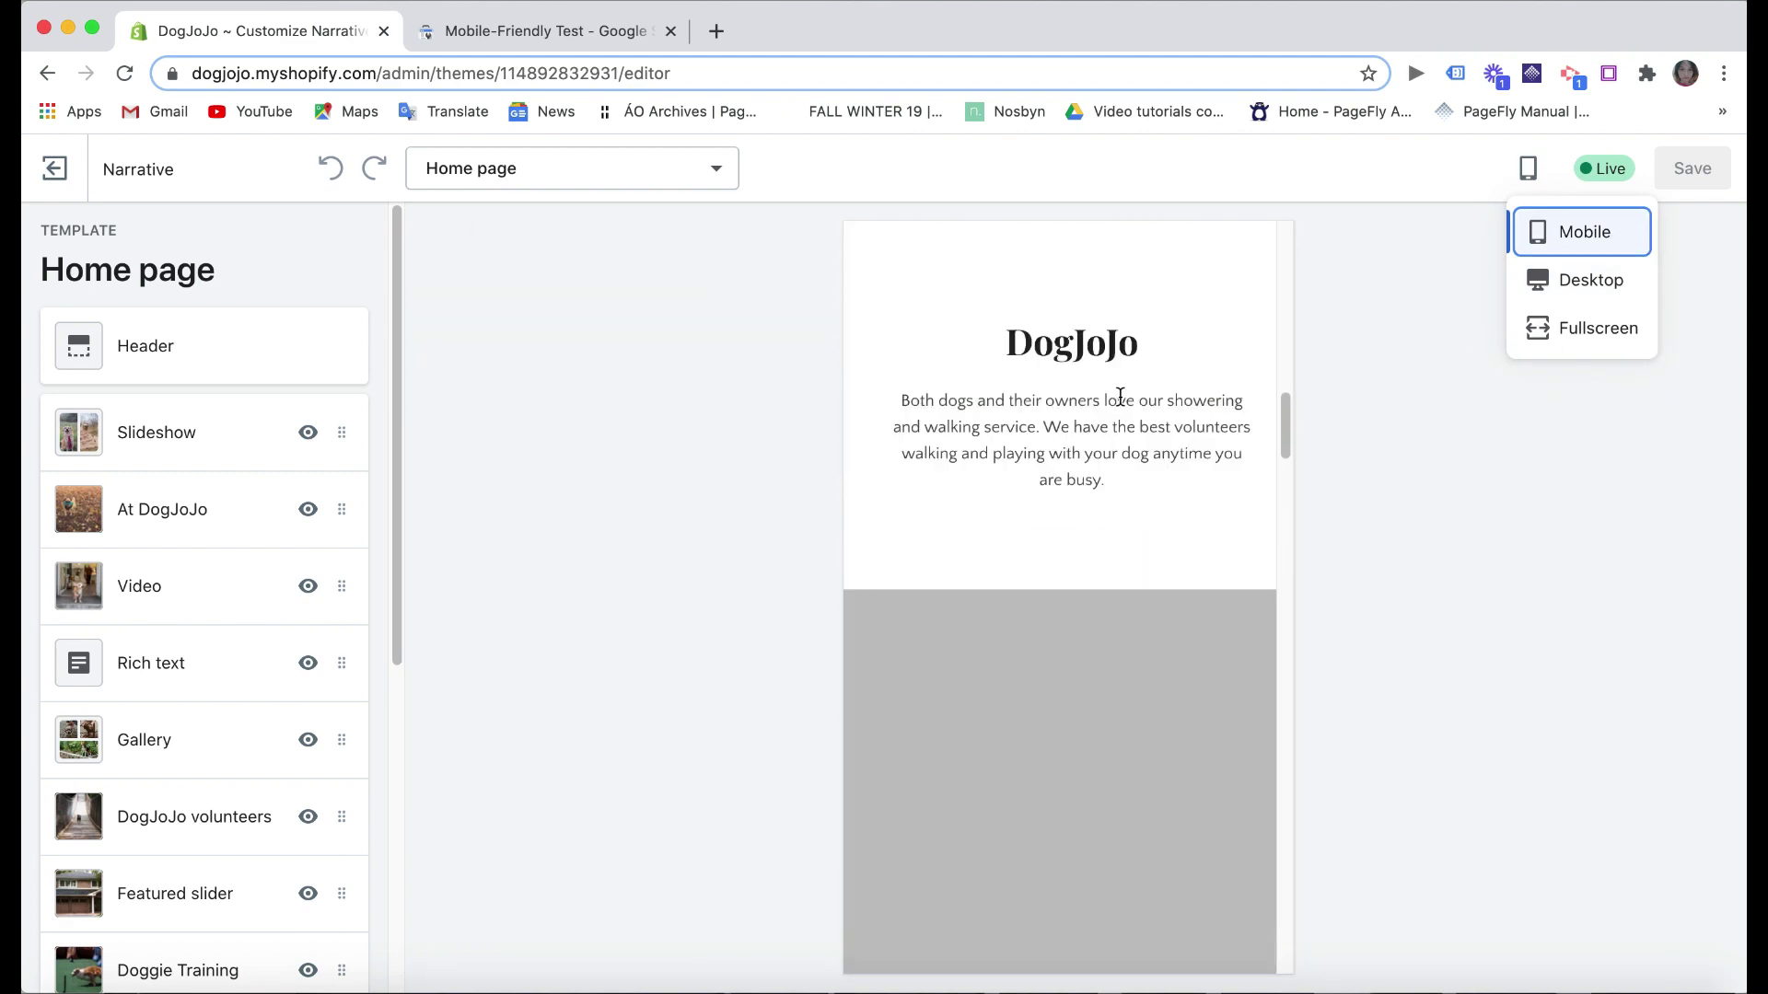
{"action": "scroll", "coordinate": [1119, 396], "scroll_direction": "down", "scroll_amount": 5}
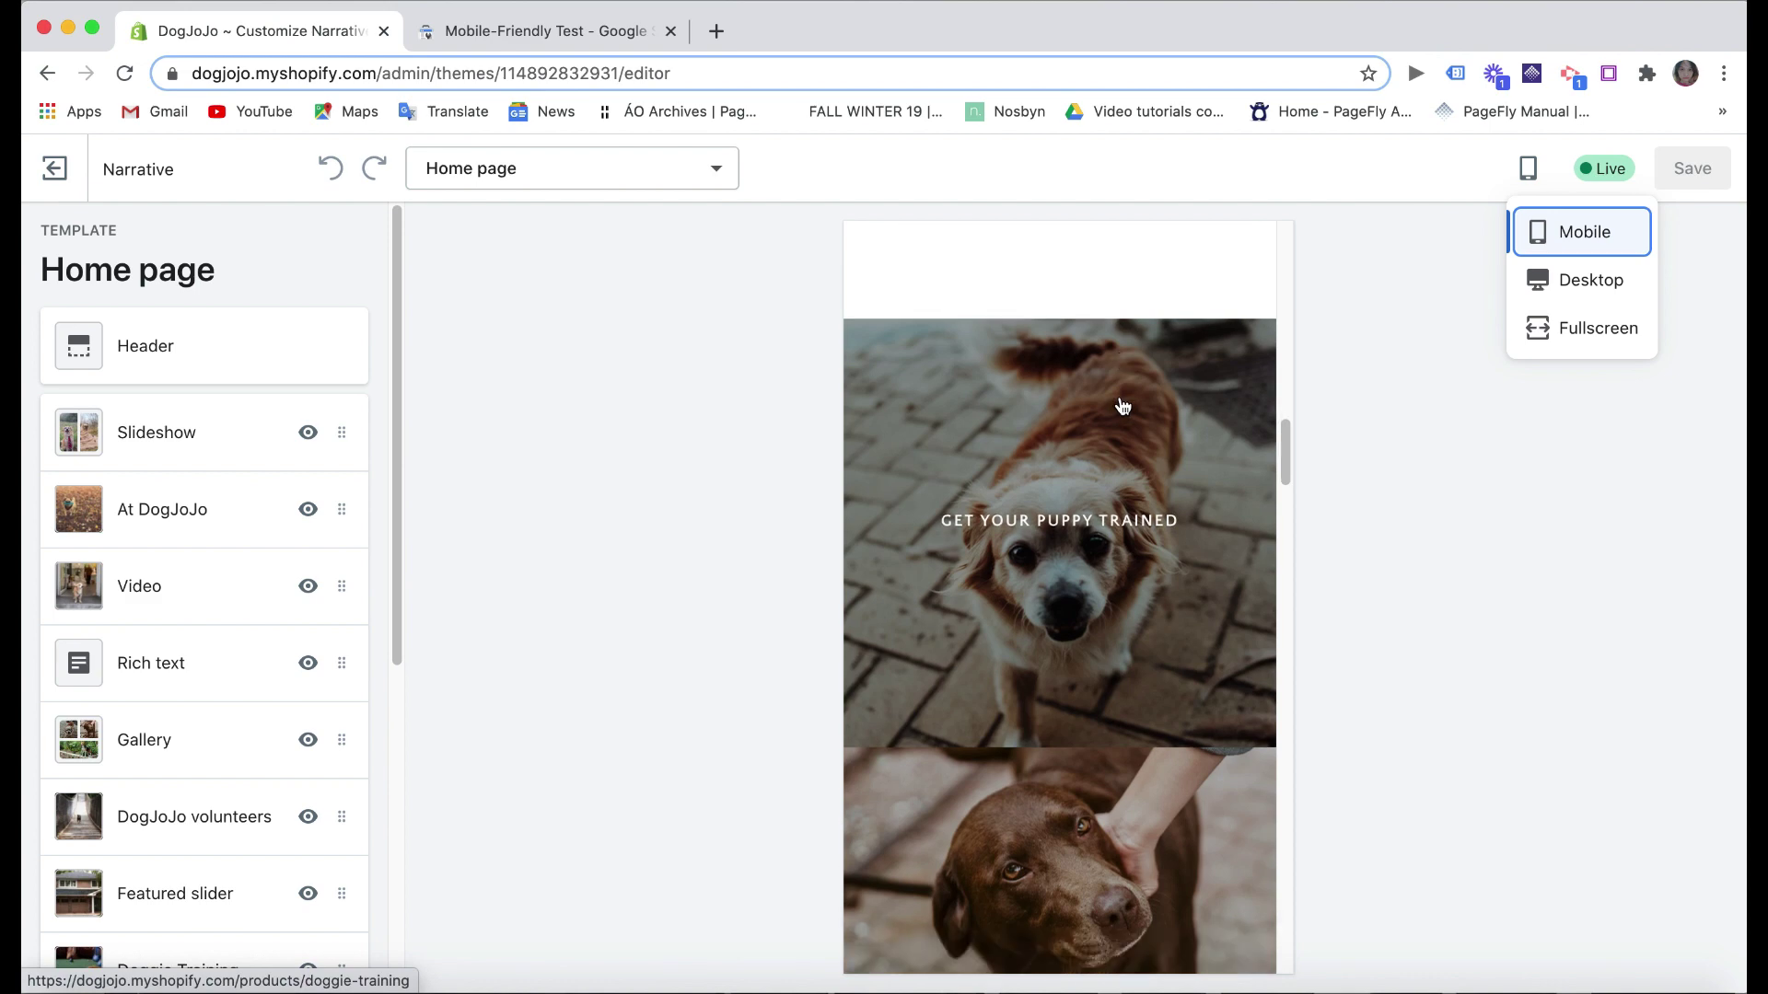
{"action": "scroll", "coordinate": [1122, 406], "scroll_direction": "down", "scroll_amount": 15}
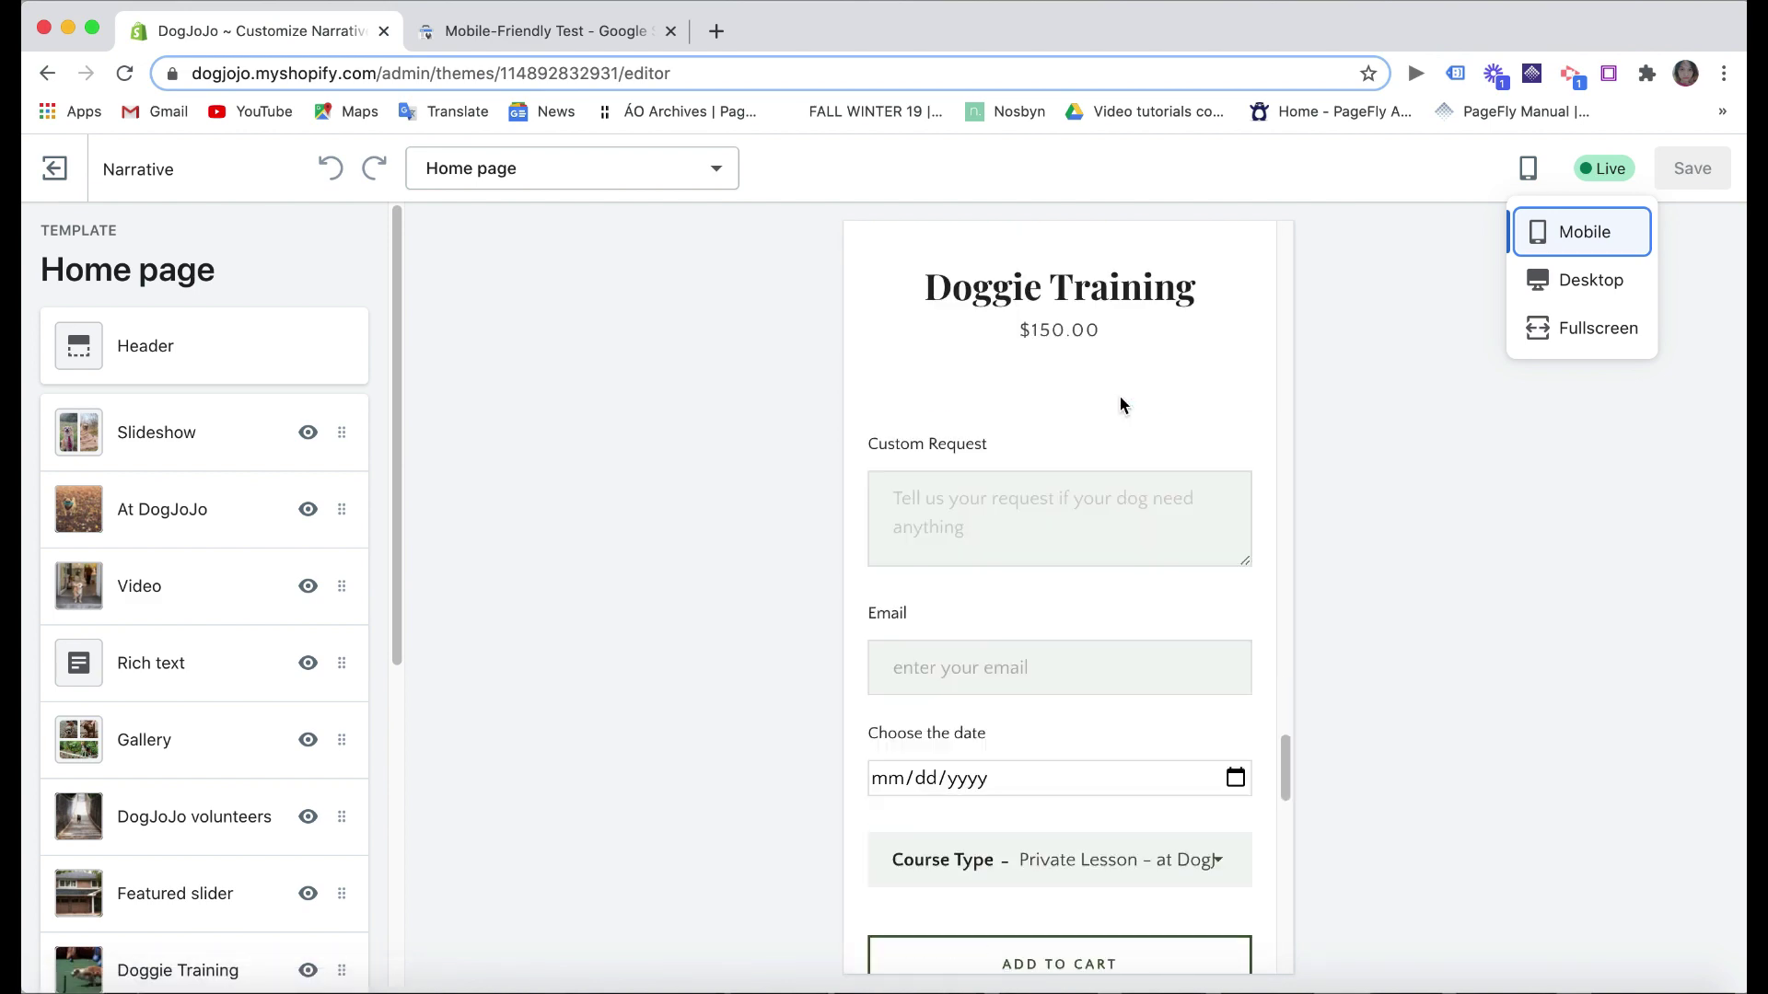
{"action": "scroll", "coordinate": [1120, 403], "scroll_direction": "up", "scroll_amount": 10}
{"action": "left_click", "coordinate": [596, 73]}
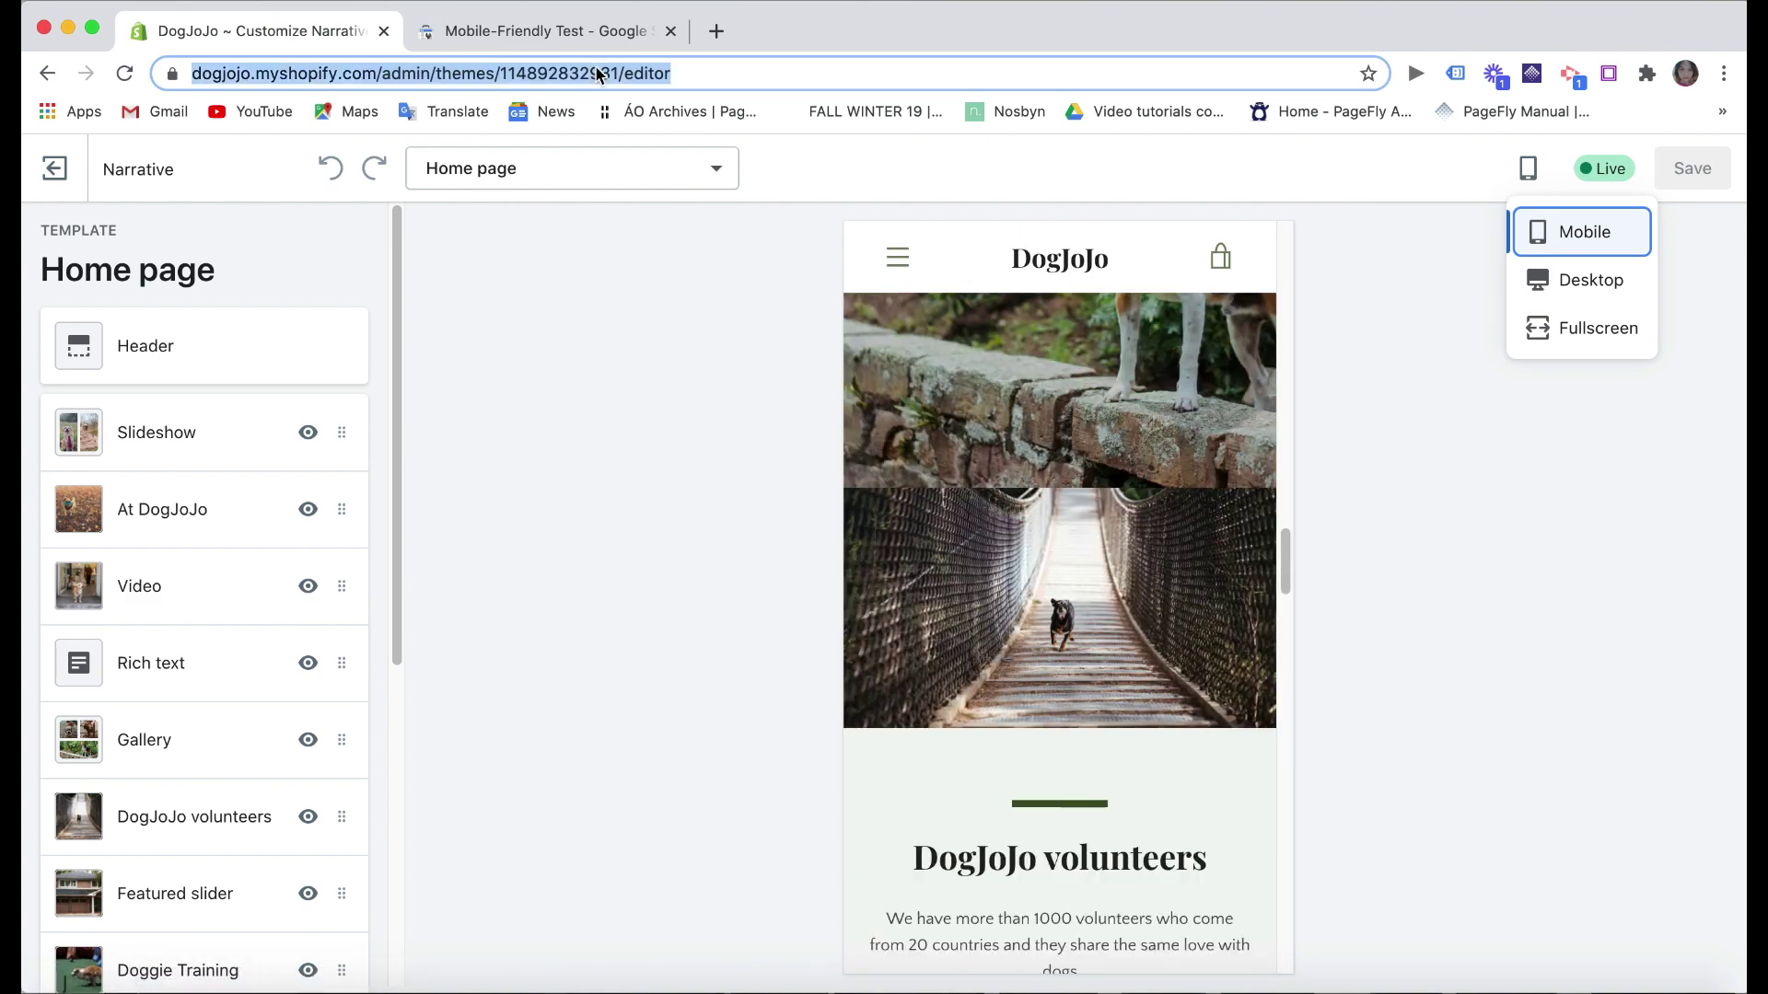
{"action": "left_click", "coordinate": [598, 41]}
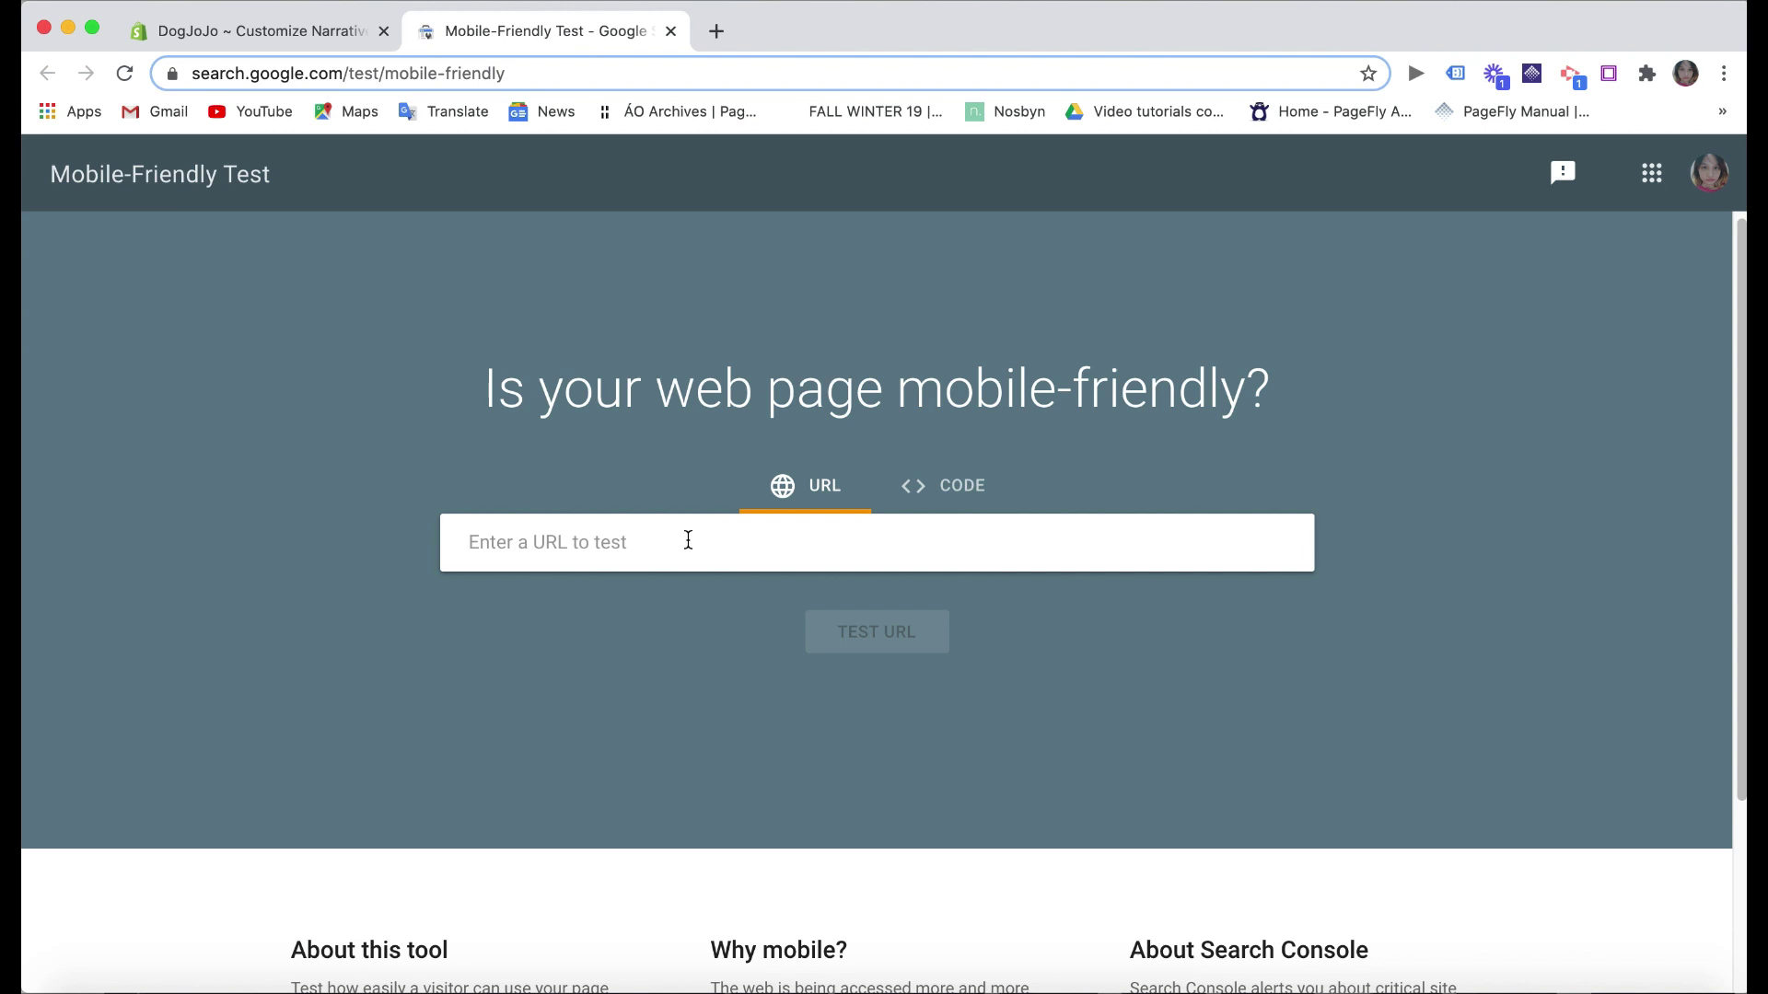
- Open the DogJoJo storefront in a new tab and copy its web address
{"action": "left_click", "coordinate": [321, 18]}
{"action": "left_click", "coordinate": [267, 611]}
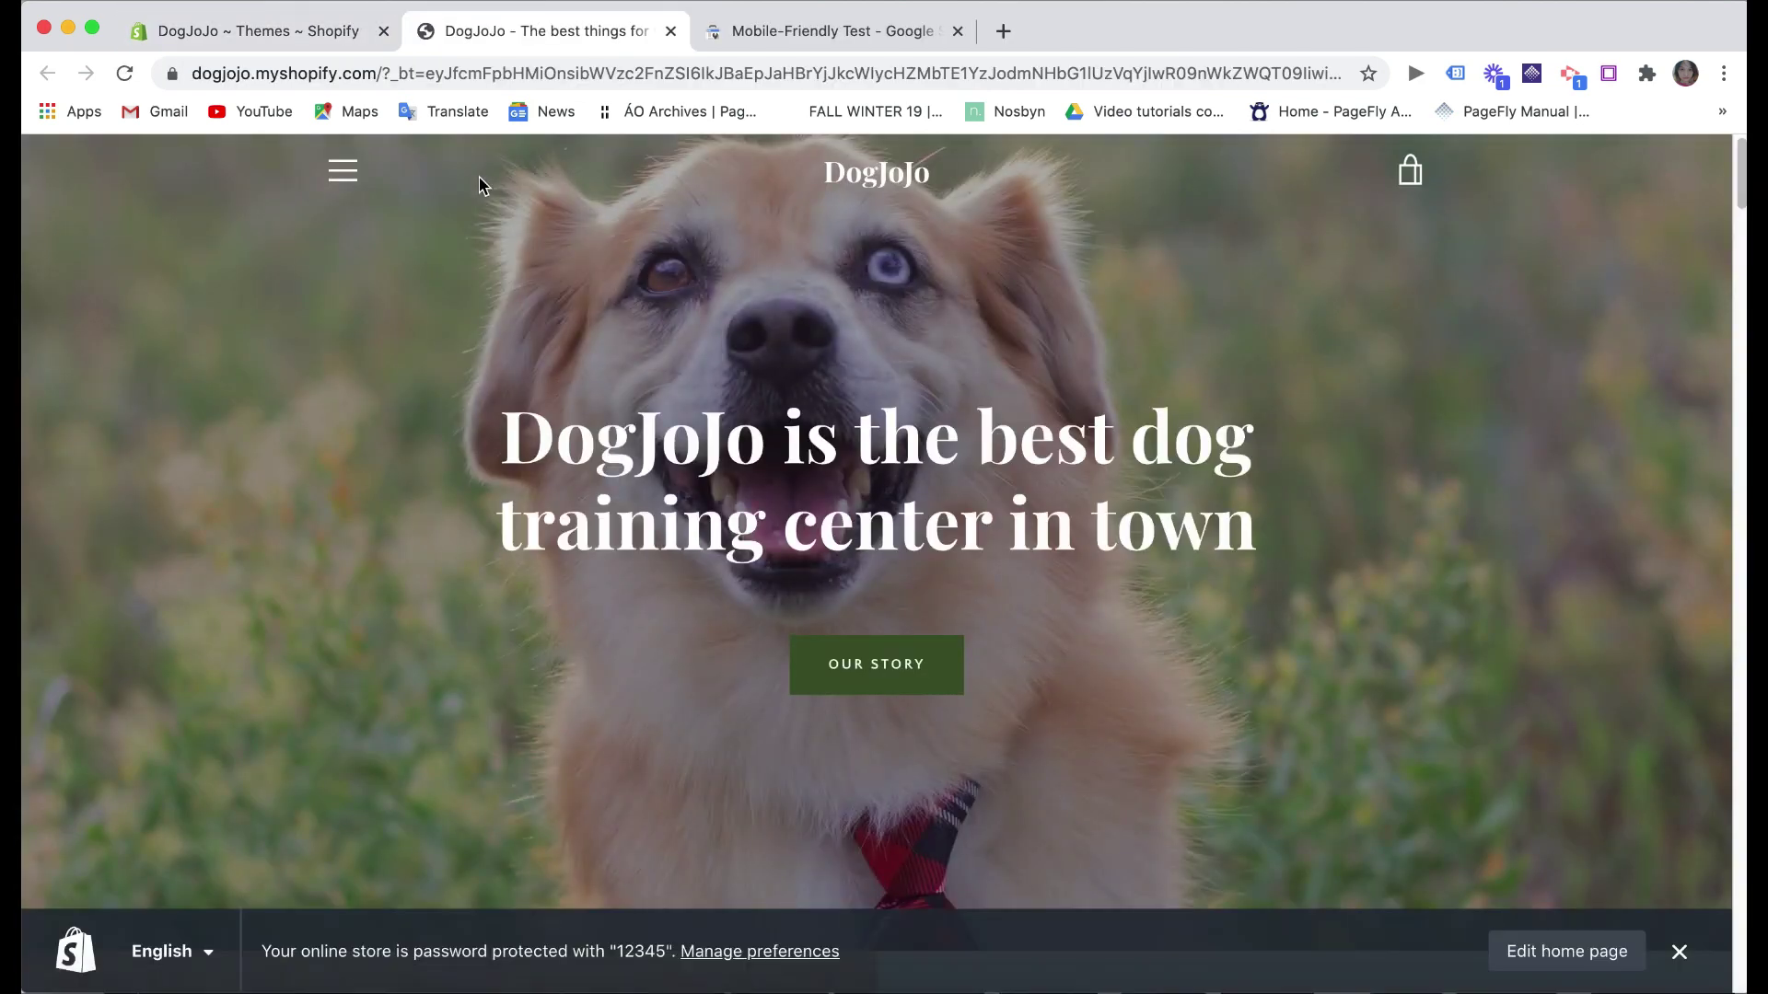
{"action": "left_click", "coordinate": [368, 74]}
- Test the pasted storefront URL in Mobile-Friendly Test and review the 'Page is mobile friendly' result
{"action": "left_click", "coordinate": [816, 31]}
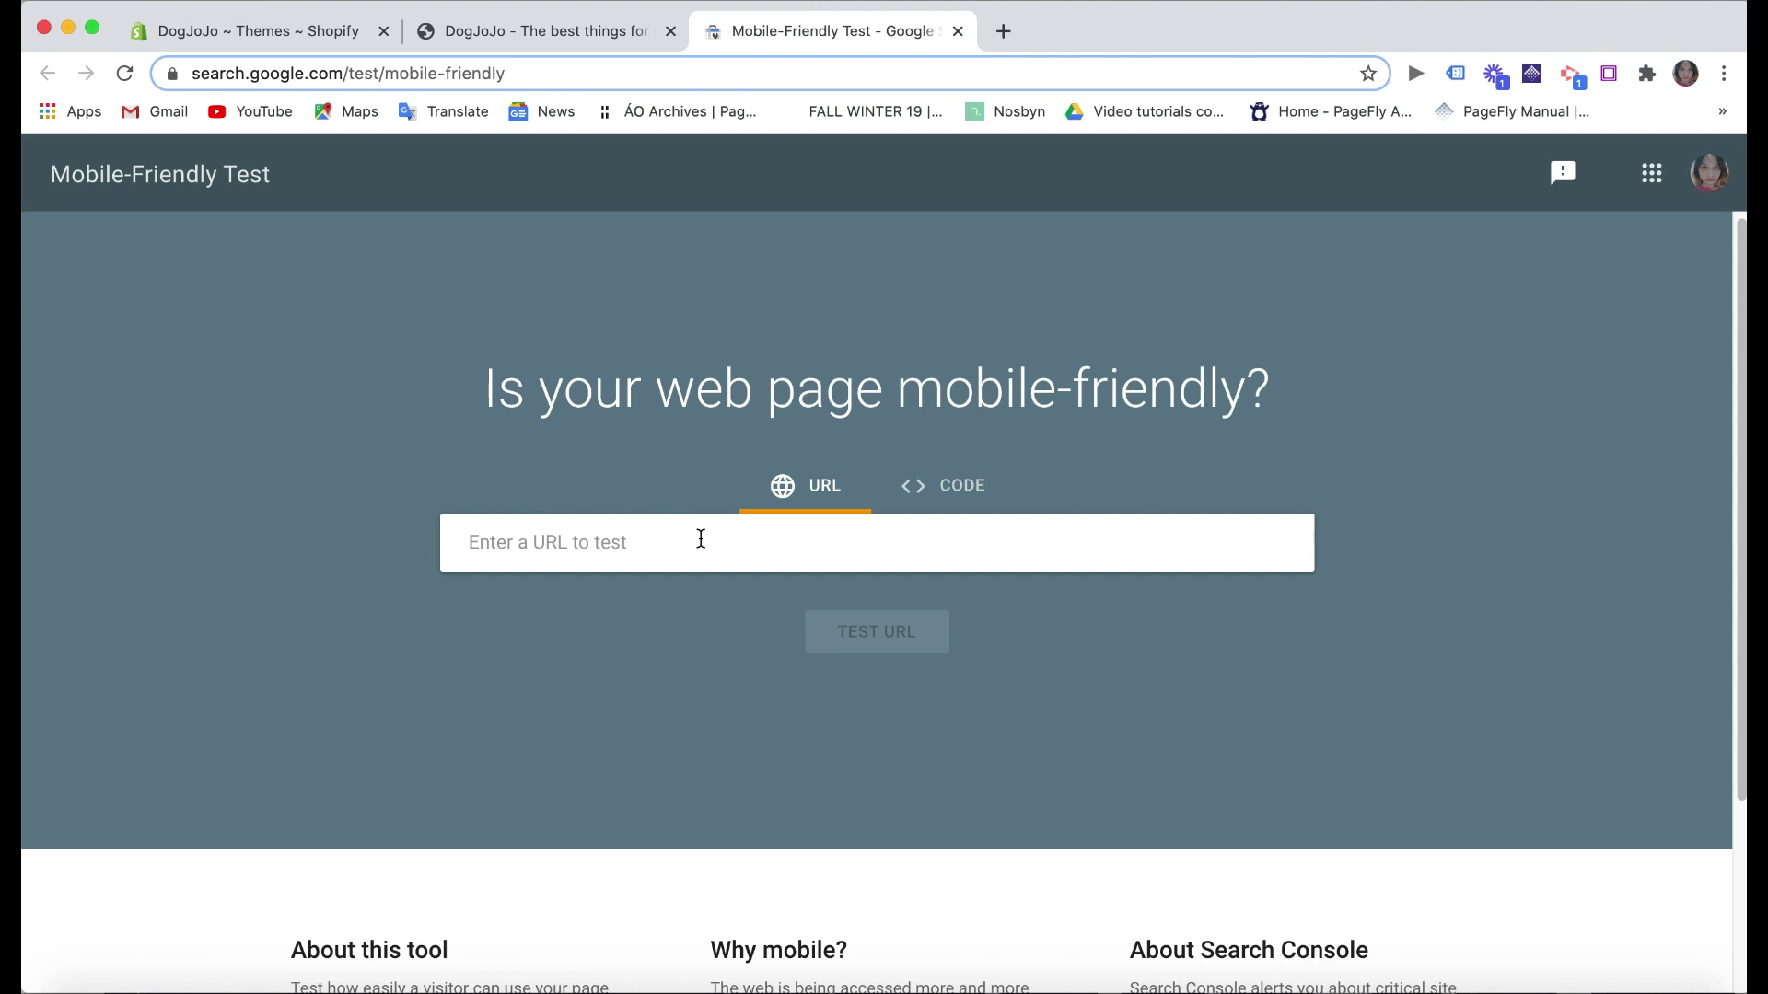
{"action": "type", "text": "https://dogjojo.myshopify.com/"}
{"action": "left_click", "coordinate": [887, 642]}
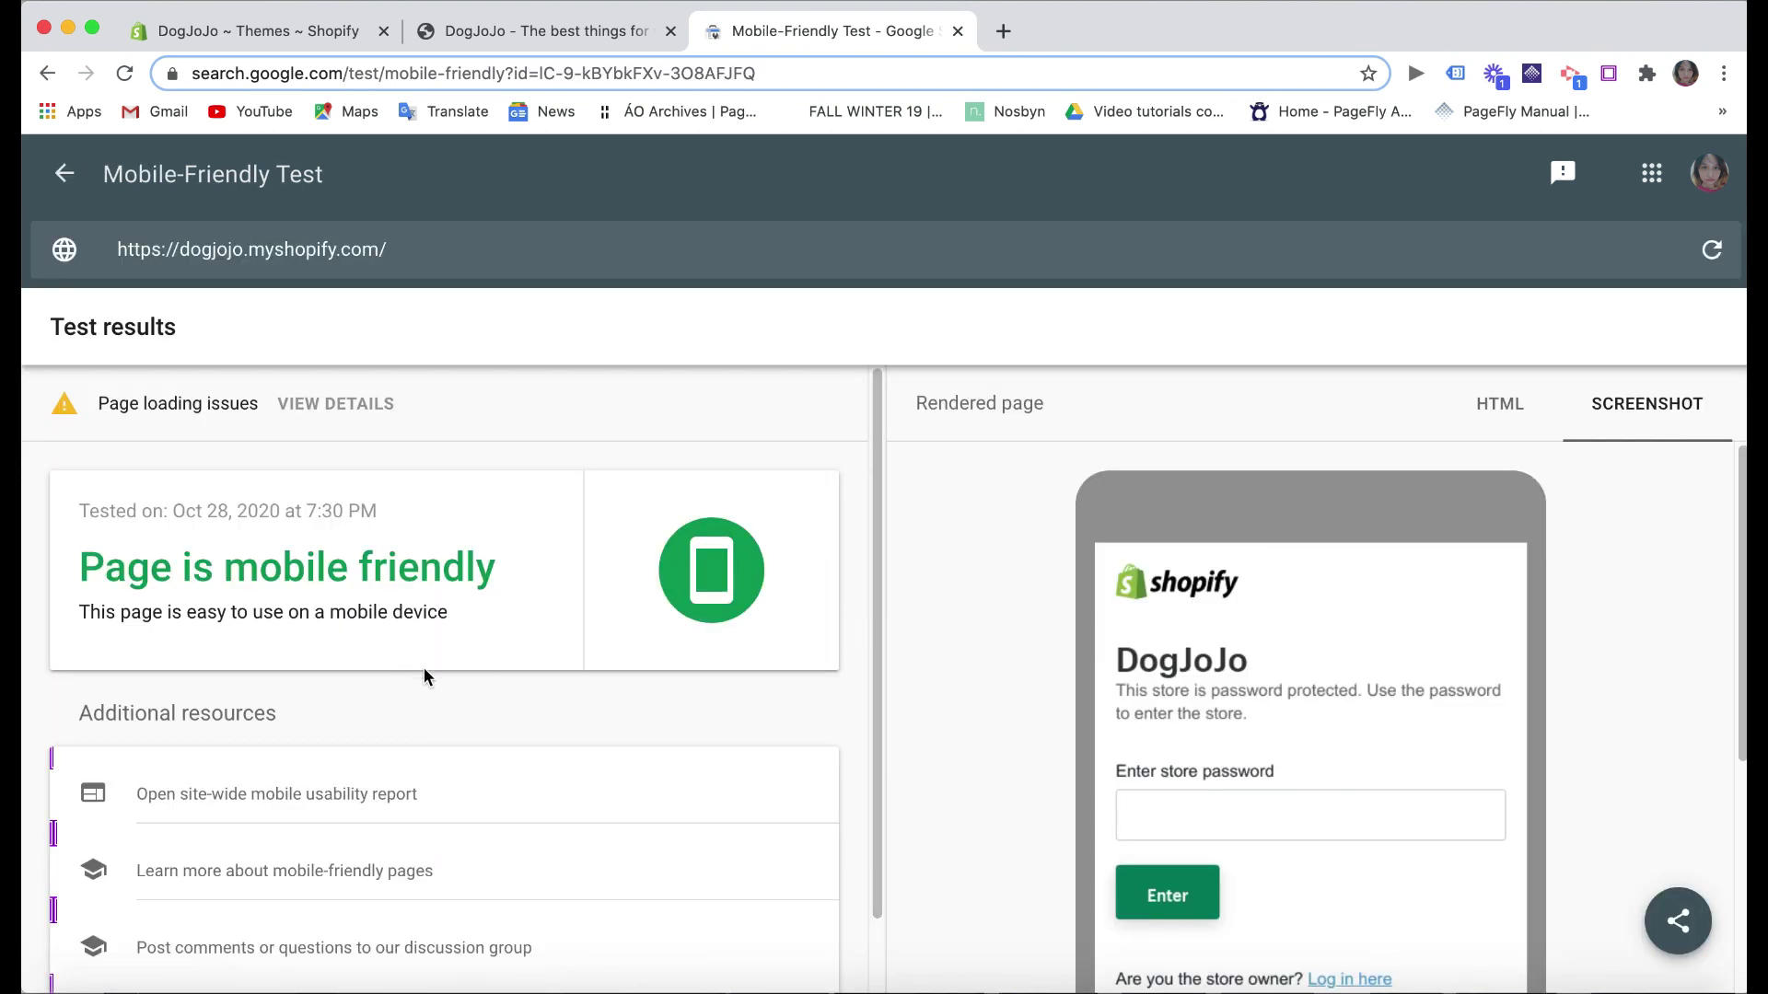
{"action": "scroll", "coordinate": [423, 666], "scroll_direction": "down", "scroll_amount": 2}
{"action": "scroll", "coordinate": [1128, 660], "scroll_direction": "down", "scroll_amount": 1}
{"action": "scroll", "coordinate": [510, 648], "scroll_direction": "up", "scroll_amount": 1}
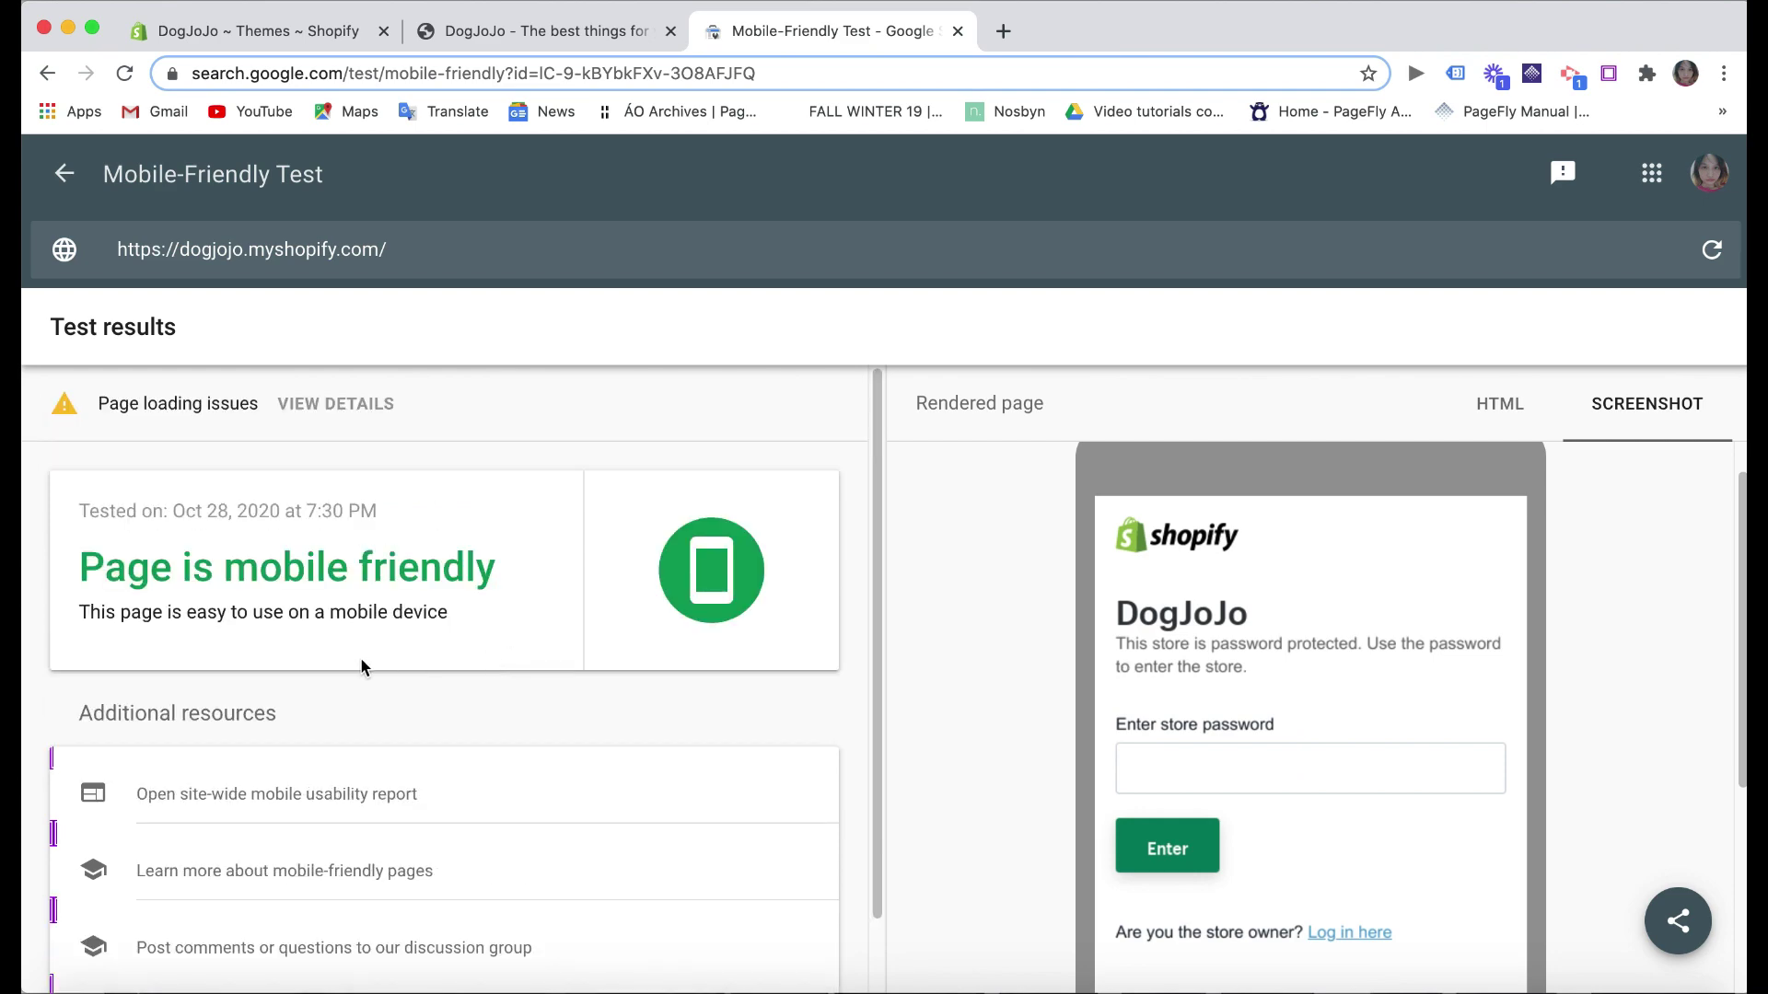
{"action": "scroll", "coordinate": [361, 655], "scroll_direction": "down", "scroll_amount": 1}
- Review the DogJoJo storefront from hero through volunteers, booking fields and testimonials, then return upward
{"action": "key", "text": "ctrl+shift+Tab"}
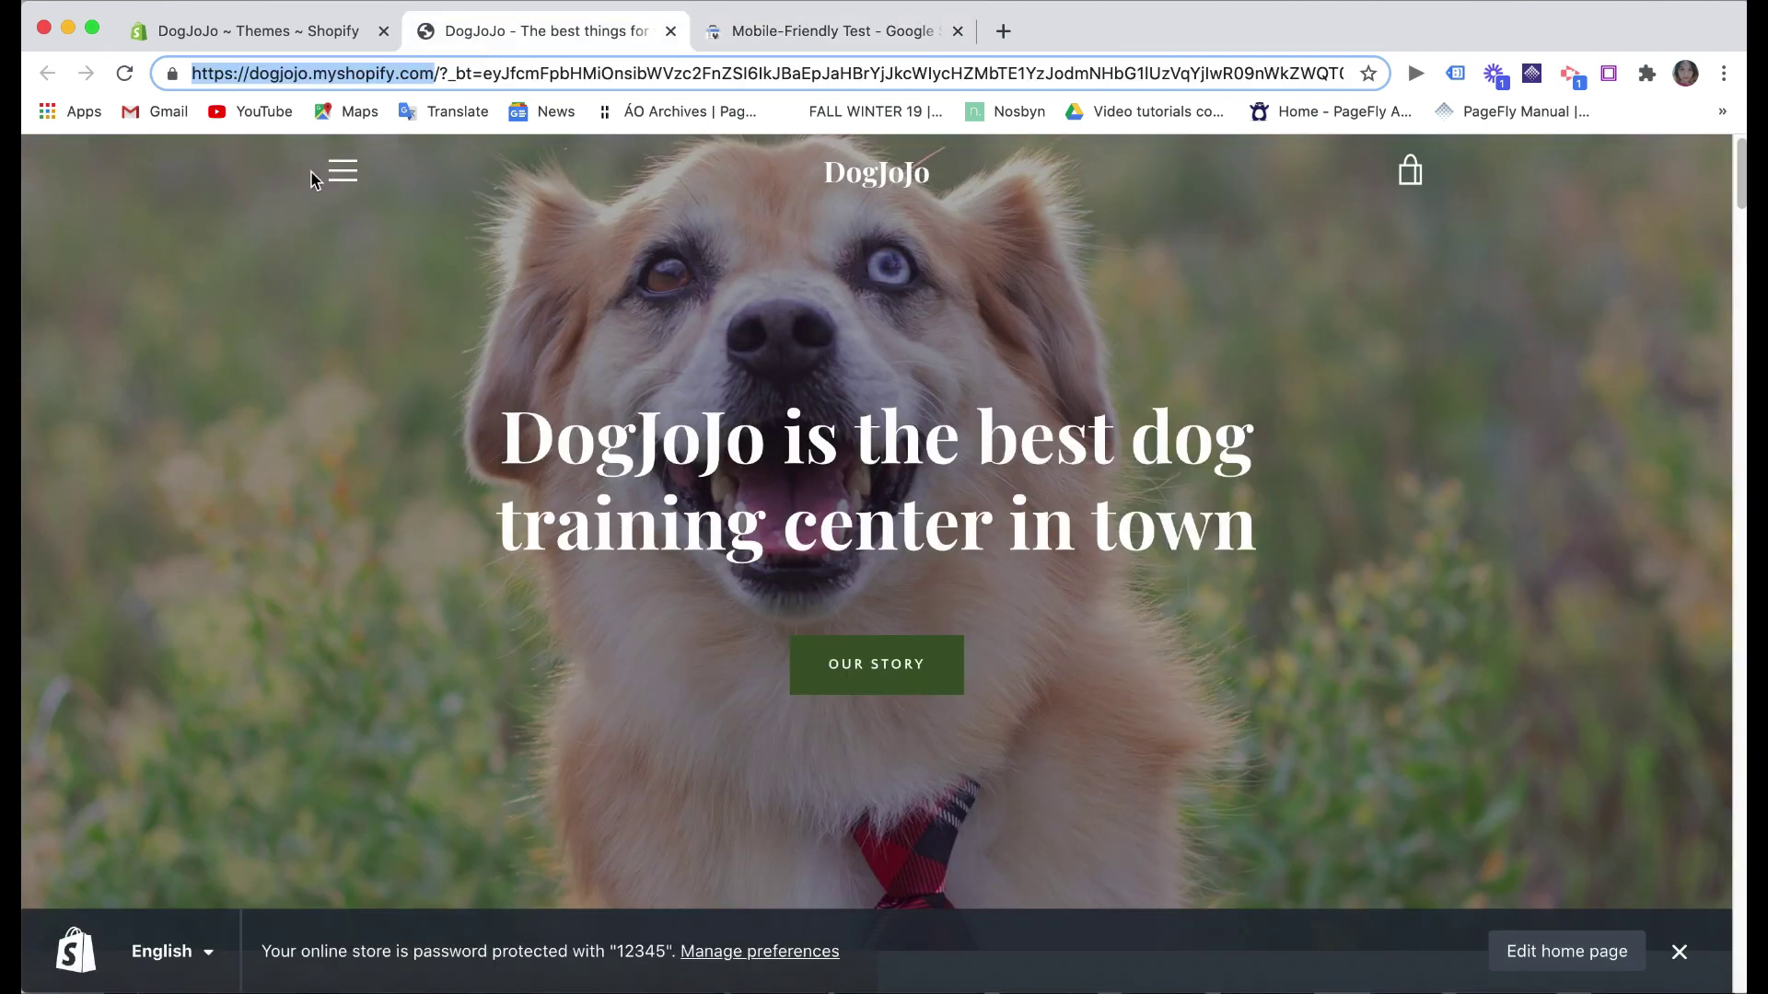
{"action": "scroll", "coordinate": [506, 428], "scroll_direction": "down", "scroll_amount": 15}
{"action": "scroll", "coordinate": [505, 437], "scroll_direction": "down", "scroll_amount": 12}
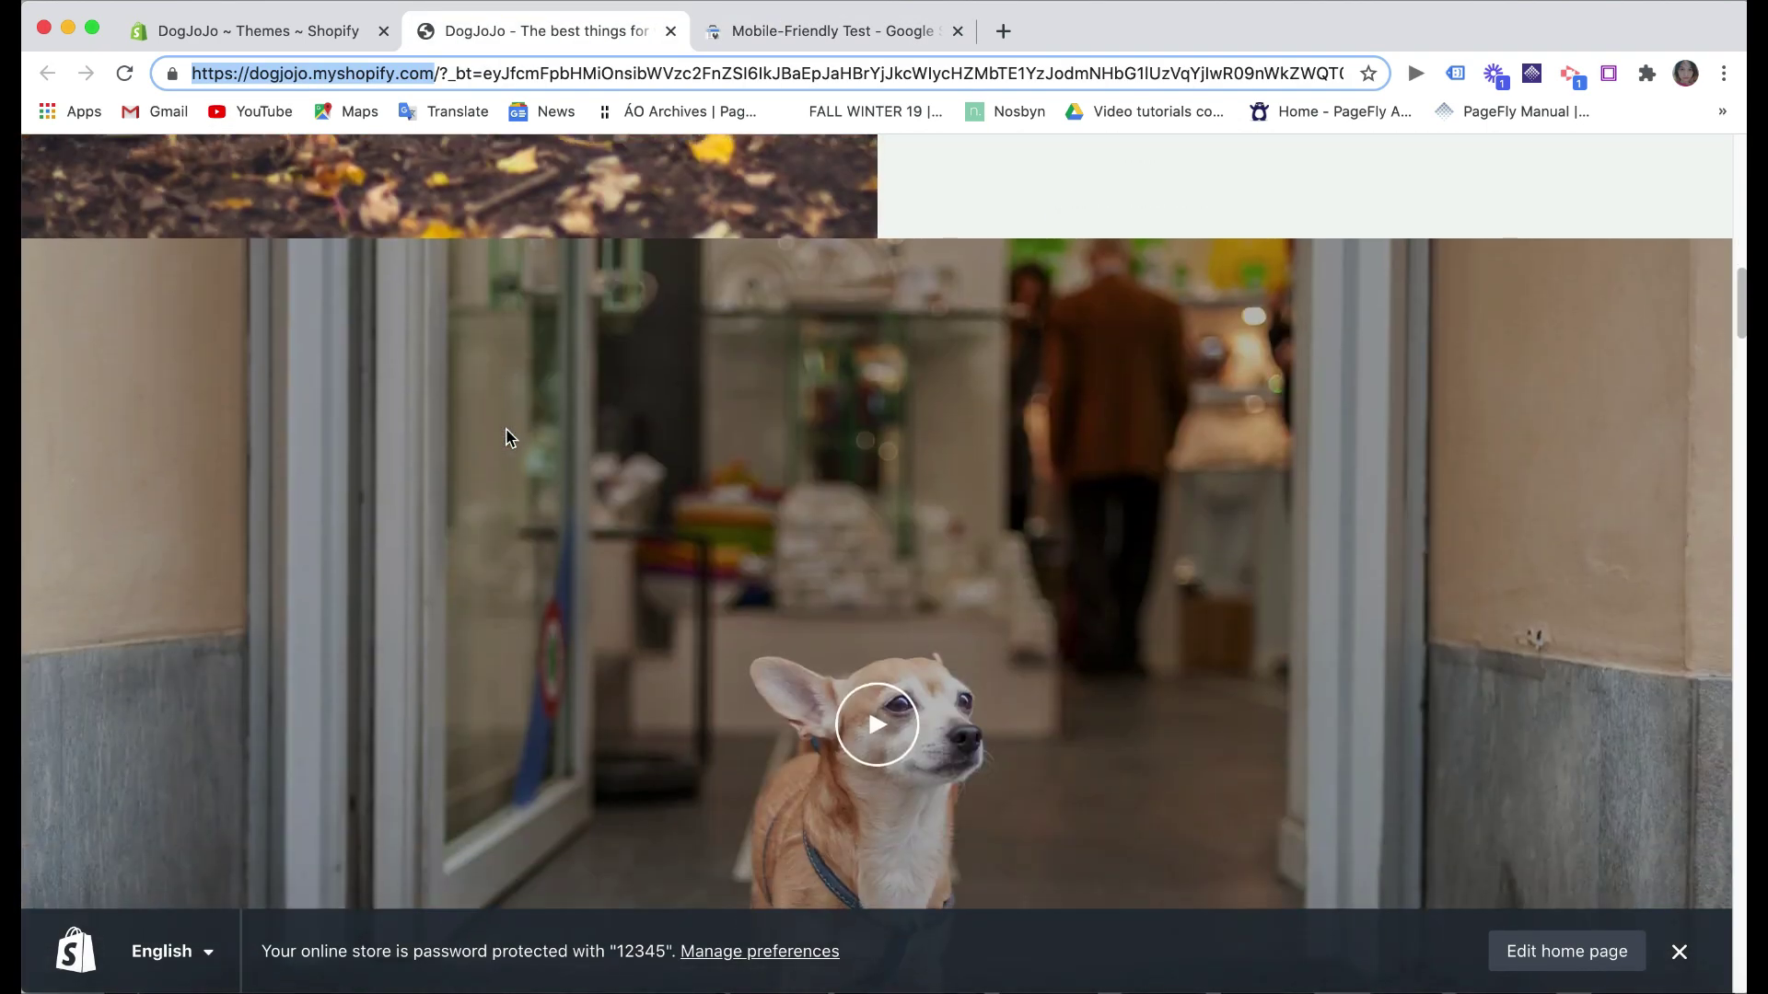
{"action": "scroll", "coordinate": [510, 437], "scroll_direction": "down", "scroll_amount": 15}
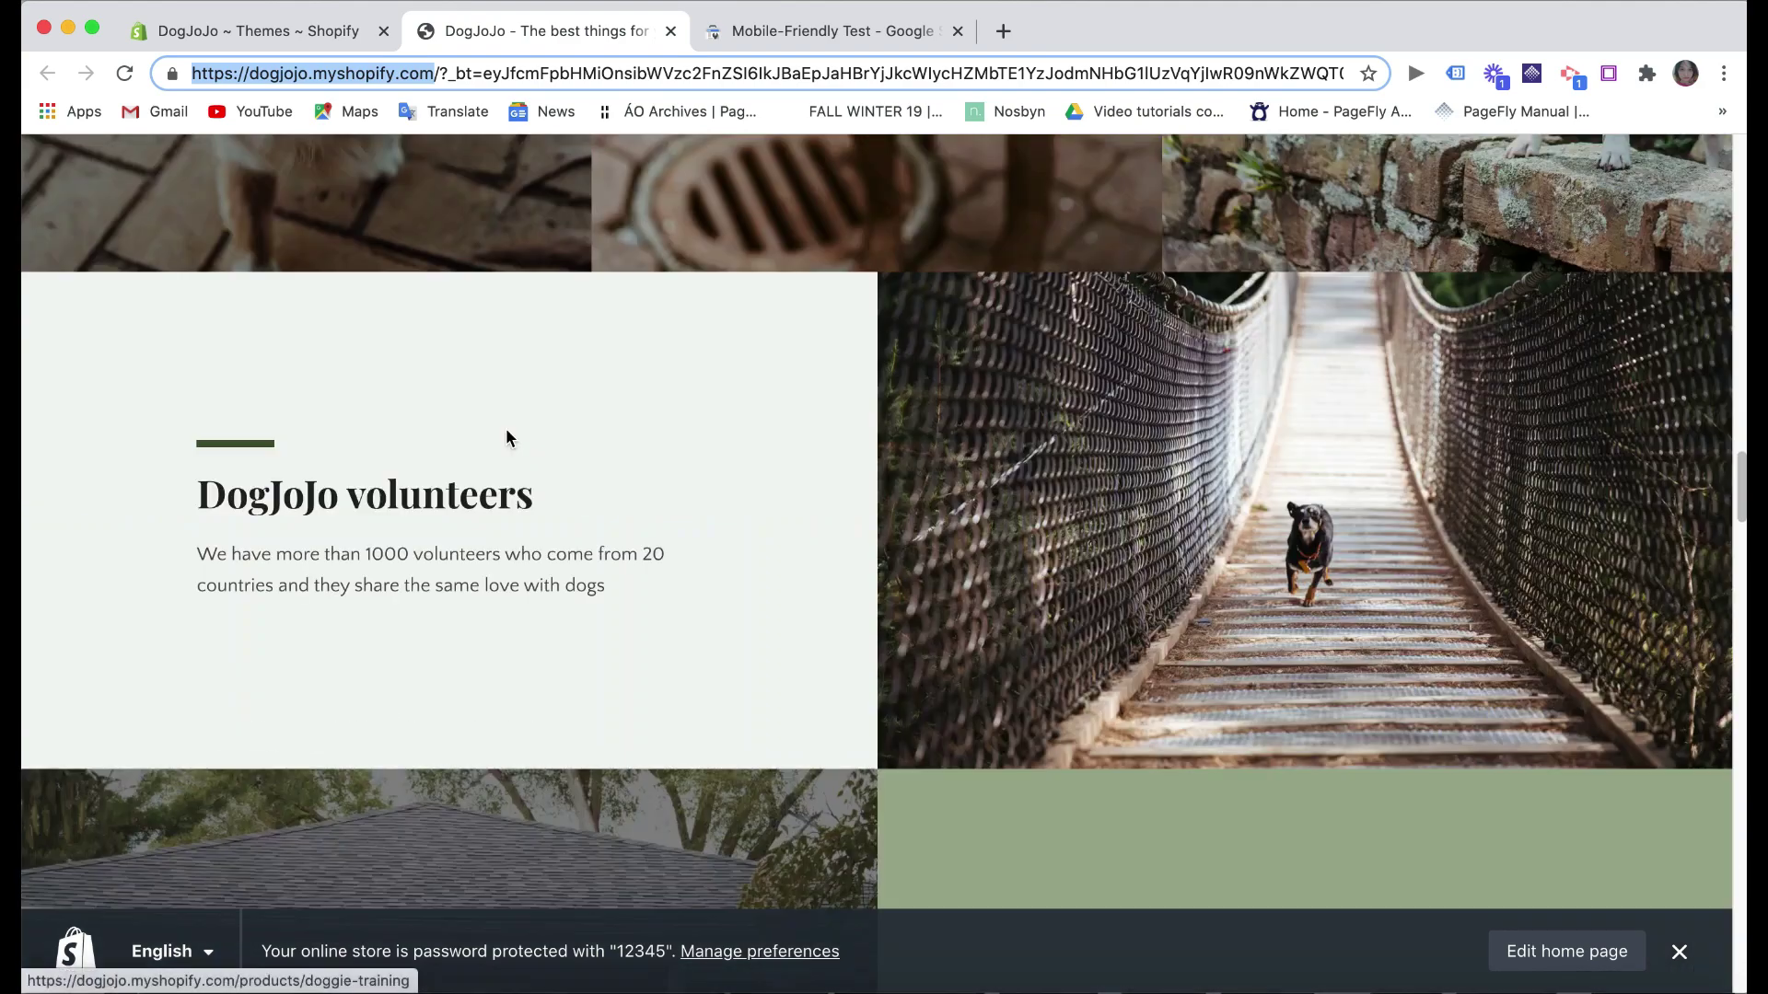
{"action": "scroll", "coordinate": [506, 429], "scroll_direction": "down", "scroll_amount": 12}
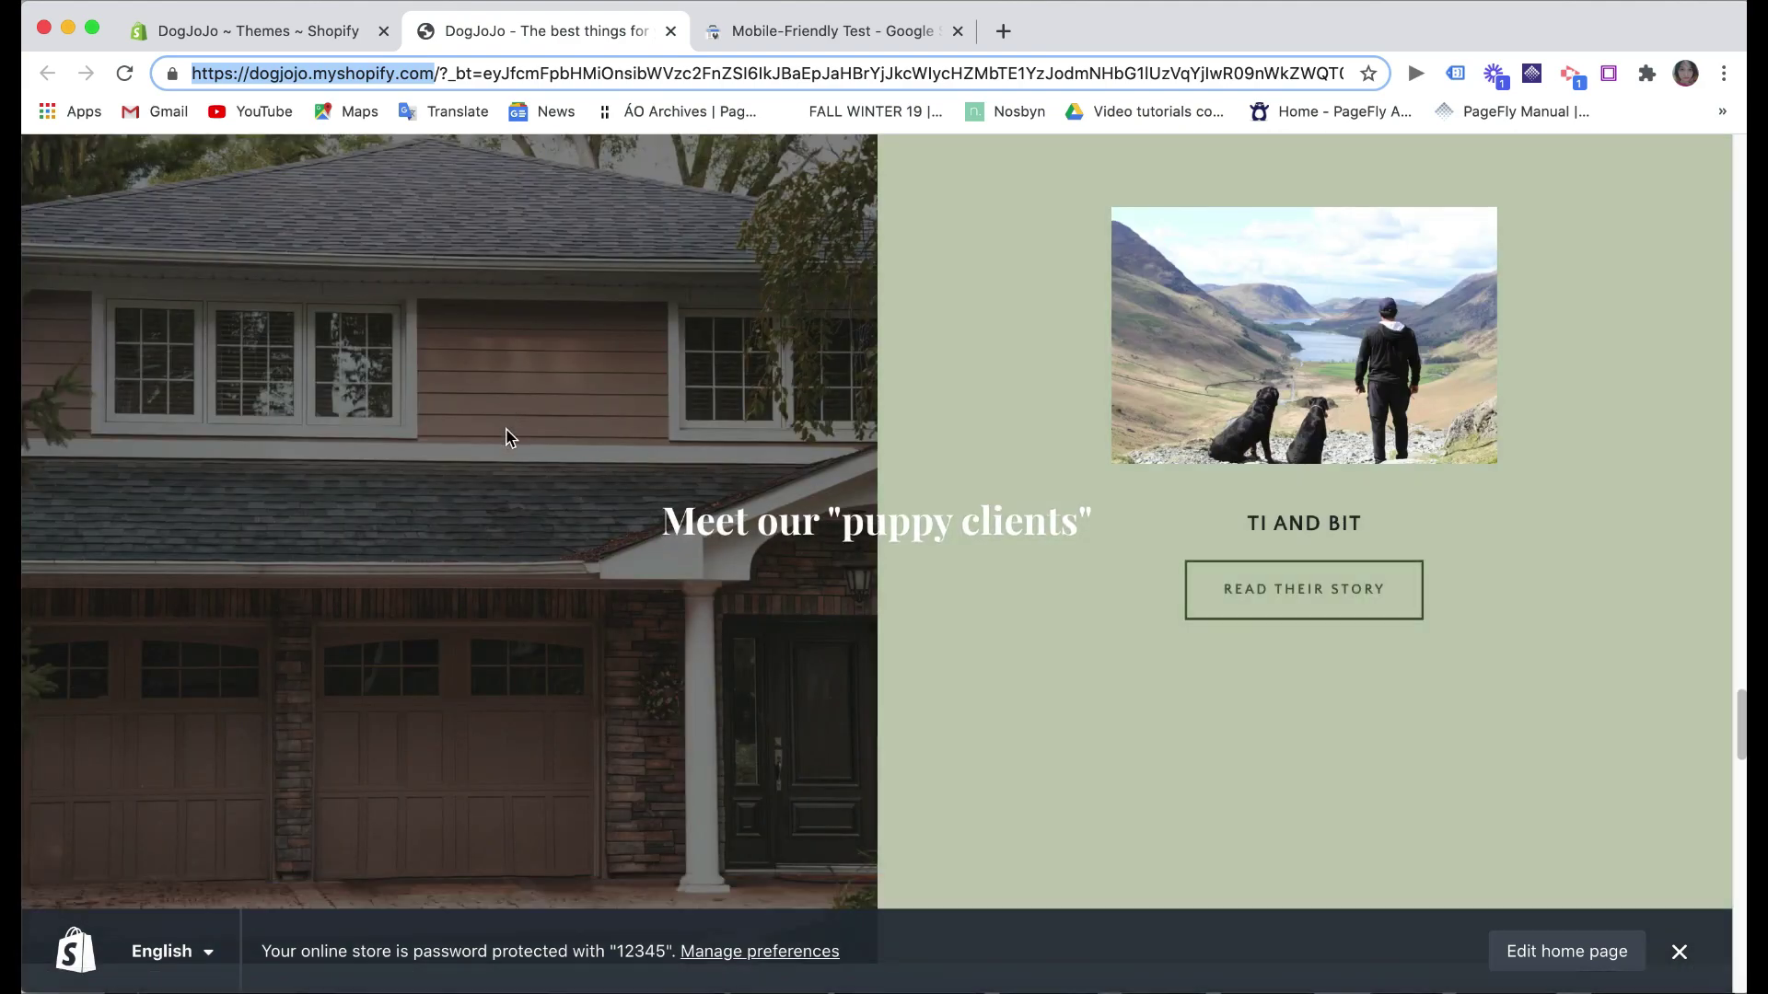
{"action": "scroll", "coordinate": [511, 437], "scroll_direction": "down", "scroll_amount": 12}
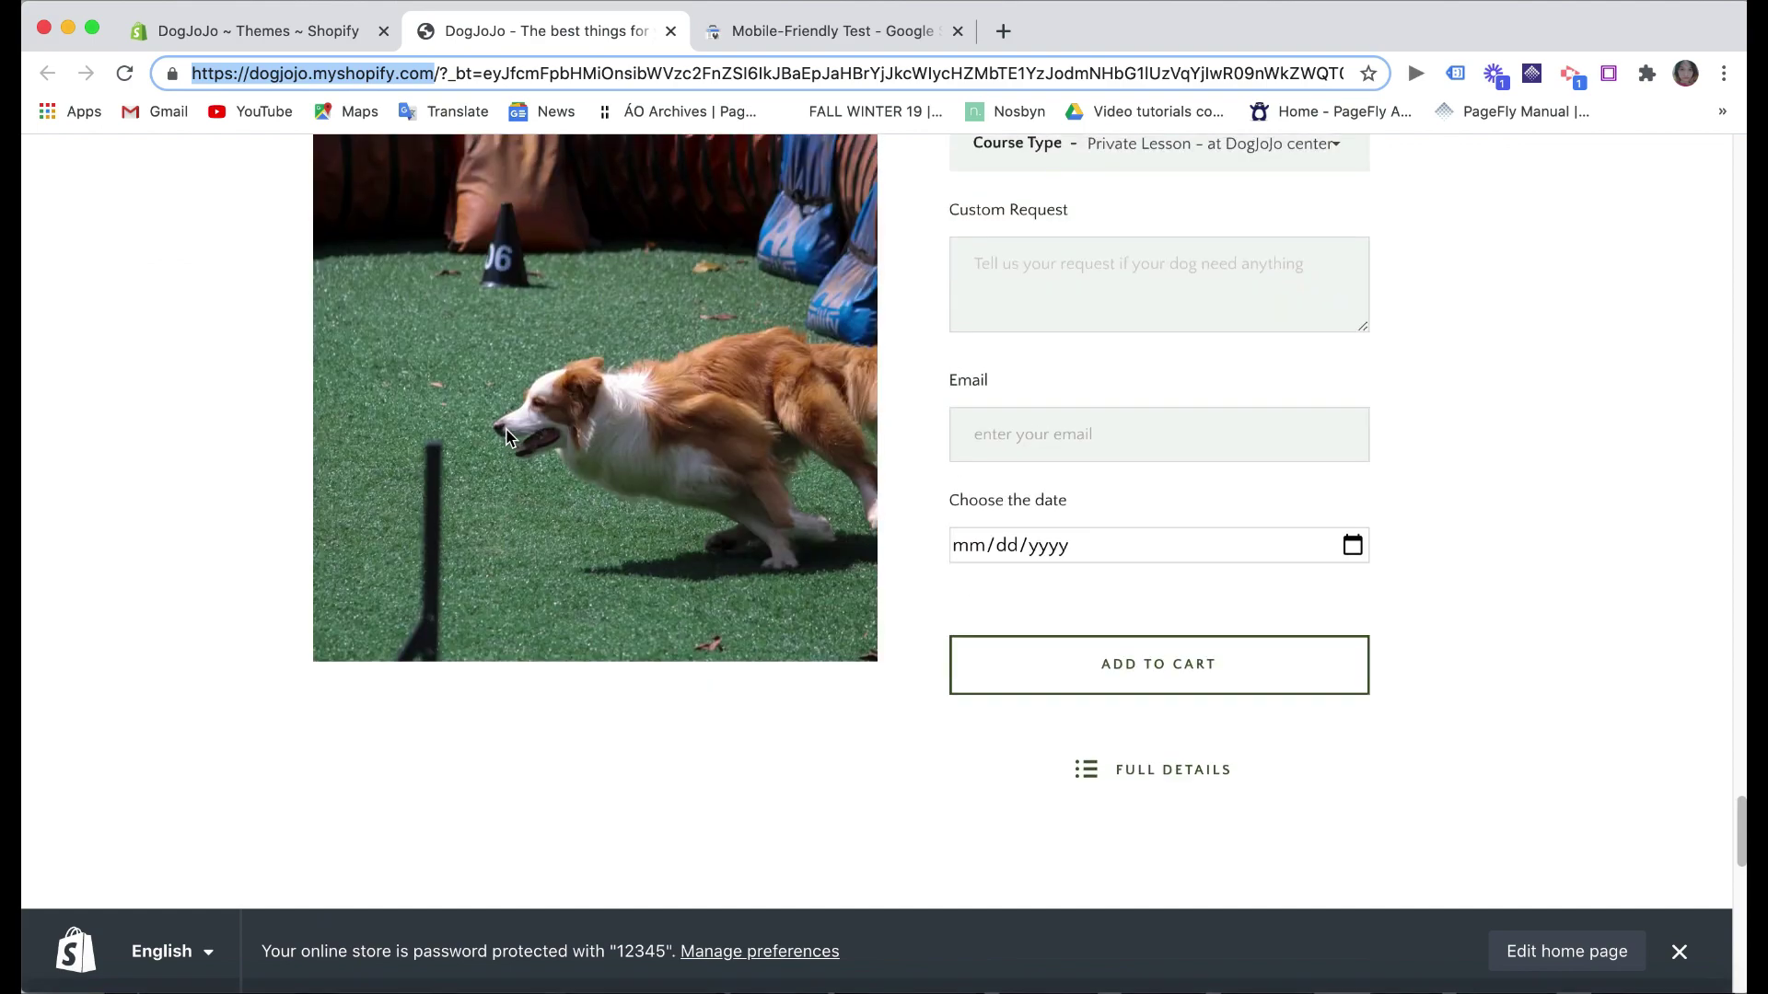
{"action": "scroll", "coordinate": [508, 433], "scroll_direction": "down", "scroll_amount": 3}
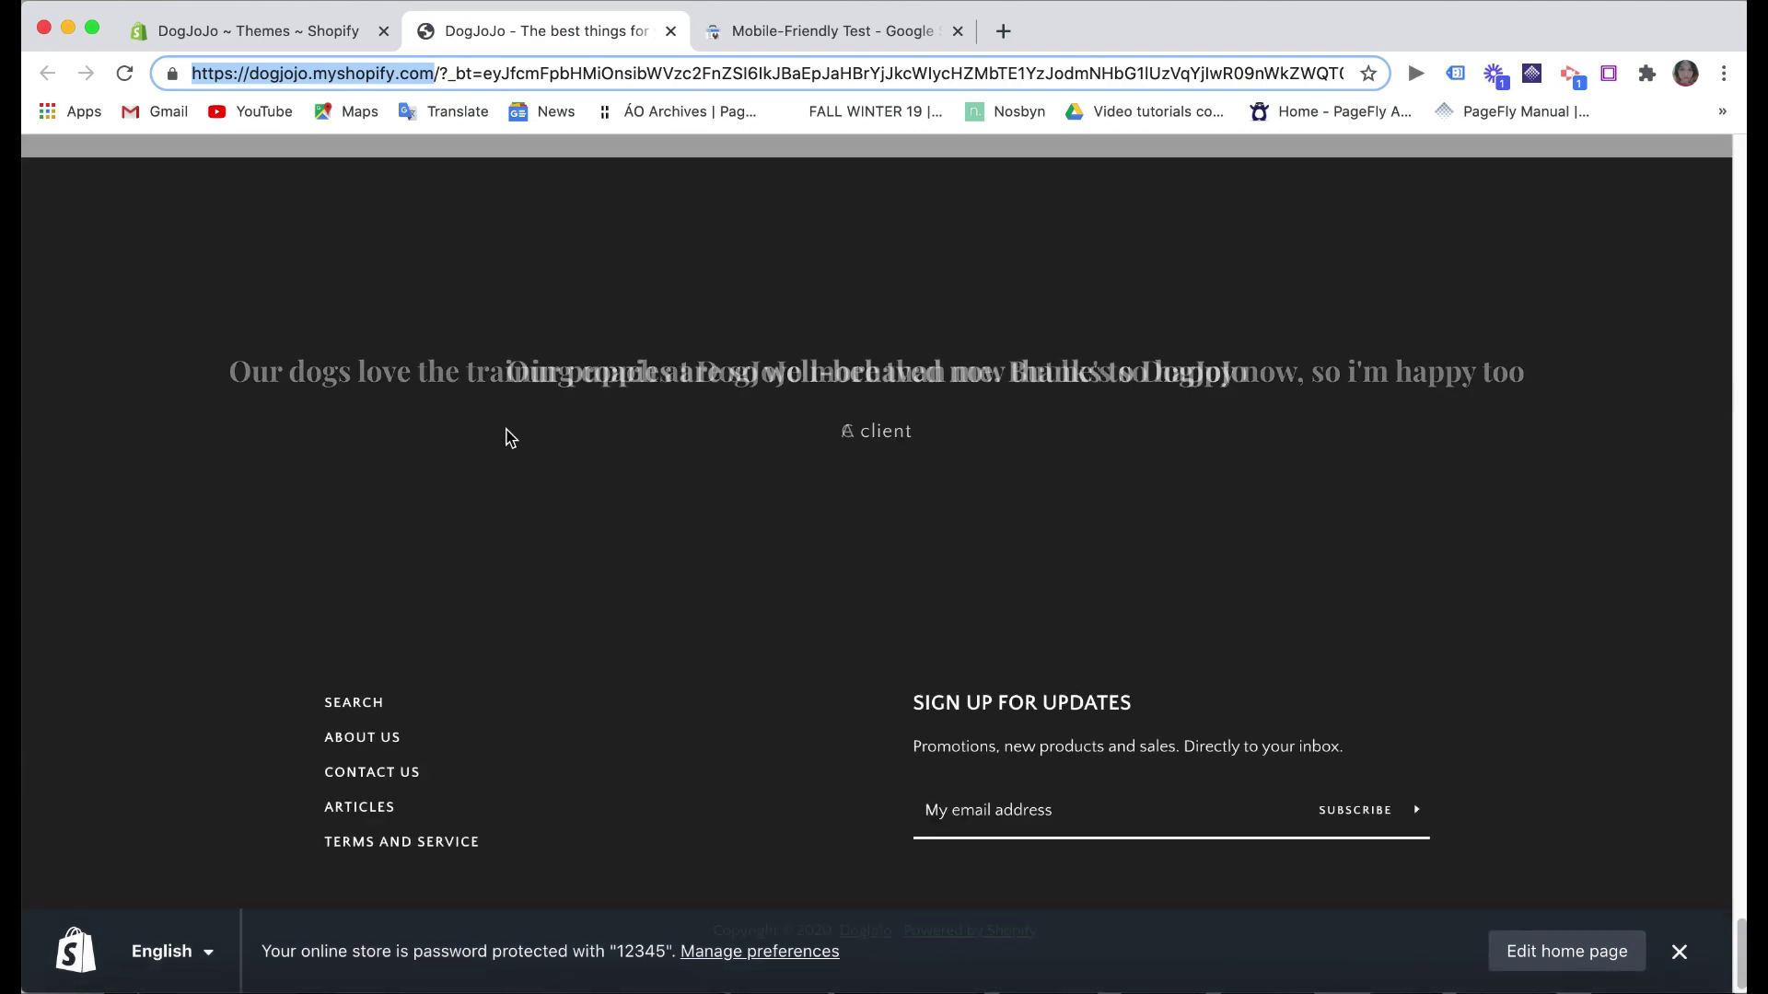
{"action": "scroll", "coordinate": [506, 430], "scroll_direction": "up", "scroll_amount": 15}
{"action": "scroll", "coordinate": [505, 429], "scroll_direction": "up", "scroll_amount": 15}
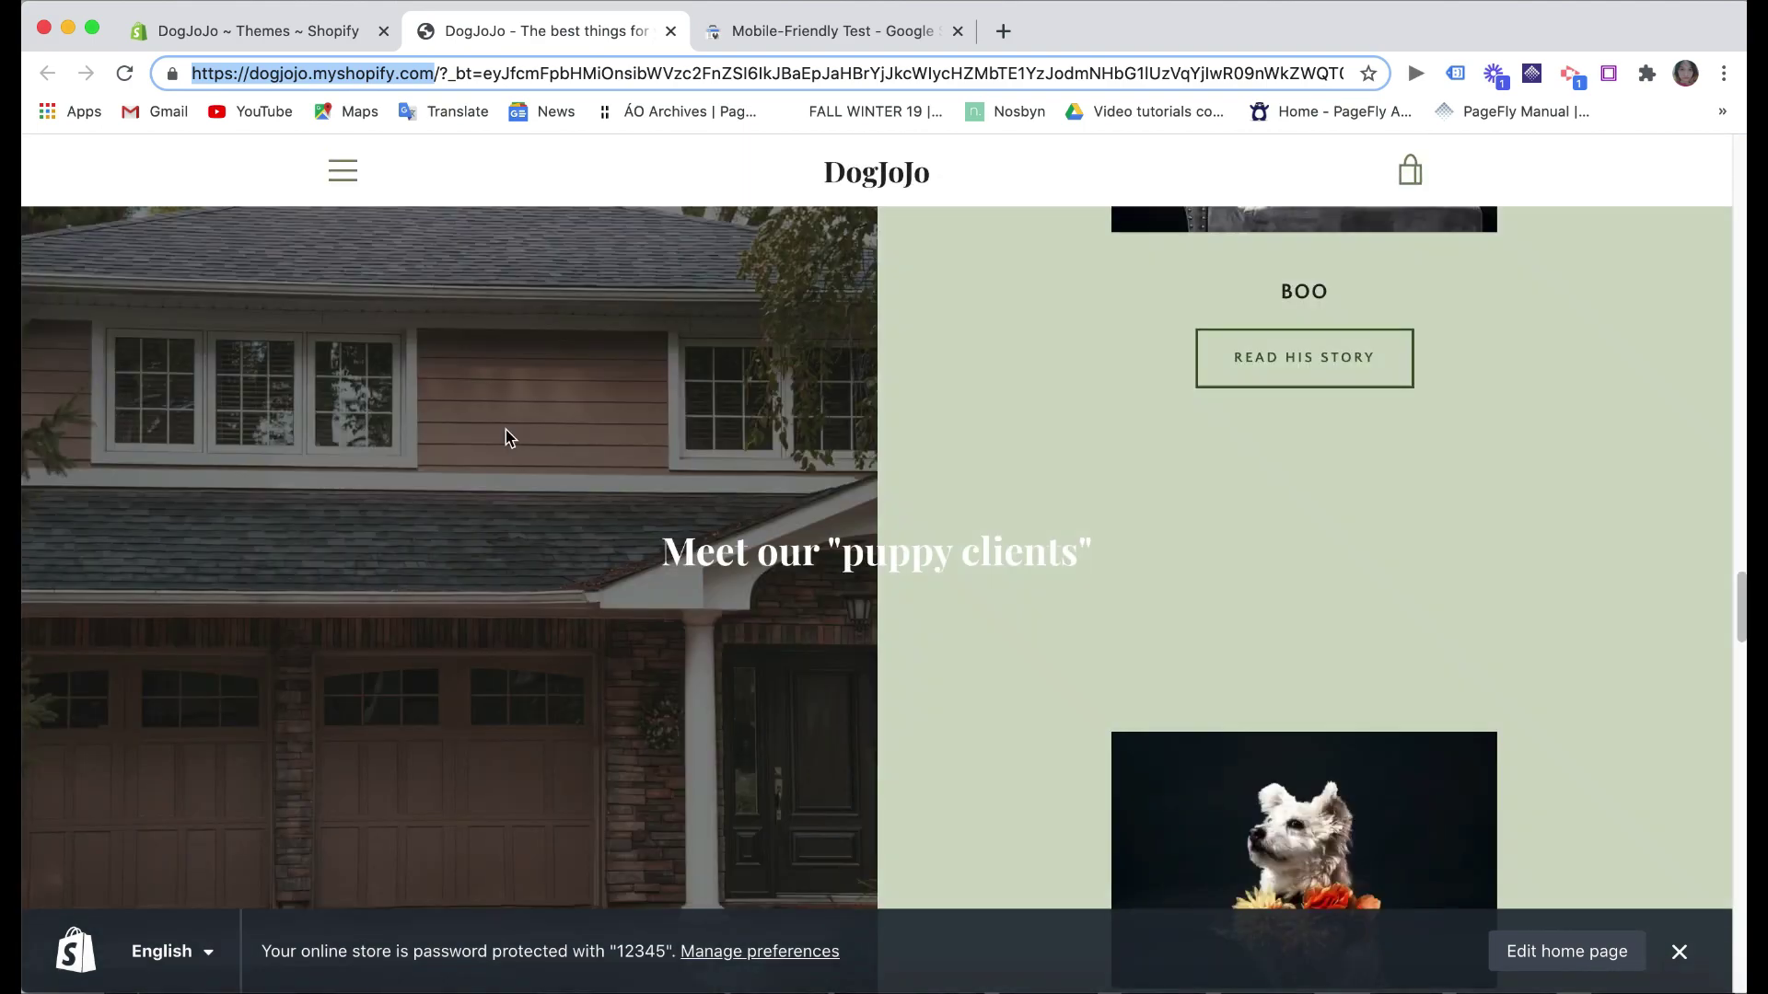
{"action": "scroll", "coordinate": [506, 429], "scroll_direction": "up", "scroll_amount": 5}
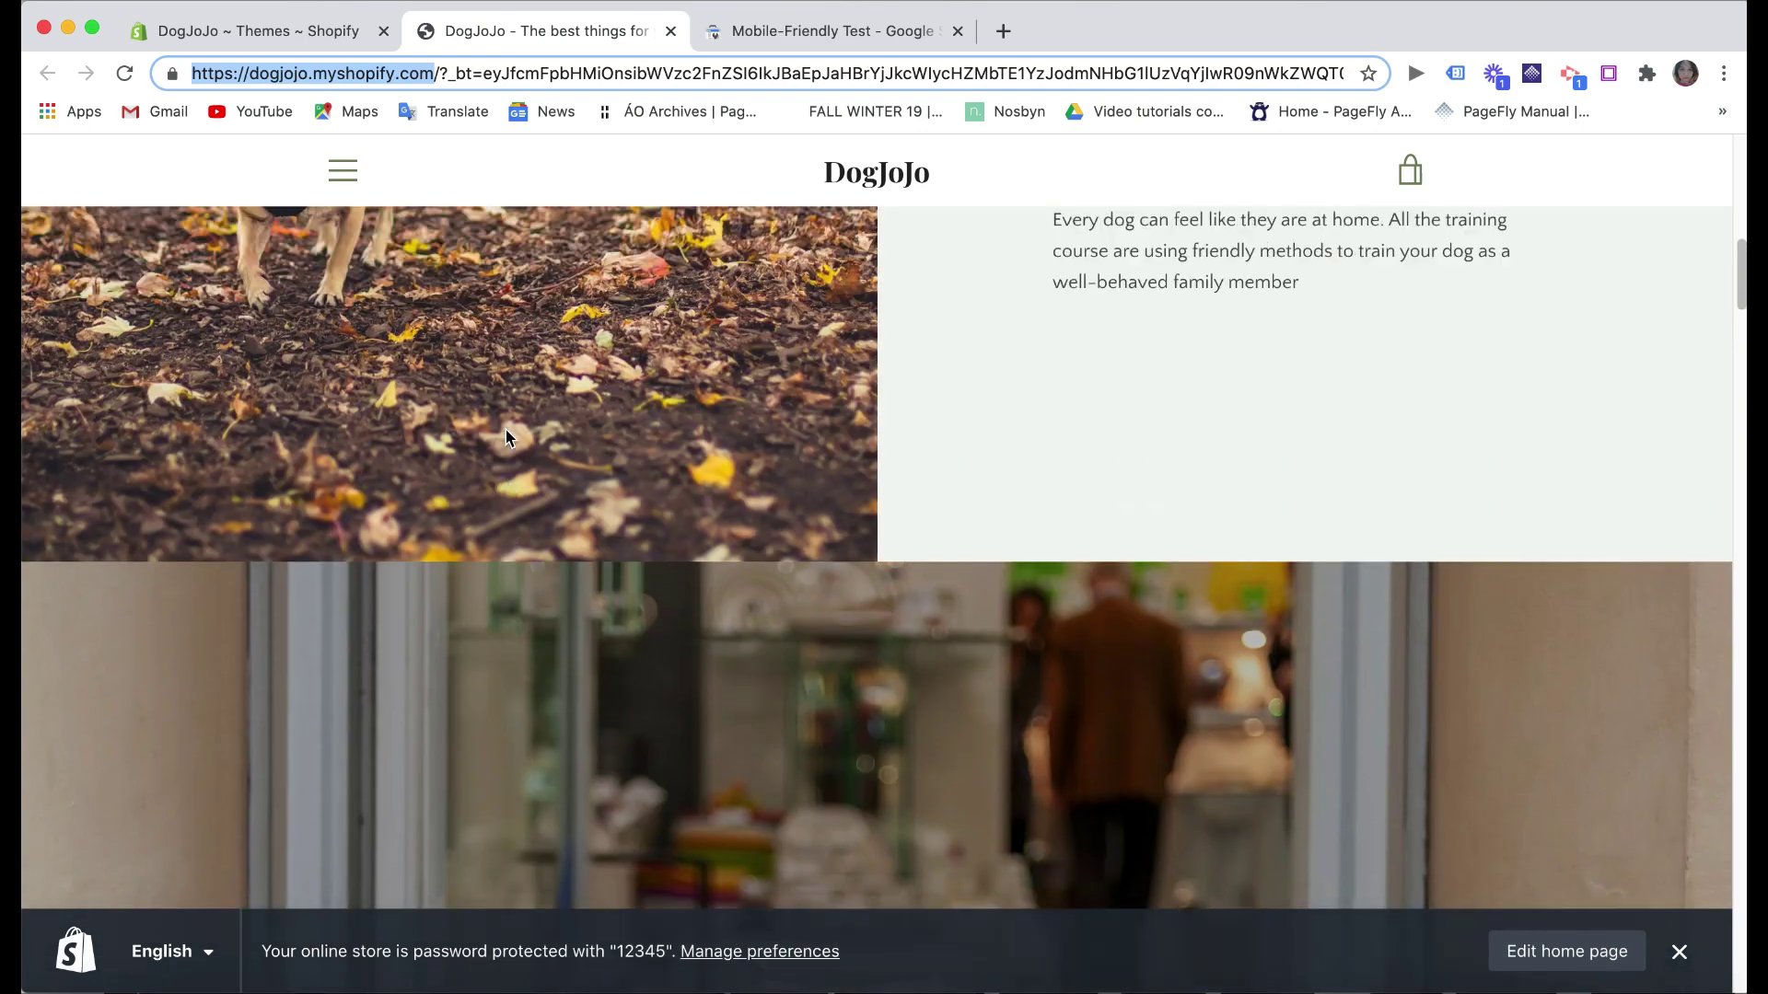